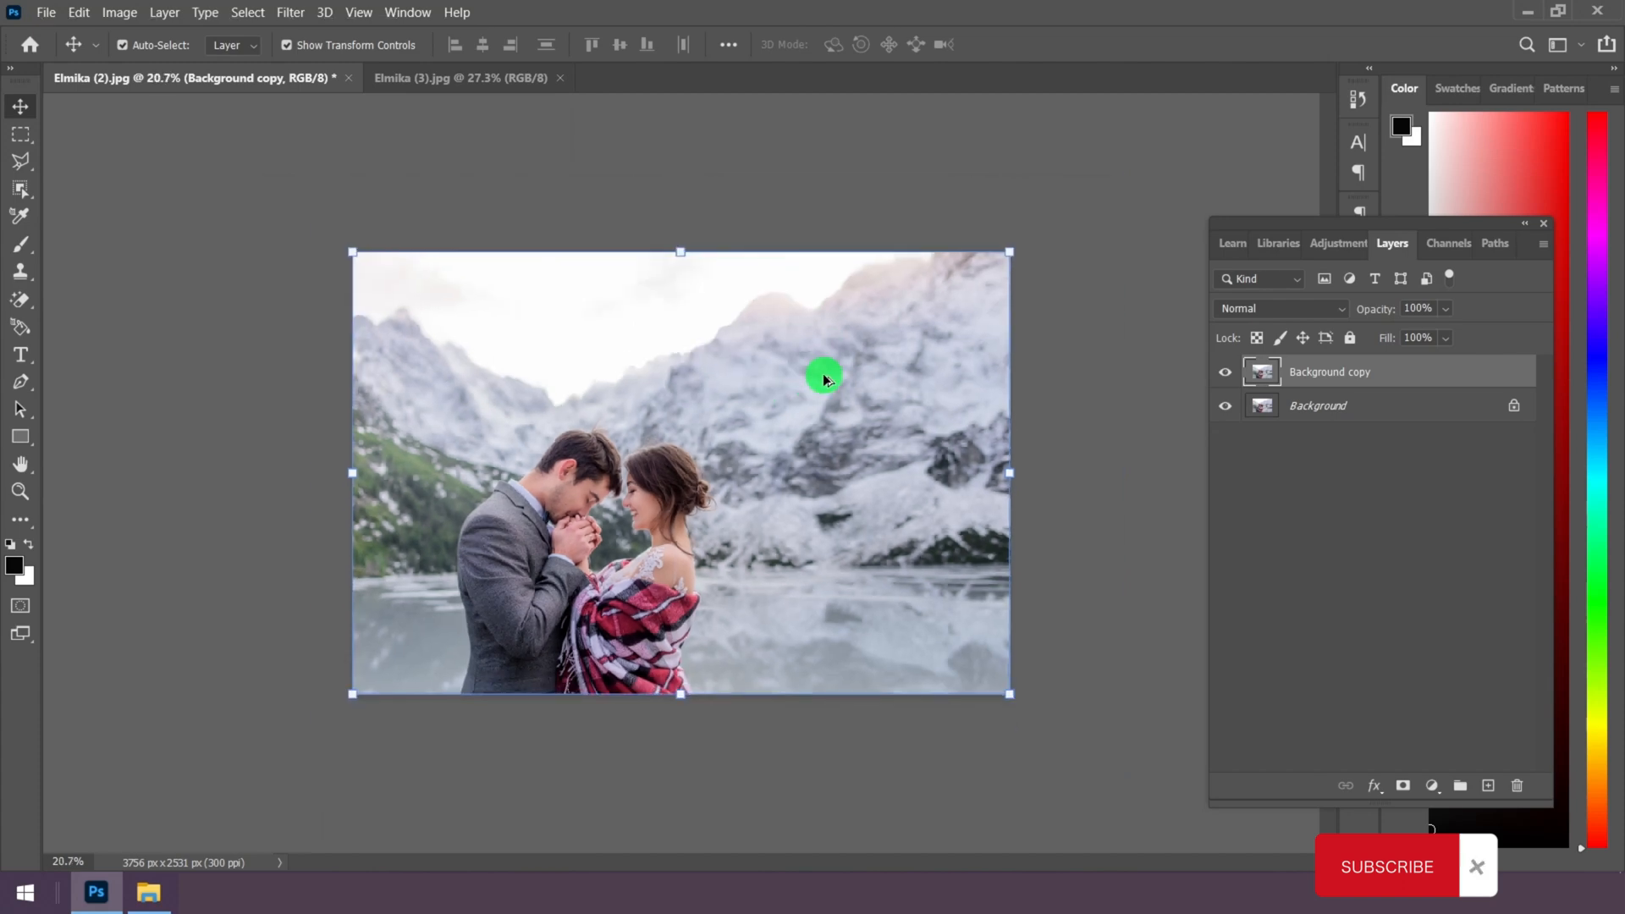
Step: Enlarge the Background copy layer to about 152% and position it so the couple fills more of the canvas
{"action": "key", "text": "ctrl+t"}
{"action": "scroll", "coordinate": [827, 373], "scroll_direction": "down", "scroll_amount": 2}
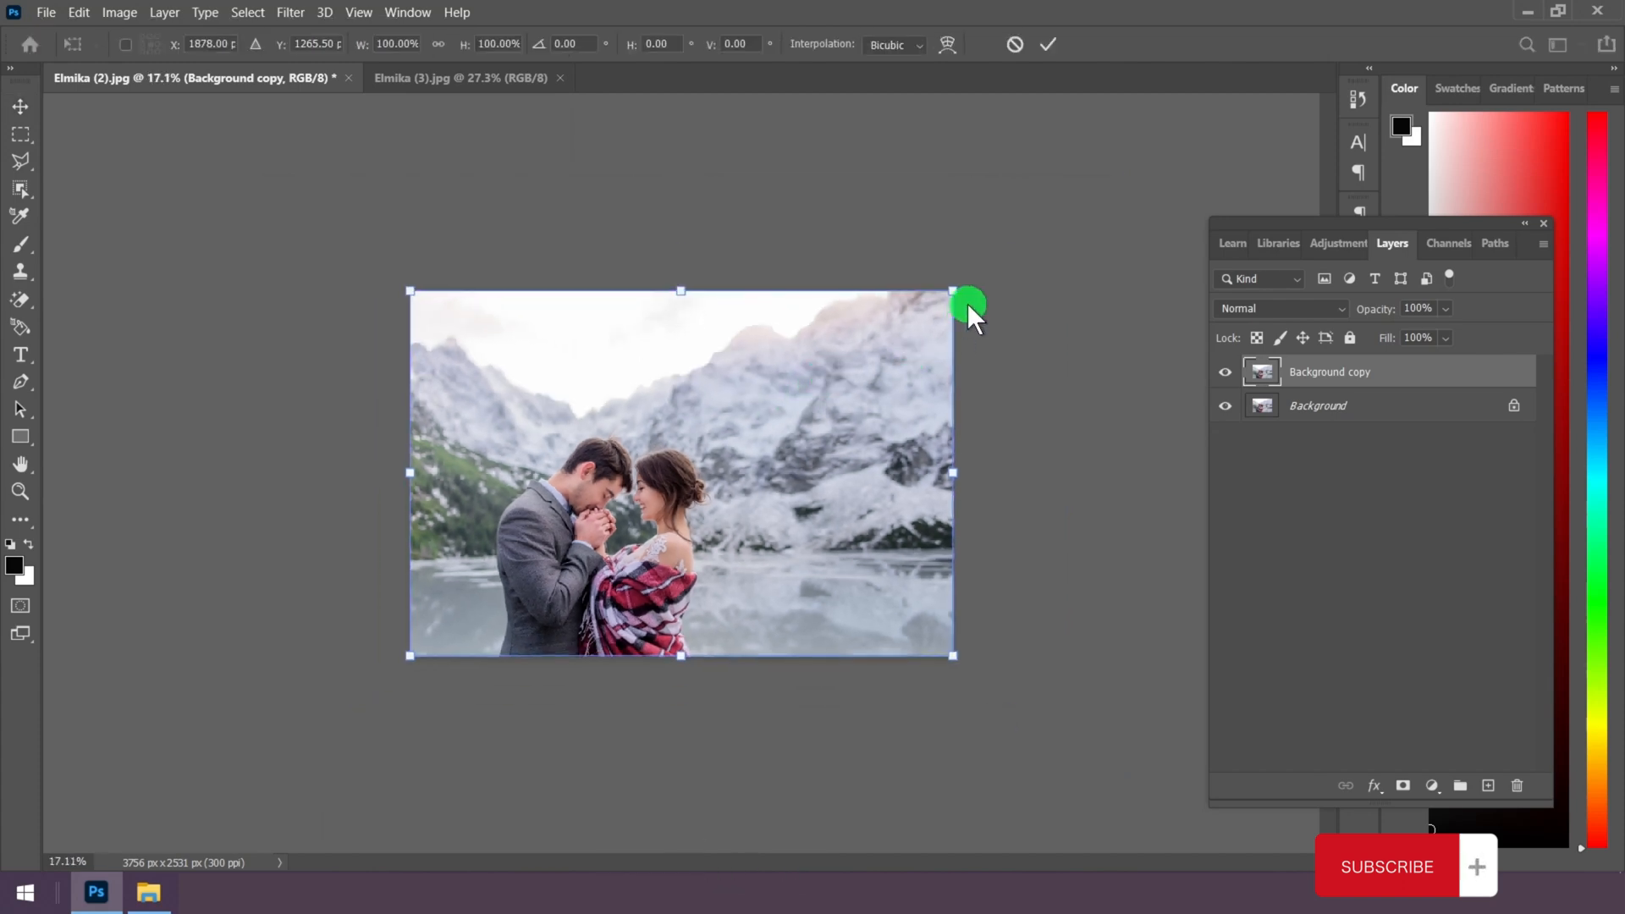
{"action": "left_click_drag", "start_coordinate": [958, 294], "coordinate": [1156, 221]}
{"action": "scroll", "coordinate": [624, 551], "scroll_direction": "down", "scroll_amount": 2}
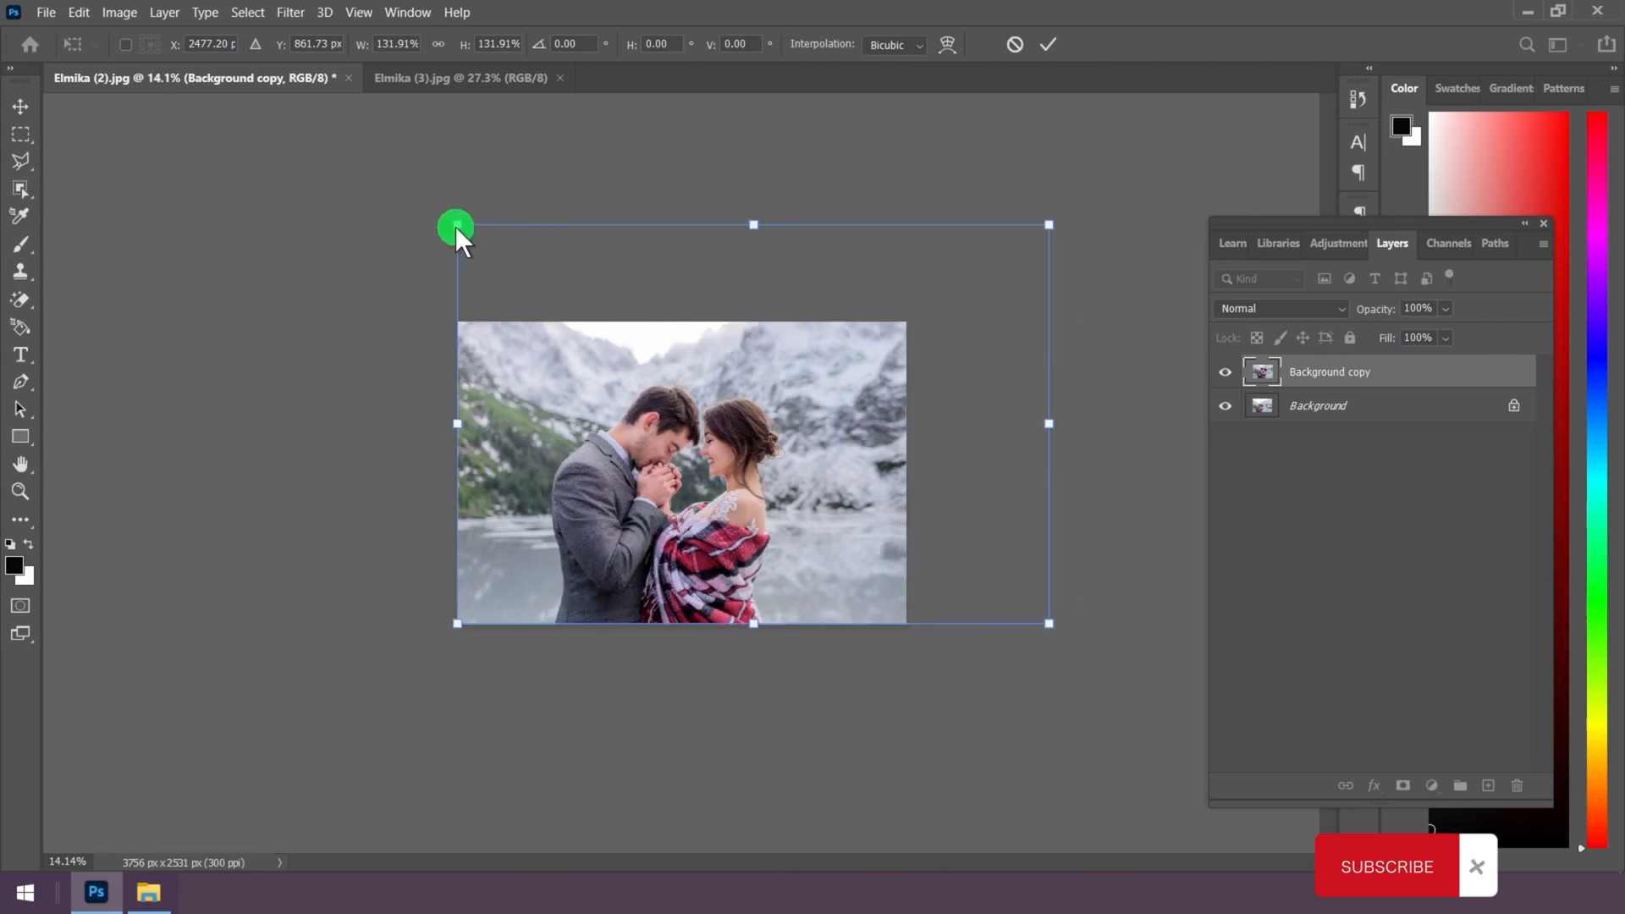
{"action": "left_click_drag", "start_coordinate": [457, 225], "coordinate": [440, 188]}
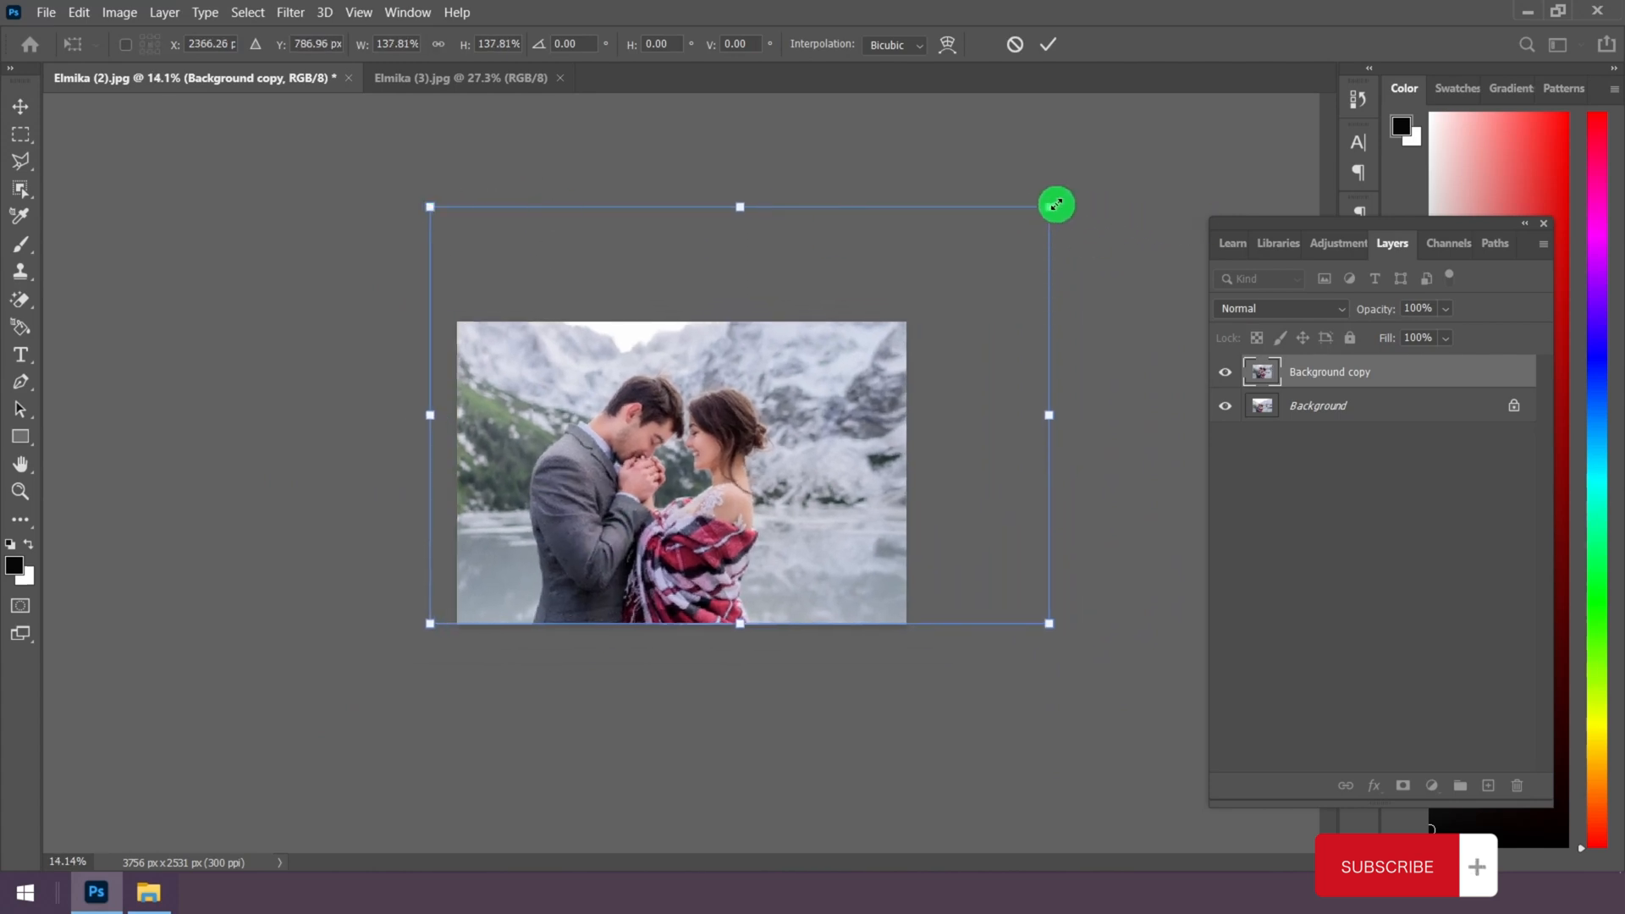
{"action": "left_click_drag", "start_coordinate": [1057, 204], "coordinate": [1134, 178]}
{"action": "scroll", "coordinate": [732, 464], "scroll_direction": "up", "scroll_amount": 2}
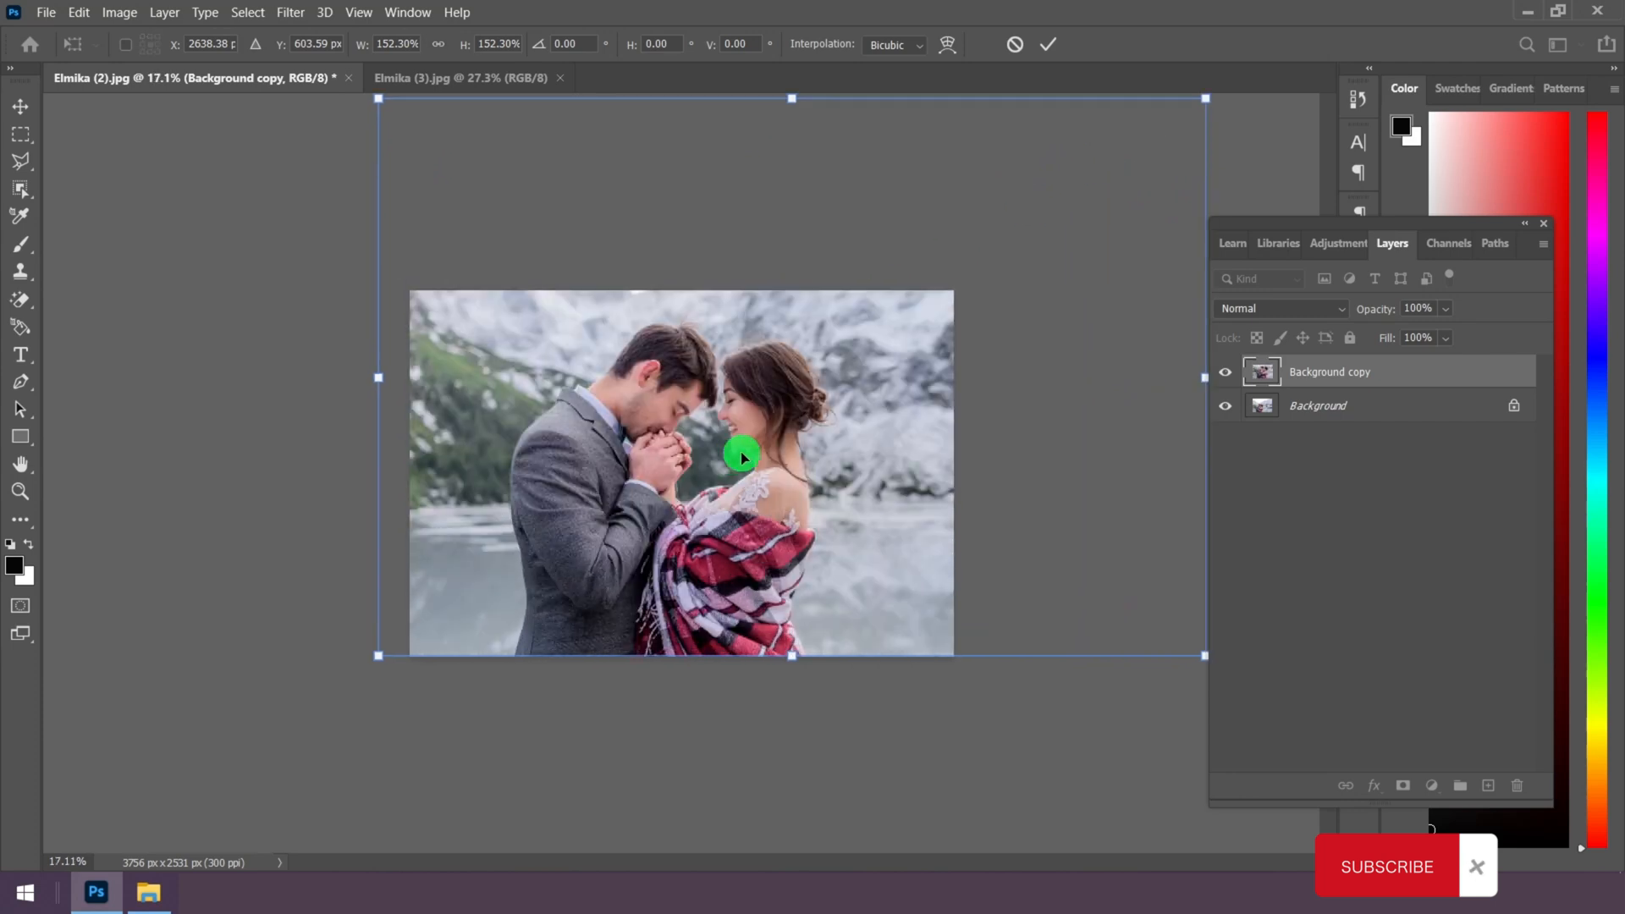
{"action": "left_click_drag", "start_coordinate": [742, 458], "coordinate": [777, 433]}
{"action": "scroll", "coordinate": [740, 472], "scroll_direction": "down", "scroll_amount": 2}
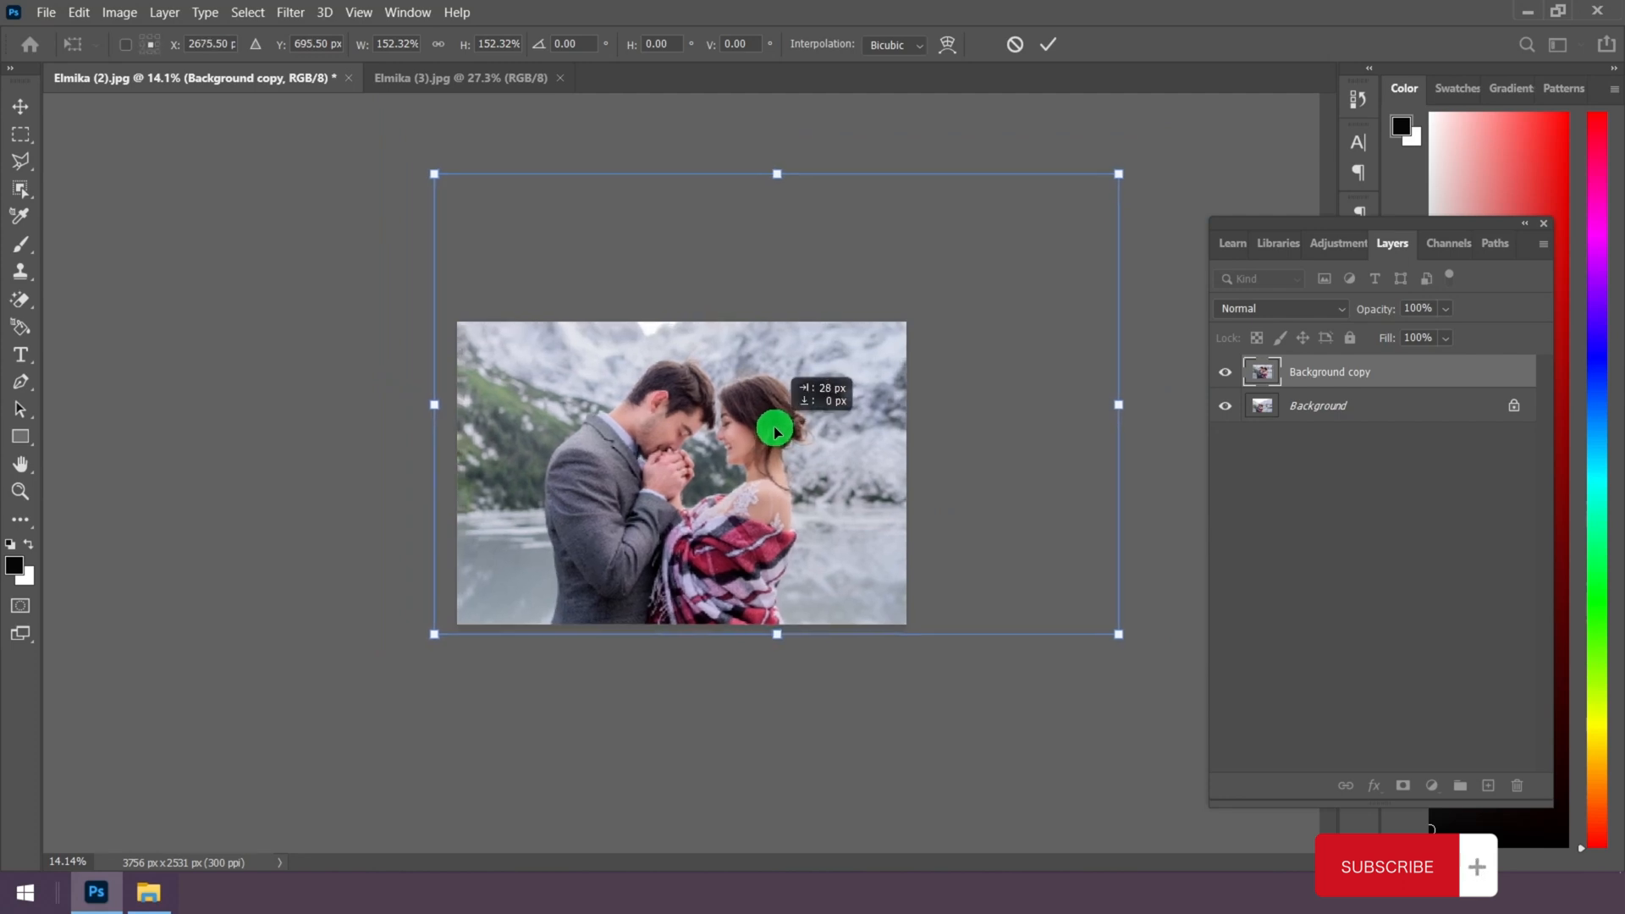
{"action": "left_click", "coordinate": [1048, 44]}
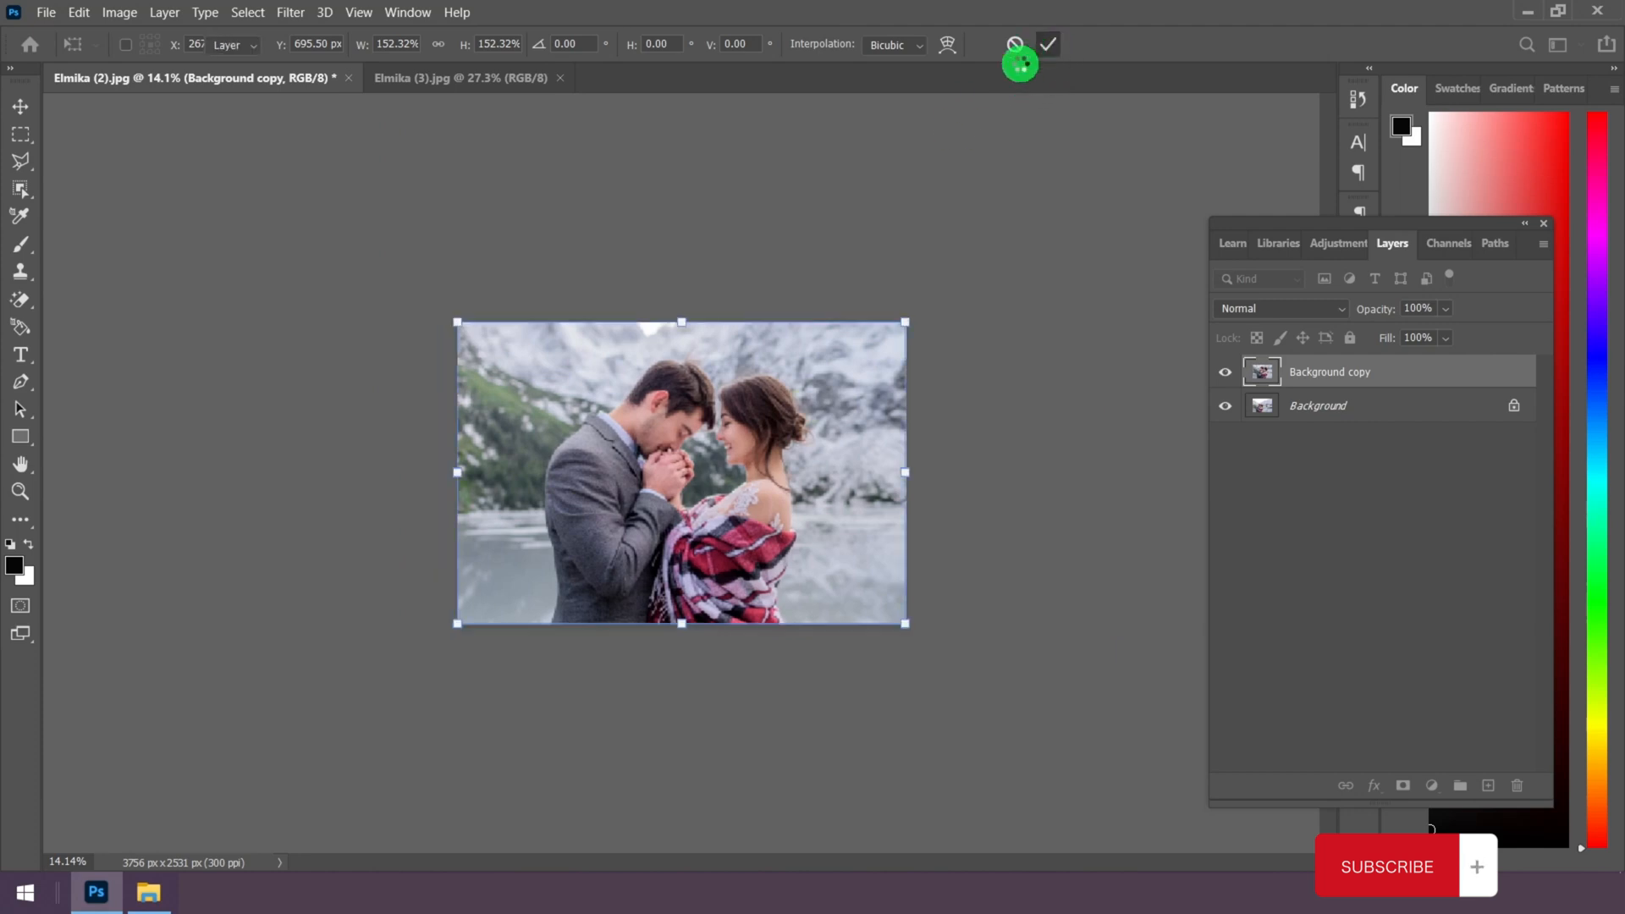
Step: Select the entire visible canvas with the Rectangular Marquee tool and copy that area to a new layer
{"action": "scroll", "coordinate": [754, 435], "scroll_direction": "up", "scroll_amount": 1}
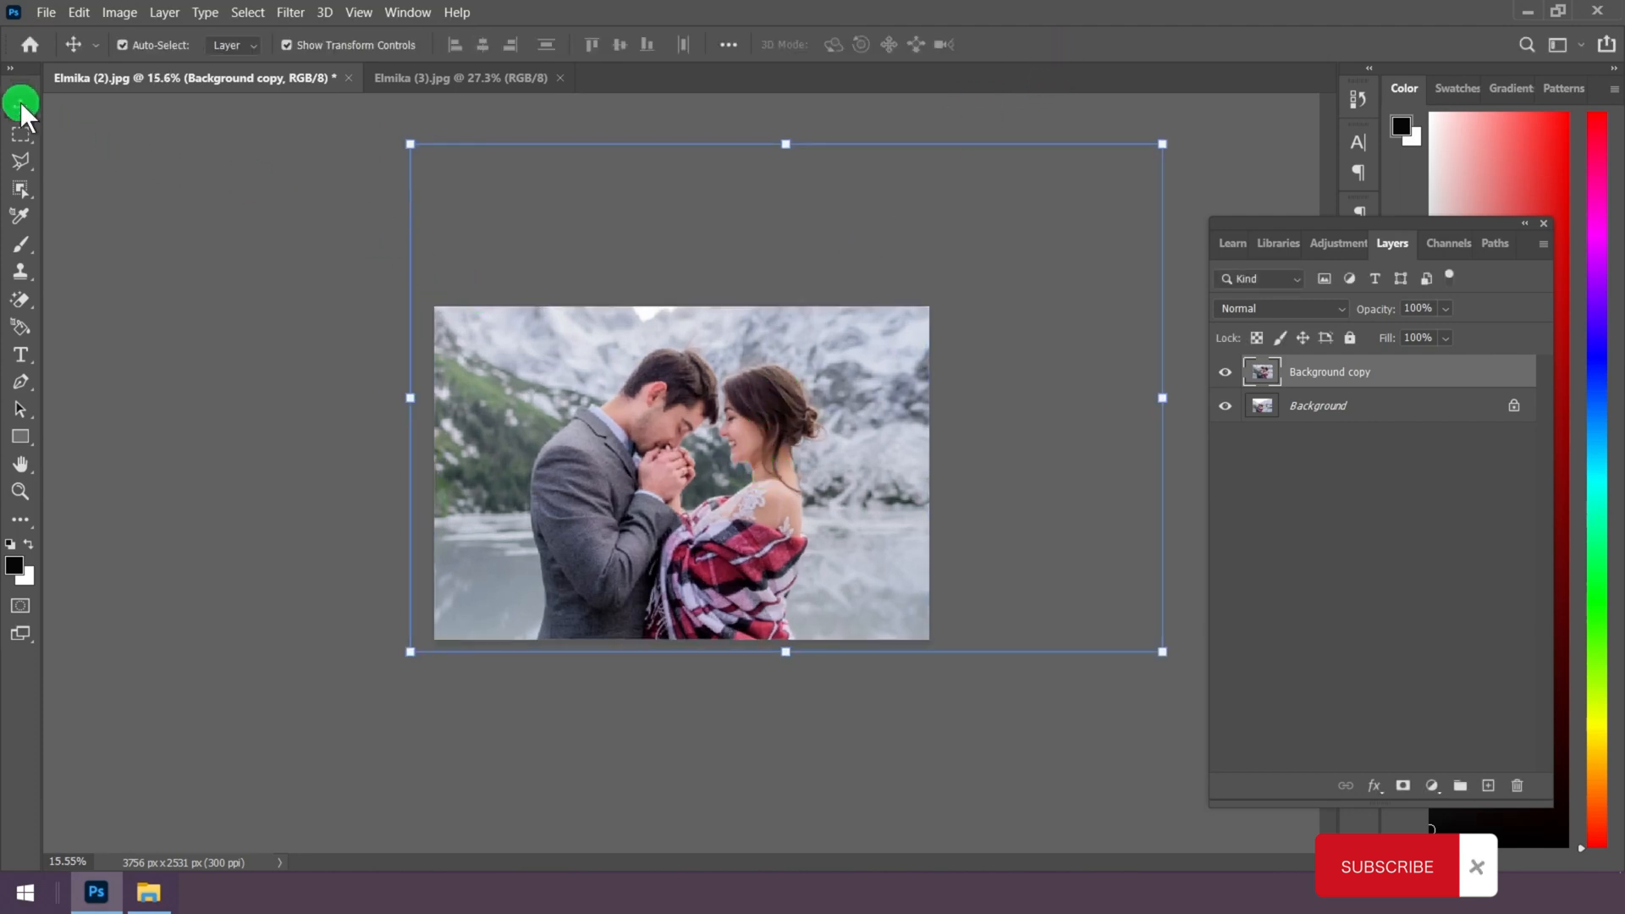
{"action": "right_click", "coordinate": [18, 136]}
{"action": "left_click", "coordinate": [112, 134]}
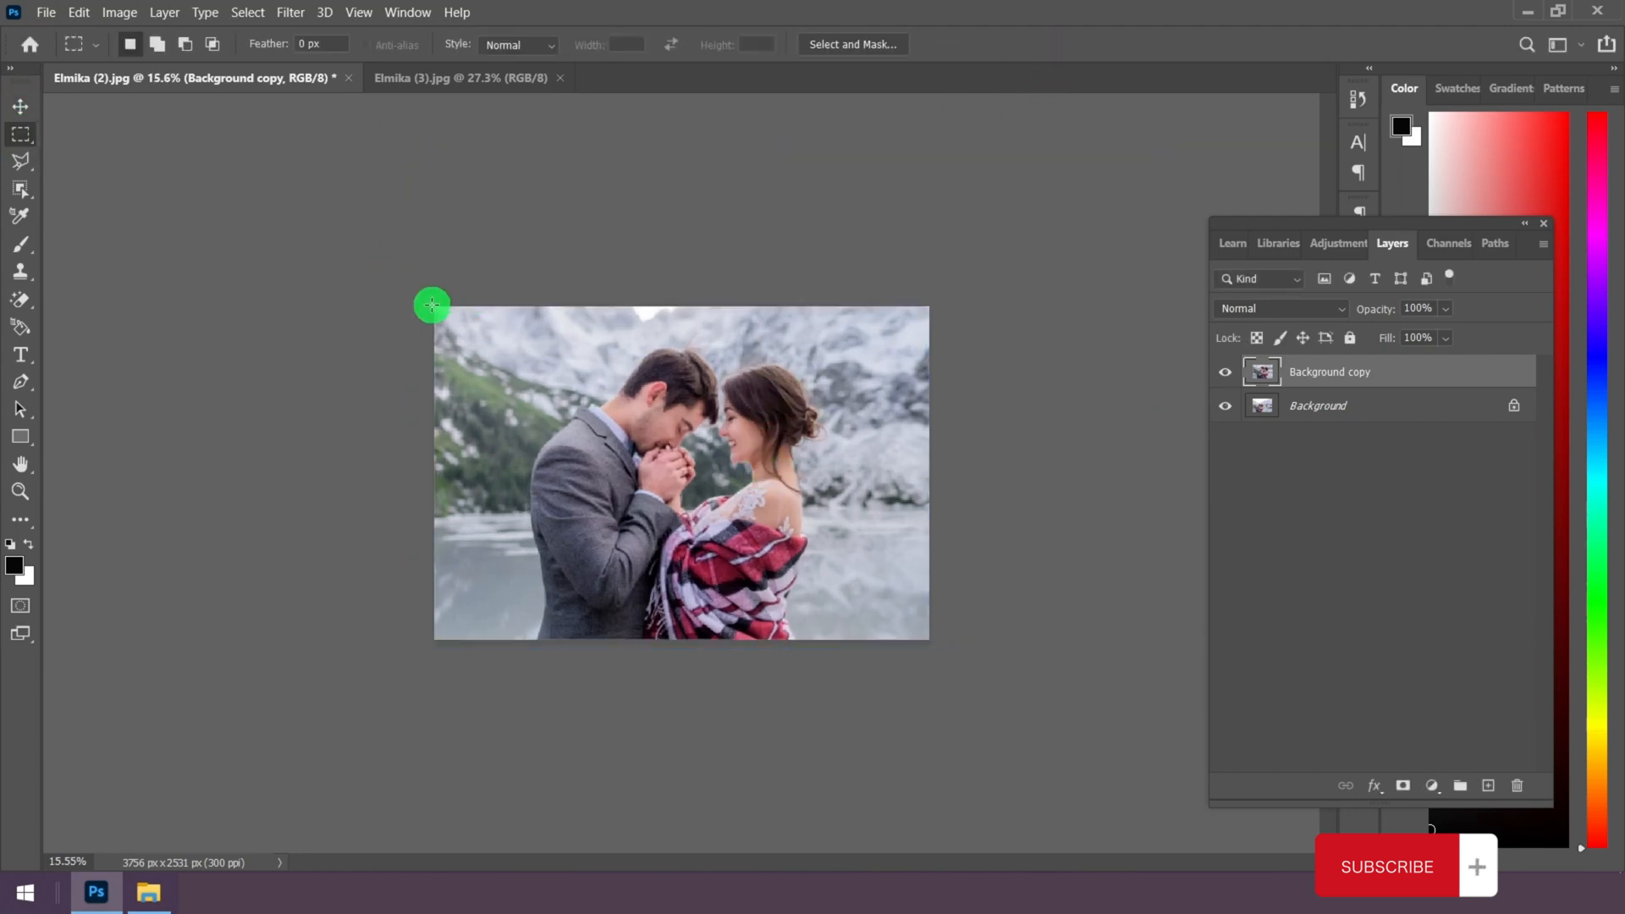
{"action": "left_click_drag", "start_coordinate": [430, 308], "coordinate": [947, 649]}
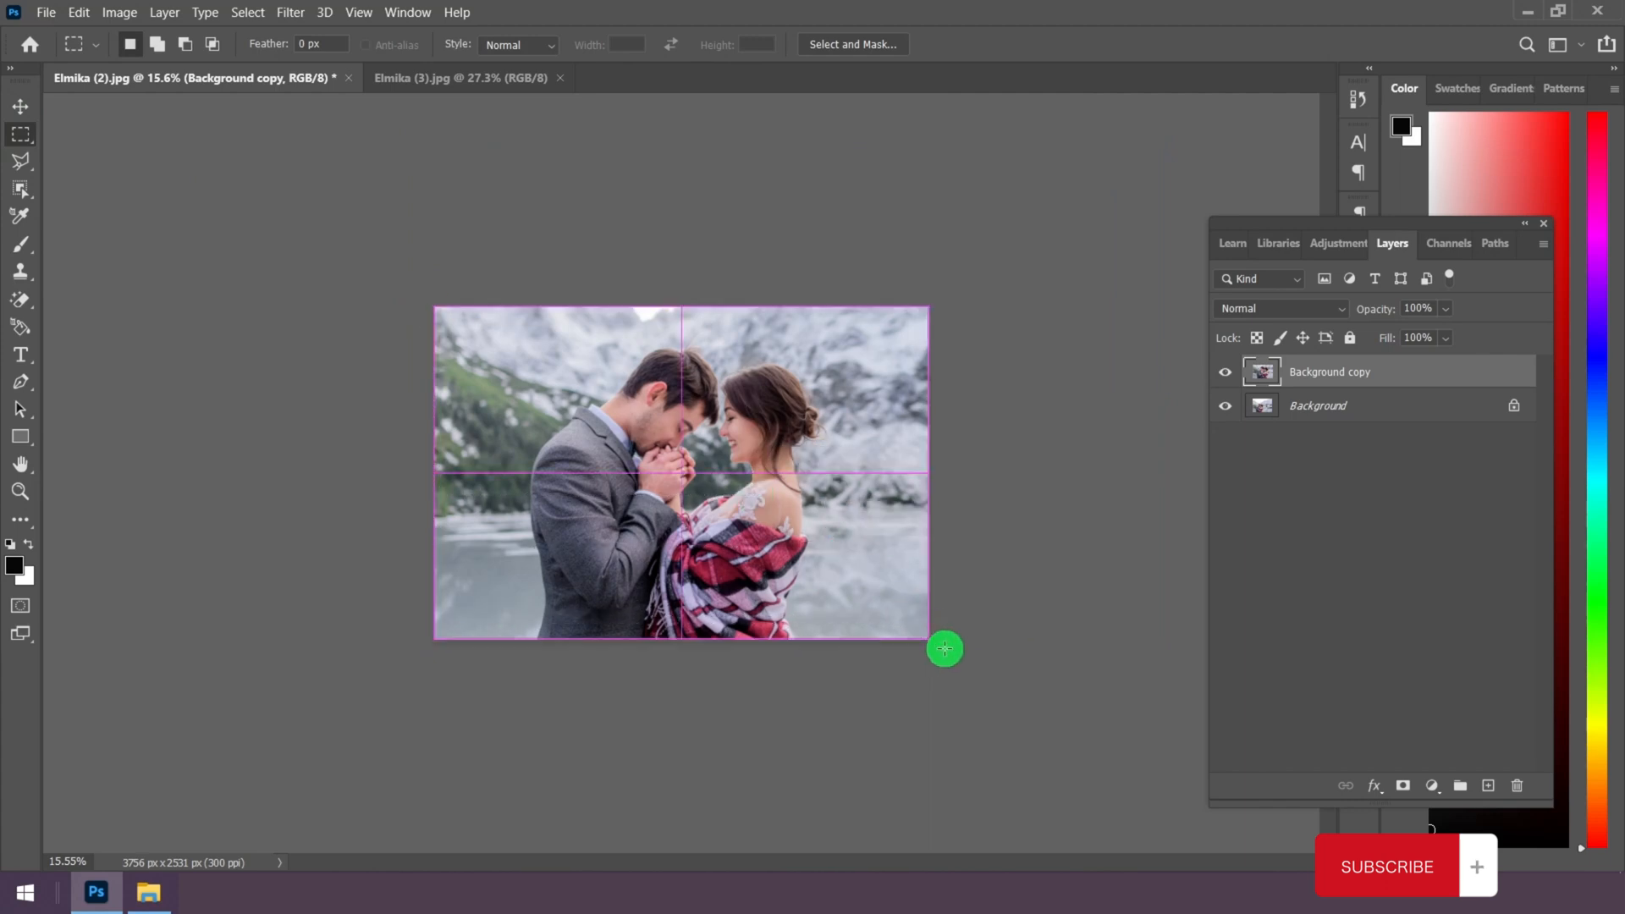
{"action": "right_click", "coordinate": [744, 476]}
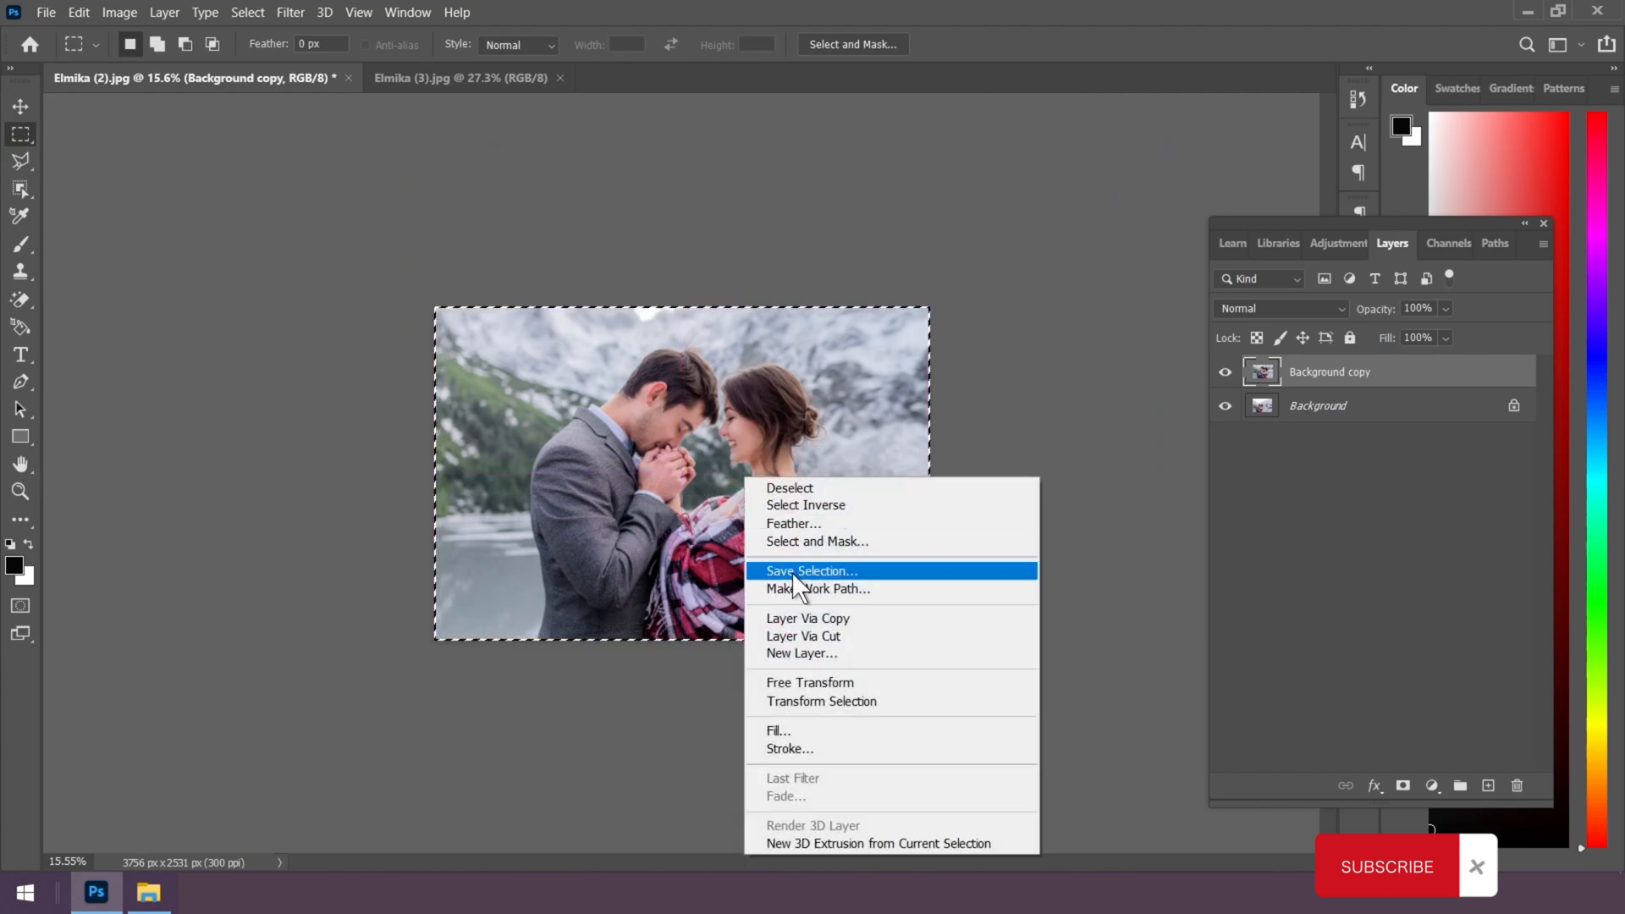
{"action": "left_click", "coordinate": [814, 621]}
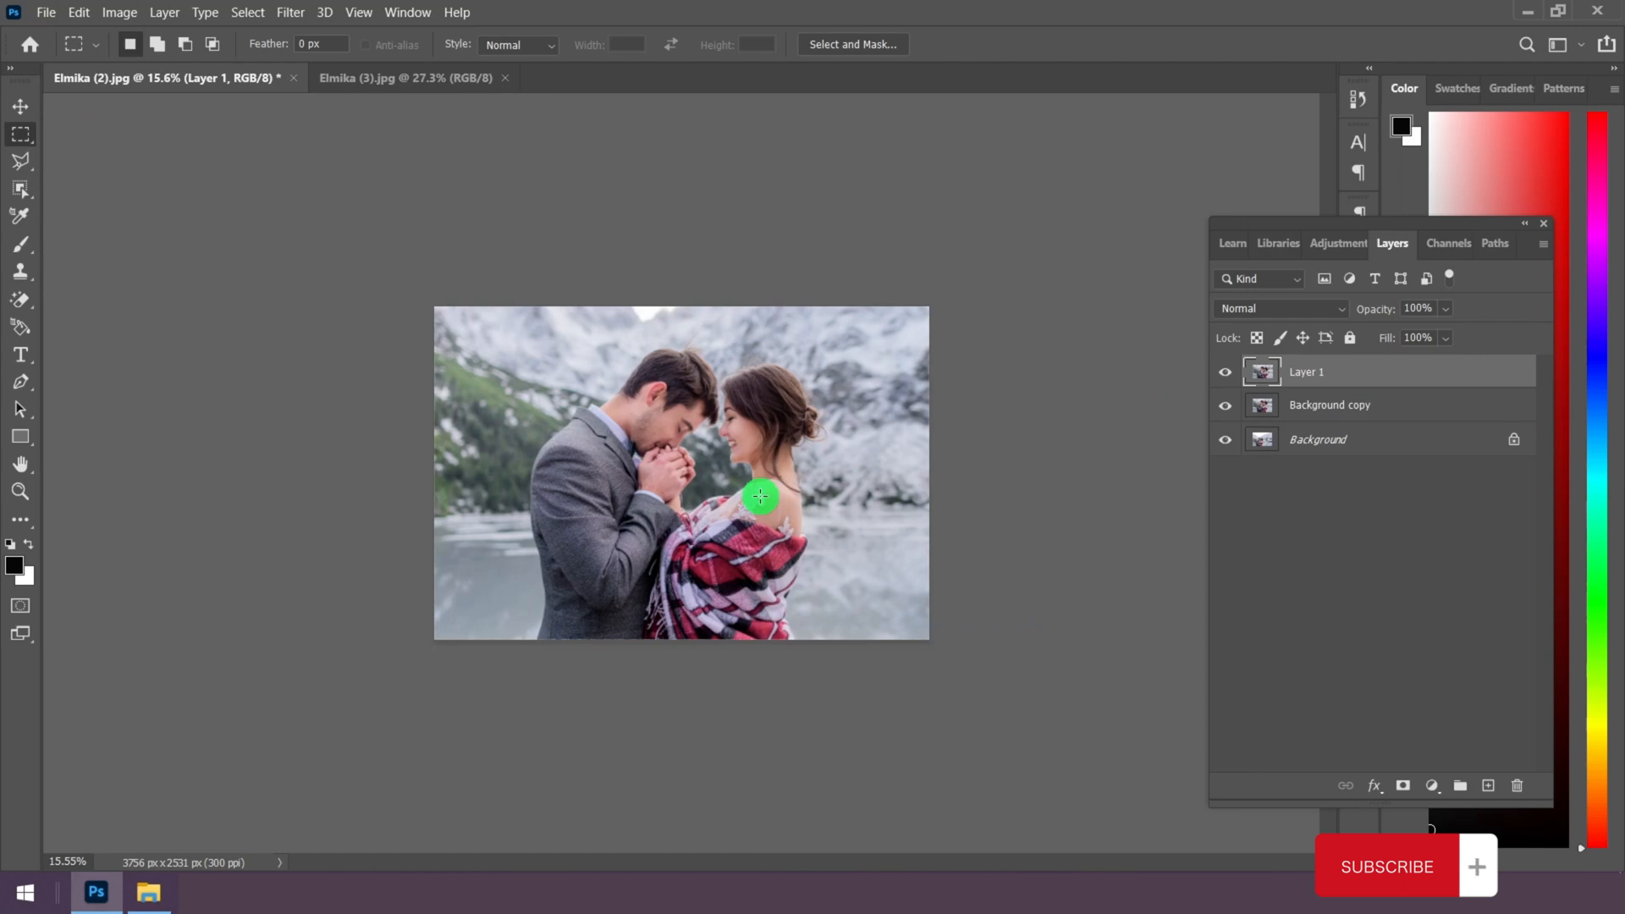
Step: Select the couple on Layer 1 with the Object Selection tool and inspect the outline along the man's jacket
{"action": "left_click", "coordinate": [18, 186]}
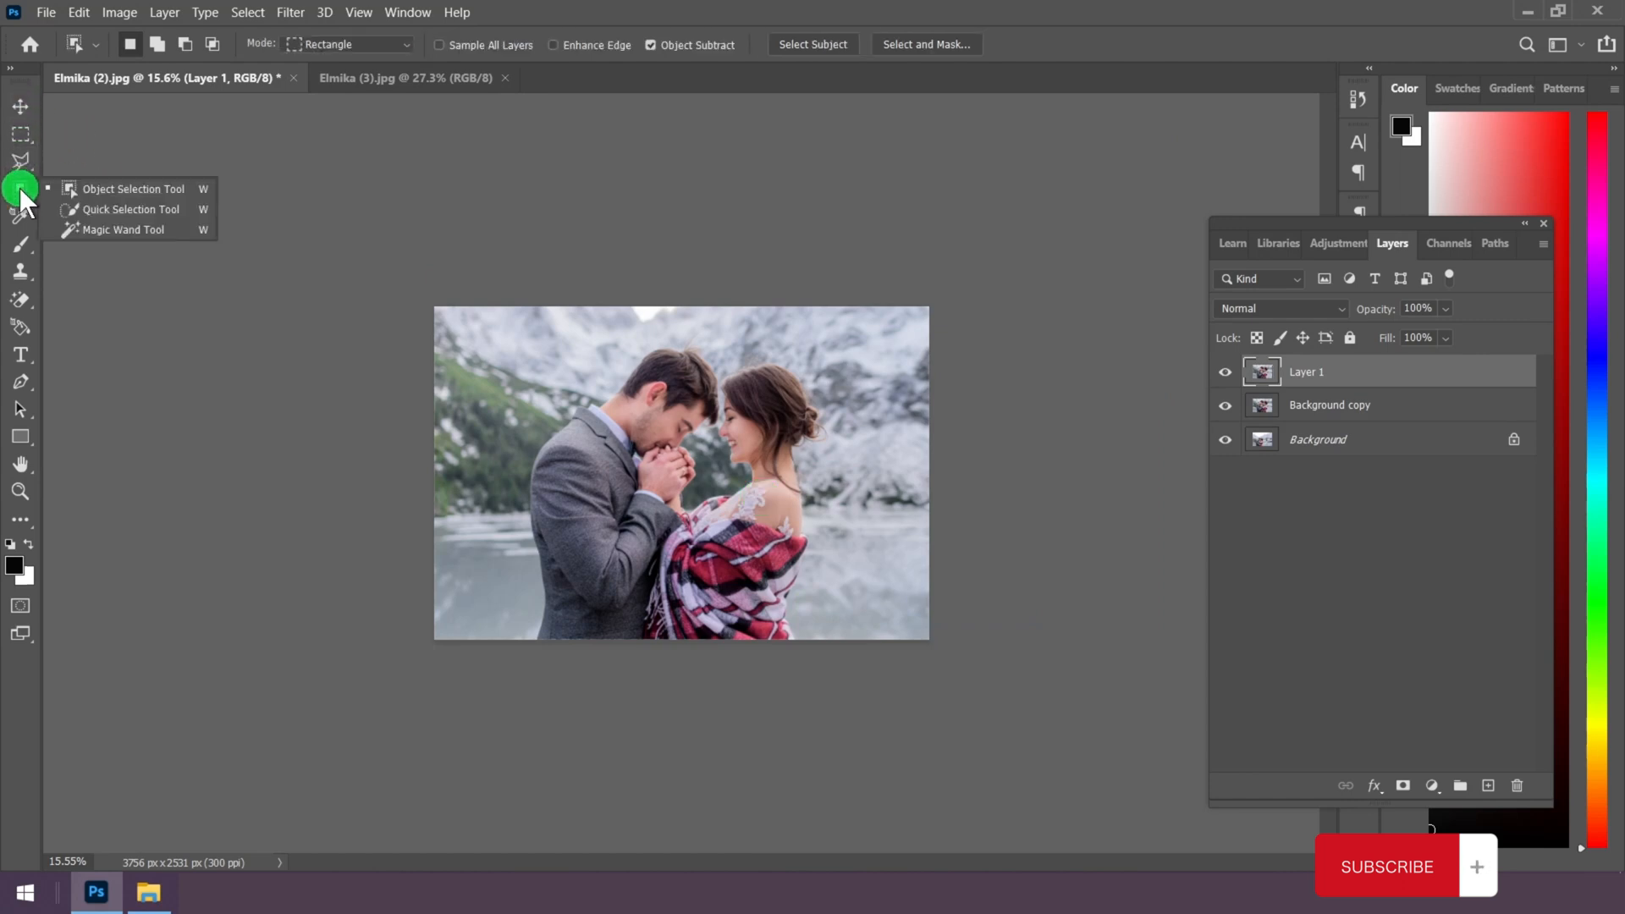
{"action": "left_click", "coordinate": [102, 188]}
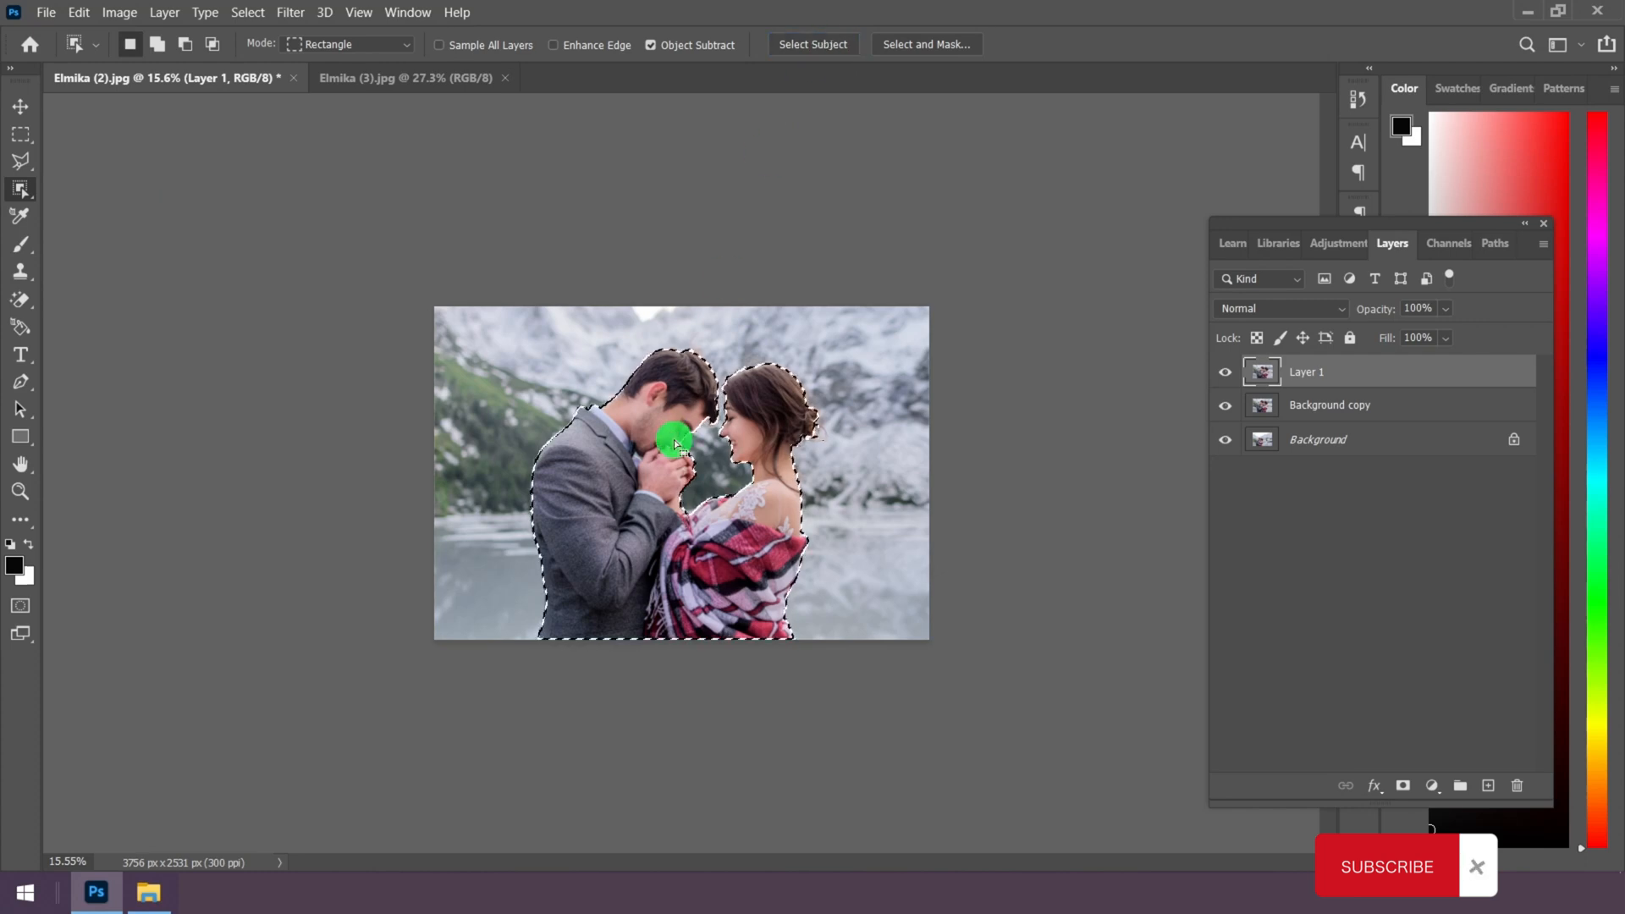
{"action": "scroll", "coordinate": [673, 439], "scroll_direction": "up", "scroll_amount": 10}
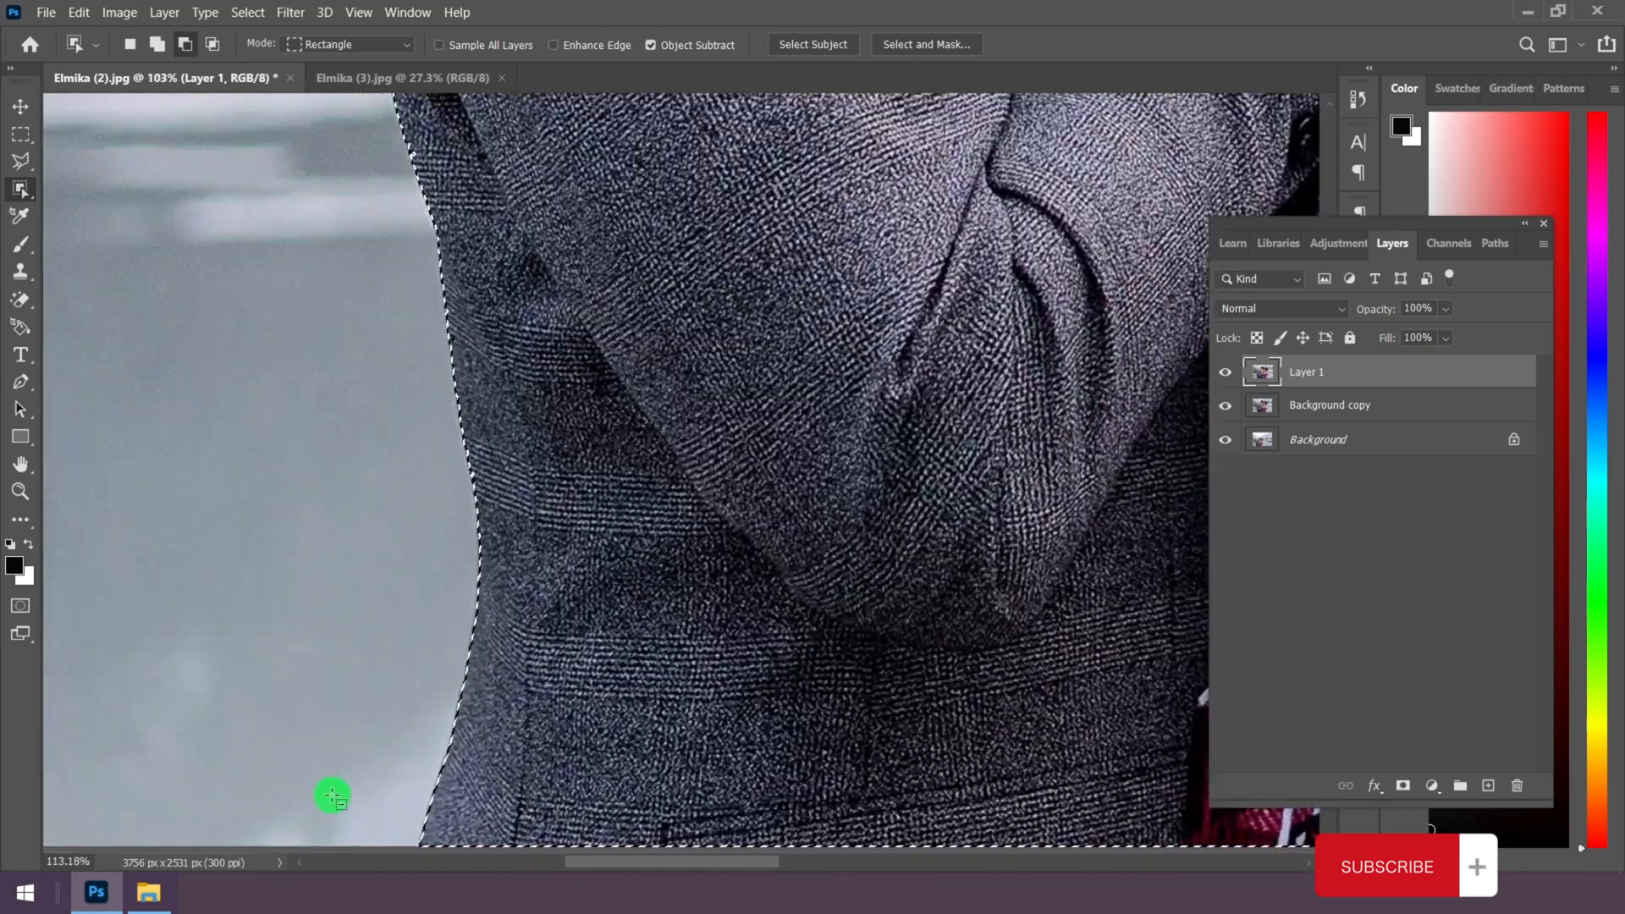
{"action": "scroll", "coordinate": [371, 753], "scroll_direction": "down", "scroll_amount": 5}
{"action": "scroll", "coordinate": [414, 486], "scroll_direction": "up", "scroll_amount": 5}
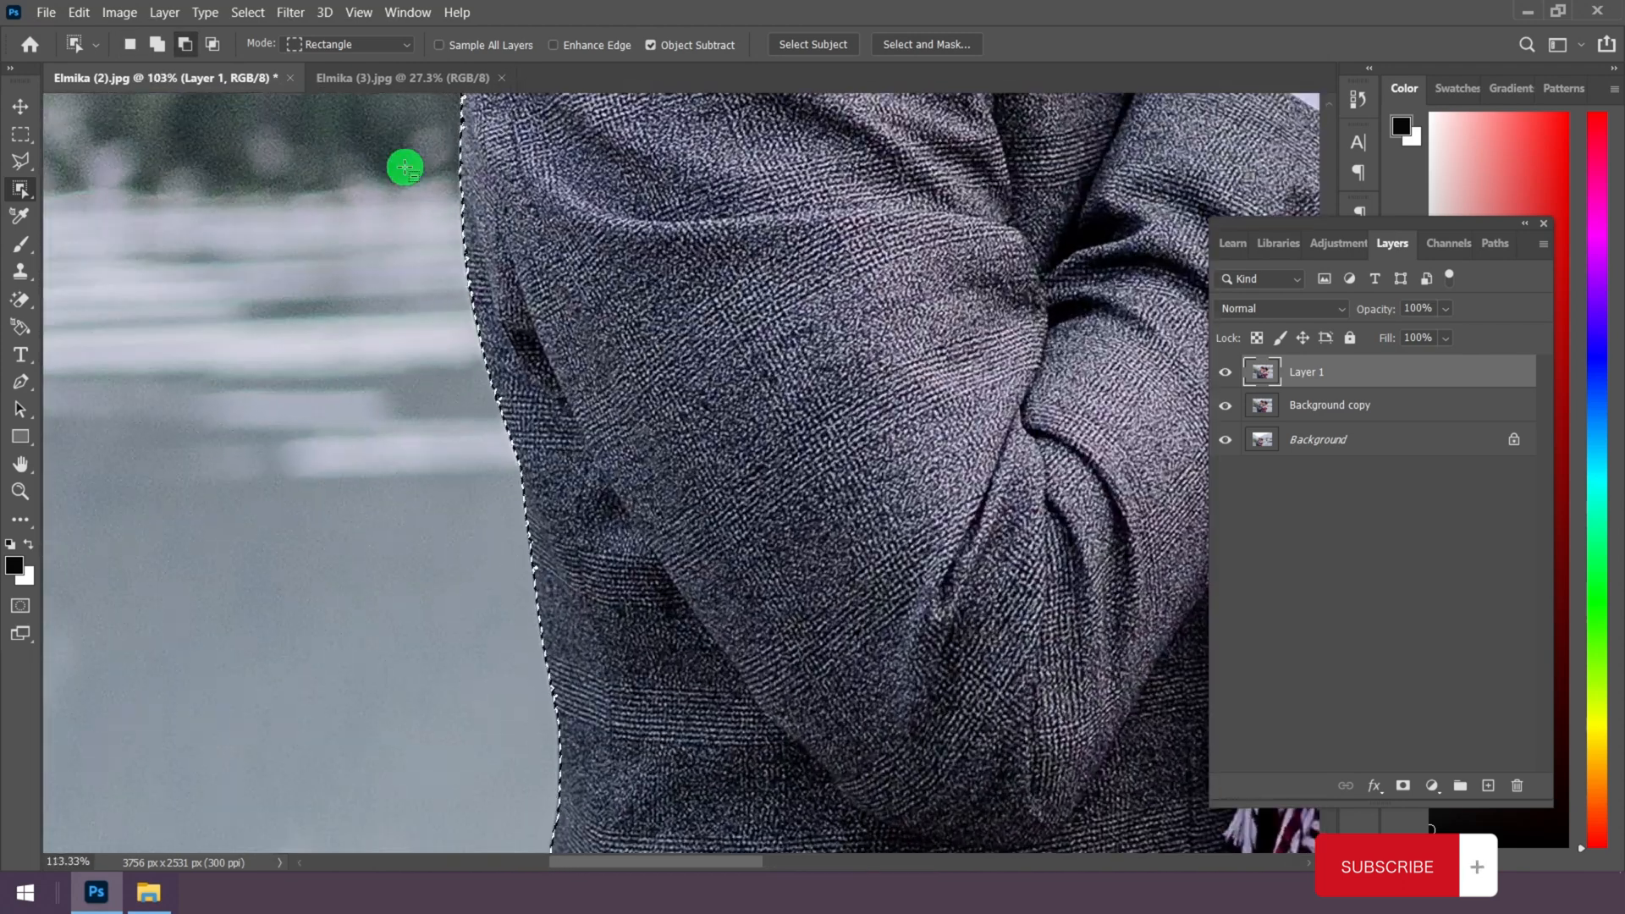
{"action": "scroll", "coordinate": [453, 295], "scroll_direction": "up", "scroll_amount": 1}
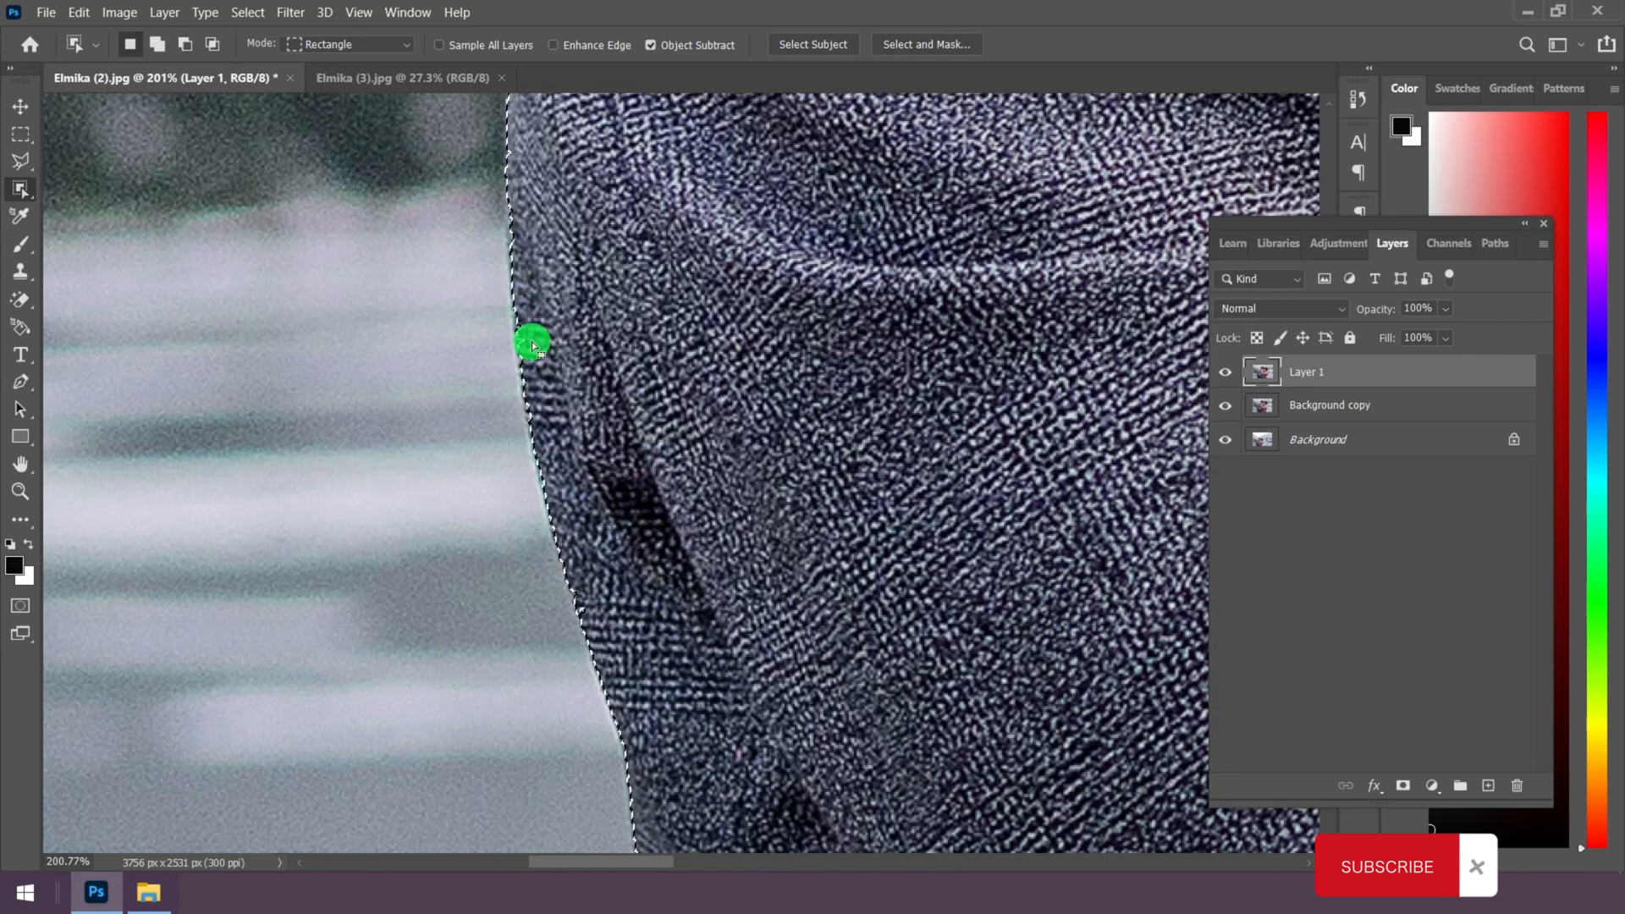
Step: Refine the selection edge on the man's lower sleeve using the Quick Selection tool with a 30 px brush
{"action": "right_click", "coordinate": [18, 200]}
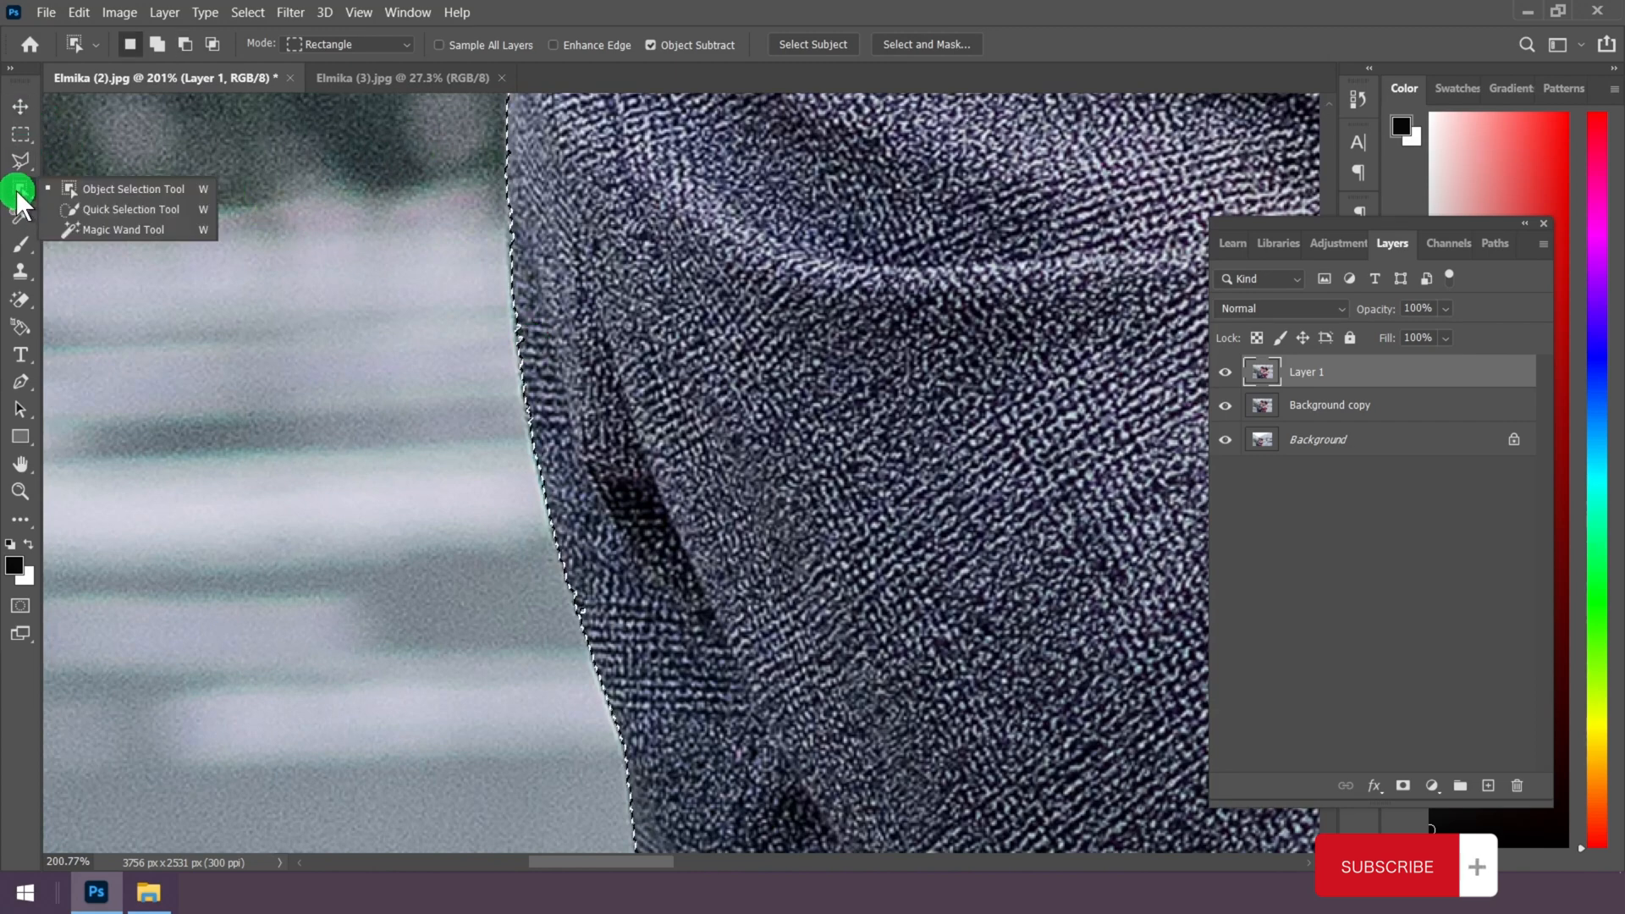
{"action": "left_click", "coordinate": [90, 206]}
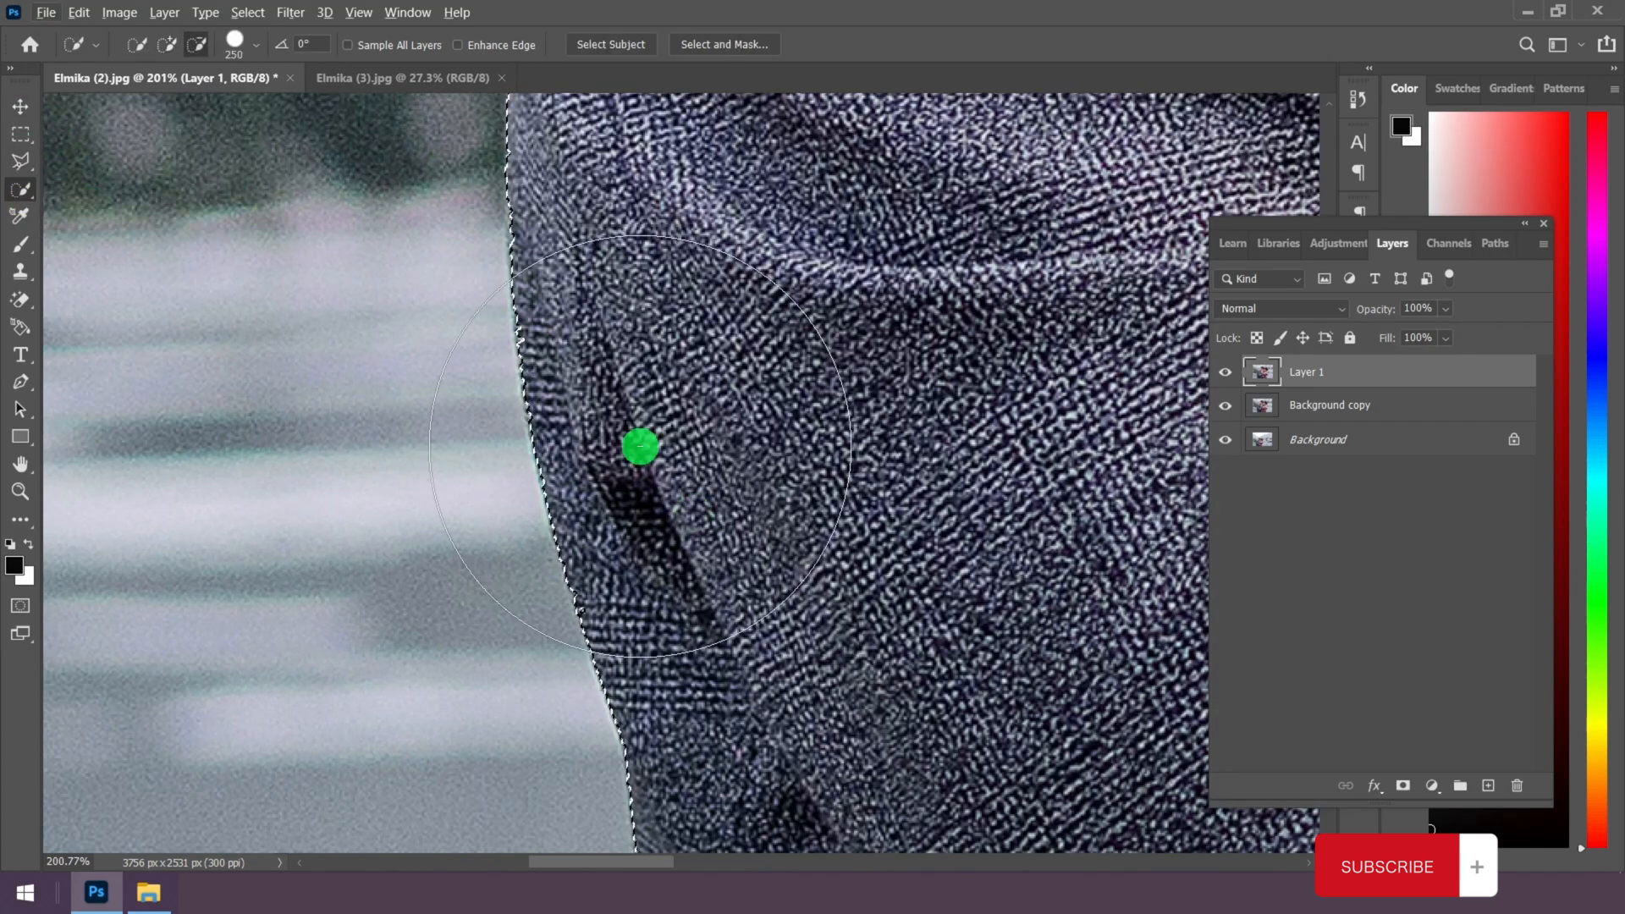
{"action": "key", "text": "bracketleft"}
{"action": "key", "text": "bracketleft"}
{"action": "key", "text": "bracketleft"}
{"action": "key", "text": "bracketleft"}
{"action": "key", "text": "bracketleft"}
{"action": "key", "text": "bracketleft"}
{"action": "key", "text": "bracketleft"}
{"action": "key", "text": "bracketleft"}
{"action": "key", "text": "bracketleft"}
{"action": "key", "text": "bracketleft"}
{"action": "key", "text": "bracketleft"}
{"action": "key", "text": "bracketleft"}
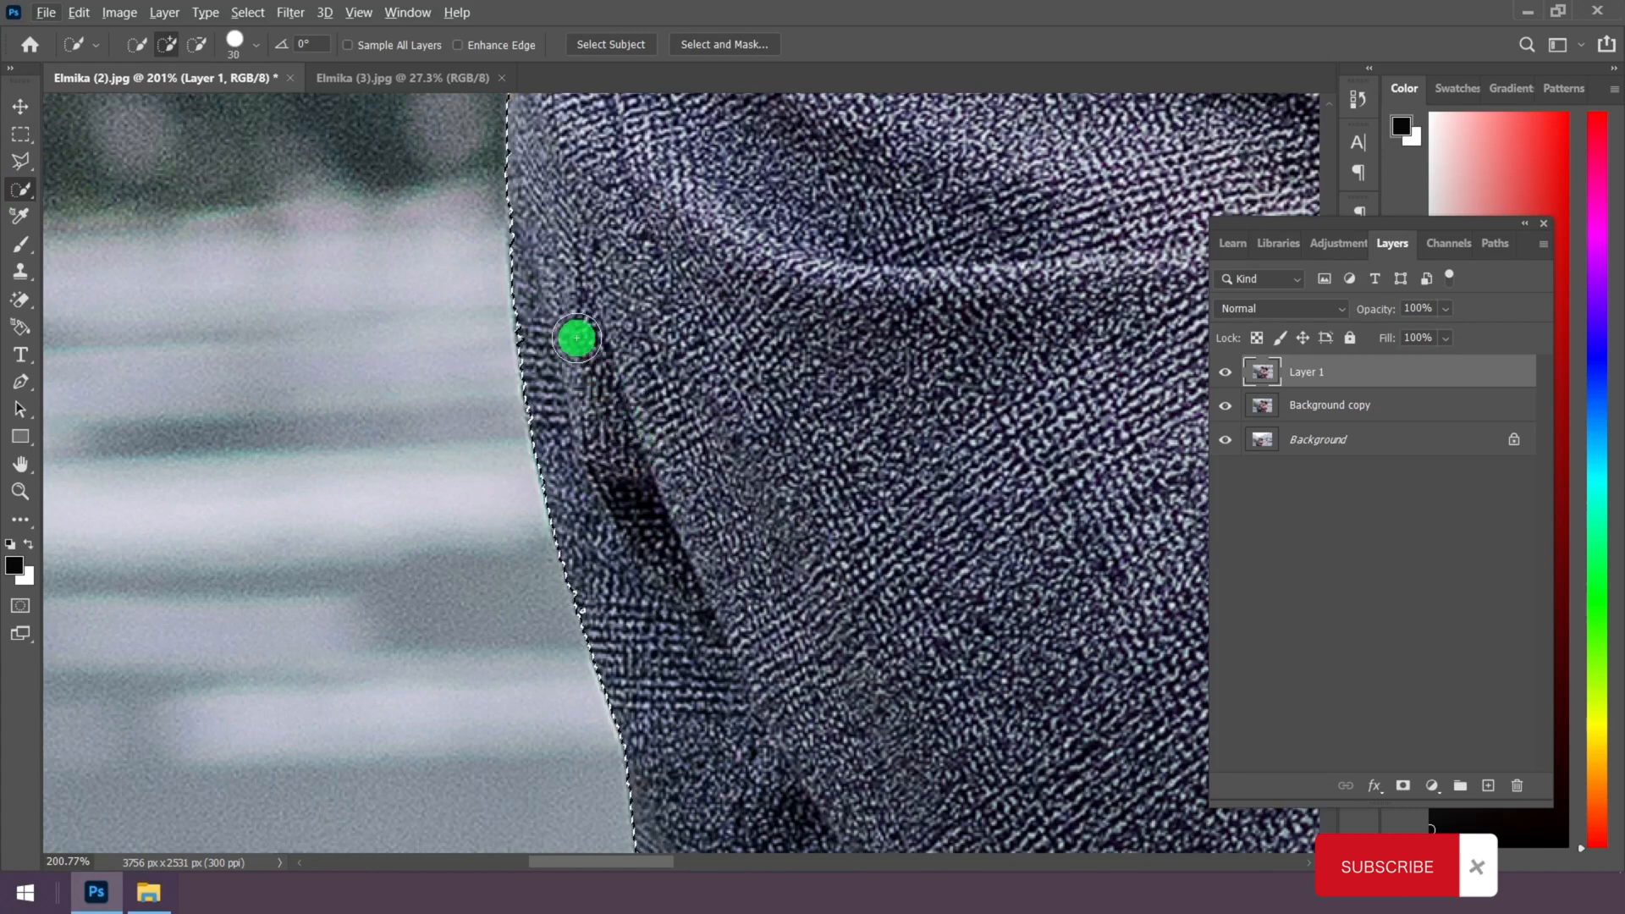
{"action": "left_click_drag", "start_coordinate": [548, 319], "coordinate": [579, 470]}
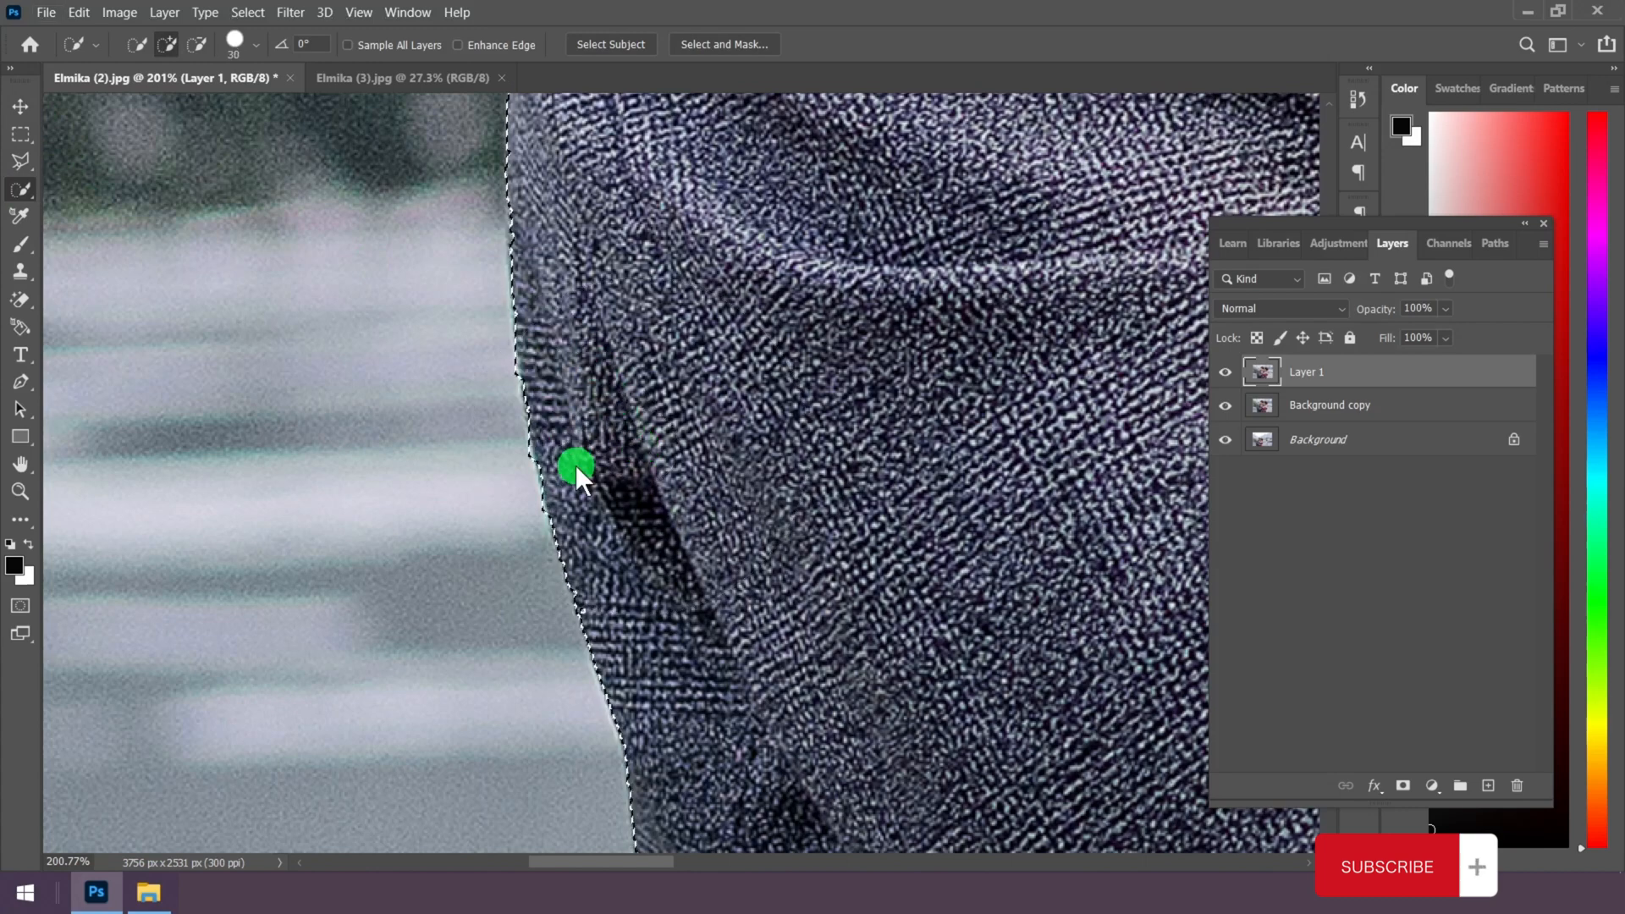
Step: Add the edge of the man's upper sleeve to the selection with the Quick Selection brush
{"action": "scroll", "coordinate": [633, 644], "scroll_direction": "down", "scroll_amount": 4}
{"action": "scroll", "coordinate": [511, 236], "scroll_direction": "up", "scroll_amount": 1}
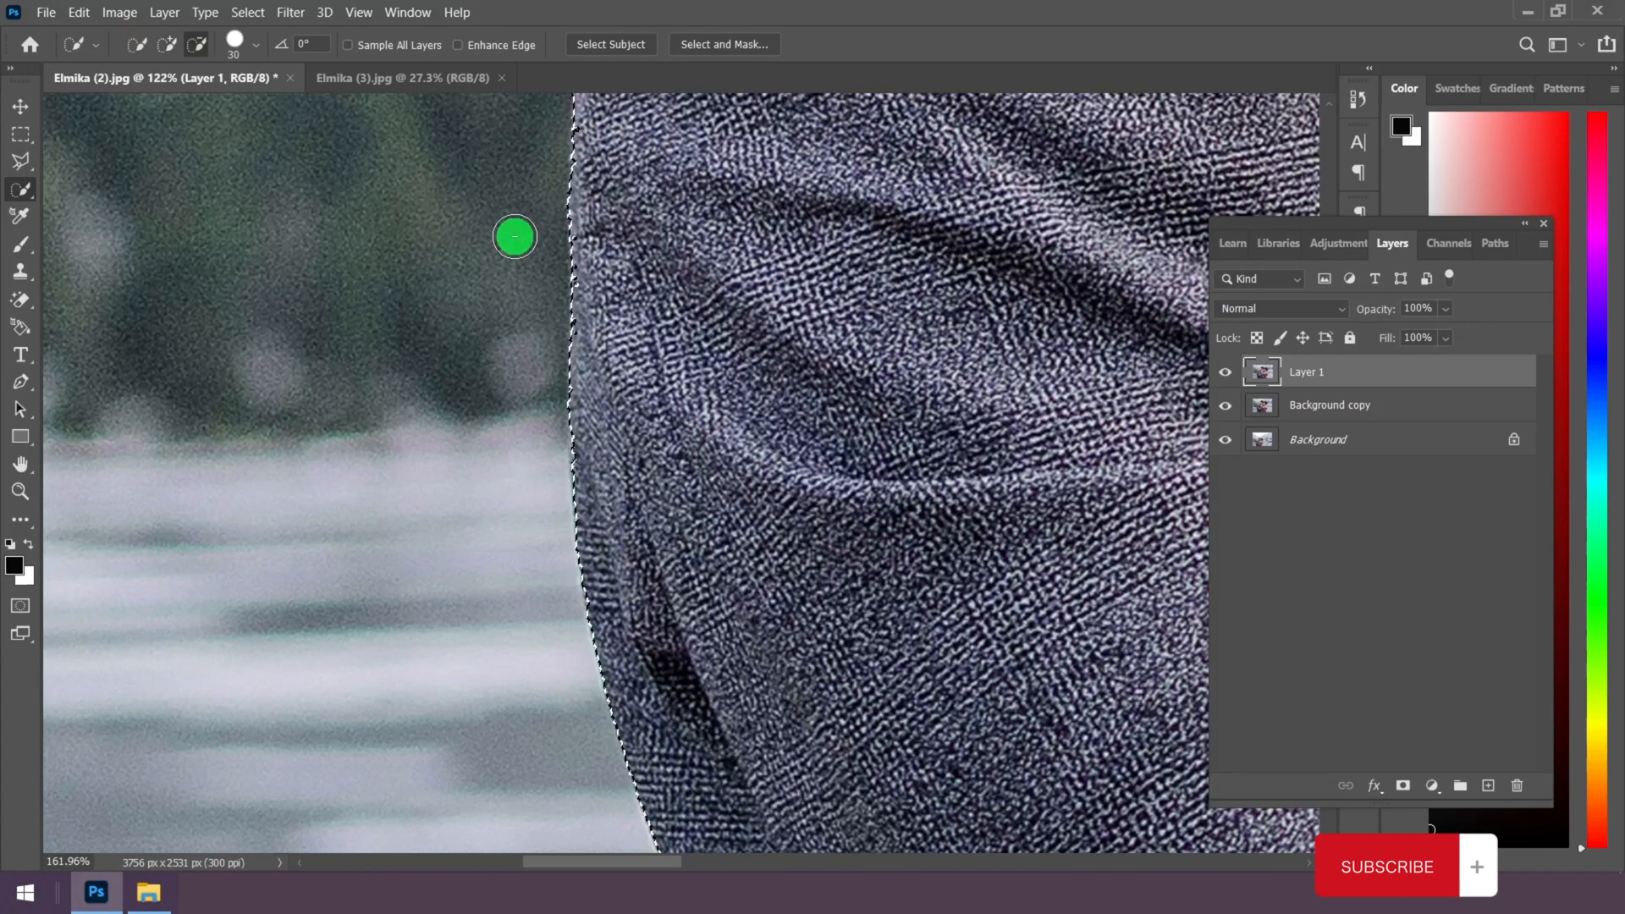
{"action": "scroll", "coordinate": [542, 254], "scroll_direction": "up", "scroll_amount": 8}
{"action": "left_click_drag", "start_coordinate": [619, 259], "coordinate": [639, 461]}
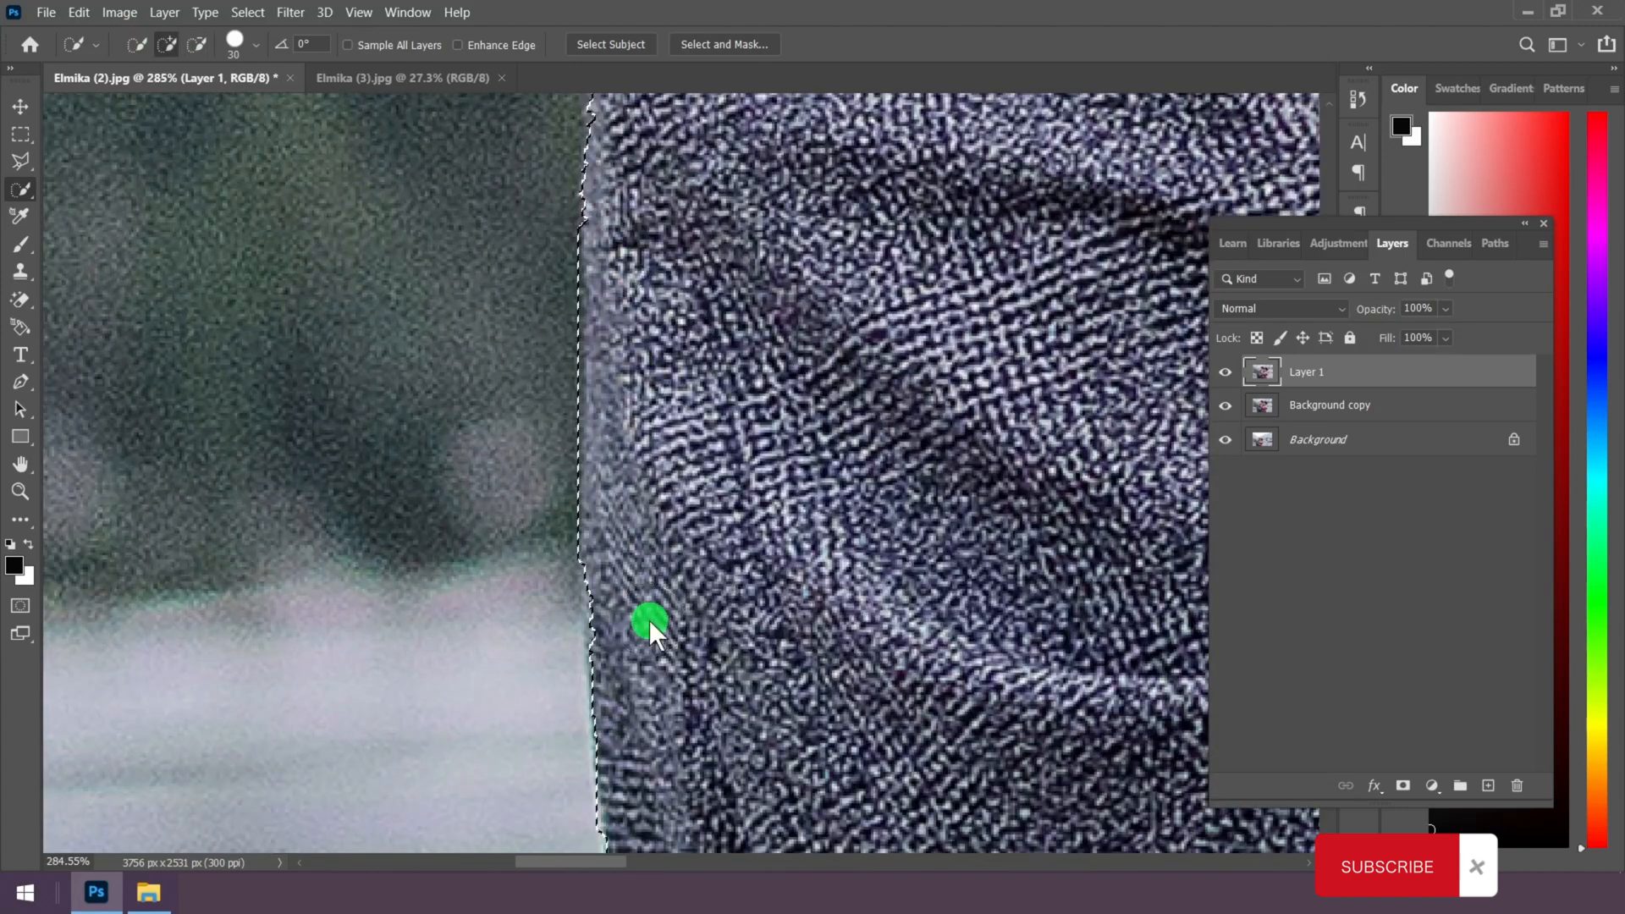
{"action": "scroll", "coordinate": [631, 652], "scroll_direction": "down", "scroll_amount": 6}
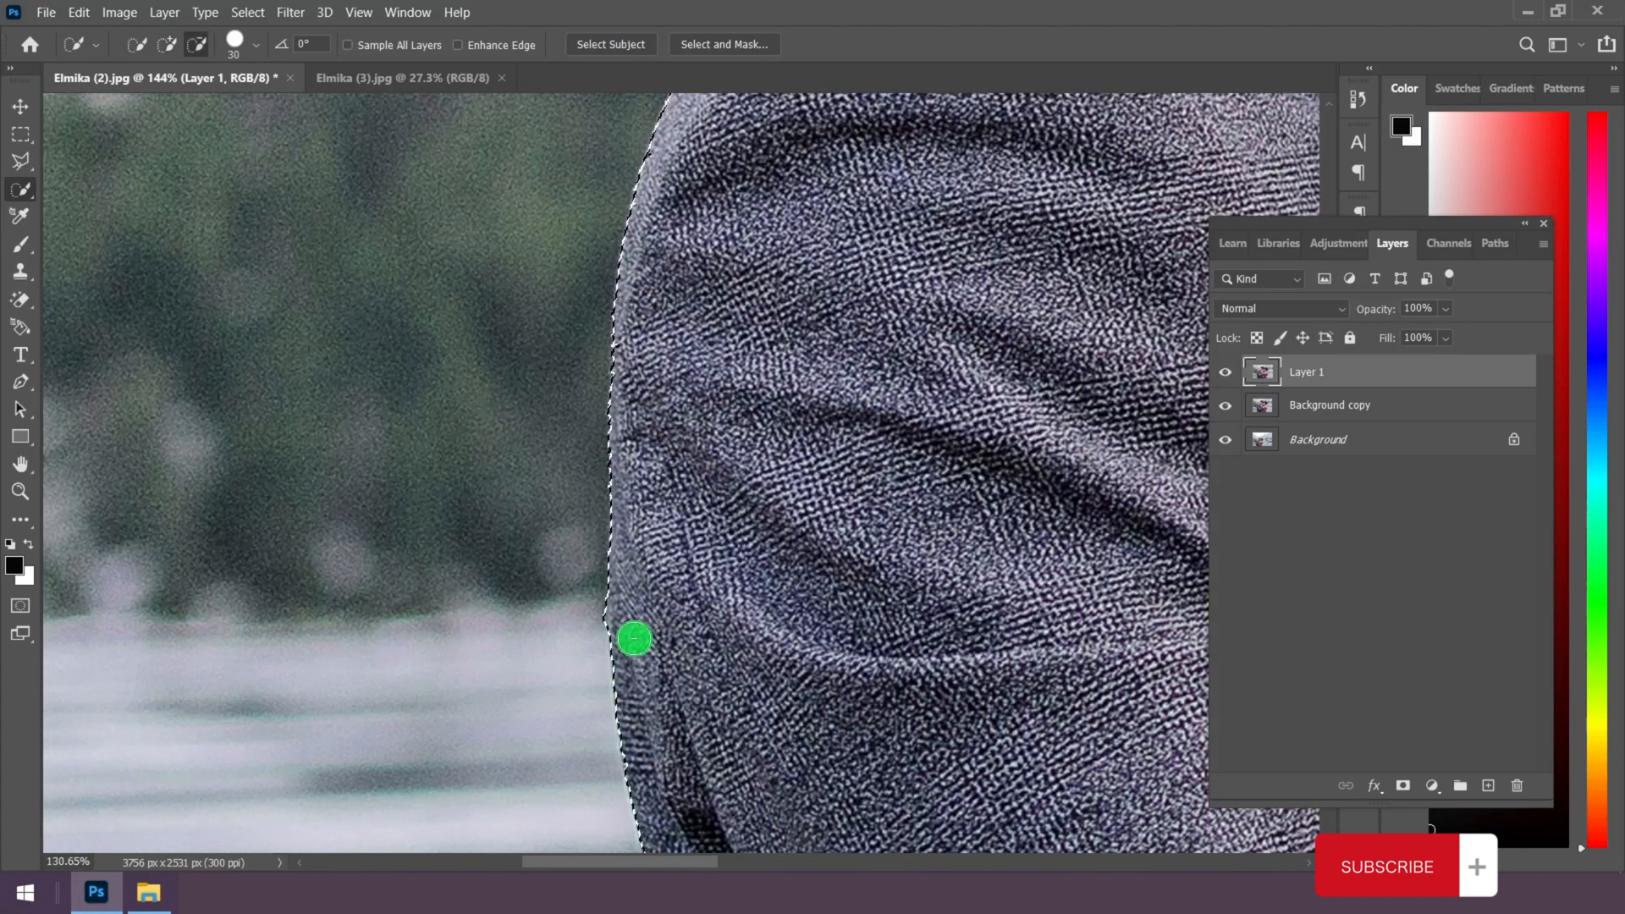
{"action": "scroll", "coordinate": [827, 181], "scroll_direction": "up", "scroll_amount": 4}
{"action": "scroll", "coordinate": [635, 417], "scroll_direction": "up", "scroll_amount": 1}
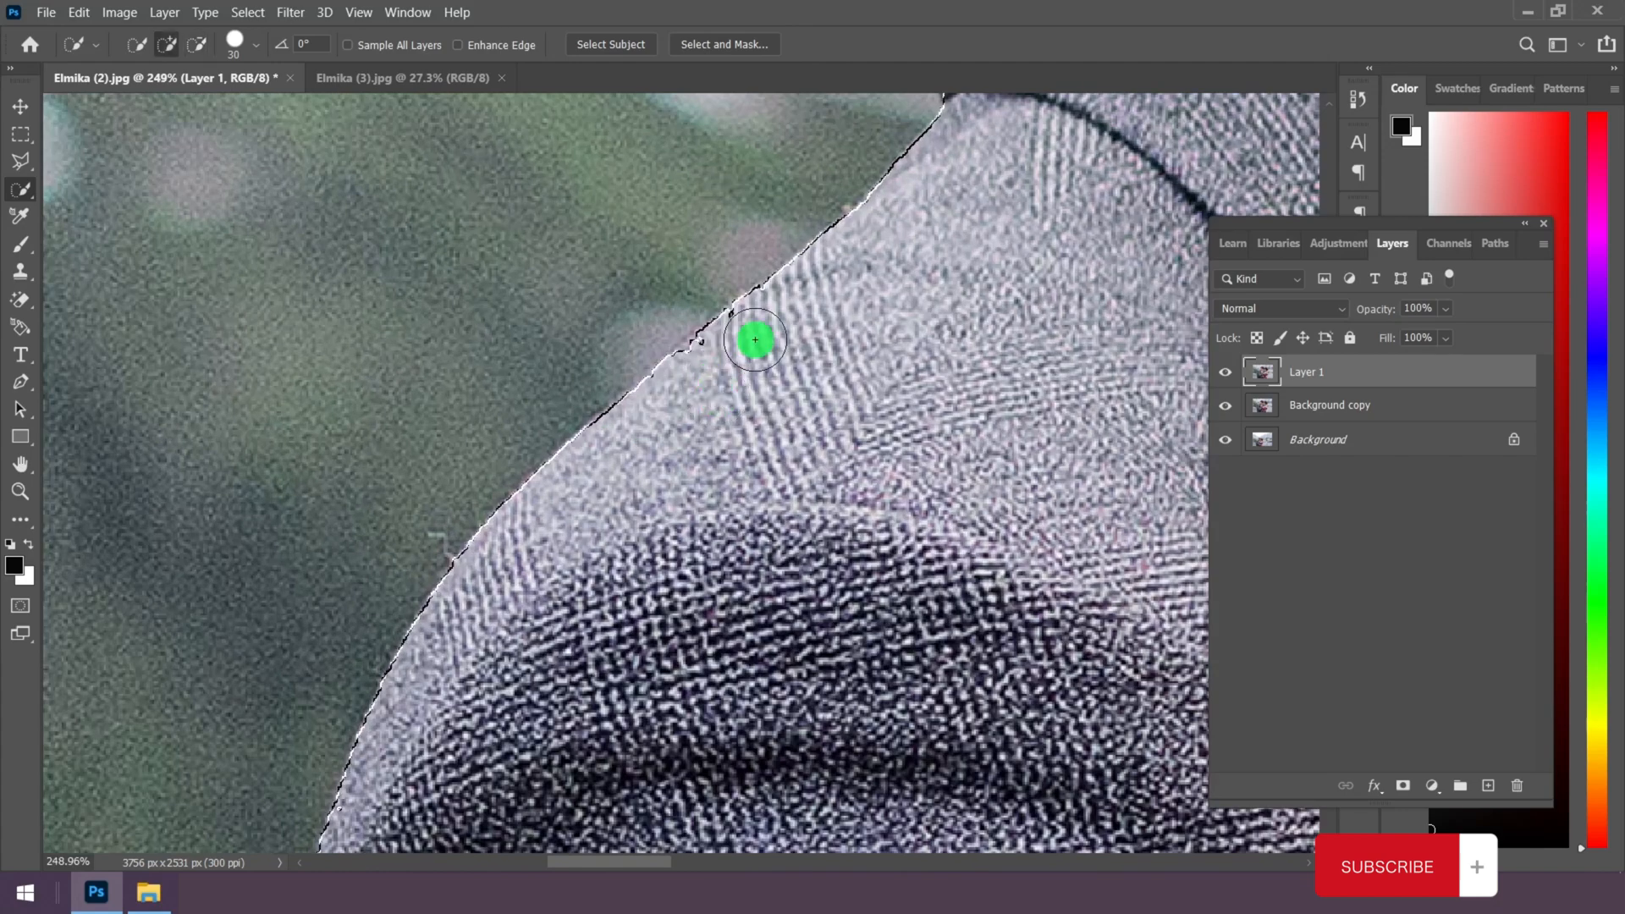
Step: Refine the selection edge along the man's shoulder, collar and nape
{"action": "scroll", "coordinate": [724, 359], "scroll_direction": "down", "scroll_amount": 3}
{"action": "scroll", "coordinate": [835, 261], "scroll_direction": "up", "scroll_amount": 3}
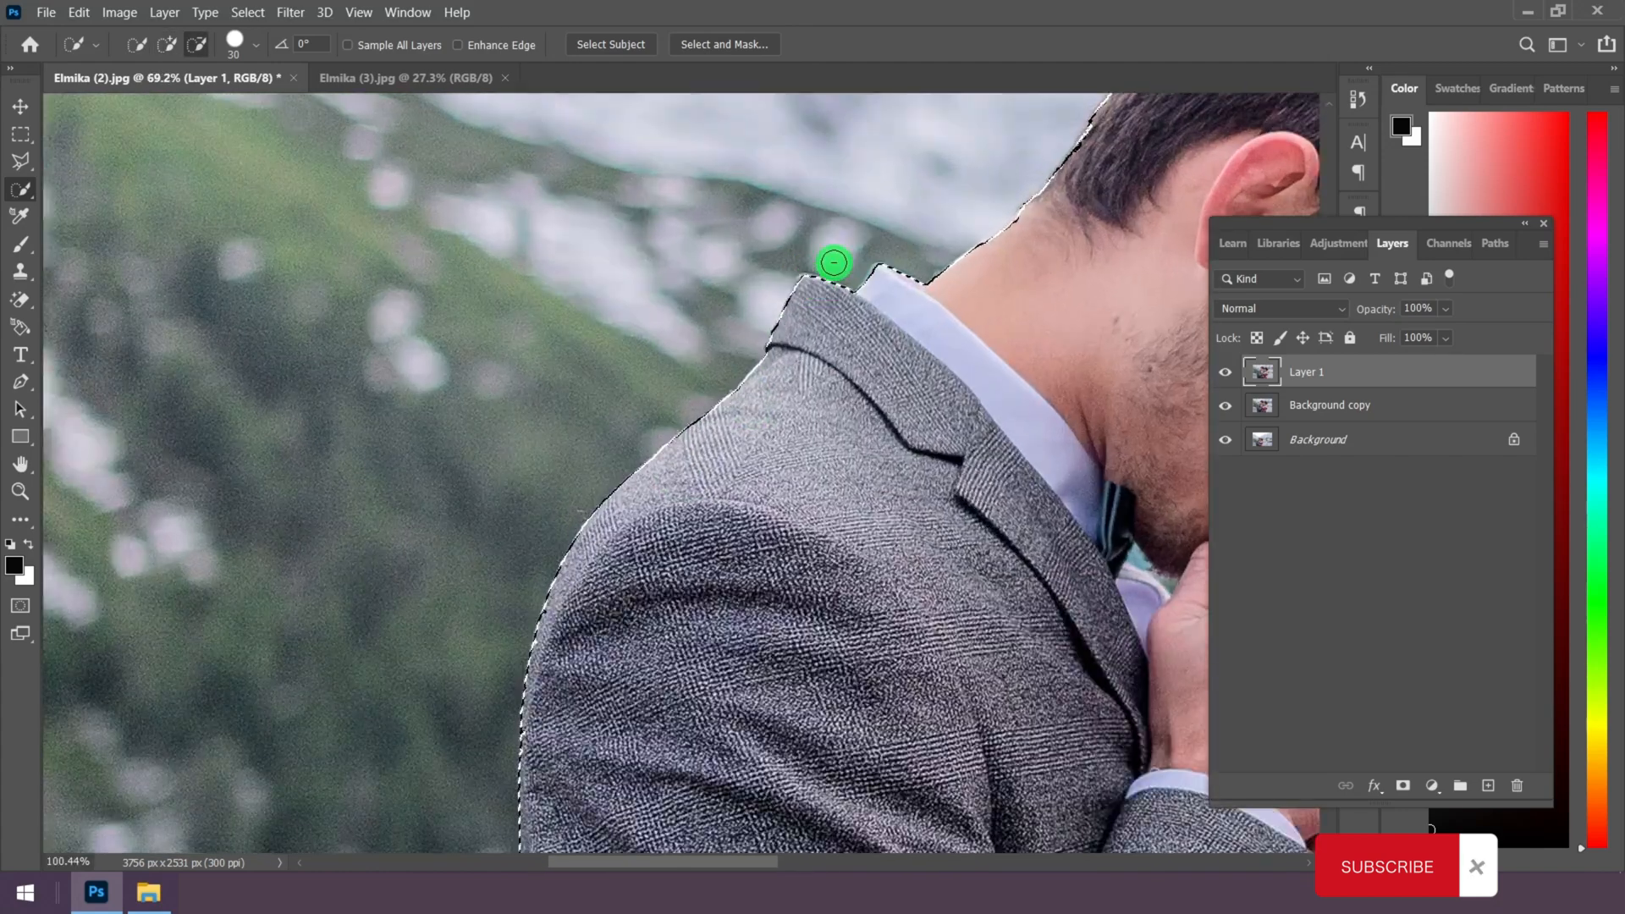
{"action": "scroll", "coordinate": [821, 395], "scroll_direction": "down", "scroll_amount": 3}
{"action": "scroll", "coordinate": [968, 370], "scroll_direction": "up", "scroll_amount": 3}
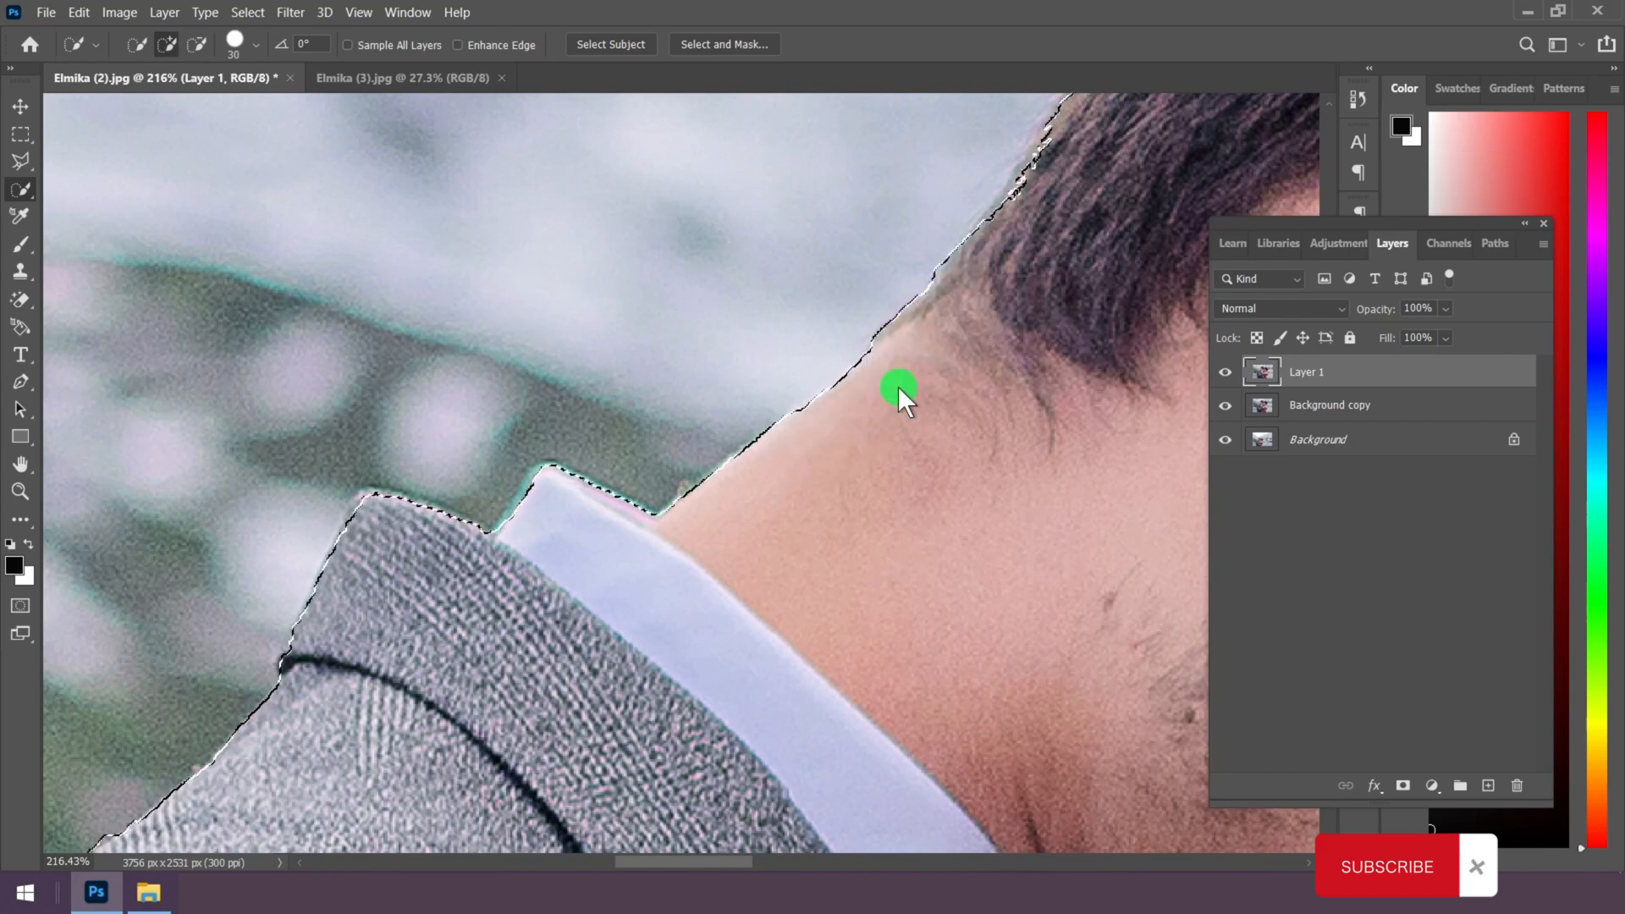
{"action": "scroll", "coordinate": [982, 283], "scroll_direction": "down", "scroll_amount": 3}
{"action": "scroll", "coordinate": [982, 283], "scroll_direction": "up", "scroll_amount": 3}
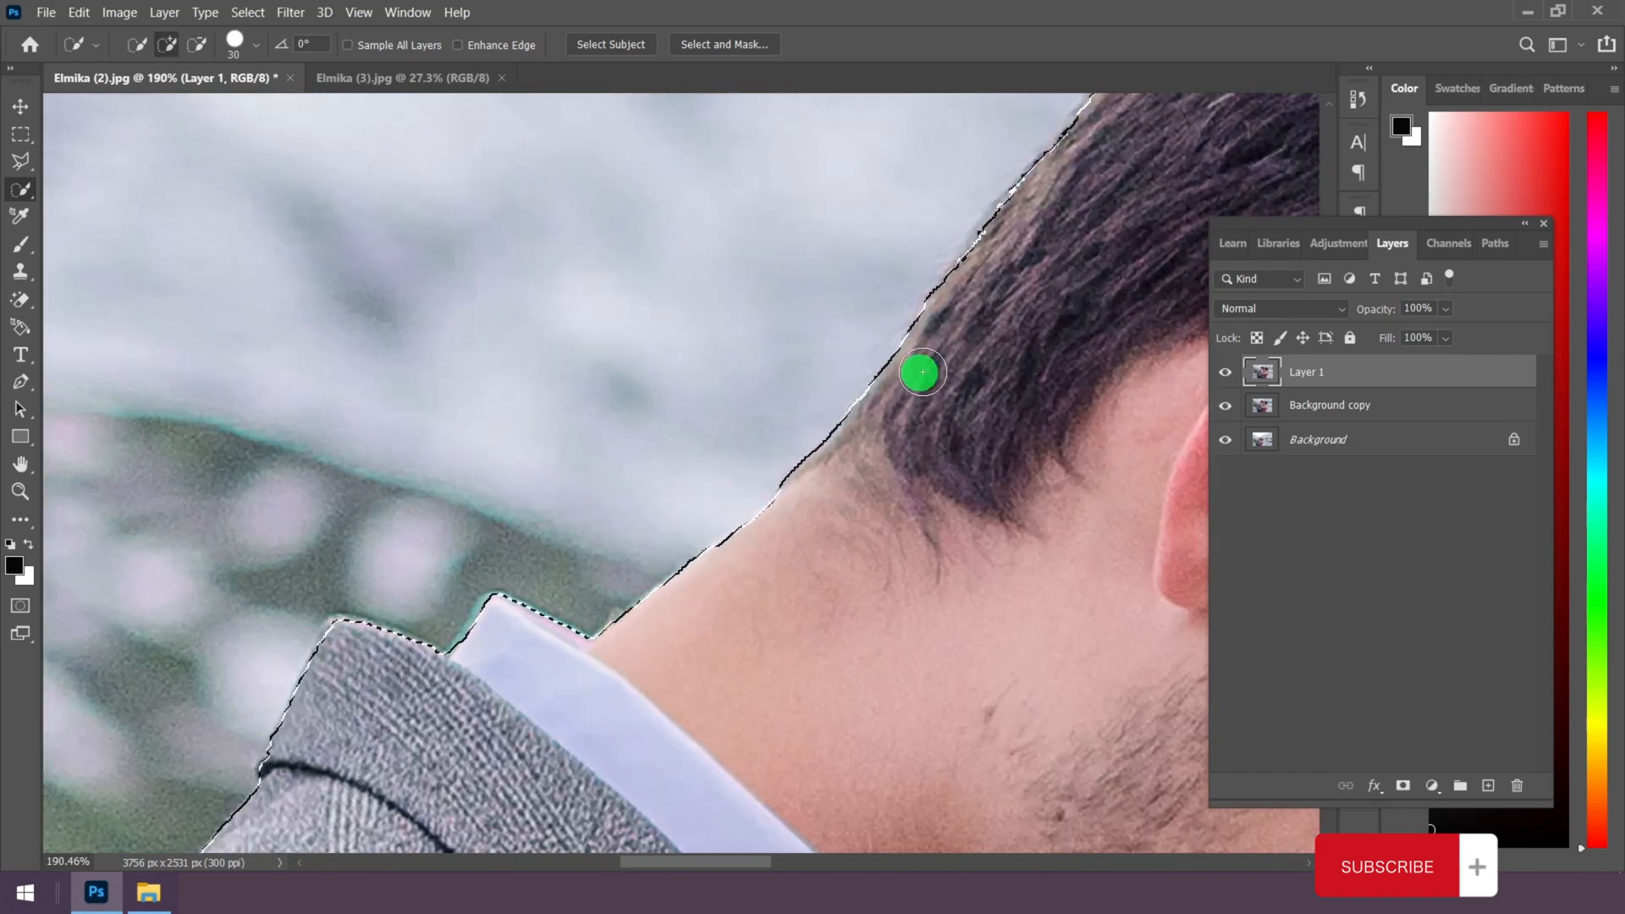
Step: Refine the selection around the back and crown of the man's hair with the Quick Selection brush
{"action": "scroll", "coordinate": [987, 338], "scroll_direction": "down", "scroll_amount": 5}
{"action": "scroll", "coordinate": [1078, 272], "scroll_direction": "up", "scroll_amount": 6}
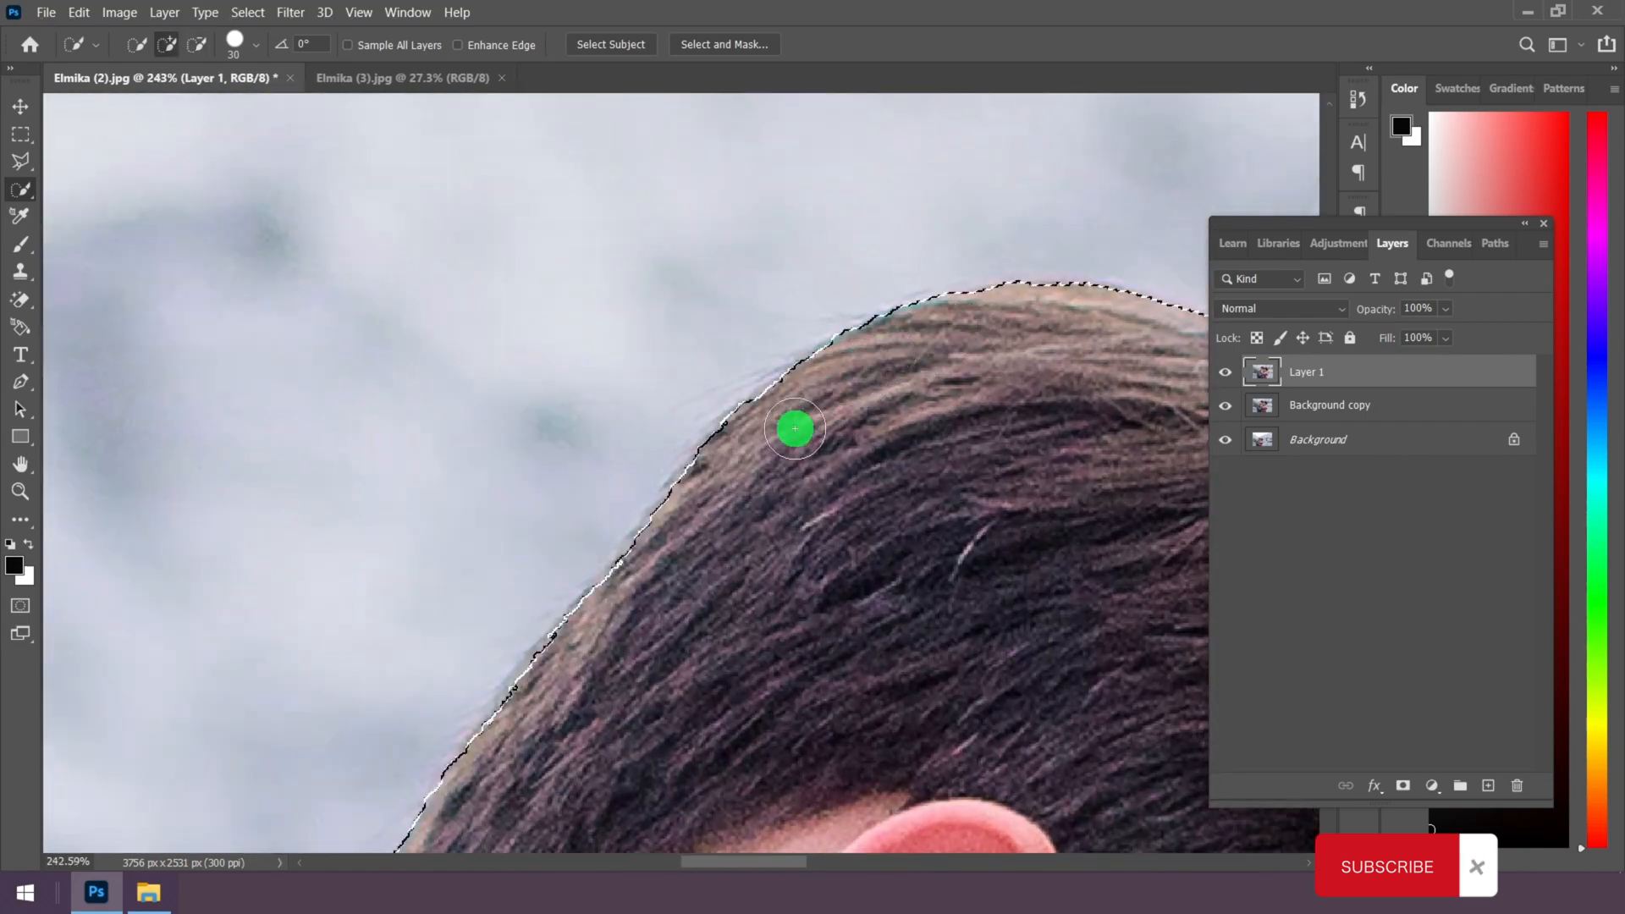
{"action": "left_click_drag", "start_coordinate": [795, 429], "coordinate": [664, 559]}
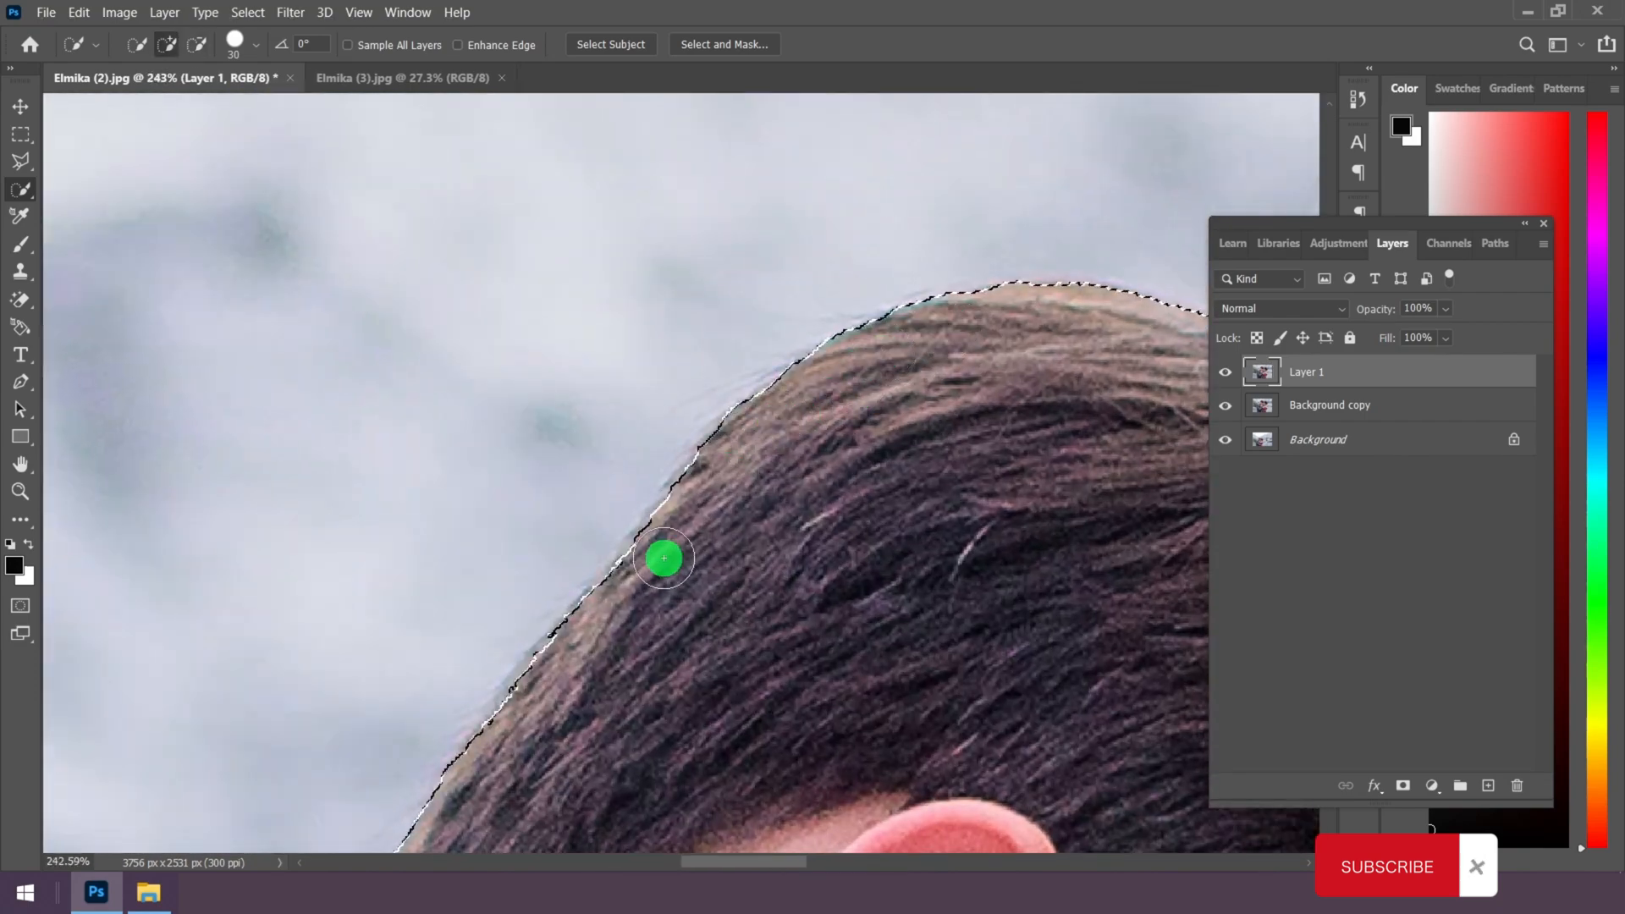
{"action": "scroll", "coordinate": [603, 535], "scroll_direction": "down", "scroll_amount": 5}
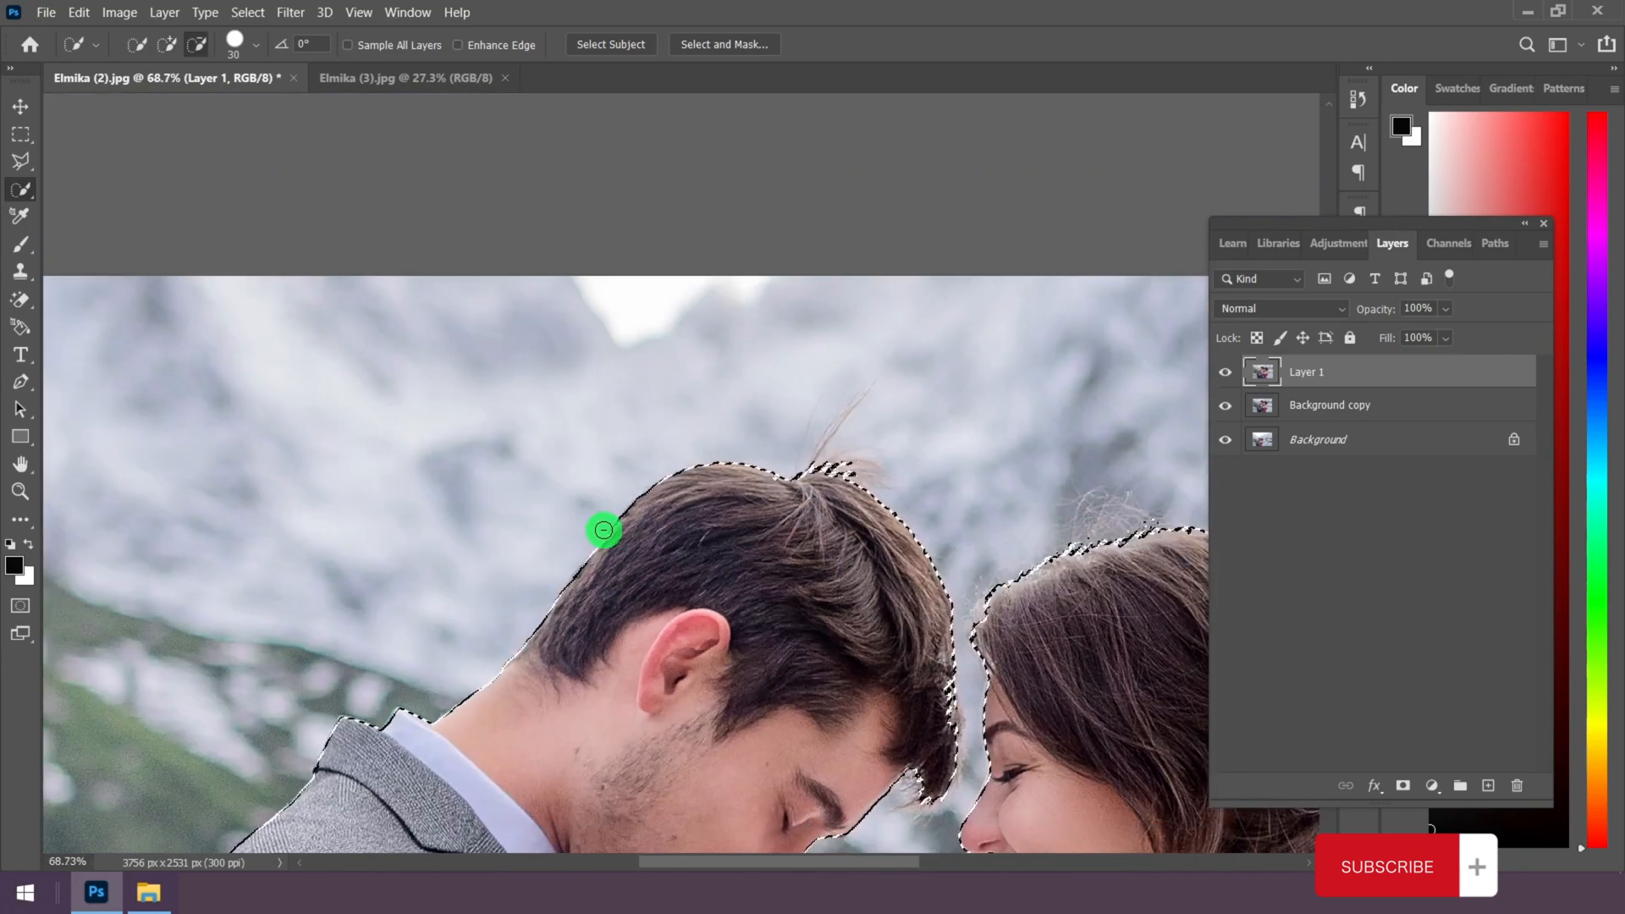
{"action": "scroll", "coordinate": [845, 479], "scroll_direction": "up", "scroll_amount": 4}
{"action": "mouse_move", "coordinate": [901, 487]}
{"action": "left_mouse_down"}
{"action": "mouse_move", "coordinate": [852, 499]}
{"action": "mouse_move", "coordinate": [869, 470]}
{"action": "mouse_move", "coordinate": [814, 489]}
{"action": "mouse_move", "coordinate": [814, 471]}
{"action": "mouse_move", "coordinate": [729, 516]}
{"action": "left_mouse_up"}
{"action": "scroll", "coordinate": [704, 508], "scroll_direction": "down", "scroll_amount": 5}
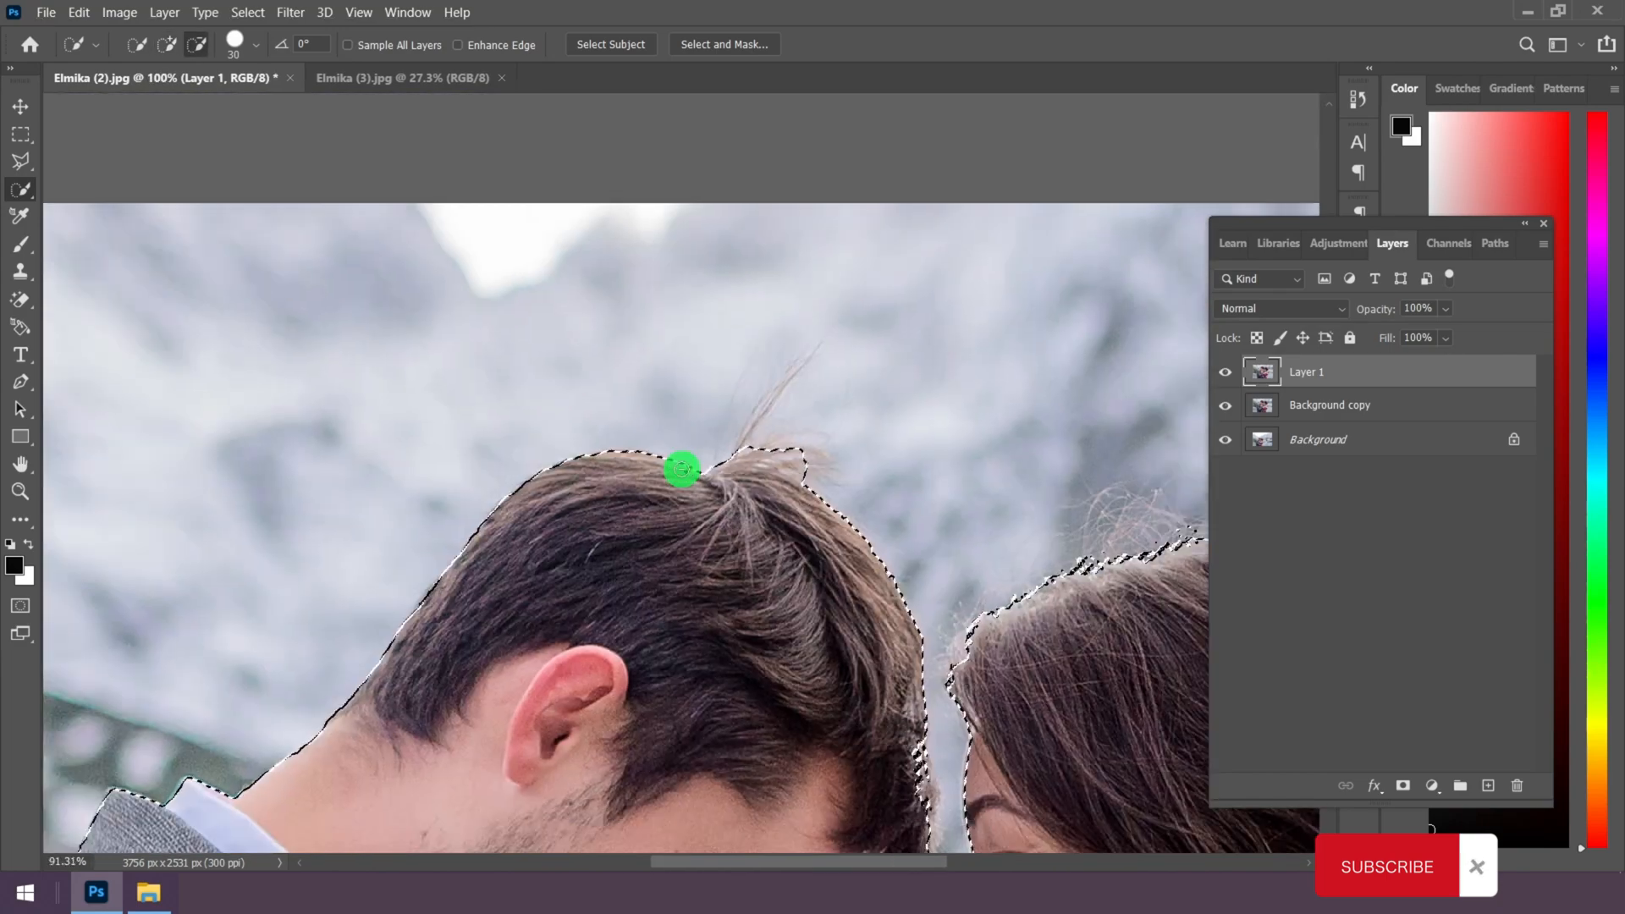
Step: Refine the selection edge along the man's front hair, forehead and brow with the Quick Selection brush at 30 px
{"action": "scroll", "coordinate": [773, 562], "scroll_direction": "up", "scroll_amount": 3}
{"action": "scroll", "coordinate": [770, 686], "scroll_direction": "up", "scroll_amount": 3}
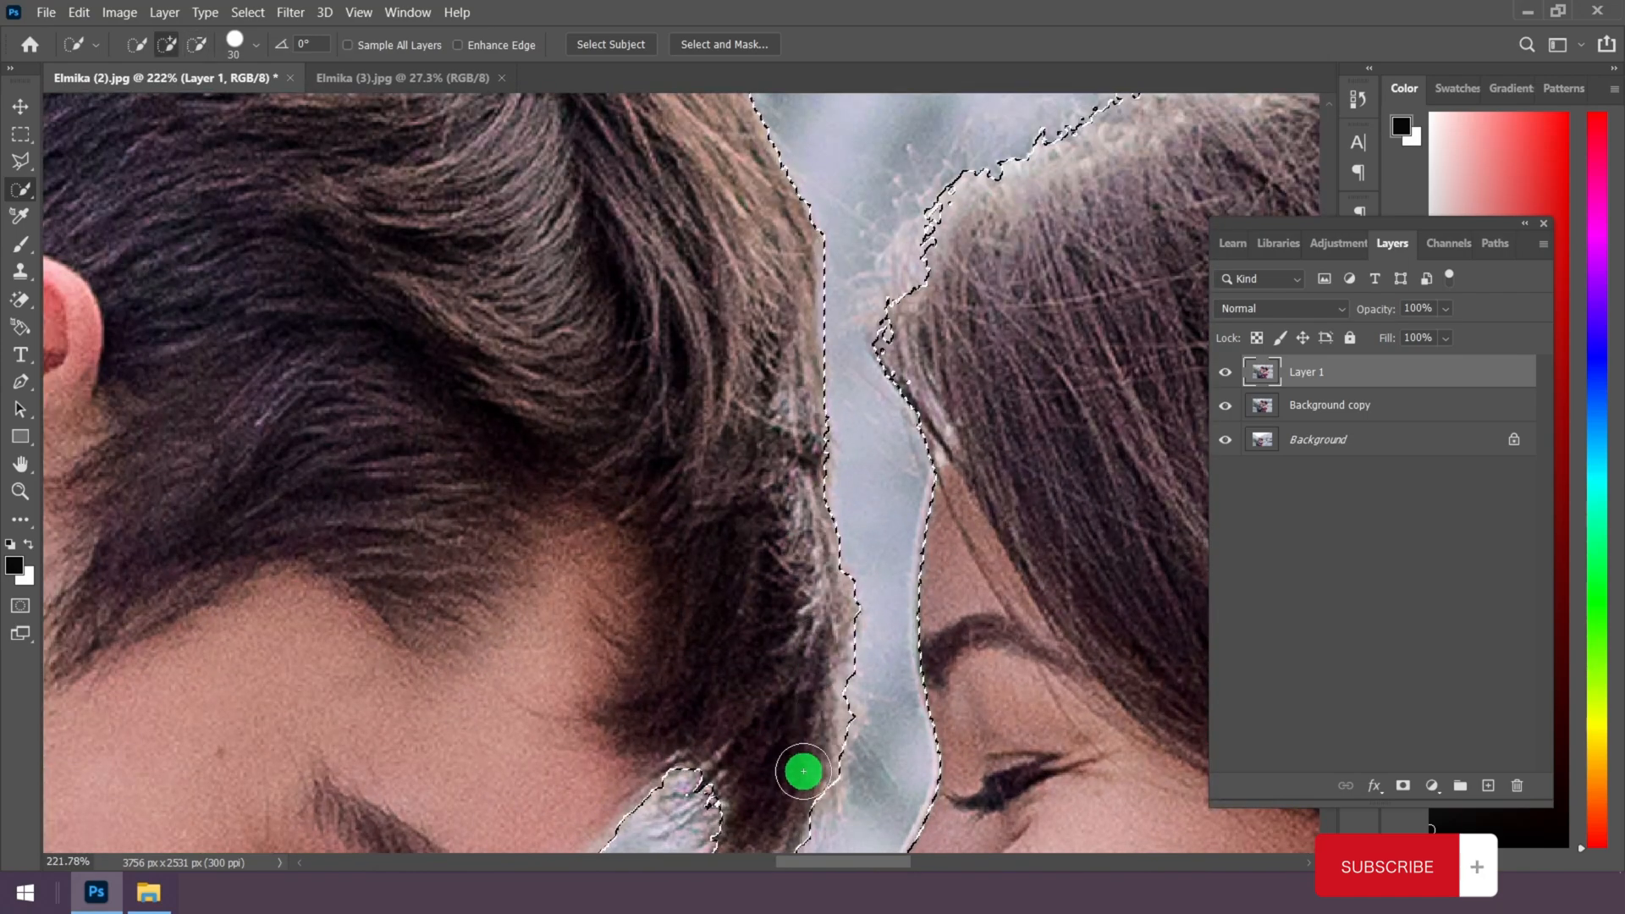
{"action": "scroll", "coordinate": [802, 769], "scroll_direction": "down", "scroll_amount": 4}
{"action": "scroll", "coordinate": [542, 733], "scroll_direction": "up", "scroll_amount": 6}
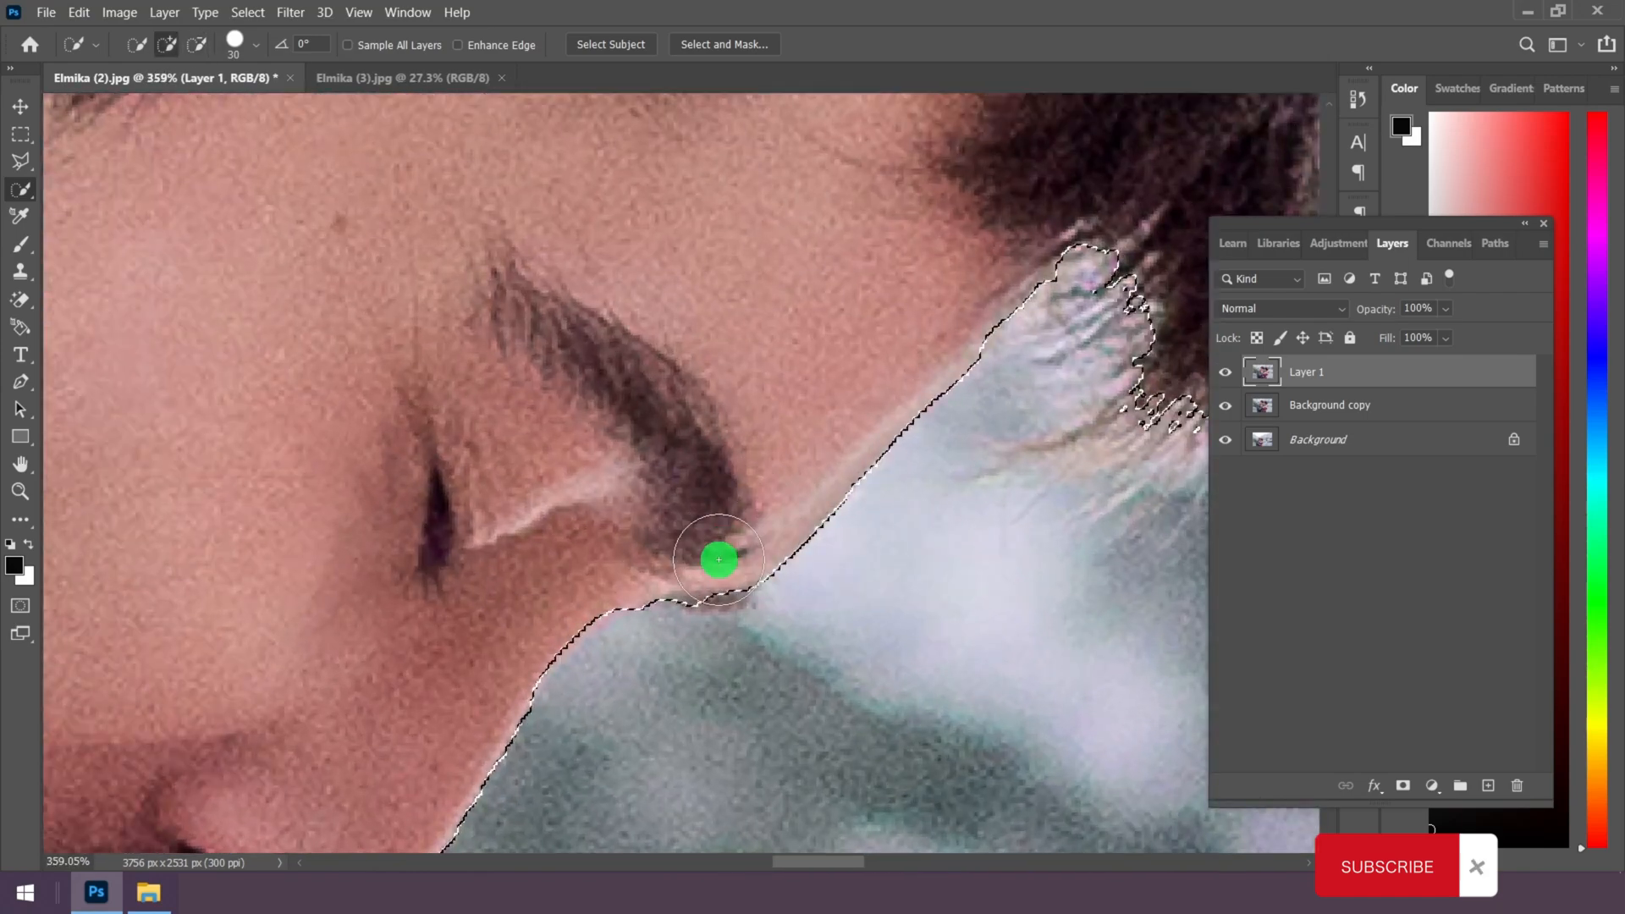
{"action": "scroll", "coordinate": [678, 534], "scroll_direction": "down", "scroll_amount": 5}
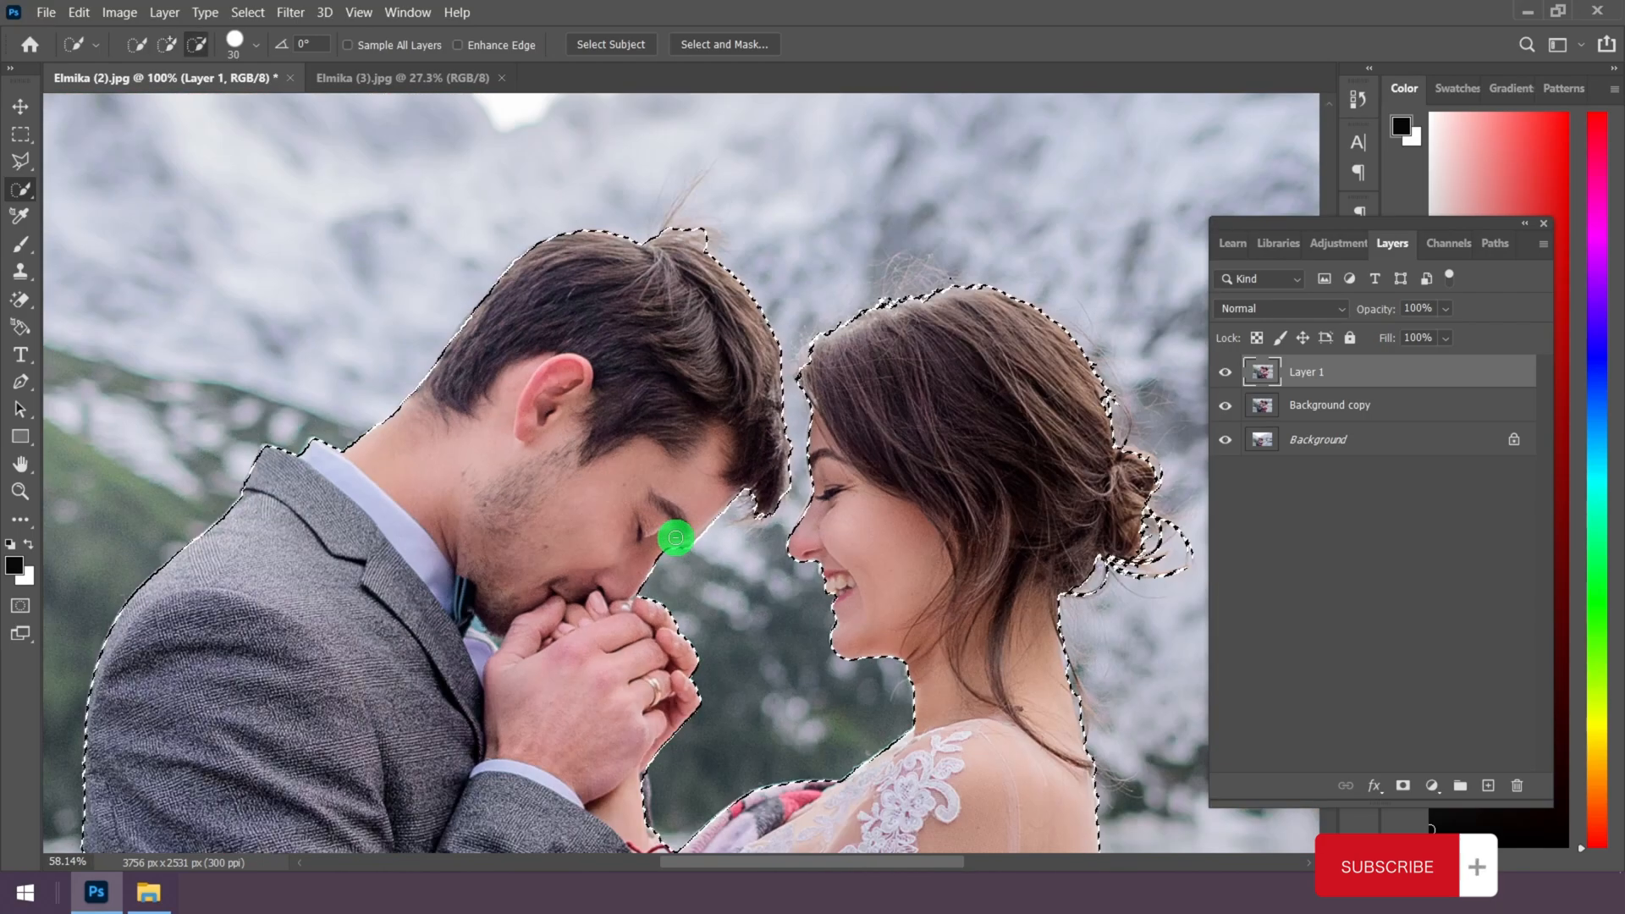
Step: Refine the selection along the woman's facial profile, chin, neck and front shoulder
{"action": "scroll", "coordinate": [853, 563], "scroll_direction": "up", "scroll_amount": 5}
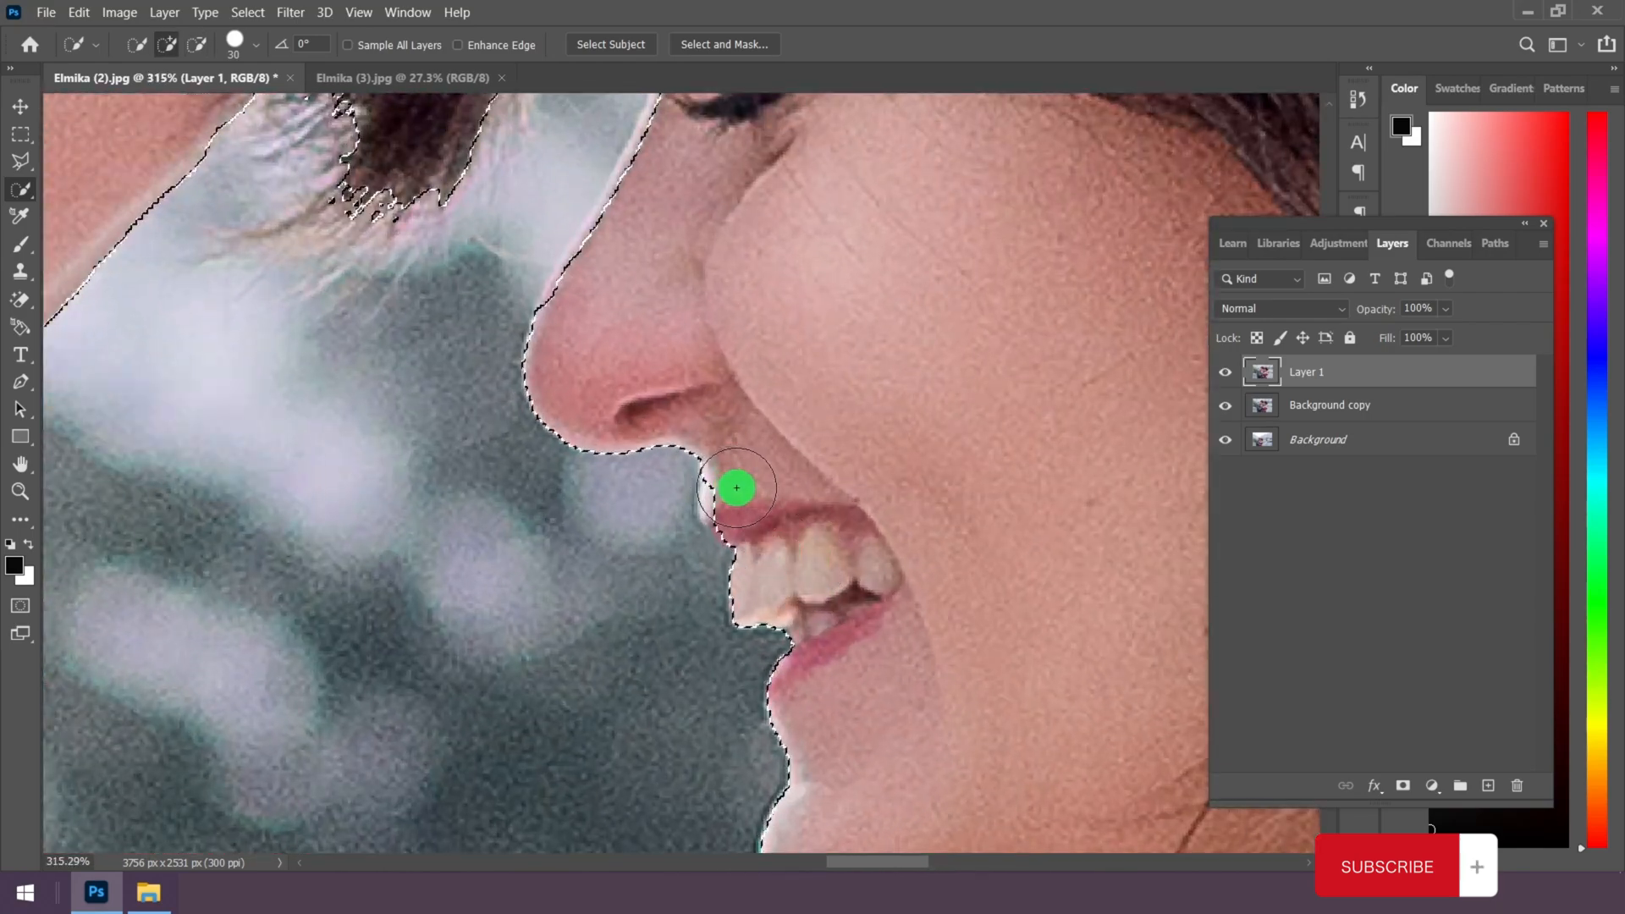
{"action": "scroll", "coordinate": [756, 527], "scroll_direction": "down", "scroll_amount": 5}
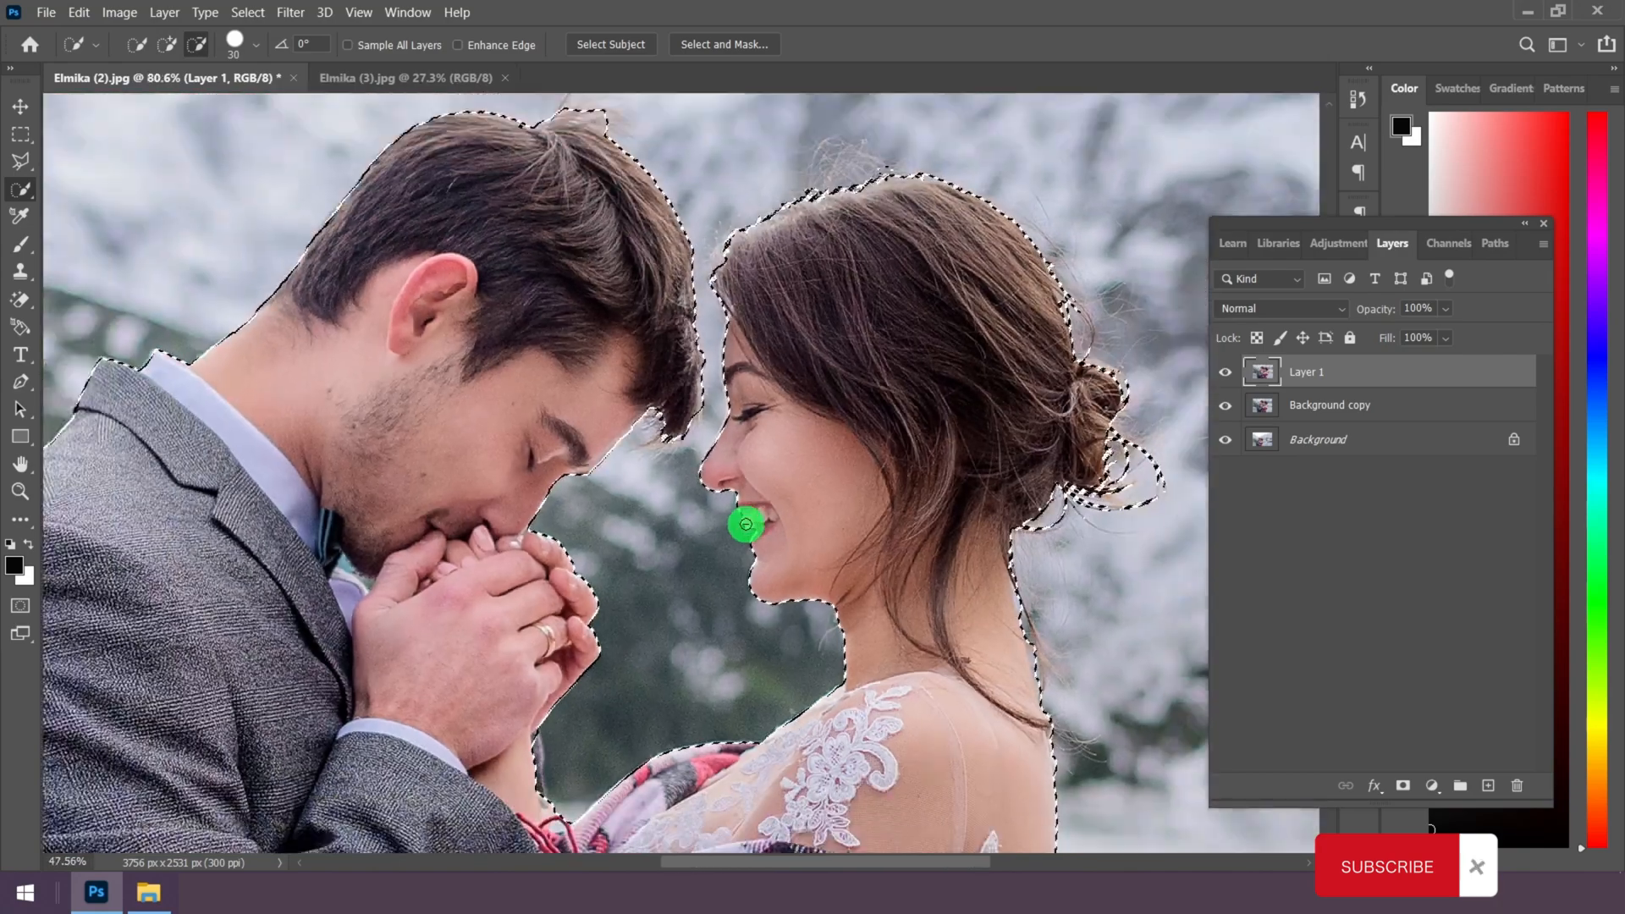
{"action": "scroll", "coordinate": [754, 694], "scroll_direction": "up", "scroll_amount": 5}
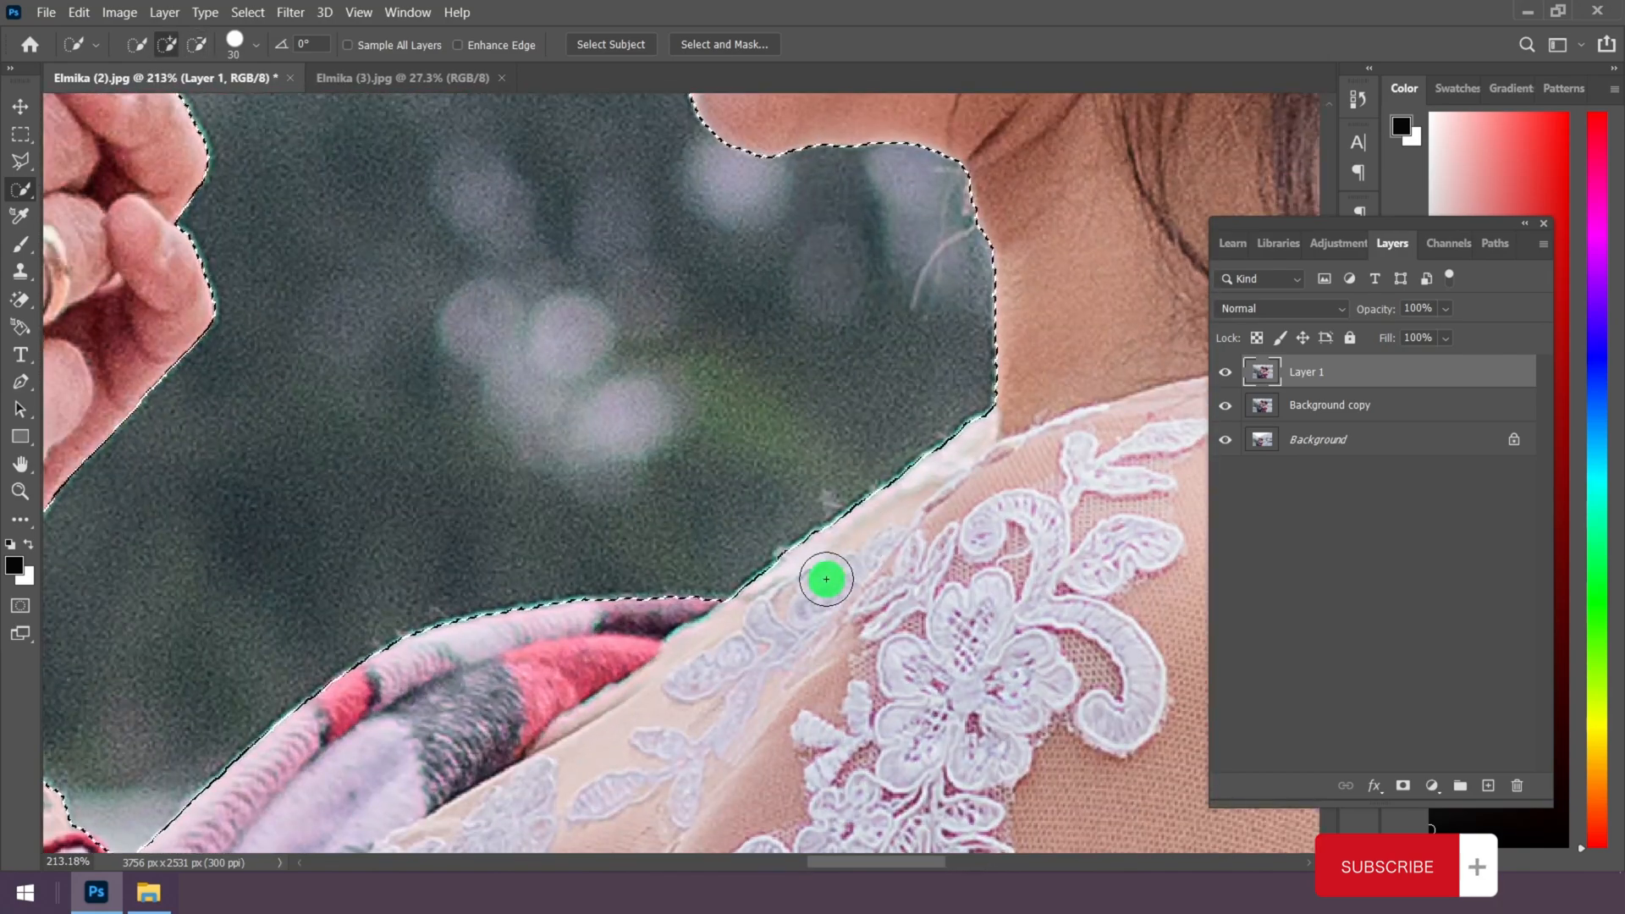
{"action": "scroll", "coordinate": [818, 591], "scroll_direction": "down", "scroll_amount": 5}
Step: Add the wrist edge and the area beside the red tassel to the selection
{"action": "scroll", "coordinate": [624, 646], "scroll_direction": "up", "scroll_amount": 5}
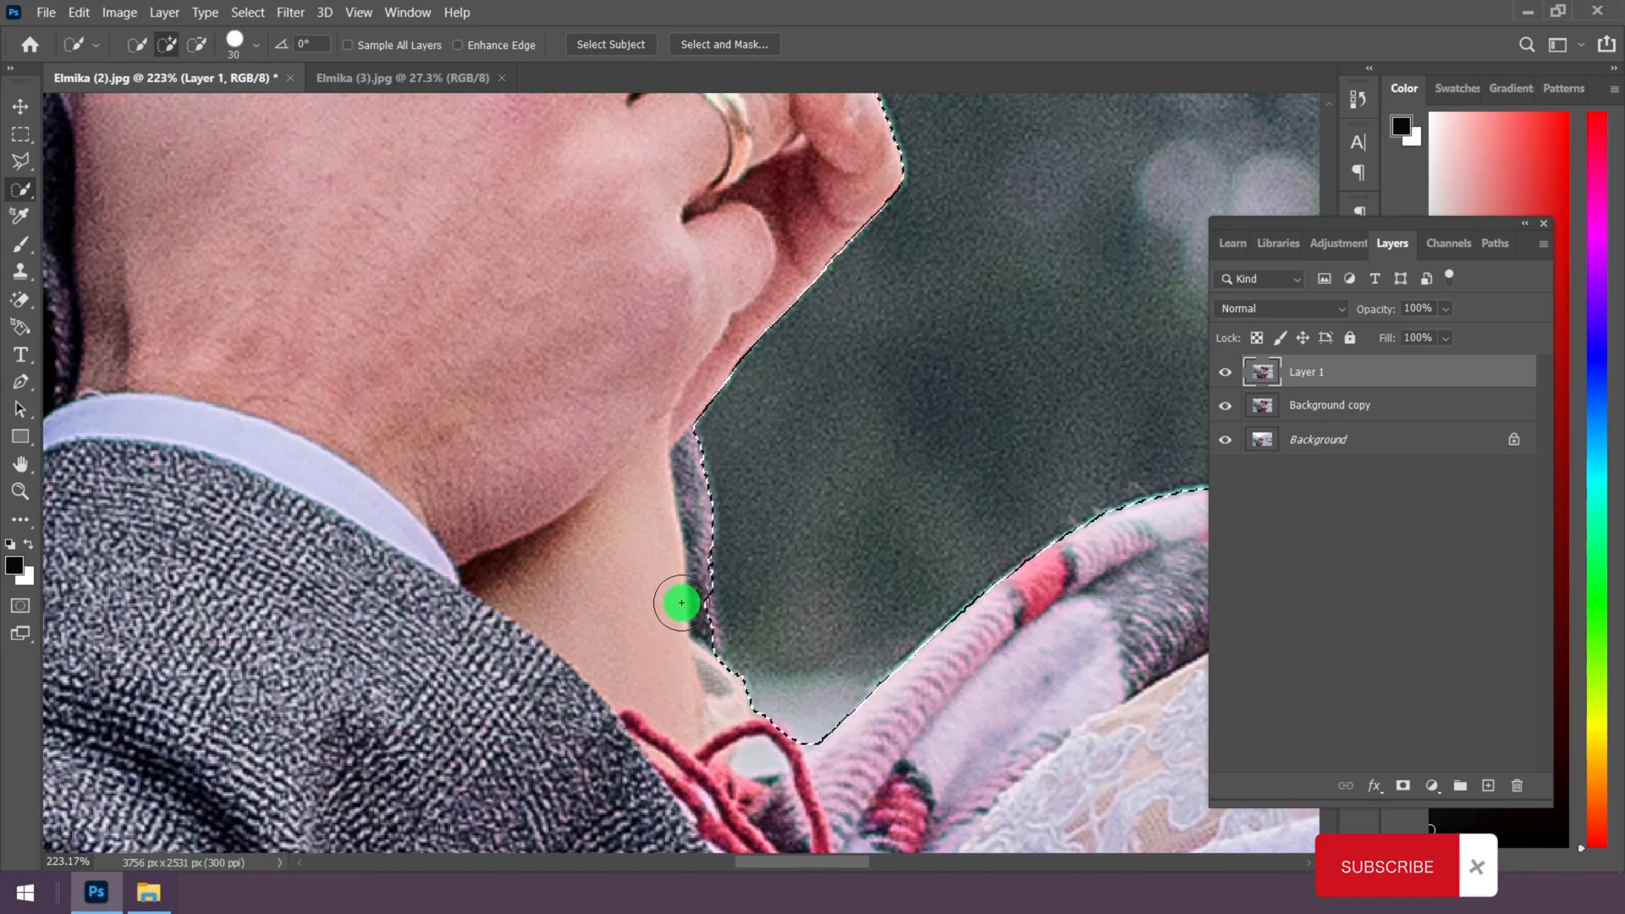
{"action": "left_click_drag", "start_coordinate": [690, 680], "coordinate": [715, 734]}
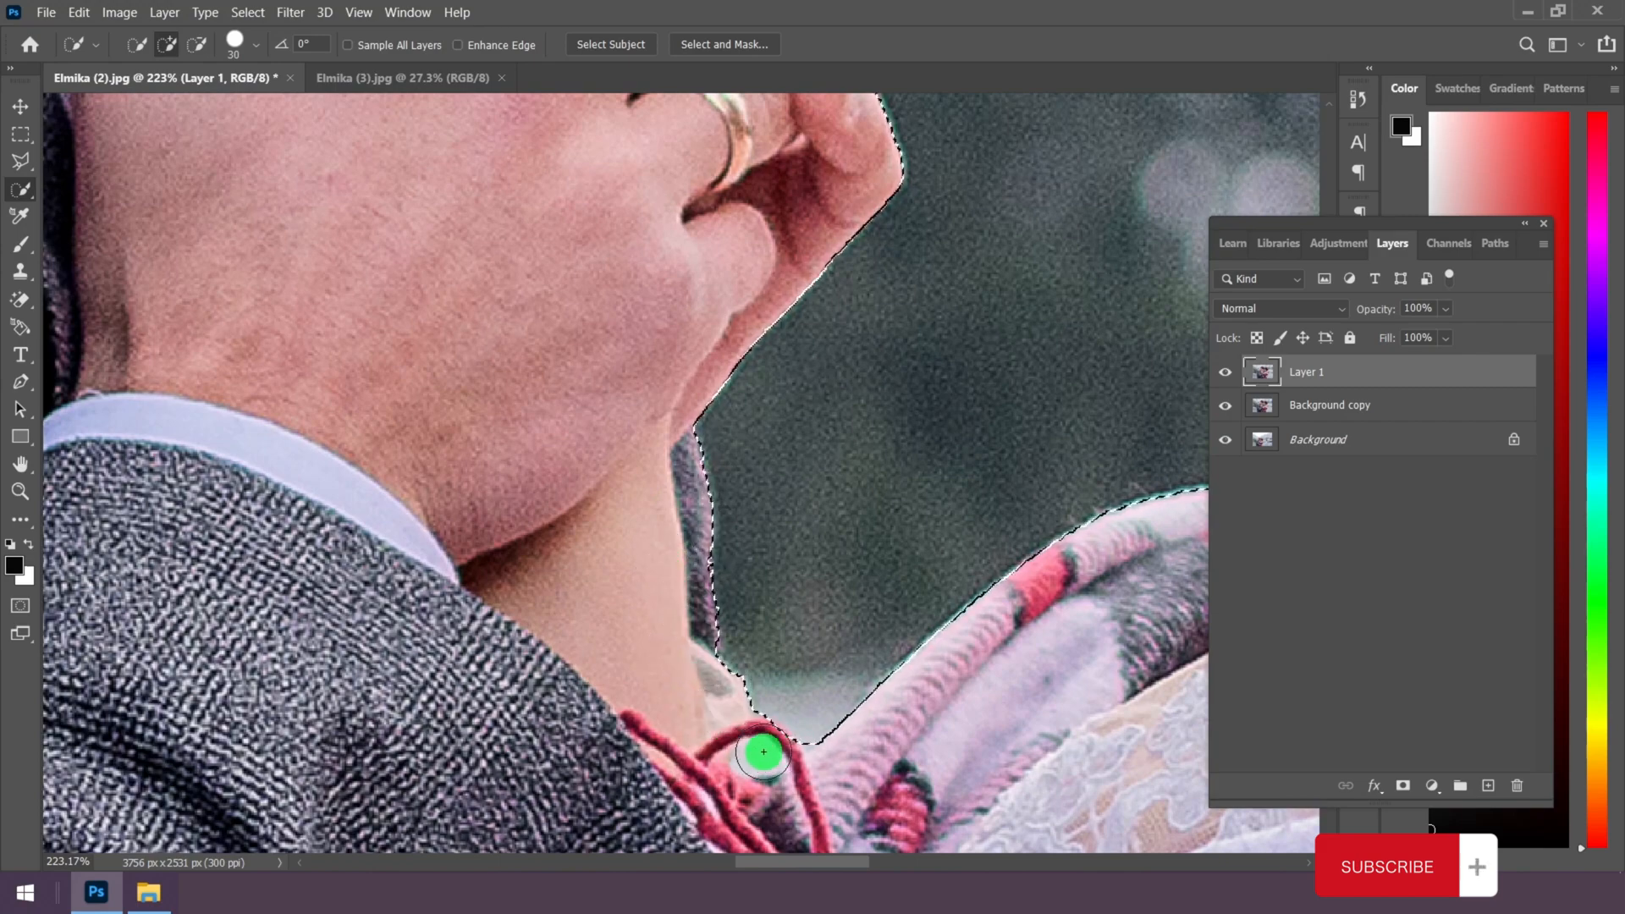
{"action": "scroll", "coordinate": [735, 752], "scroll_direction": "down", "scroll_amount": 5}
Step: Refine the selection in the narrow gap between the man's nose and the clasped fingers with a 5 px brush
{"action": "scroll", "coordinate": [725, 418], "scroll_direction": "up", "scroll_amount": 6}
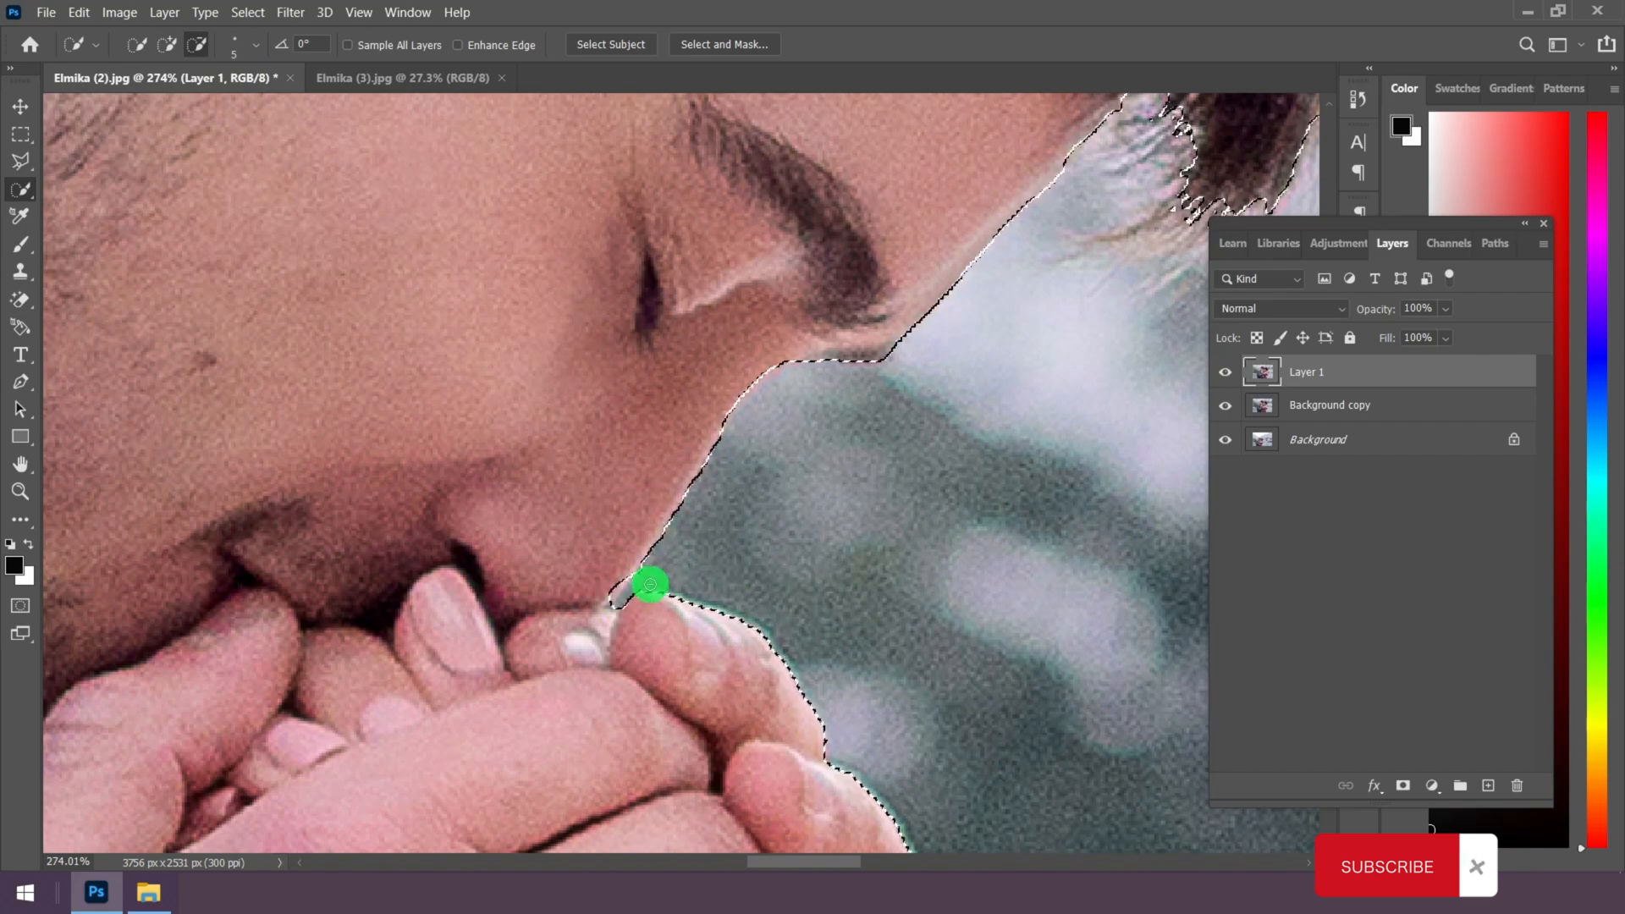
{"action": "scroll", "coordinate": [623, 591], "scroll_direction": "up", "scroll_amount": 3}
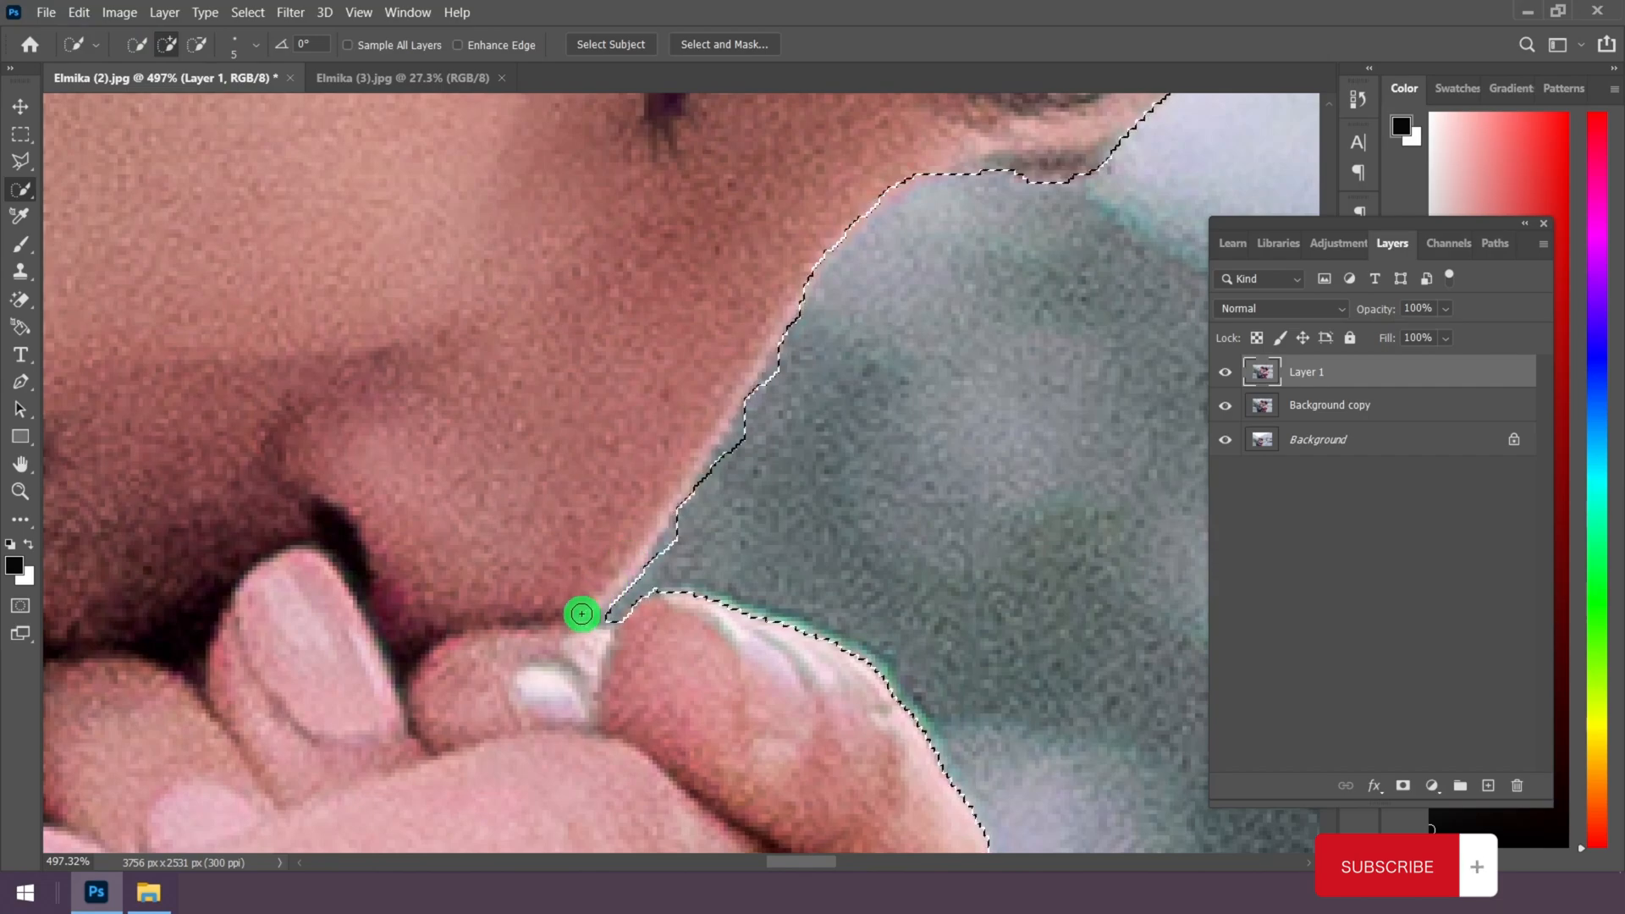
{"action": "scroll", "coordinate": [558, 436], "scroll_direction": "down", "scroll_amount": 8}
Step: Subtract the background patch inside the red tassel loop from the selection, keeping the cord itself selected
{"action": "scroll", "coordinate": [628, 653], "scroll_direction": "up", "scroll_amount": 6}
{"action": "mouse_move", "coordinate": [566, 534]}
{"action": "left_mouse_down"}
{"action": "mouse_move", "coordinate": [533, 559]}
{"action": "mouse_move", "coordinate": [567, 576]}
{"action": "mouse_move", "coordinate": [589, 546]}
{"action": "mouse_move", "coordinate": [625, 556]}
{"action": "mouse_move", "coordinate": [561, 502]}
{"action": "mouse_move", "coordinate": [581, 542]}
{"action": "mouse_move", "coordinate": [557, 581]}
{"action": "left_mouse_up"}
{"action": "scroll", "coordinate": [574, 549], "scroll_direction": "up", "scroll_amount": 3}
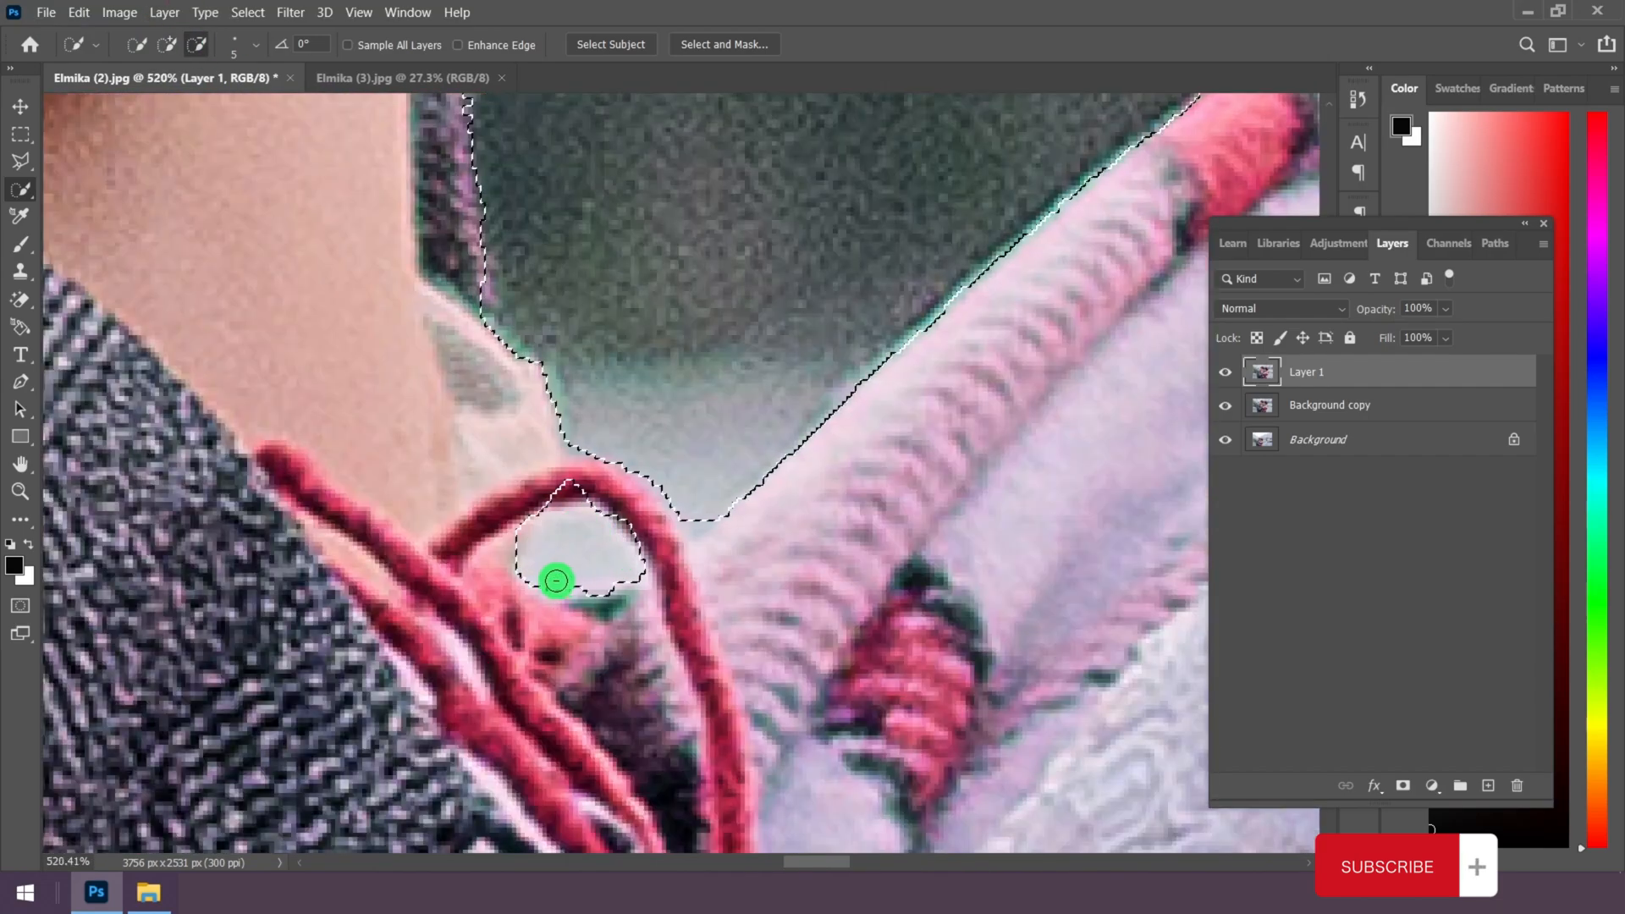
{"action": "left_click", "coordinate": [169, 46]}
{"action": "left_click", "coordinate": [526, 486]}
{"action": "left_click", "coordinate": [191, 49]}
{"action": "left_click", "coordinate": [572, 531]}
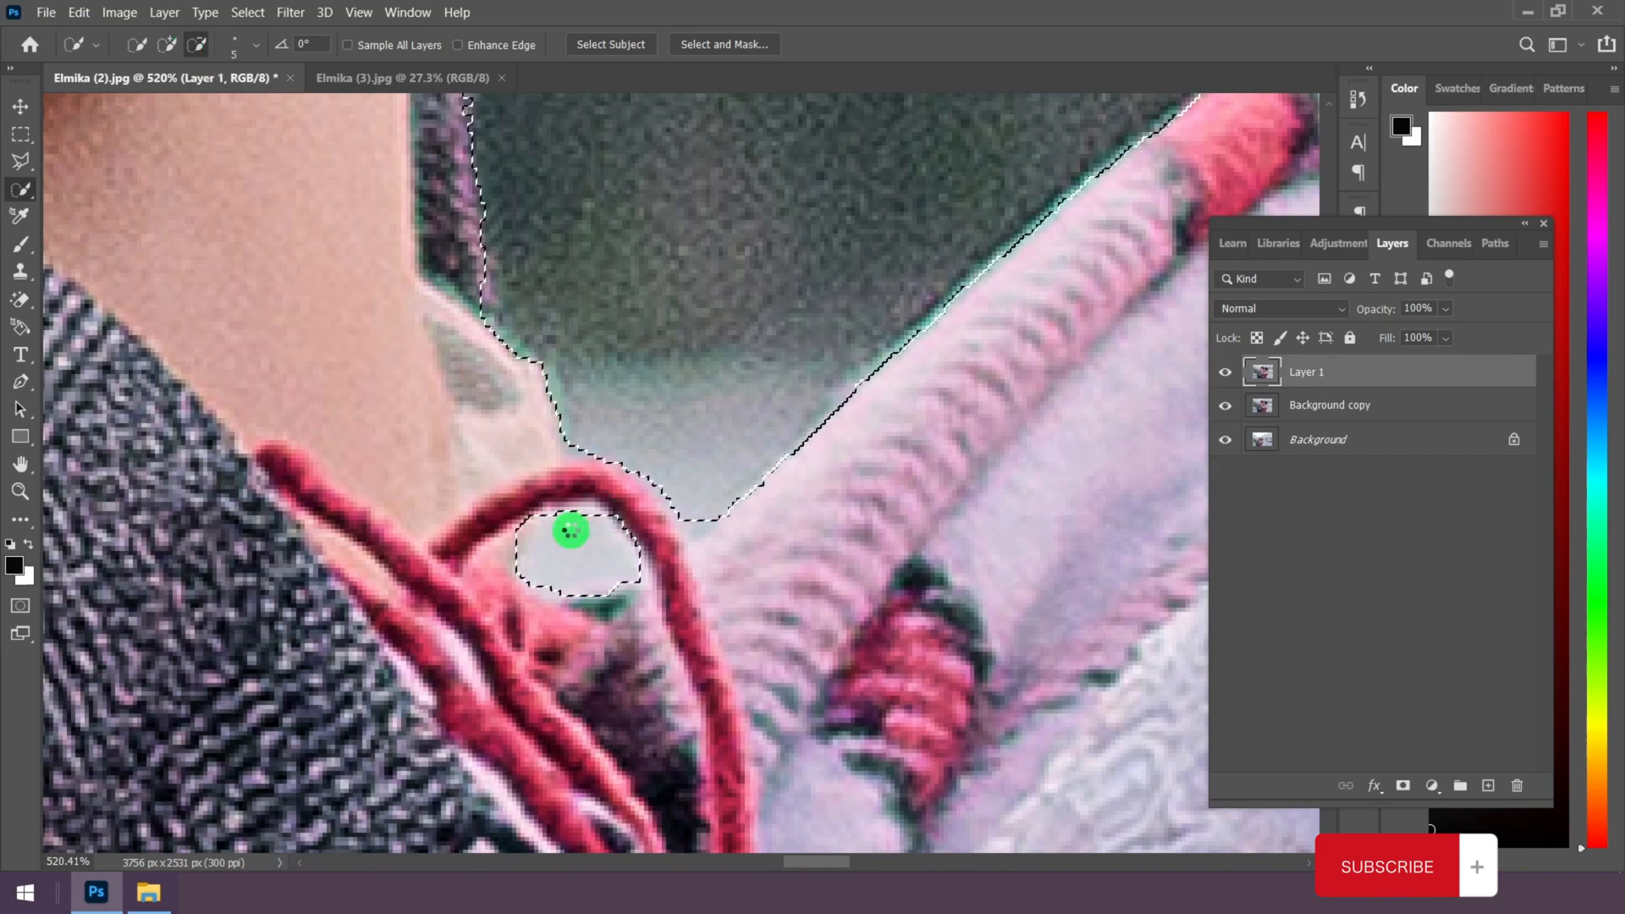
{"action": "scroll", "coordinate": [571, 531], "scroll_direction": "down", "scroll_amount": 8}
Step: Subtract the background along the back of the woman's neck from the selection with the 5 px brush
{"action": "scroll", "coordinate": [871, 449], "scroll_direction": "up", "scroll_amount": 4}
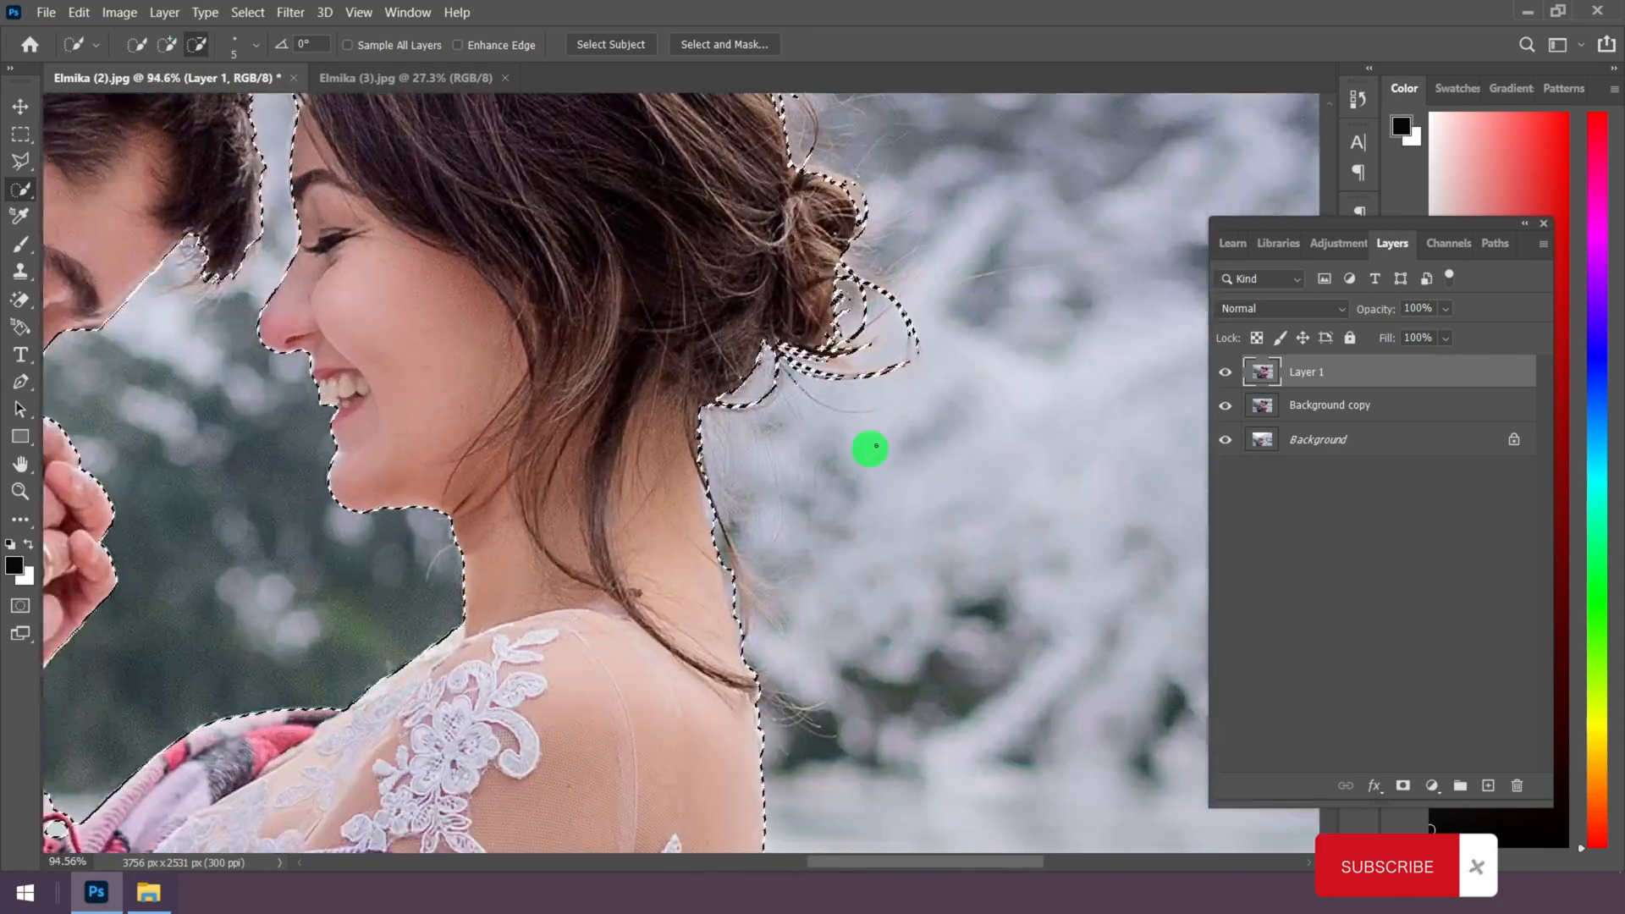
{"action": "scroll", "coordinate": [776, 453], "scroll_direction": "up", "scroll_amount": 5}
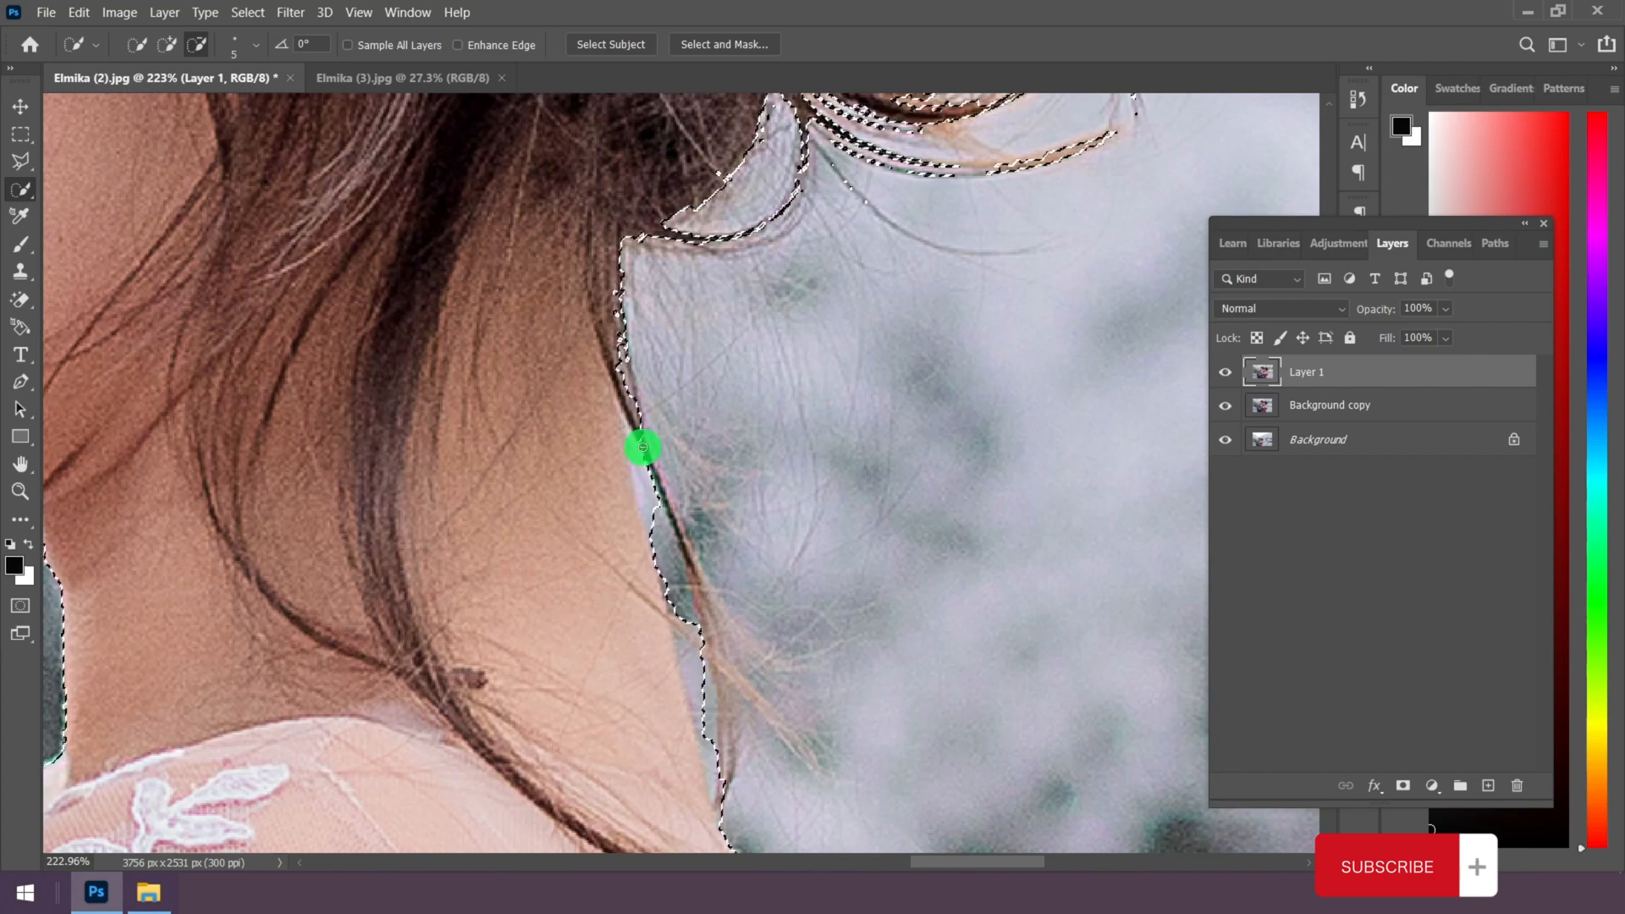
{"action": "scroll", "coordinate": [689, 688], "scroll_direction": "up", "scroll_amount": 3}
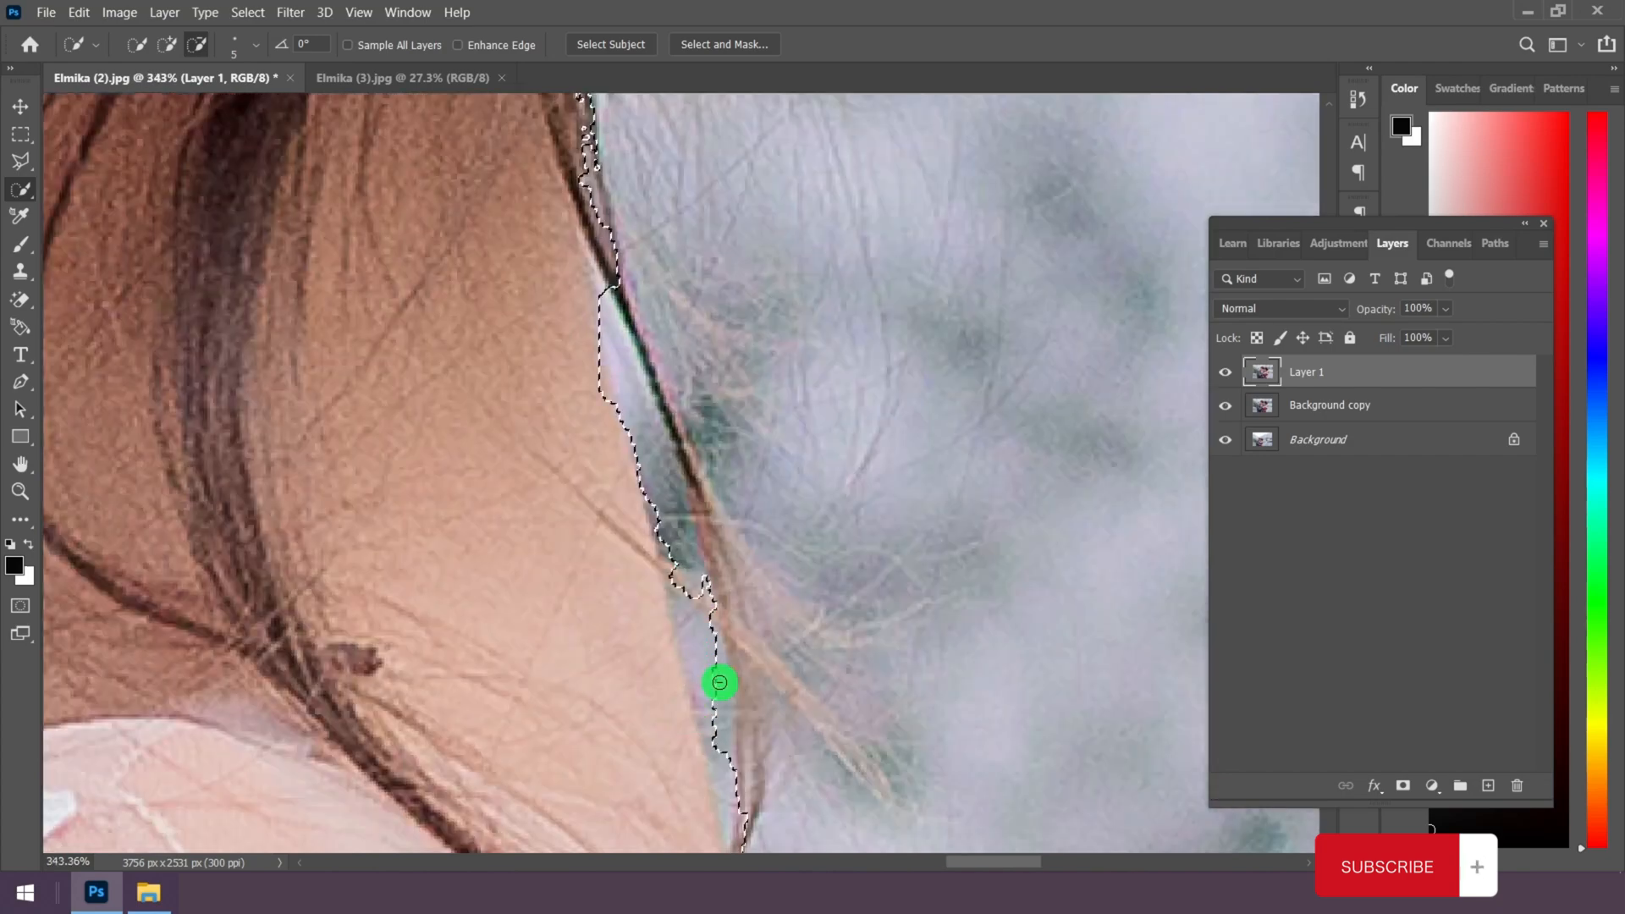
{"action": "scroll", "coordinate": [709, 655], "scroll_direction": "down", "scroll_amount": 1}
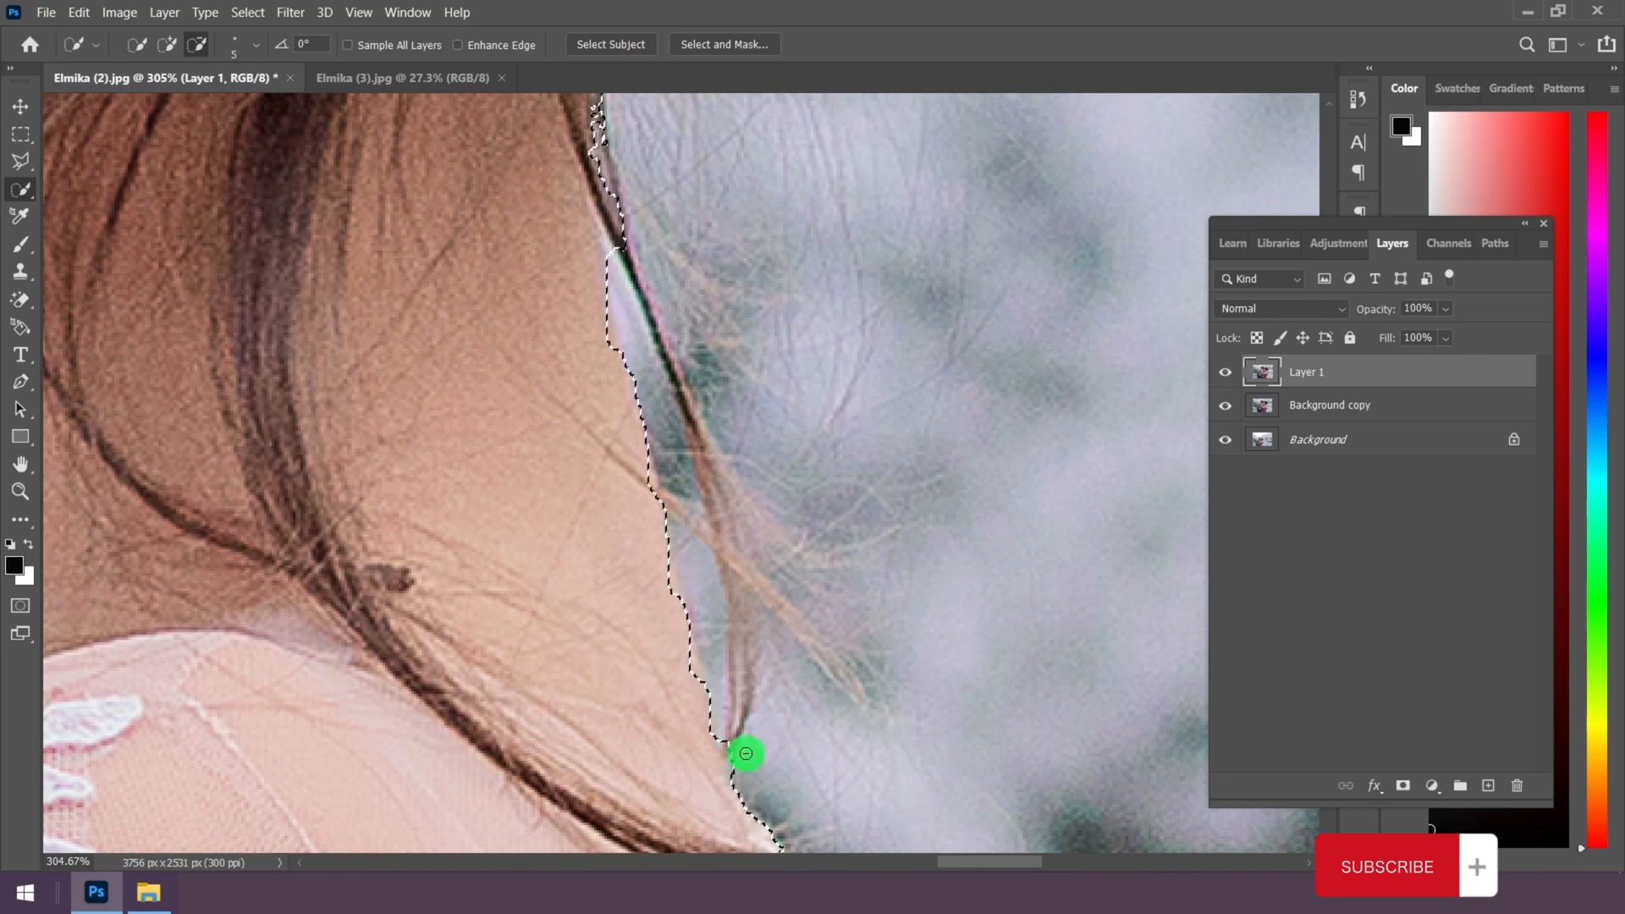
{"action": "scroll", "coordinate": [746, 753], "scroll_direction": "down", "scroll_amount": 3}
{"action": "scroll", "coordinate": [751, 381], "scroll_direction": "up", "scroll_amount": 3}
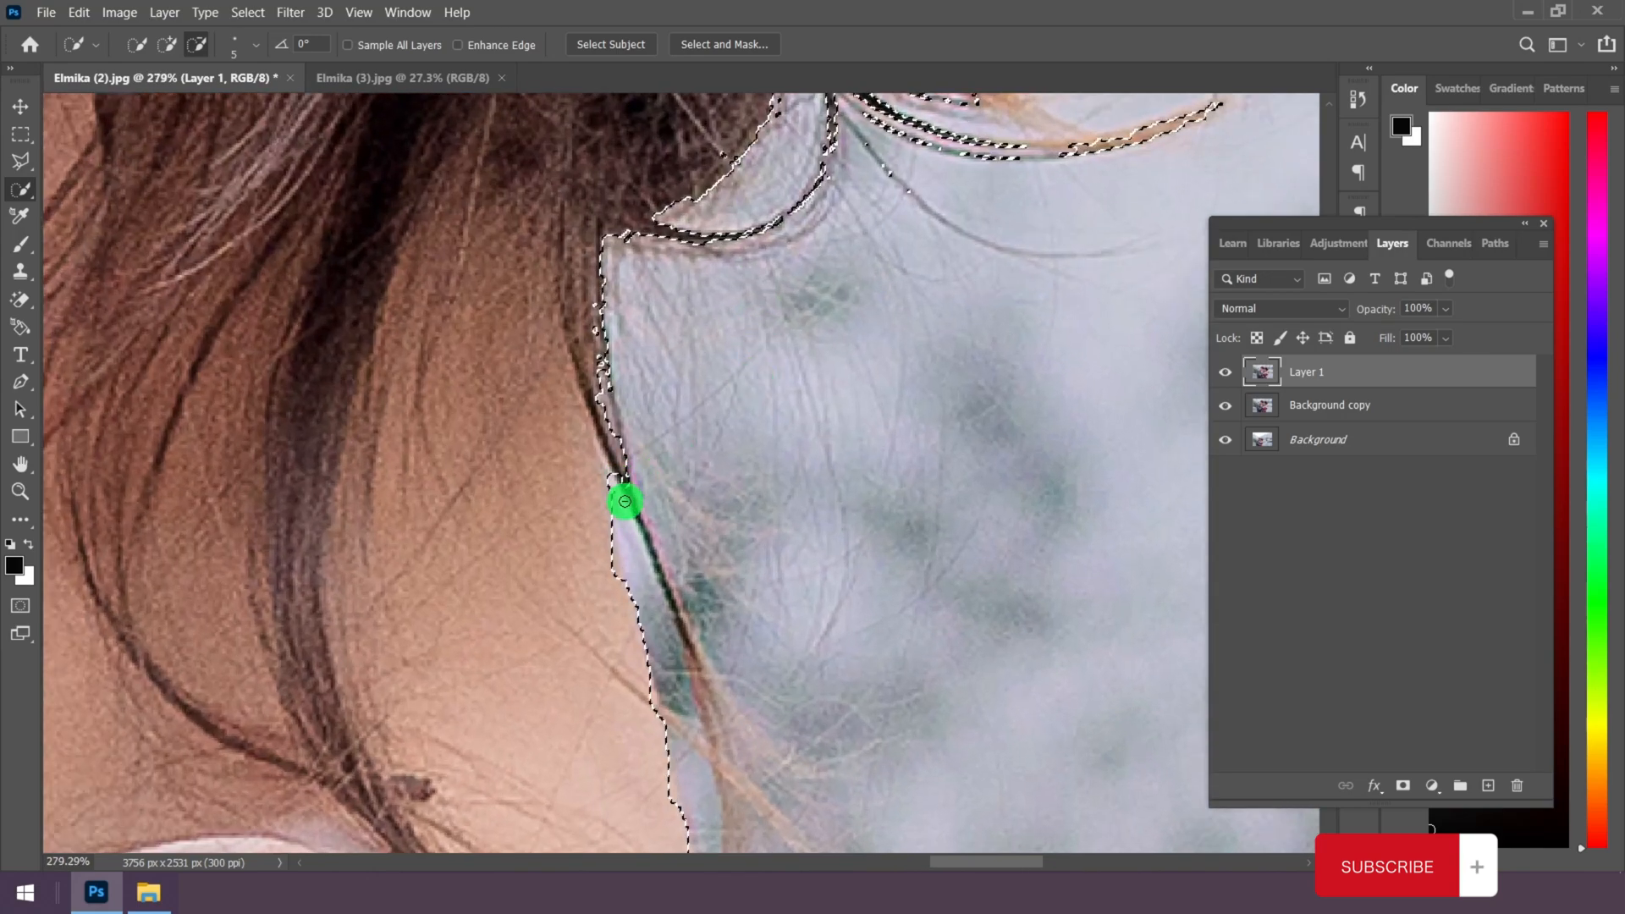
Step: Add the loose hair strand behind the woman's neck to the selection
{"action": "left_click", "coordinate": [169, 44]}
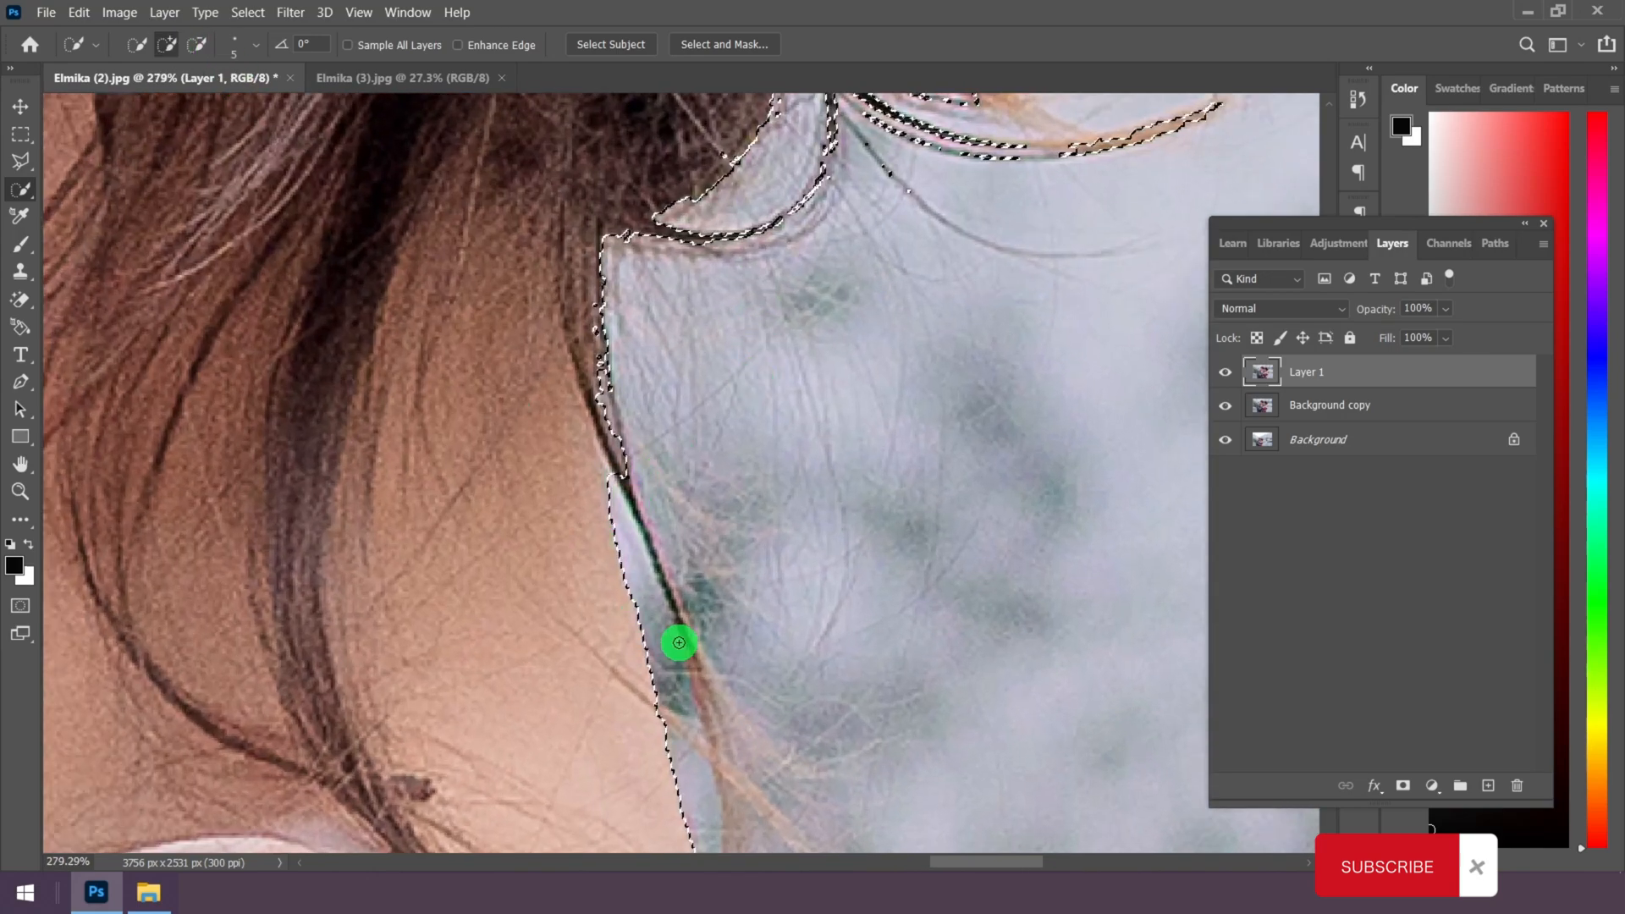
{"action": "left_click_drag", "start_coordinate": [700, 697], "coordinate": [609, 460]}
{"action": "scroll", "coordinate": [609, 460], "scroll_direction": "down", "scroll_amount": 3}
{"action": "scroll", "coordinate": [683, 675], "scroll_direction": "up", "scroll_amount": 3}
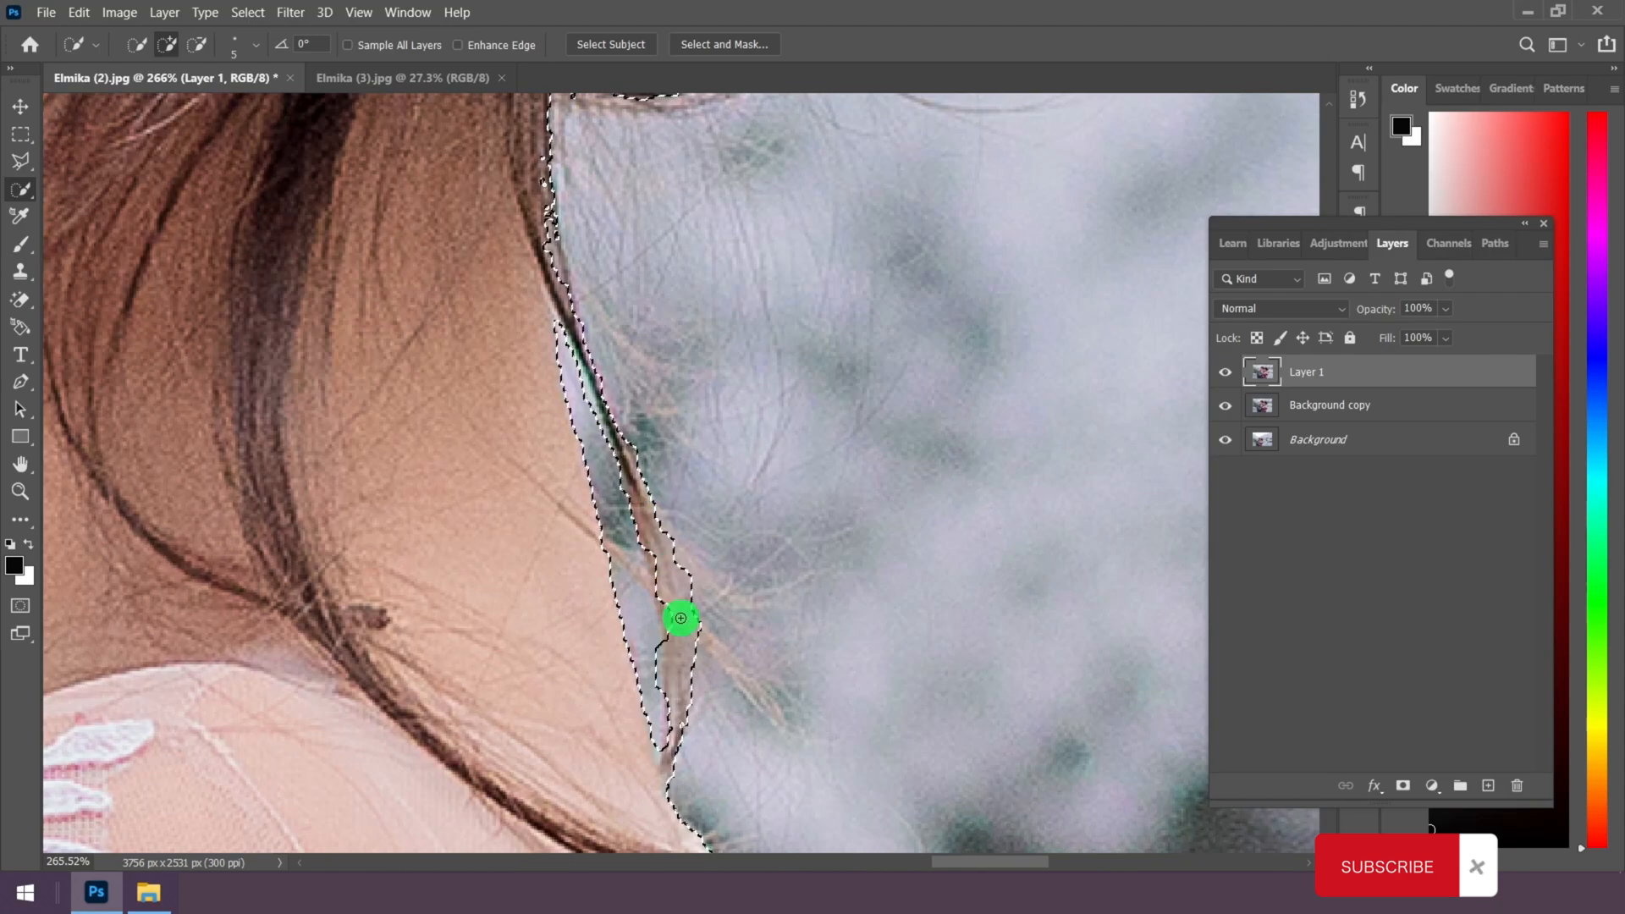
{"action": "scroll", "coordinate": [702, 576], "scroll_direction": "down", "scroll_amount": 5}
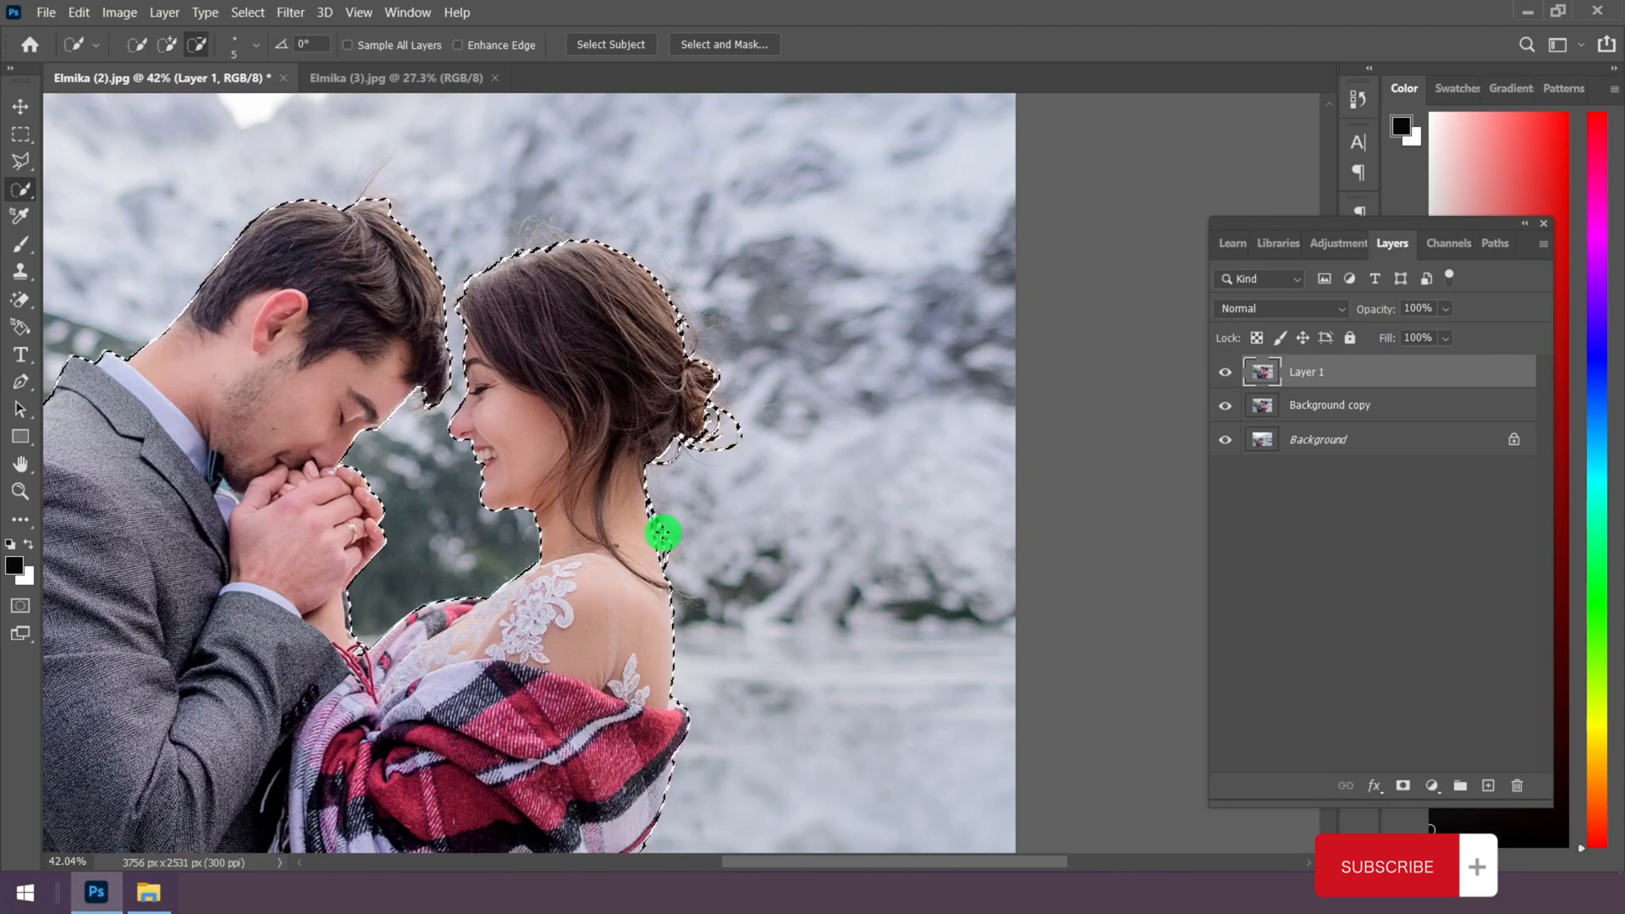
Step: Refine the selection along the outer edge of the woman's plaid shawl down to its lower folds
{"action": "scroll", "coordinate": [1092, 668], "scroll_direction": "up", "scroll_amount": 4}
{"action": "scroll", "coordinate": [942, 623], "scroll_direction": "up", "scroll_amount": 2}
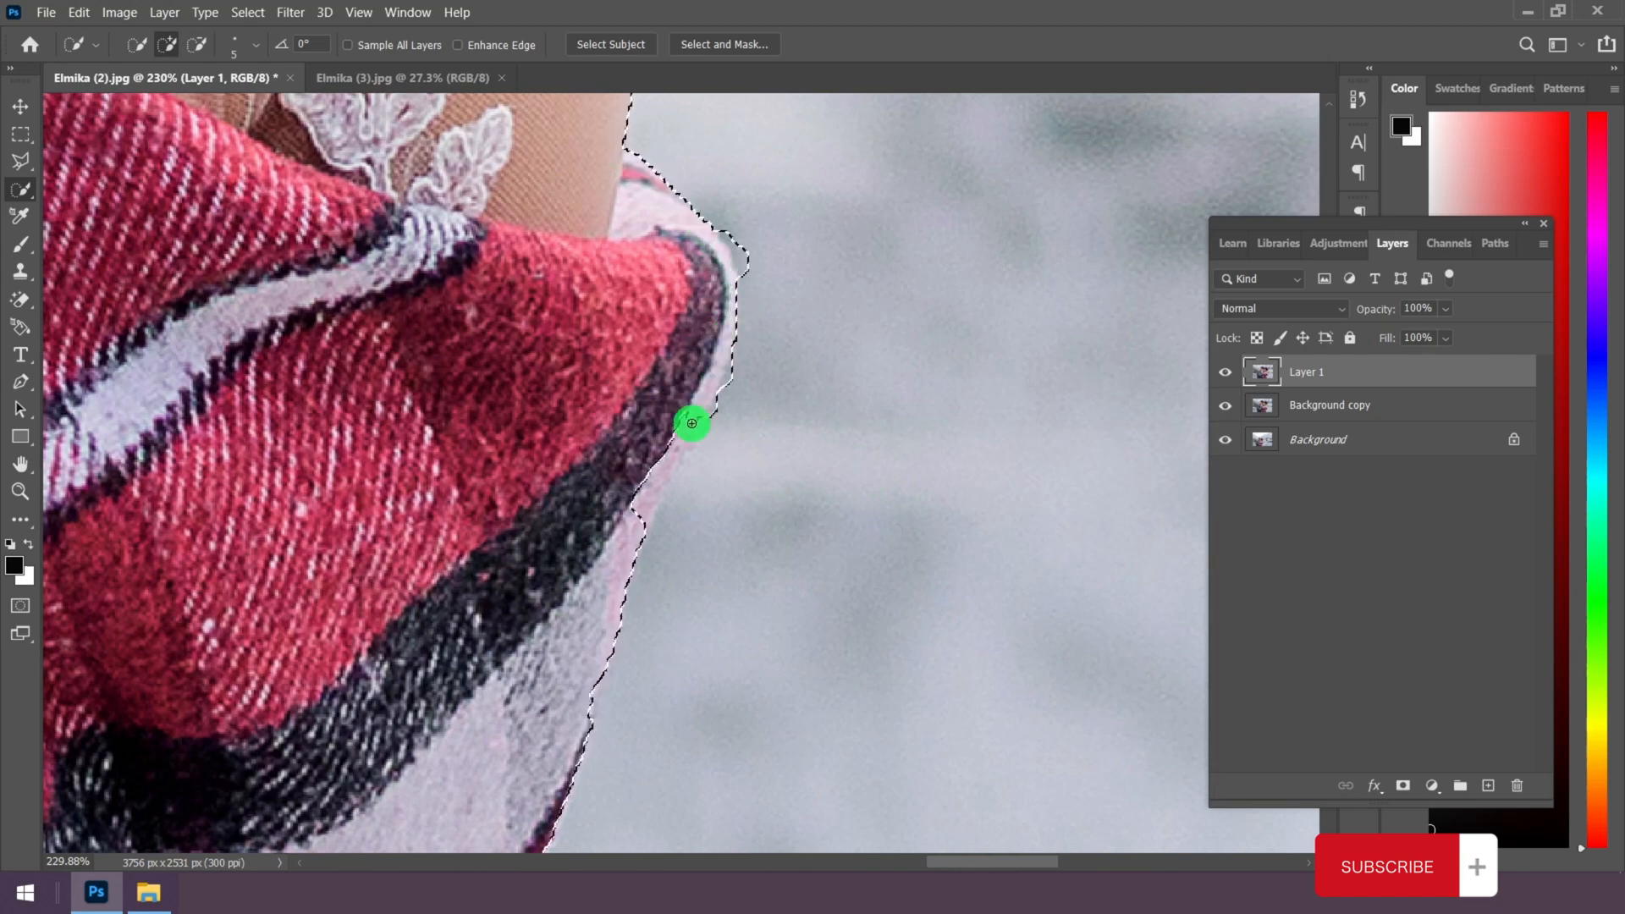
{"action": "scroll", "coordinate": [712, 261], "scroll_direction": "down", "scroll_amount": 3}
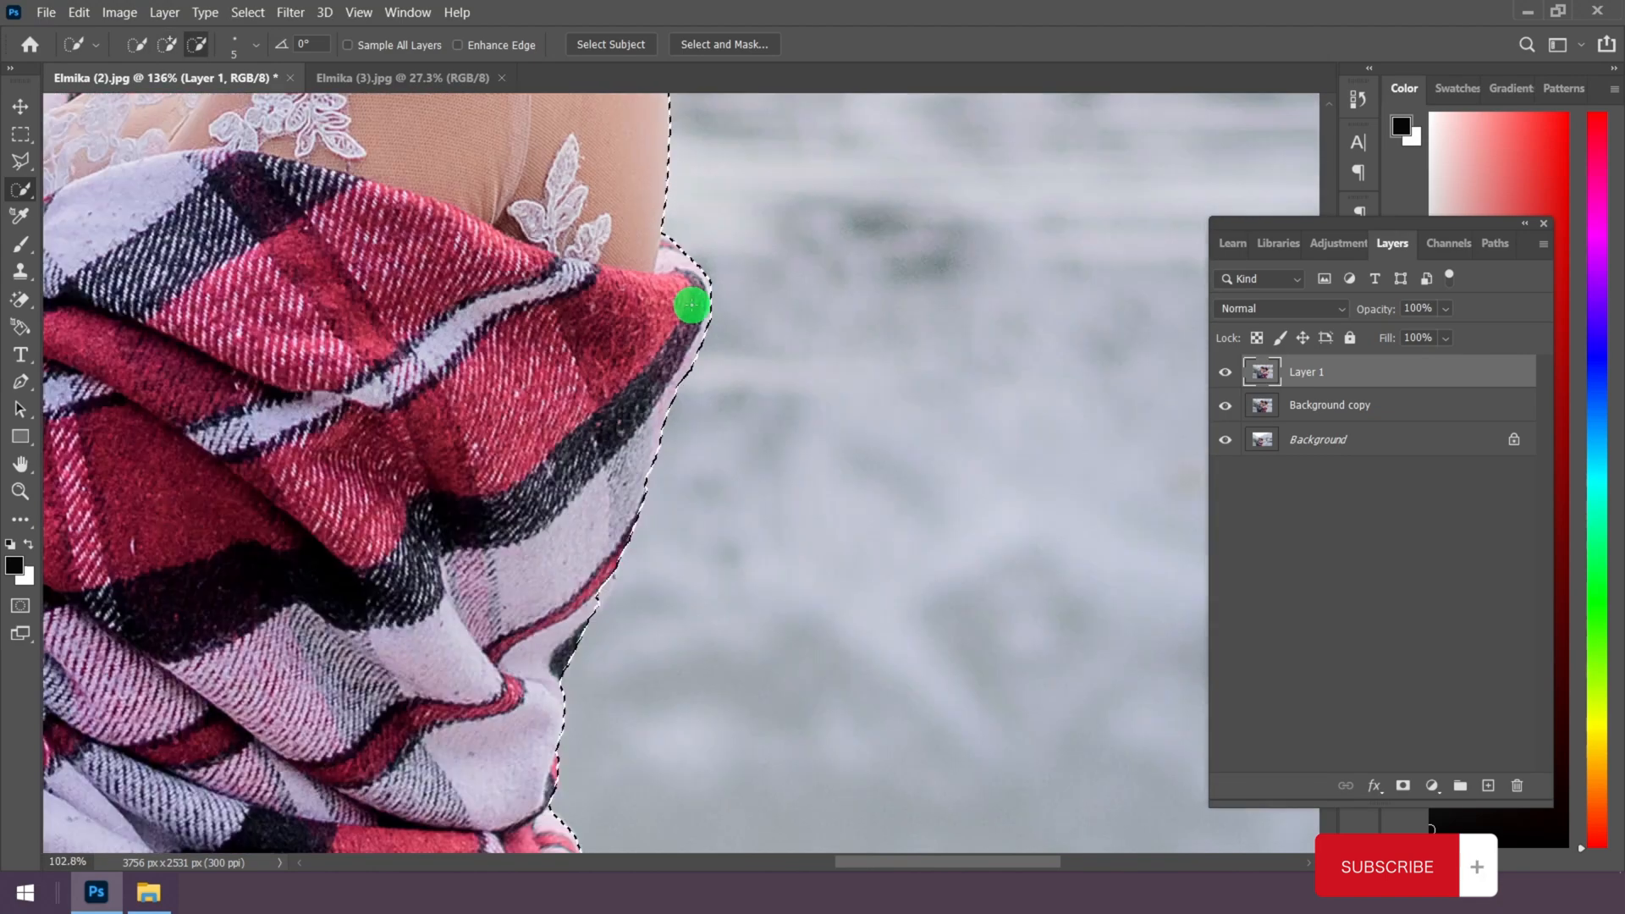
{"action": "scroll", "coordinate": [689, 305], "scroll_direction": "up", "scroll_amount": 4}
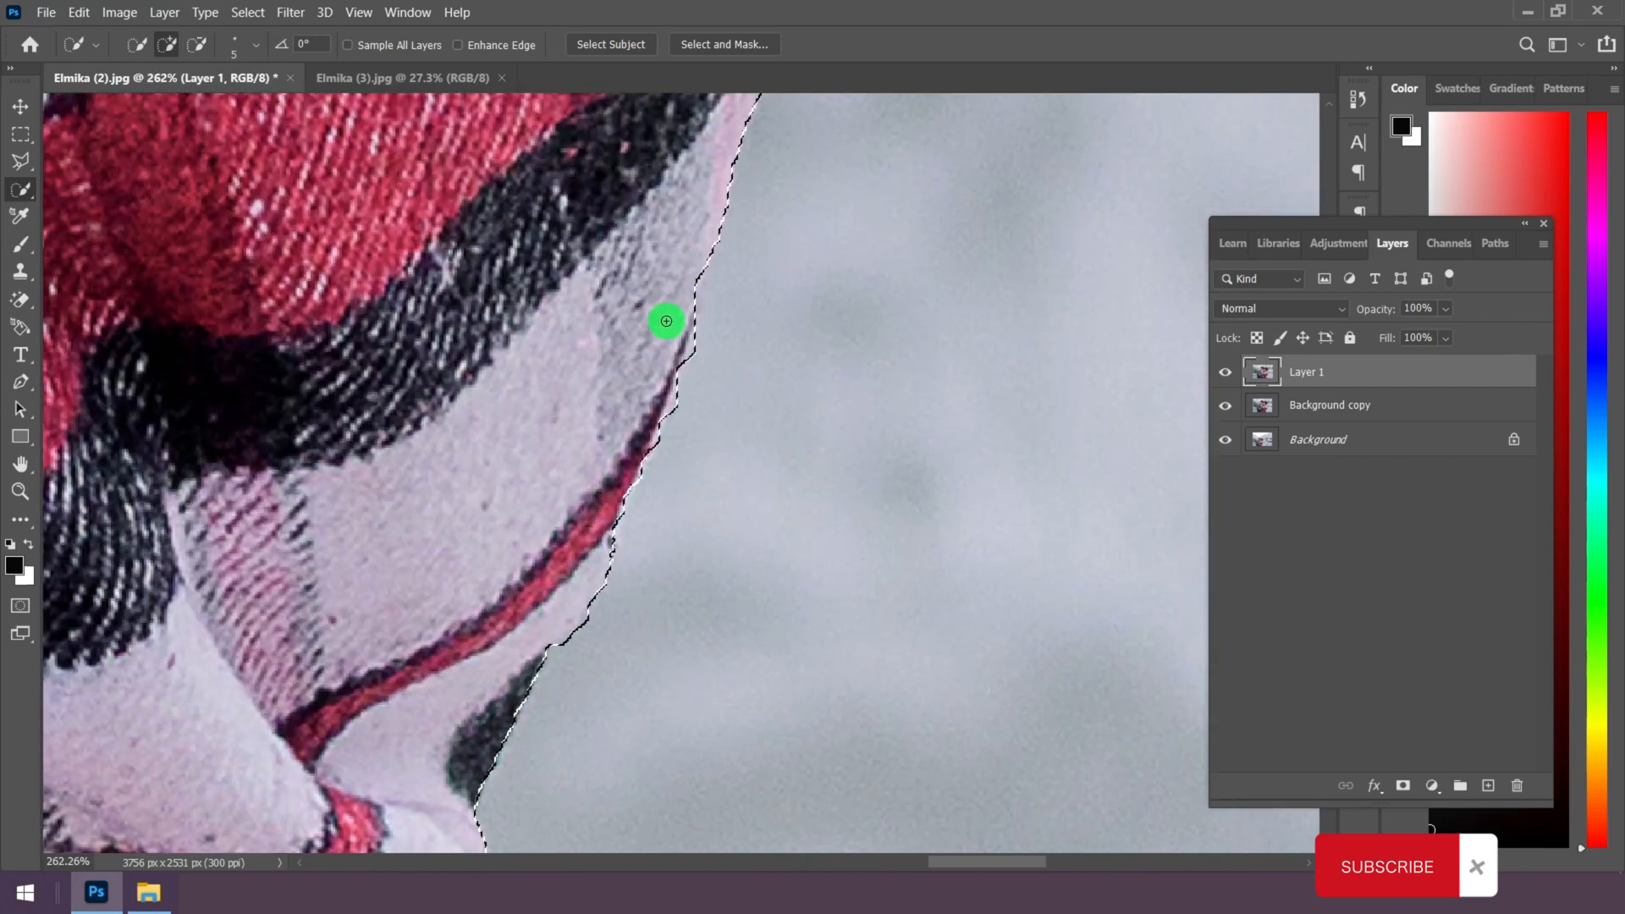
{"action": "scroll", "coordinate": [667, 291], "scroll_direction": "down", "scroll_amount": 5}
{"action": "scroll", "coordinate": [599, 485], "scroll_direction": "up", "scroll_amount": 2}
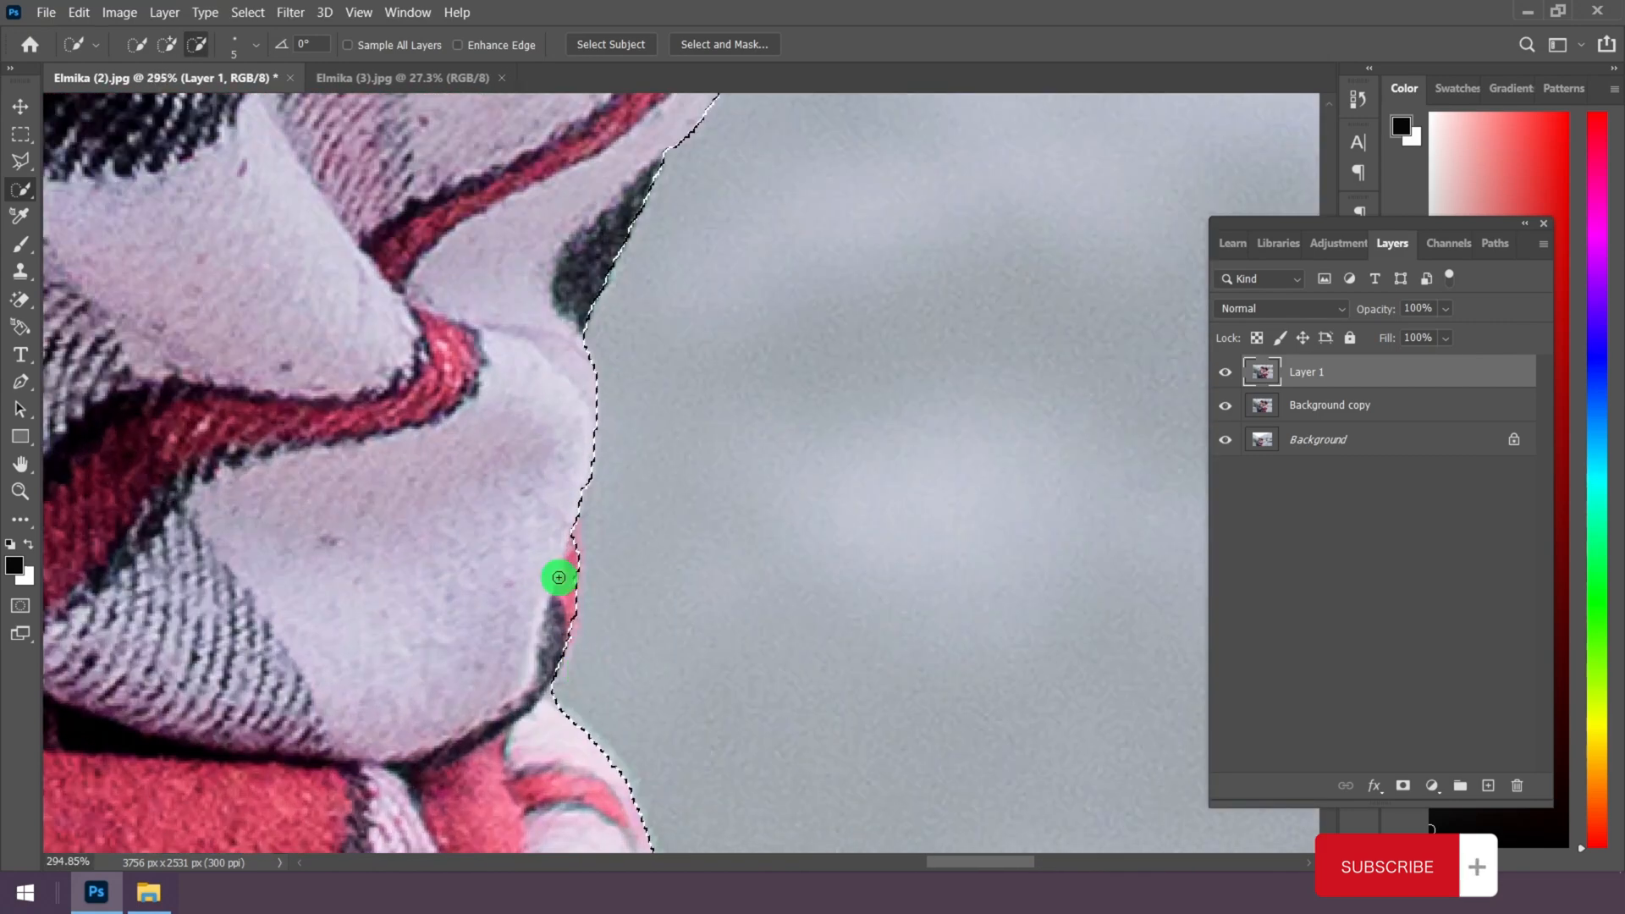
{"action": "scroll", "coordinate": [541, 479], "scroll_direction": "up", "scroll_amount": 1}
{"action": "scroll", "coordinate": [708, 728], "scroll_direction": "down", "scroll_amount": 6}
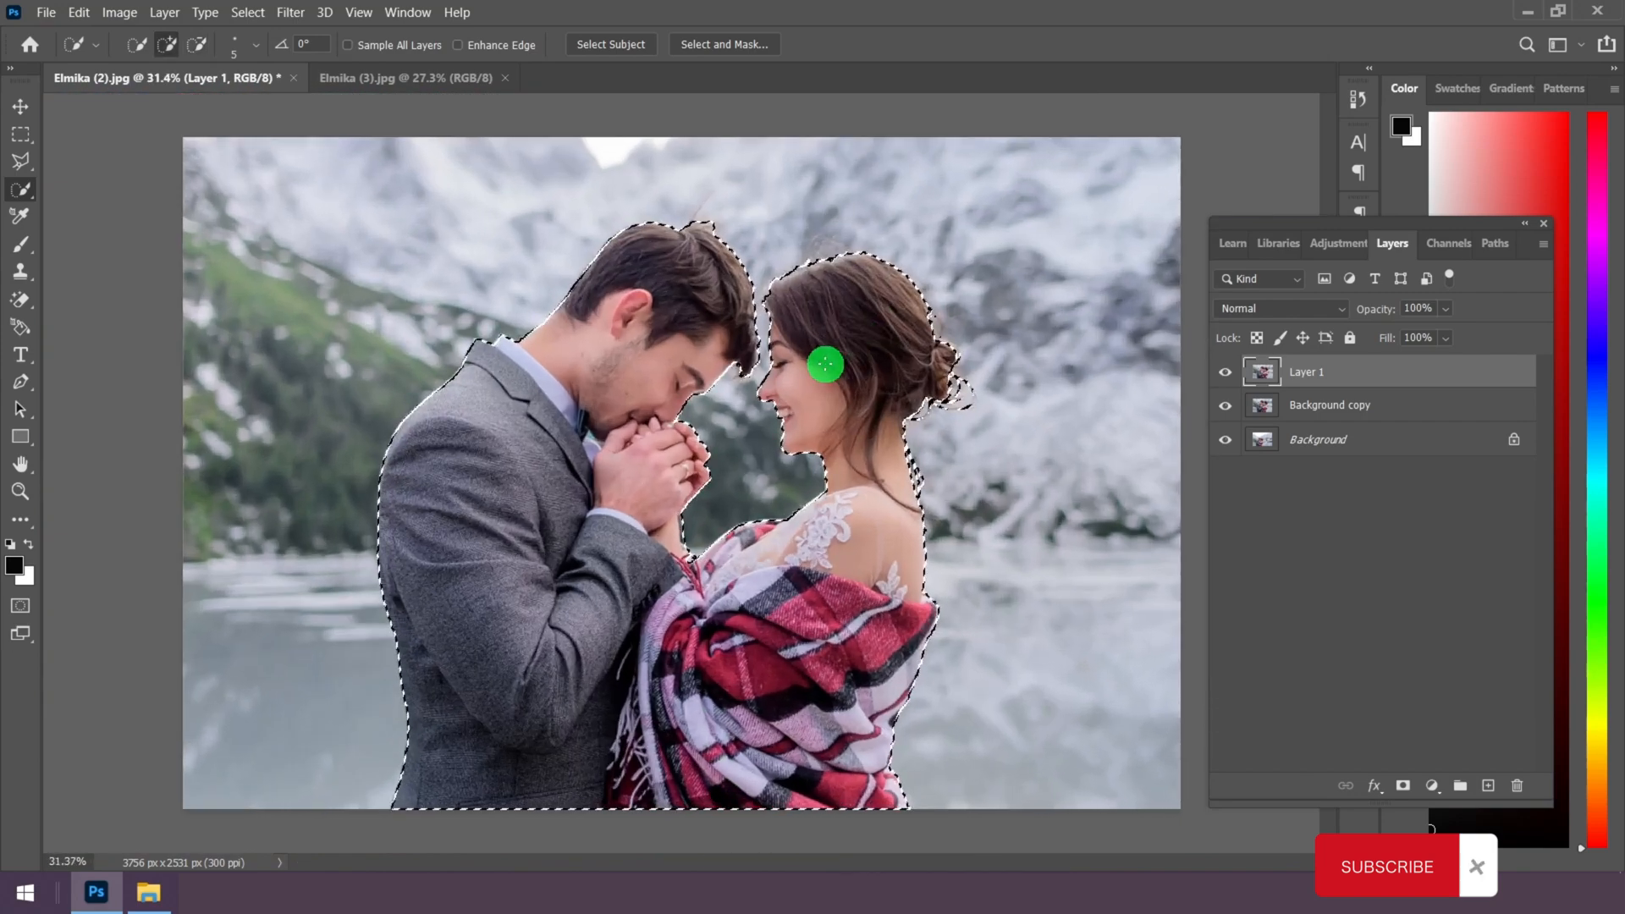
Step: Add a layer mask to Layer 1 from the couple selection
{"action": "scroll", "coordinate": [940, 408], "scroll_direction": "down", "scroll_amount": 1}
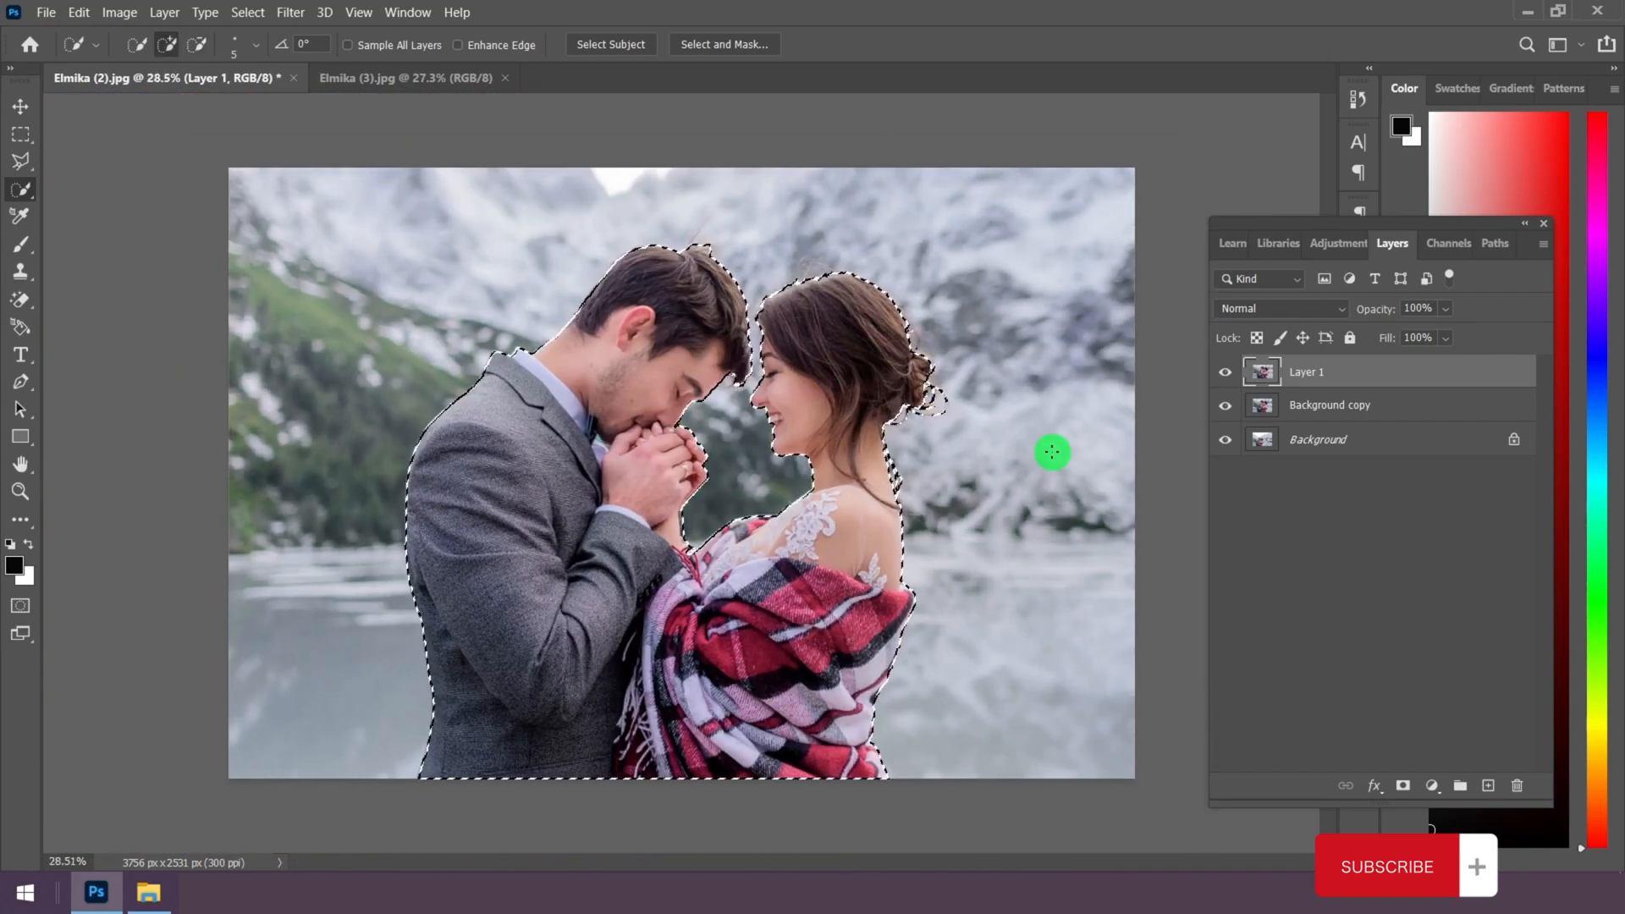
{"action": "left_click", "coordinate": [1405, 787]}
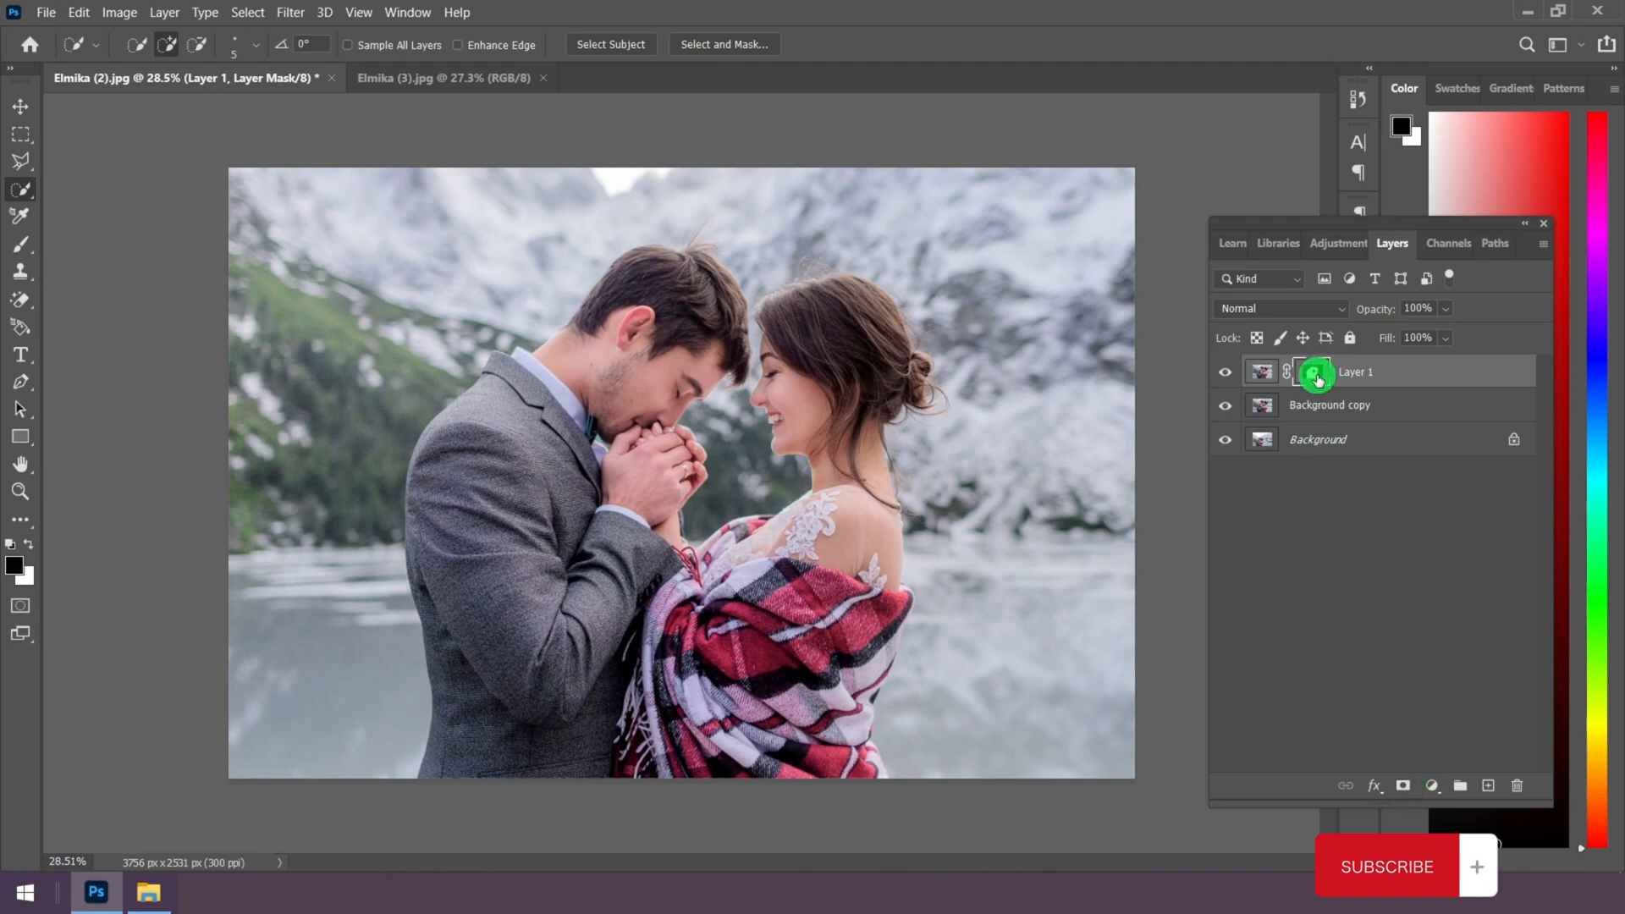
{"action": "scroll", "coordinate": [823, 404], "scroll_direction": "up", "scroll_amount": 1}
Step: Add a new layer above Background copy and fill it with black using the Paint Bucket tool
{"action": "left_click", "coordinate": [1424, 406]}
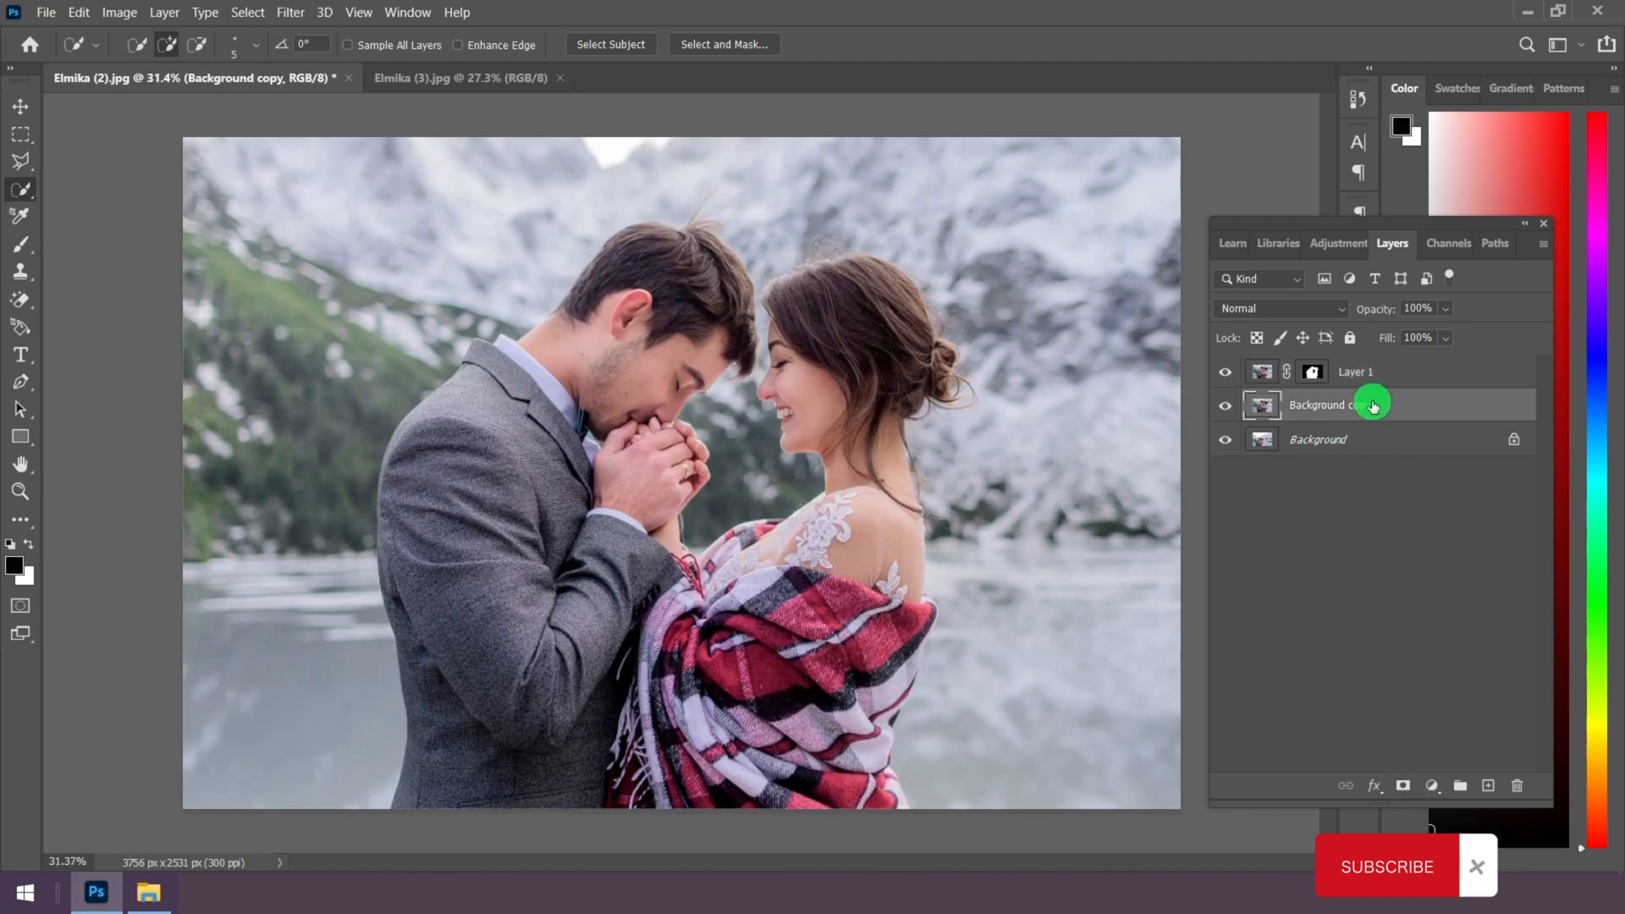
{"action": "left_click", "coordinate": [1488, 786]}
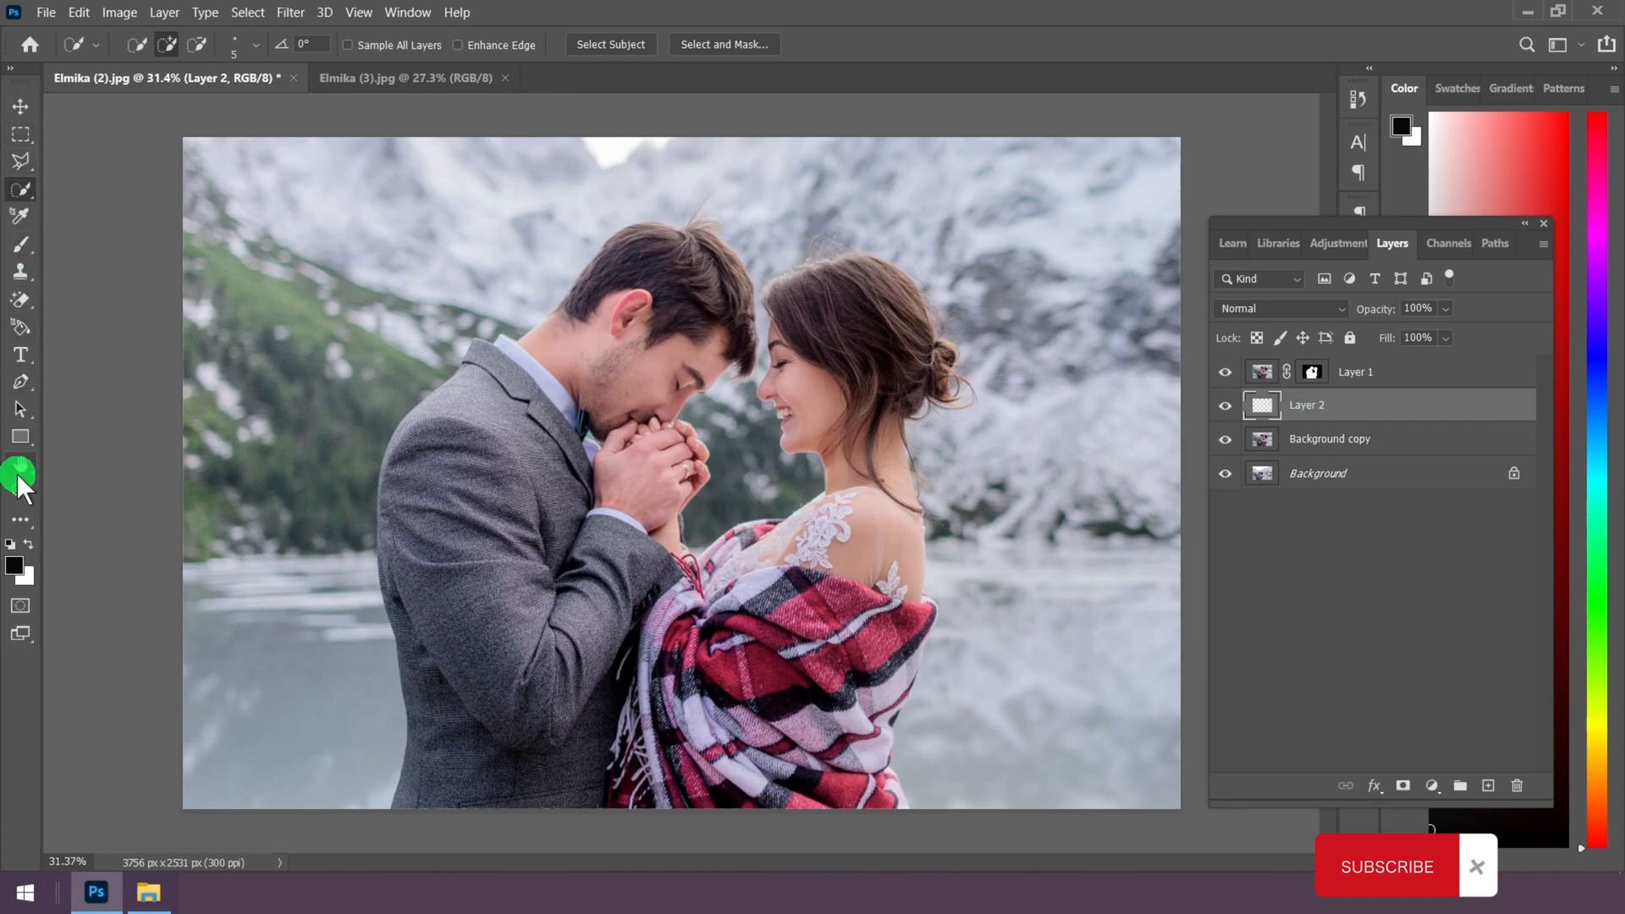
{"action": "left_click", "coordinate": [22, 516]}
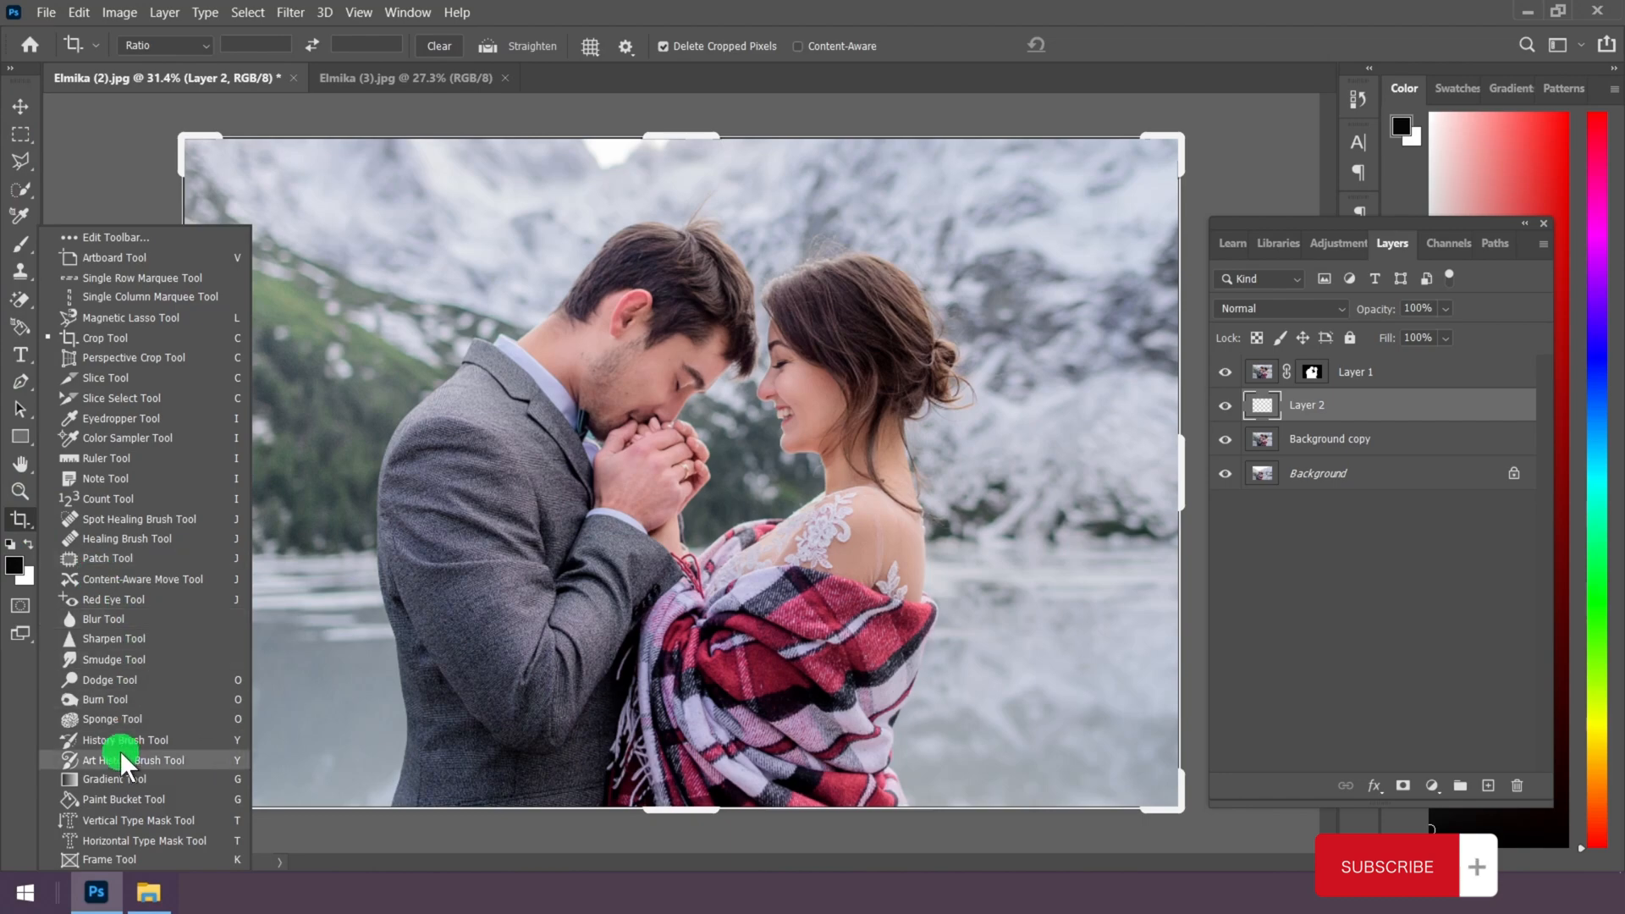
{"action": "left_click", "coordinate": [117, 800]}
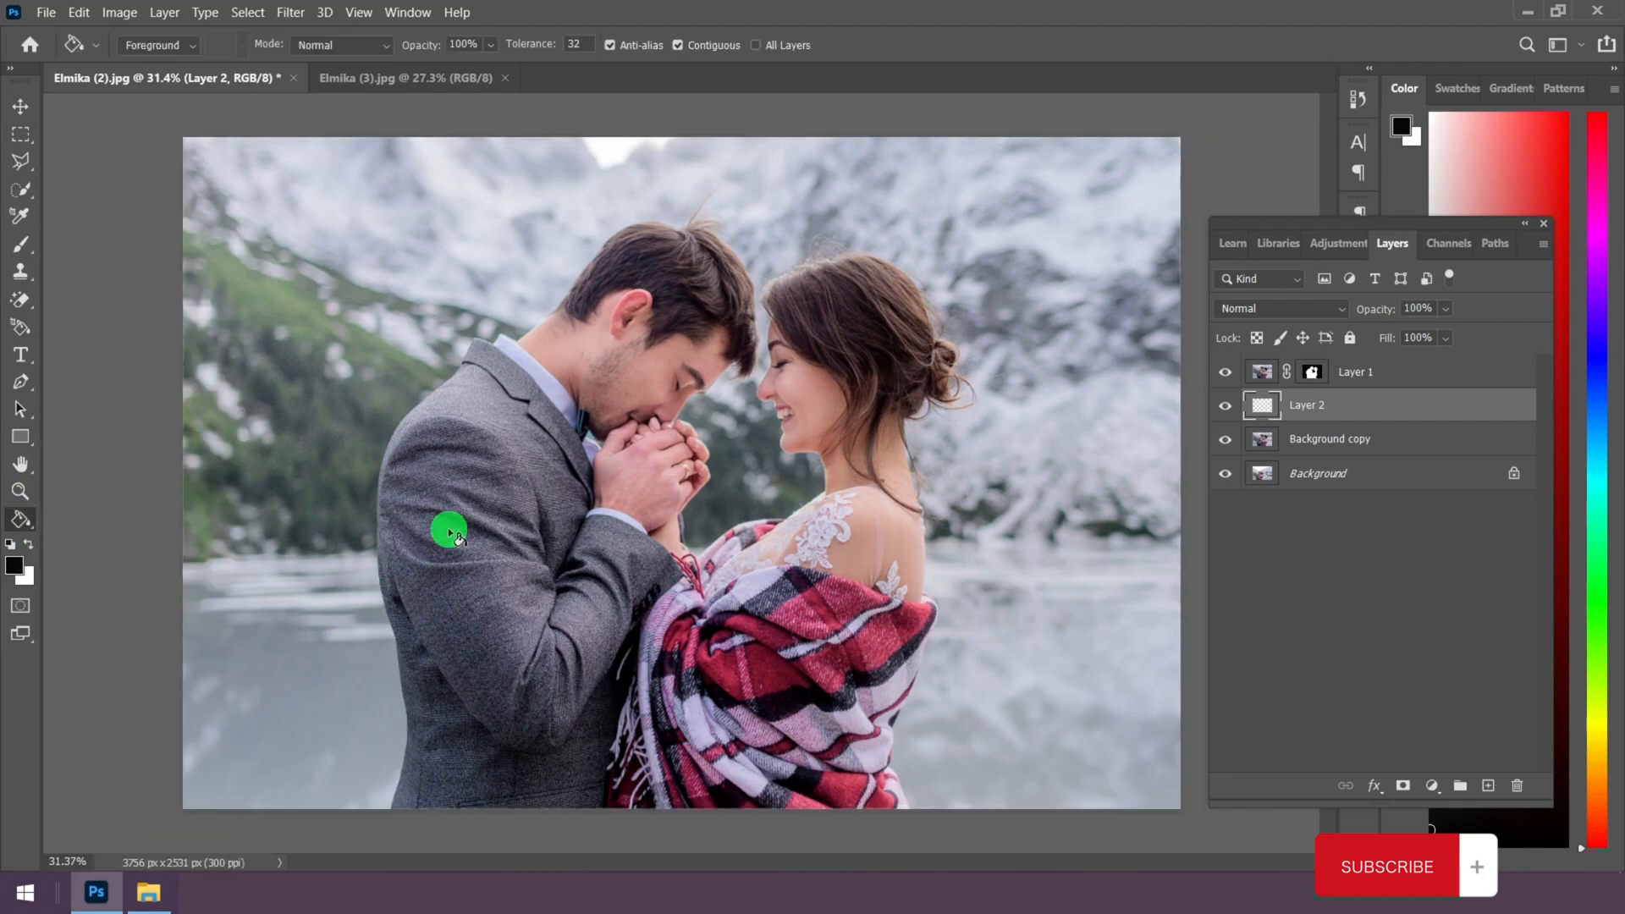
{"action": "left_click", "coordinate": [479, 485]}
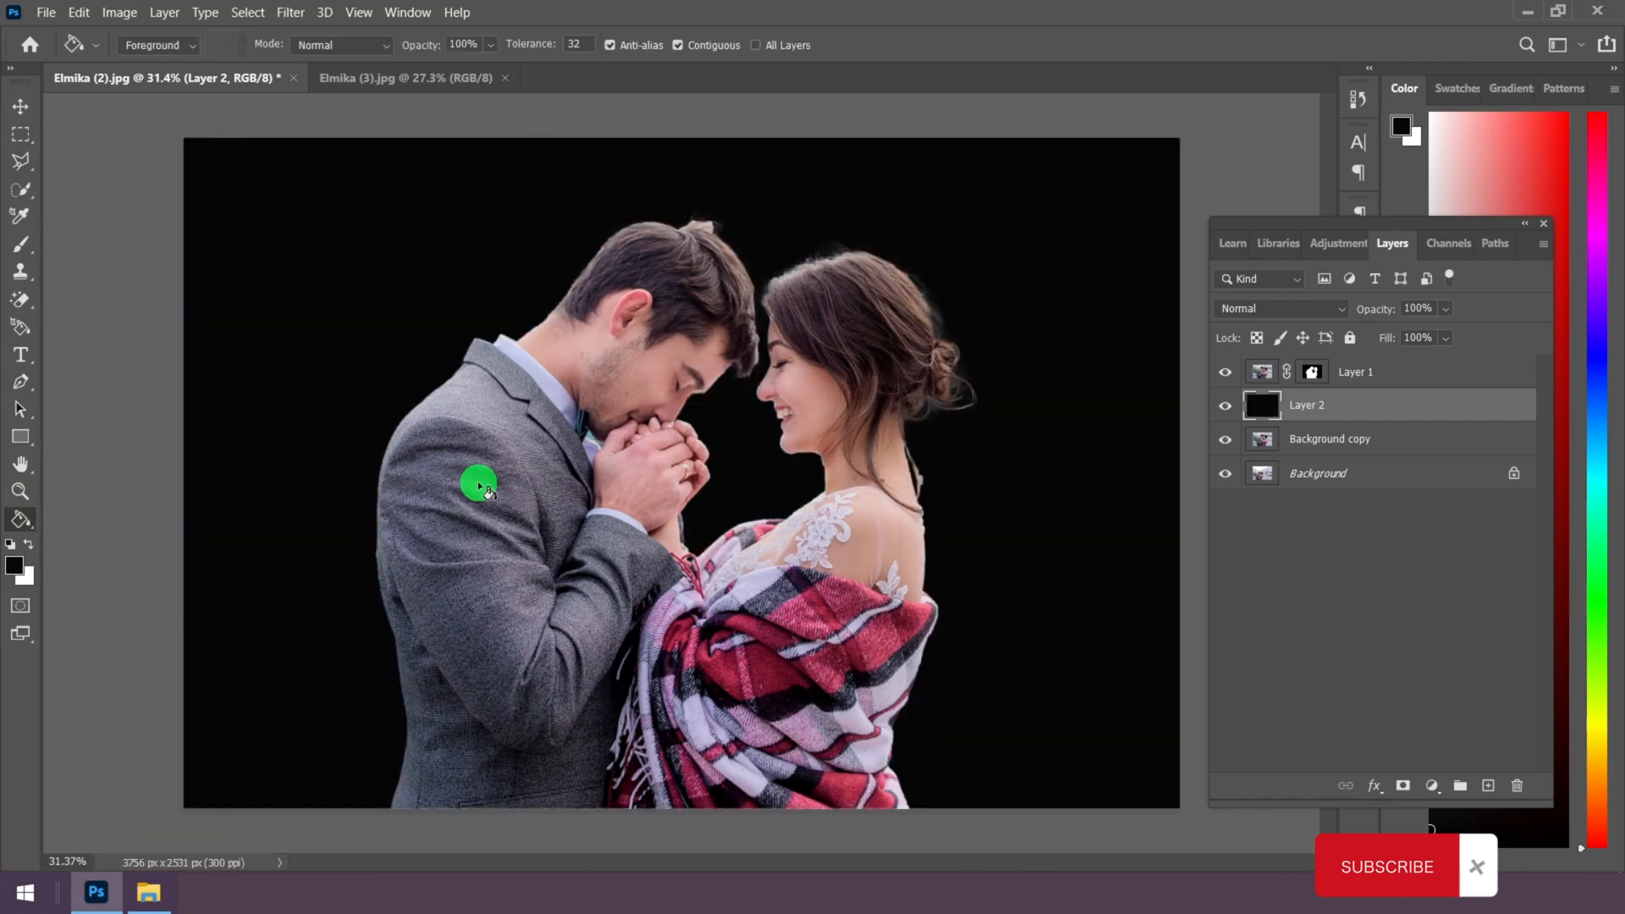
Step: Examine the masked couple's hair and face edges against the black backdrop
{"action": "scroll", "coordinate": [556, 254], "scroll_direction": "up", "scroll_amount": 10}
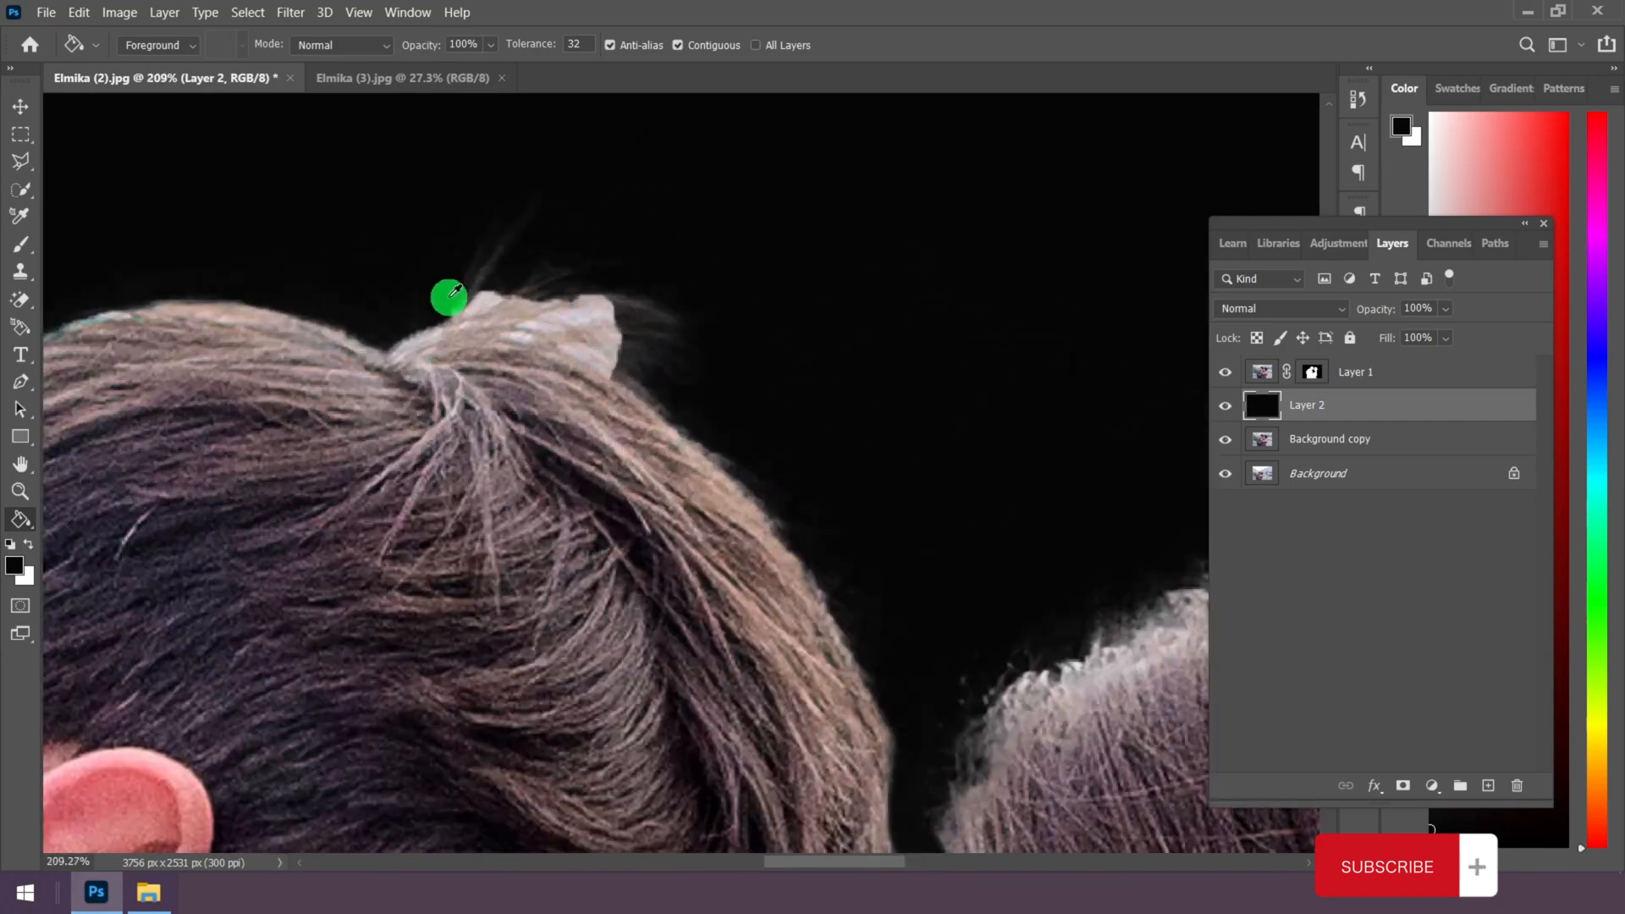
{"action": "scroll", "coordinate": [471, 537], "scroll_direction": "down", "scroll_amount": 6}
{"action": "scroll", "coordinate": [628, 621], "scroll_direction": "up", "scroll_amount": 3}
{"action": "scroll", "coordinate": [580, 551], "scroll_direction": "down", "scroll_amount": 3}
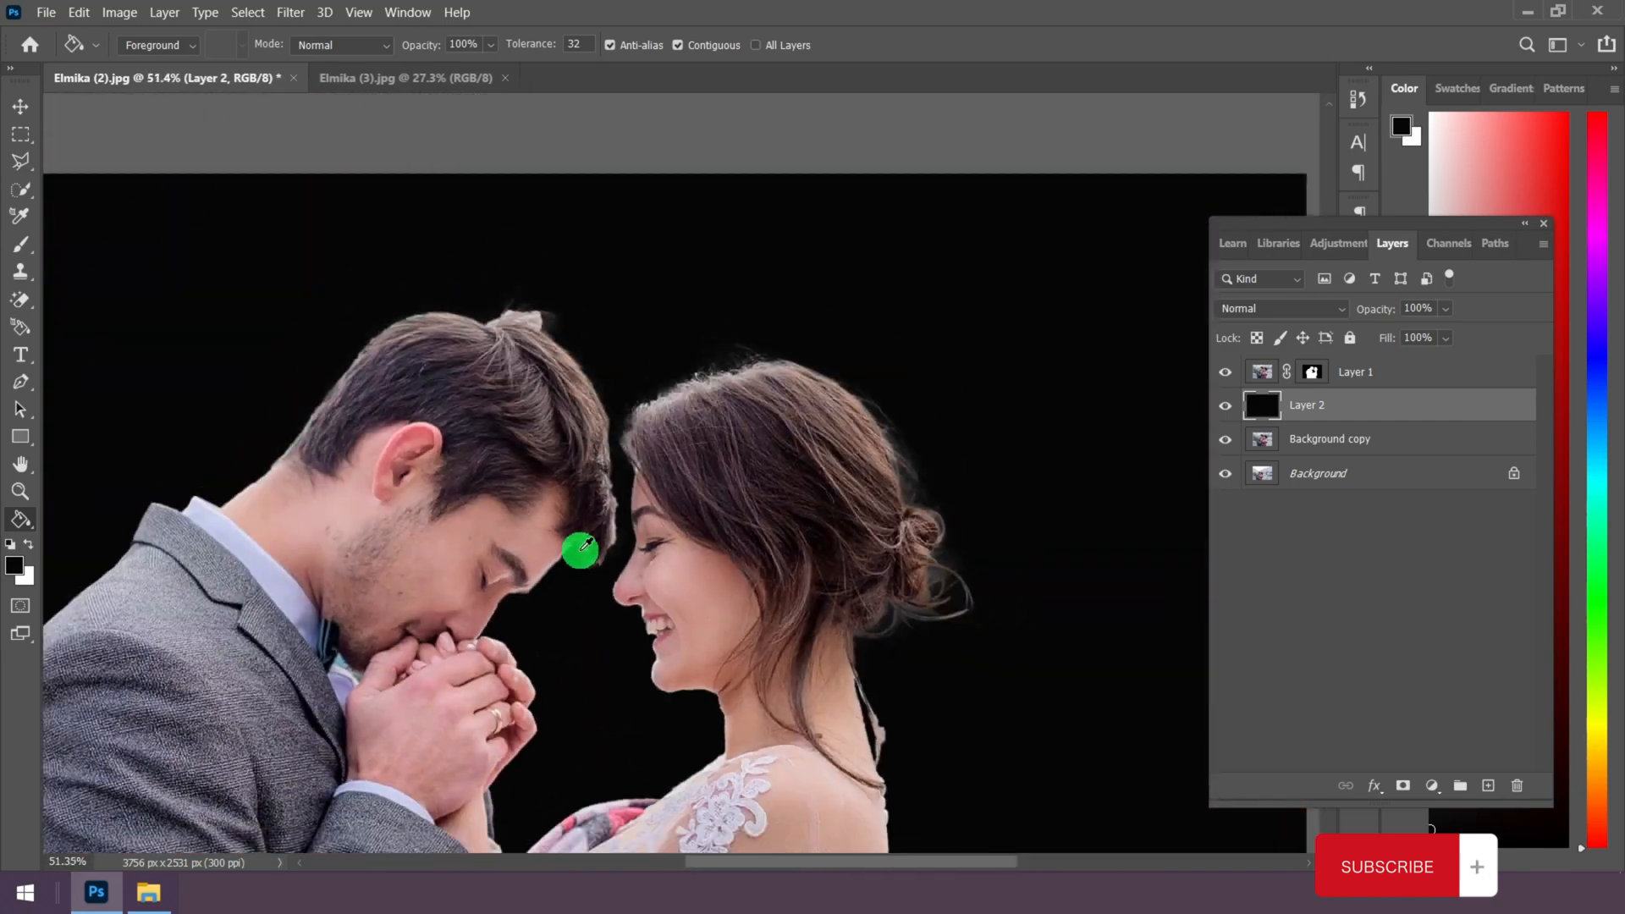
{"action": "scroll", "coordinate": [835, 657], "scroll_direction": "up", "scroll_amount": 4}
{"action": "scroll", "coordinate": [754, 562], "scroll_direction": "down", "scroll_amount": 6}
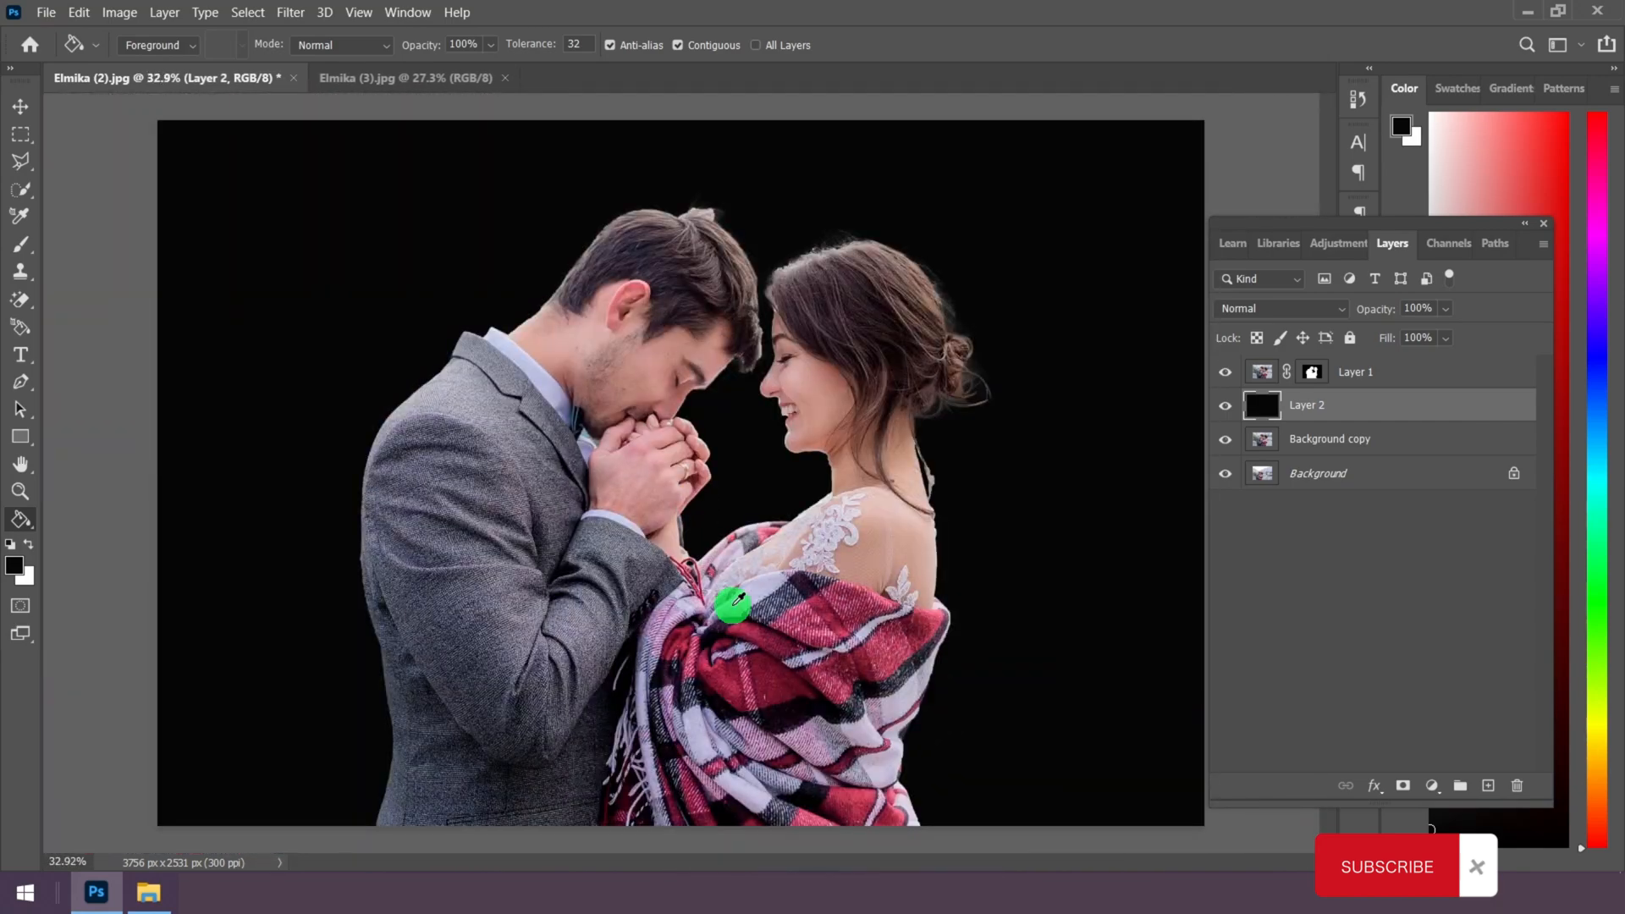
Step: Open Layer 1's layer mask in the Select and Mask workspace
{"action": "scroll", "coordinate": [730, 174], "scroll_direction": "up", "scroll_amount": 3}
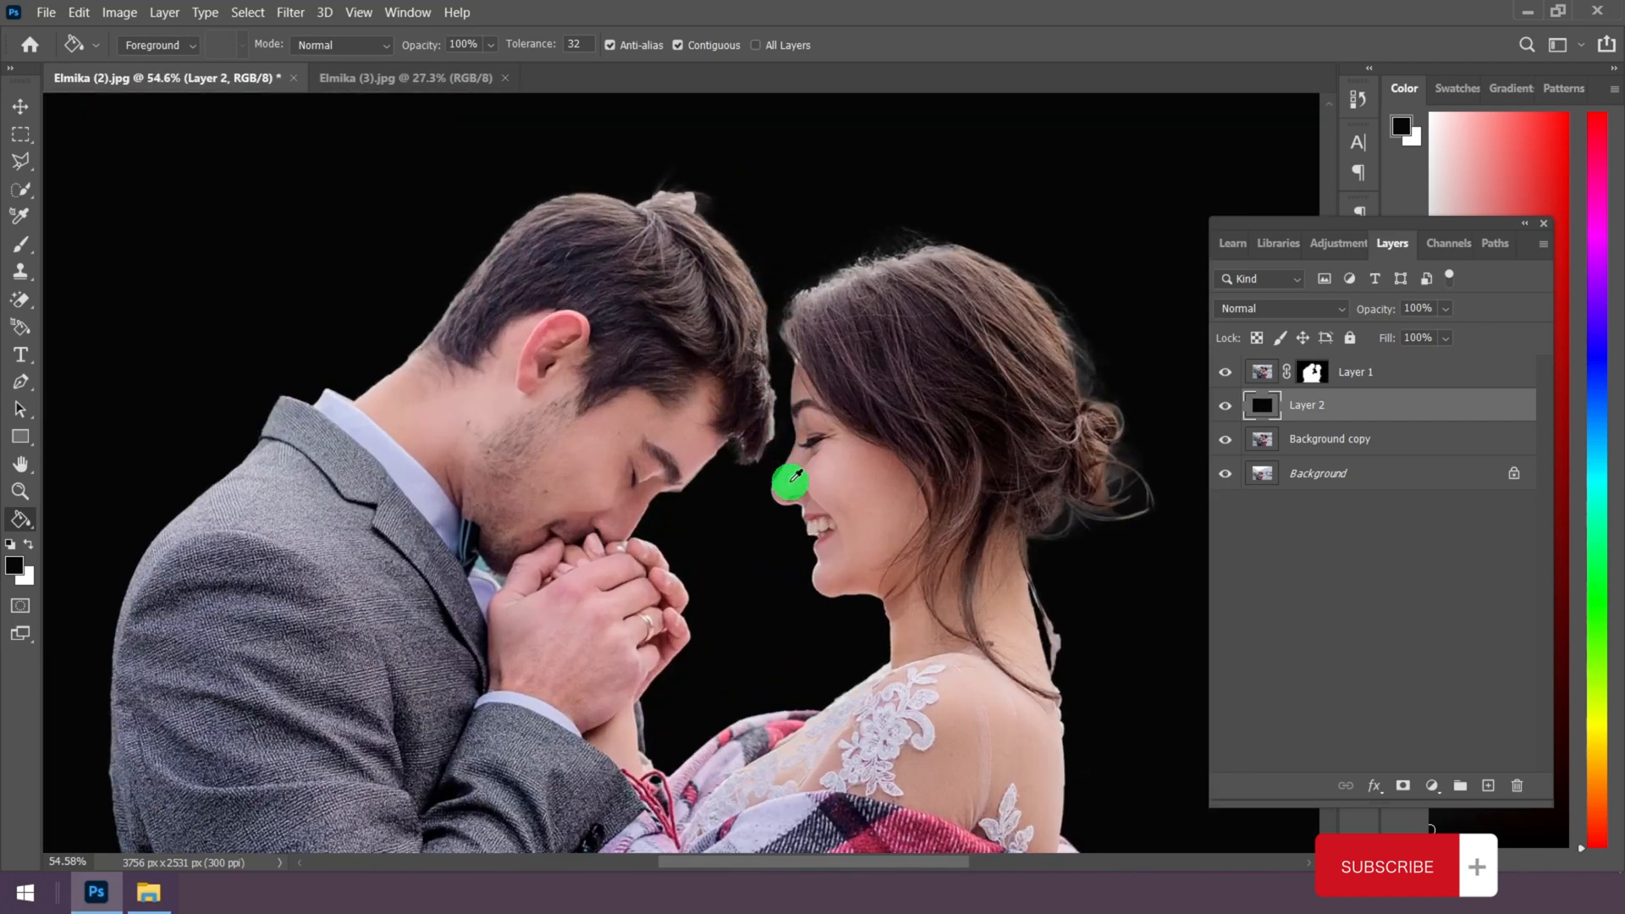
{"action": "left_click", "coordinate": [1425, 383]}
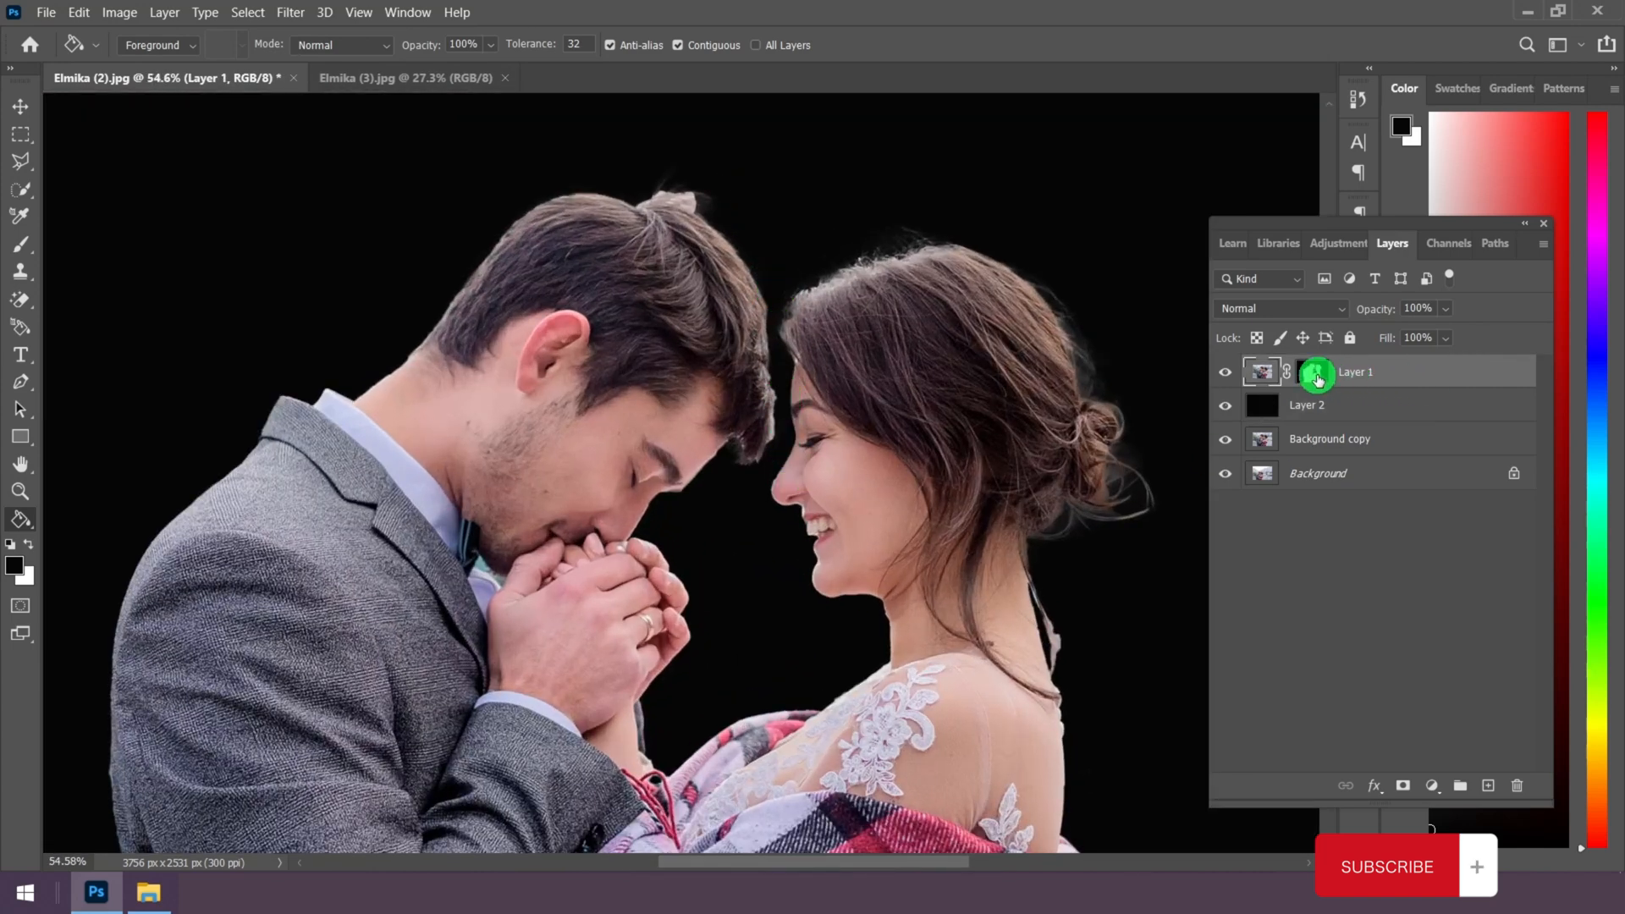
{"action": "left_click", "coordinate": [1312, 374]}
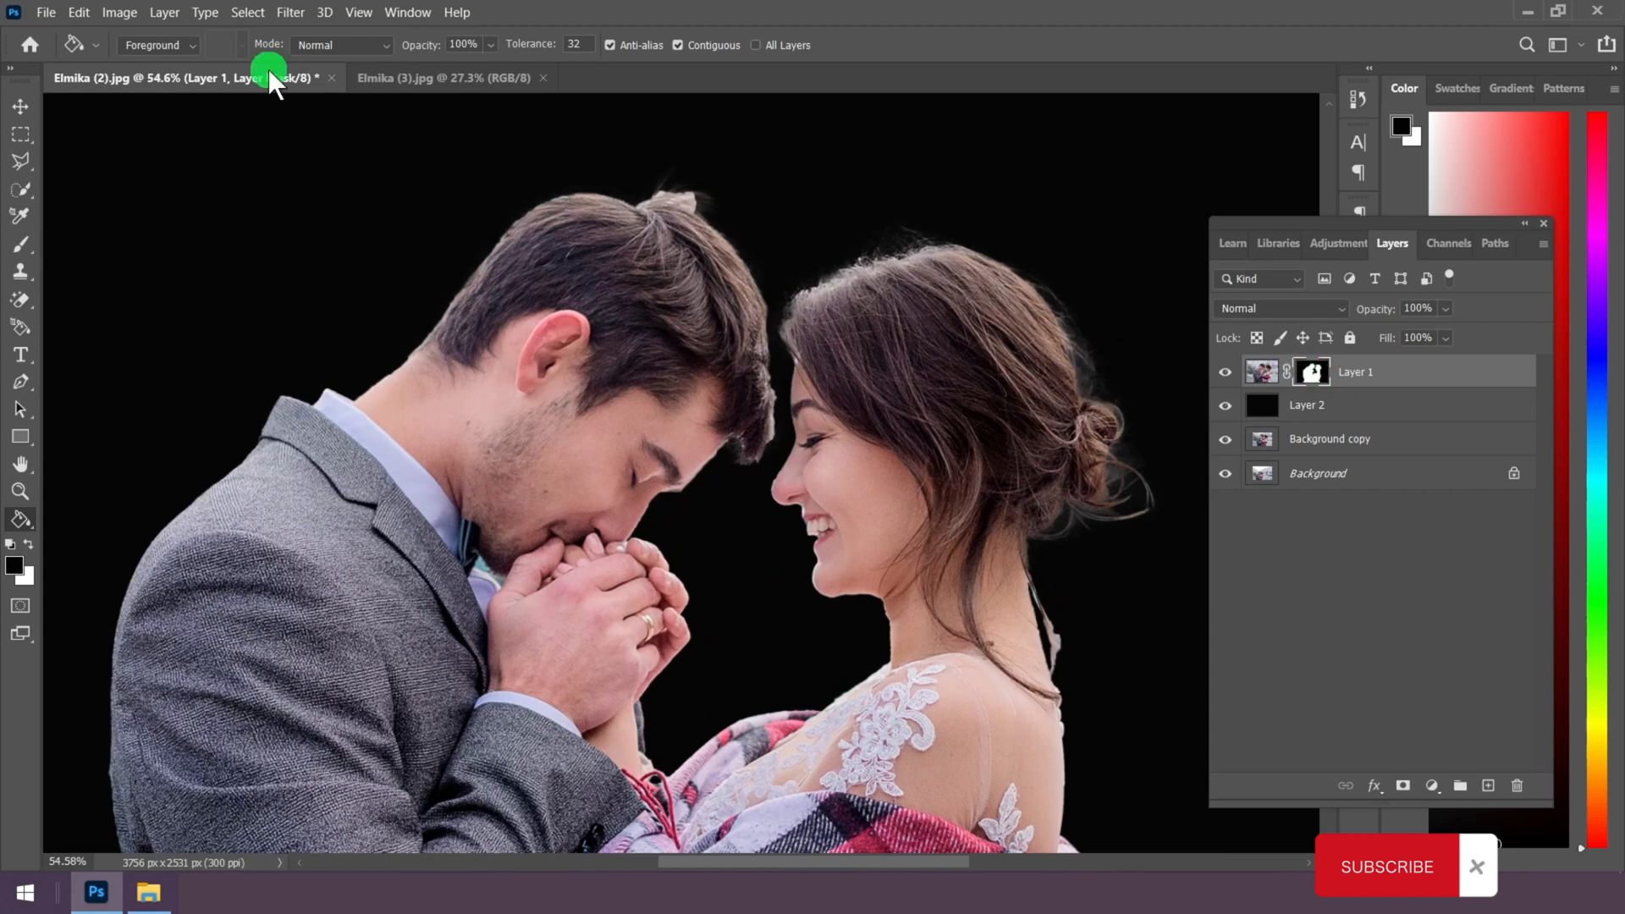
{"action": "left_click", "coordinate": [243, 13]}
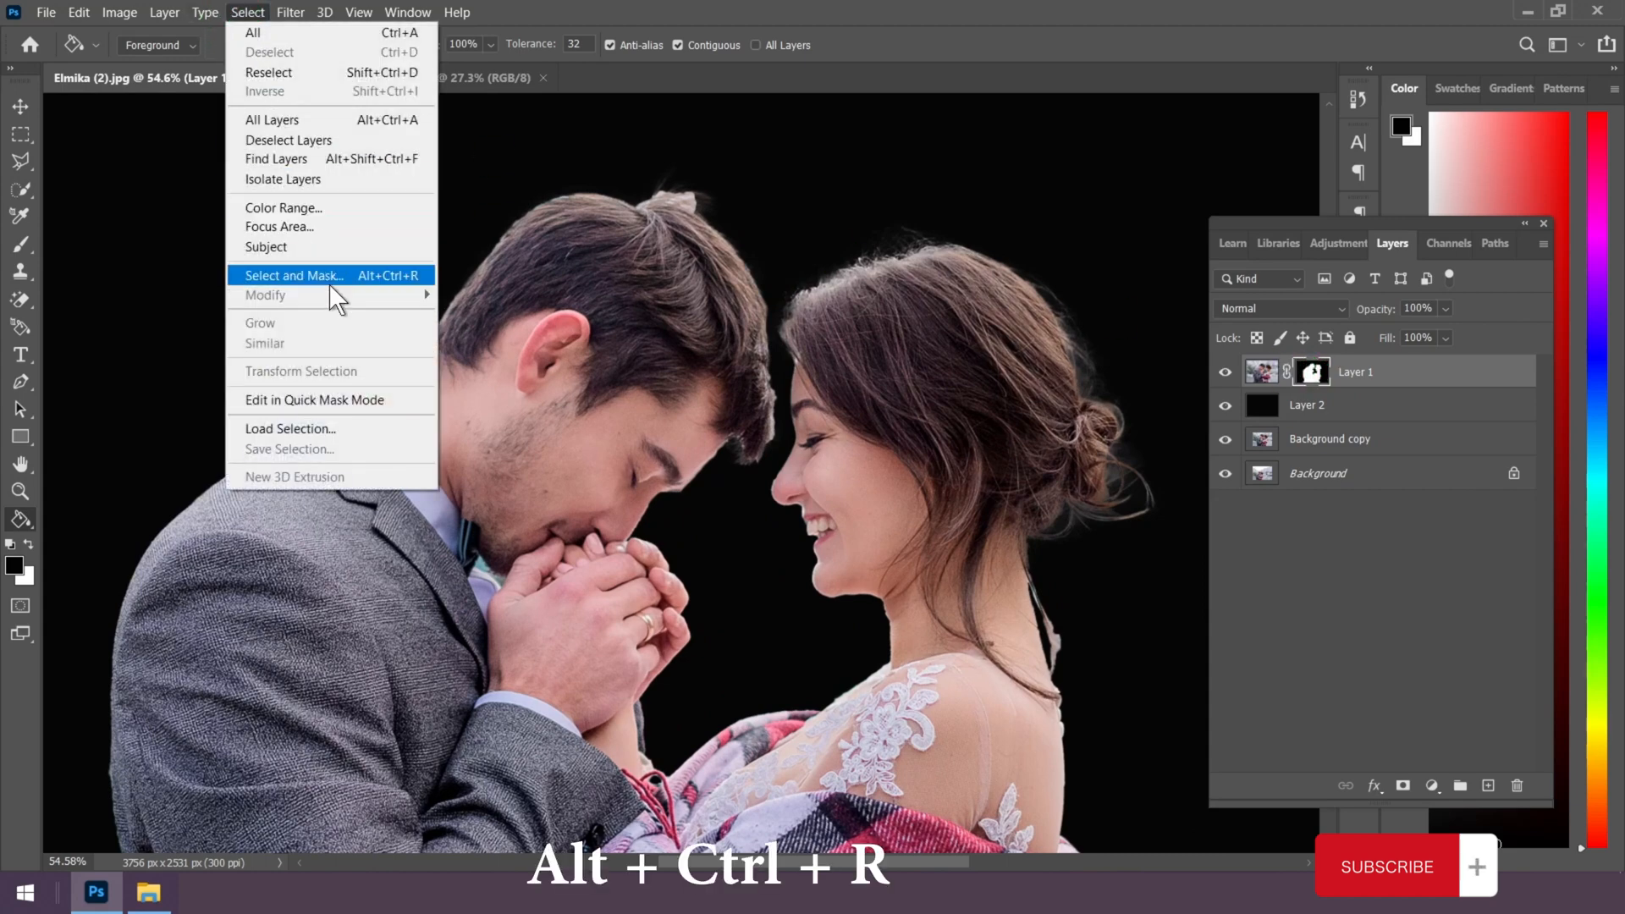
{"action": "left_click", "coordinate": [365, 277]}
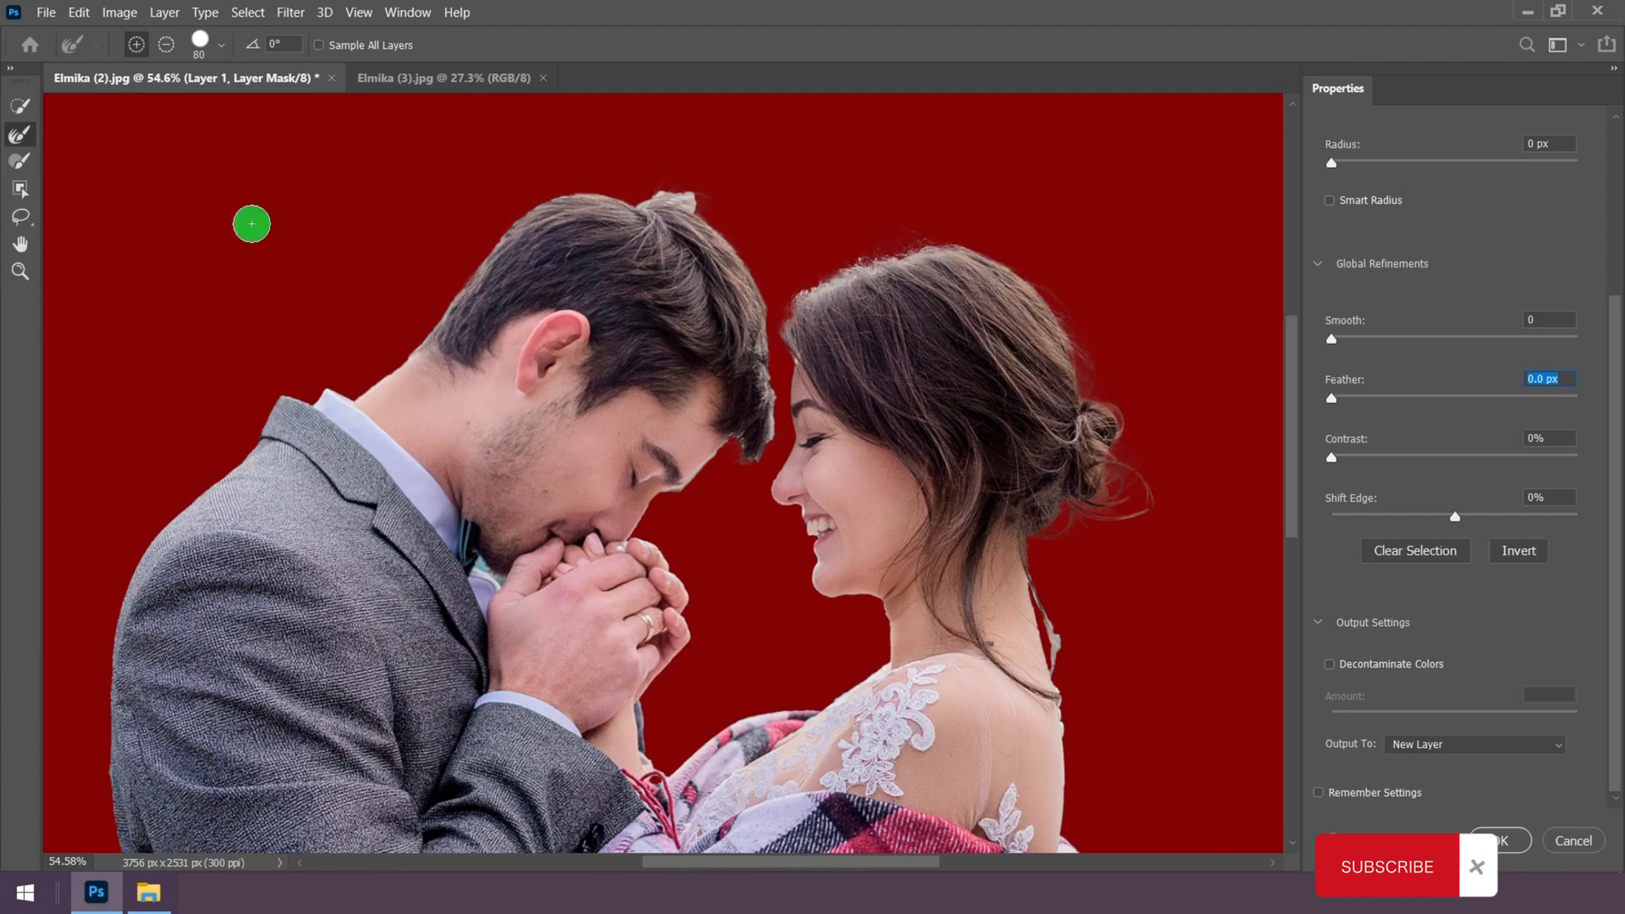
Step: Refine the mask along the man's hair, the loose strands at the woman's nape and the top of her hair with the Refine Edge Brush
{"action": "left_click", "coordinate": [19, 135]}
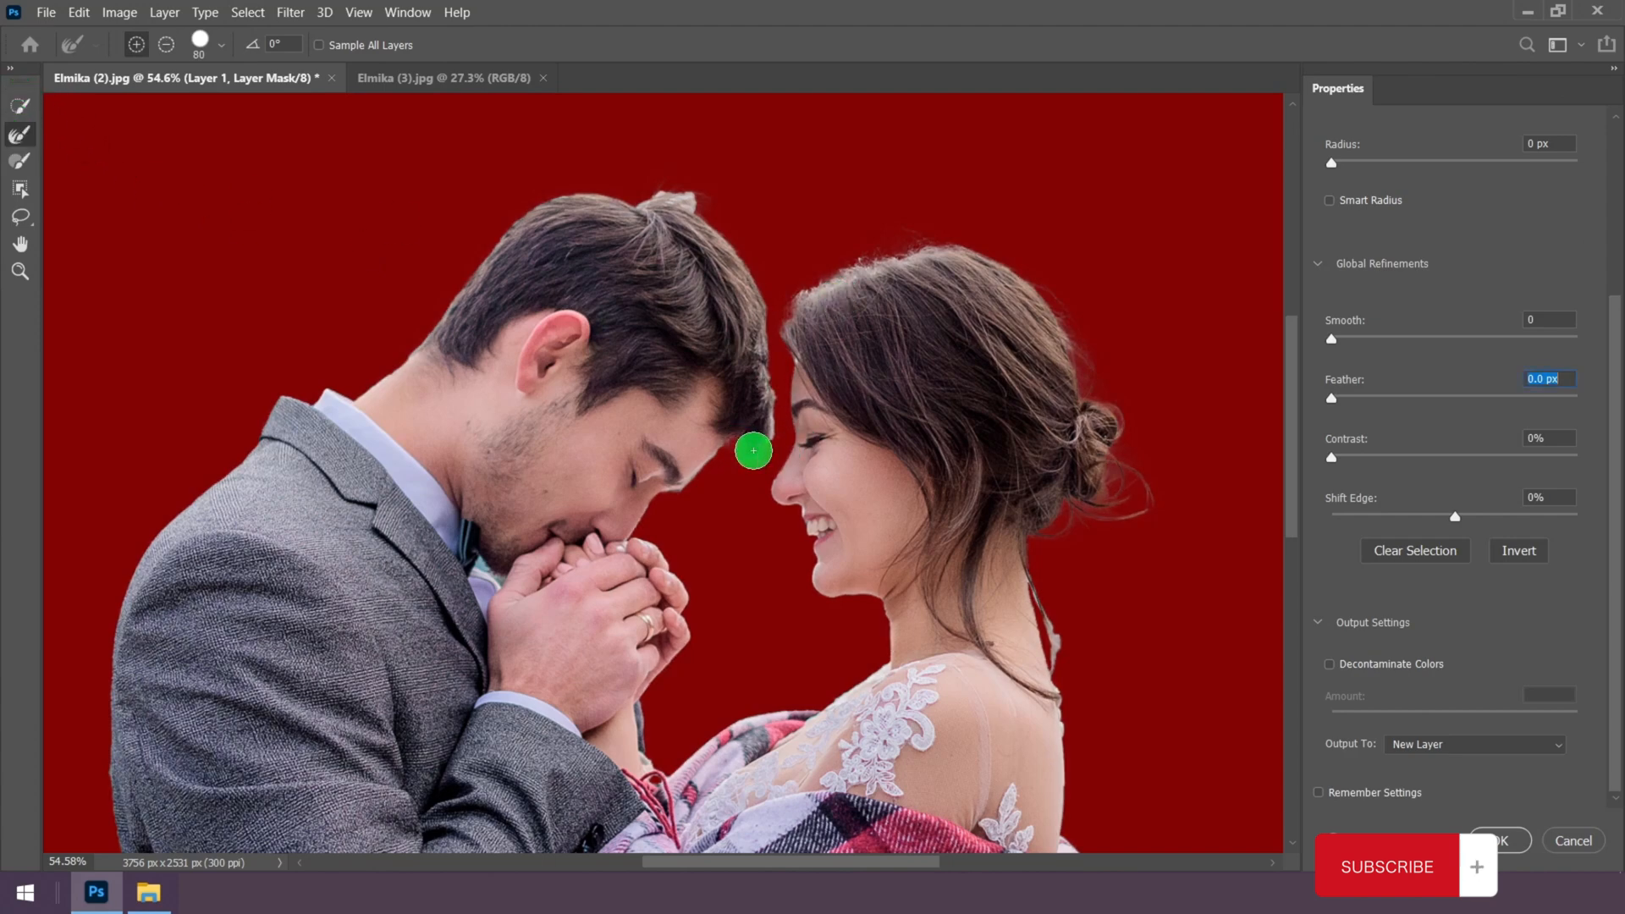
{"action": "mouse_move", "coordinate": [759, 448]}
{"action": "left_mouse_down"}
{"action": "mouse_move", "coordinate": [753, 282]}
{"action": "mouse_move", "coordinate": [737, 229]}
{"action": "mouse_move", "coordinate": [679, 192]}
{"action": "mouse_move", "coordinate": [530, 192]}
{"action": "mouse_move", "coordinate": [364, 378]}
{"action": "mouse_move", "coordinate": [443, 397]}
{"action": "left_mouse_up"}
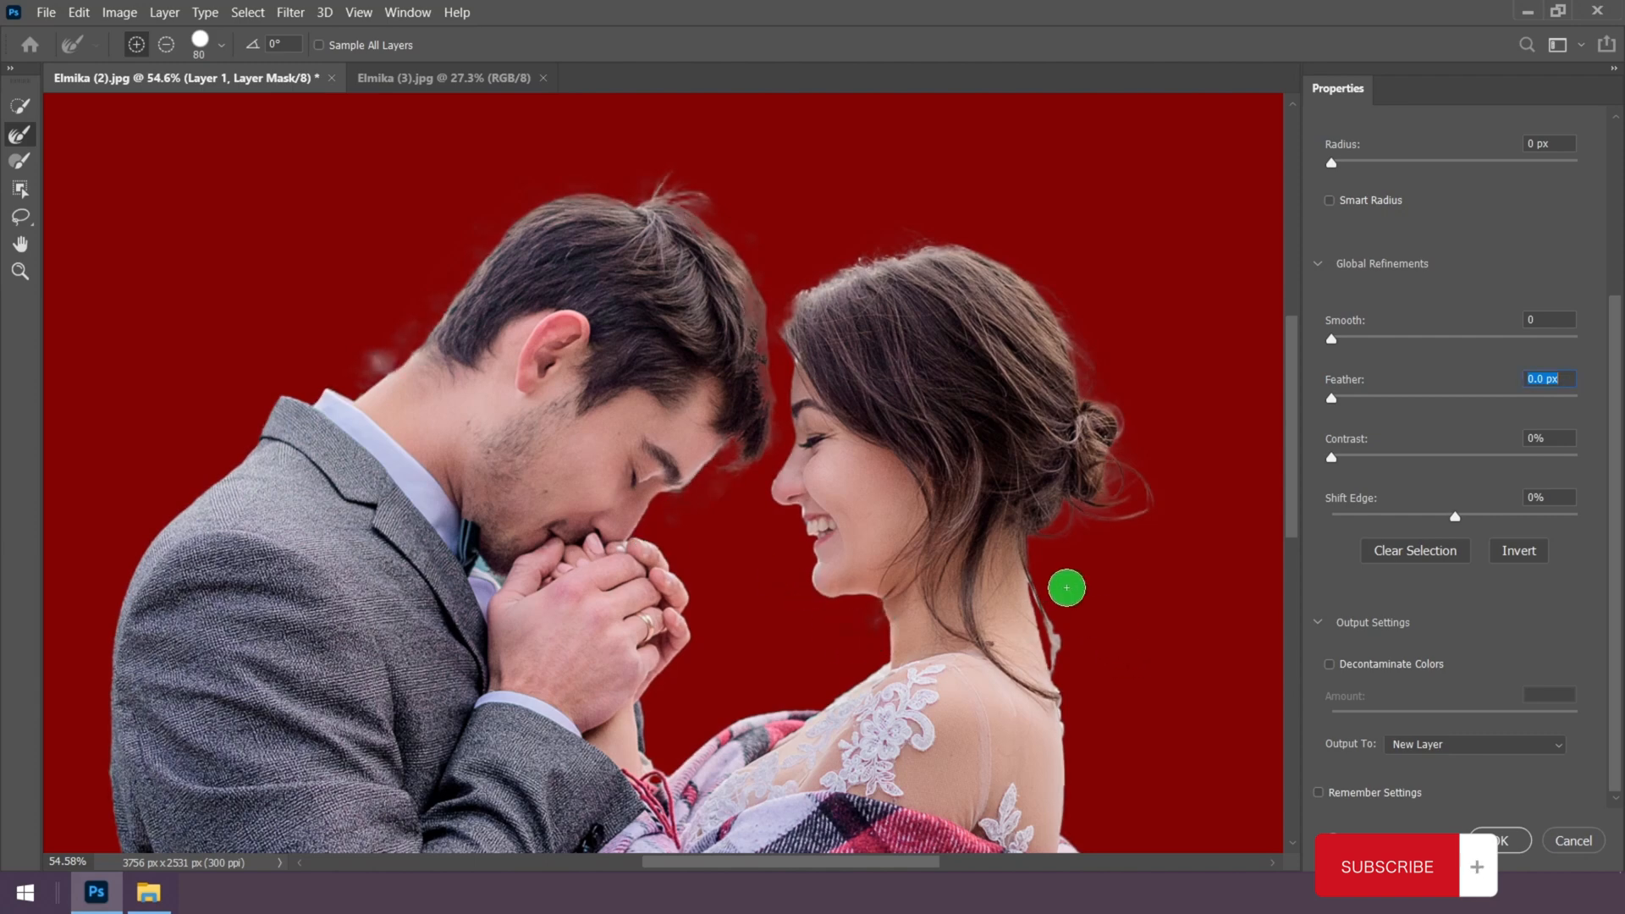
{"action": "mouse_move", "coordinate": [1067, 588]}
{"action": "left_mouse_down"}
{"action": "mouse_move", "coordinate": [1055, 623]}
{"action": "mouse_move", "coordinate": [1080, 717]}
{"action": "left_mouse_up"}
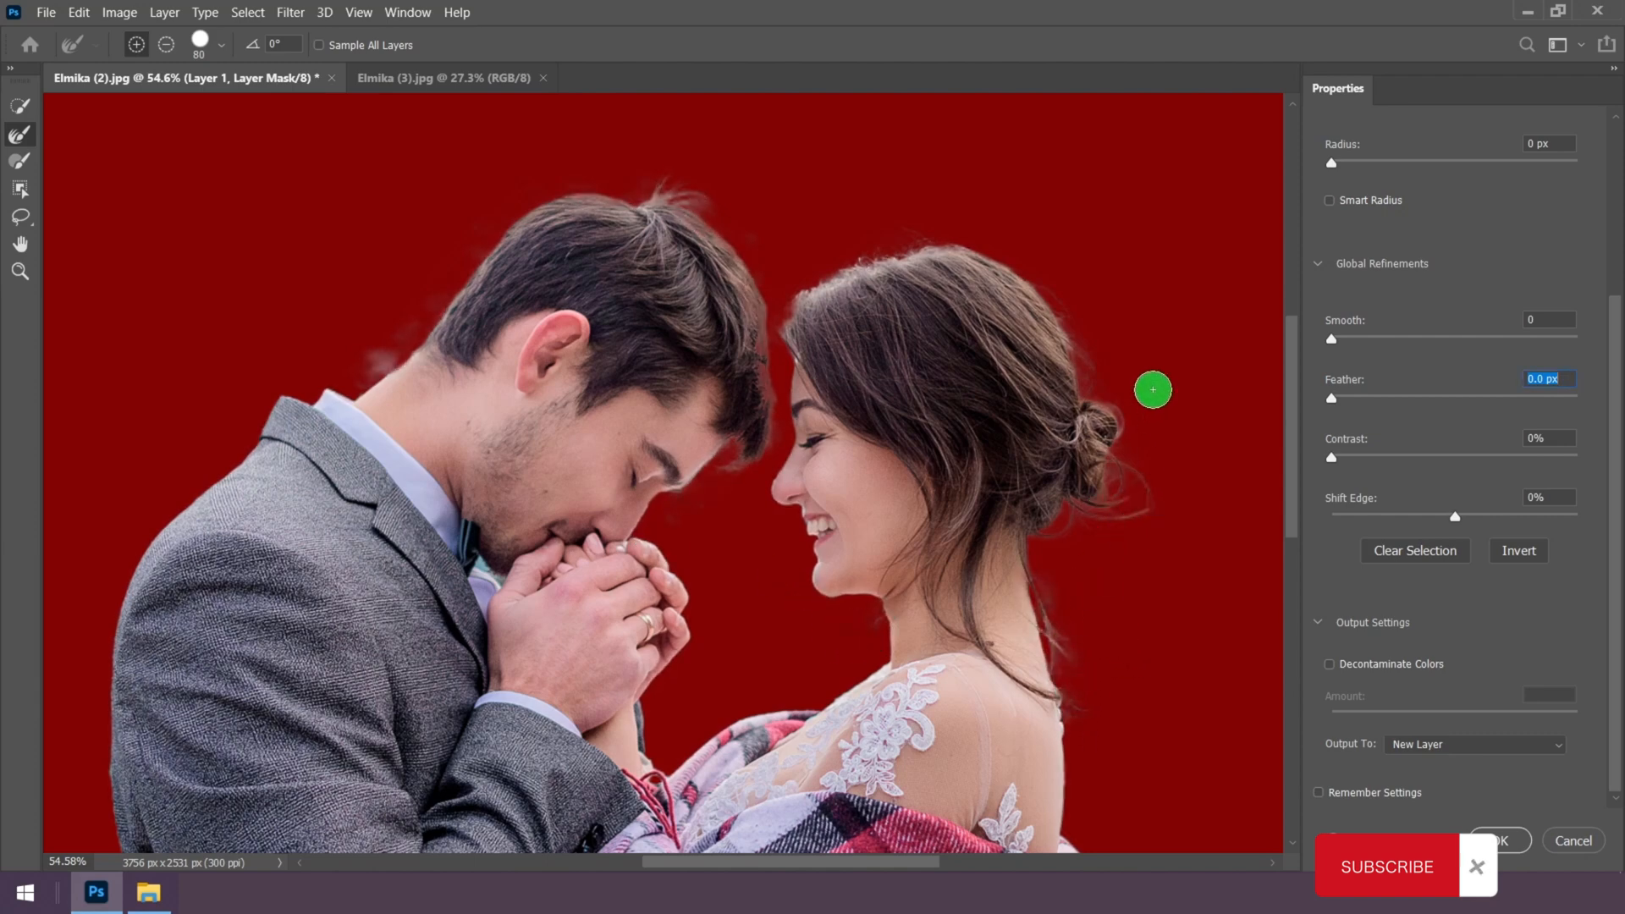
{"action": "mouse_move", "coordinate": [1085, 330]}
{"action": "left_mouse_down"}
{"action": "mouse_move", "coordinate": [1008, 247]}
{"action": "mouse_move", "coordinate": [907, 236]}
{"action": "mouse_move", "coordinate": [816, 272]}
{"action": "mouse_move", "coordinate": [770, 314]}
{"action": "mouse_move", "coordinate": [785, 374]}
{"action": "mouse_move", "coordinate": [762, 283]}
{"action": "left_mouse_up"}
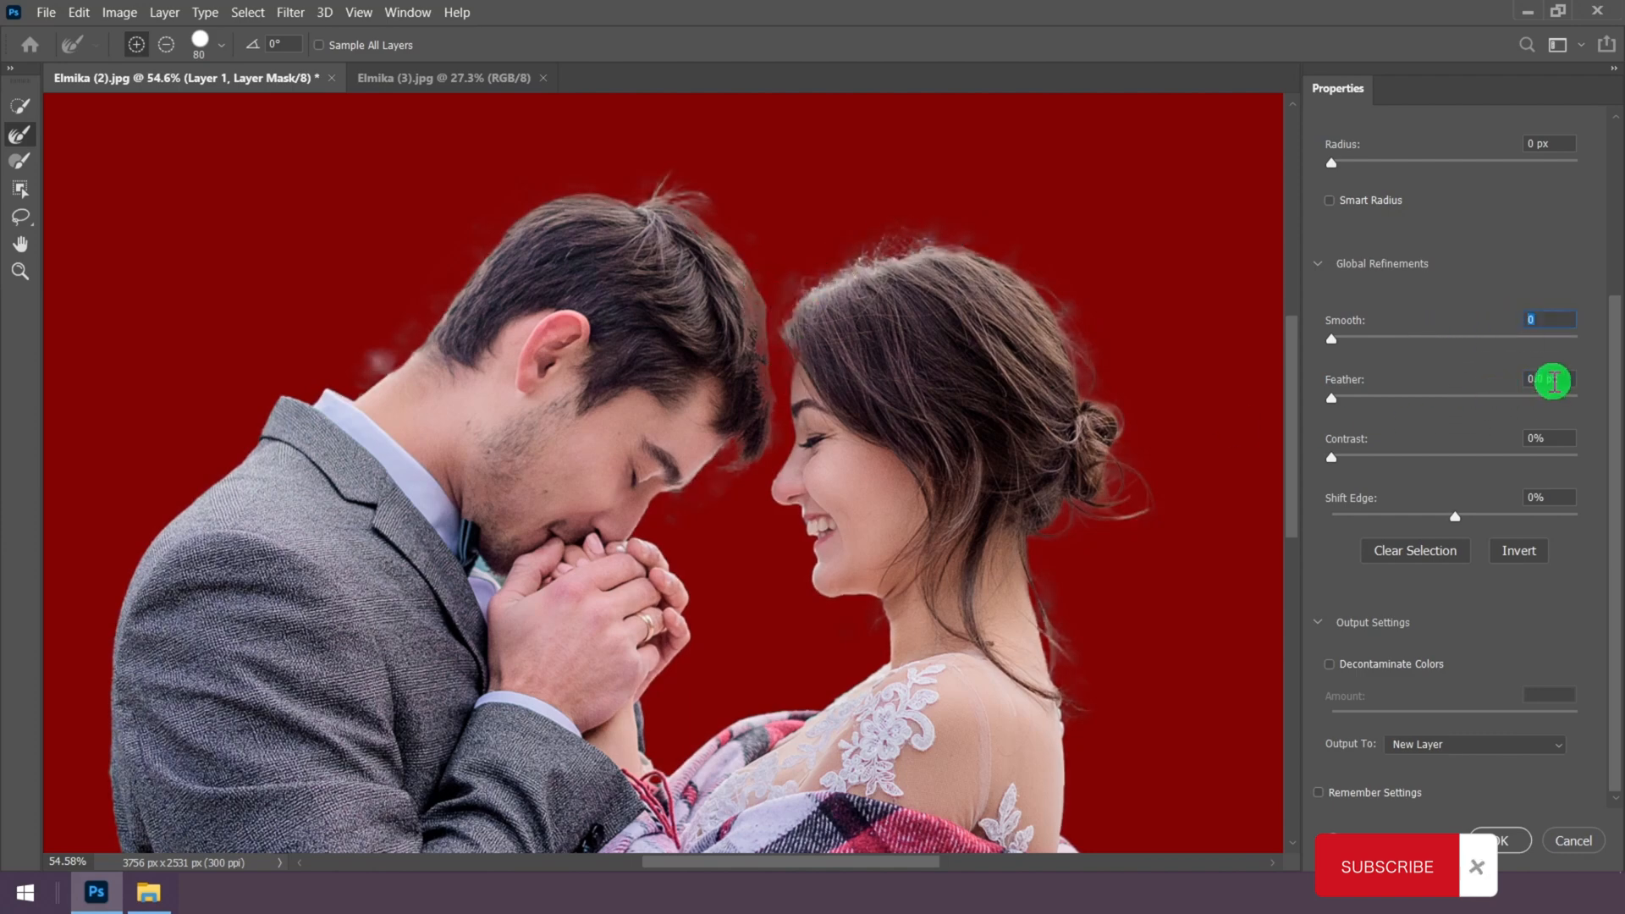
Step: Set the mask feather to 0.9 px, enable Decontaminate Colors, and output the refined cutout to a new layer
{"action": "scroll", "coordinate": [1371, 419], "scroll_direction": "up", "scroll_amount": 1}
{"action": "left_click_drag", "start_coordinate": [1335, 462], "coordinate": [1344, 466]}
{"action": "left_click", "coordinate": [1549, 507]}
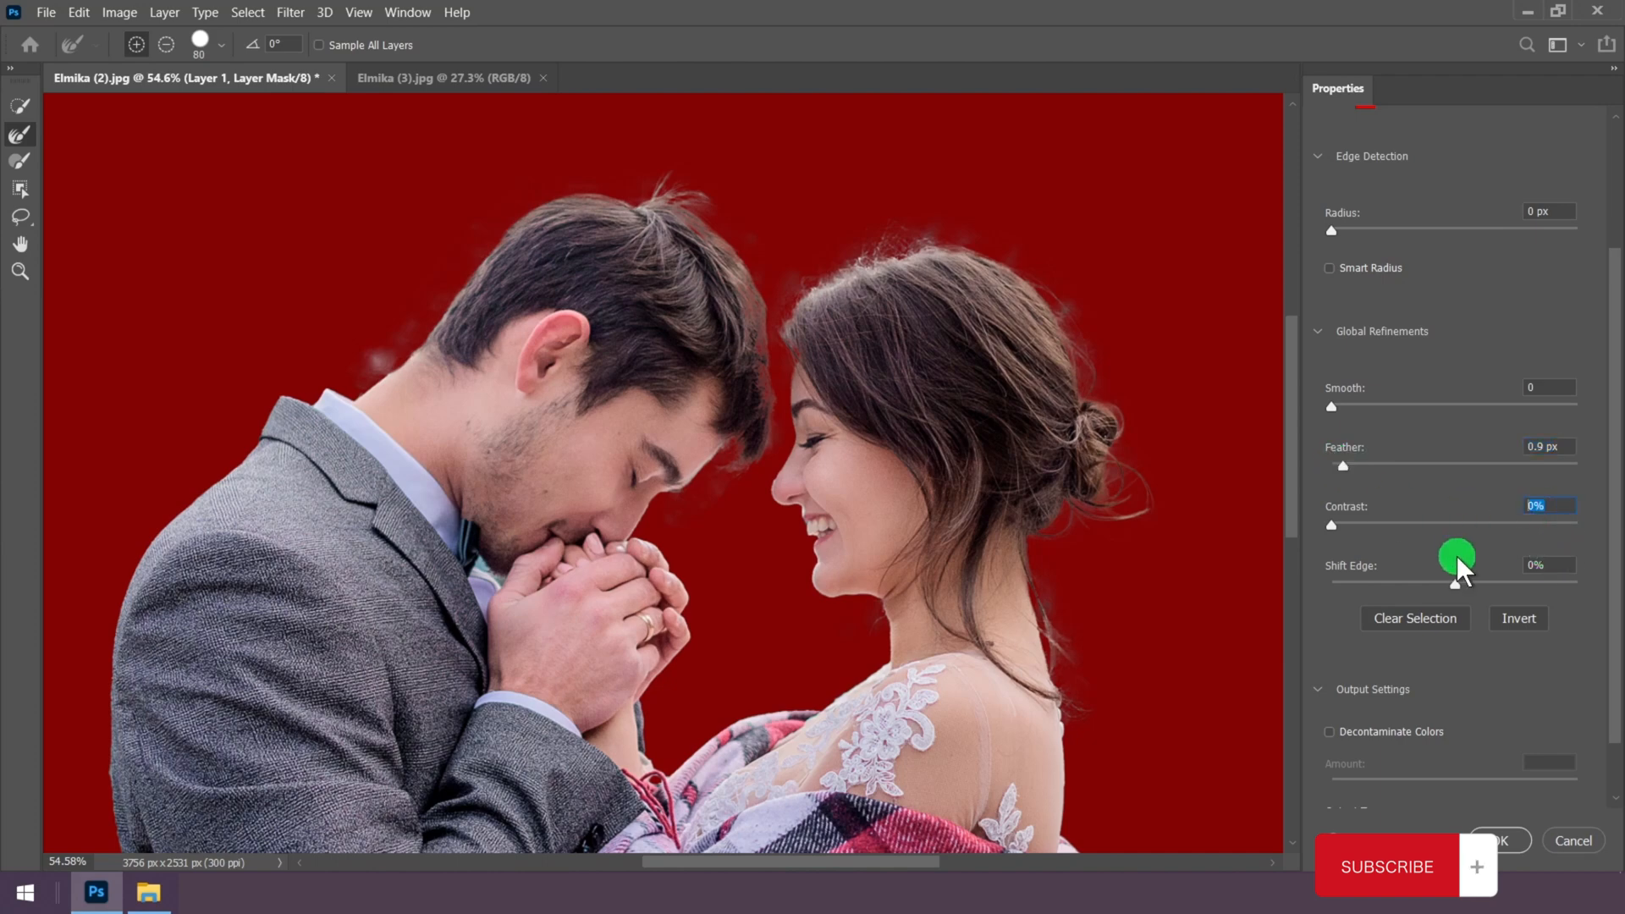
{"action": "scroll", "coordinate": [1604, 532], "scroll_direction": "down", "scroll_amount": 1}
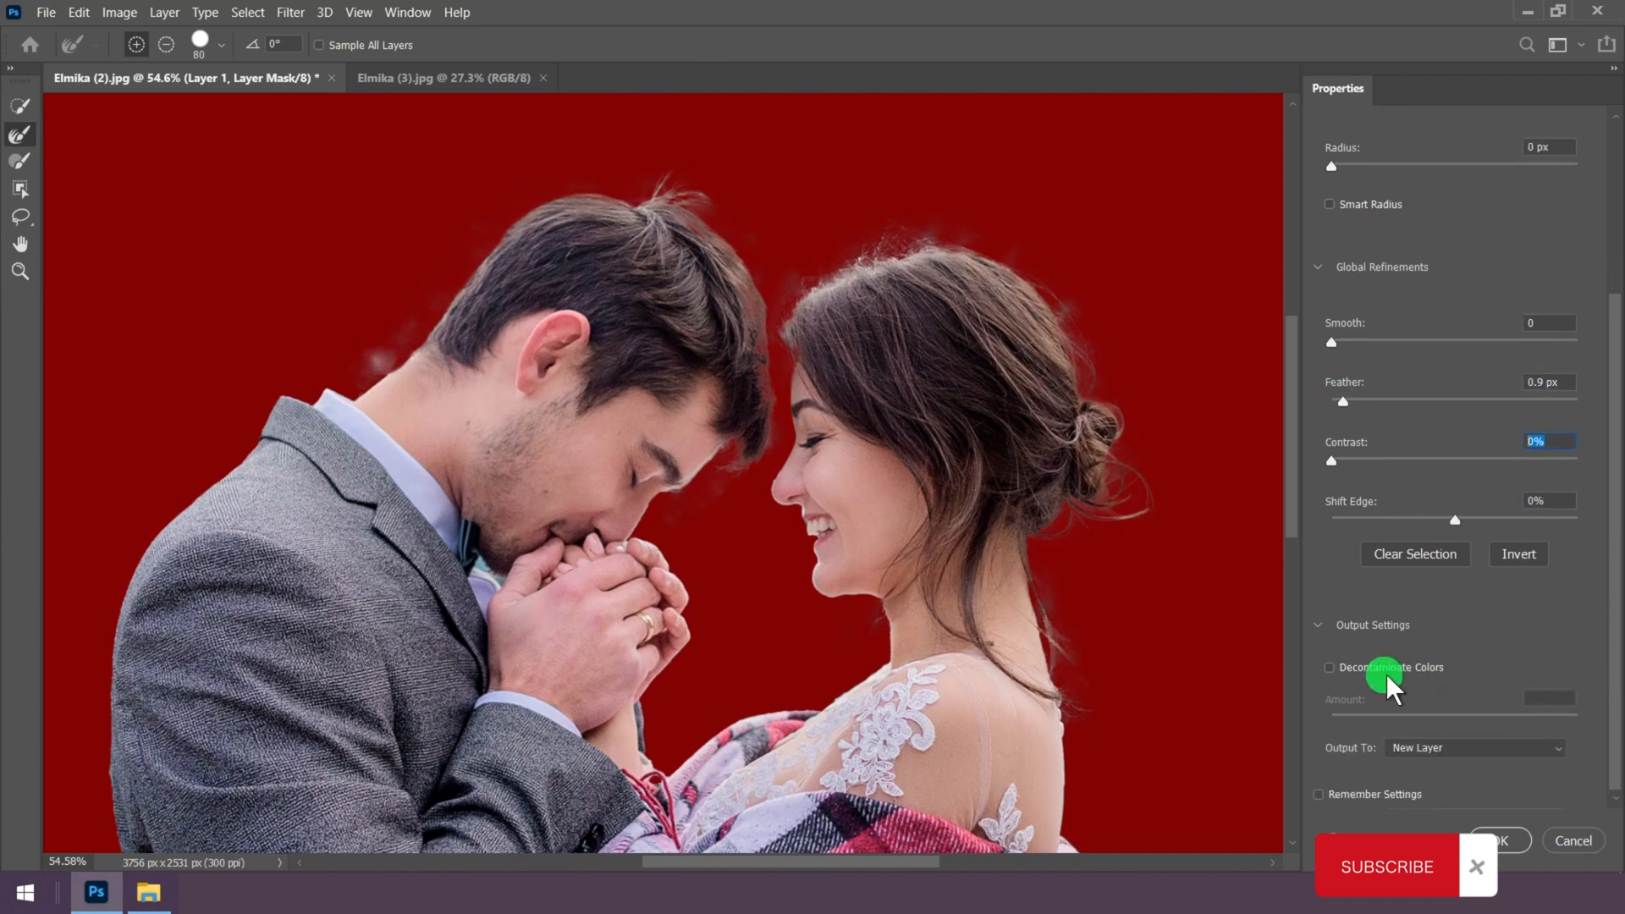
{"action": "left_click", "coordinate": [1330, 667]}
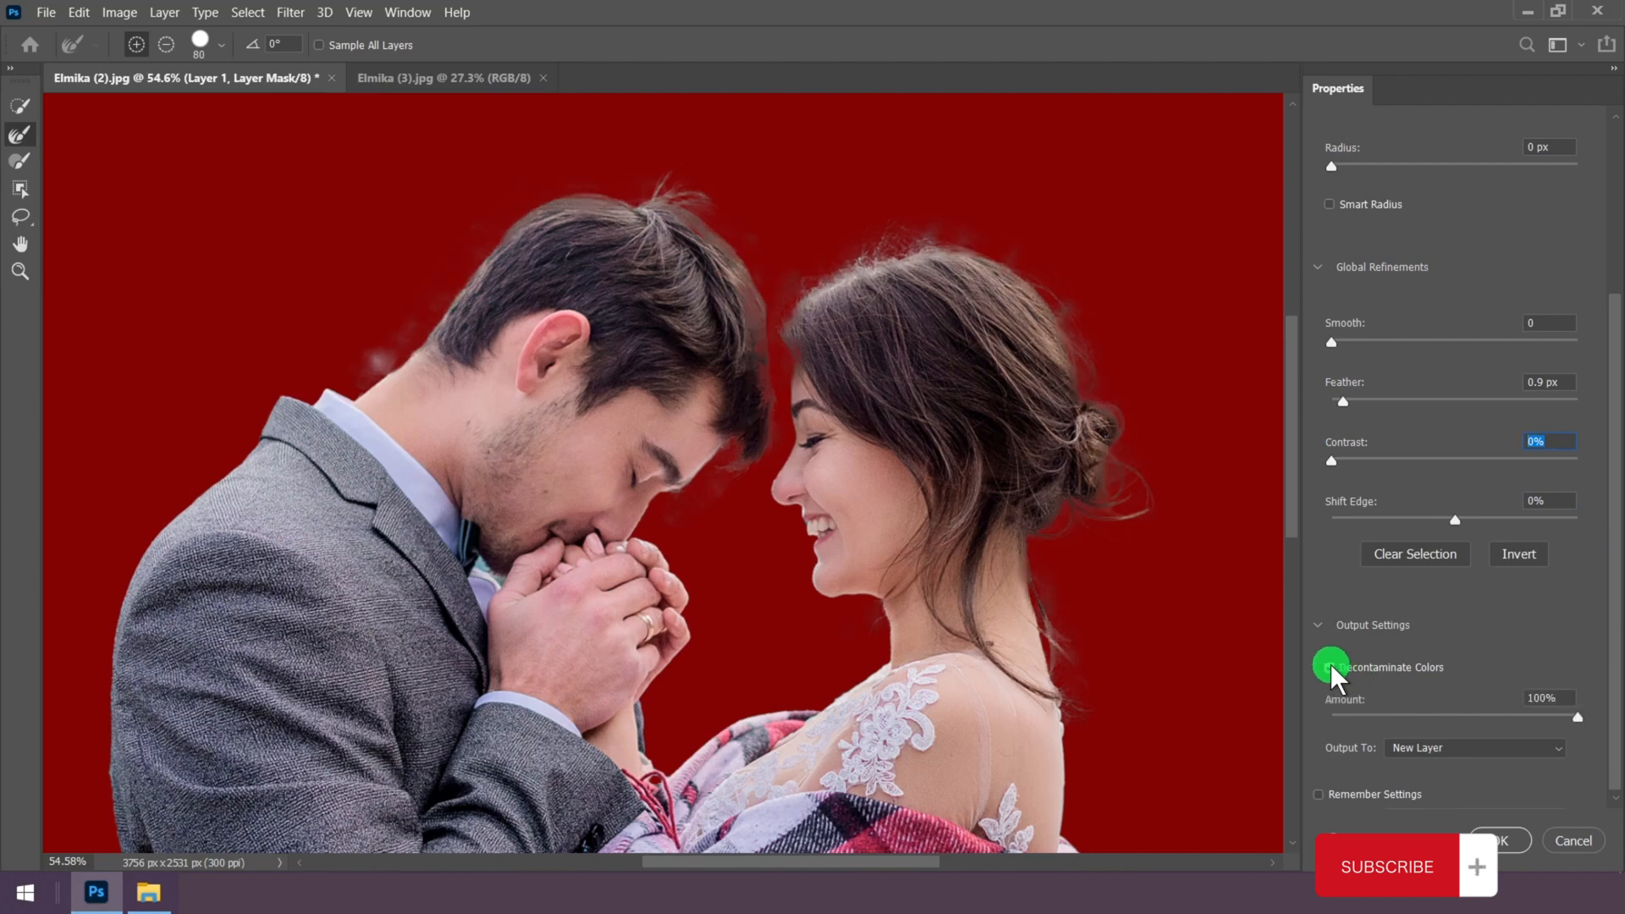
{"action": "left_click", "coordinate": [1445, 749]}
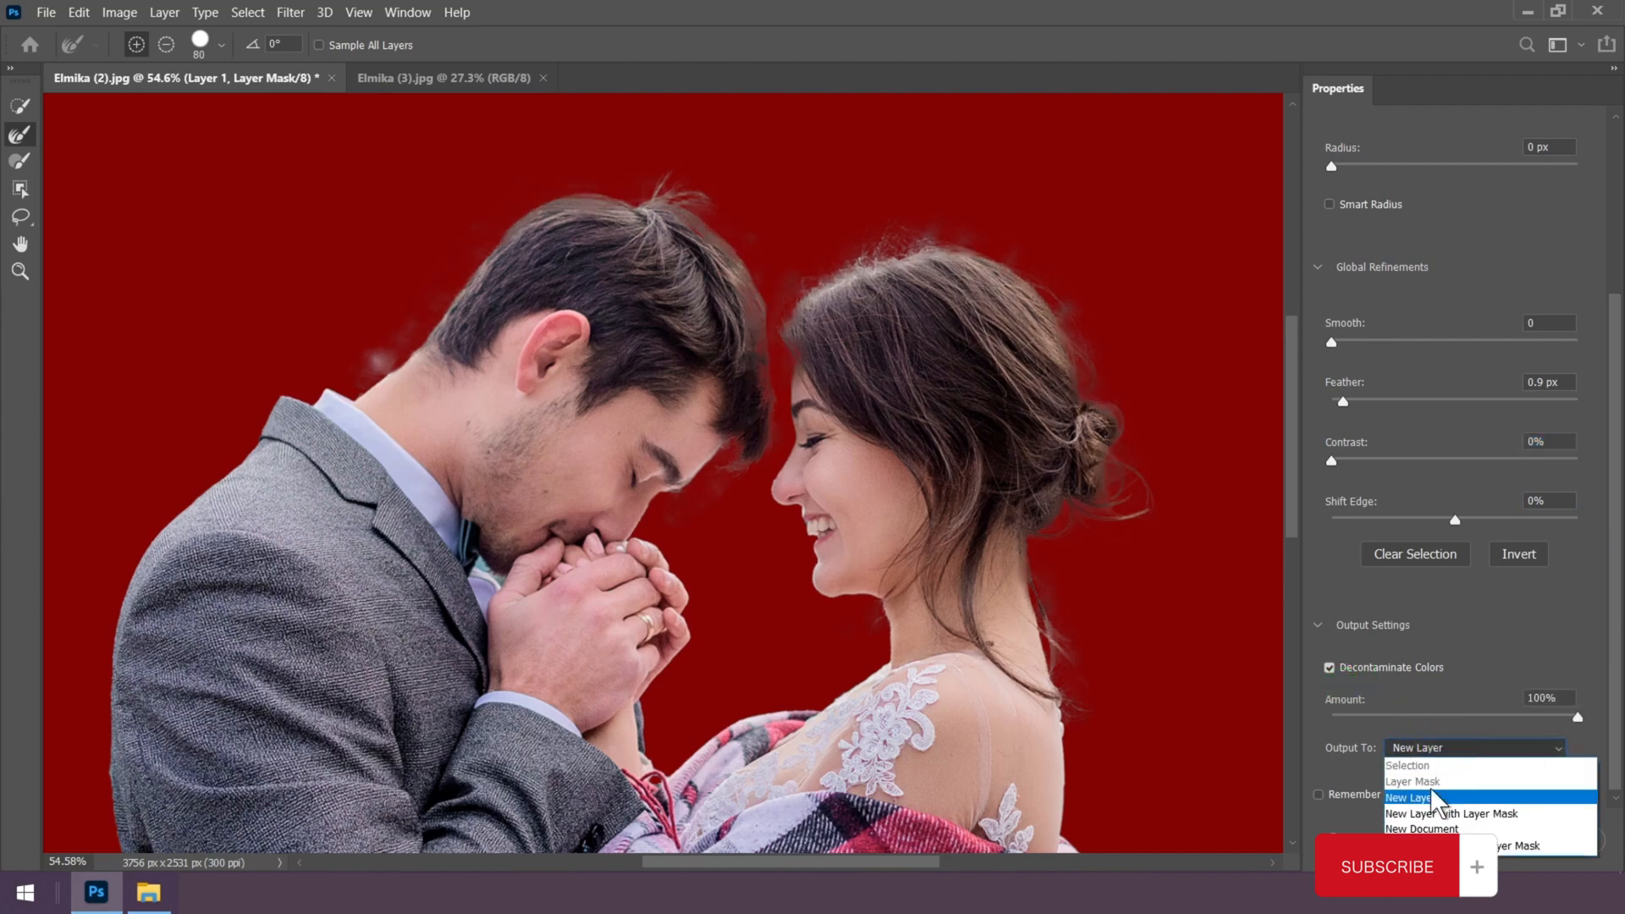
{"action": "left_click", "coordinate": [1409, 797]}
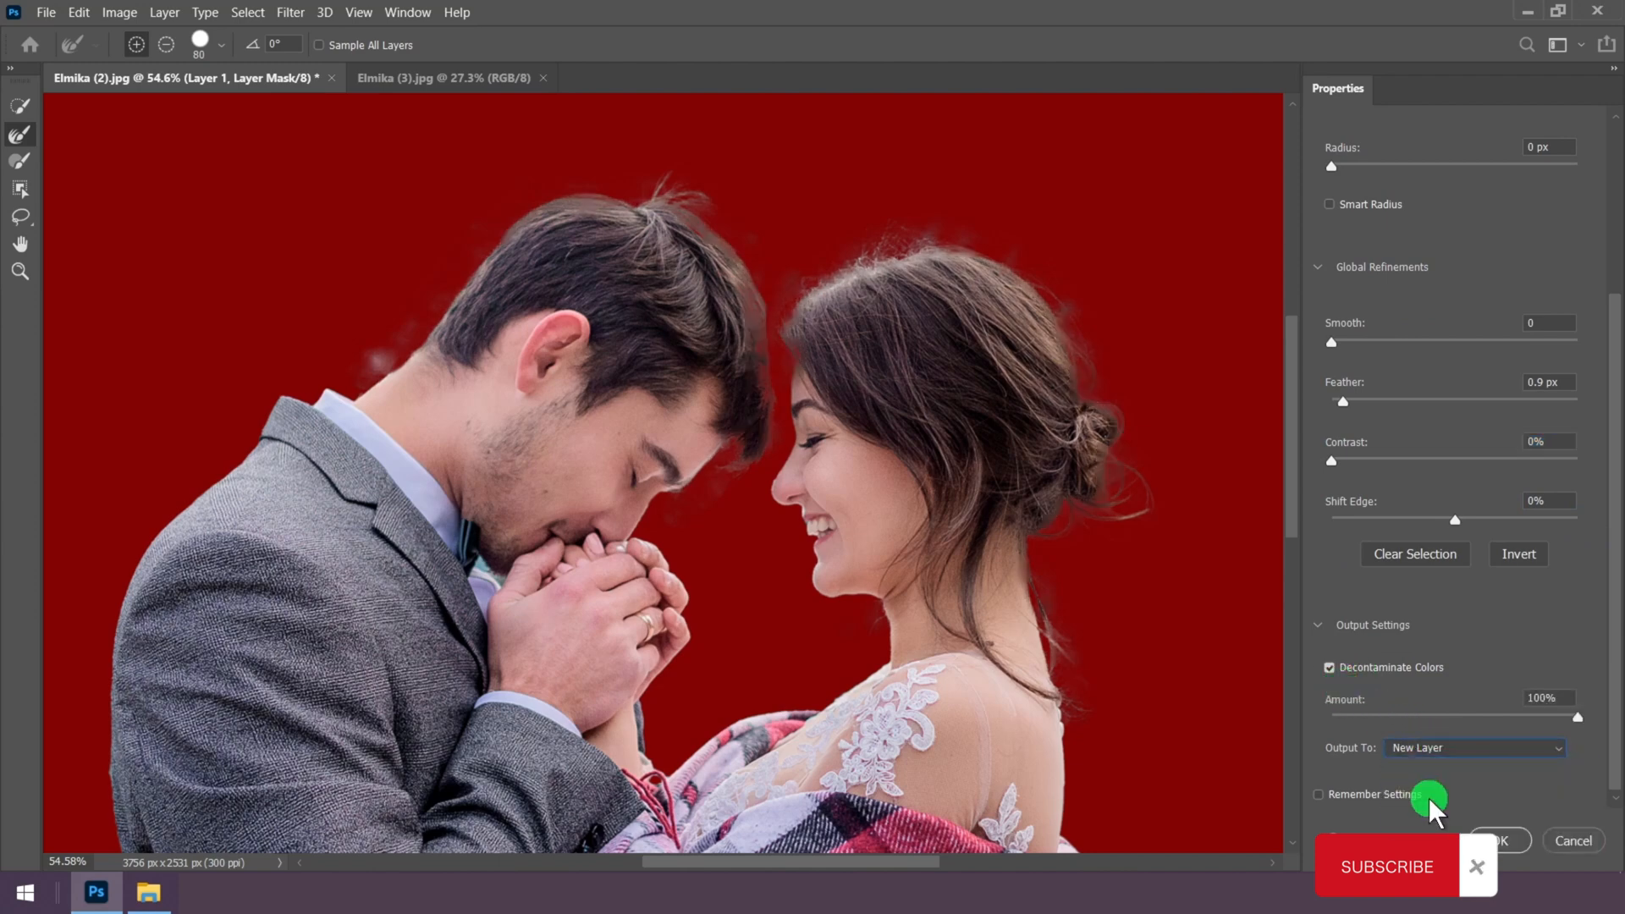
{"action": "left_click", "coordinate": [1504, 842]}
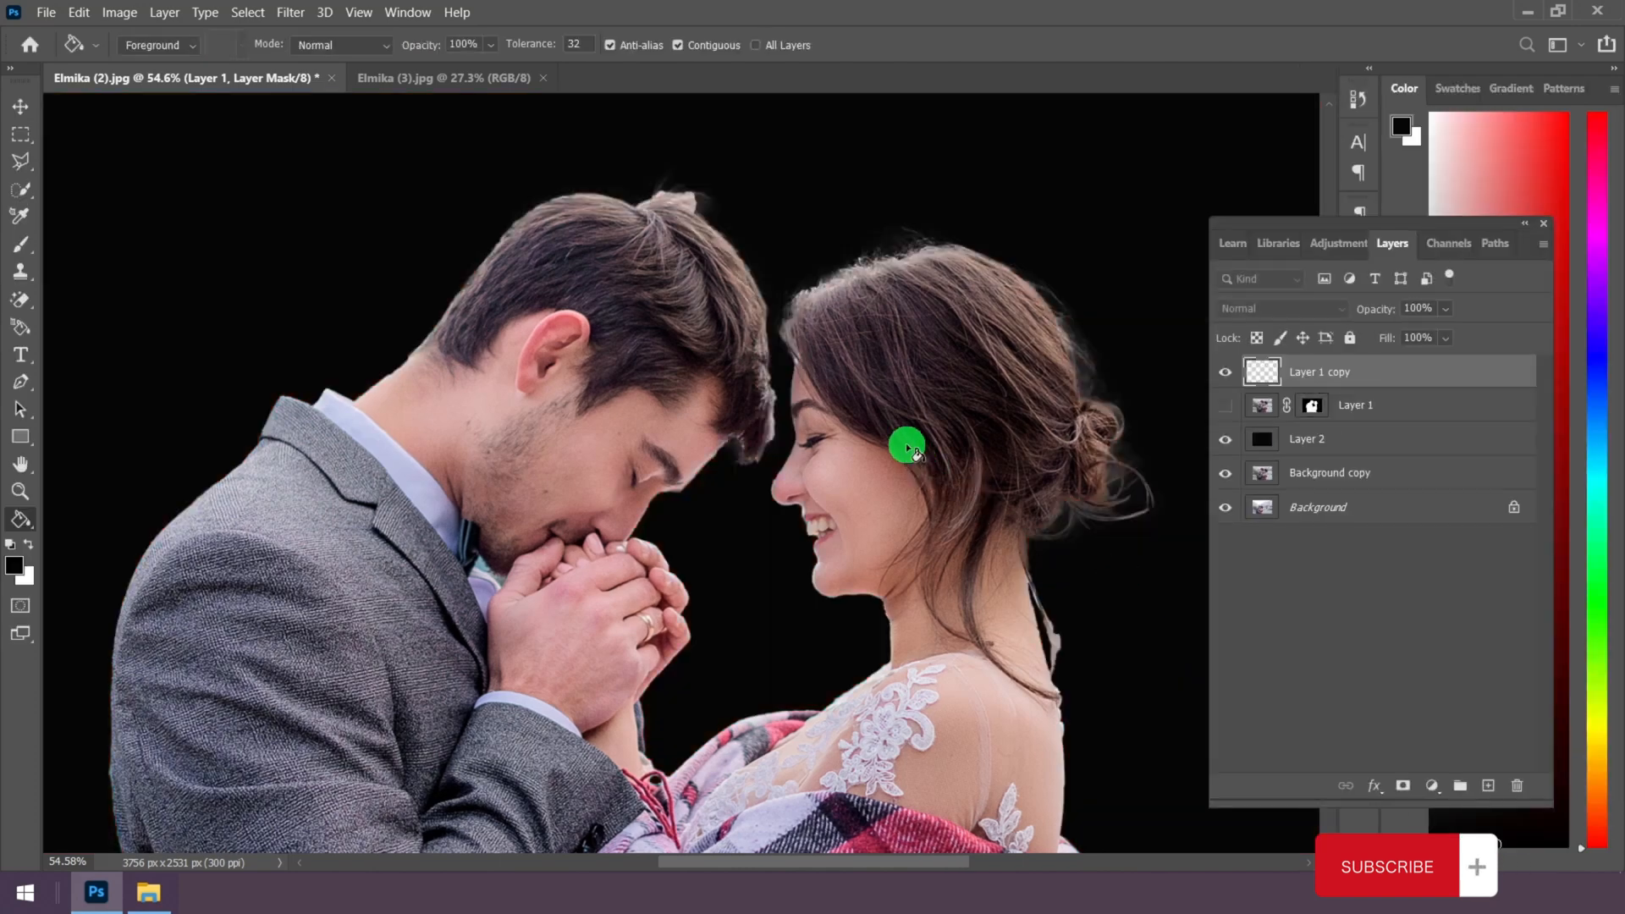
Step: Enlarge the new couple cutout proportionally to about 120.56% and centre it horizontally on the canvas
{"action": "key", "text": "ctrl+0"}
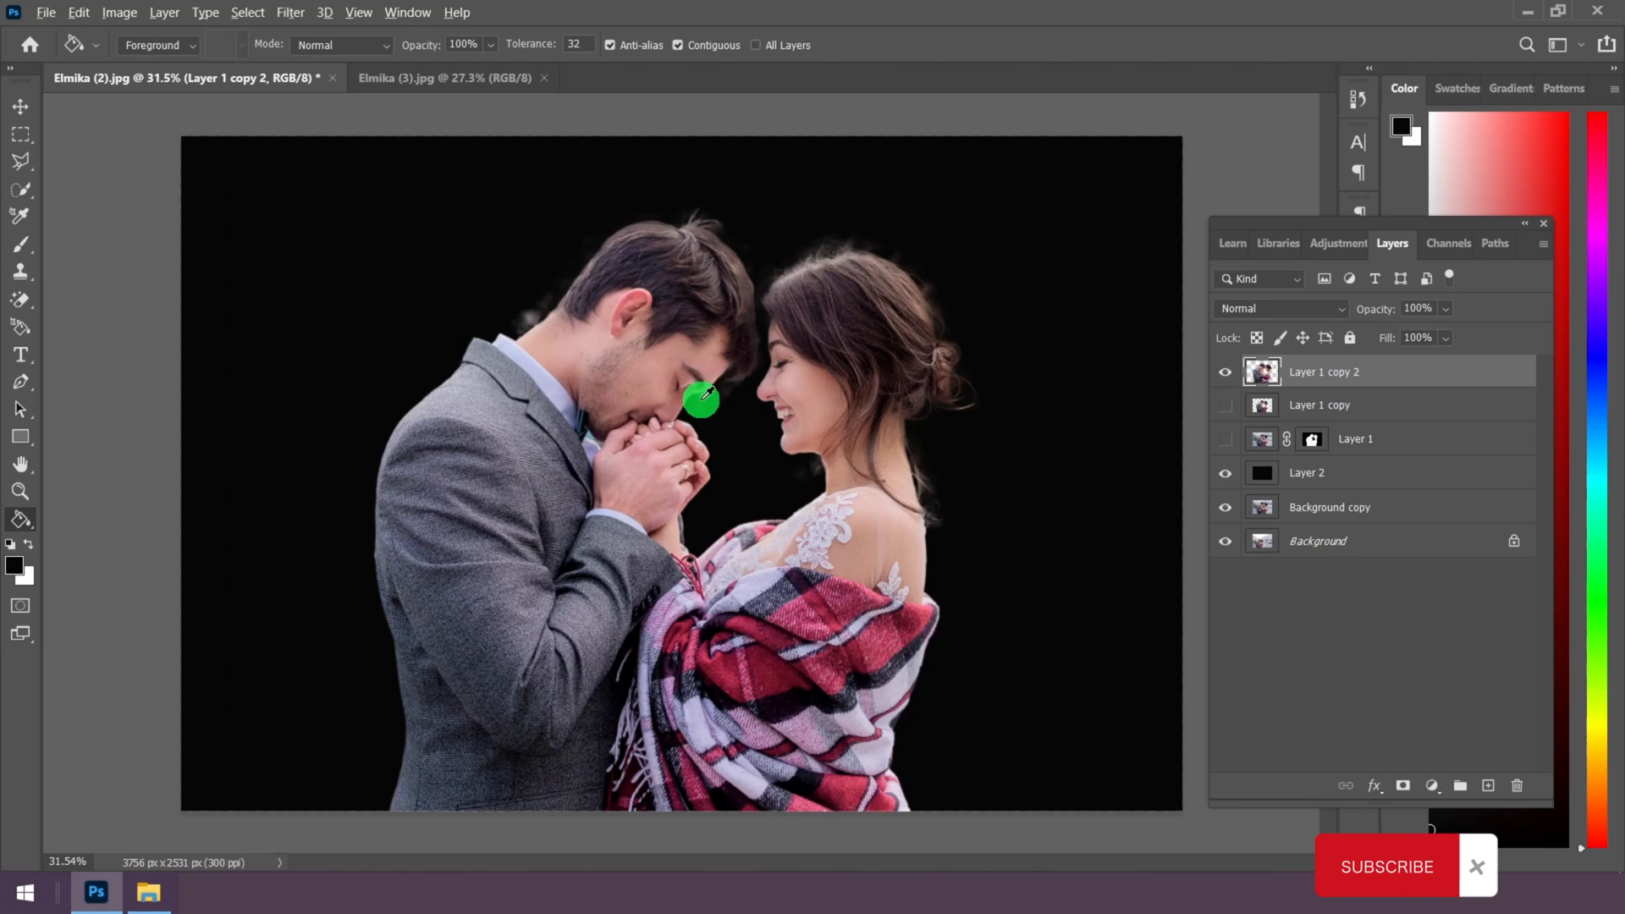
{"action": "scroll", "coordinate": [702, 401], "scroll_direction": "down", "scroll_amount": 4}
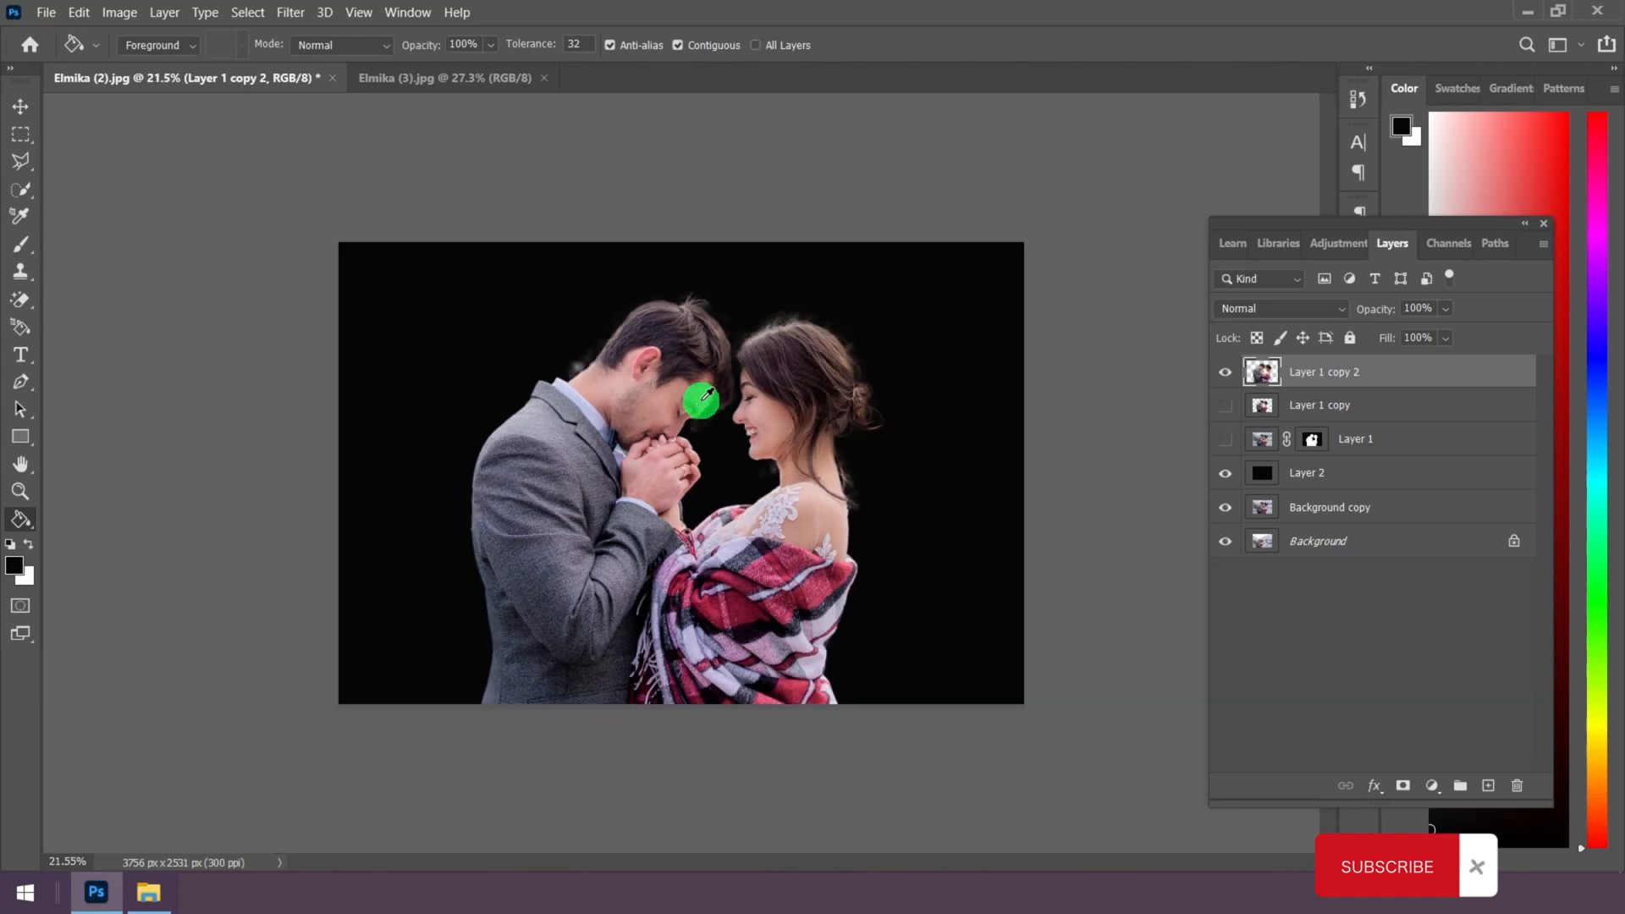
{"action": "left_click", "coordinate": [19, 107]}
{"action": "key", "text": "ctrl+t"}
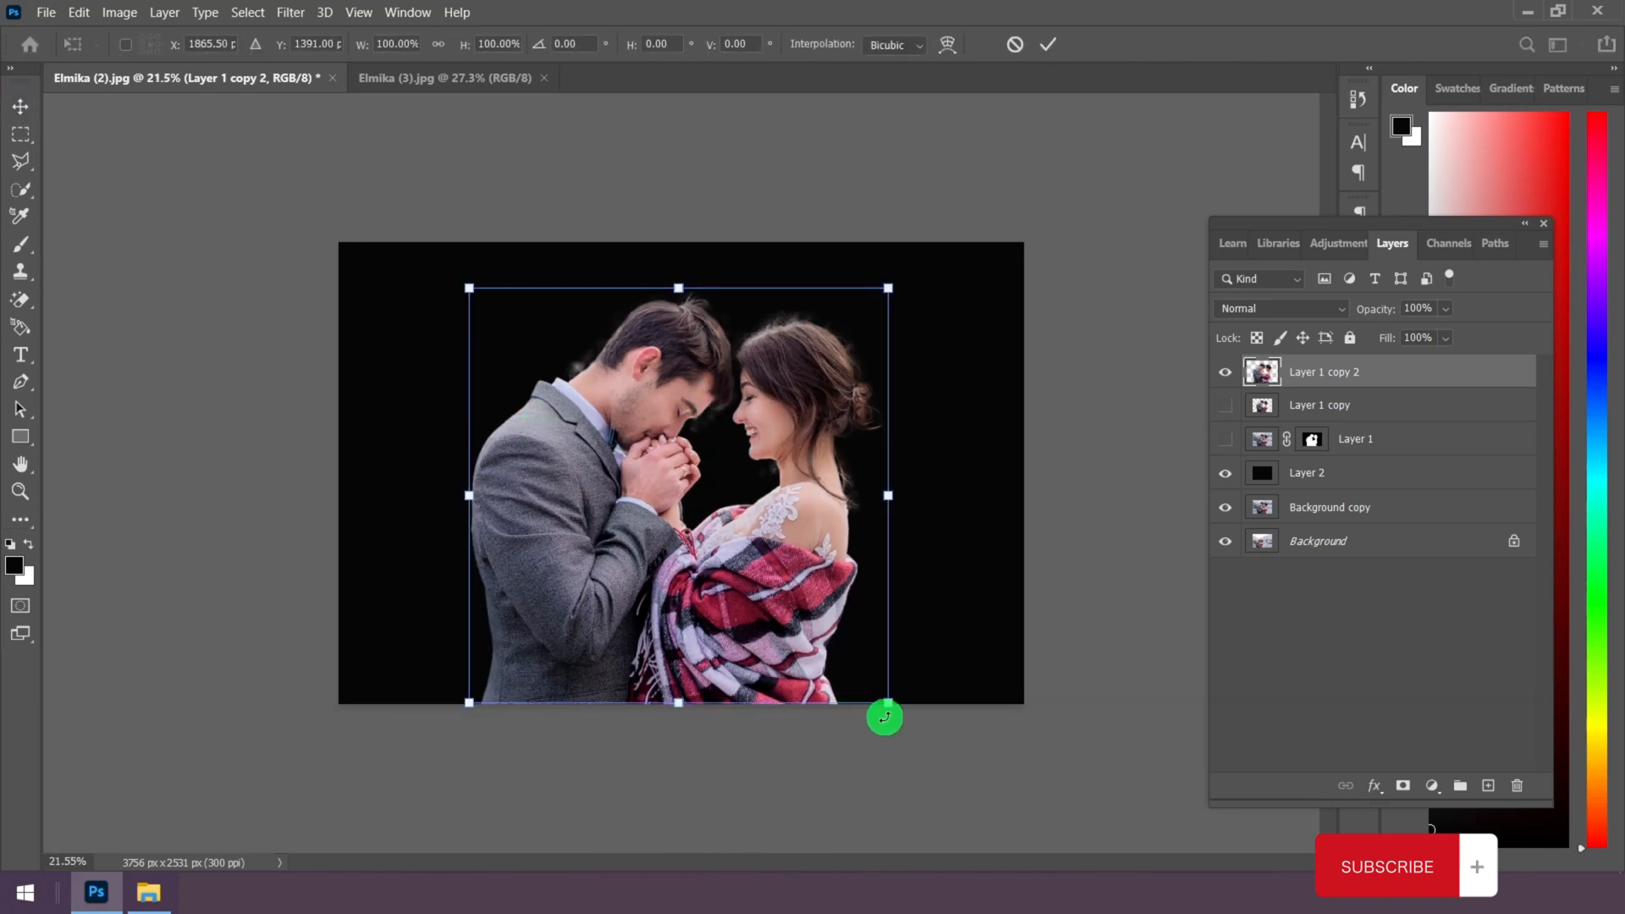
{"action": "left_click_drag", "start_coordinate": [886, 705], "coordinate": [933, 750]}
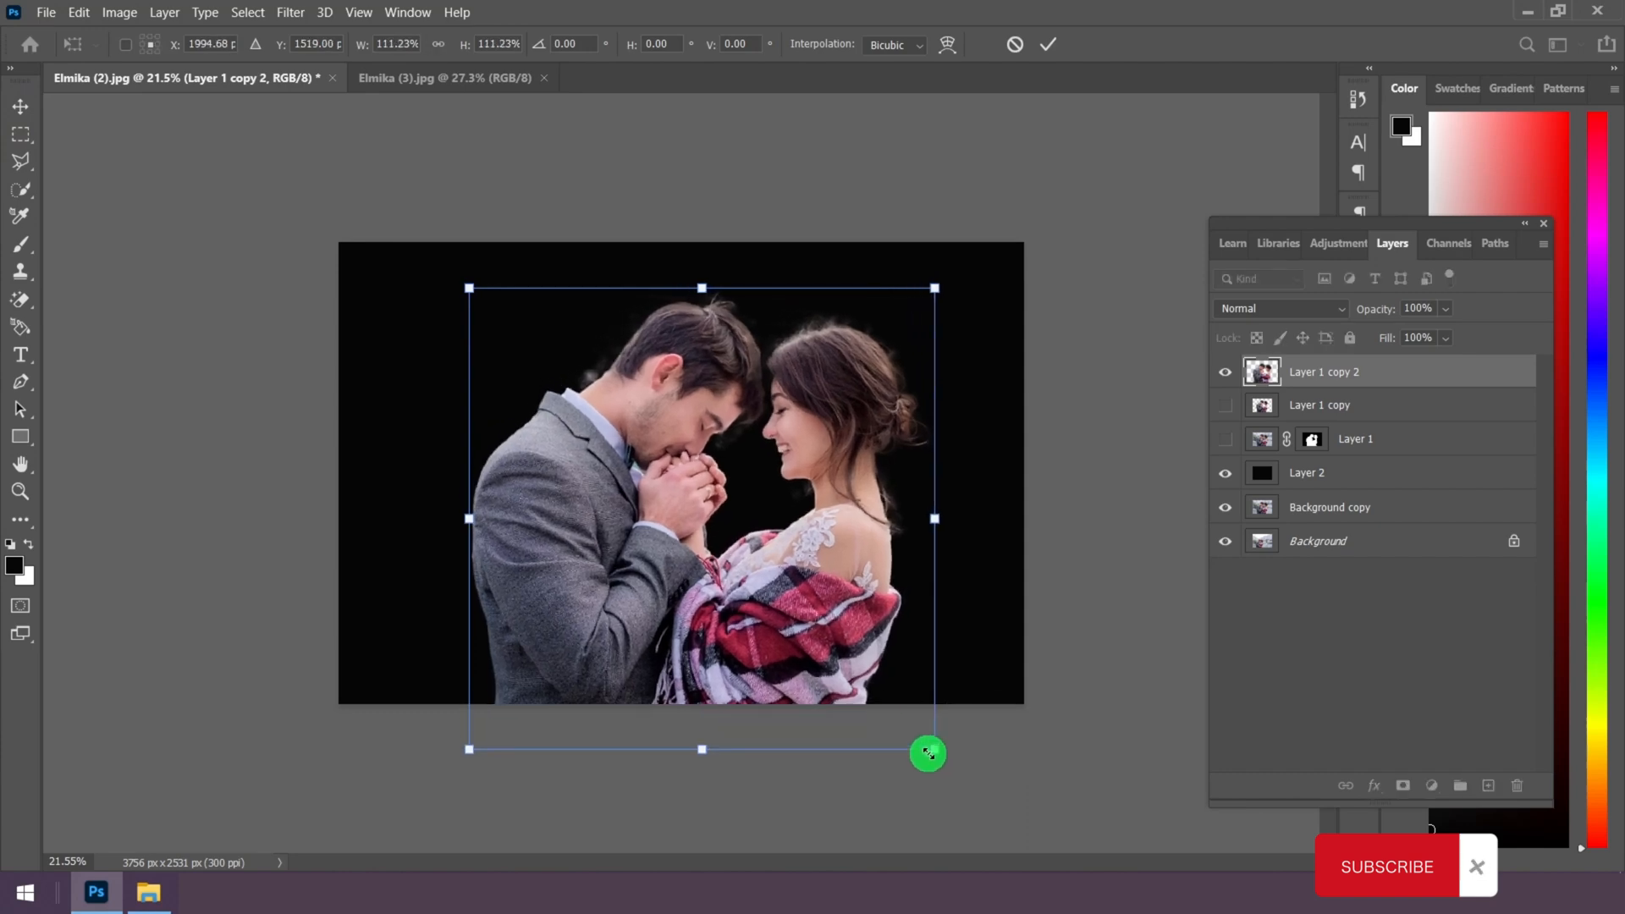
{"action": "left_click_drag", "start_coordinate": [469, 294], "coordinate": [420, 262]}
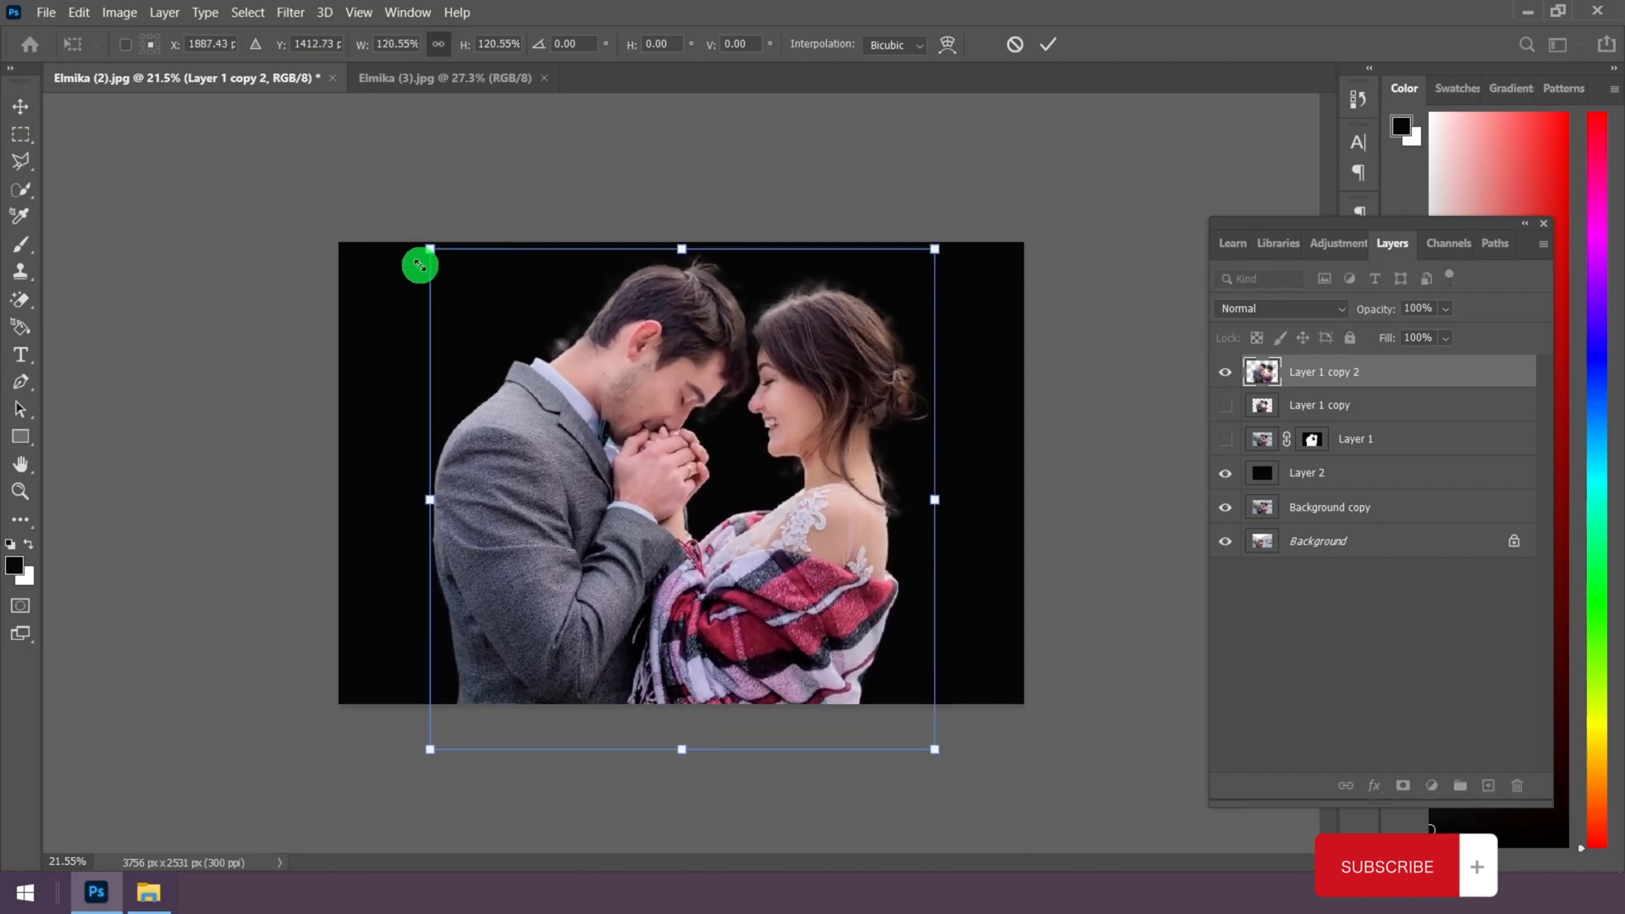
{"action": "left_click_drag", "start_coordinate": [657, 443], "coordinate": [805, 496]}
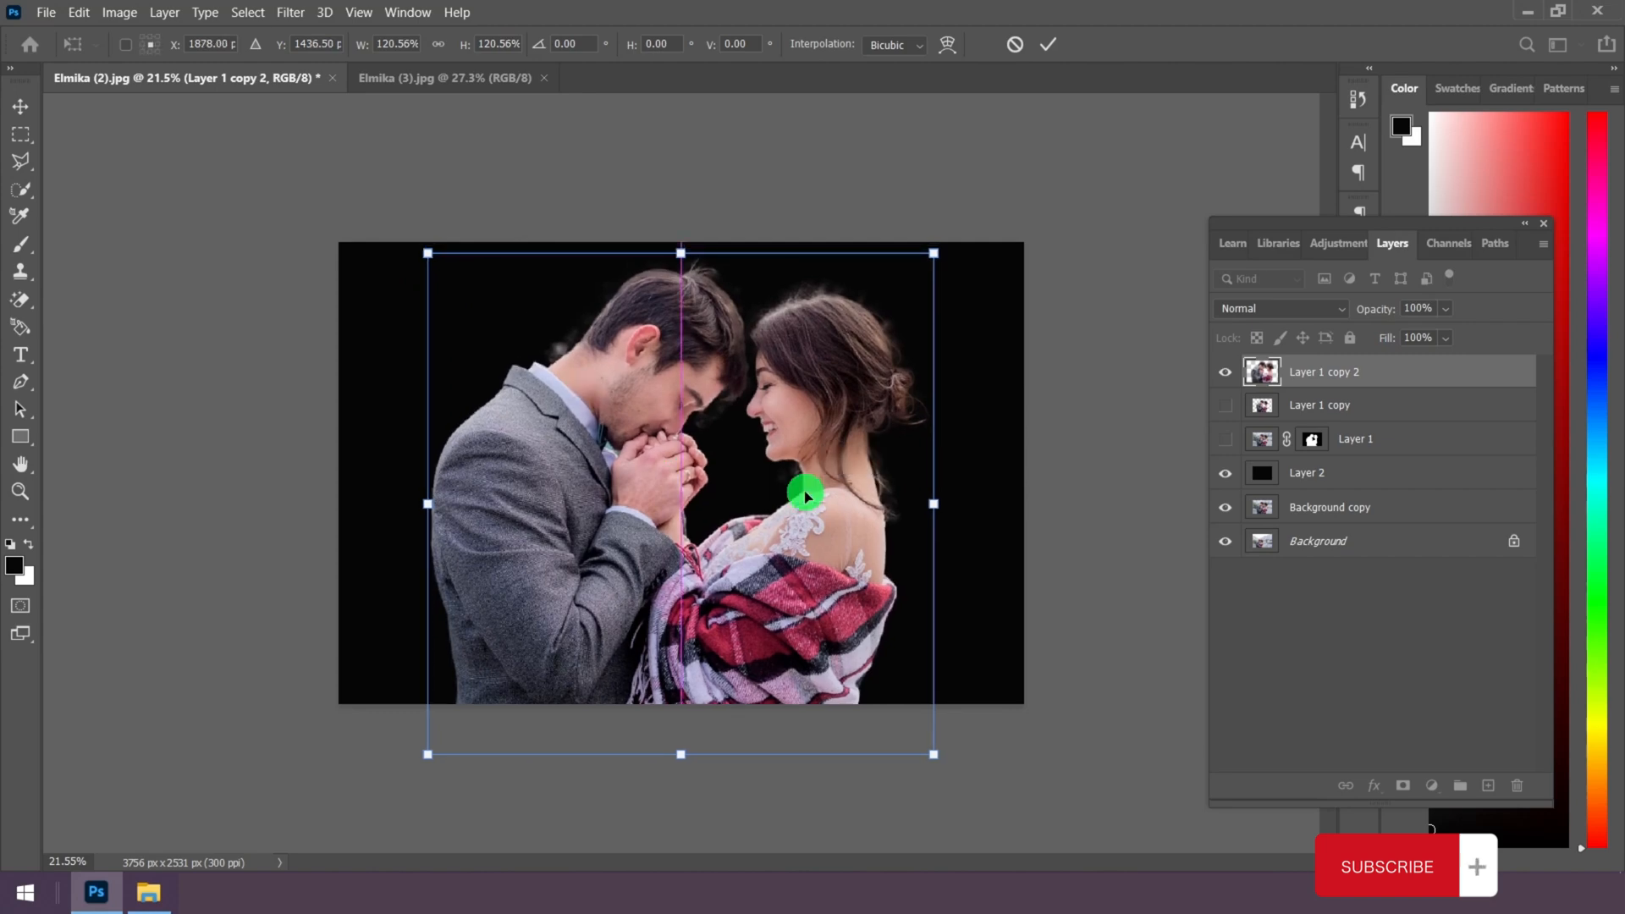
{"action": "left_click", "coordinate": [1048, 44]}
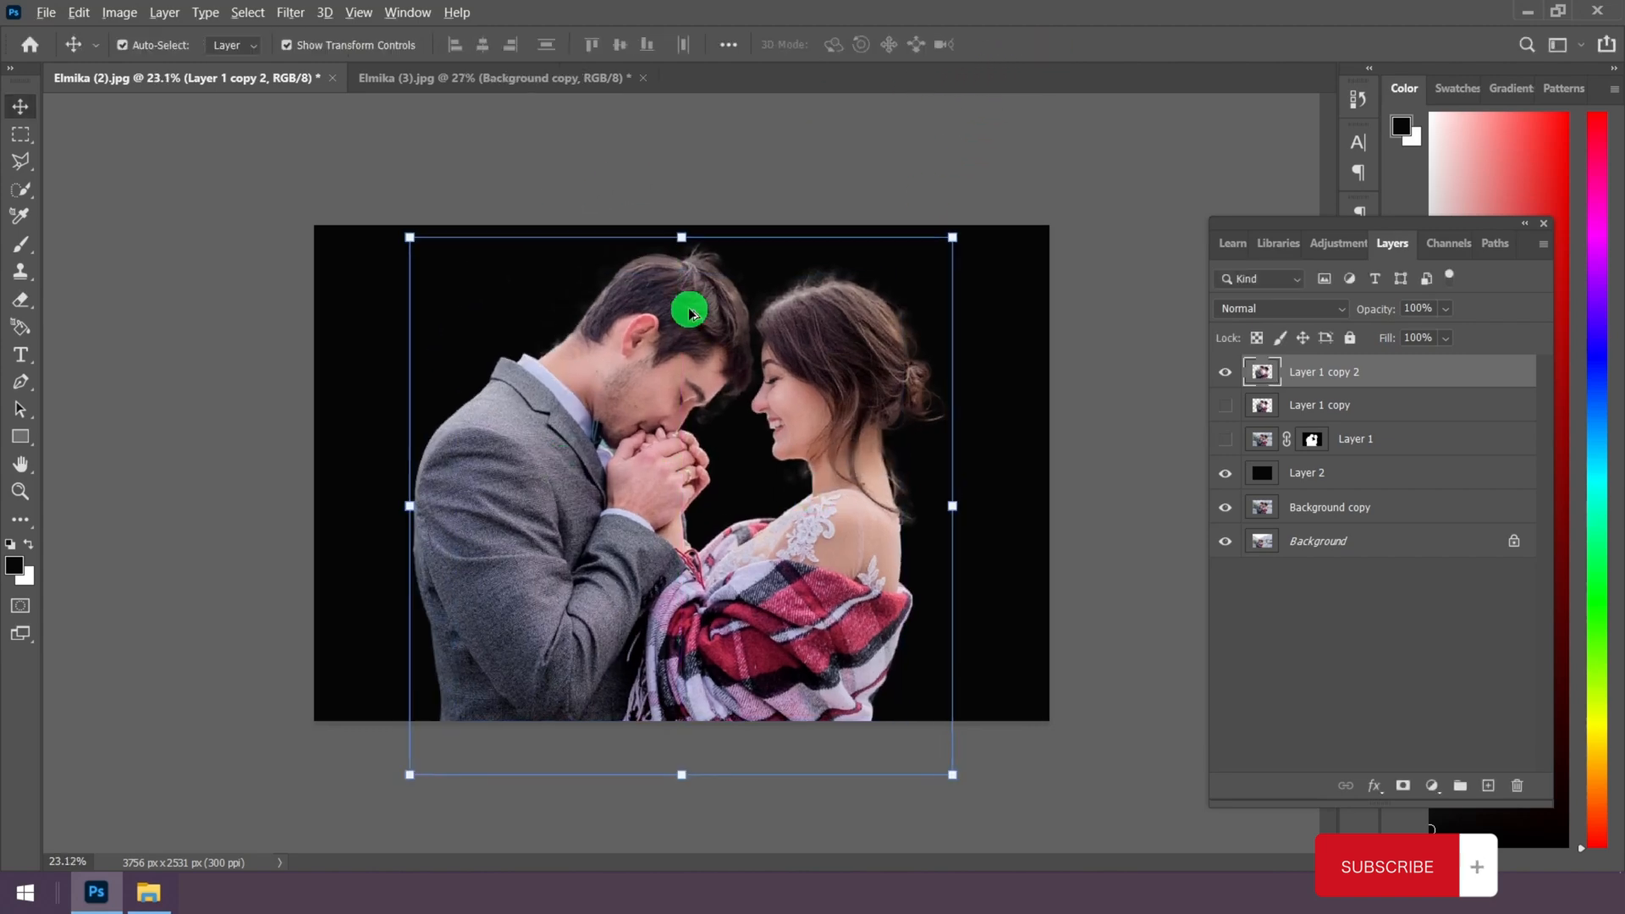
Step: Clear the faint fringe around the couple on Layer 1 copy 2 by deleting the inverse of the layer's own outline selection
{"action": "scroll", "coordinate": [690, 312], "scroll_direction": "up", "scroll_amount": 6}
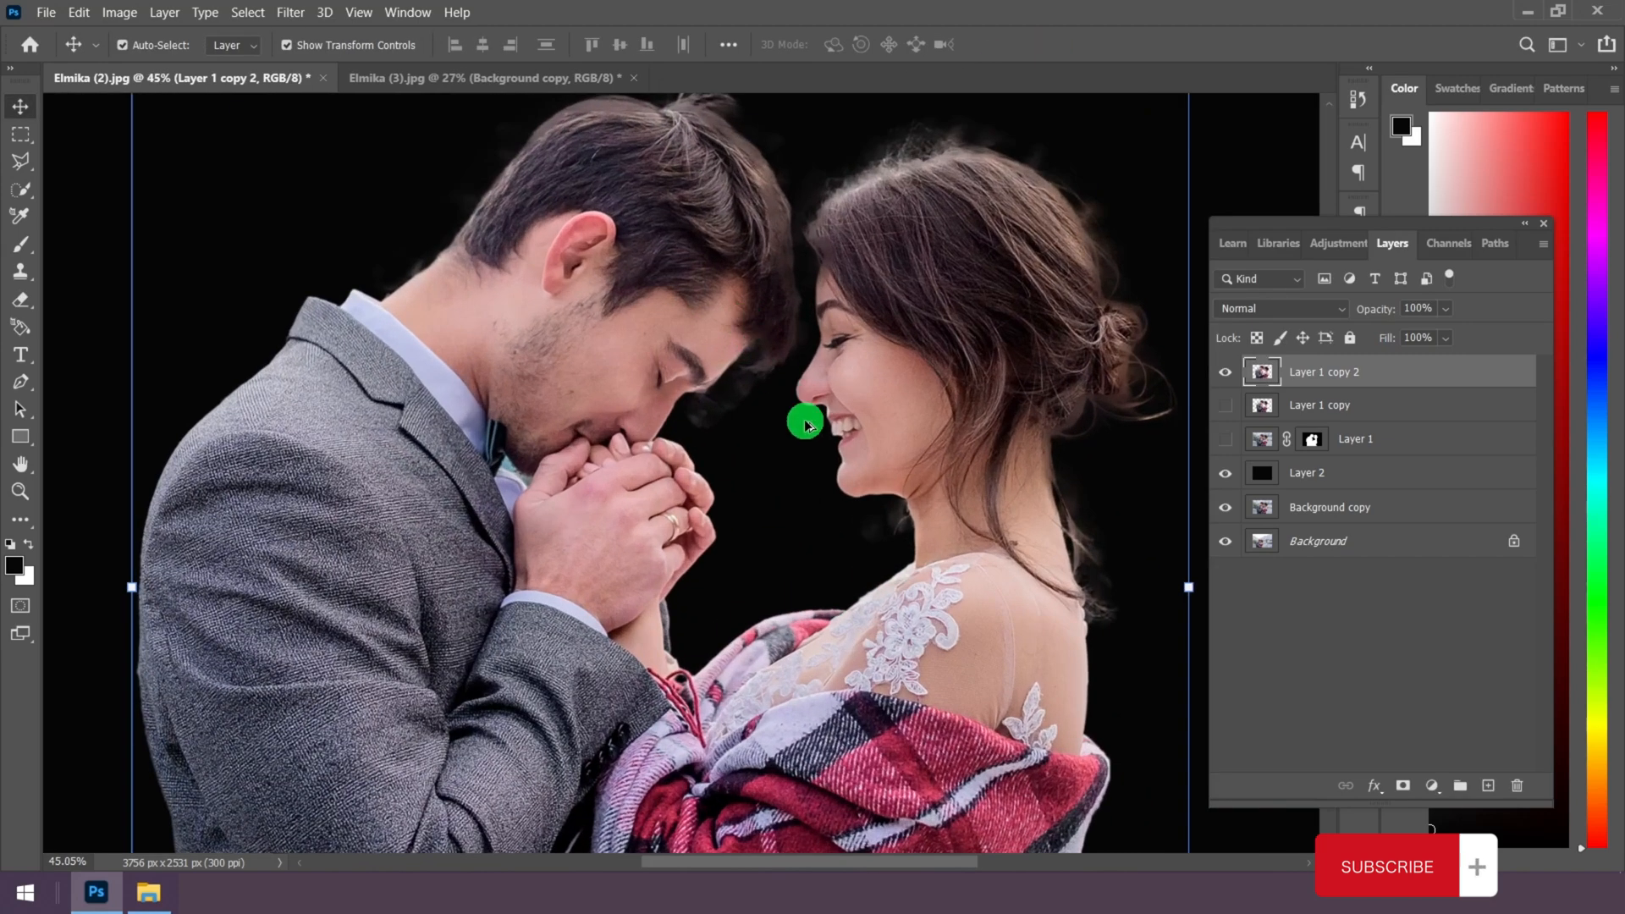
{"action": "scroll", "coordinate": [803, 420], "scroll_direction": "down", "scroll_amount": 5}
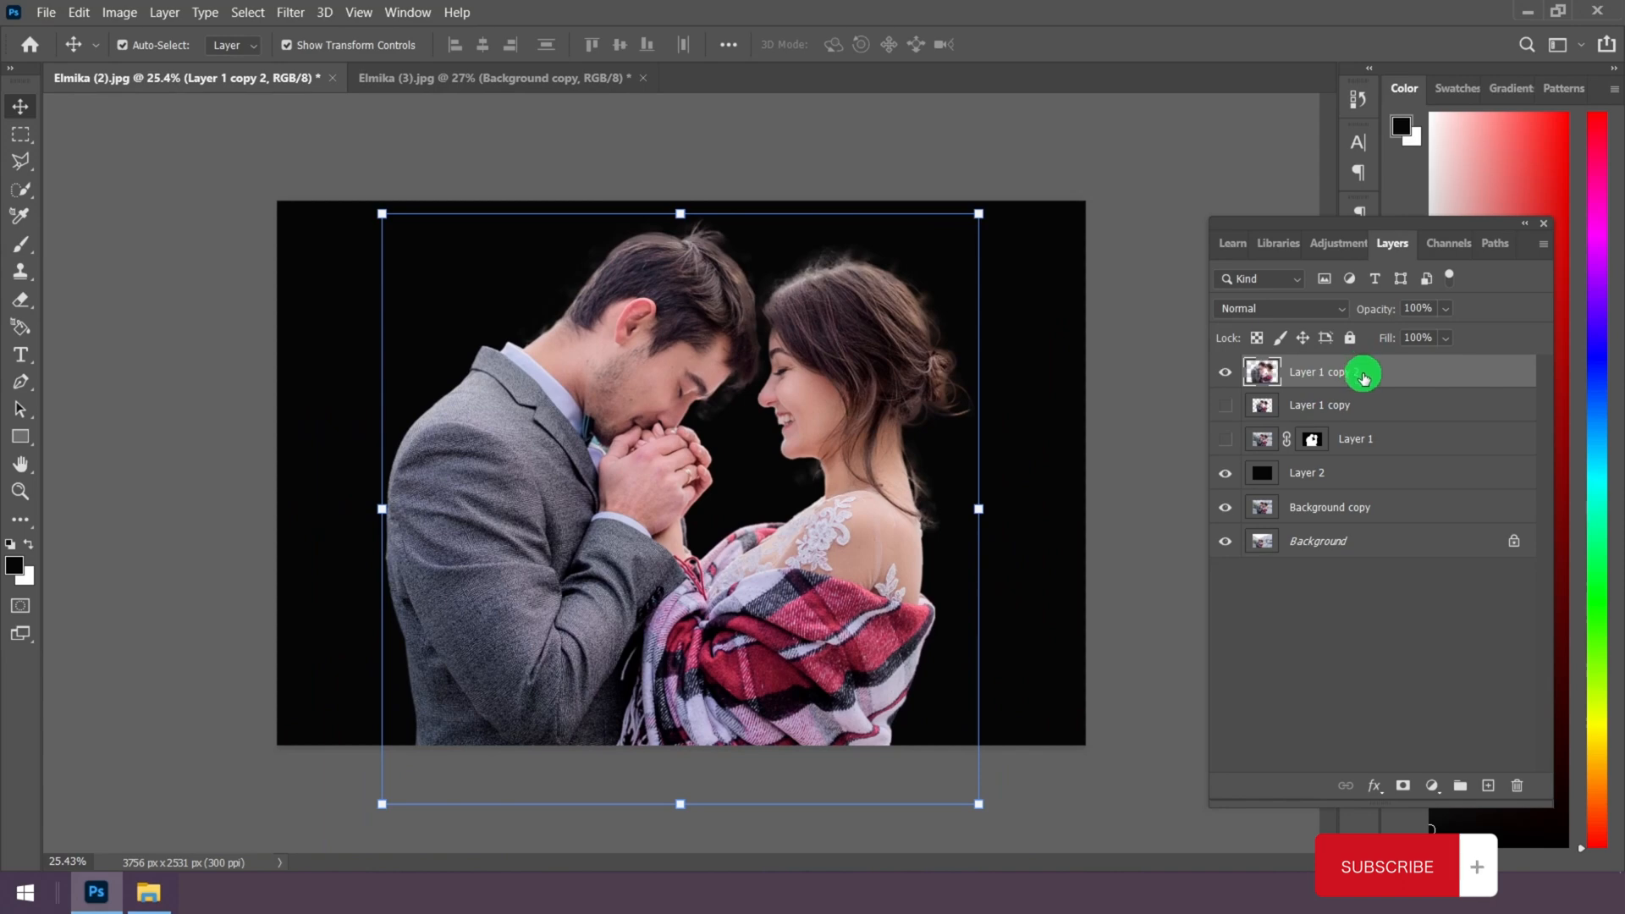
{"action": "left_click", "coordinate": [1267, 376], "text": "ctrl"}
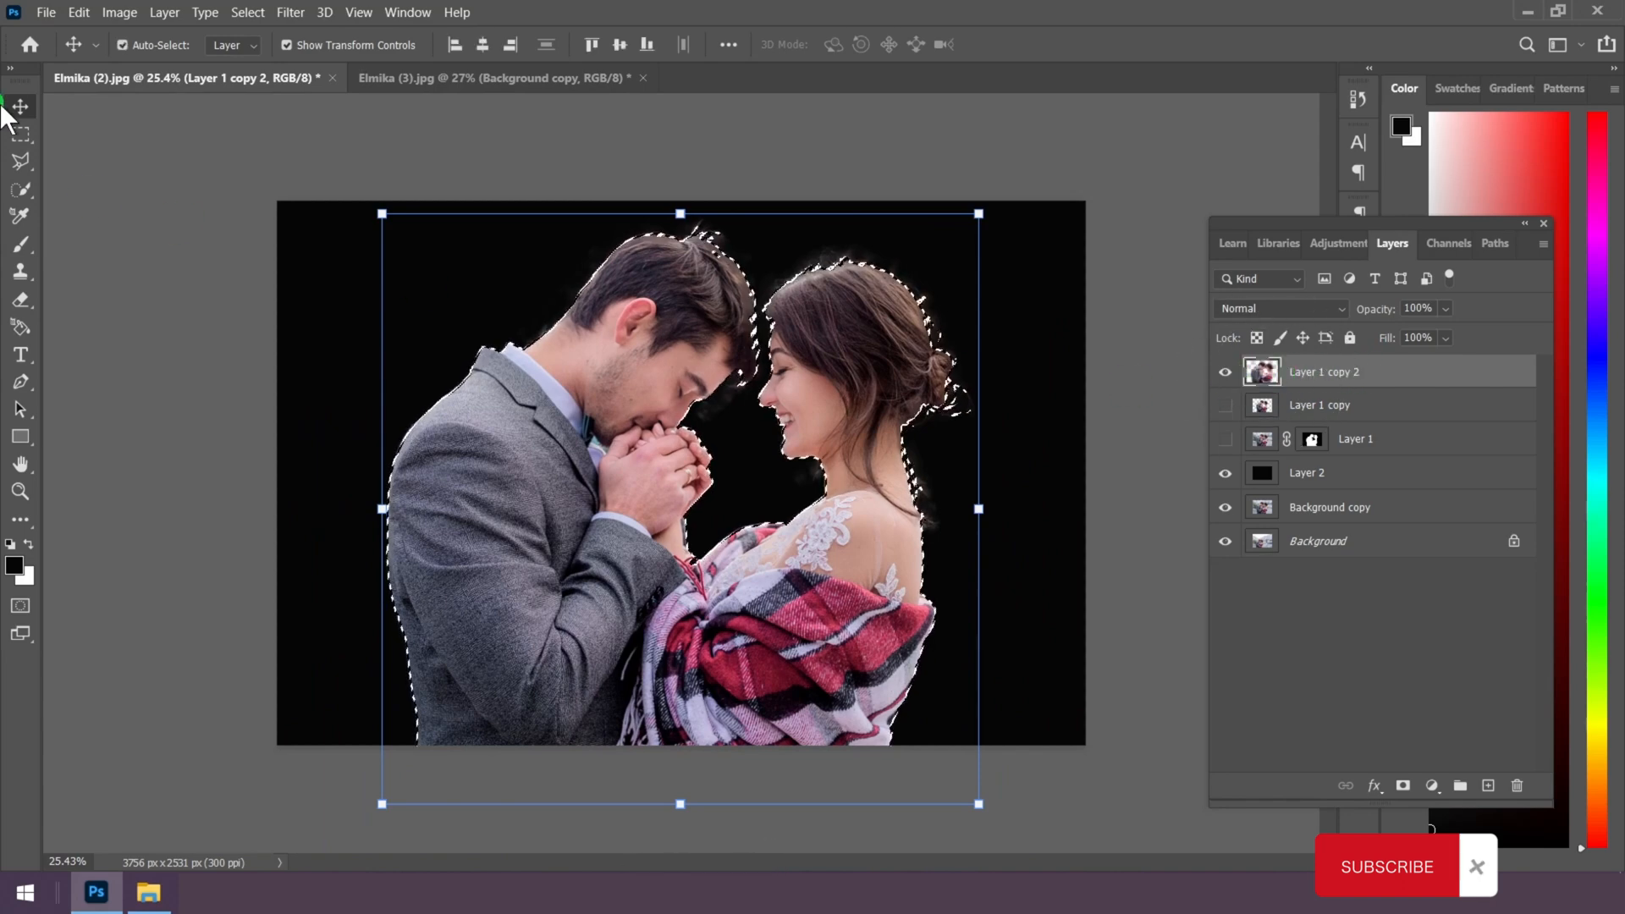
{"action": "left_click", "coordinate": [20, 133]}
{"action": "right_click", "coordinate": [602, 382]}
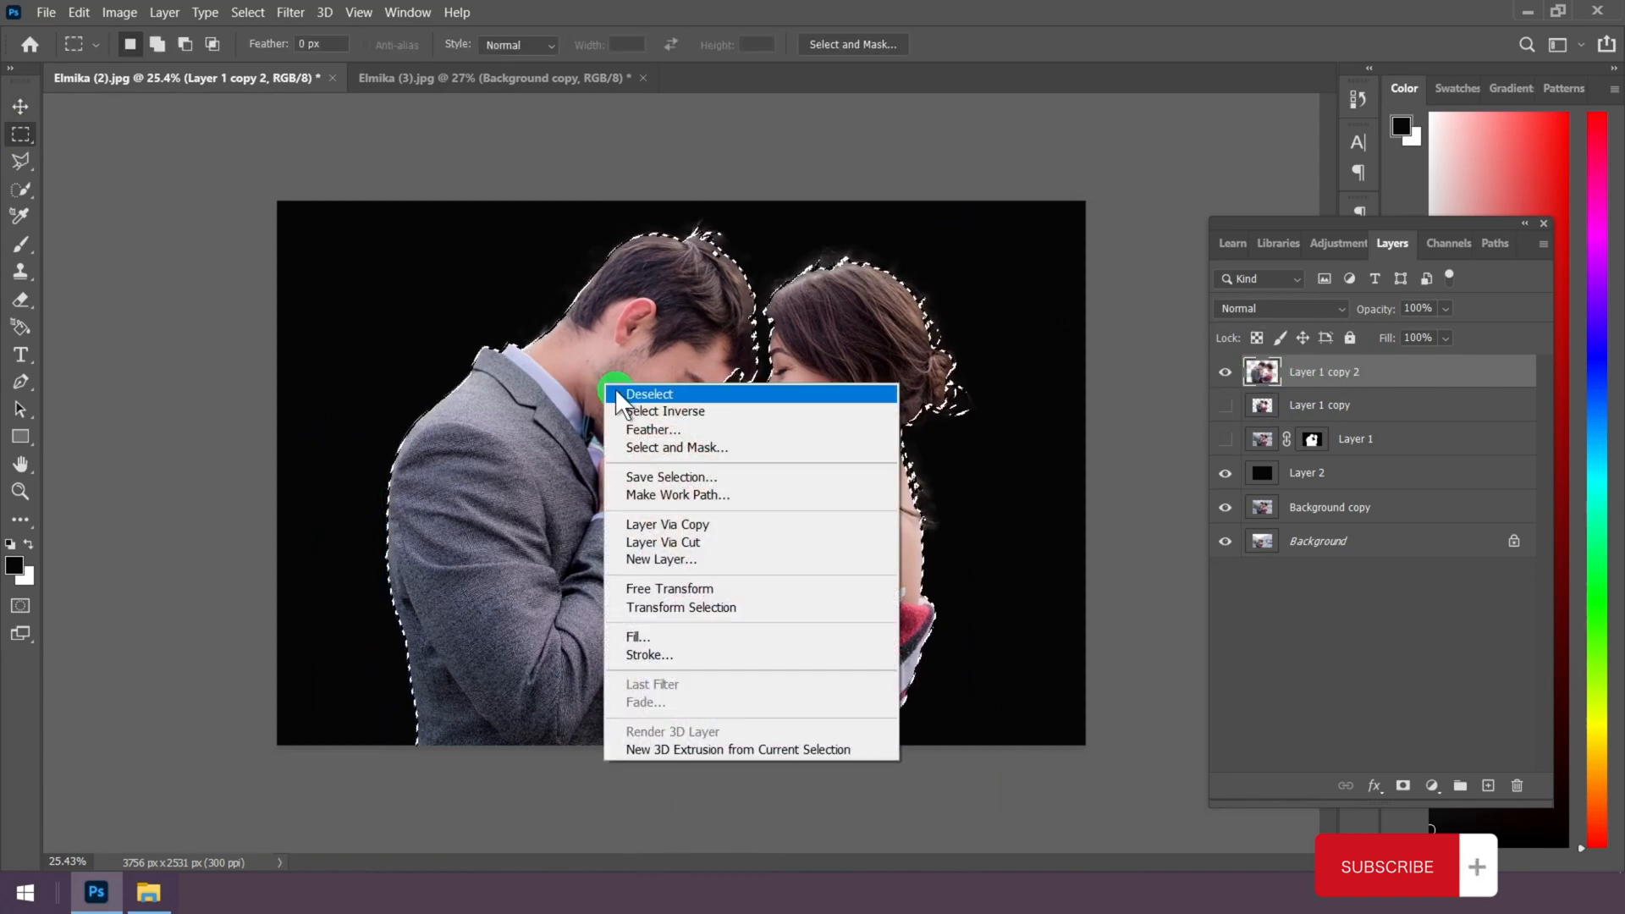
{"action": "left_click", "coordinate": [641, 410]}
{"action": "key", "text": "Delete"}
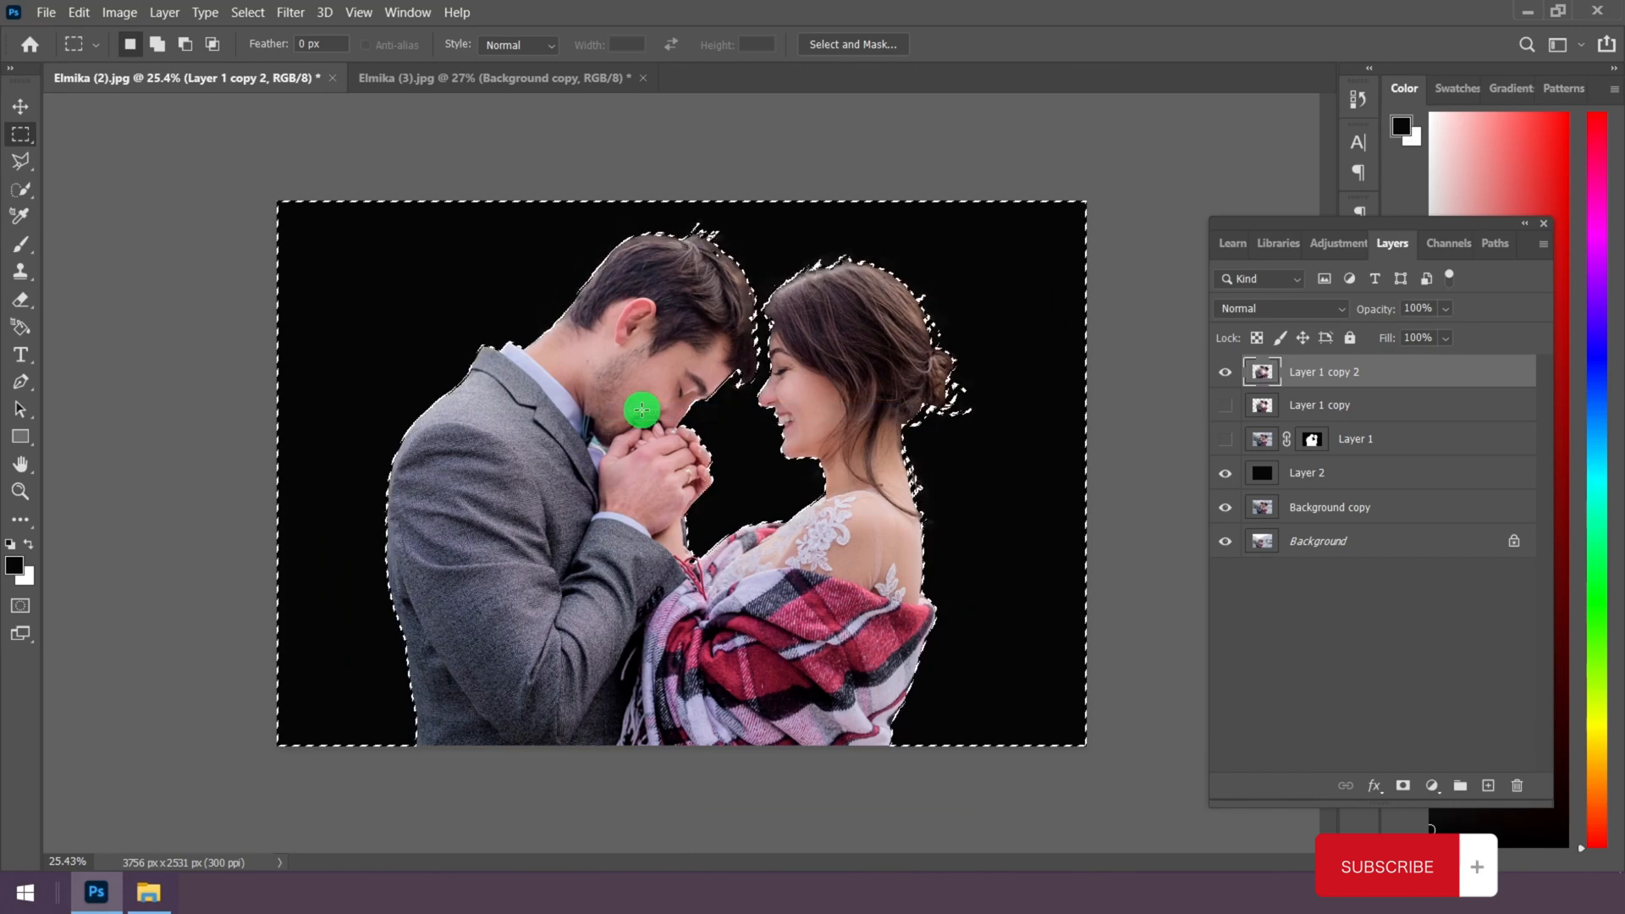
{"action": "right_click", "coordinate": [637, 364]}
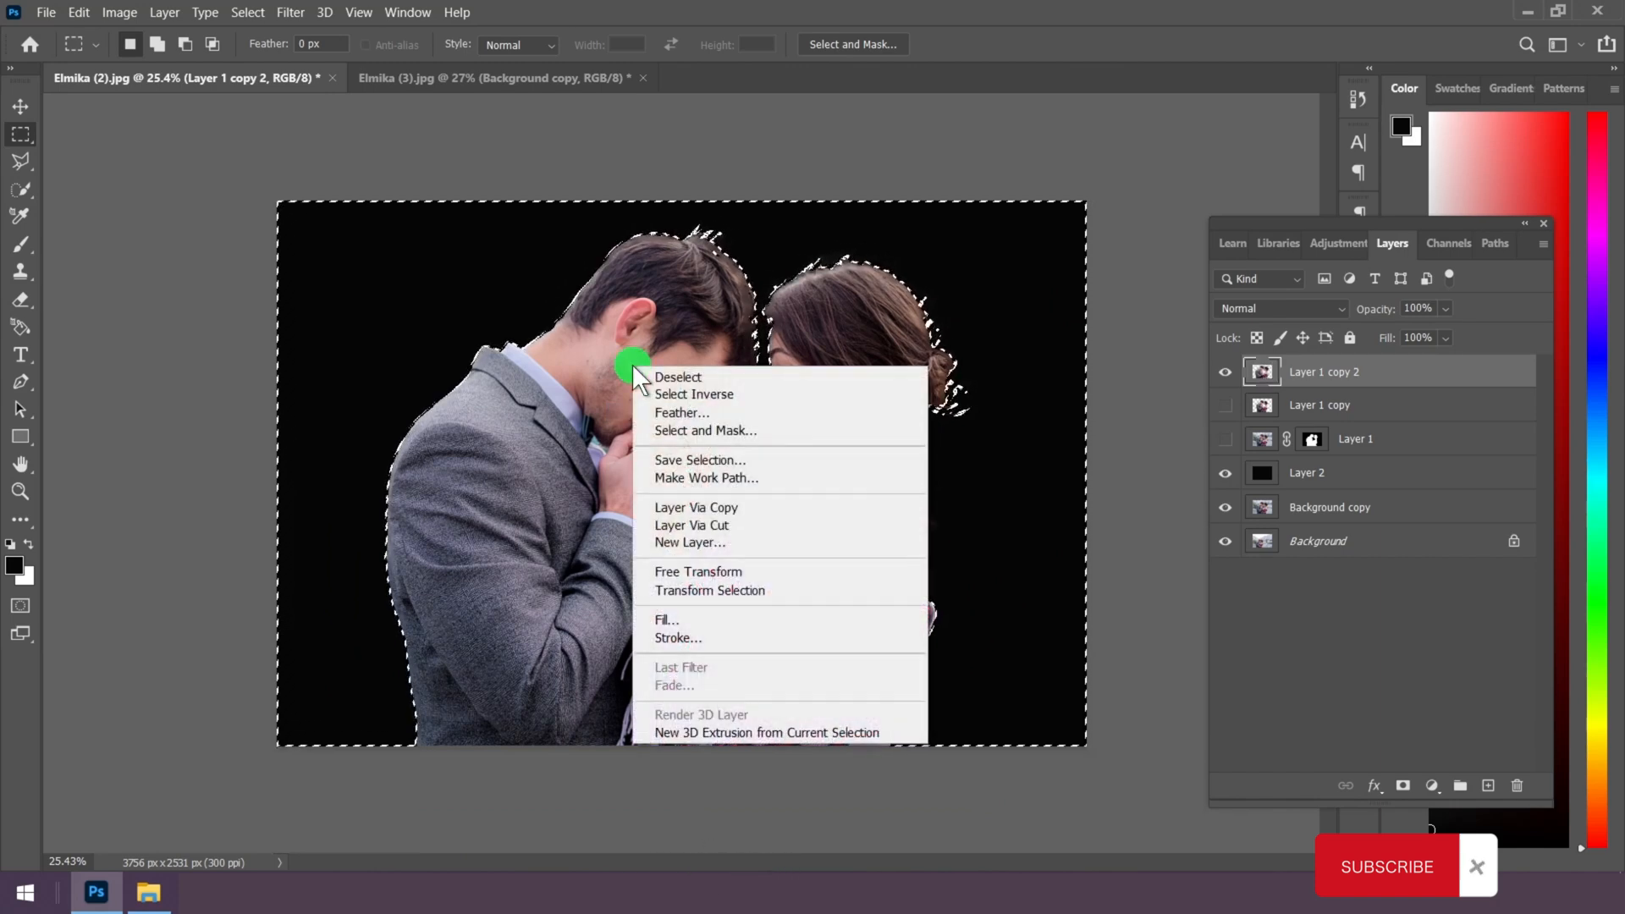
{"action": "left_click", "coordinate": [683, 377]}
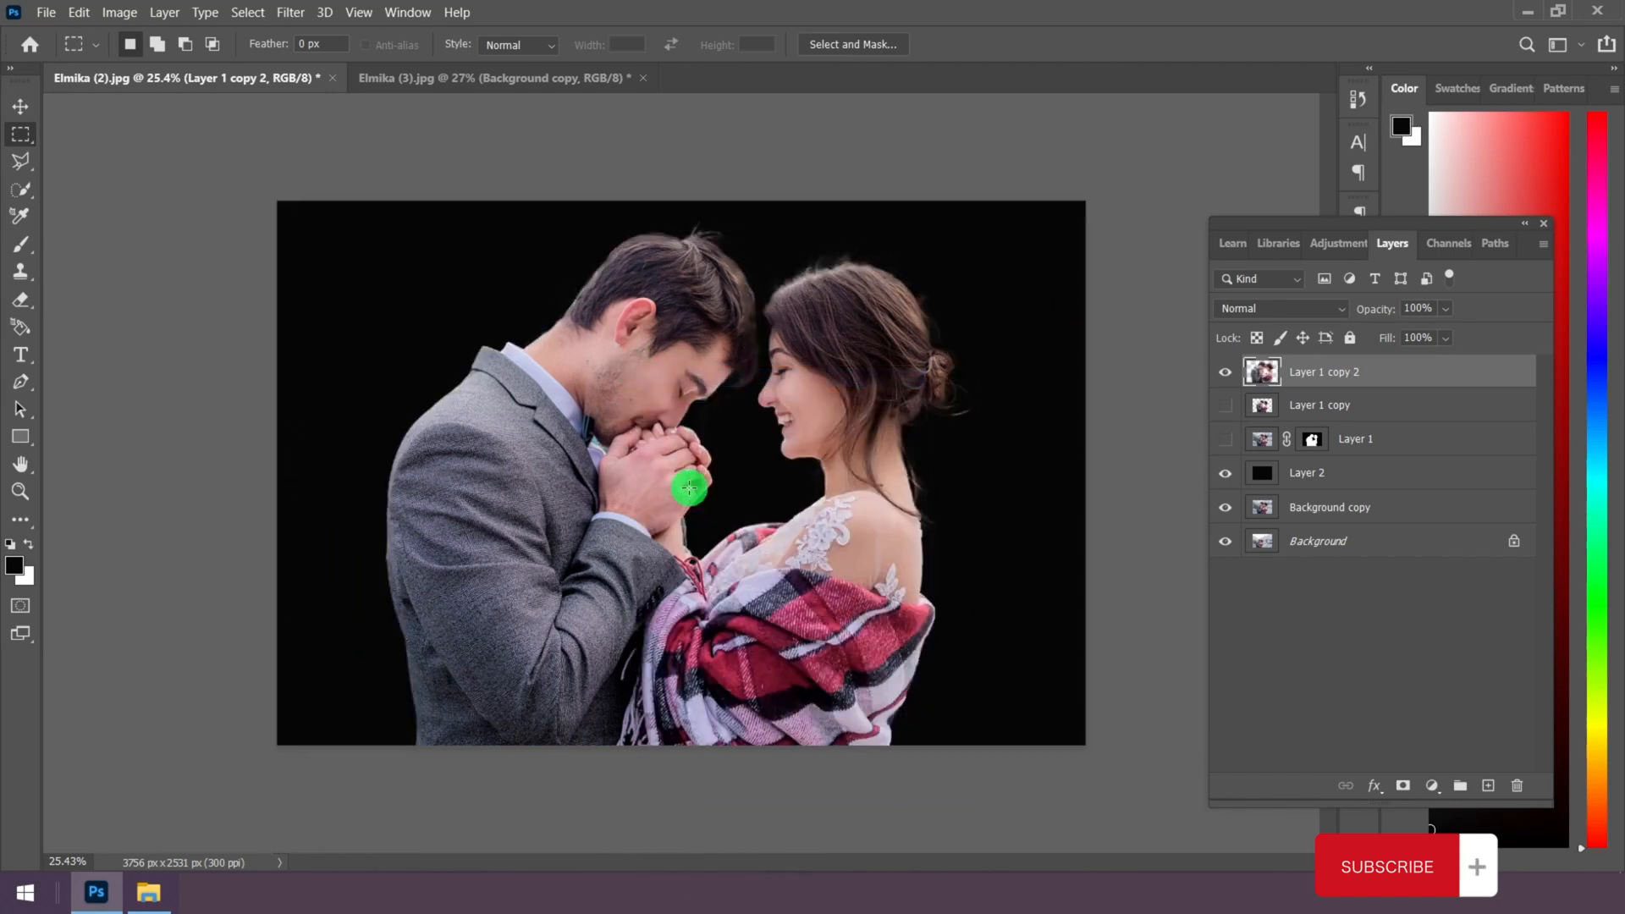
{"action": "scroll", "coordinate": [569, 232], "scroll_direction": "up", "scroll_amount": 6}
{"action": "scroll", "coordinate": [562, 400], "scroll_direction": "down", "scroll_amount": 4}
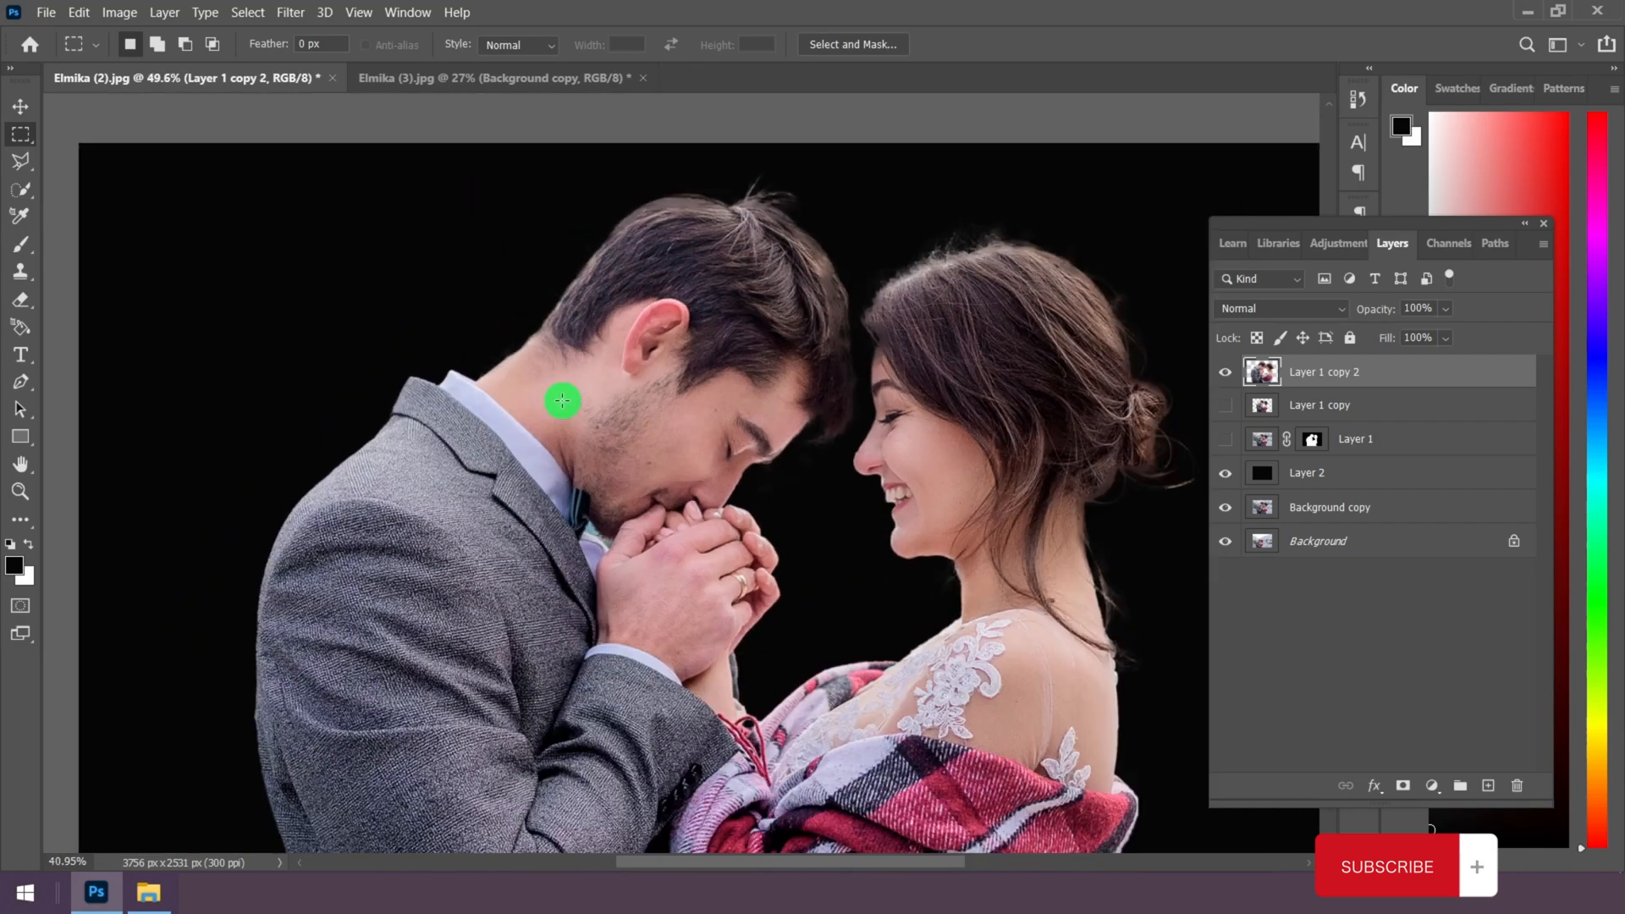
{"action": "scroll", "coordinate": [726, 472], "scroll_direction": "down", "scroll_amount": 3}
Step: Duplicate the Background layer of the mountain lake photo in Elmika (3).jpg
{"action": "key", "text": "v"}
{"action": "scroll", "coordinate": [820, 609], "scroll_direction": "up", "scroll_amount": 1}
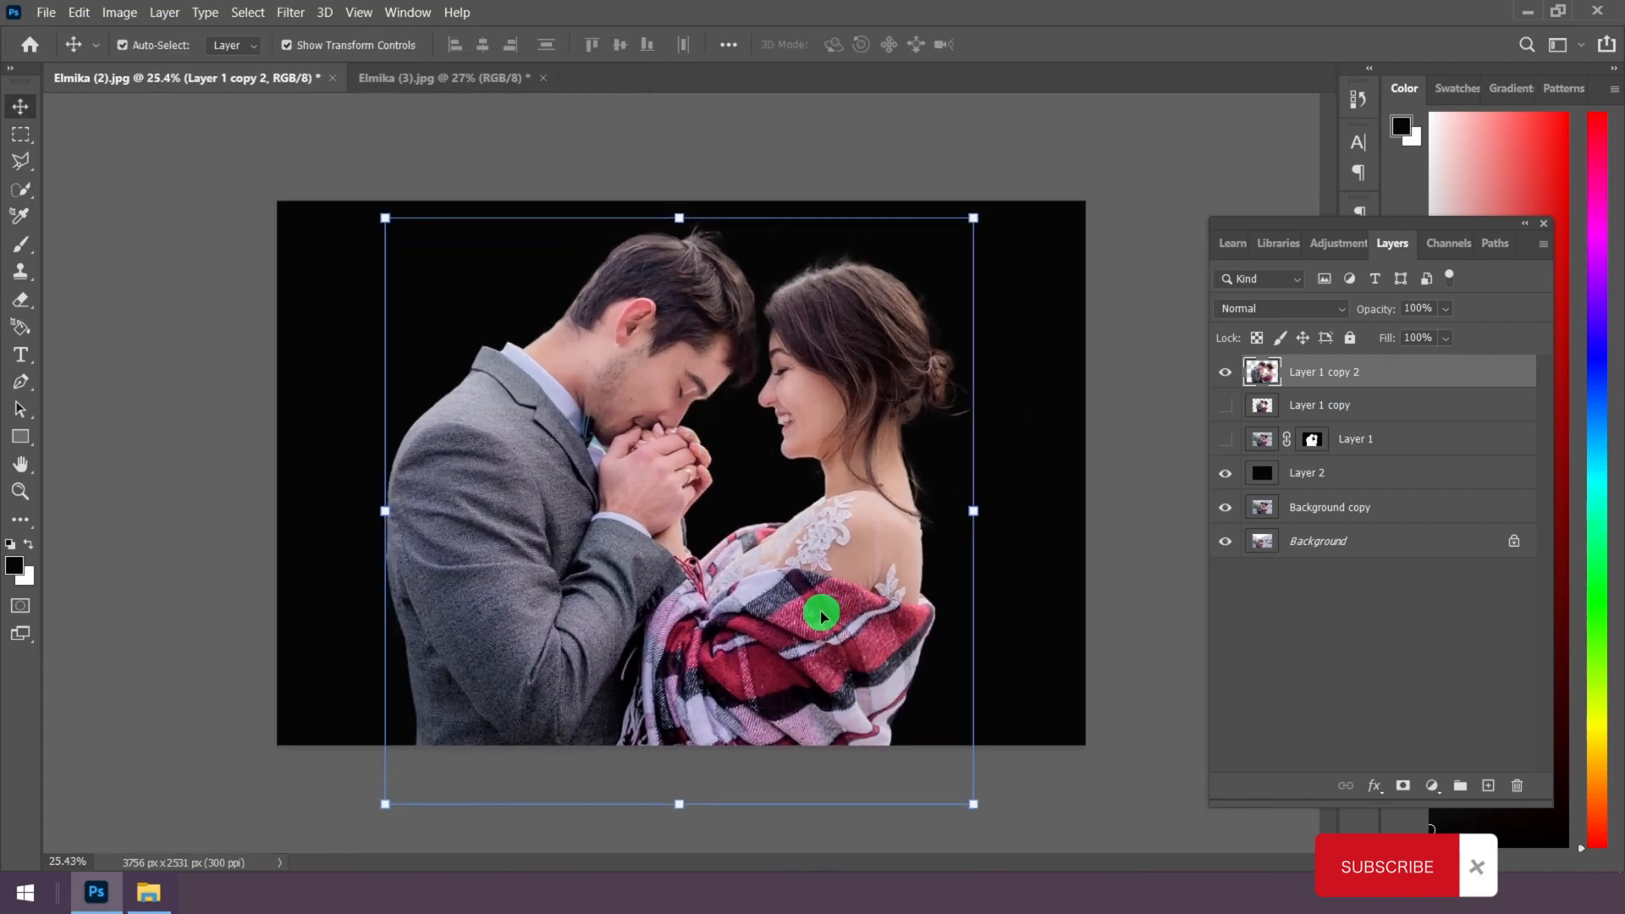
{"action": "left_click", "coordinate": [416, 76]}
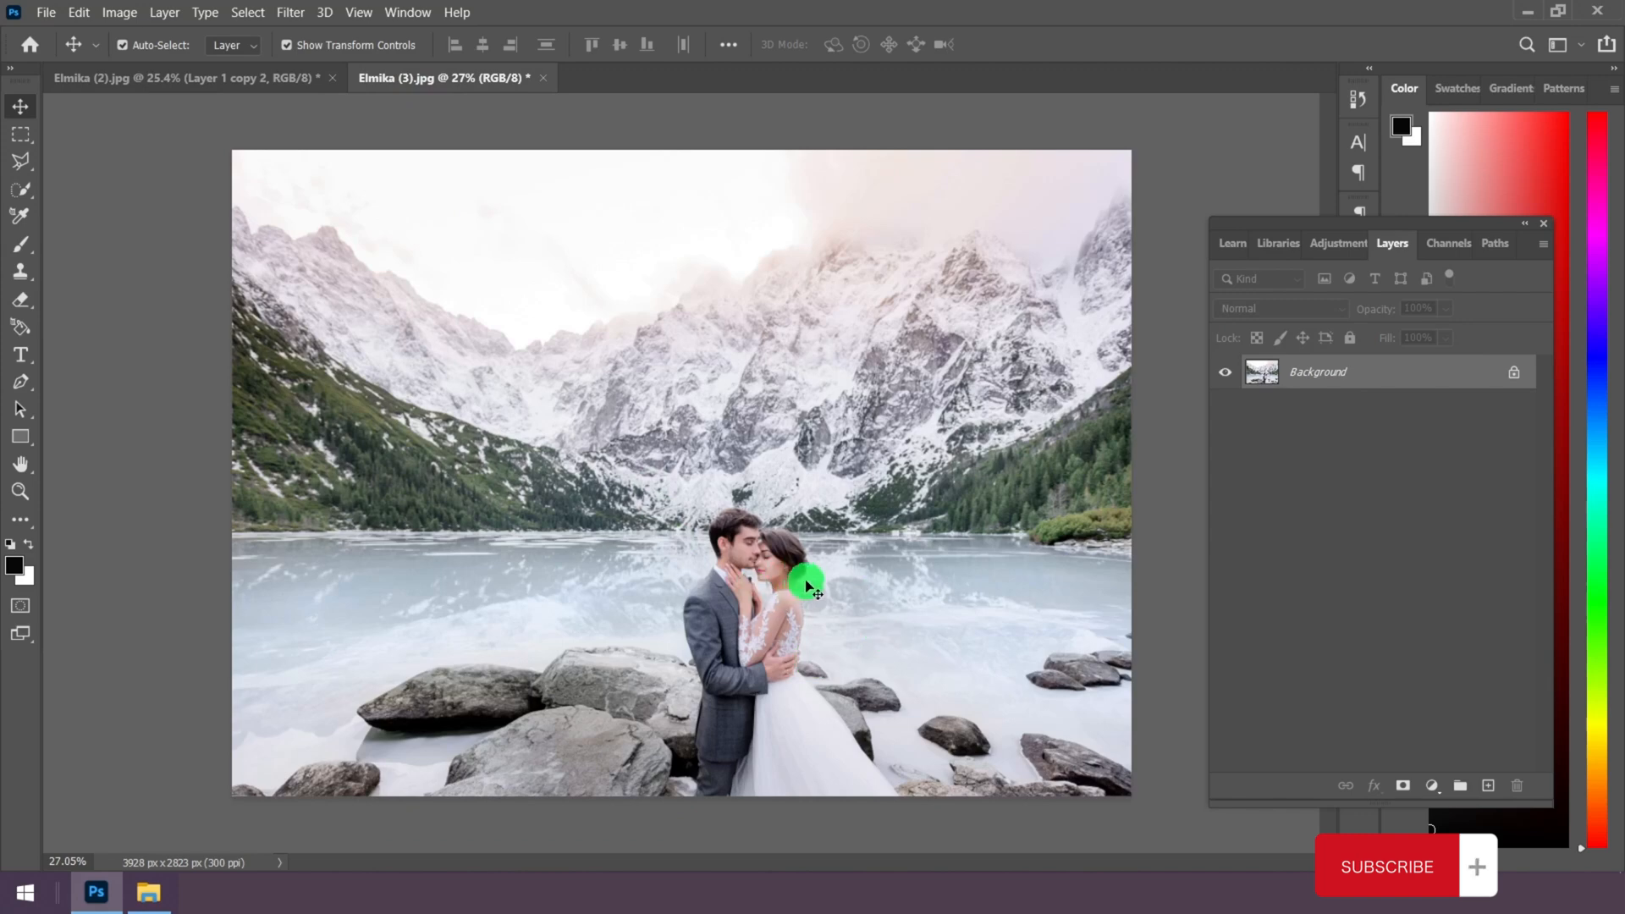
{"action": "right_click", "coordinate": [1371, 375]}
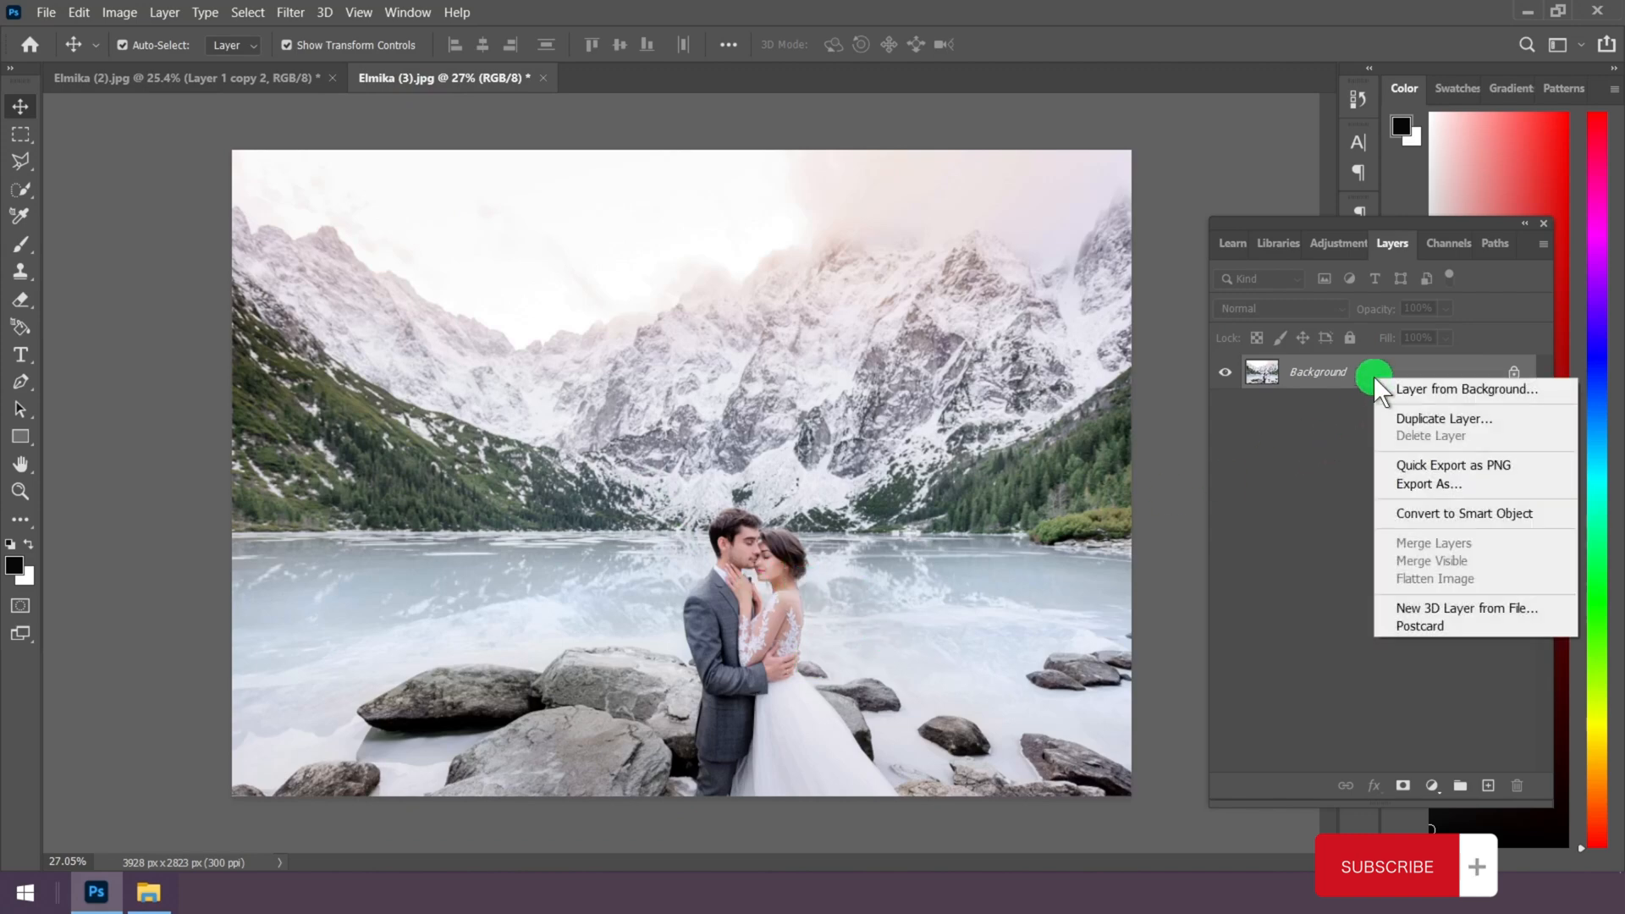
{"action": "left_click", "coordinate": [1418, 420]}
{"action": "left_click", "coordinate": [983, 237]}
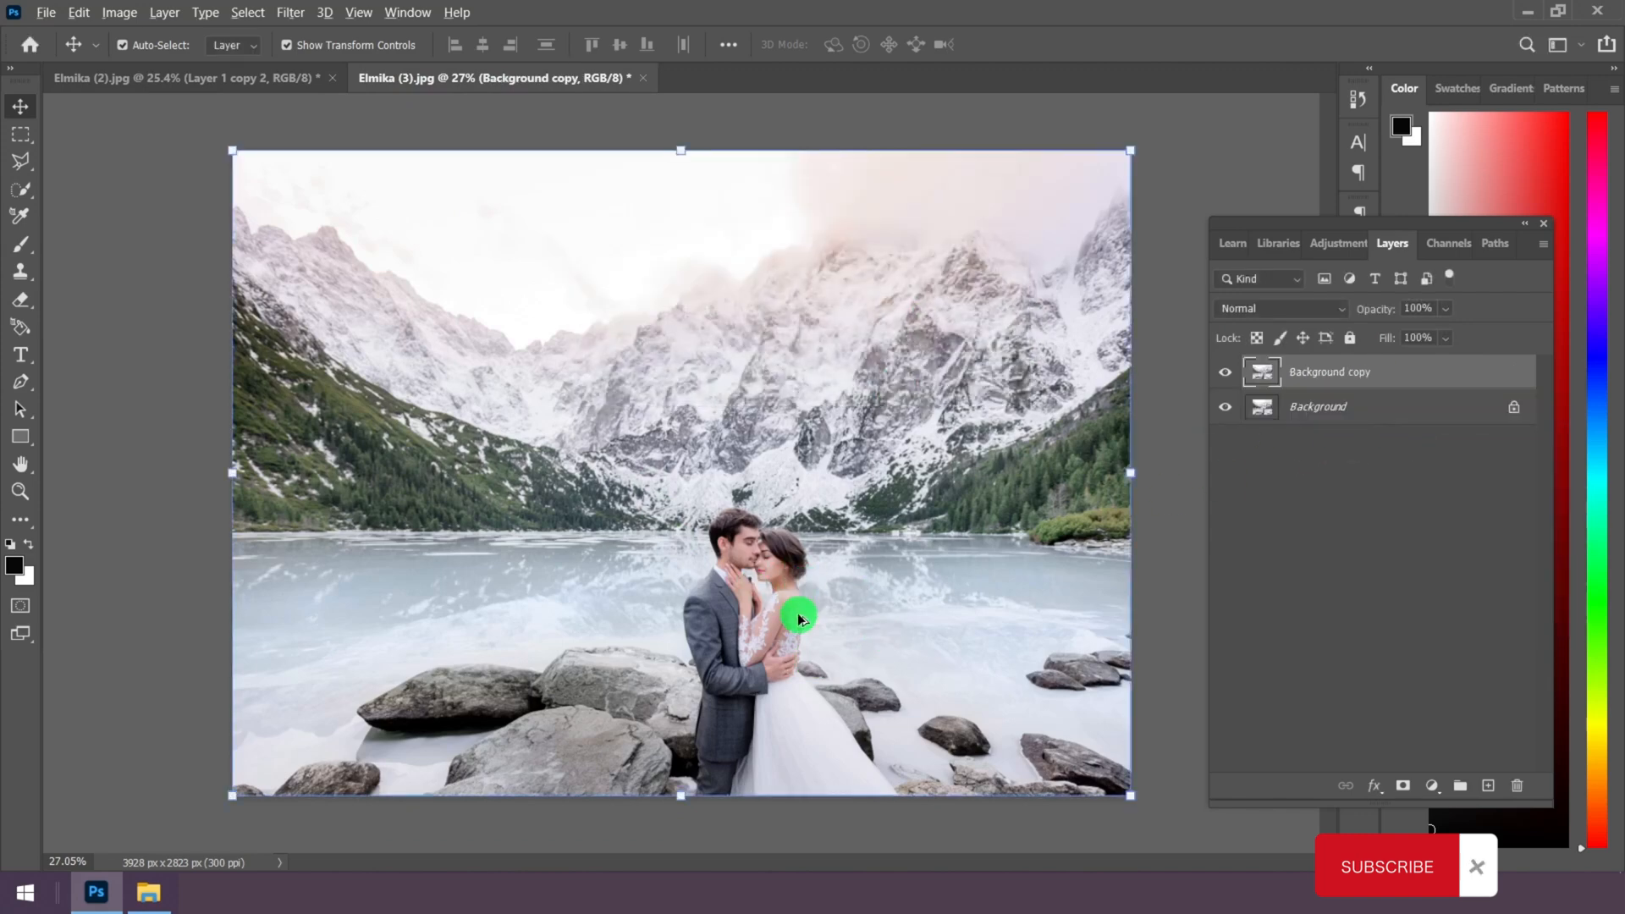
Step: Copy the duplicated mountain lake layer into the Elmika (2).jpg document above the couple cutout
{"action": "scroll", "coordinate": [677, 525], "scroll_direction": "down", "scroll_amount": 2}
{"action": "mouse_move", "coordinate": [662, 501]}
{"action": "left_mouse_down"}
{"action": "mouse_move", "coordinate": [690, 537]}
{"action": "mouse_move", "coordinate": [170, 98]}
{"action": "mouse_move", "coordinate": [170, 73]}
{"action": "mouse_move", "coordinate": [481, 372]}
{"action": "mouse_move", "coordinate": [584, 519]}
{"action": "mouse_move", "coordinate": [684, 486]}
{"action": "left_mouse_up"}
{"action": "scroll", "coordinate": [584, 544], "scroll_direction": "down", "scroll_amount": 2}
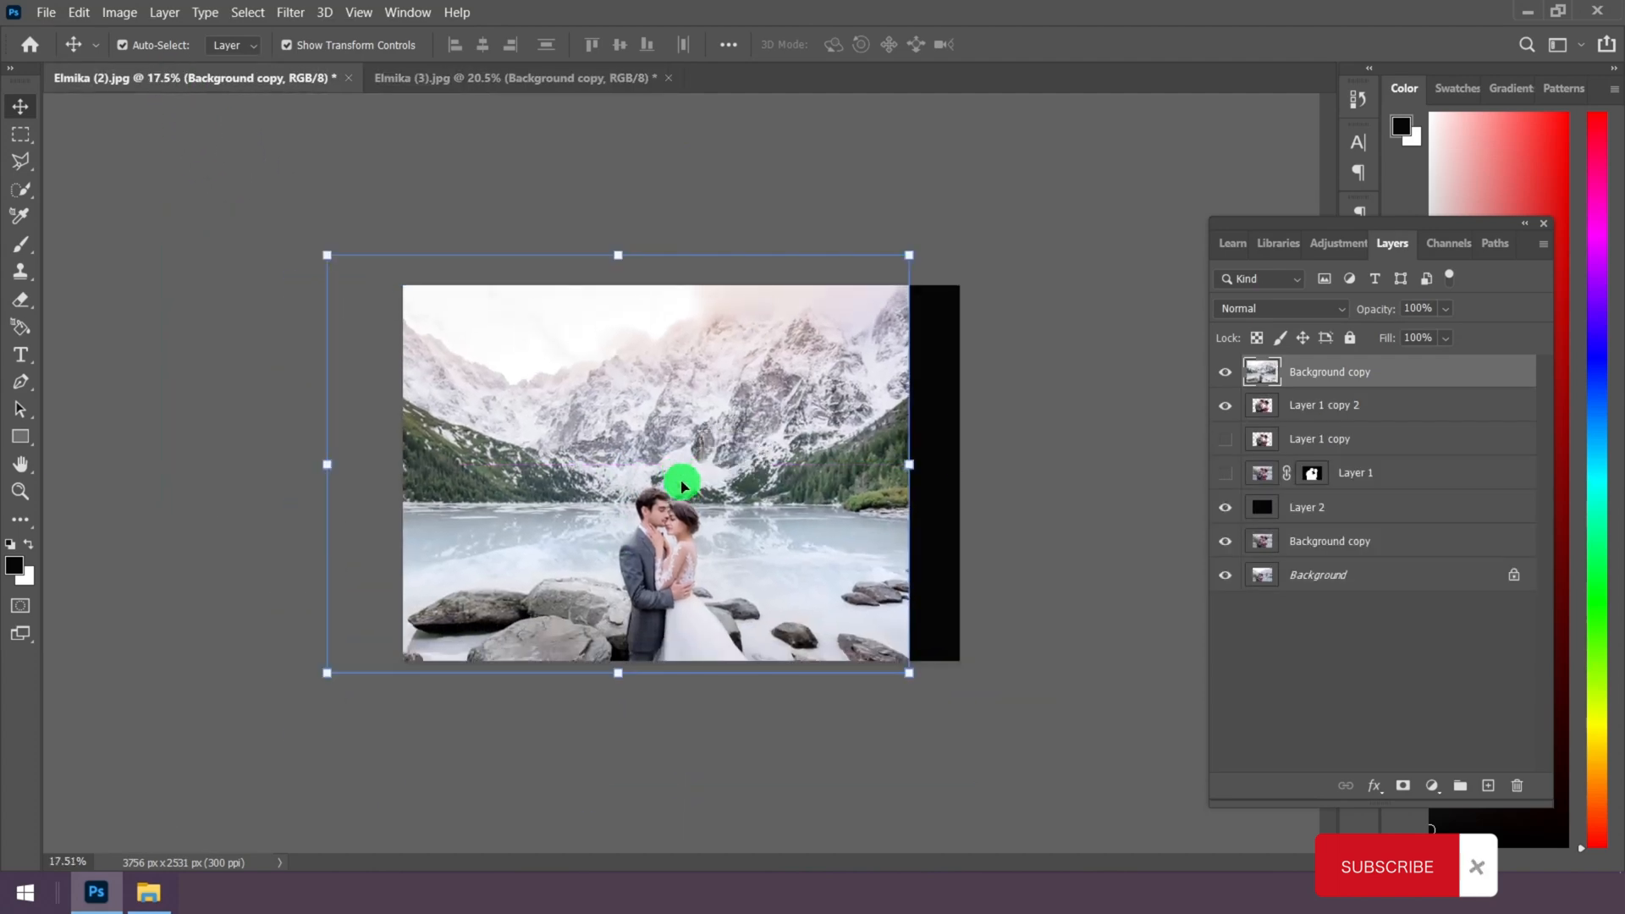
Step: Clip the mountain lake layer to the couple cutout below it and enlarge it proportionally to about 142%
{"action": "right_click", "coordinate": [1342, 372]}
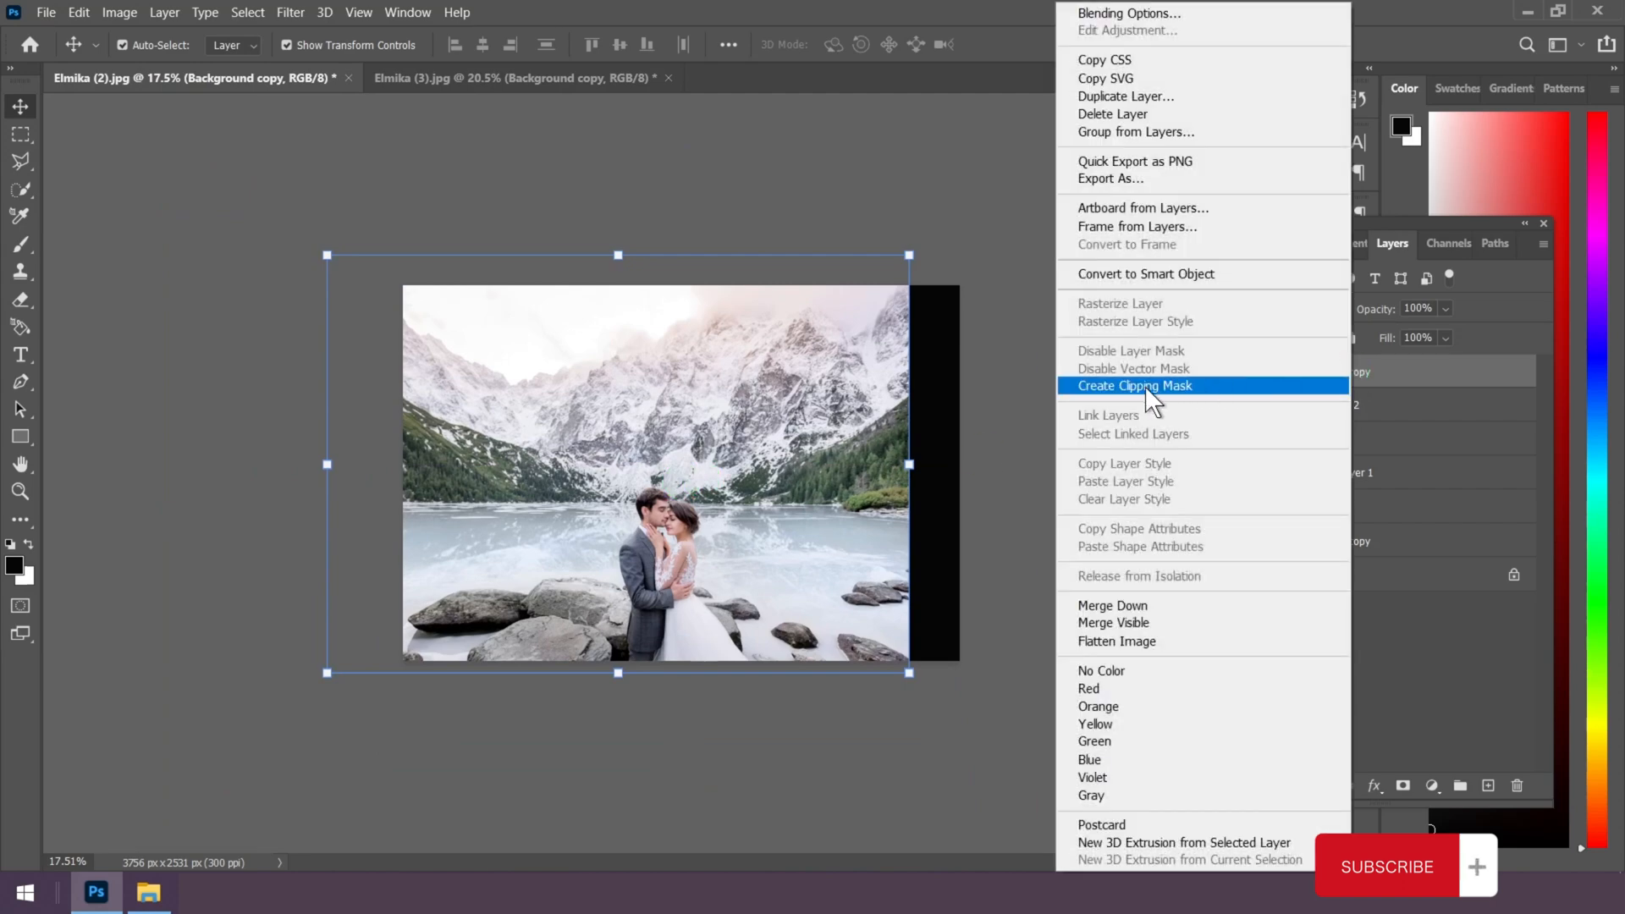
{"action": "left_click", "coordinate": [1171, 387]}
{"action": "scroll", "coordinate": [635, 567], "scroll_direction": "down", "scroll_amount": 3}
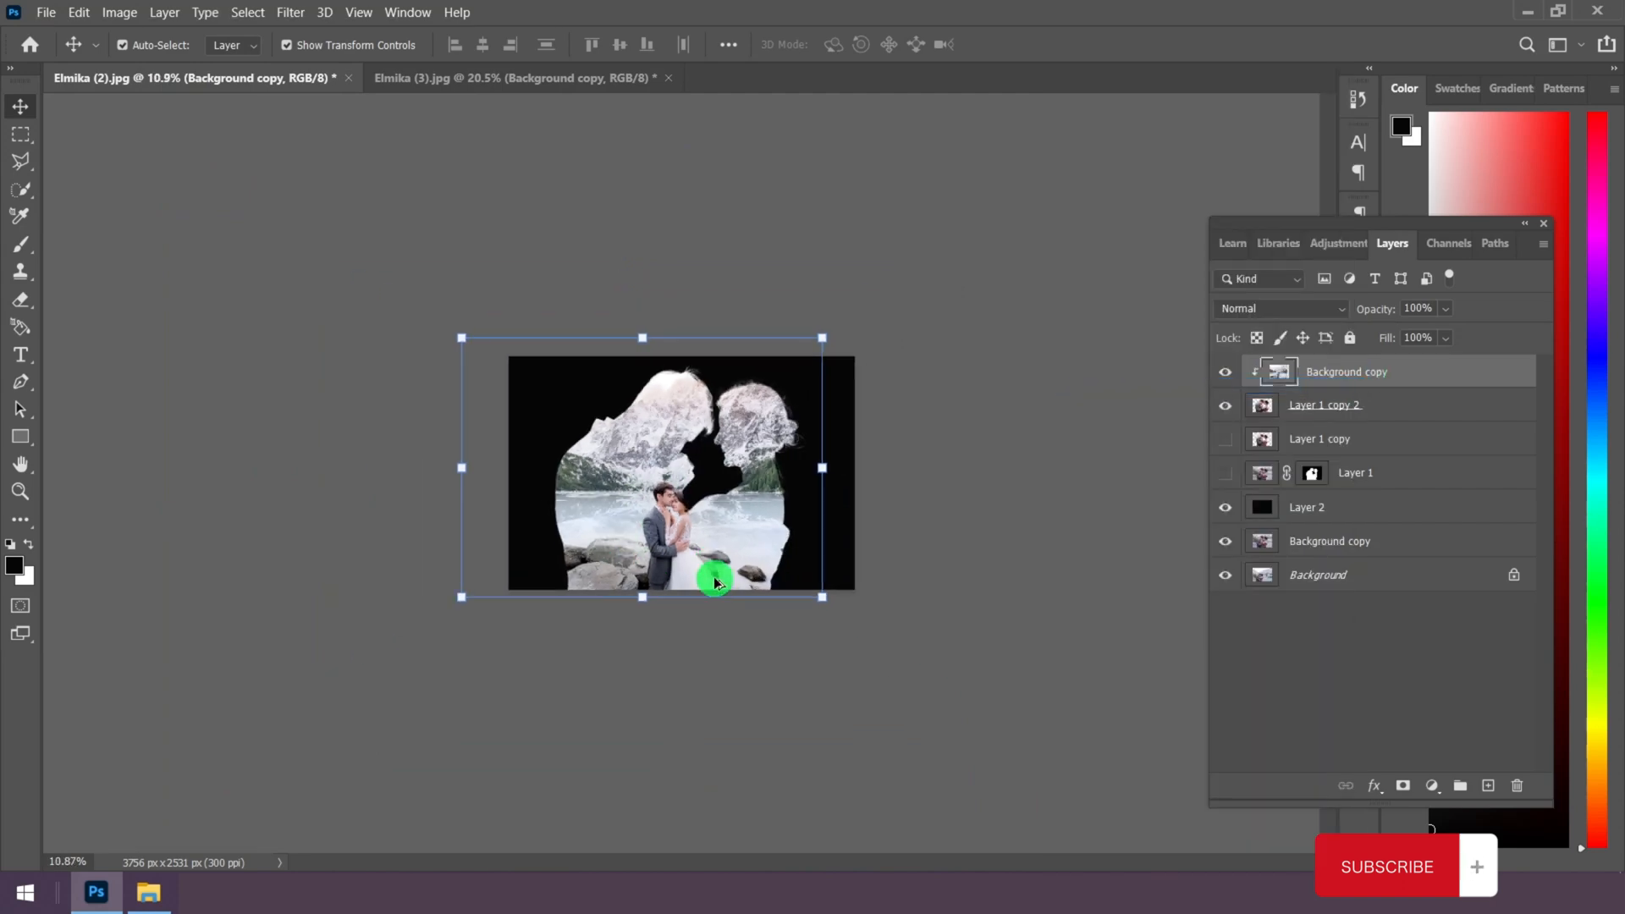
{"action": "left_click_drag", "start_coordinate": [461, 338], "coordinate": [367, 270]}
{"action": "scroll", "coordinate": [834, 339], "scroll_direction": "up", "scroll_amount": 2}
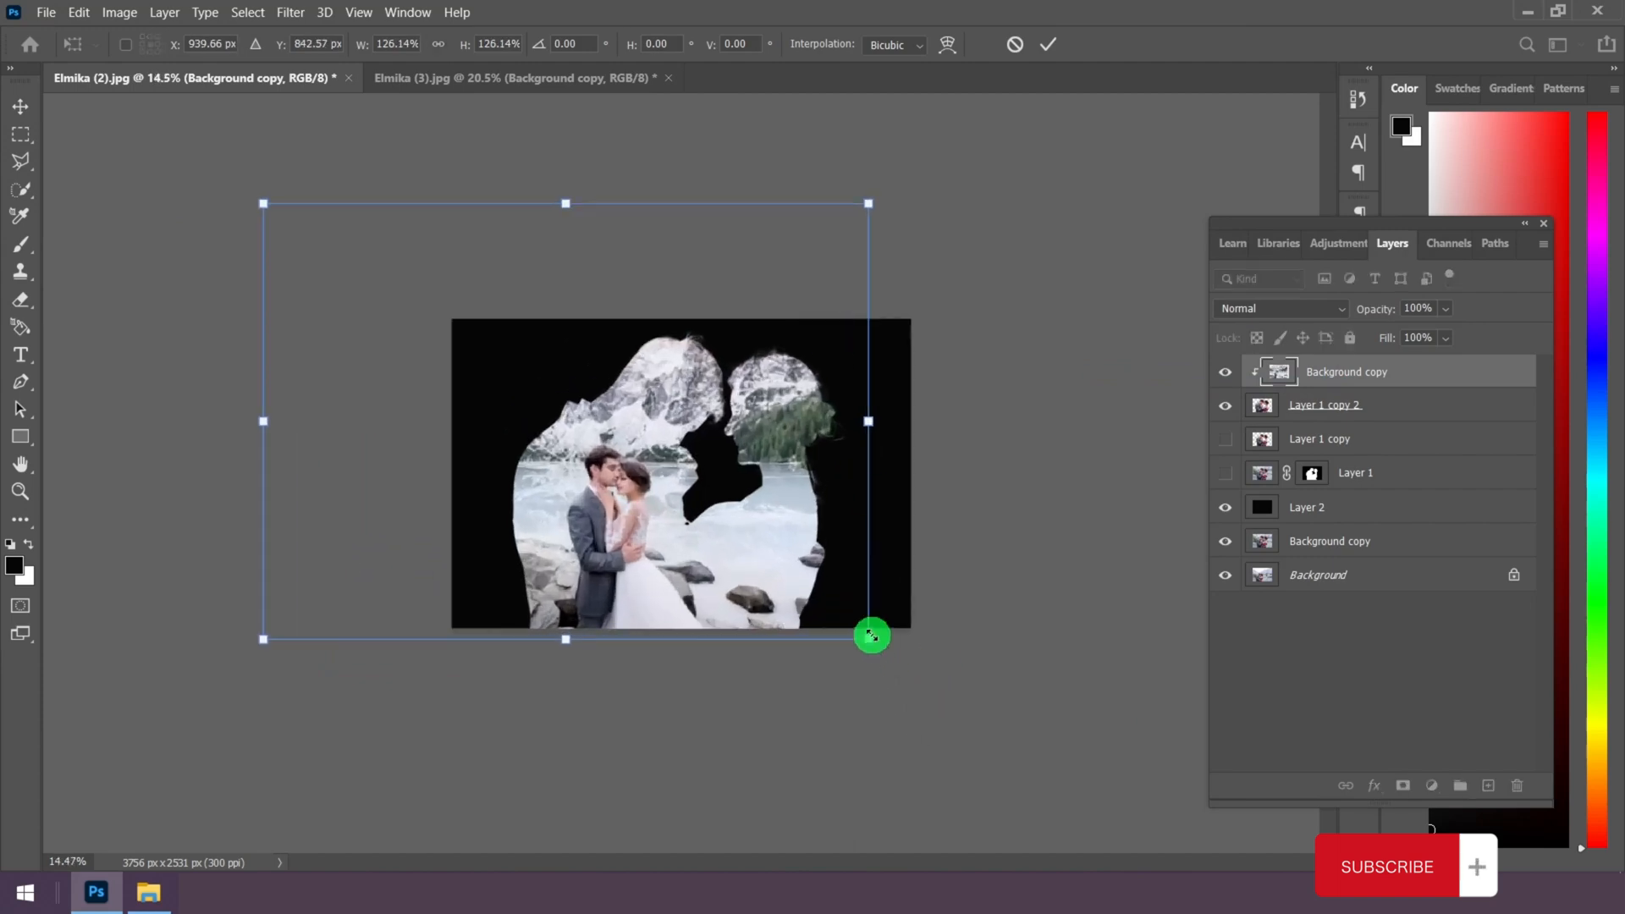
{"action": "left_click_drag", "start_coordinate": [872, 636], "coordinate": [947, 689]}
{"action": "scroll", "coordinate": [668, 584], "scroll_direction": "up", "scroll_amount": 3}
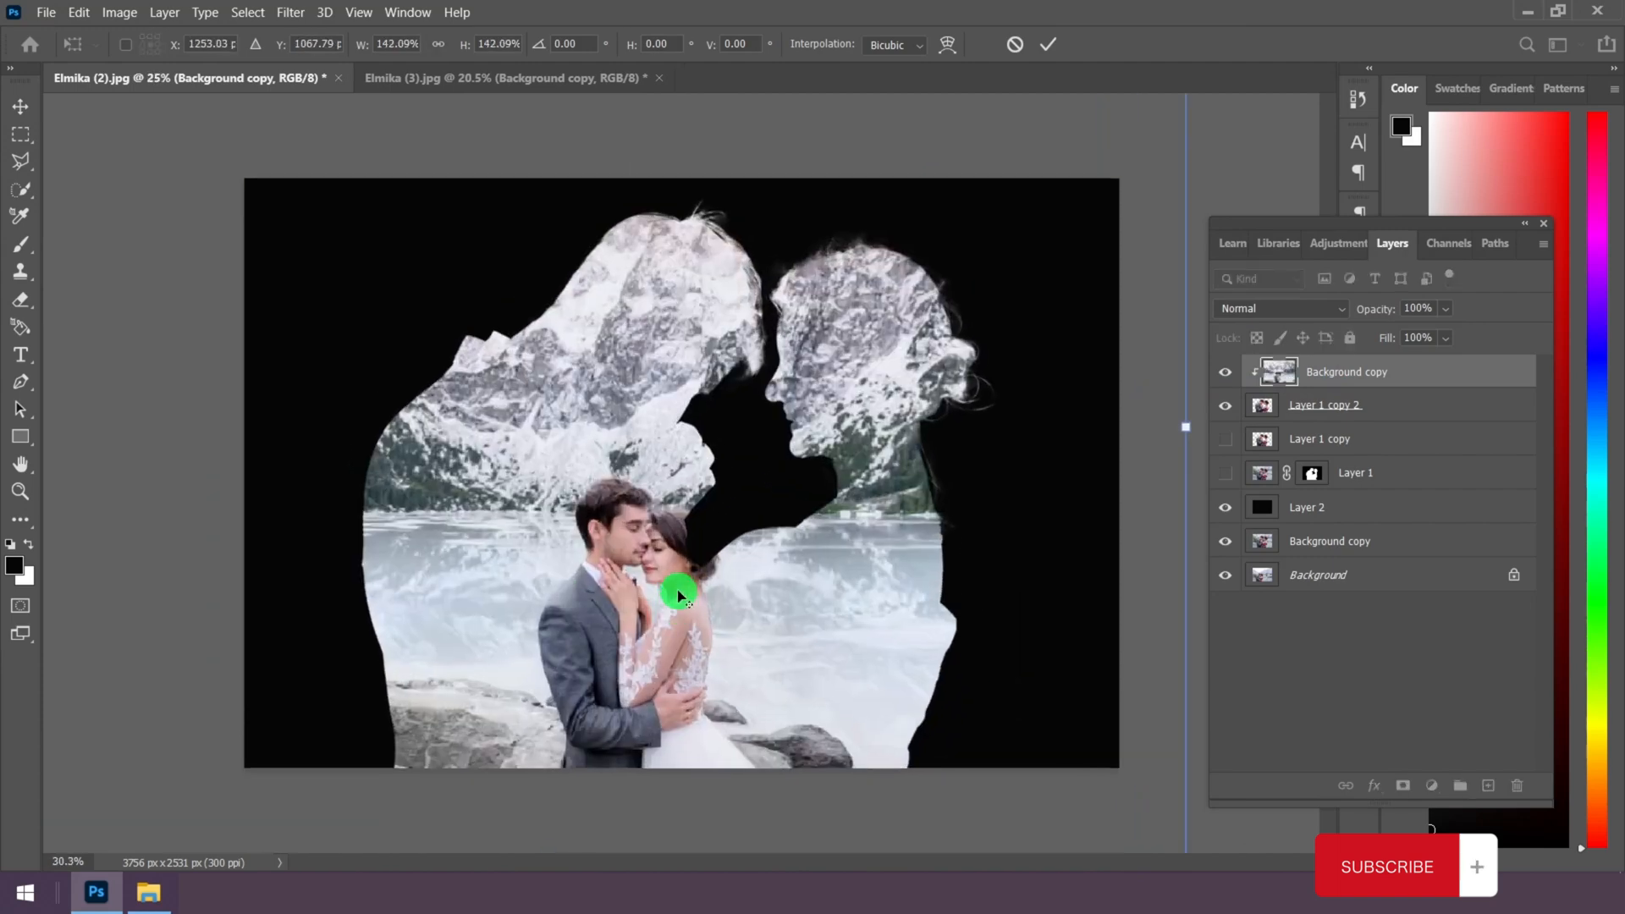
Step: Reposition the enlarged lake photo so its bride and groom stand inside the man's silhouette, and commit the transform
{"action": "left_click_drag", "start_coordinate": [700, 624], "coordinate": [639, 557]}
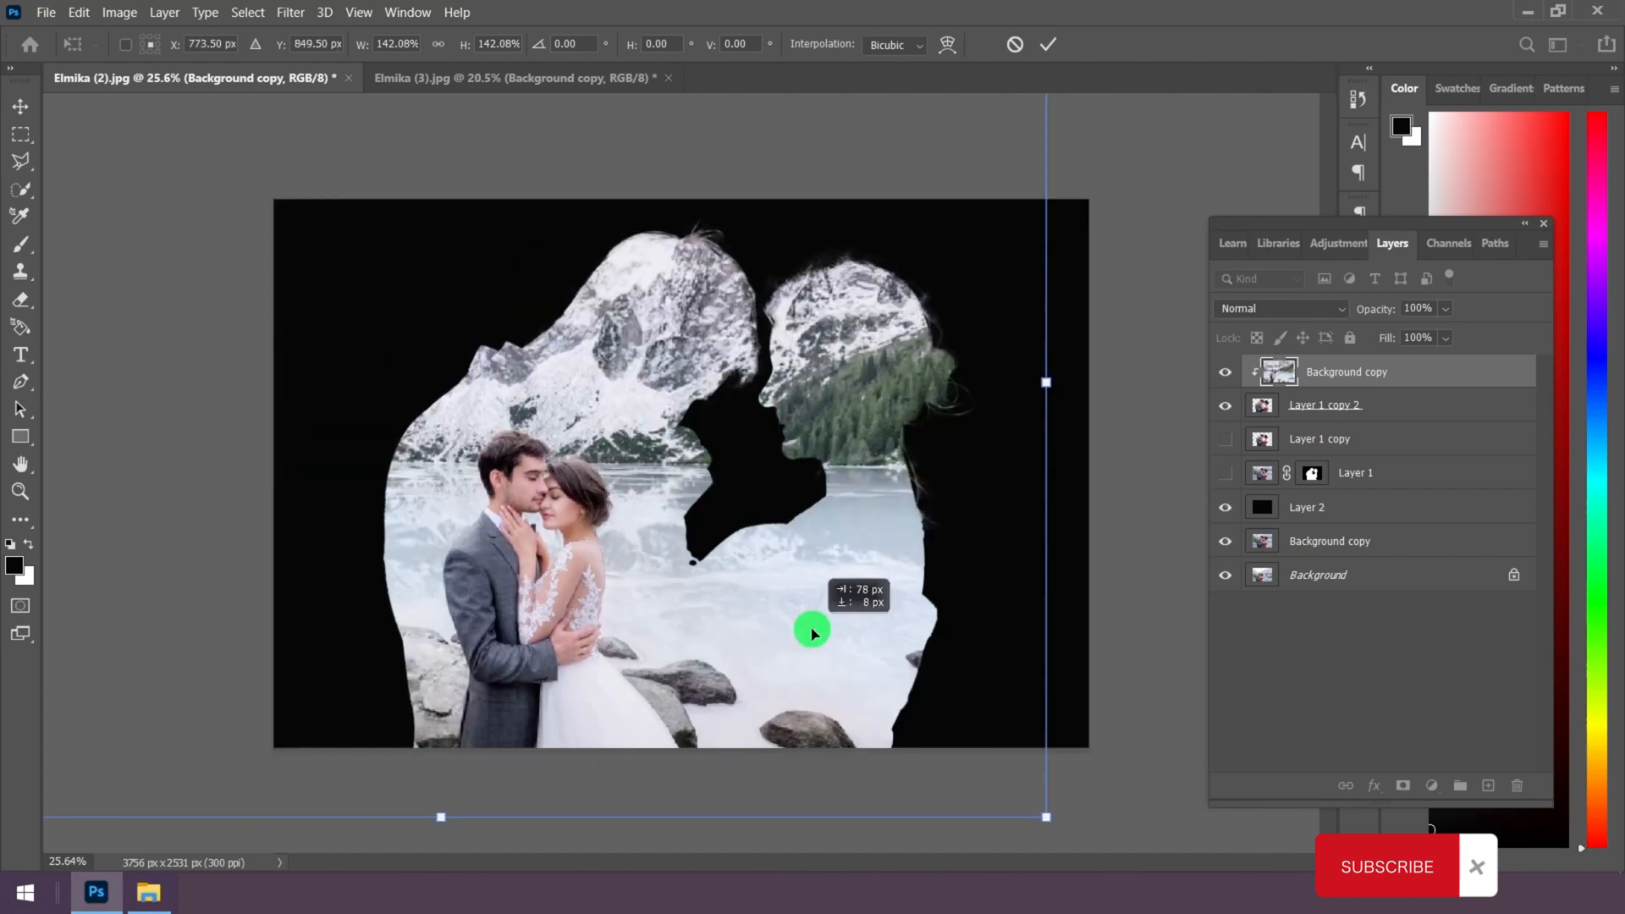
{"action": "left_click_drag", "start_coordinate": [812, 633], "coordinate": [814, 635]}
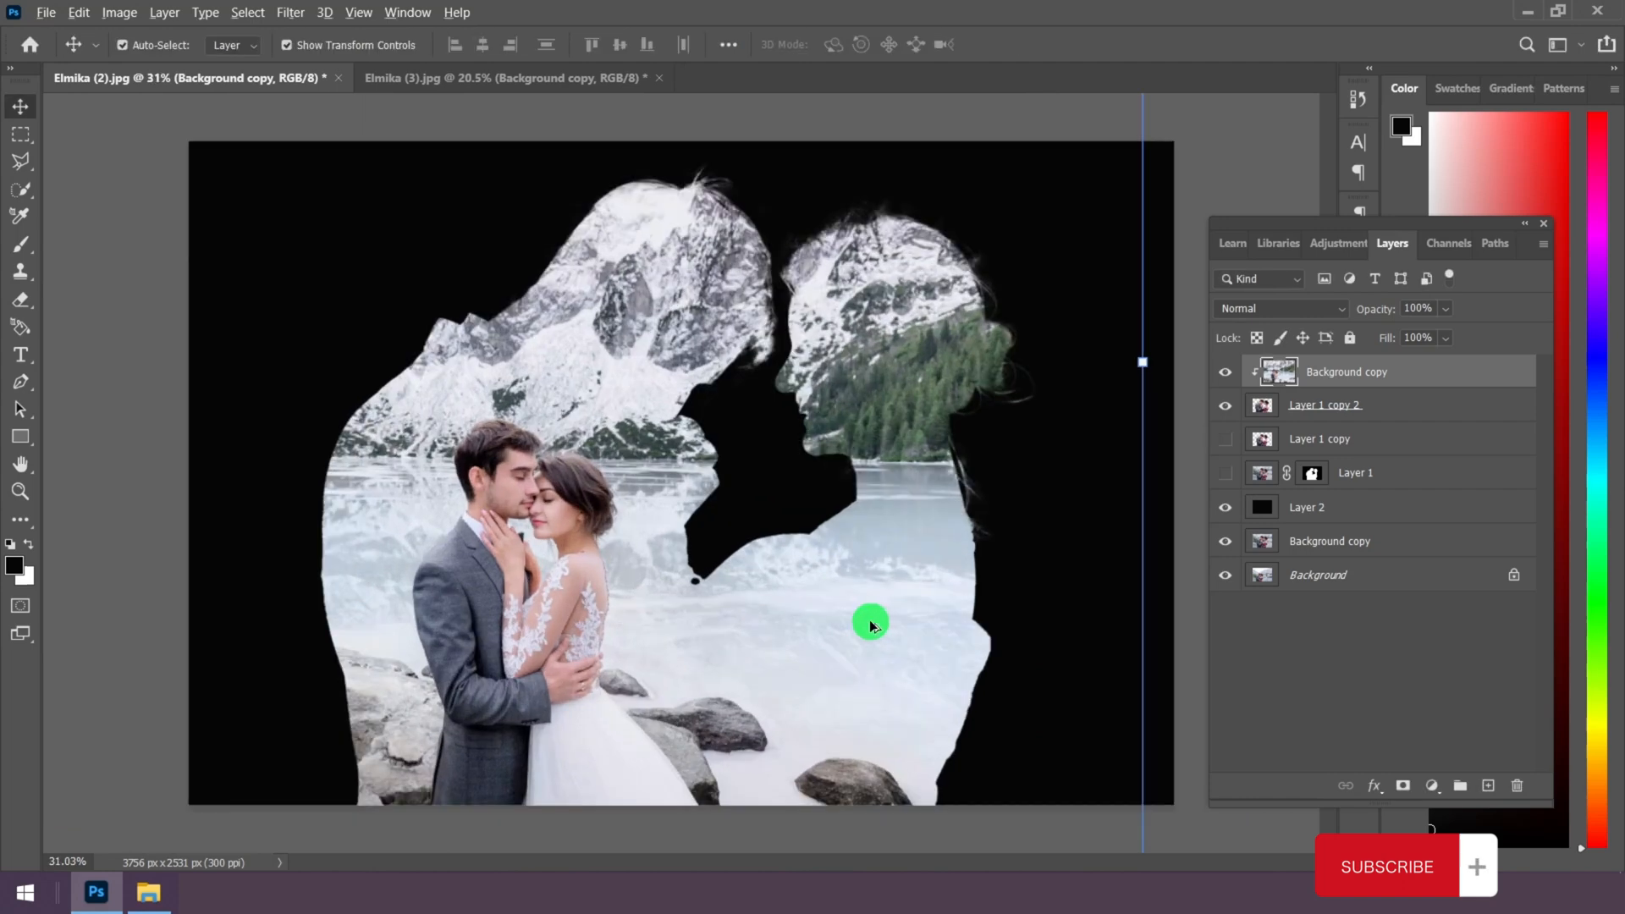
{"action": "scroll", "coordinate": [870, 627], "scroll_direction": "down", "scroll_amount": 4}
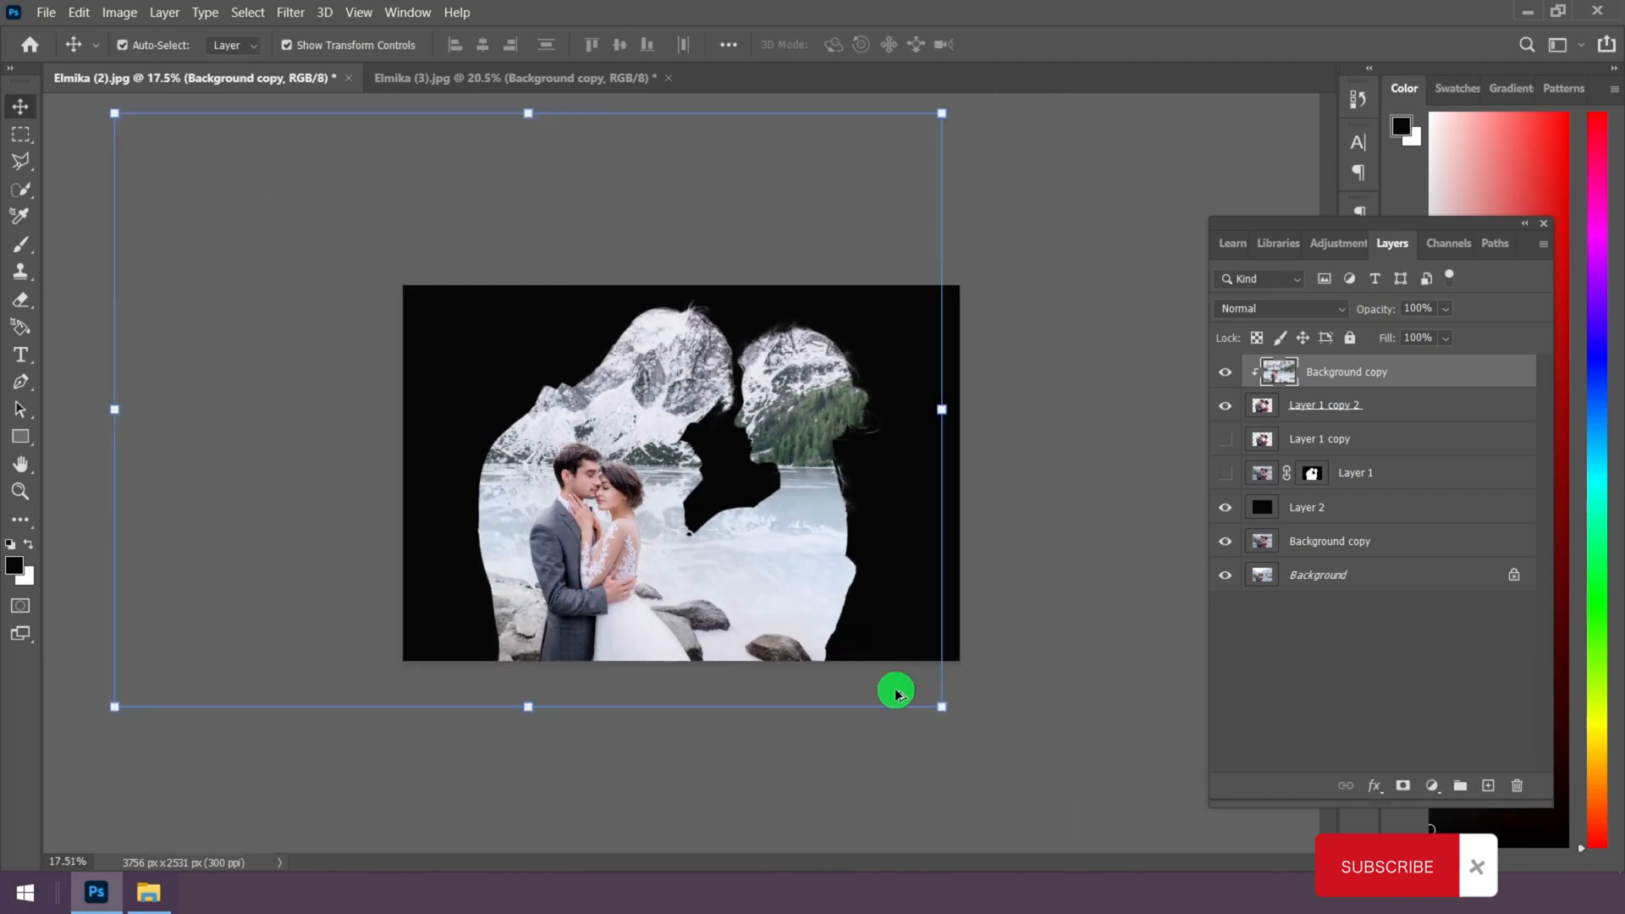
{"action": "scroll", "coordinate": [682, 362], "scroll_direction": "up", "scroll_amount": 2}
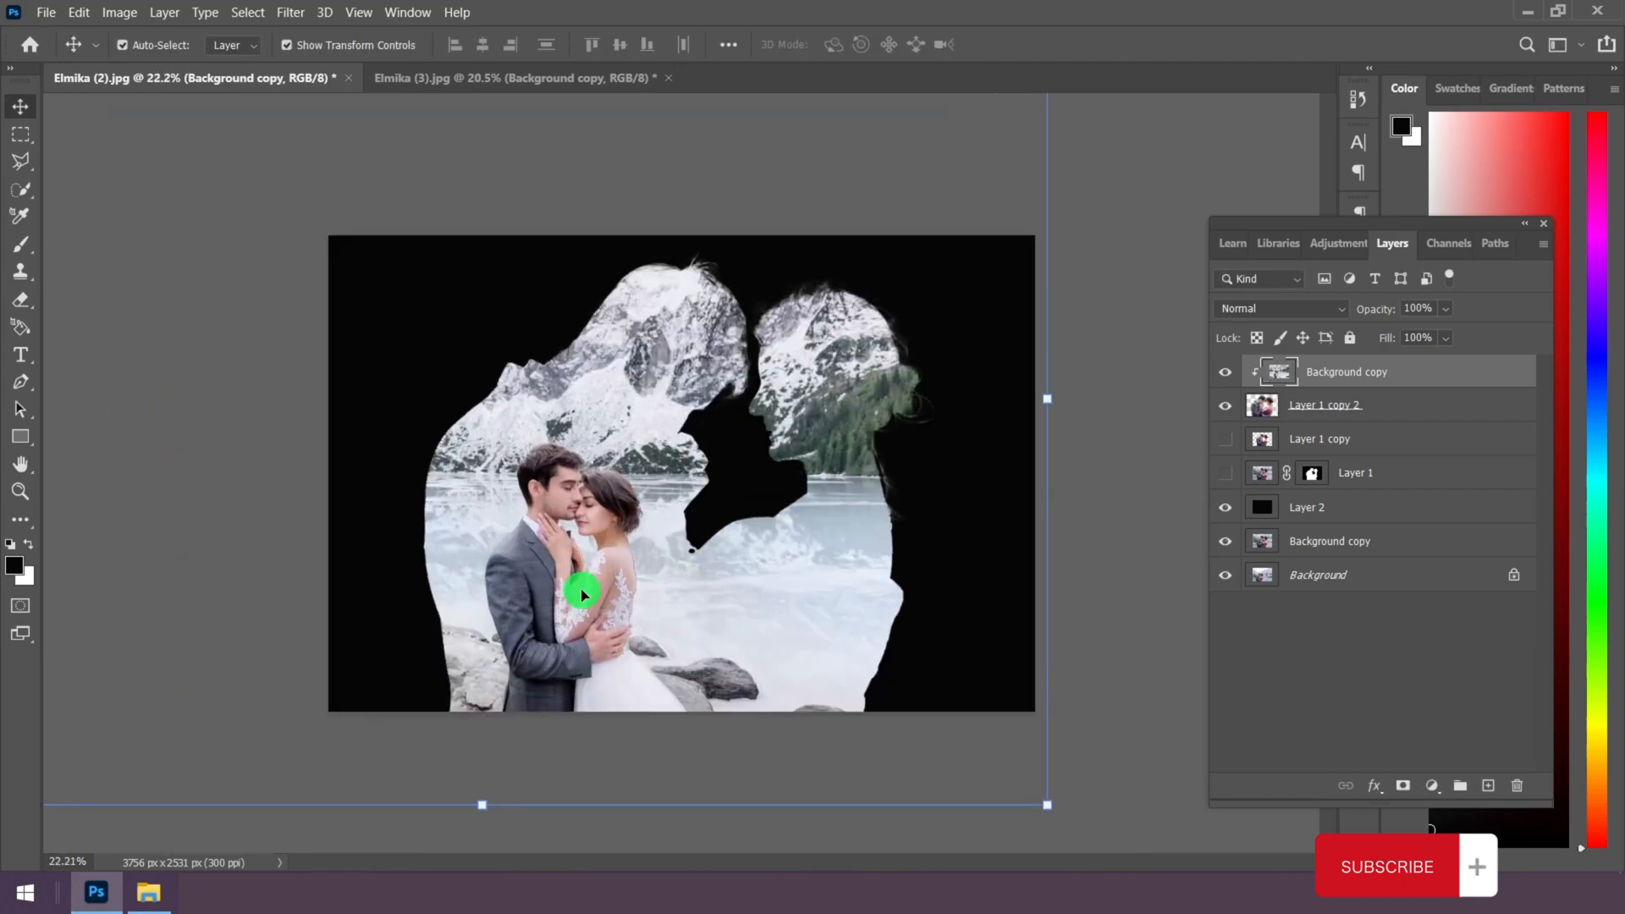
{"action": "scroll", "coordinate": [583, 595], "scroll_direction": "up", "scroll_amount": 2}
Step: In the Camera Raw Filter, set the lake layer's Exposure to -0.25, Contrast to +27, Highlights to -21 and Shadows to -7
{"action": "left_click", "coordinate": [290, 12]}
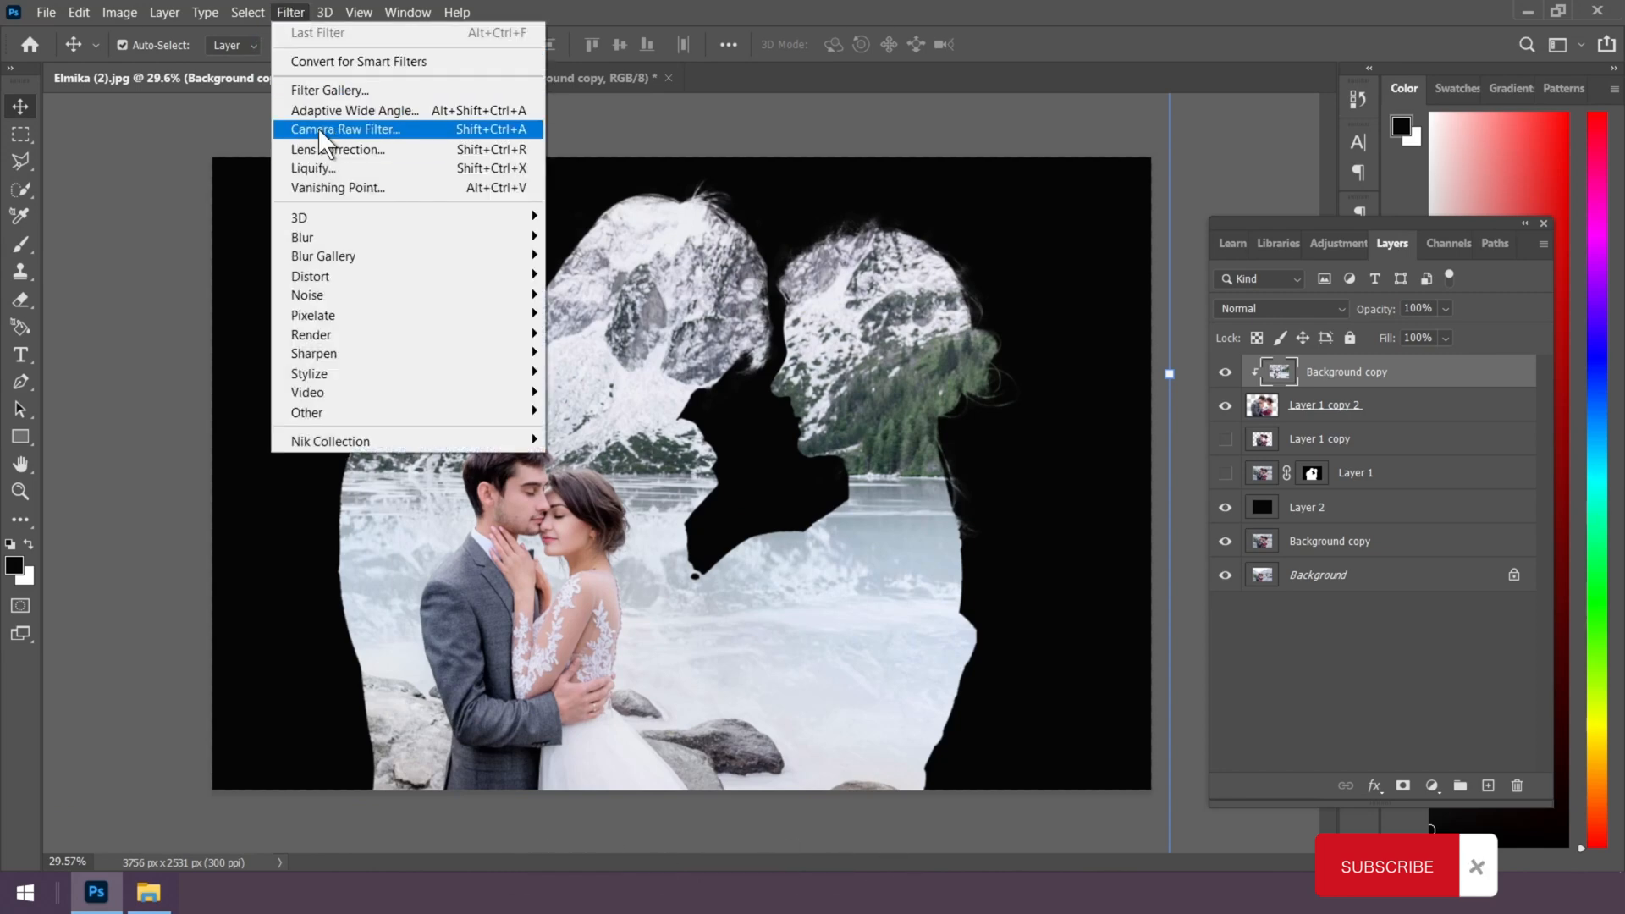
{"action": "left_click", "coordinate": [414, 132]}
{"action": "left_click", "coordinate": [673, 458]}
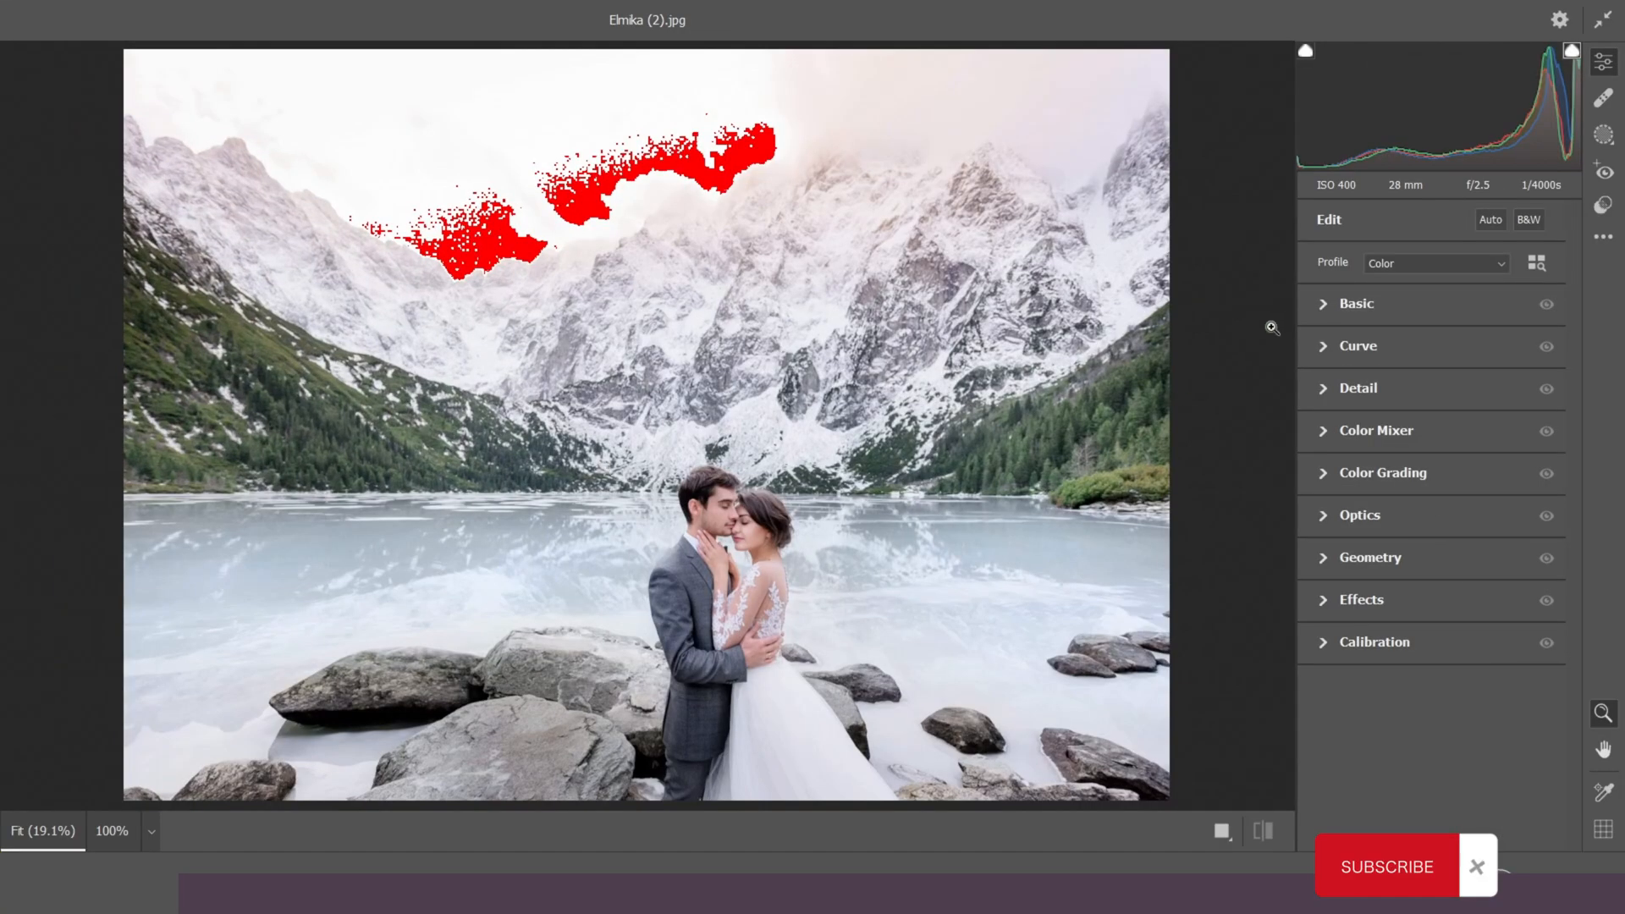
{"action": "left_click", "coordinate": [1323, 303]}
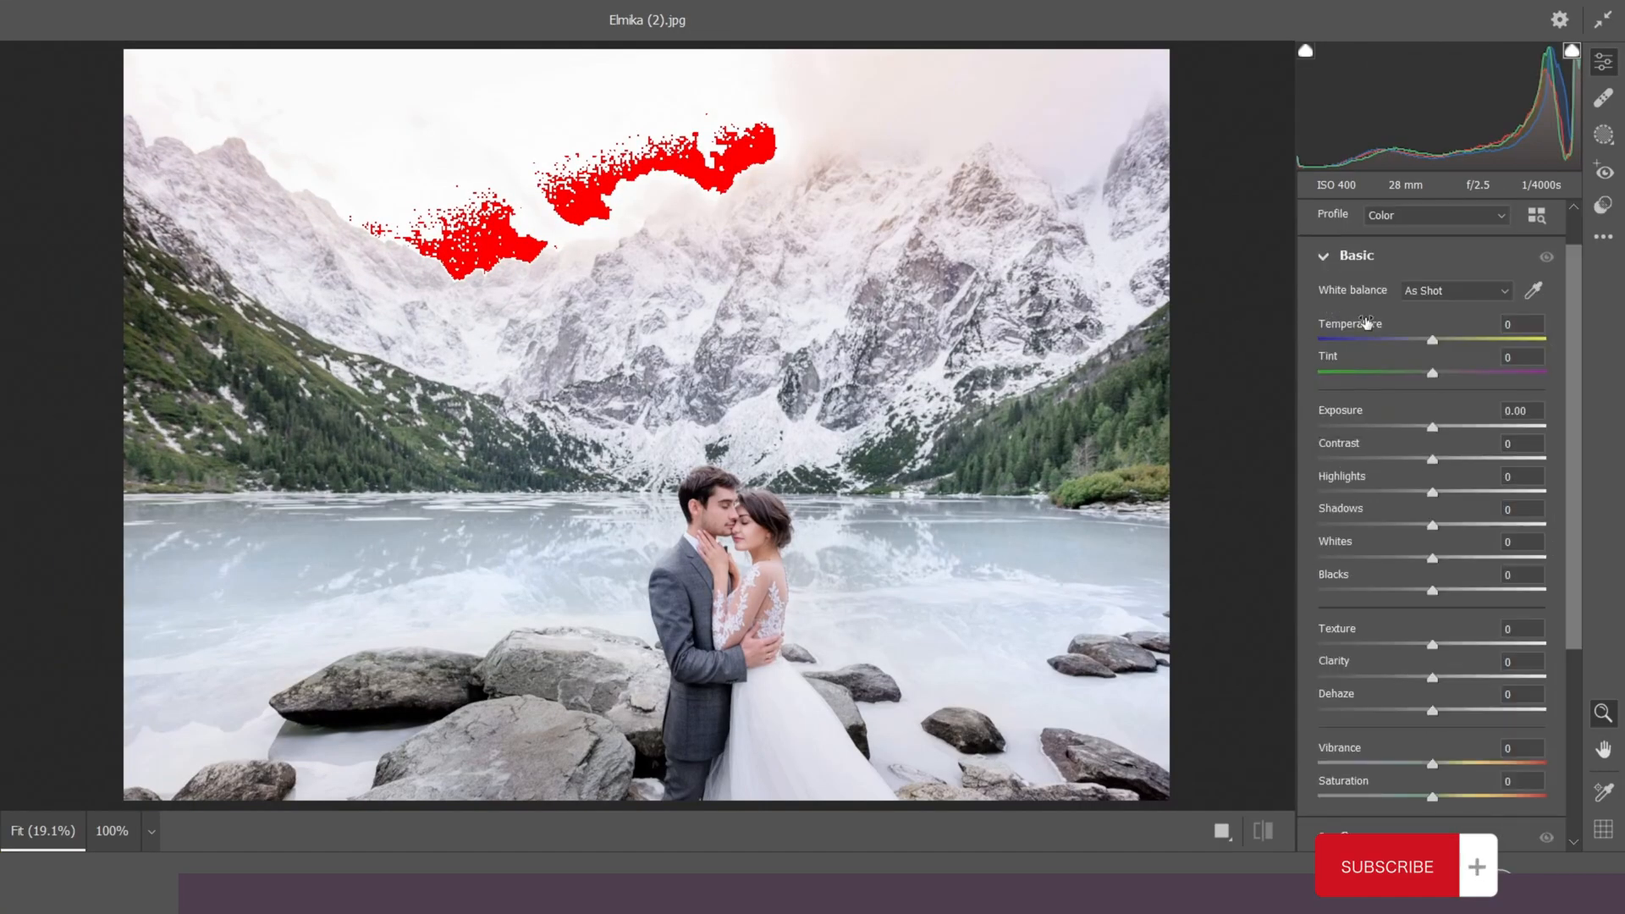
{"action": "left_click_drag", "start_coordinate": [1431, 430], "coordinate": [1427, 429]}
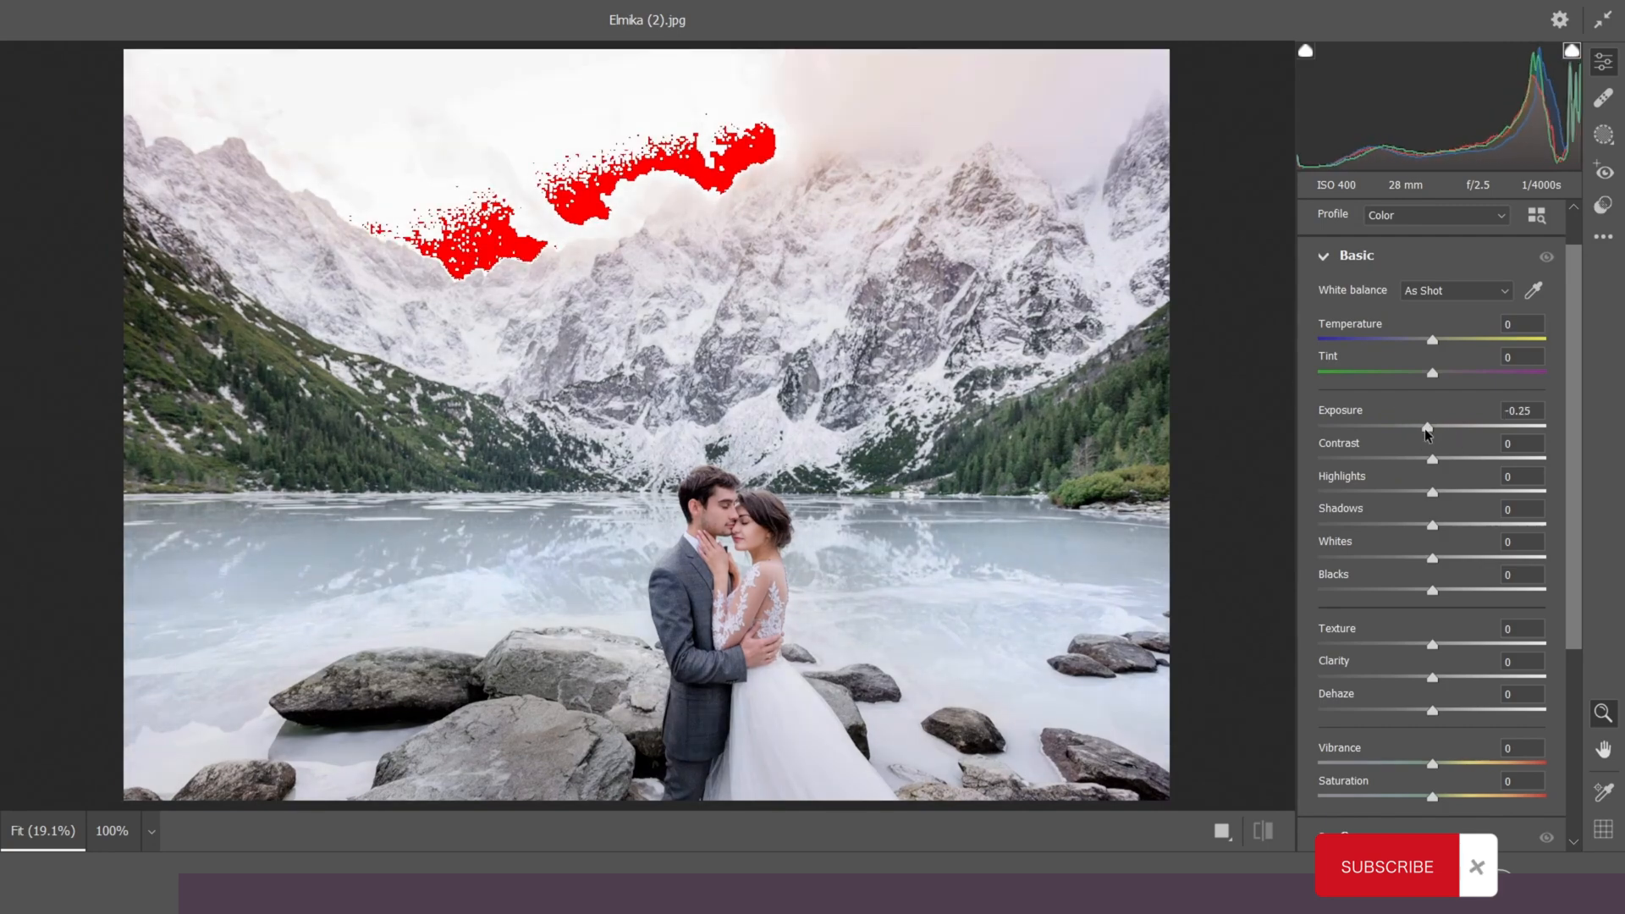
{"action": "left_click_drag", "start_coordinate": [1435, 459], "coordinate": [1409, 495]}
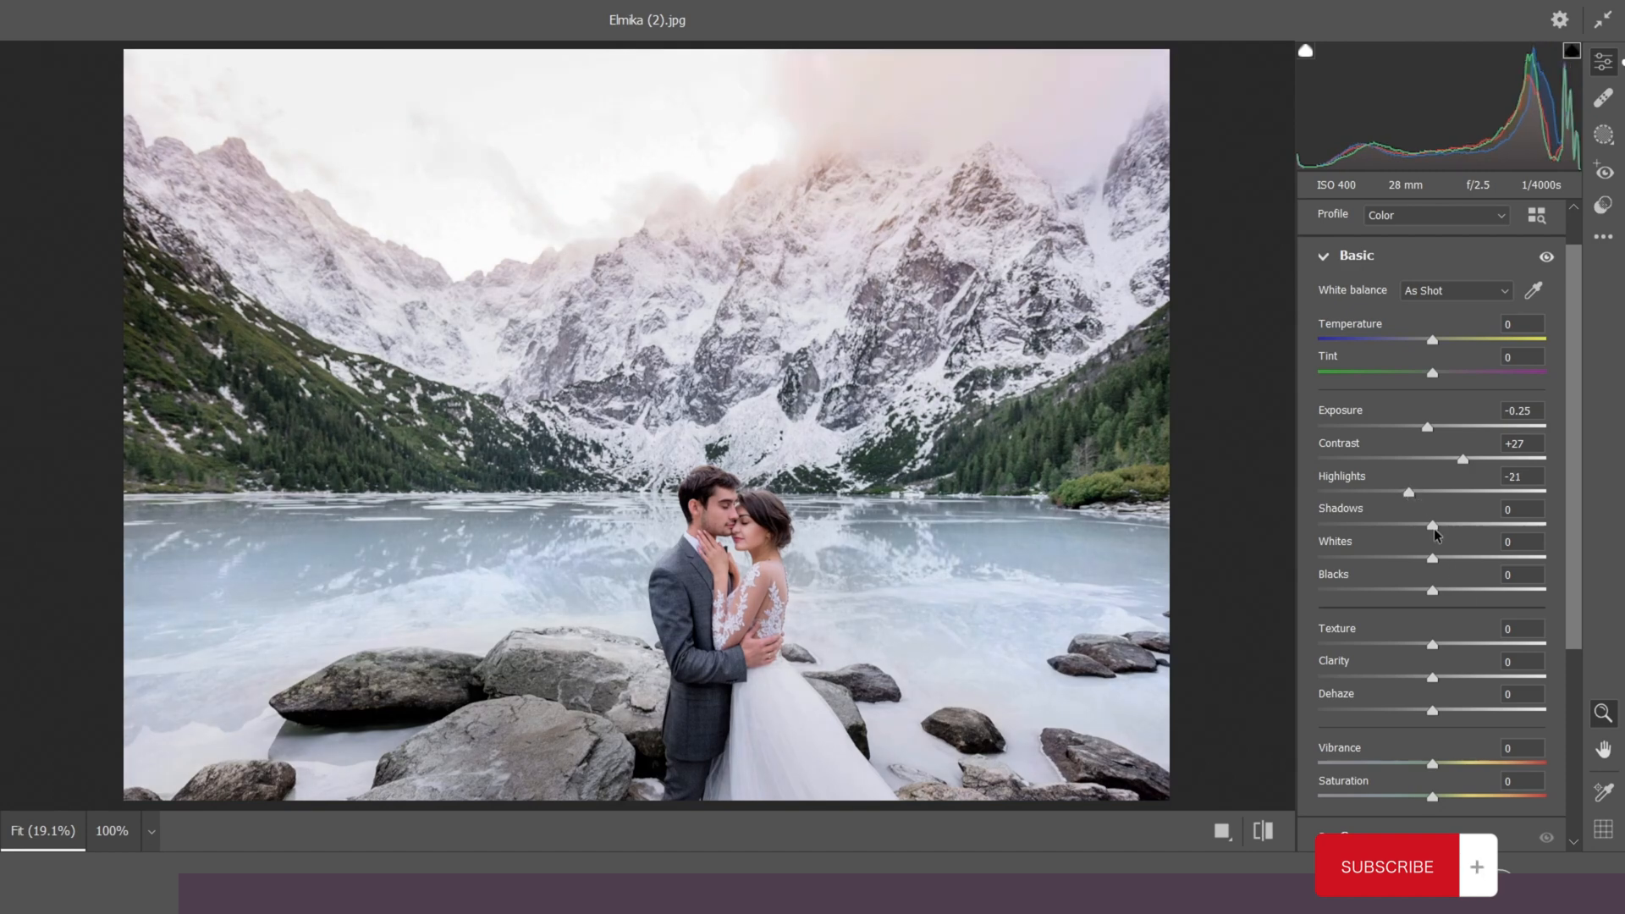
{"action": "left_click_drag", "start_coordinate": [1434, 527], "coordinate": [1426, 527]}
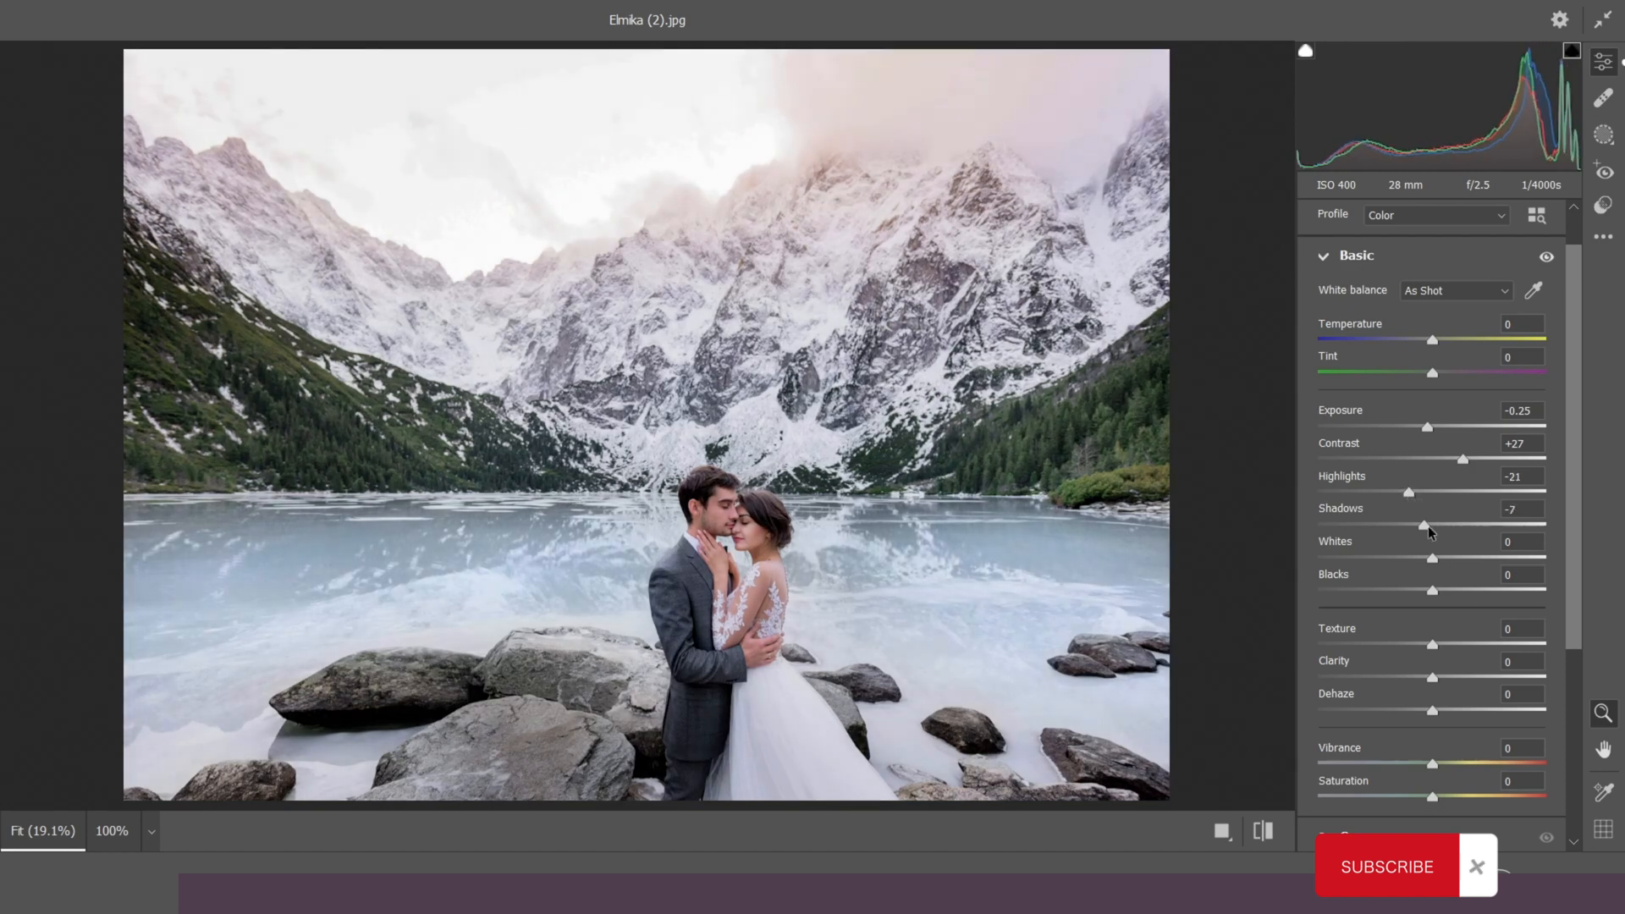
{"action": "scroll", "coordinate": [1430, 529], "scroll_direction": "up", "scroll_amount": 1}
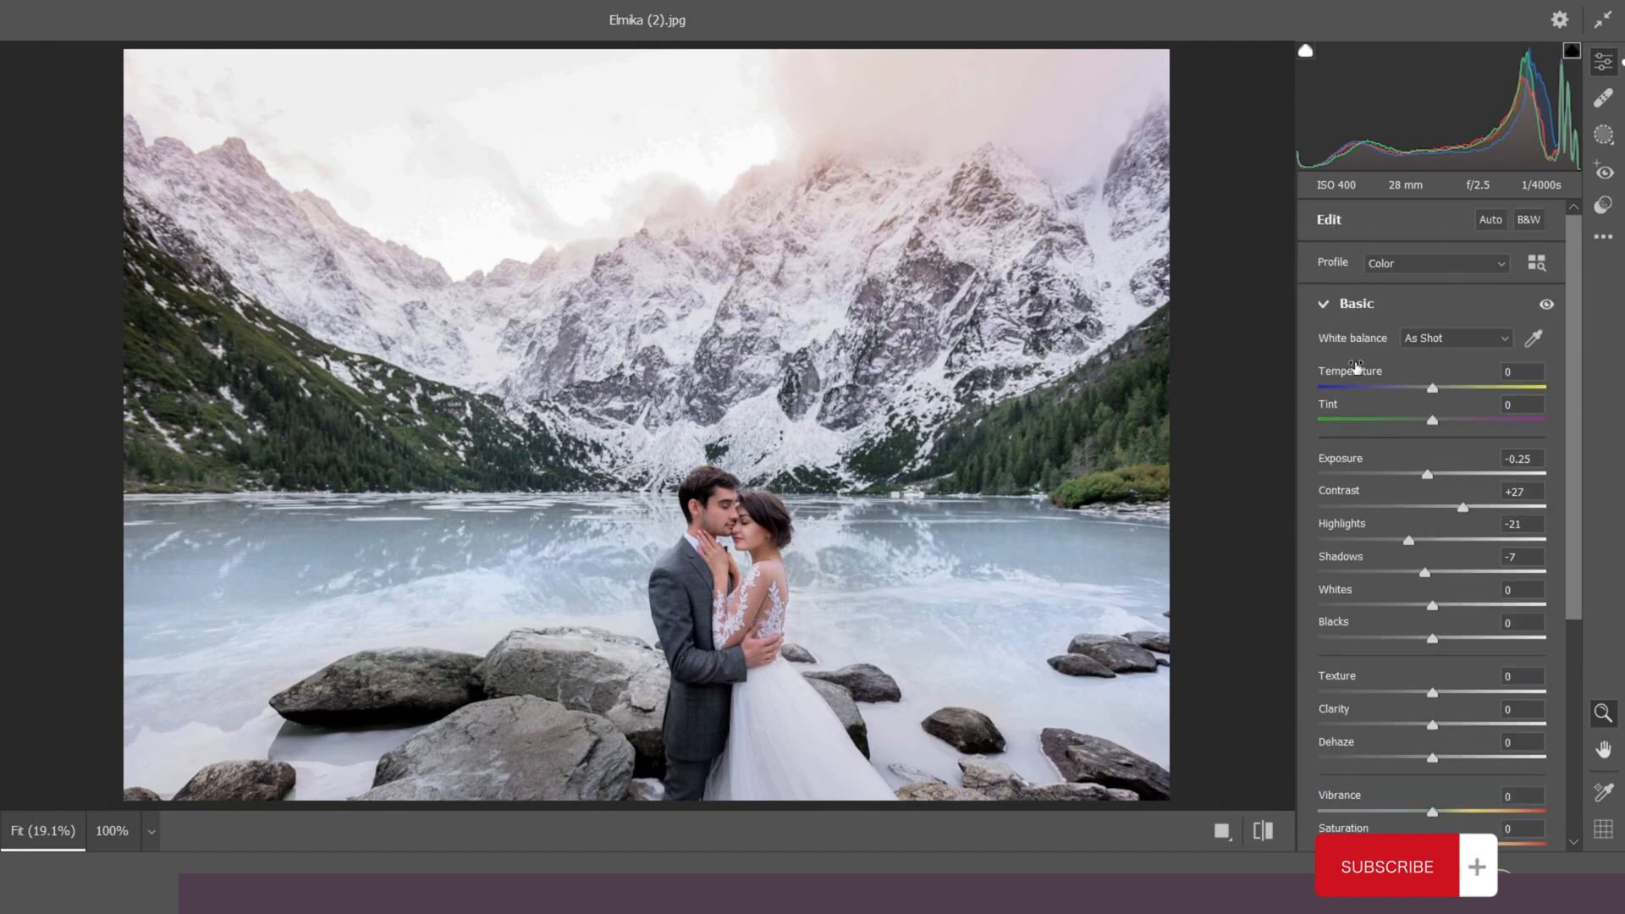
{"action": "left_click", "coordinate": [1324, 308]}
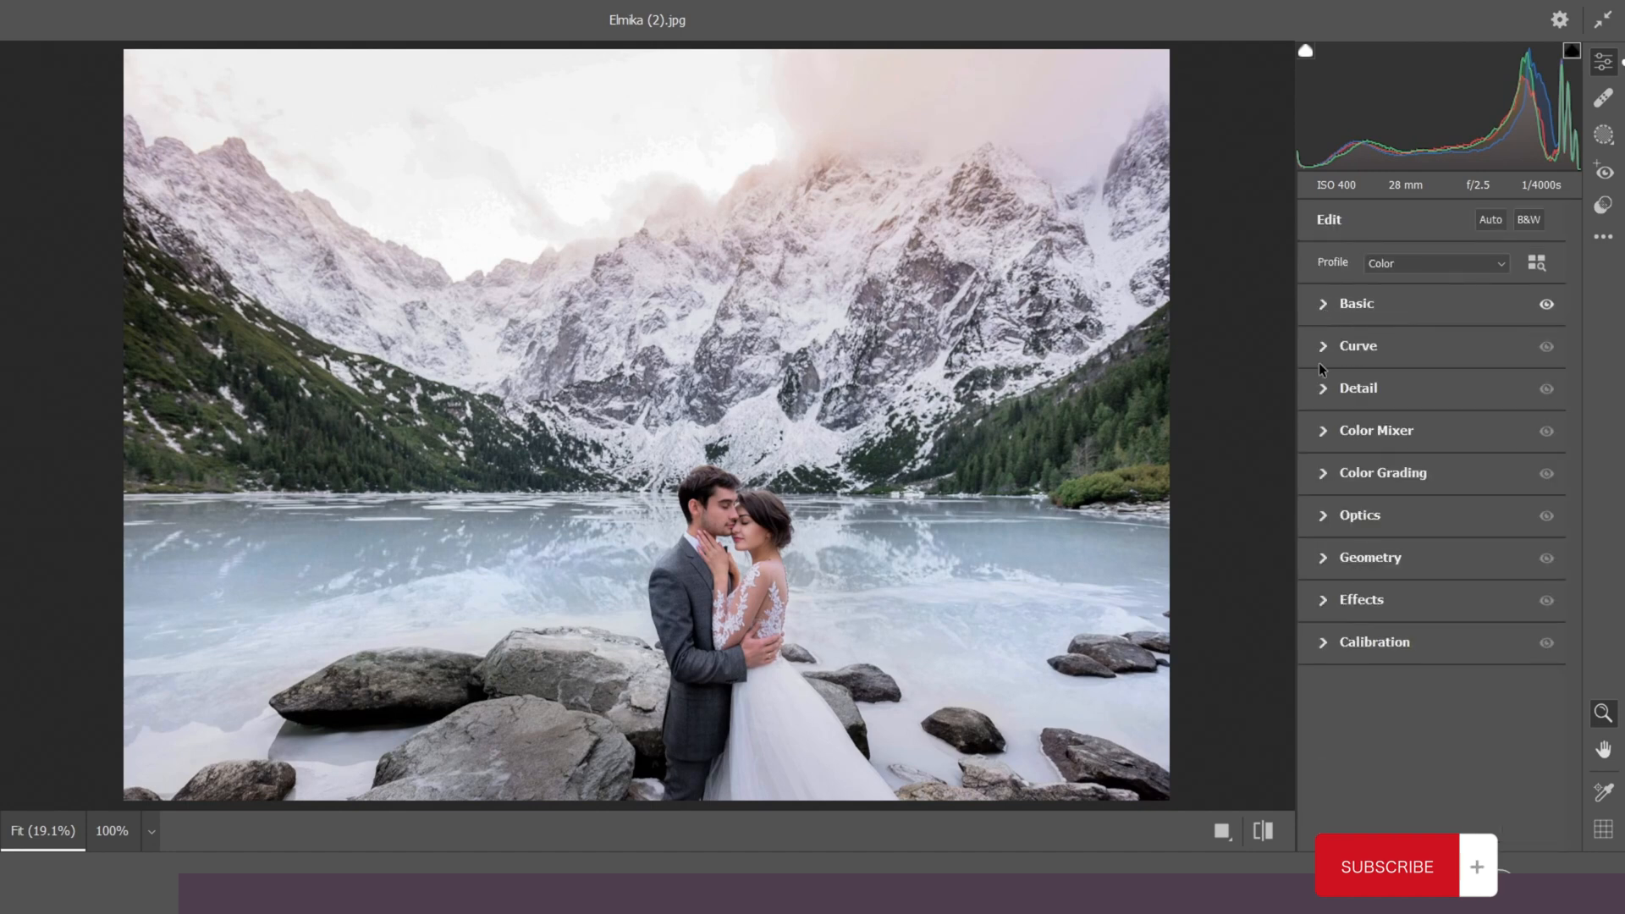
Step: Shape the parametric tone curve with Highlights -31, Lights +11, Darks -8 and Shadows -21
{"action": "left_click", "coordinate": [1323, 348]}
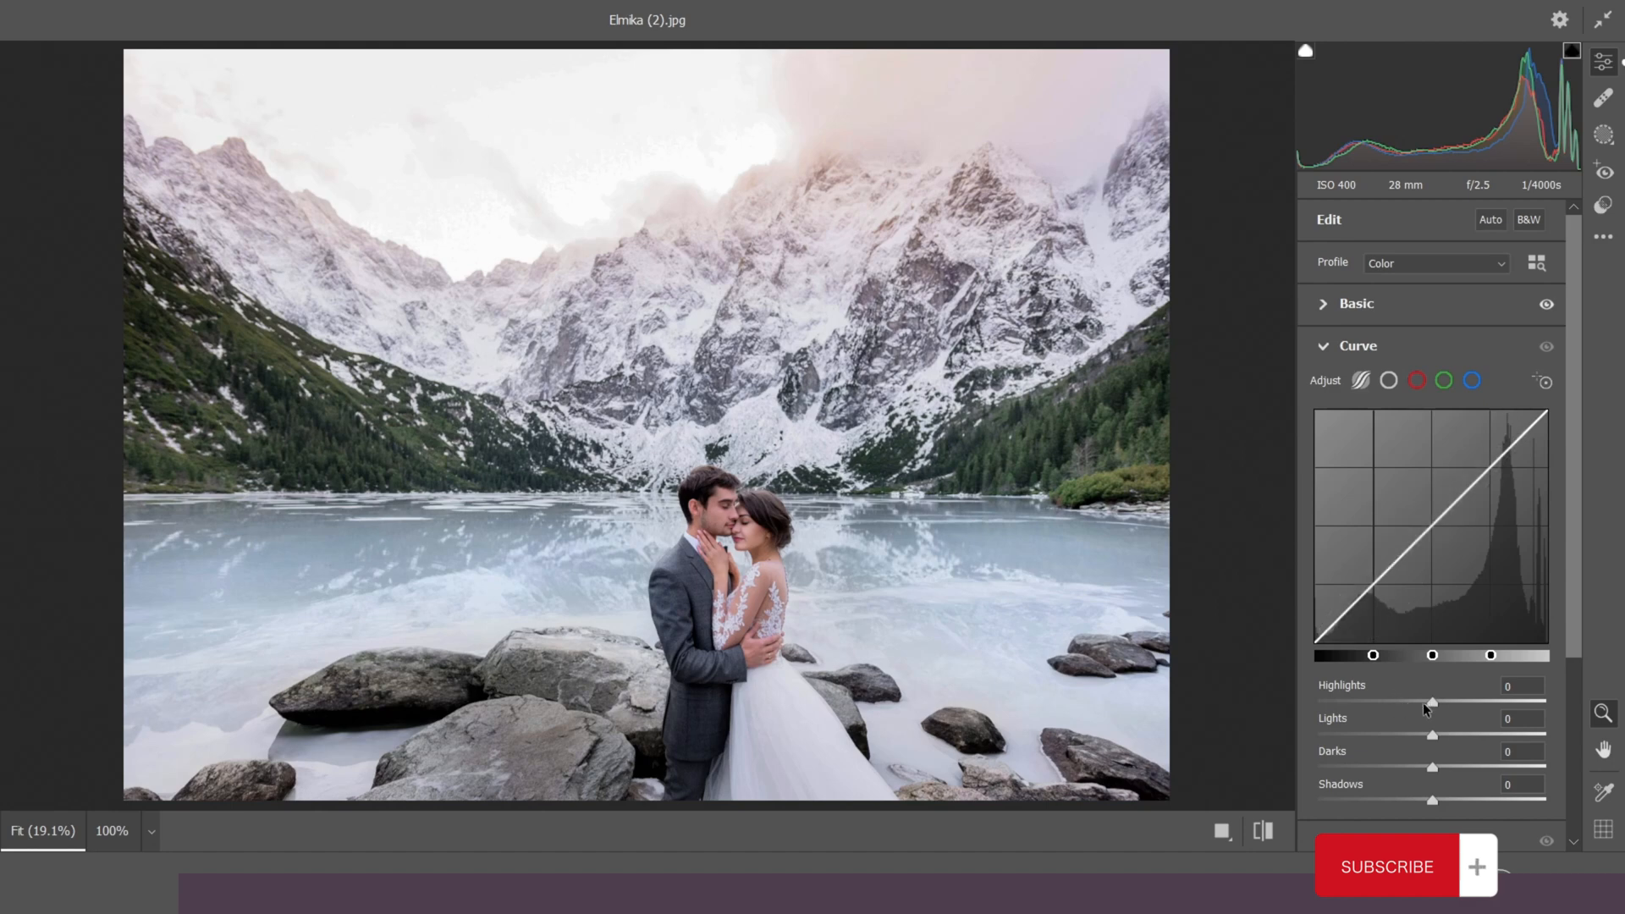
{"action": "left_click_drag", "start_coordinate": [1424, 703], "coordinate": [1445, 734]}
{"action": "scroll", "coordinate": [1444, 734], "scroll_direction": "down", "scroll_amount": 3}
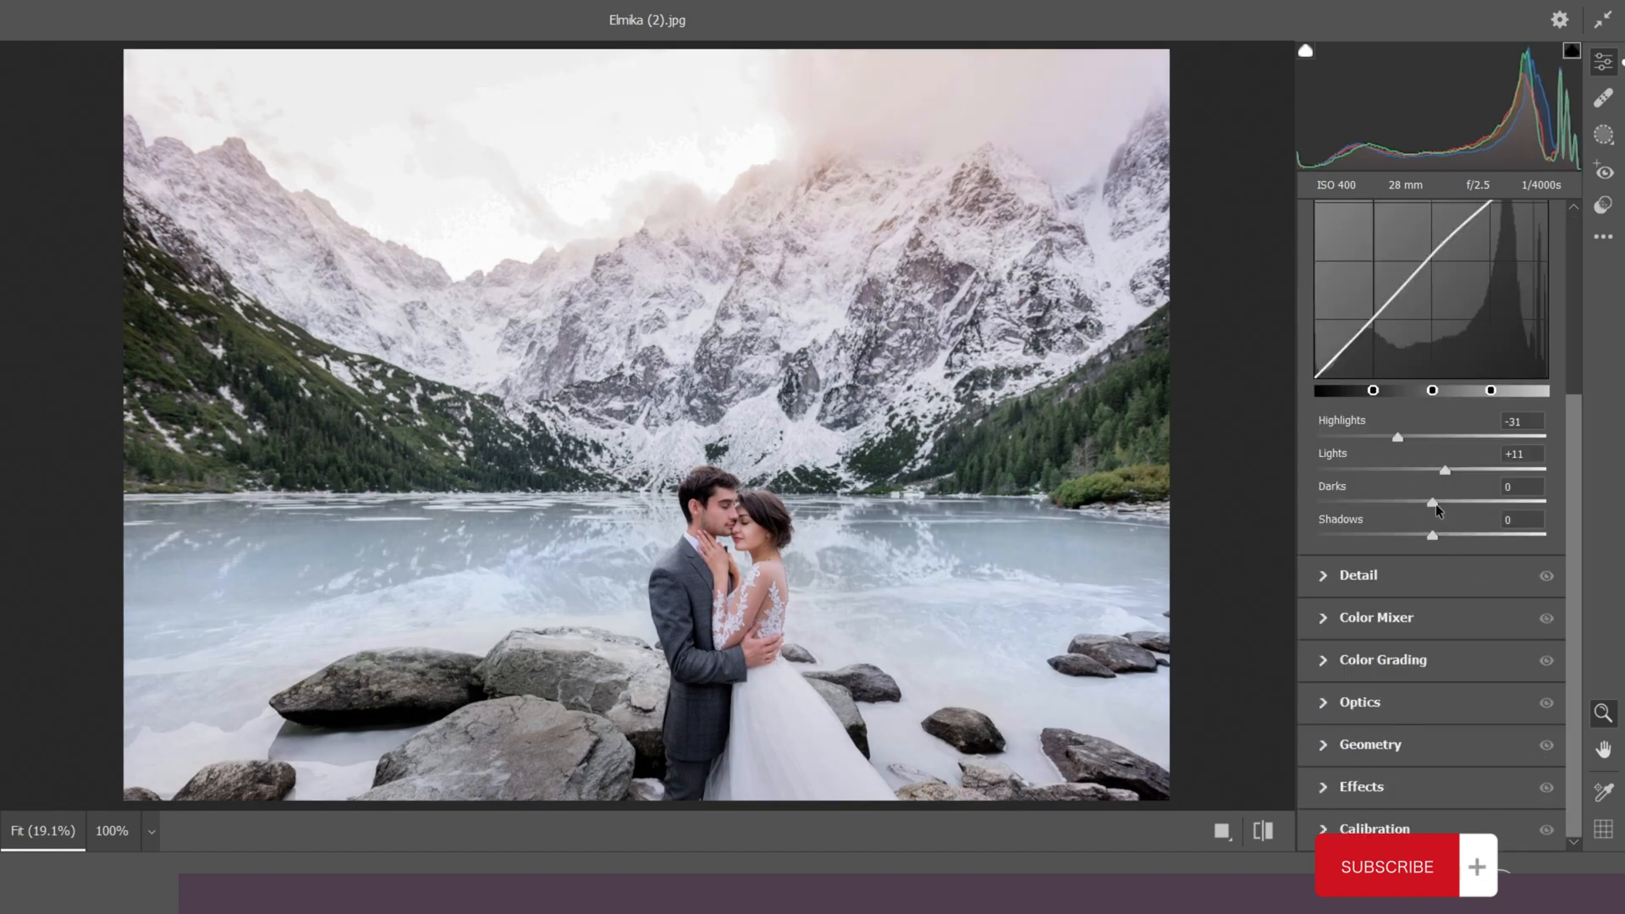
{"action": "left_click_drag", "start_coordinate": [1433, 508], "coordinate": [1412, 542]}
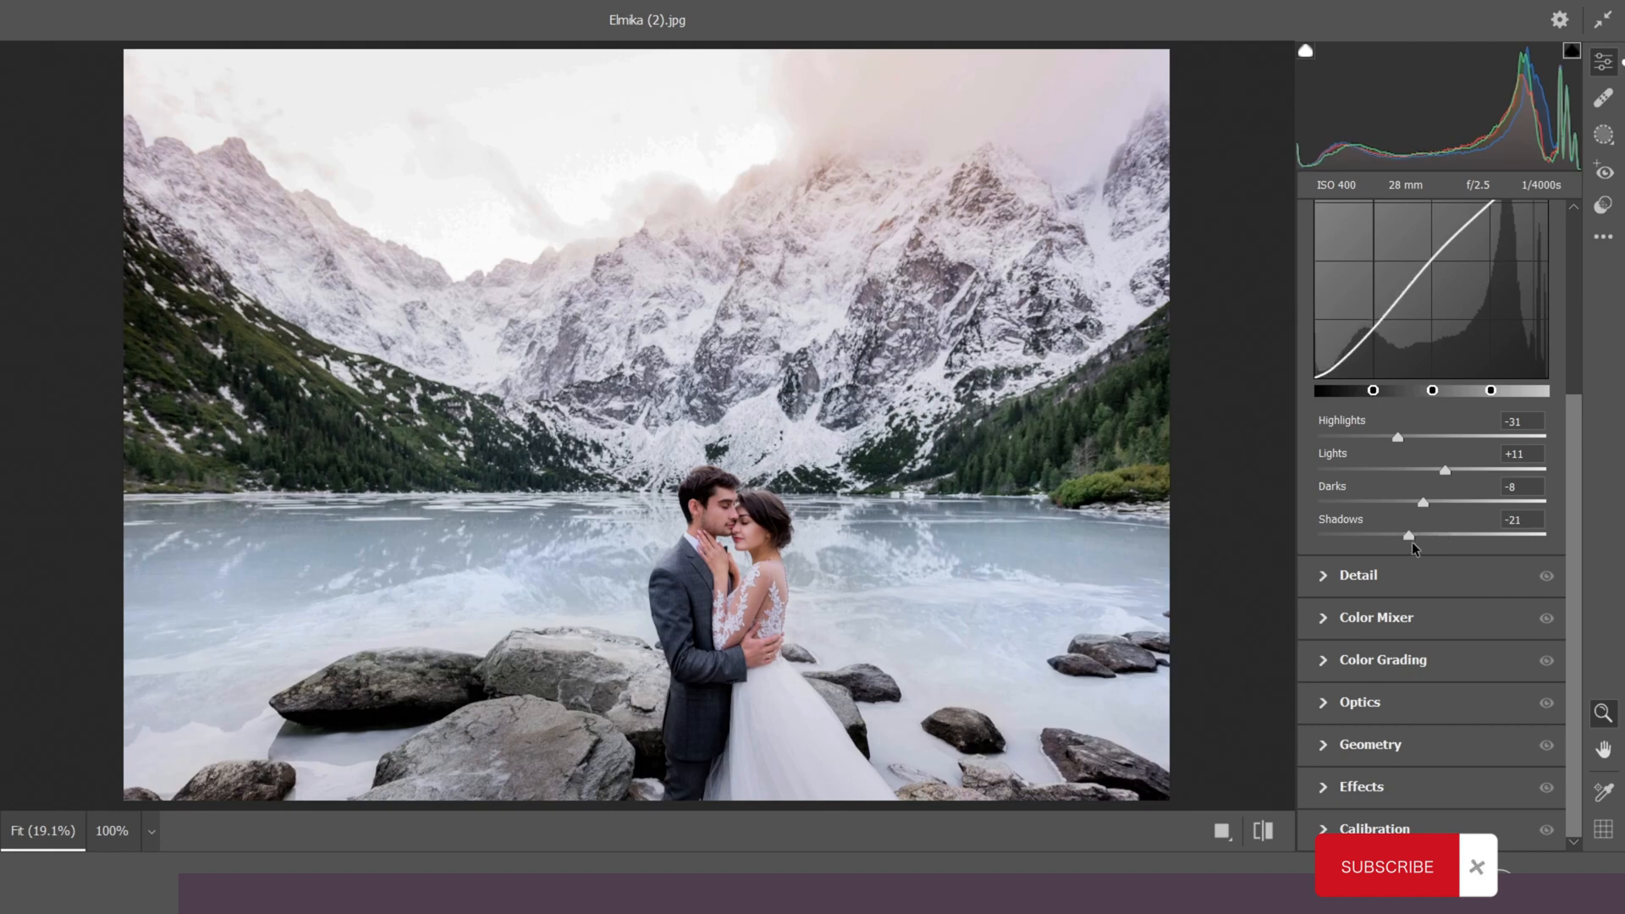
{"action": "scroll", "coordinate": [1412, 542], "scroll_direction": "up", "scroll_amount": 3}
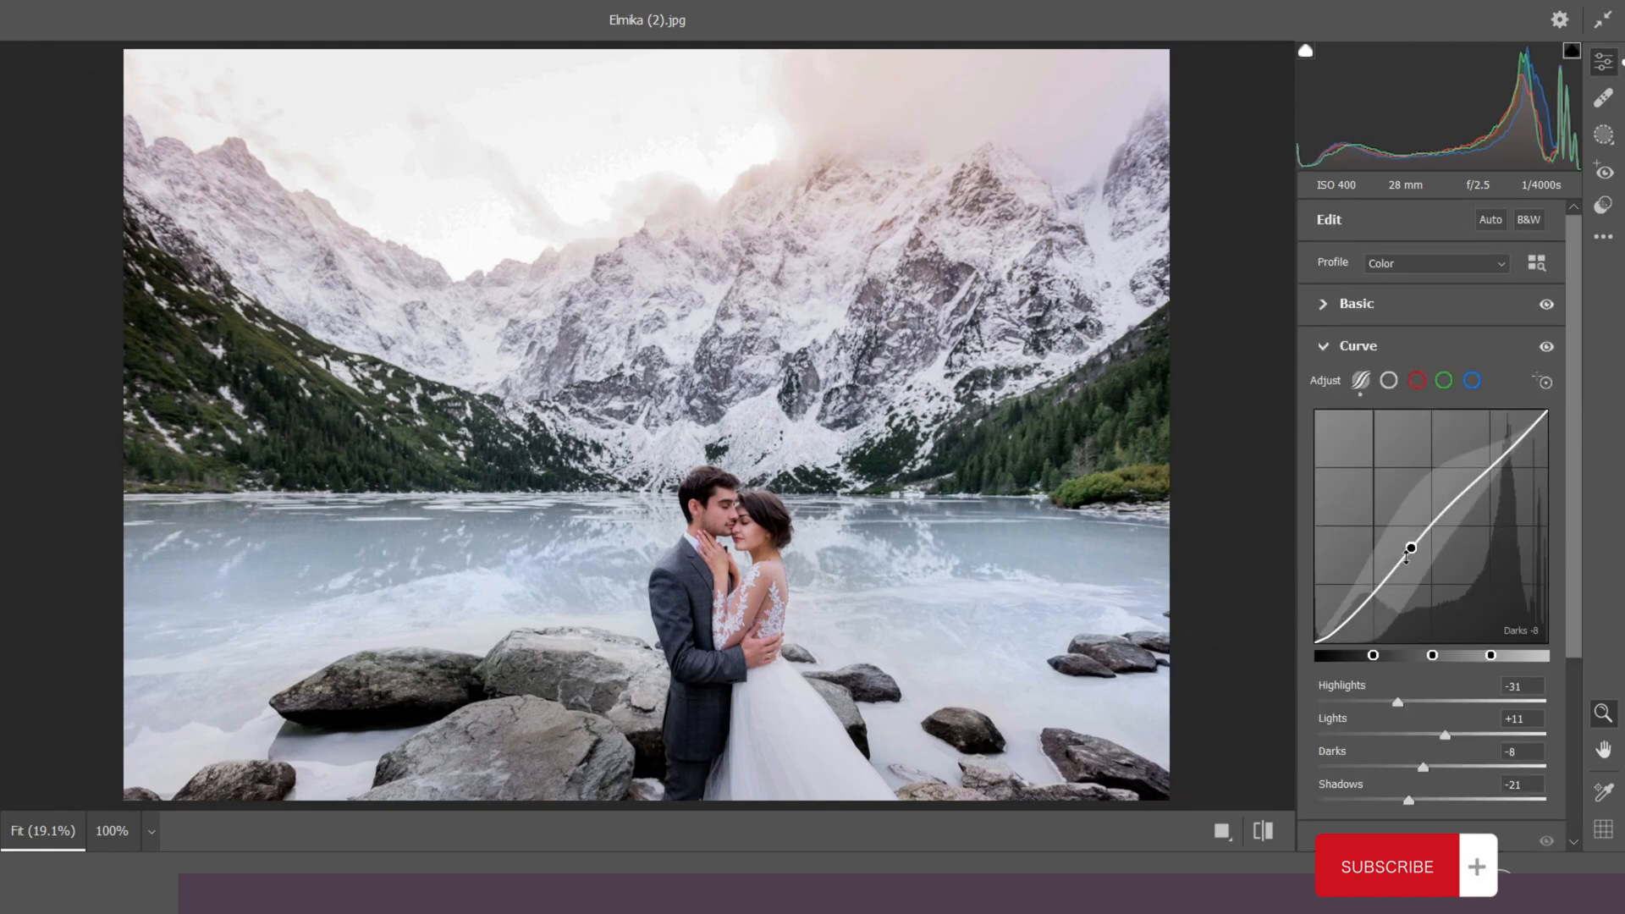
{"action": "left_click", "coordinate": [1322, 346]}
Step: In the Color Mixer, shift the Reds hue slightly, set Greens saturation to +99 and raise Yellows saturation
{"action": "left_click", "coordinate": [1324, 434]}
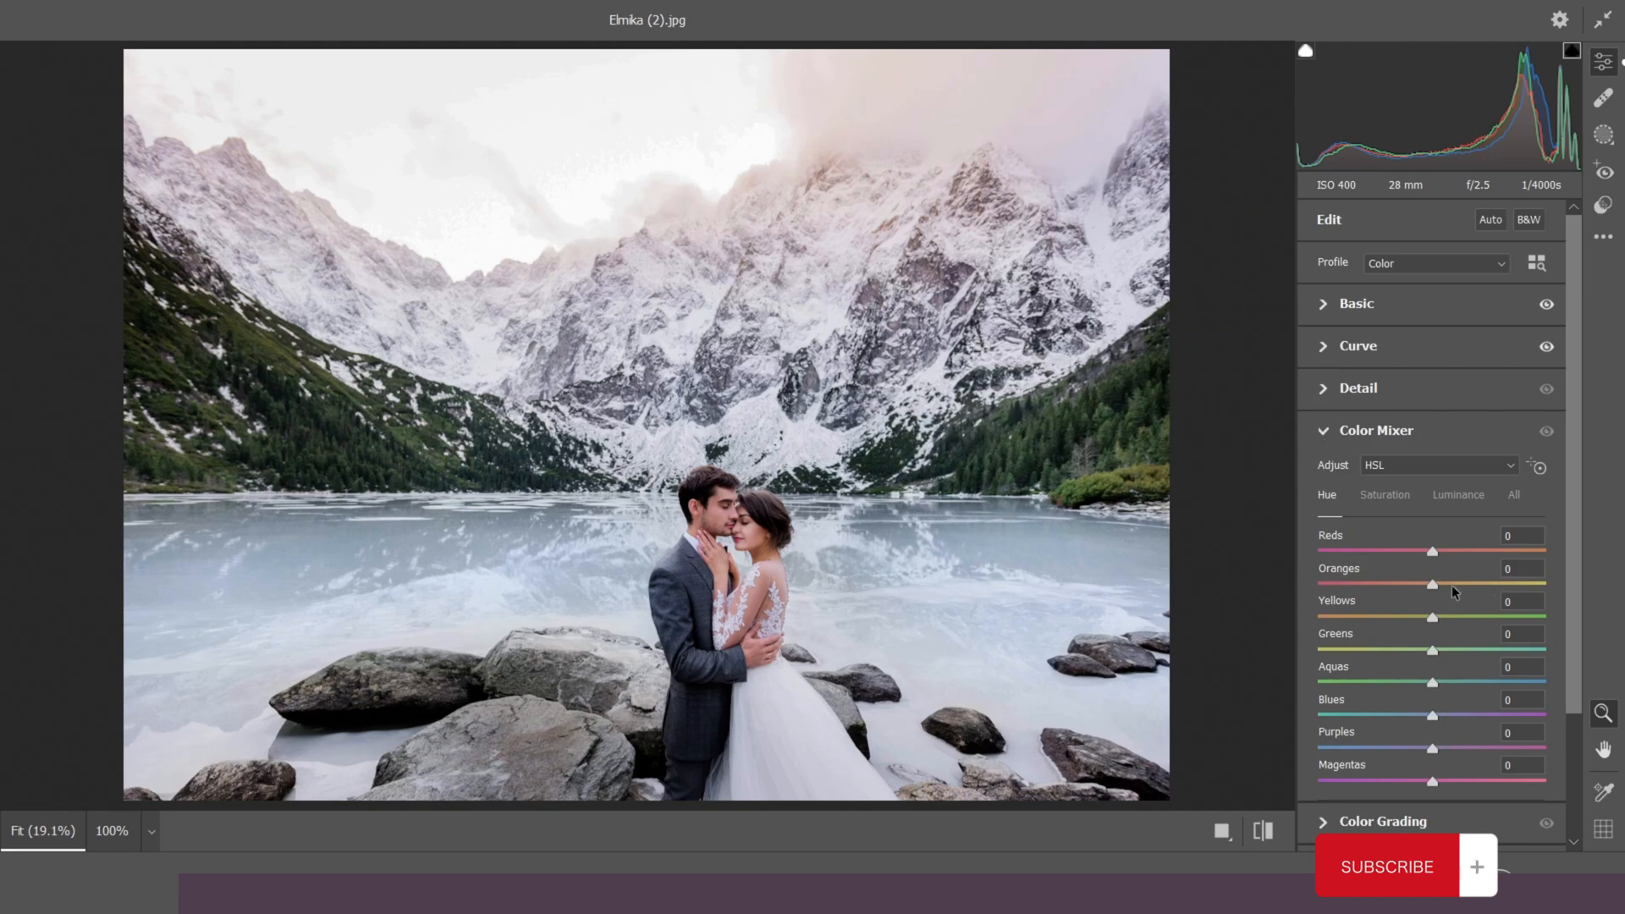
{"action": "left_click_drag", "start_coordinate": [1441, 552], "coordinate": [1449, 555]}
{"action": "left_click", "coordinate": [1397, 496]}
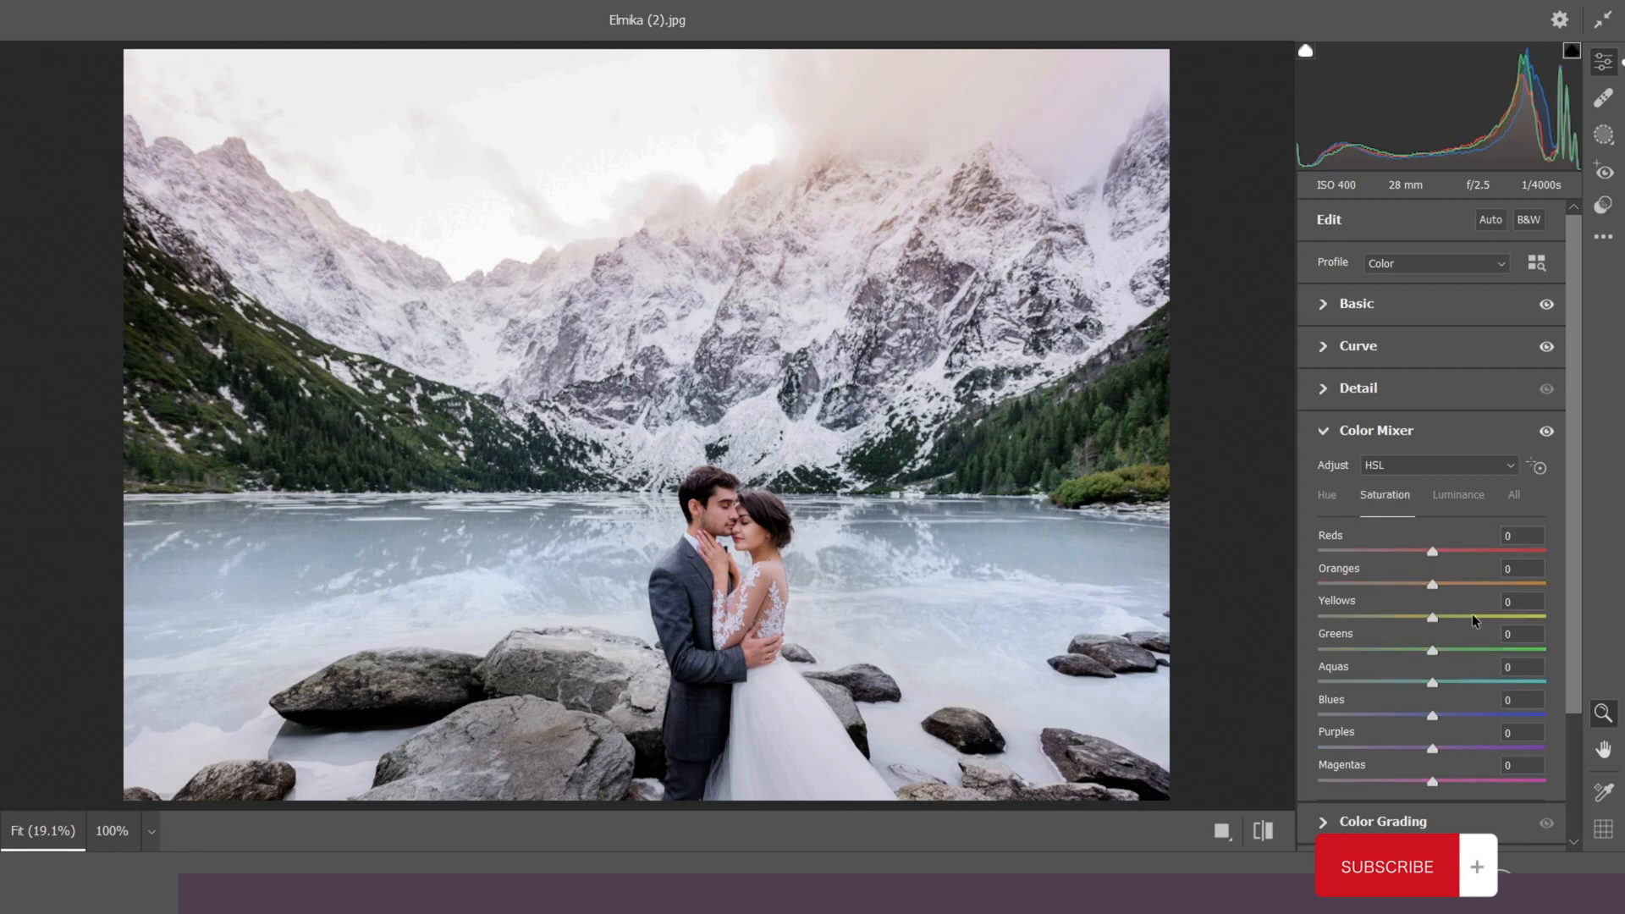
{"action": "left_click_drag", "start_coordinate": [1441, 650], "coordinate": [1529, 655]}
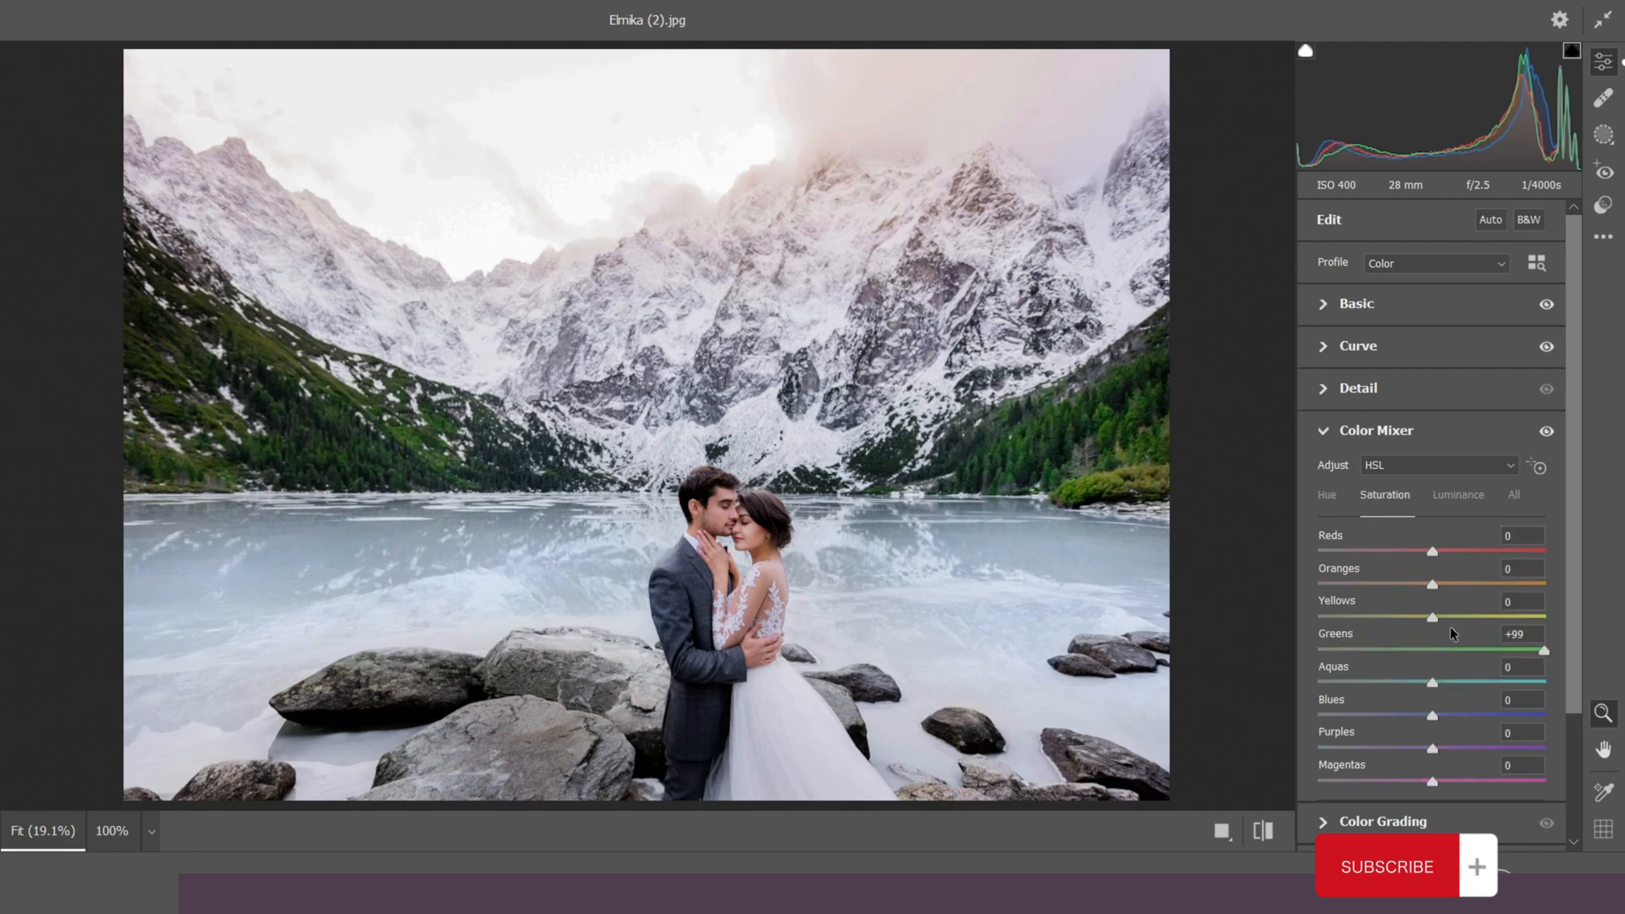
{"action": "left_click_drag", "start_coordinate": [1439, 619], "coordinate": [1474, 618]}
Step: Set the Color Mixer luminance of Greens to +26 and of Magentas to -20
{"action": "left_click", "coordinate": [1460, 499]}
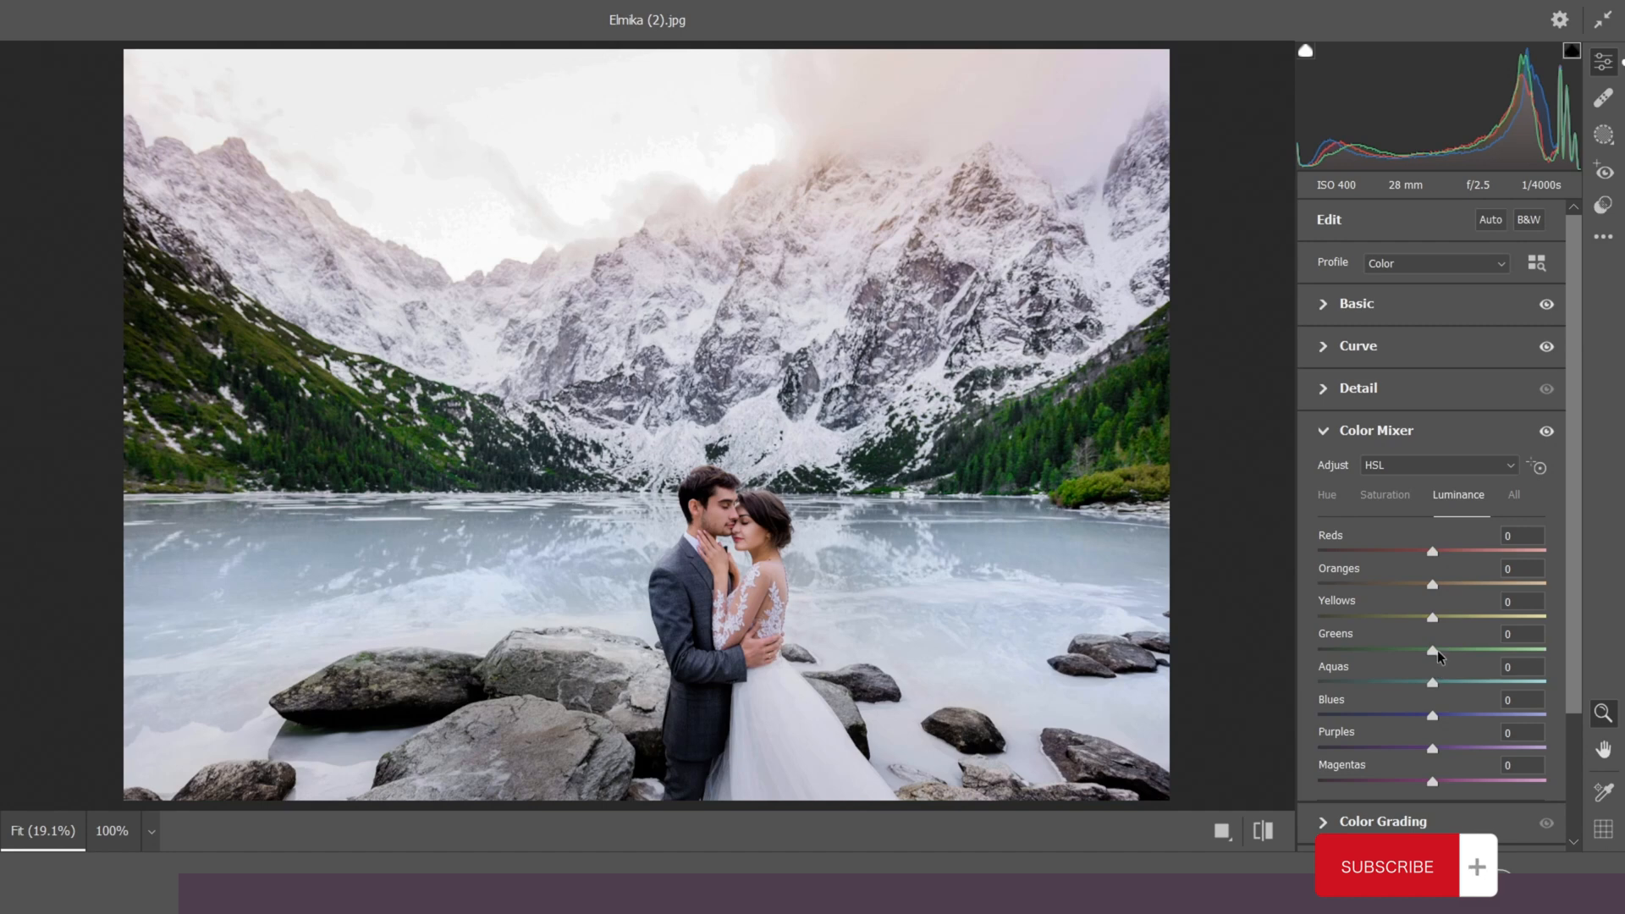
{"action": "left_click_drag", "start_coordinate": [1467, 657], "coordinate": [1468, 657]}
{"action": "scroll", "coordinate": [1471, 658], "scroll_direction": "down", "scroll_amount": 2}
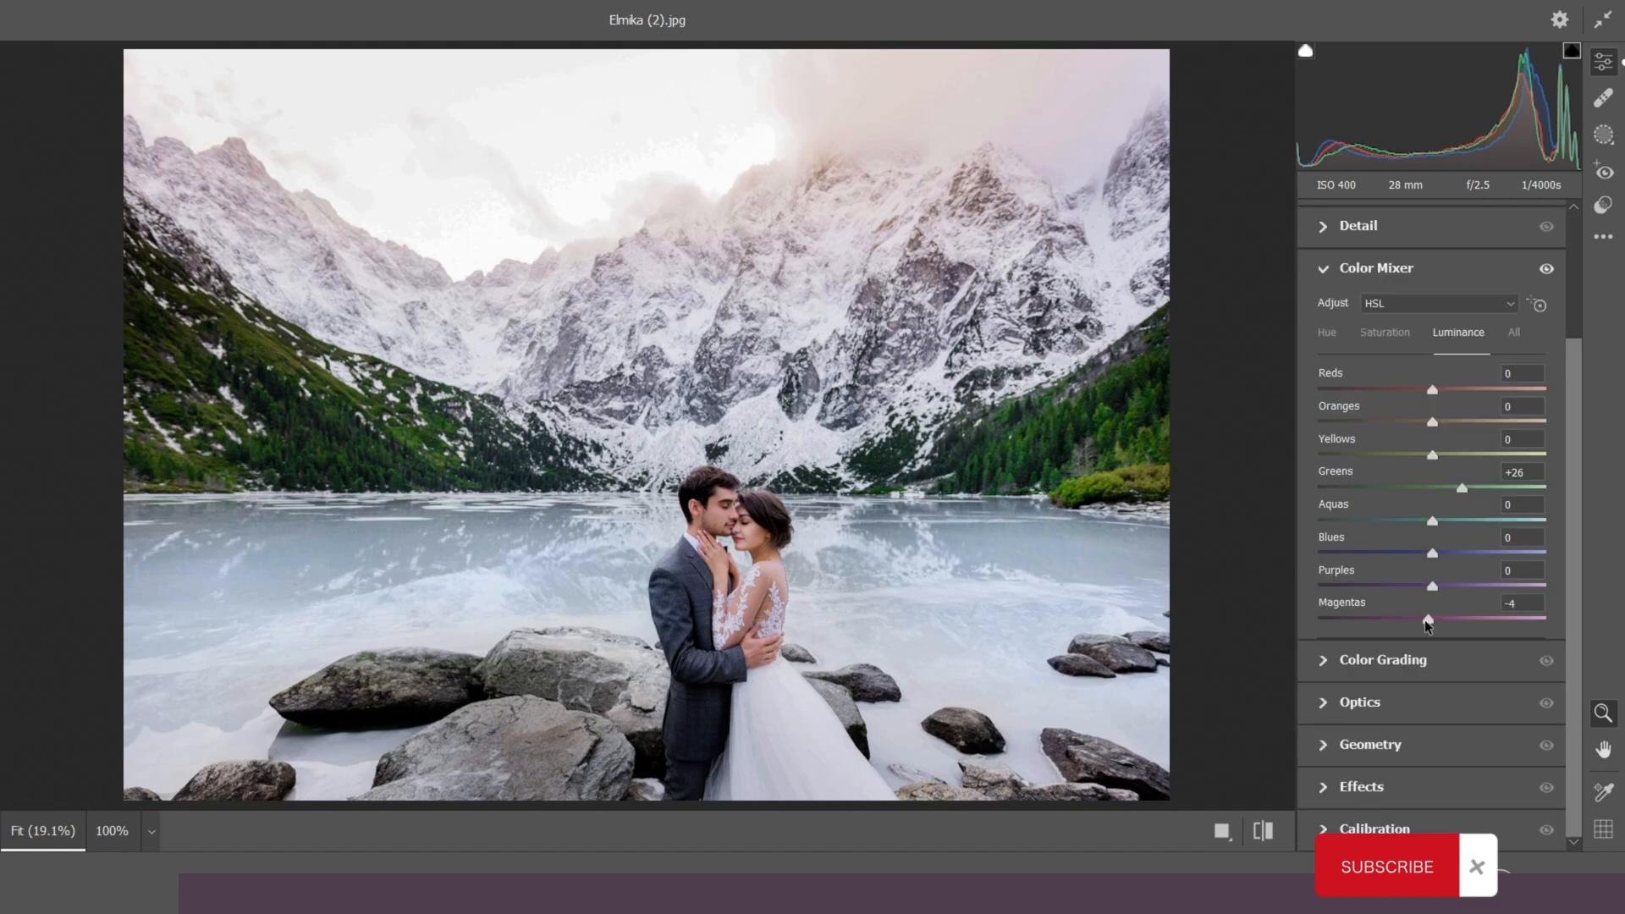
{"action": "left_click_drag", "start_coordinate": [1428, 624], "coordinate": [1409, 619]}
{"action": "scroll", "coordinate": [1332, 493], "scroll_direction": "up", "scroll_amount": 2}
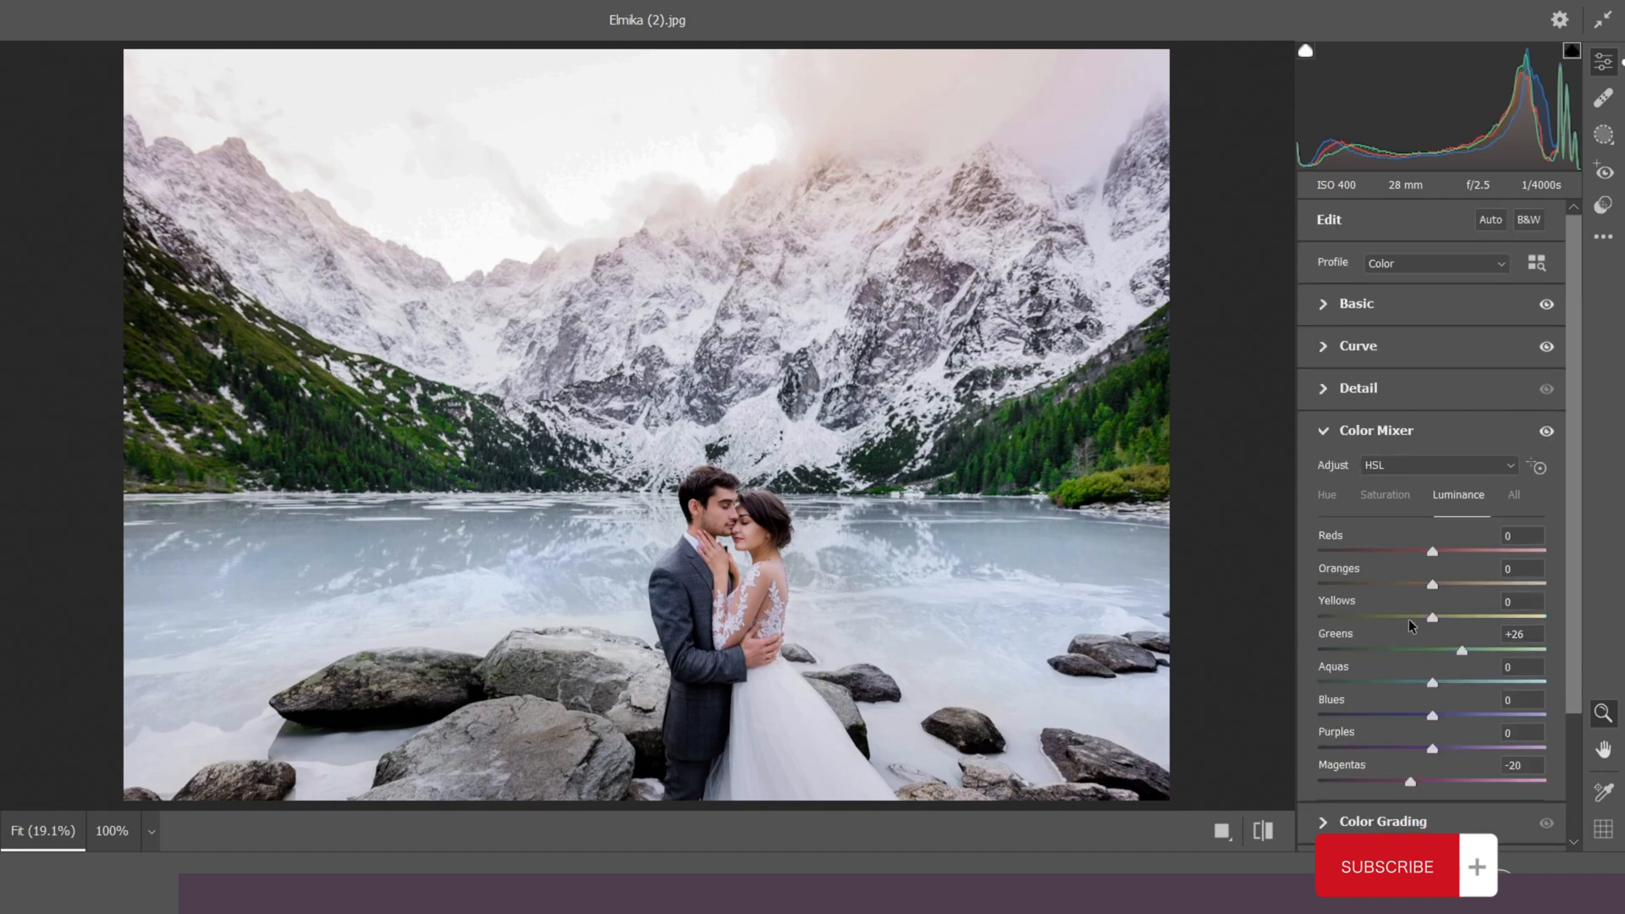
{"action": "left_click", "coordinate": [1324, 439]}
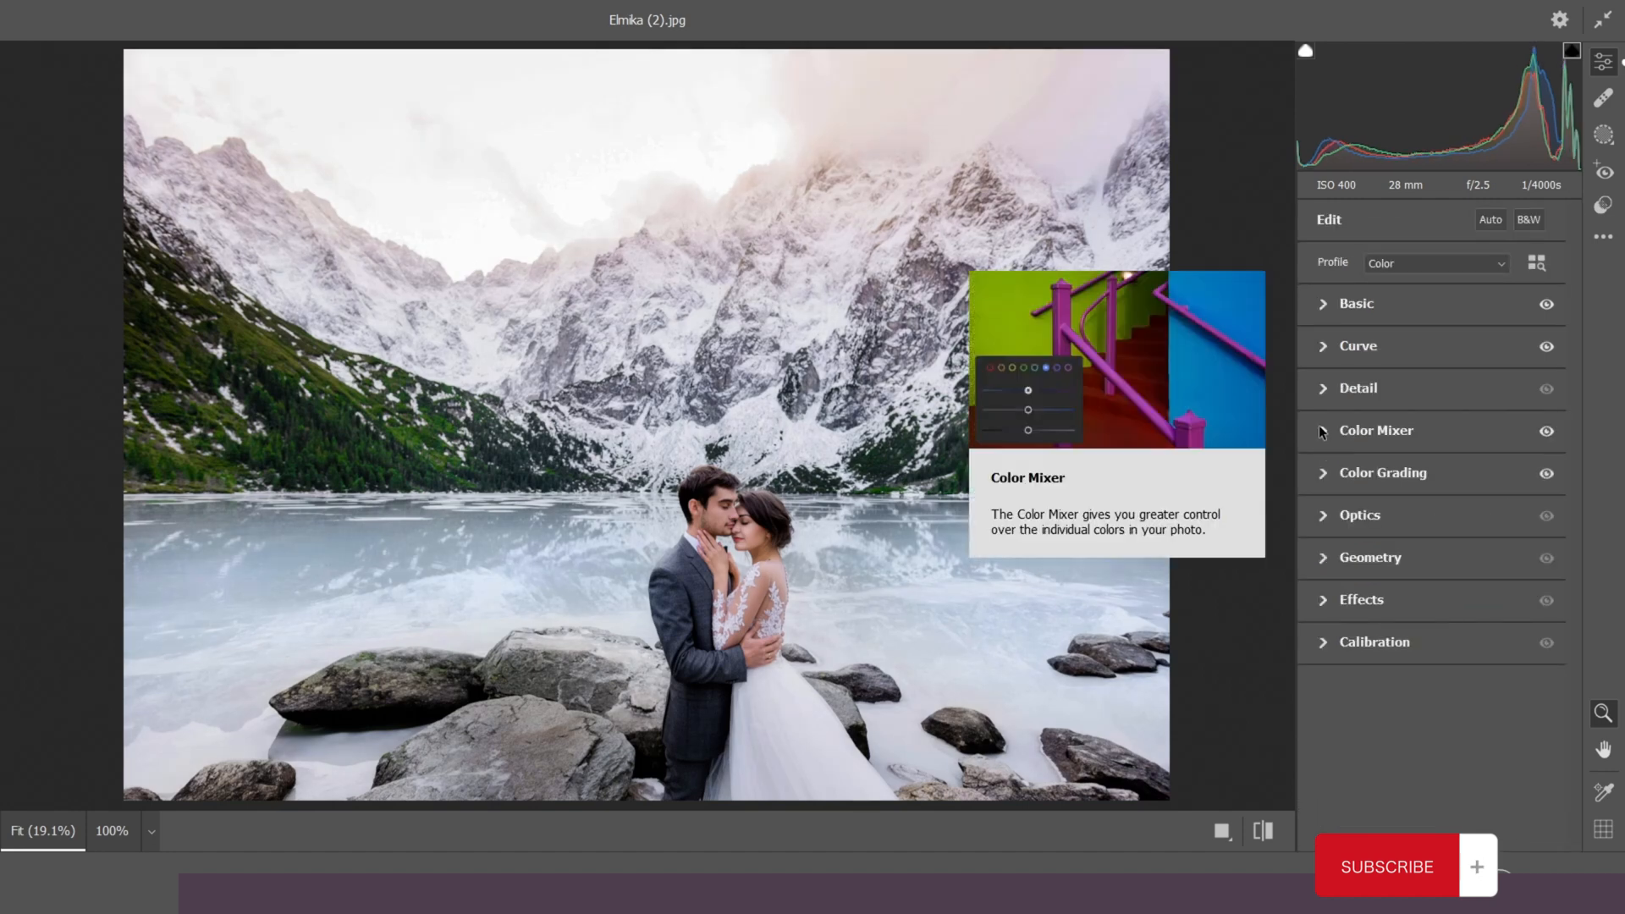
Step: Add Vignetting of -29 in the Effects settings and apply the Camera Raw adjustments to the lake layer
{"action": "left_click", "coordinate": [1320, 601]}
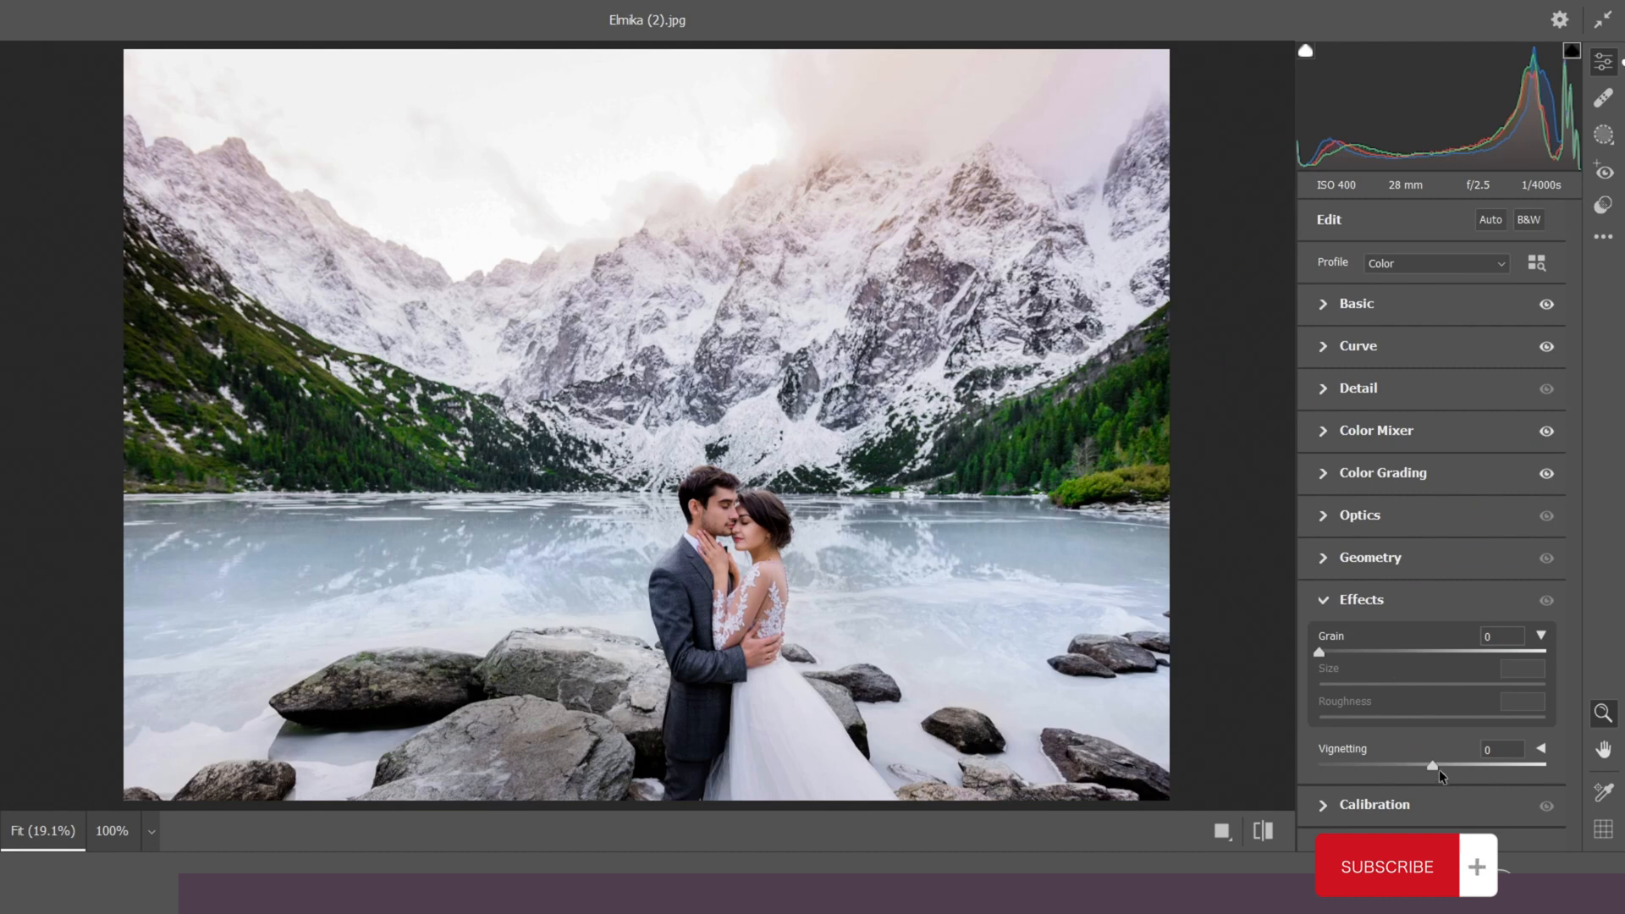
{"action": "left_click_drag", "start_coordinate": [1438, 767], "coordinate": [1399, 766]}
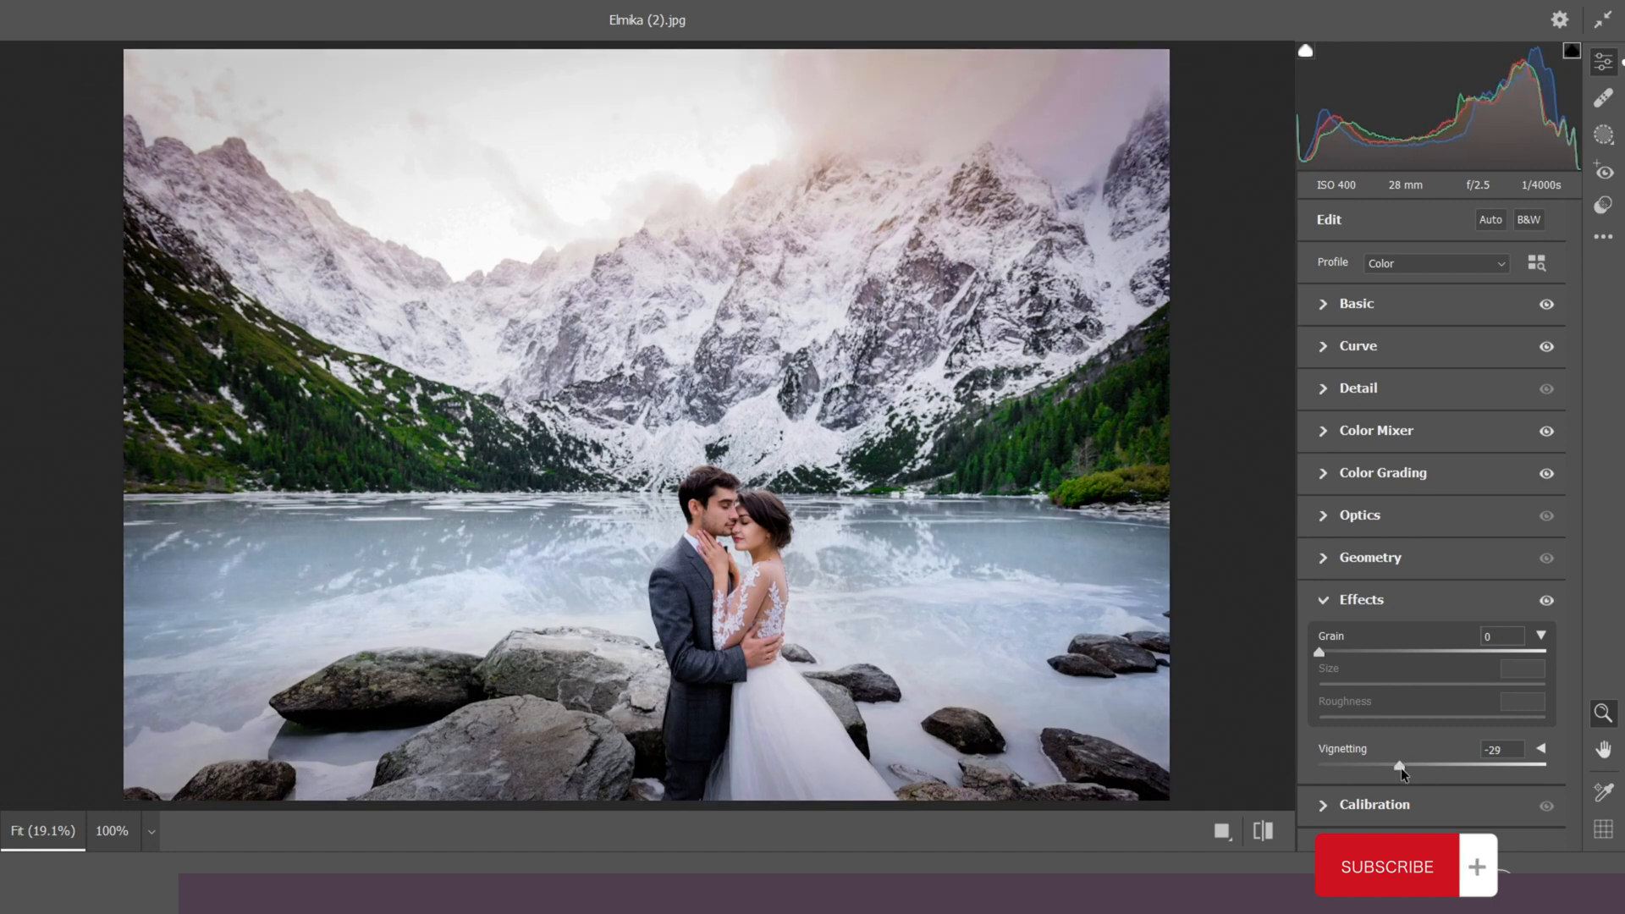
{"action": "key", "text": "Return"}
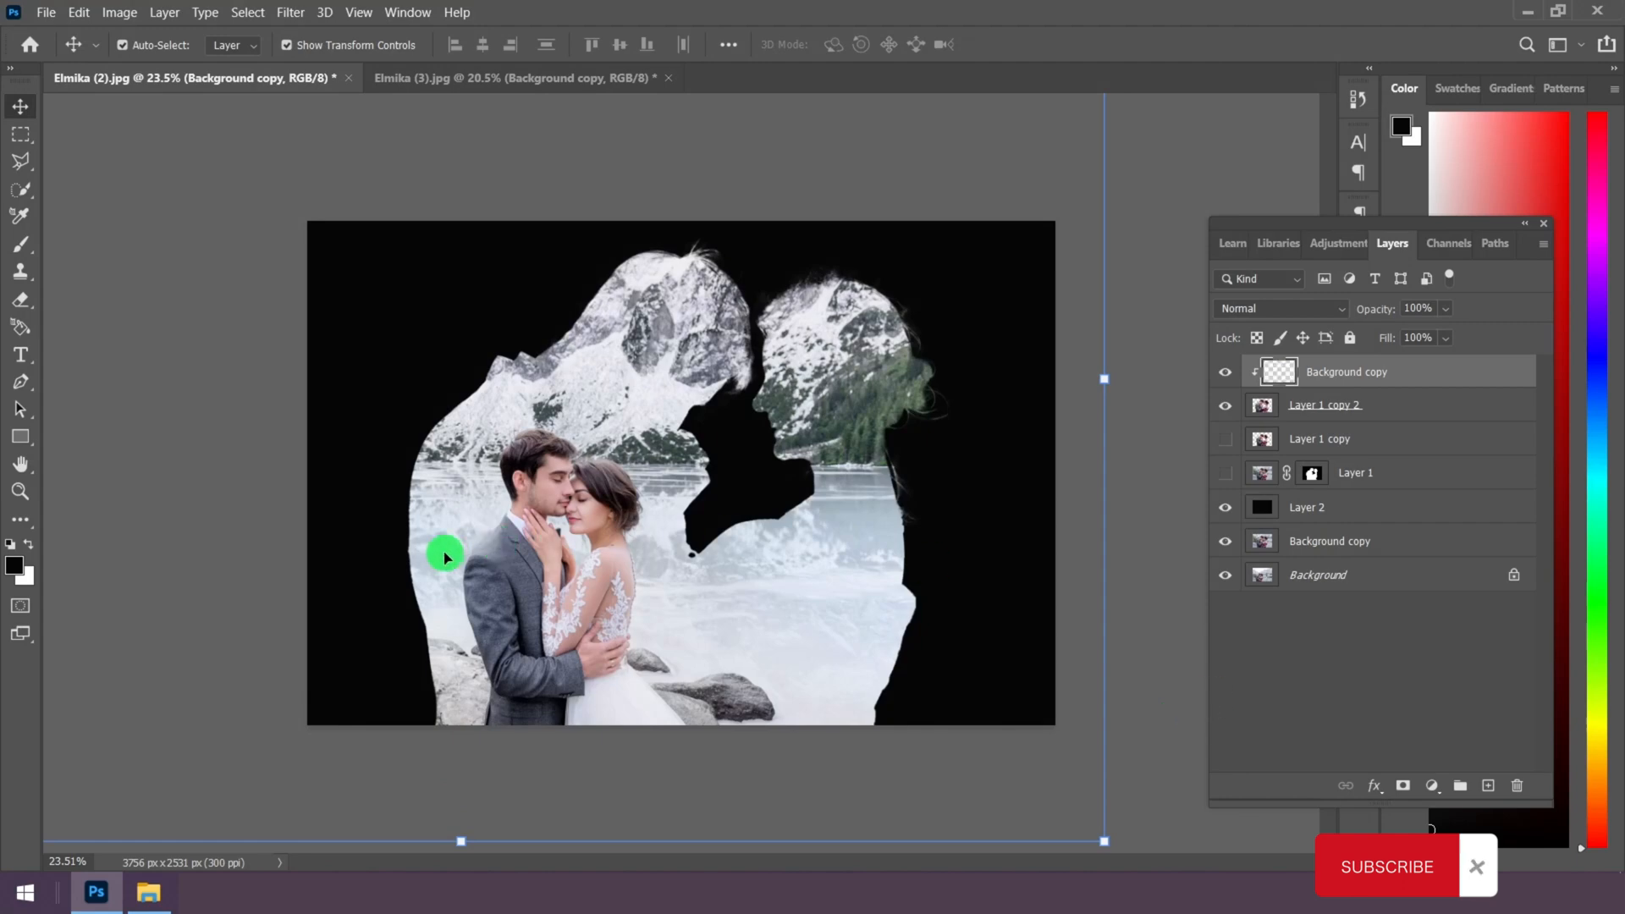
{"action": "scroll", "coordinate": [546, 526], "scroll_direction": "up", "scroll_amount": 1}
{"action": "scroll", "coordinate": [591, 610], "scroll_direction": "up", "scroll_amount": 3}
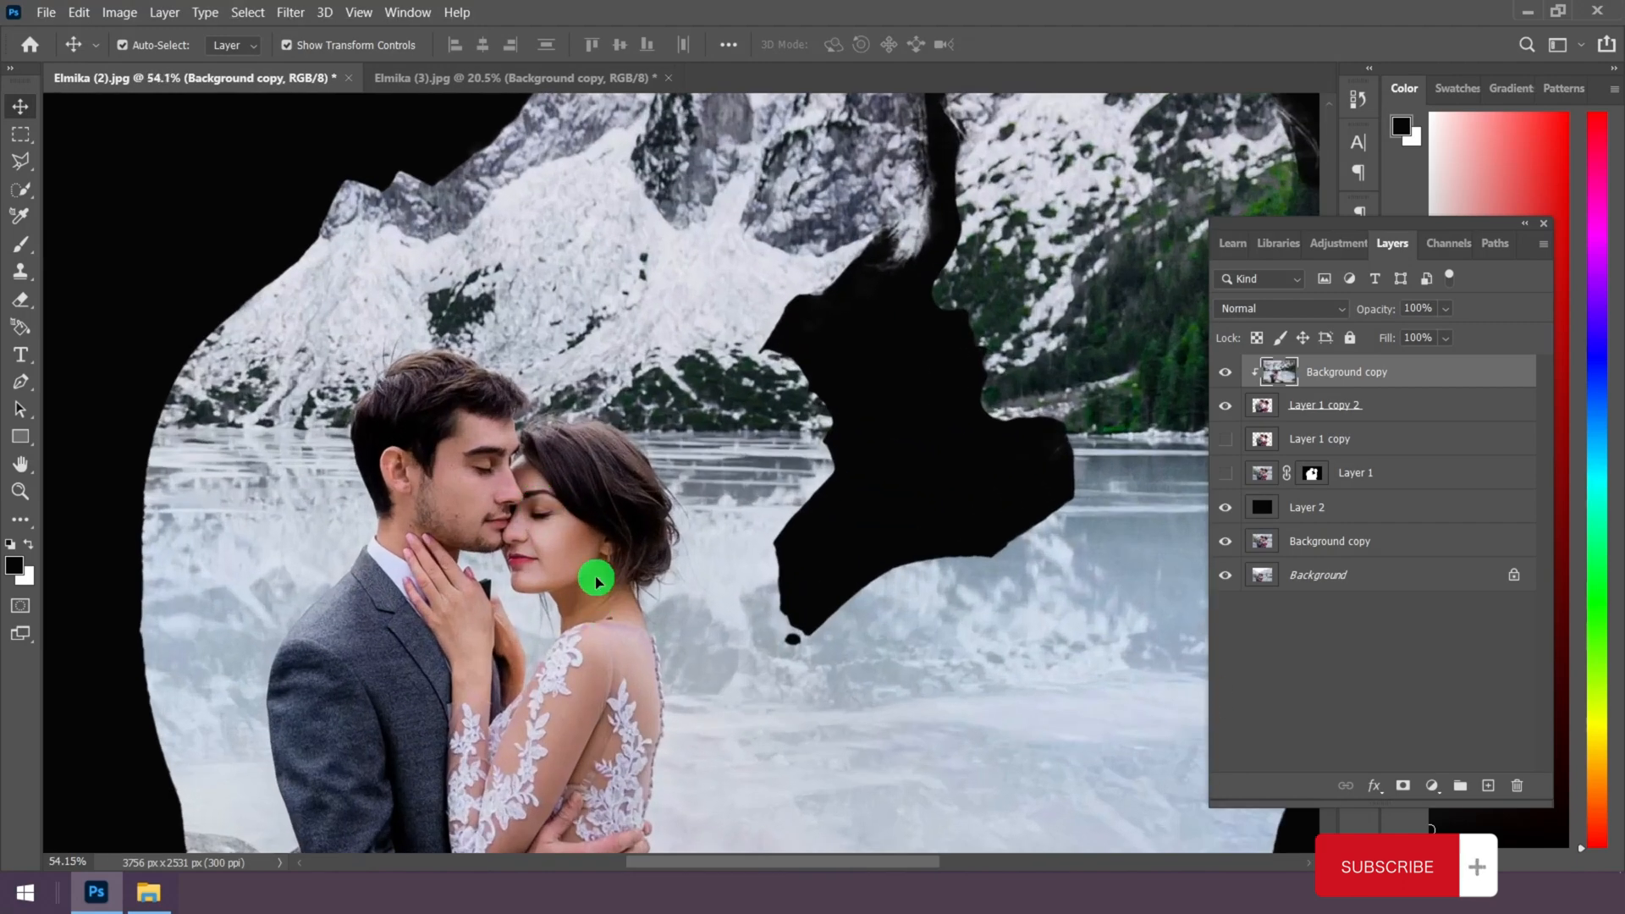
{"action": "scroll", "coordinate": [598, 608], "scroll_direction": "down", "scroll_amount": 3}
{"action": "scroll", "coordinate": [604, 587], "scroll_direction": "down", "scroll_amount": 1}
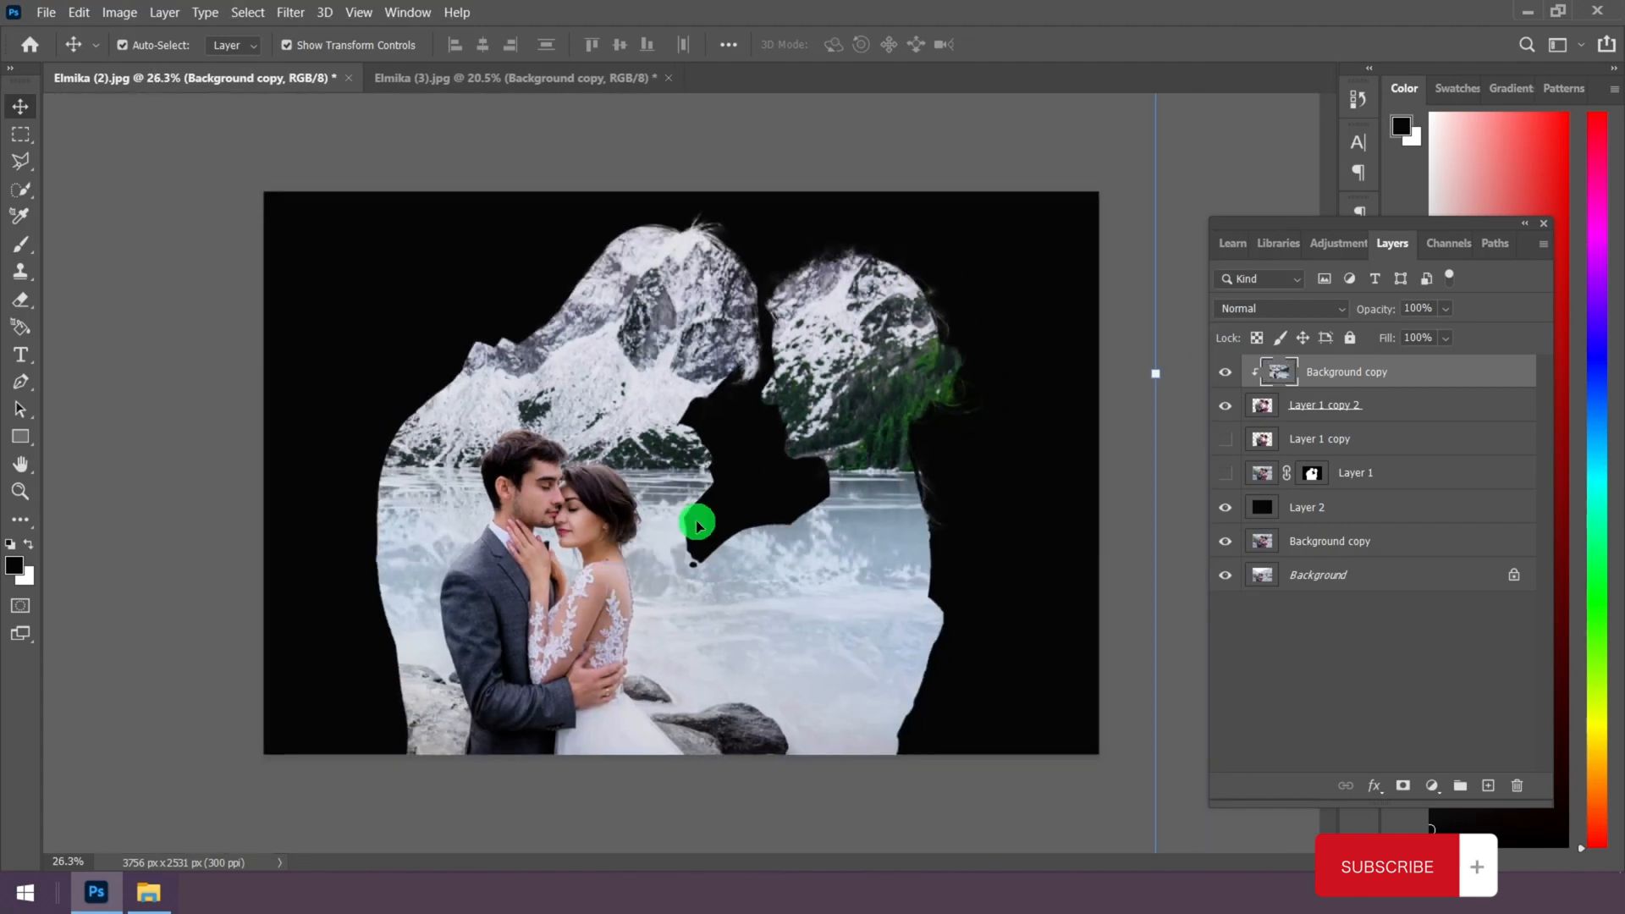
Step: Add a new layer above the black Layer 2 and fill it with white using the Paint Bucket
{"action": "left_click", "coordinate": [1336, 508]}
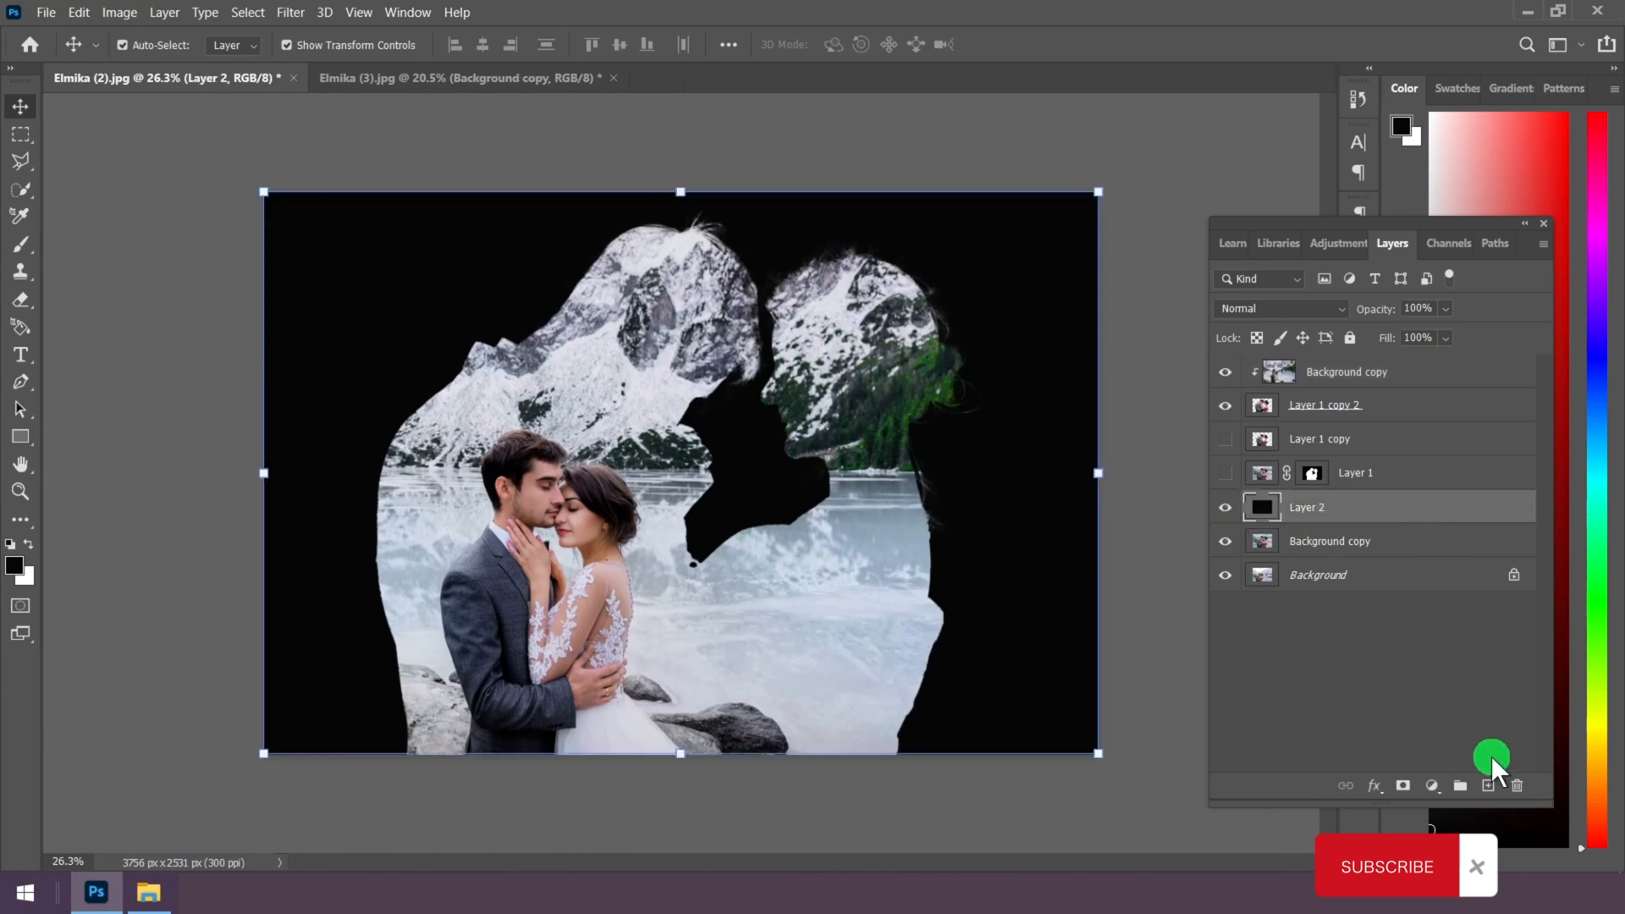
{"action": "left_click", "coordinate": [1488, 785]}
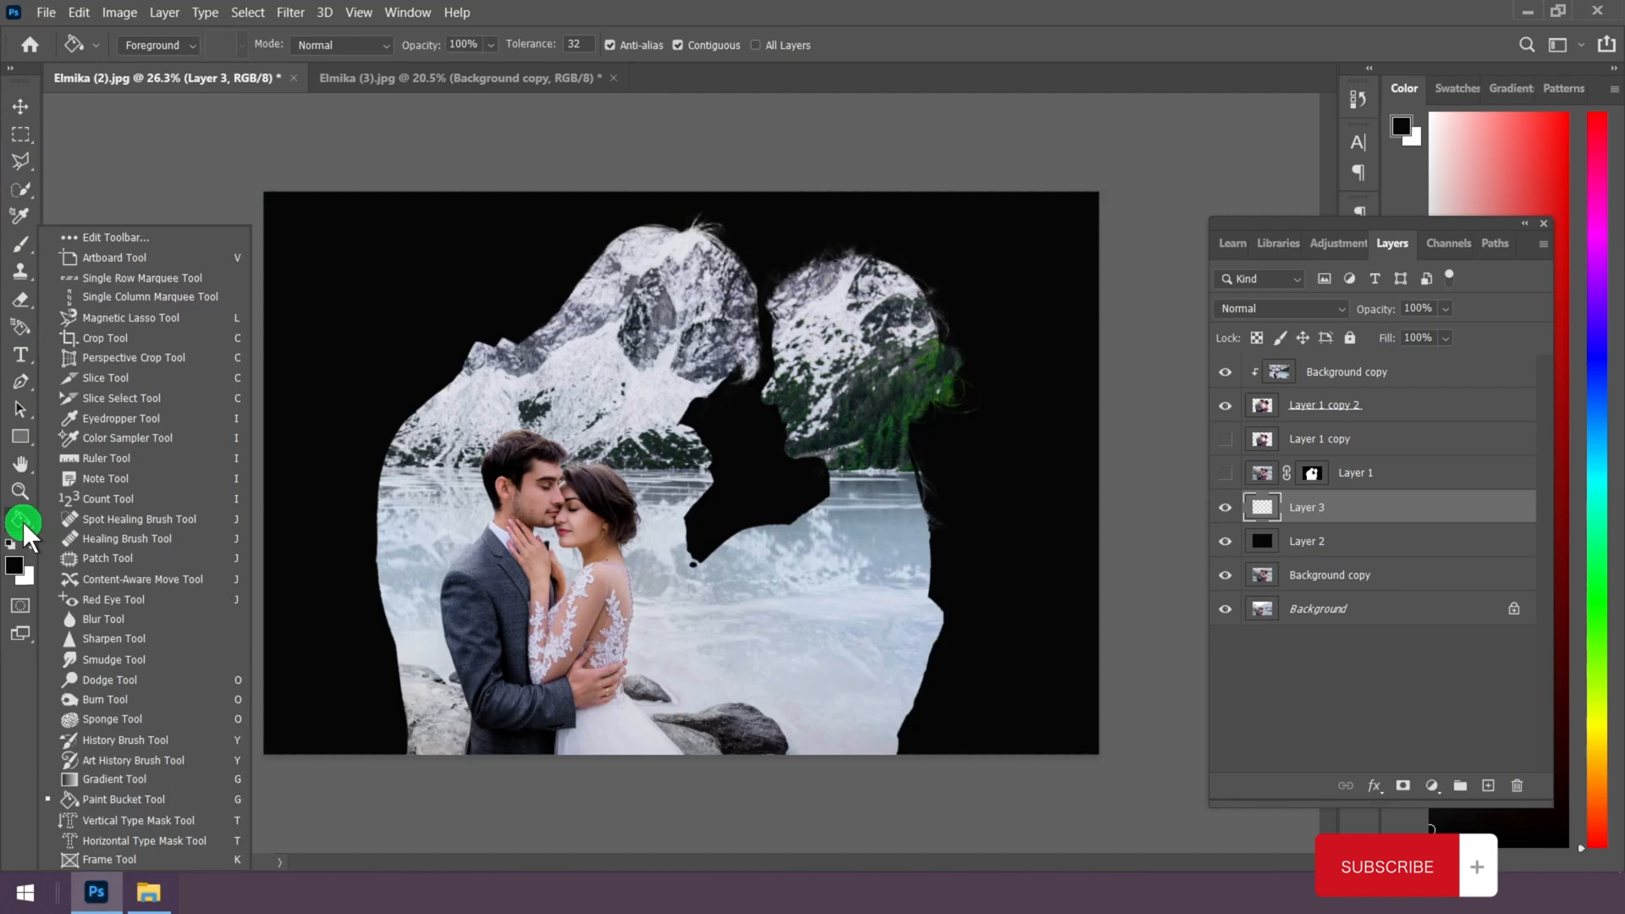
{"action": "left_click", "coordinate": [119, 801]}
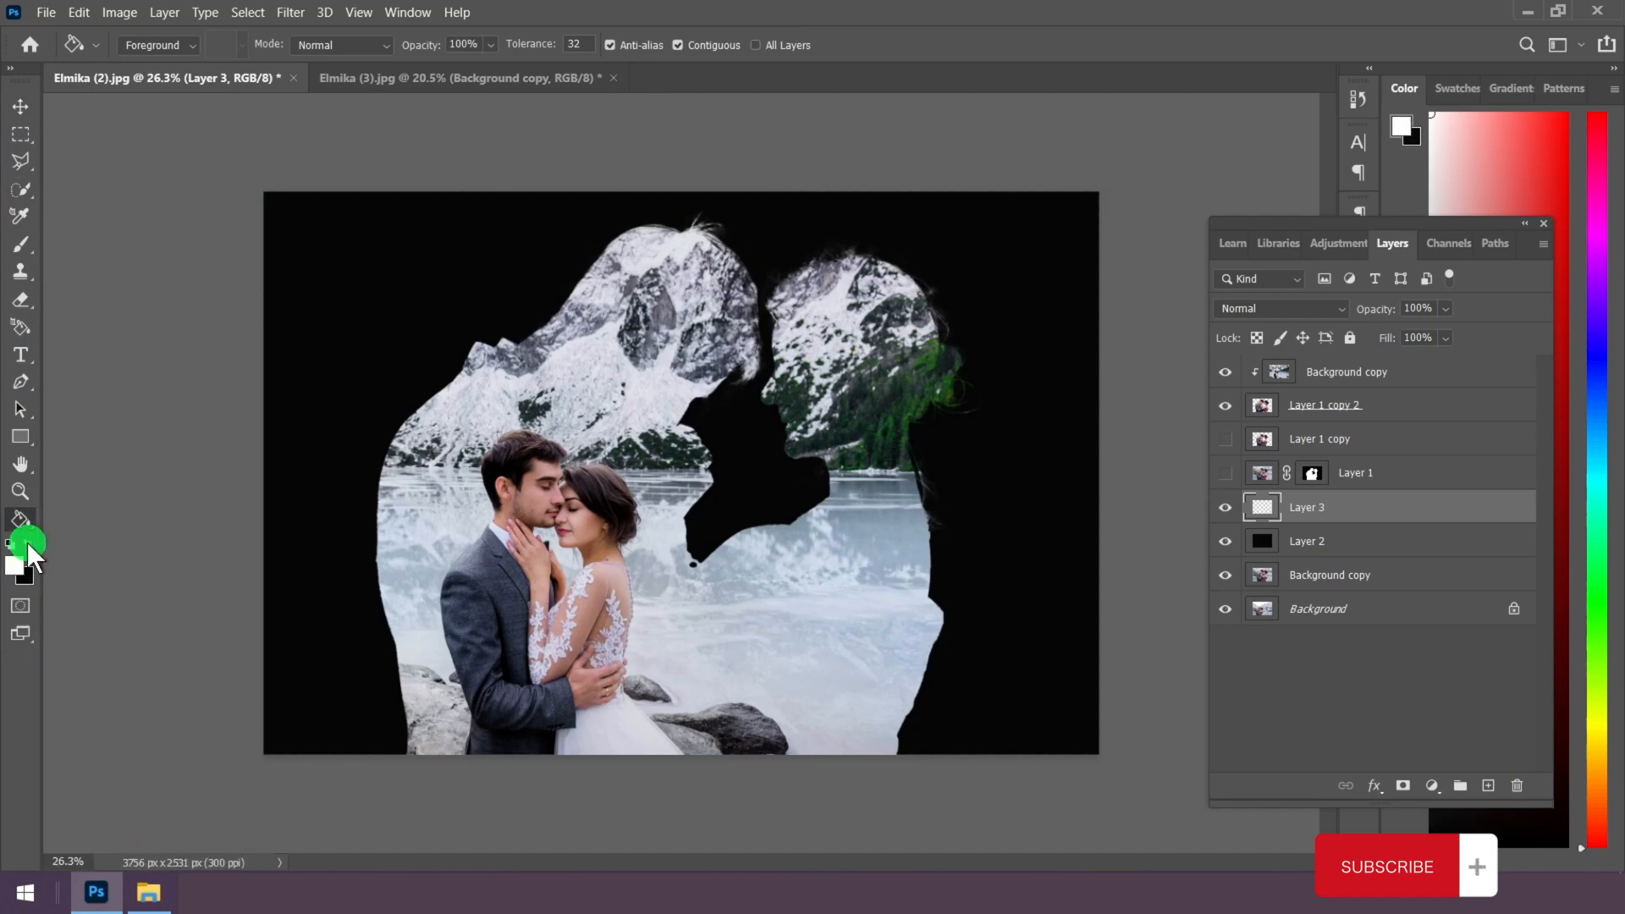
{"action": "left_click", "coordinate": [338, 353]}
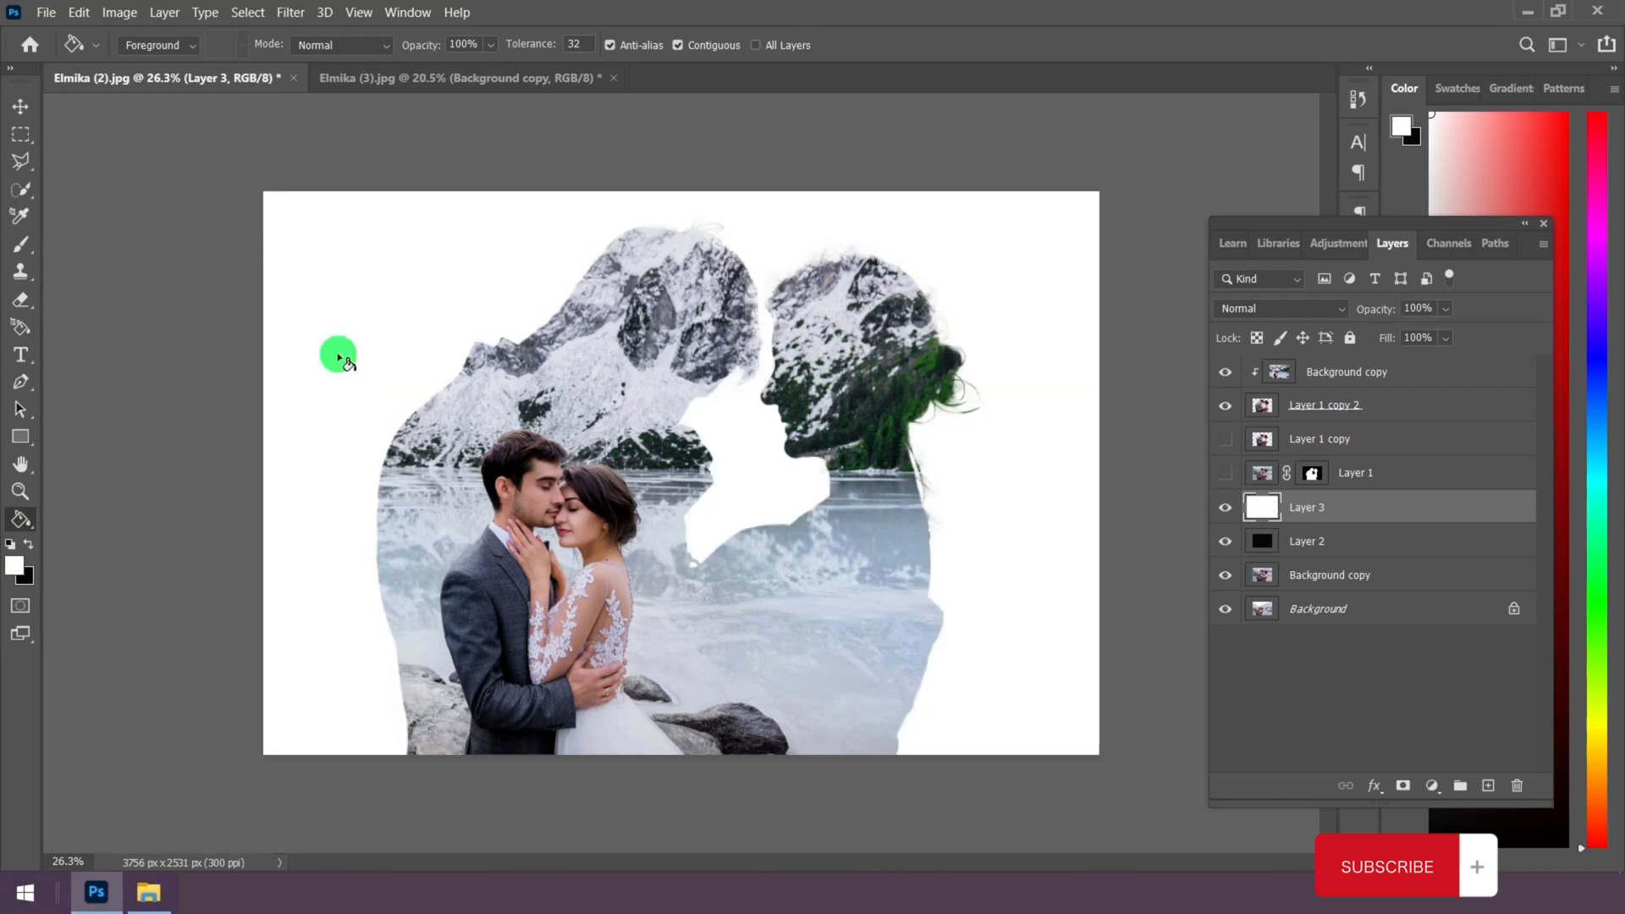
{"action": "scroll", "coordinate": [439, 338], "scroll_direction": "up", "scroll_amount": 4}
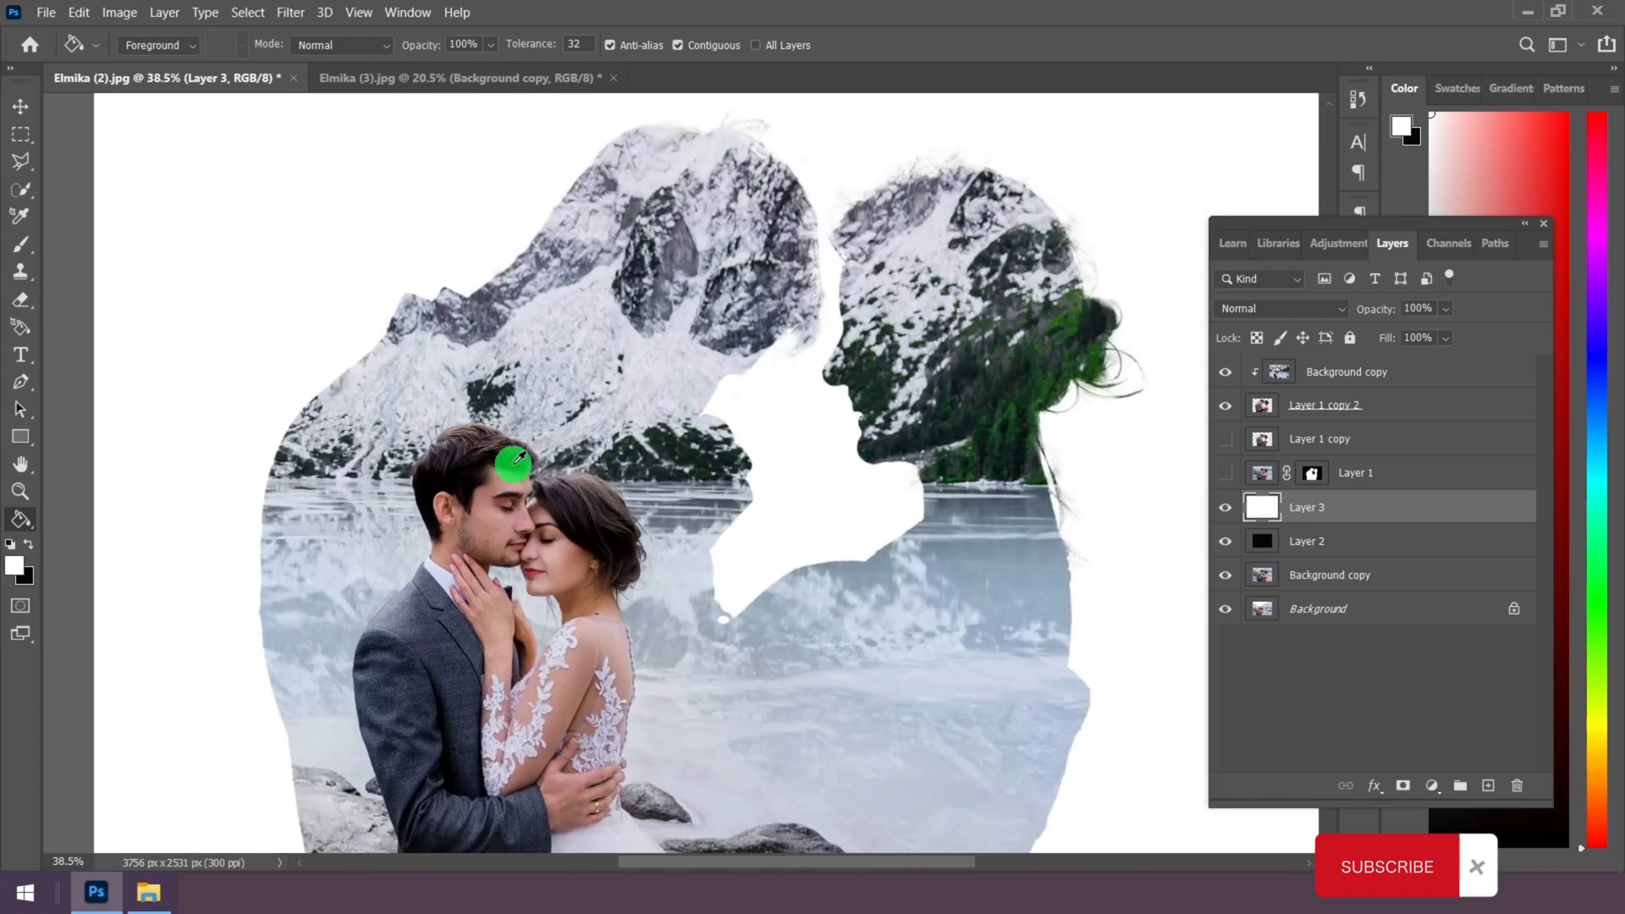
{"action": "scroll", "coordinate": [521, 460], "scroll_direction": "down", "scroll_amount": 3}
{"action": "scroll", "coordinate": [532, 450], "scroll_direction": "down", "scroll_amount": 2}
Step: Reposition the clipped lake photo slightly lower inside the couple silhouette
{"action": "key", "text": "v"}
{"action": "left_click", "coordinate": [563, 599]}
{"action": "scroll", "coordinate": [587, 562], "scroll_direction": "up", "scroll_amount": 4}
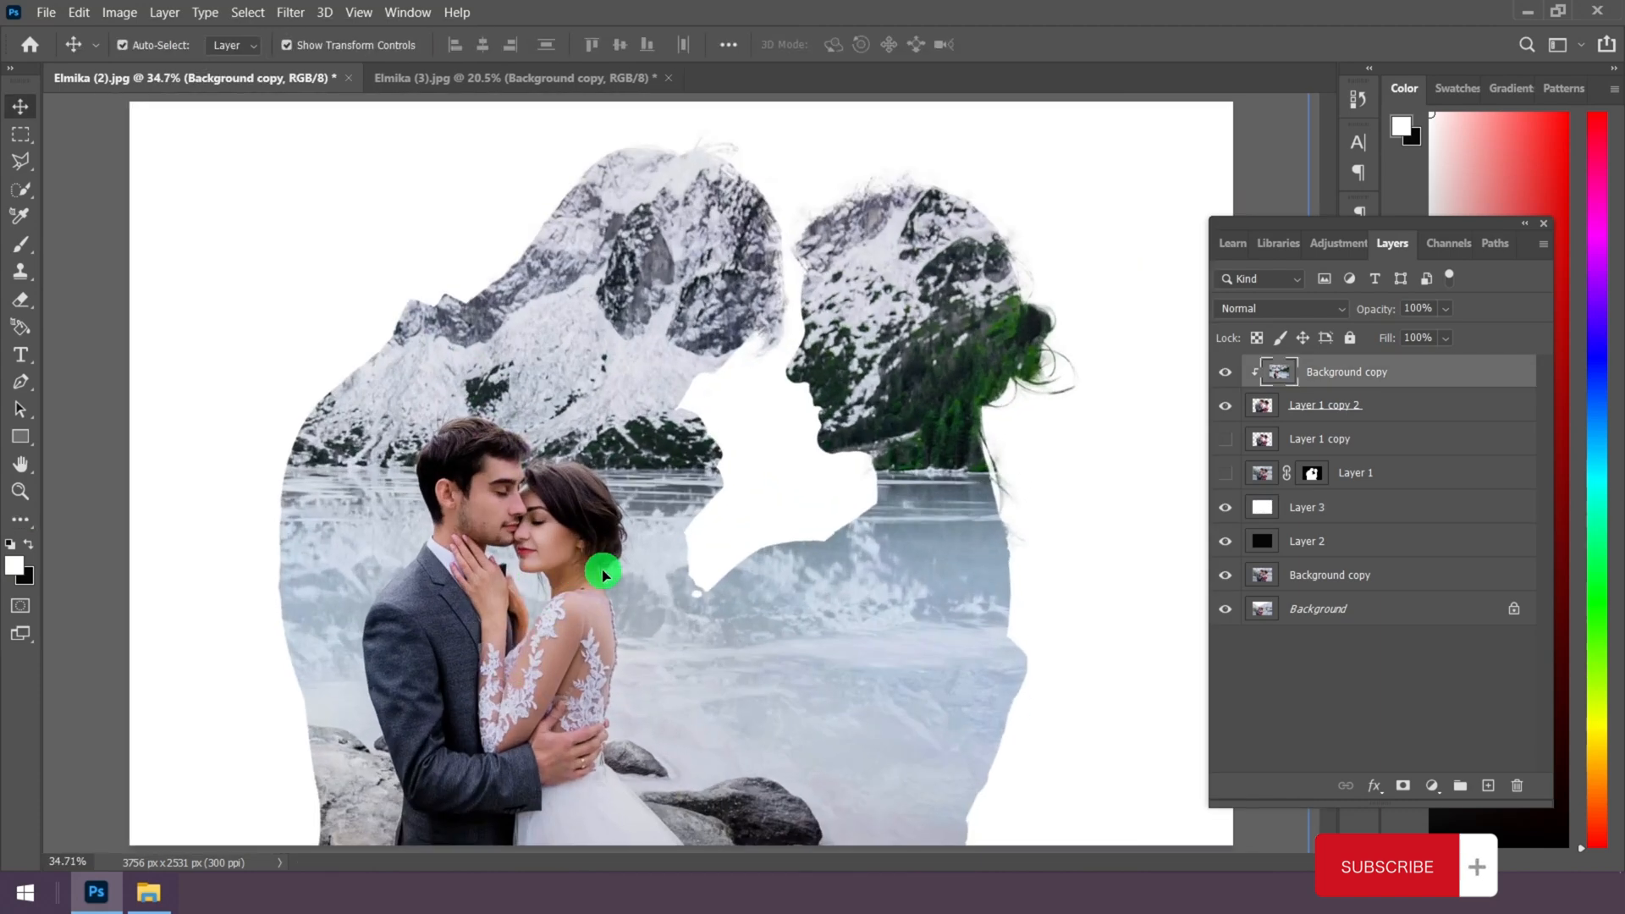
{"action": "left_click_drag", "start_coordinate": [584, 549], "coordinate": [624, 555]}
{"action": "scroll", "coordinate": [573, 561], "scroll_direction": "down", "scroll_amount": 2}
{"action": "scroll", "coordinate": [618, 544], "scroll_direction": "down", "scroll_amount": 1}
{"action": "scroll", "coordinate": [668, 556], "scroll_direction": "up", "scroll_amount": 4}
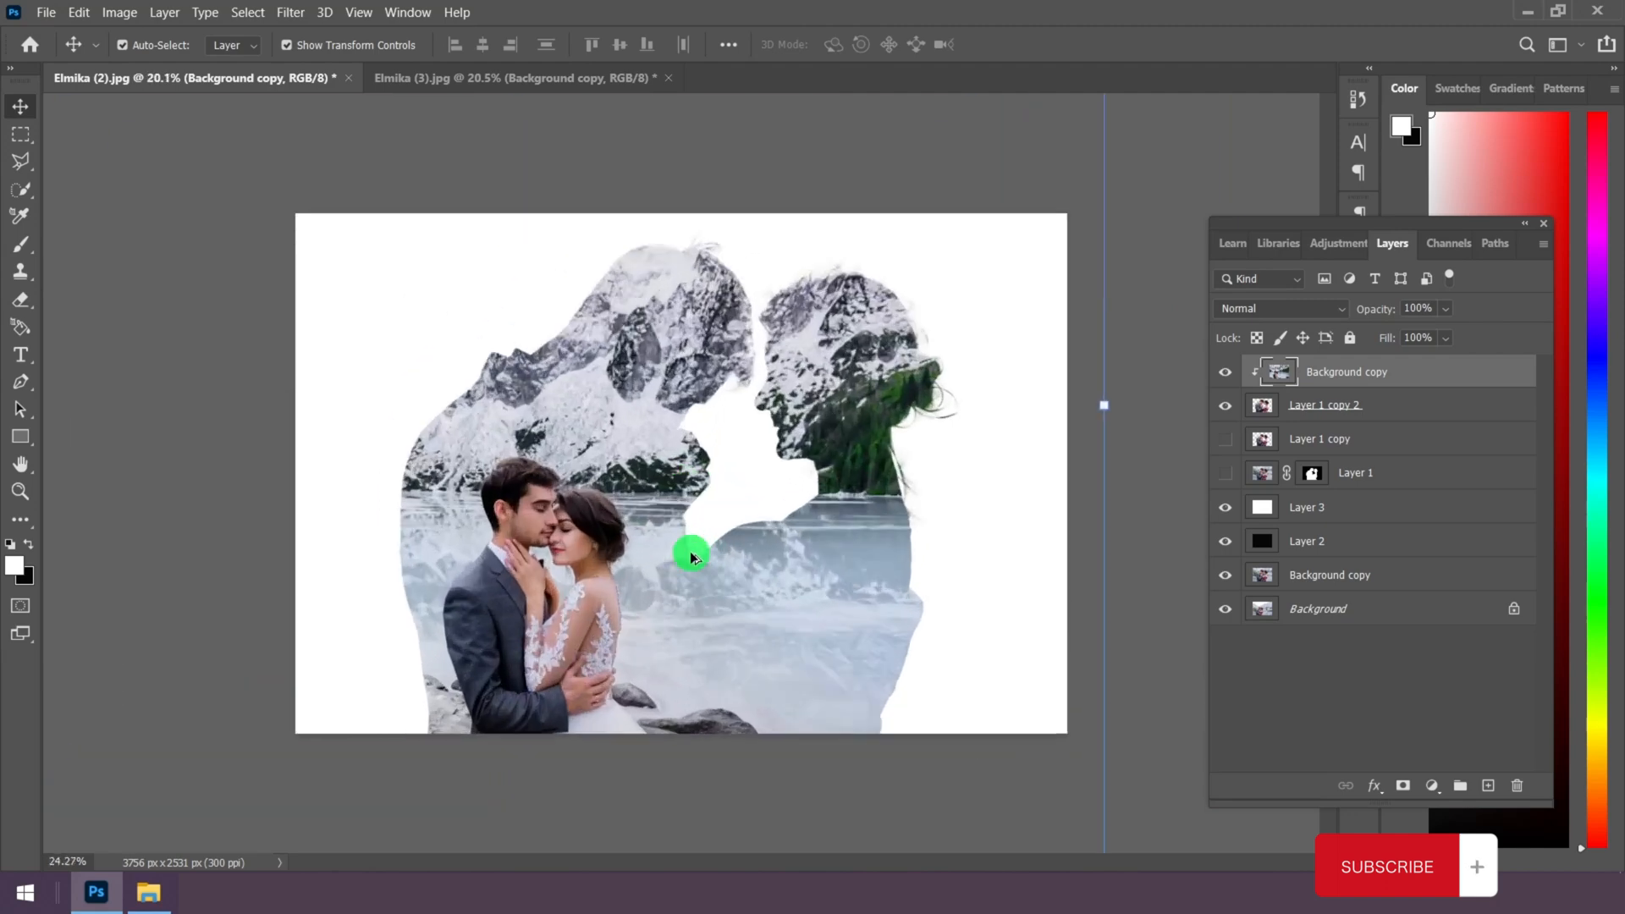
{"action": "scroll", "coordinate": [721, 536], "scroll_direction": "down", "scroll_amount": 3}
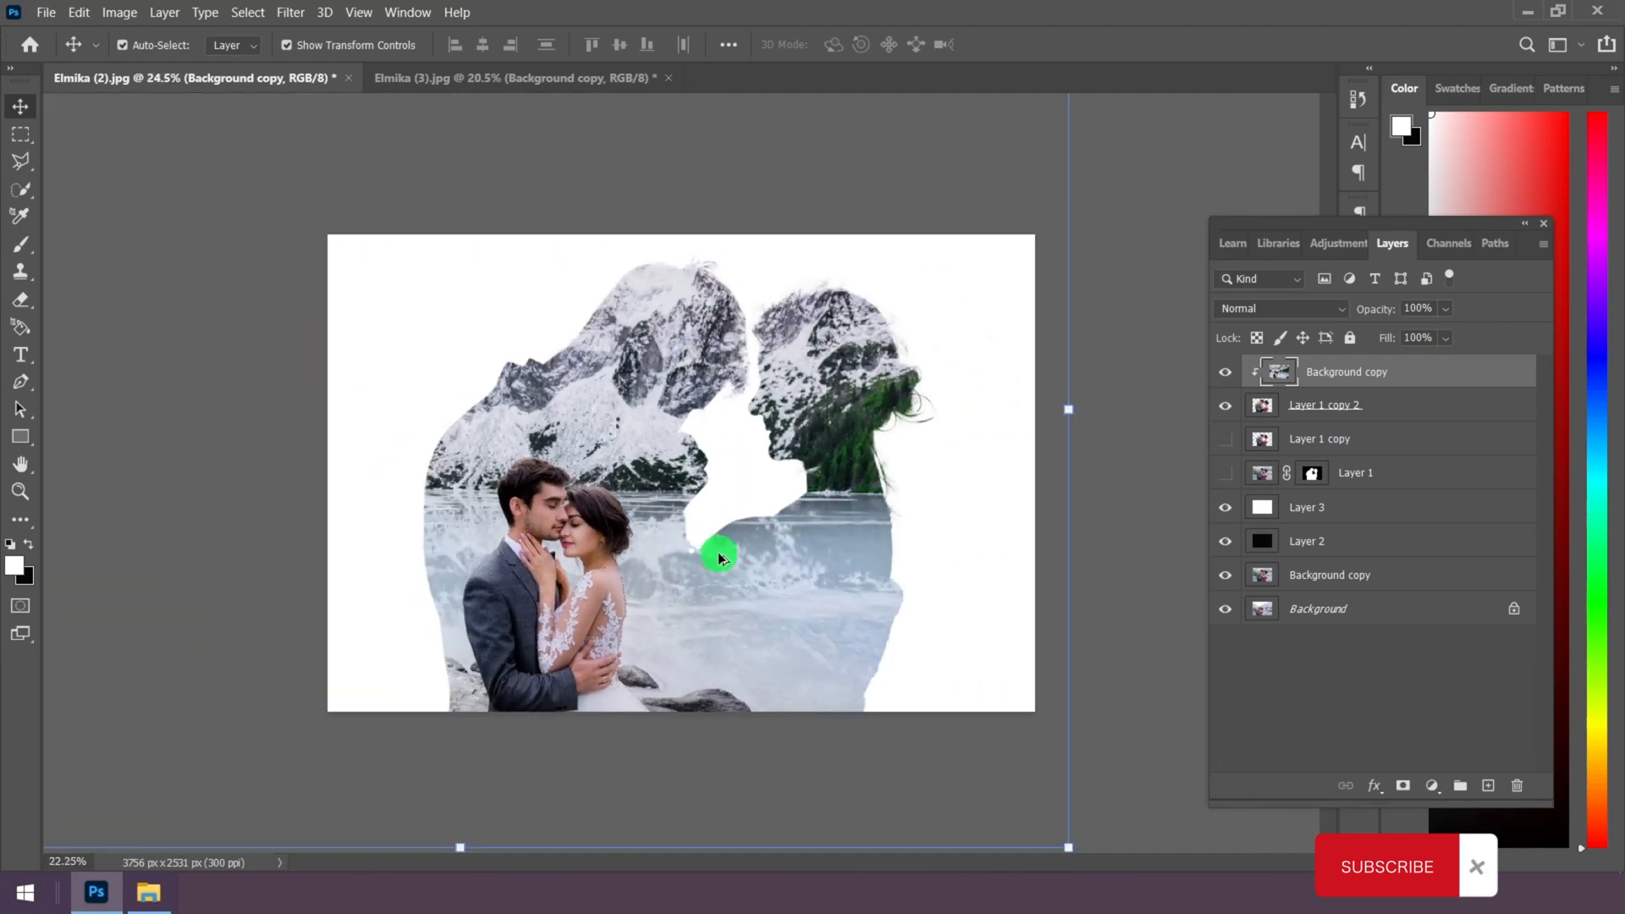
{"action": "scroll", "coordinate": [678, 609], "scroll_direction": "up", "scroll_amount": 2}
{"action": "scroll", "coordinate": [457, 533], "scroll_direction": "up", "scroll_amount": 1}
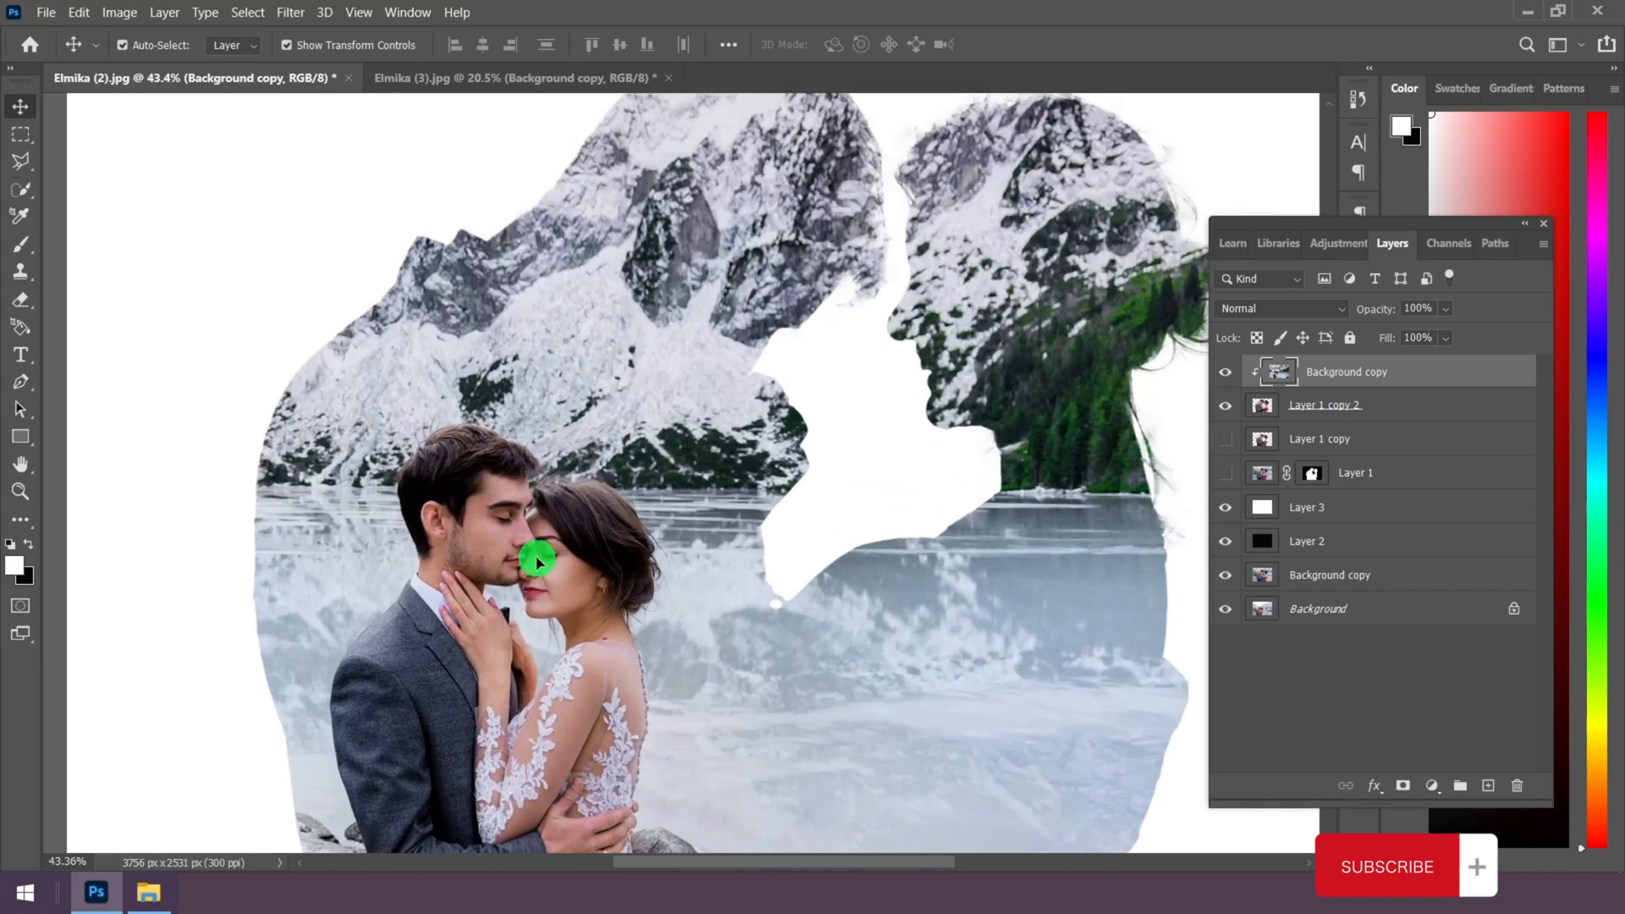
Step: Make a rectangular selection around the small couple's faces and upper bodies, and feather it by 250 pixels
{"action": "left_click", "coordinate": [20, 134]}
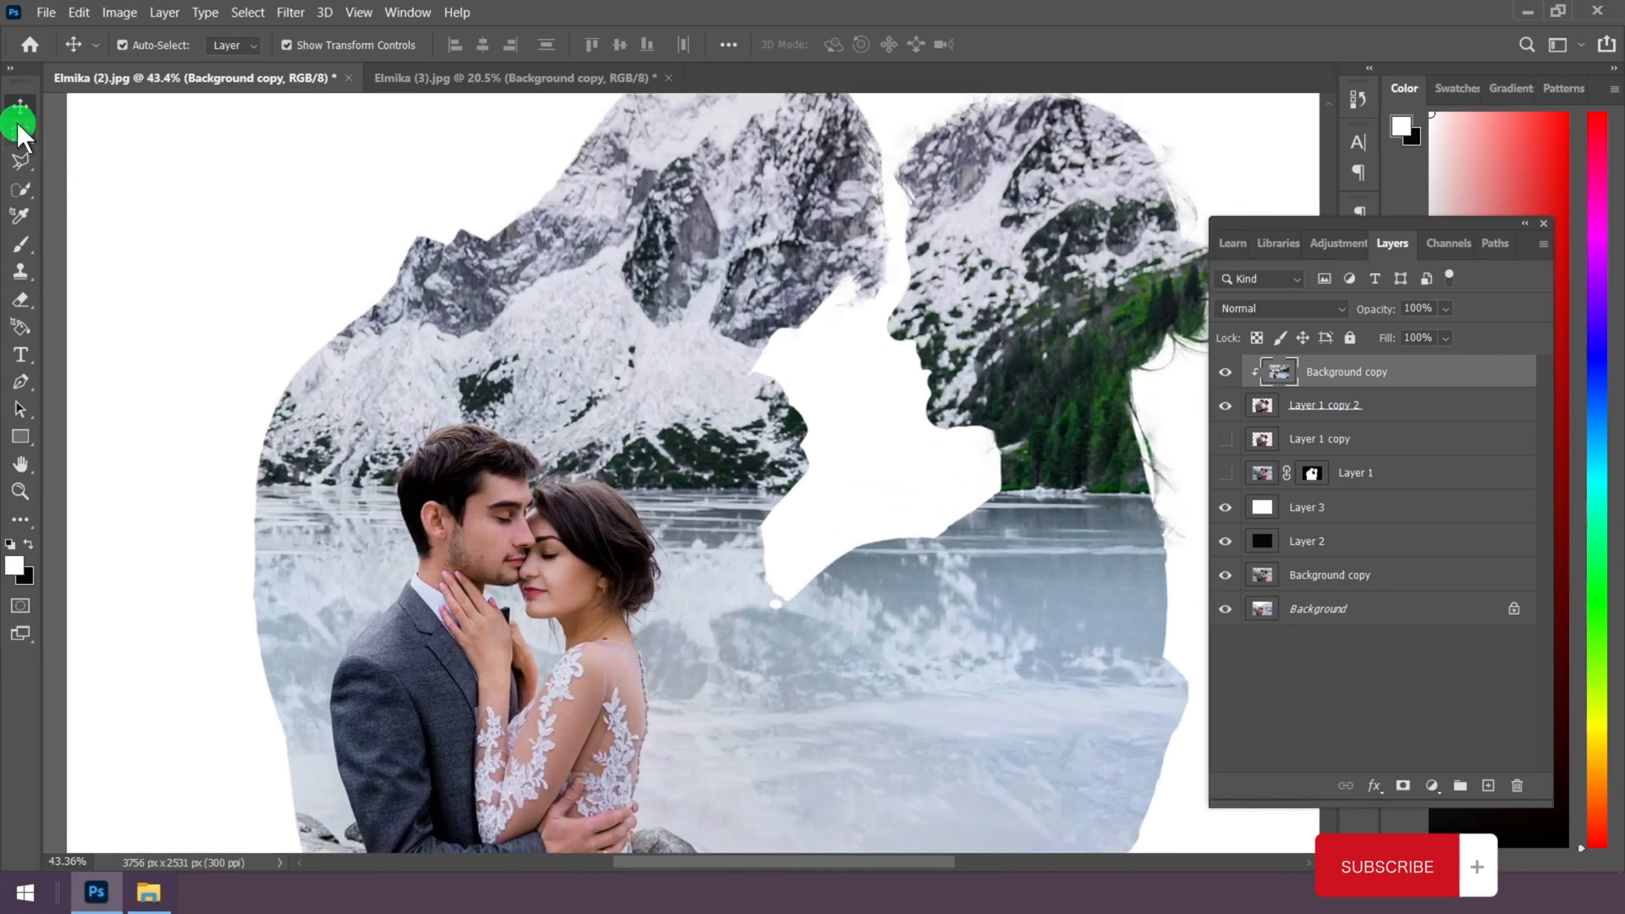
{"action": "left_click", "coordinate": [83, 134]}
{"action": "left_click_drag", "start_coordinate": [403, 450], "coordinate": [625, 718]}
{"action": "right_click", "coordinate": [523, 552]}
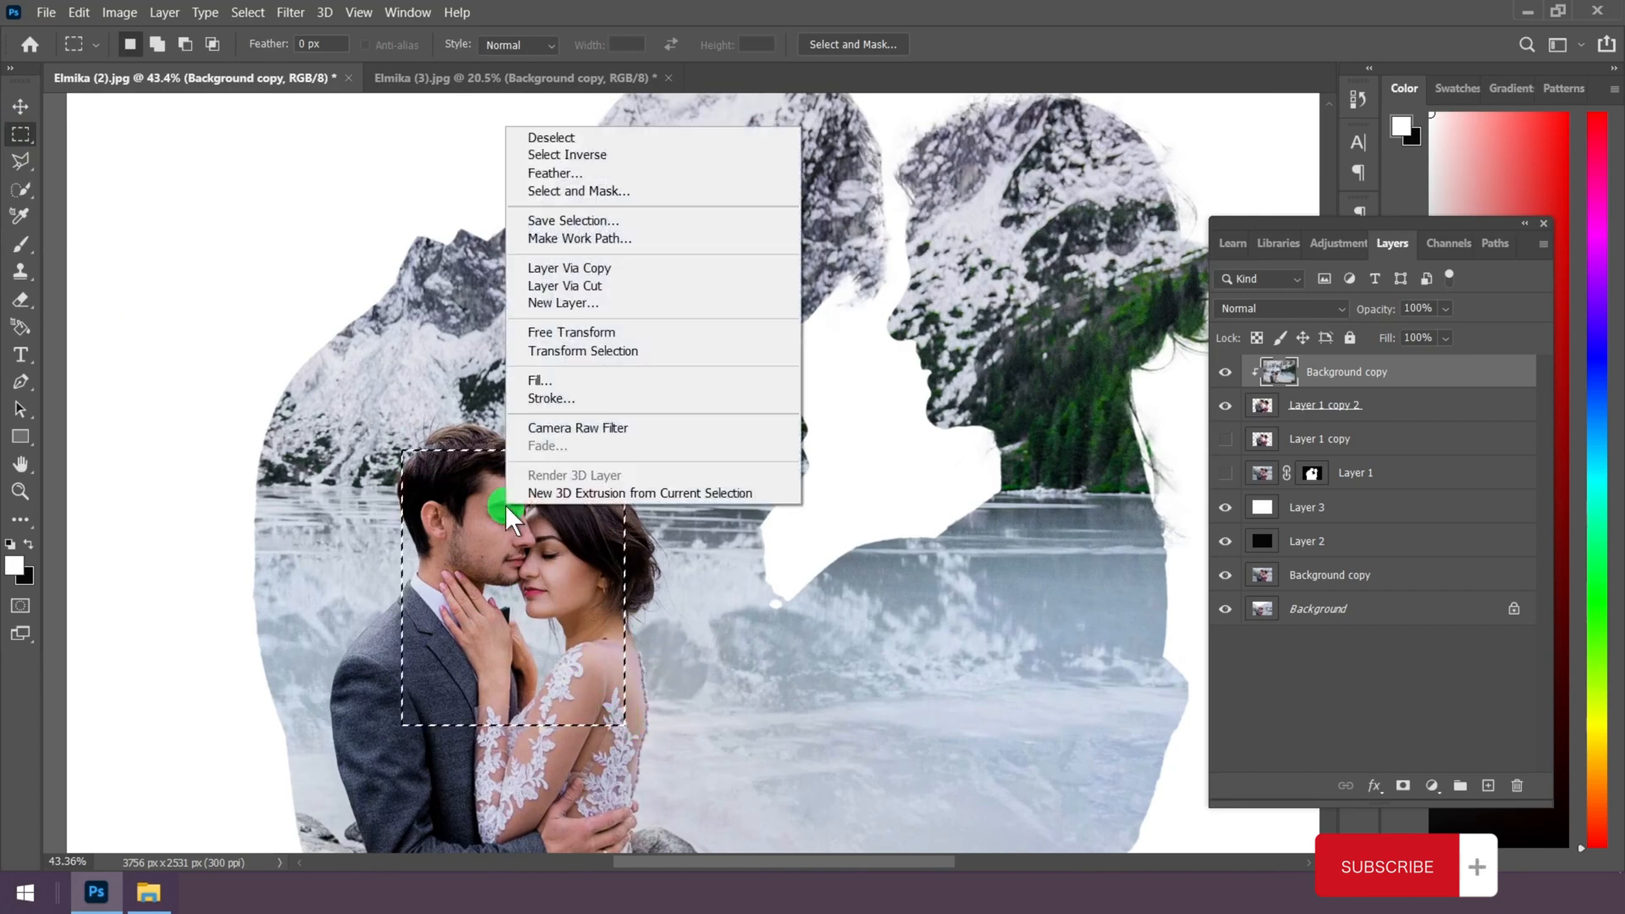
{"action": "left_click", "coordinate": [551, 172]}
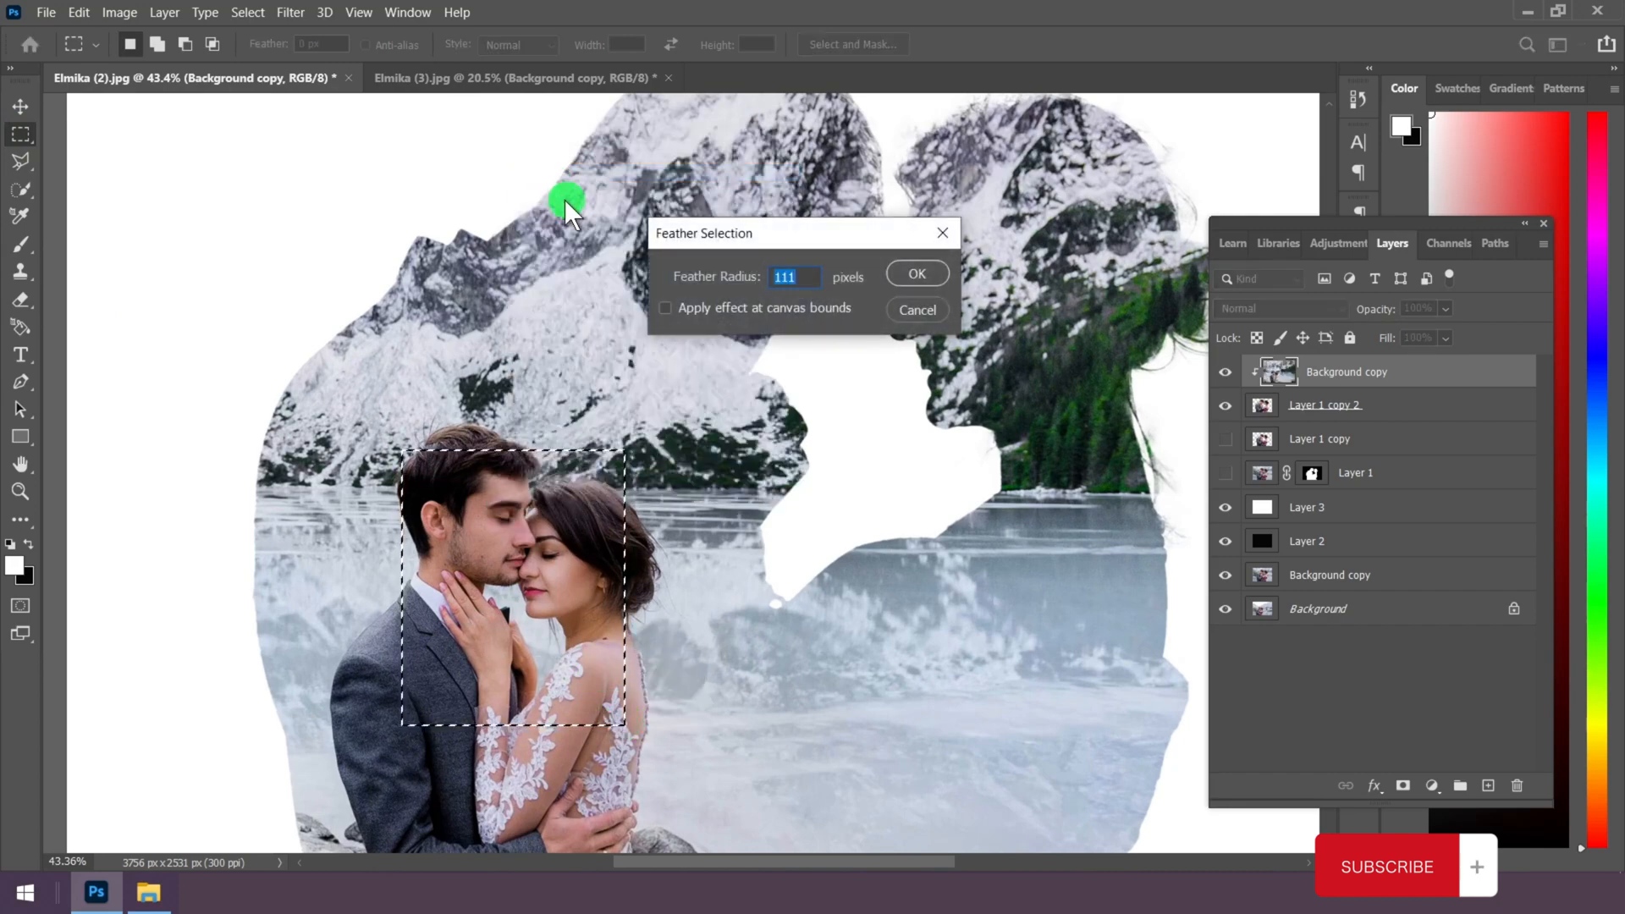
{"action": "type", "text": "250"}
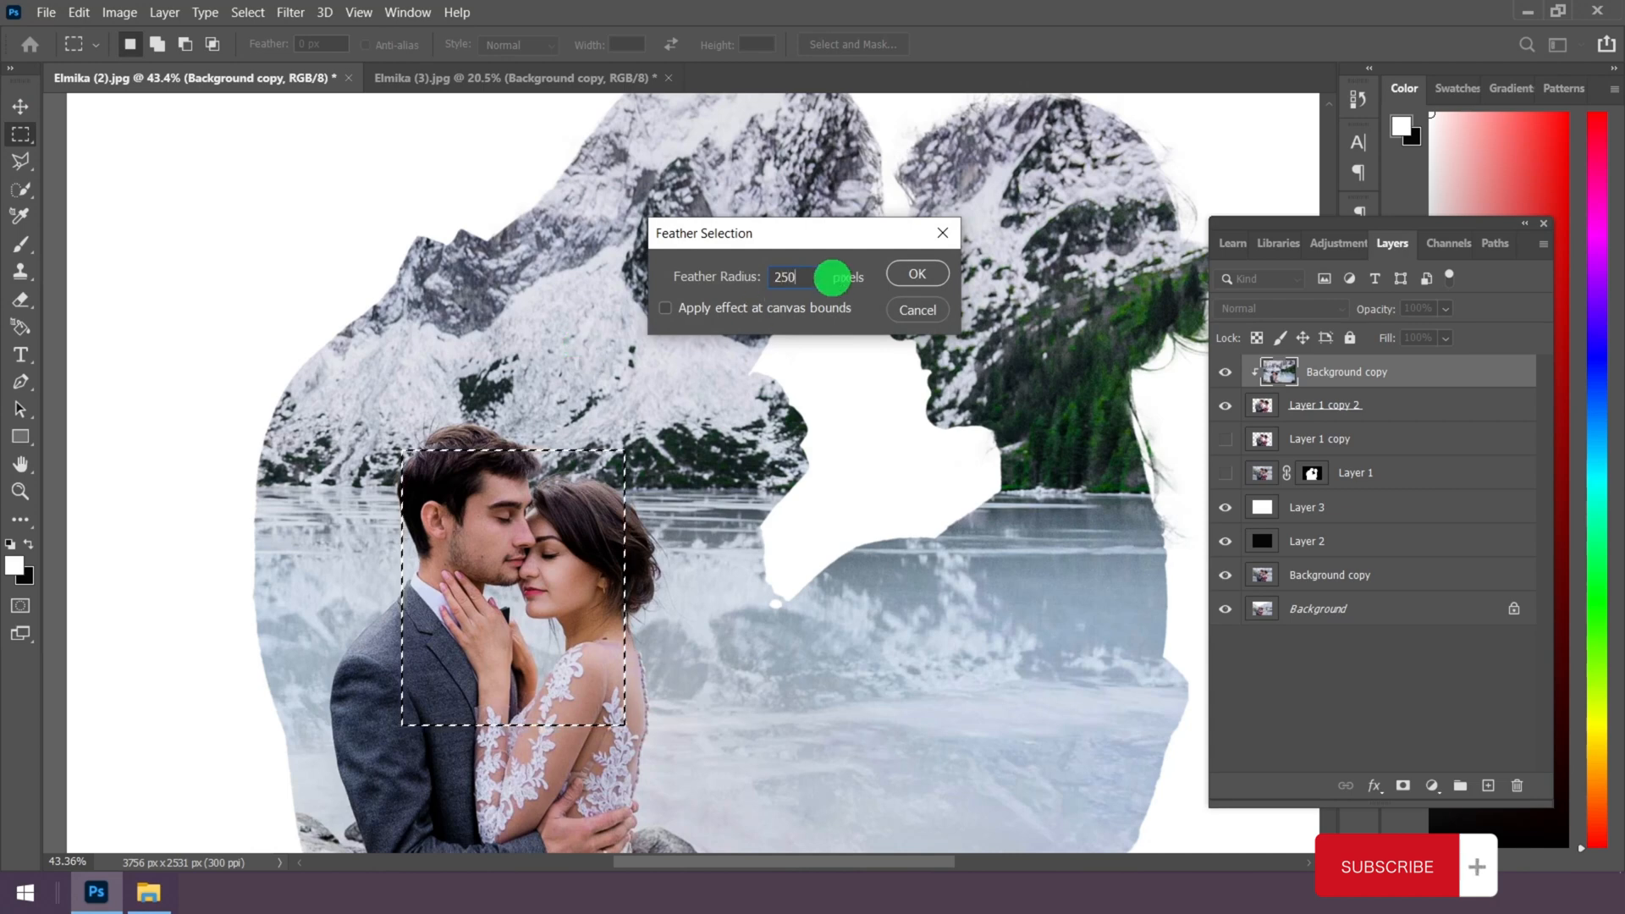
{"action": "left_click", "coordinate": [913, 274]}
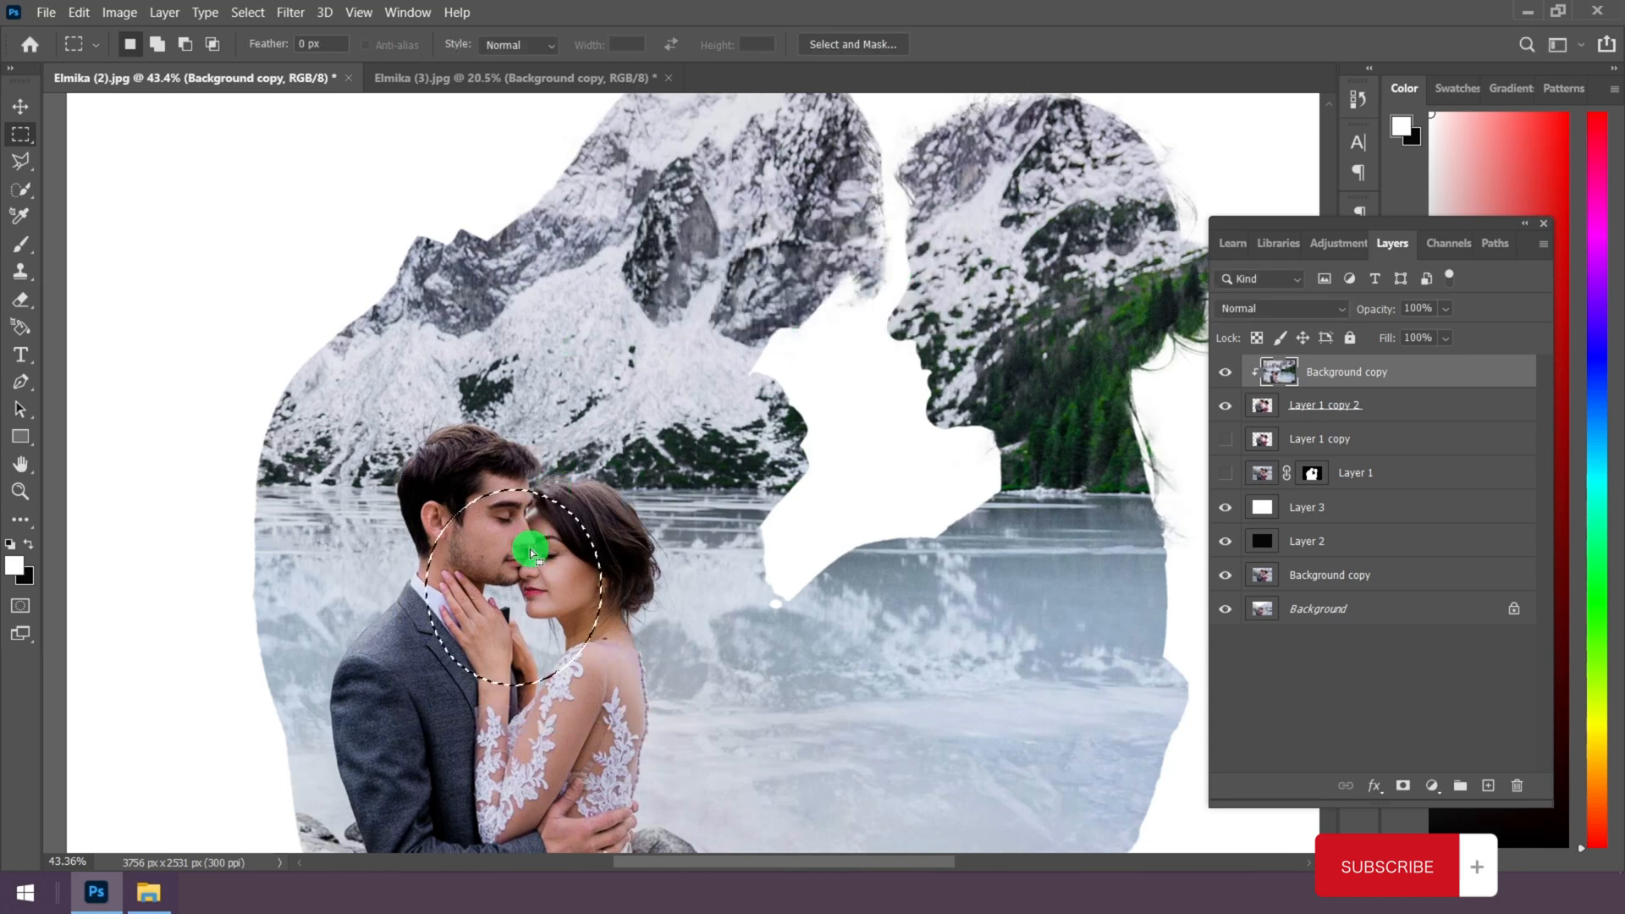
Step: Add a Curves adjustment layer from the feathered selection and raise the RGB midtones slightly to brighten the couple's faces
{"action": "left_click", "coordinate": [1431, 786]}
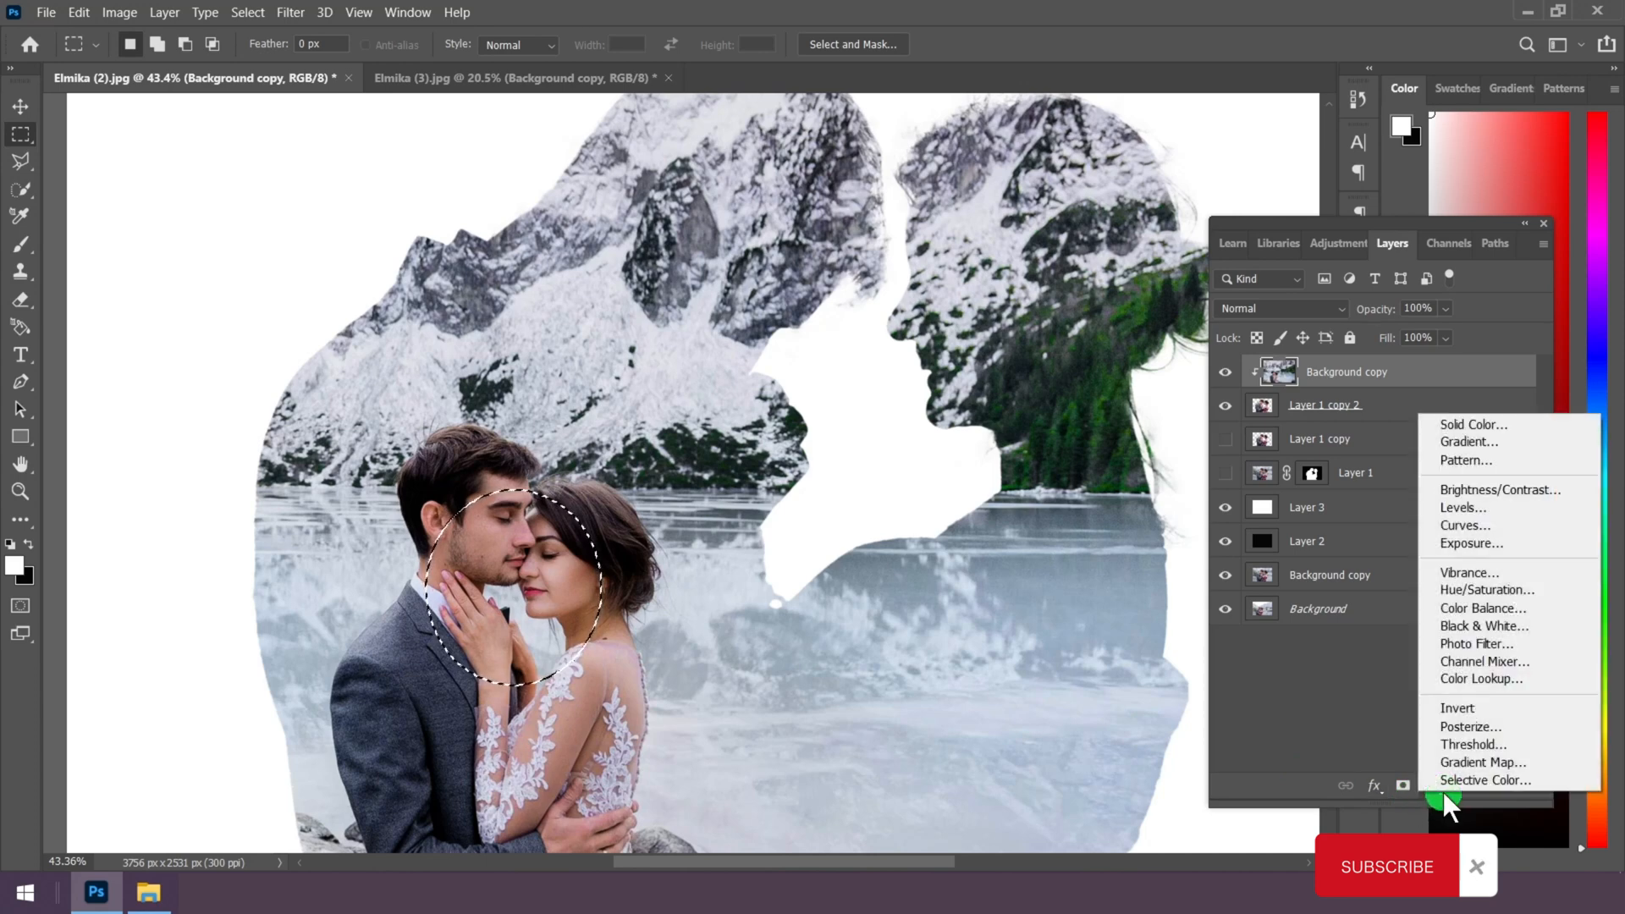
{"action": "left_click", "coordinate": [1464, 527]}
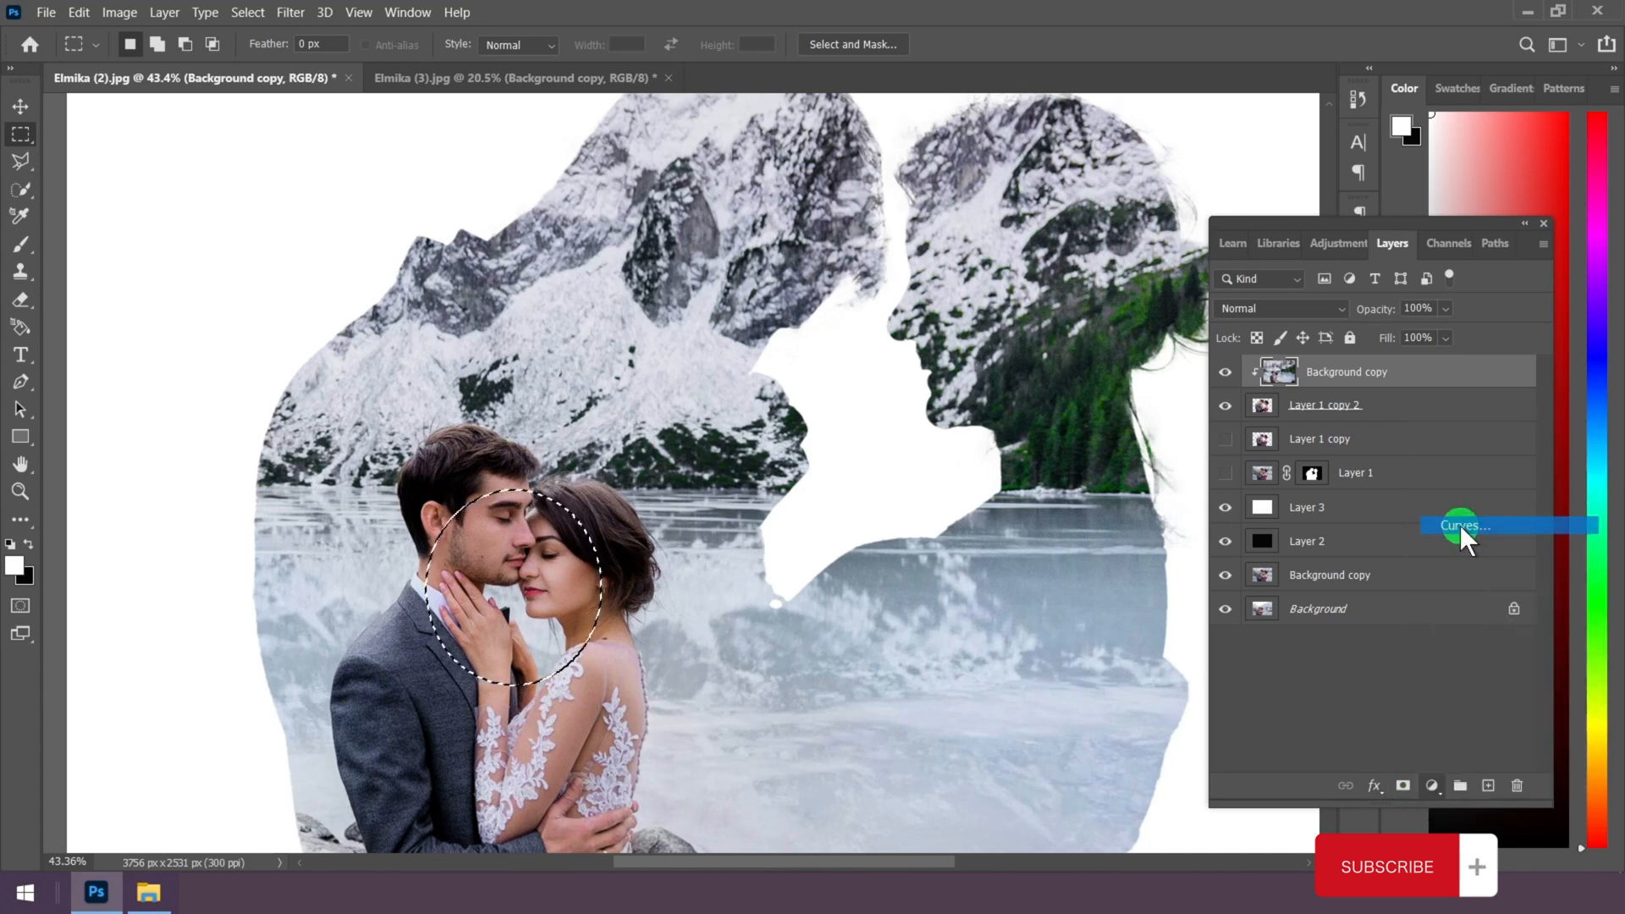
{"action": "left_click_drag", "start_coordinate": [1139, 188], "coordinate": [967, 259]}
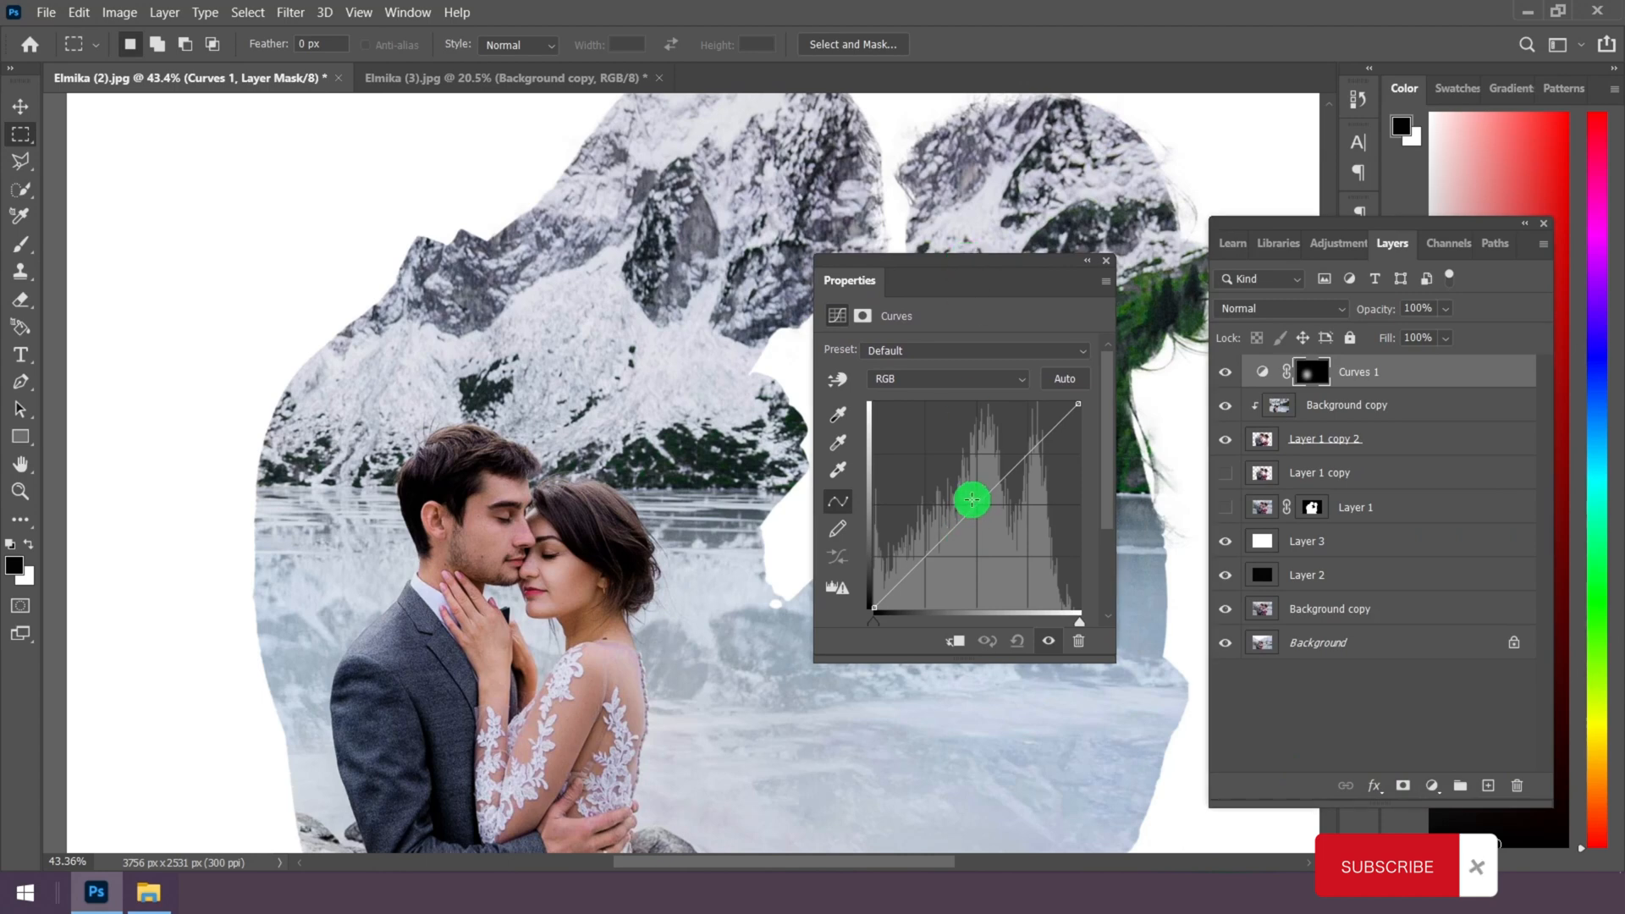
{"action": "left_click_drag", "start_coordinate": [972, 500], "coordinate": [968, 498]}
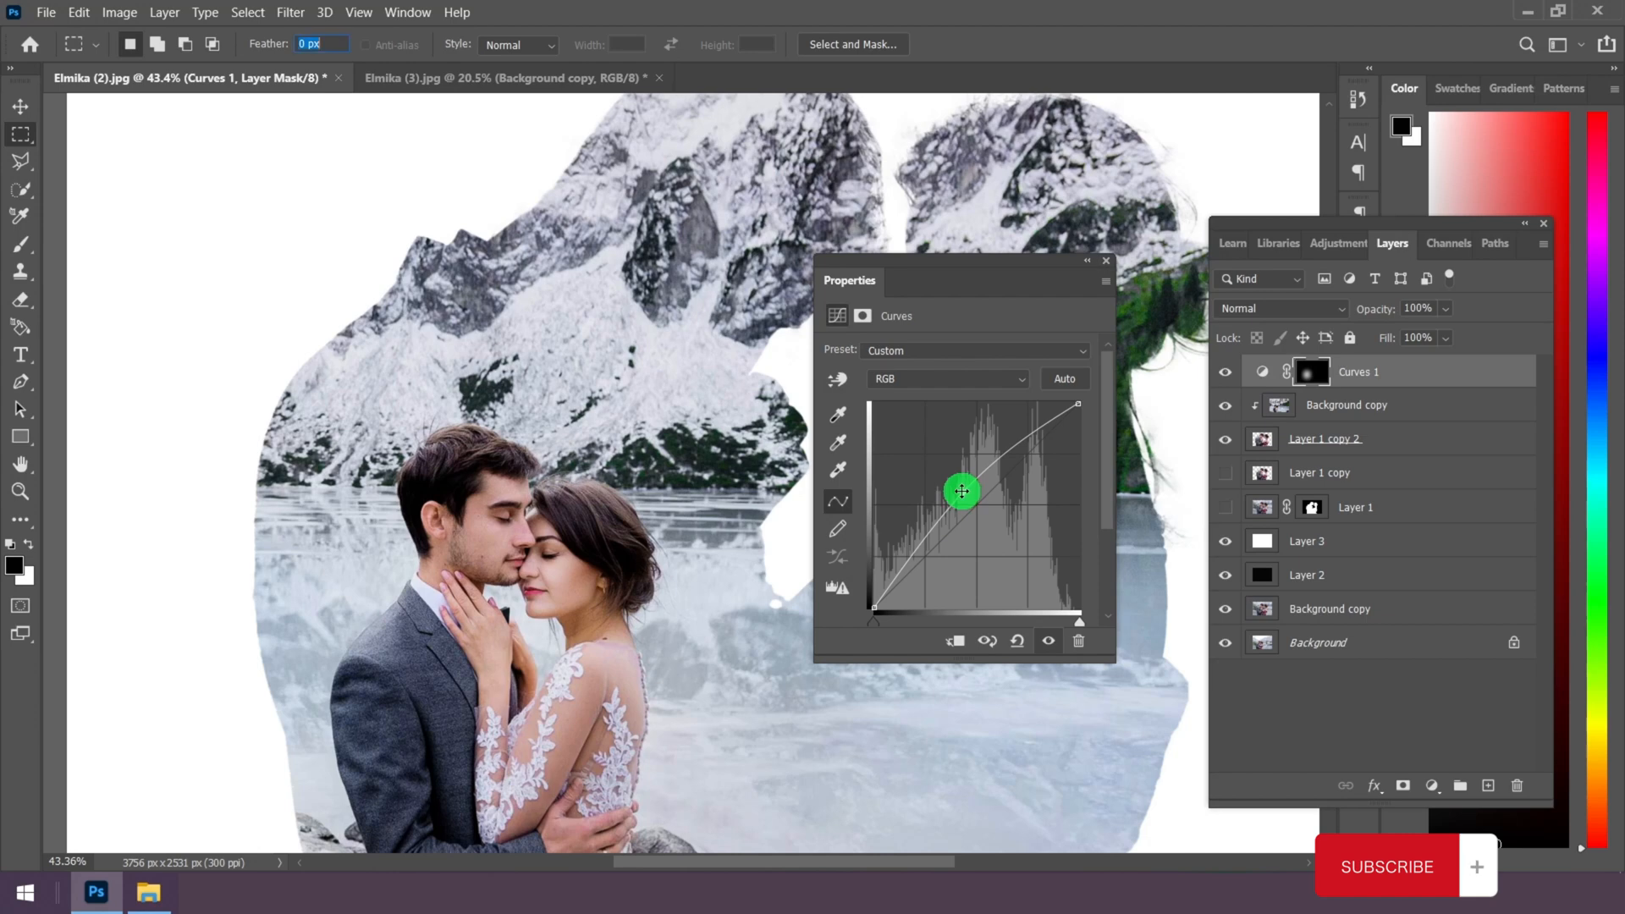
{"action": "left_click", "coordinate": [1110, 263]}
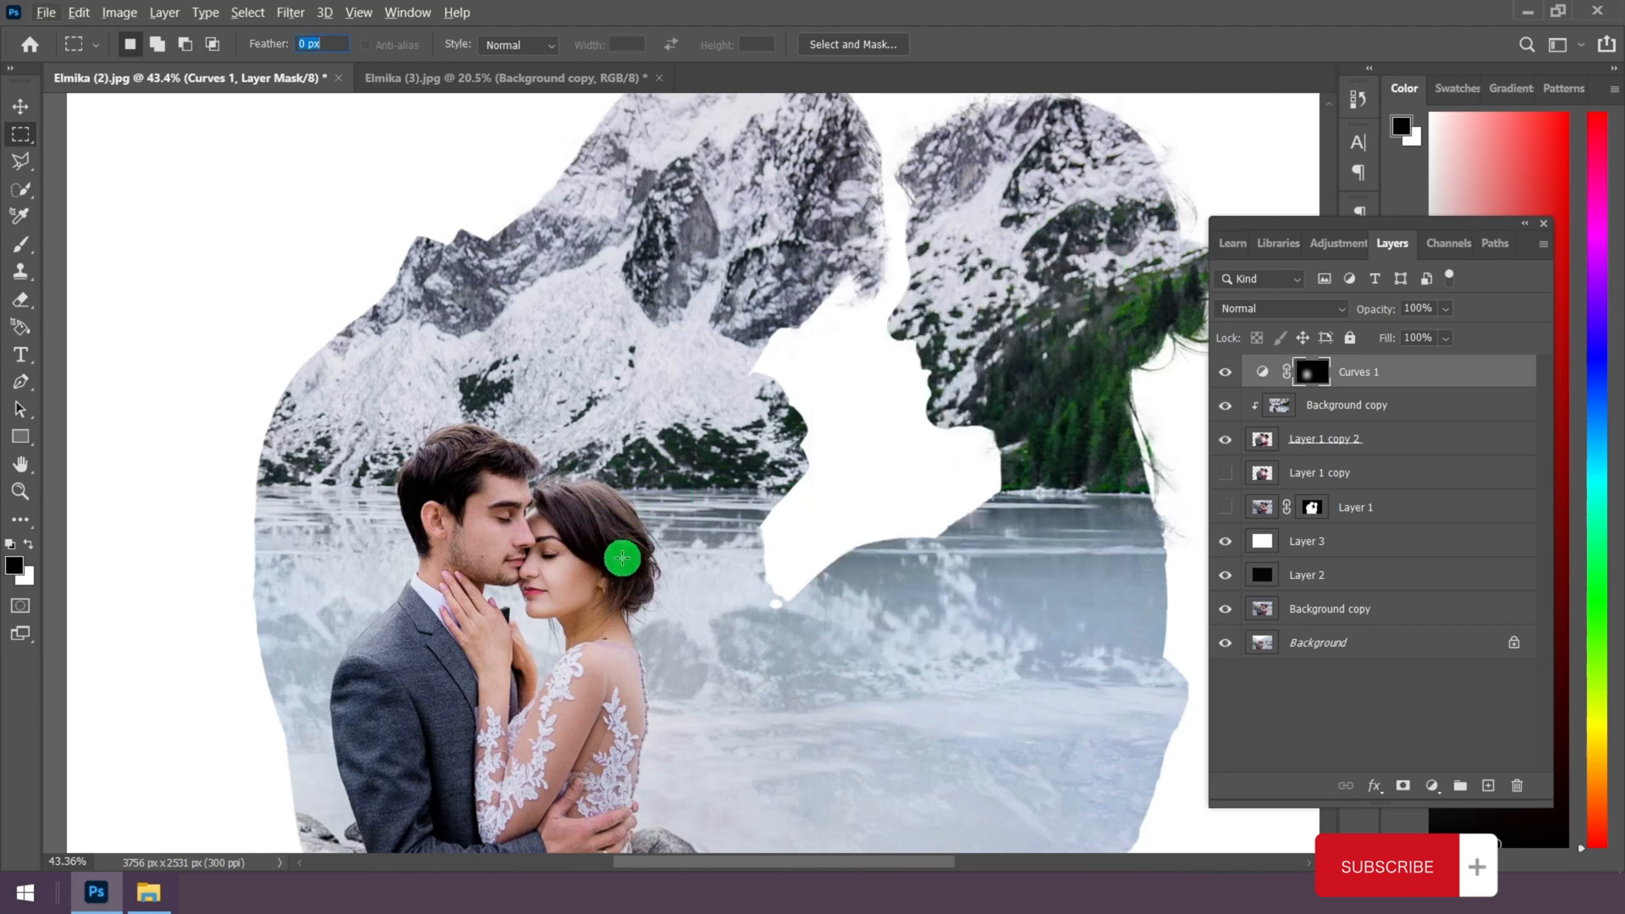
{"action": "left_click", "coordinate": [22, 107]}
{"action": "scroll", "coordinate": [664, 526], "scroll_direction": "down", "scroll_amount": 2}
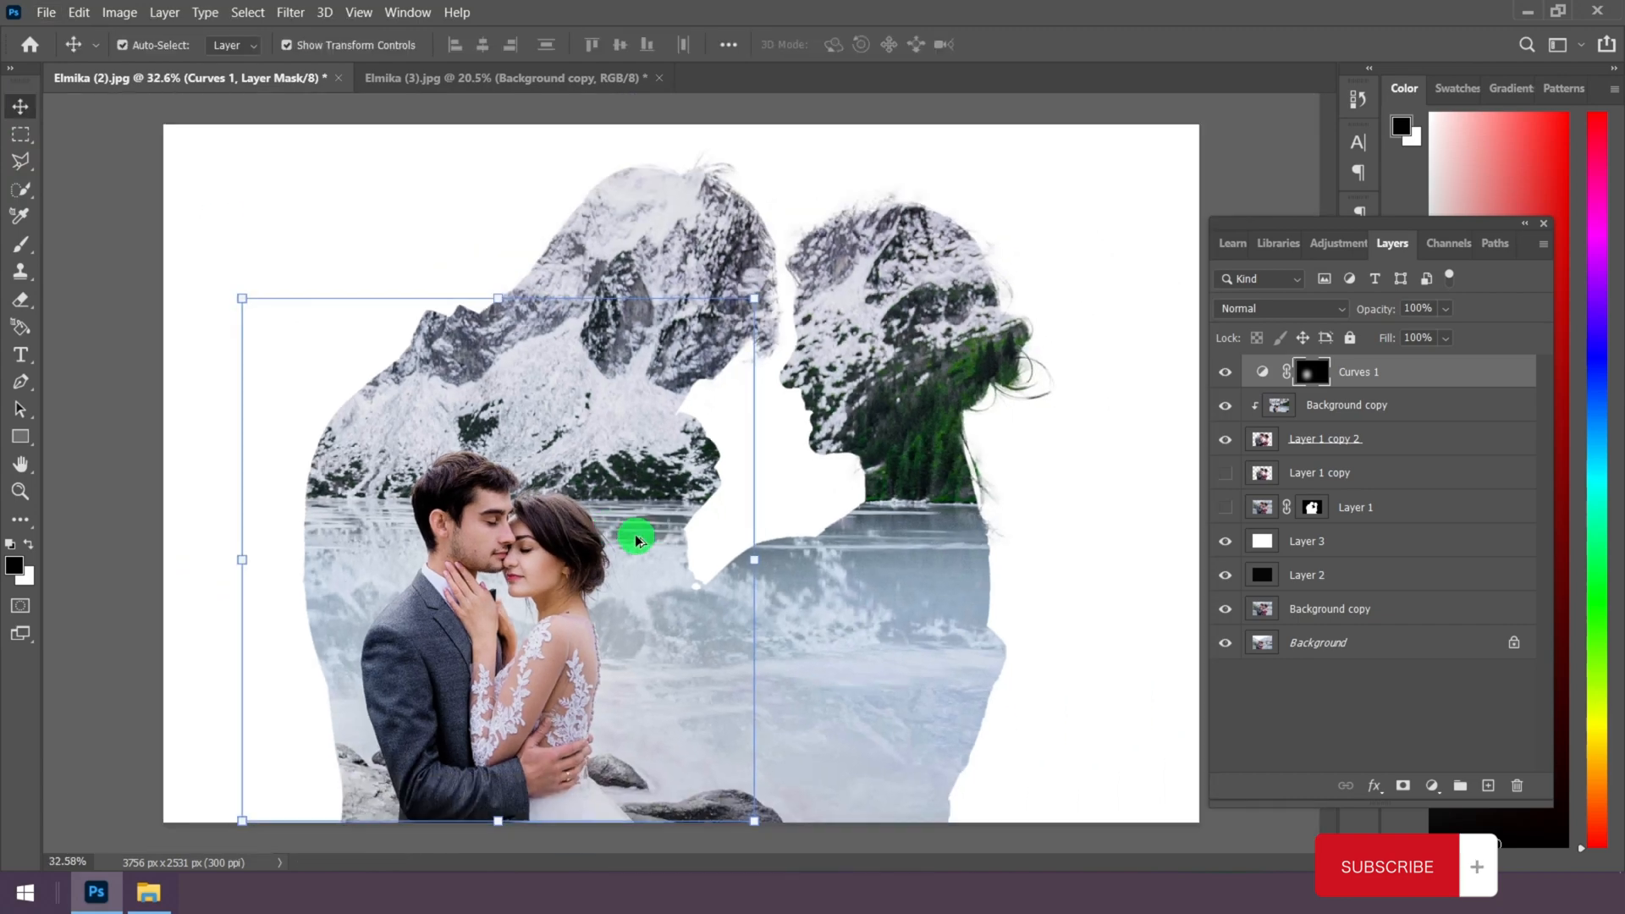
Step: Apply Selective Color to the clipped lake photo layer with Black set to +6% in the Blacks
{"action": "left_click", "coordinate": [1361, 416]}
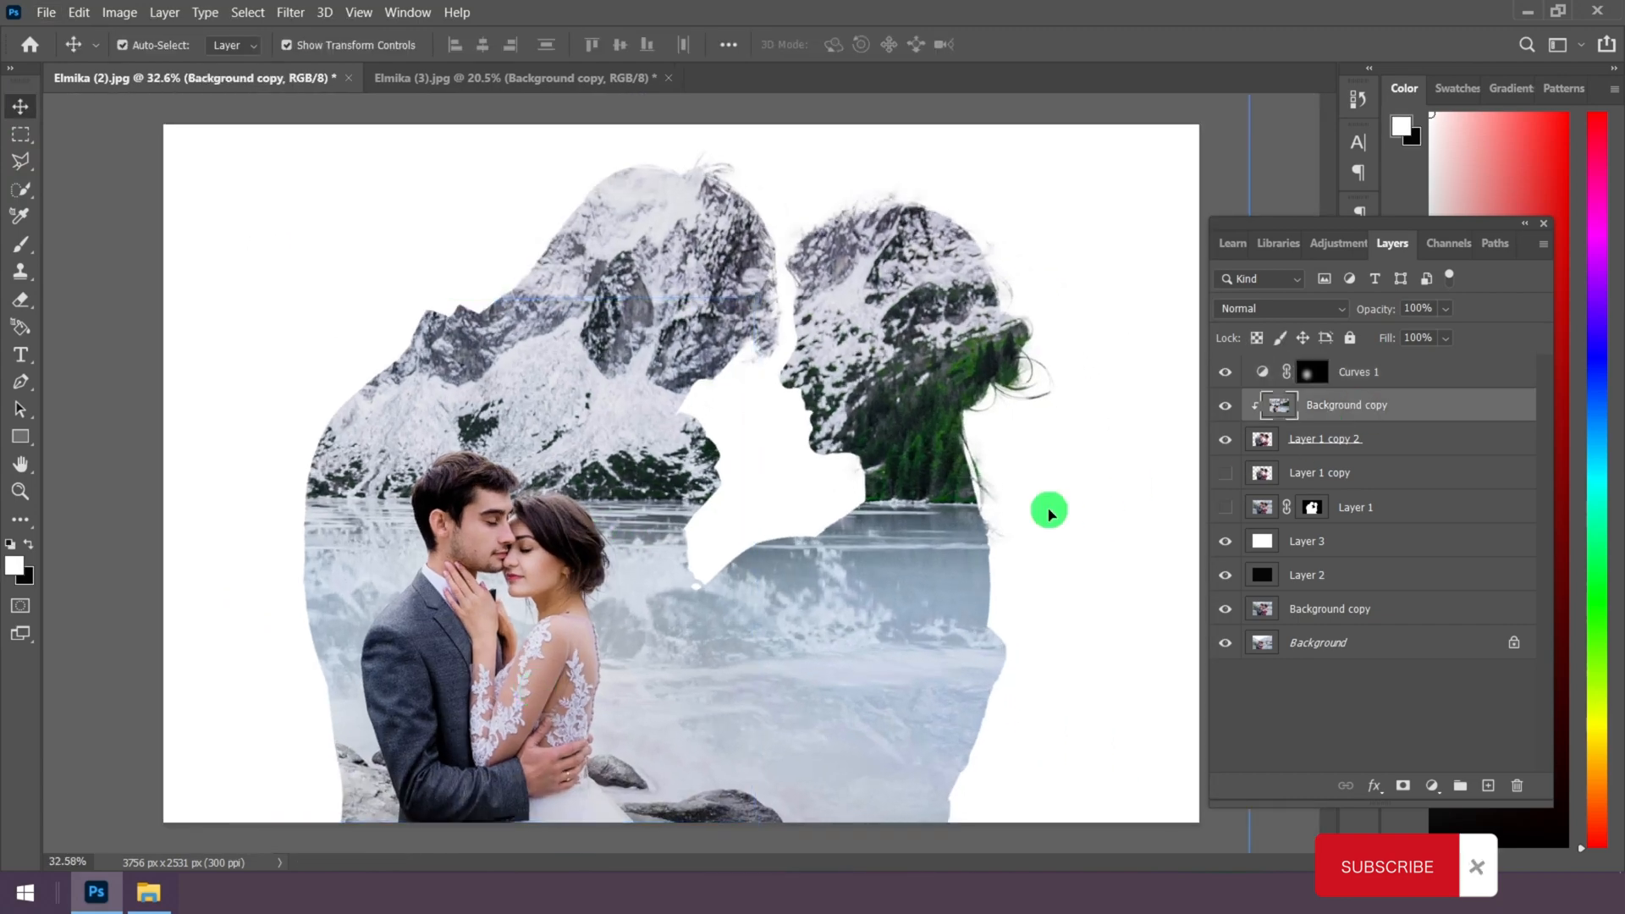
{"action": "left_click", "coordinate": [108, 12]}
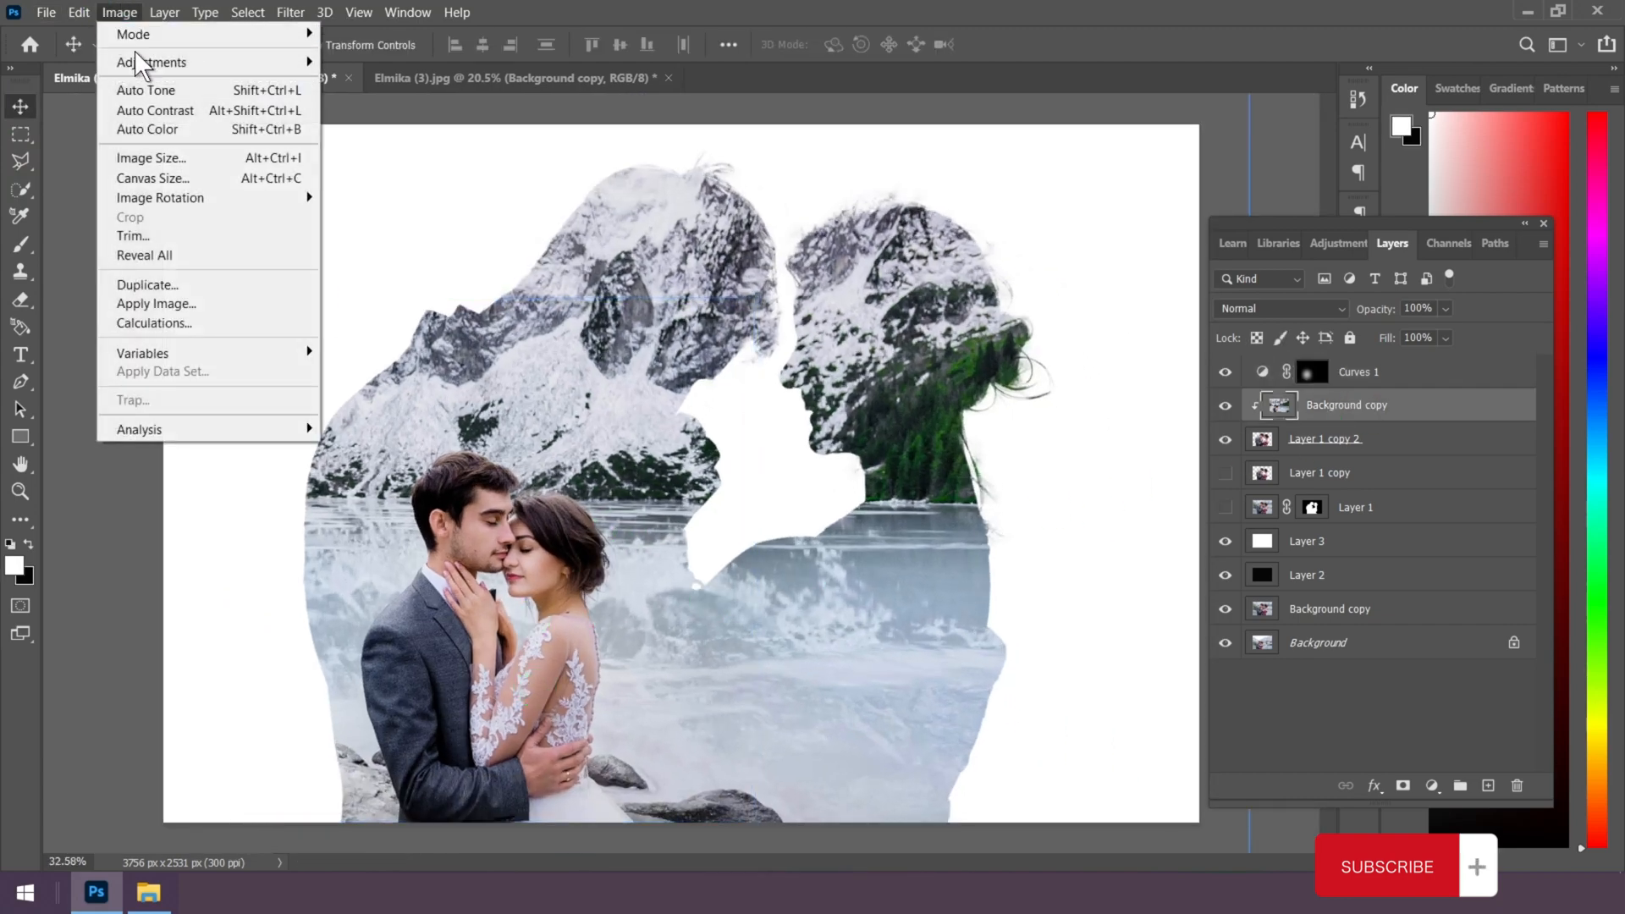
{"action": "mouse_move", "coordinate": [142, 65]}
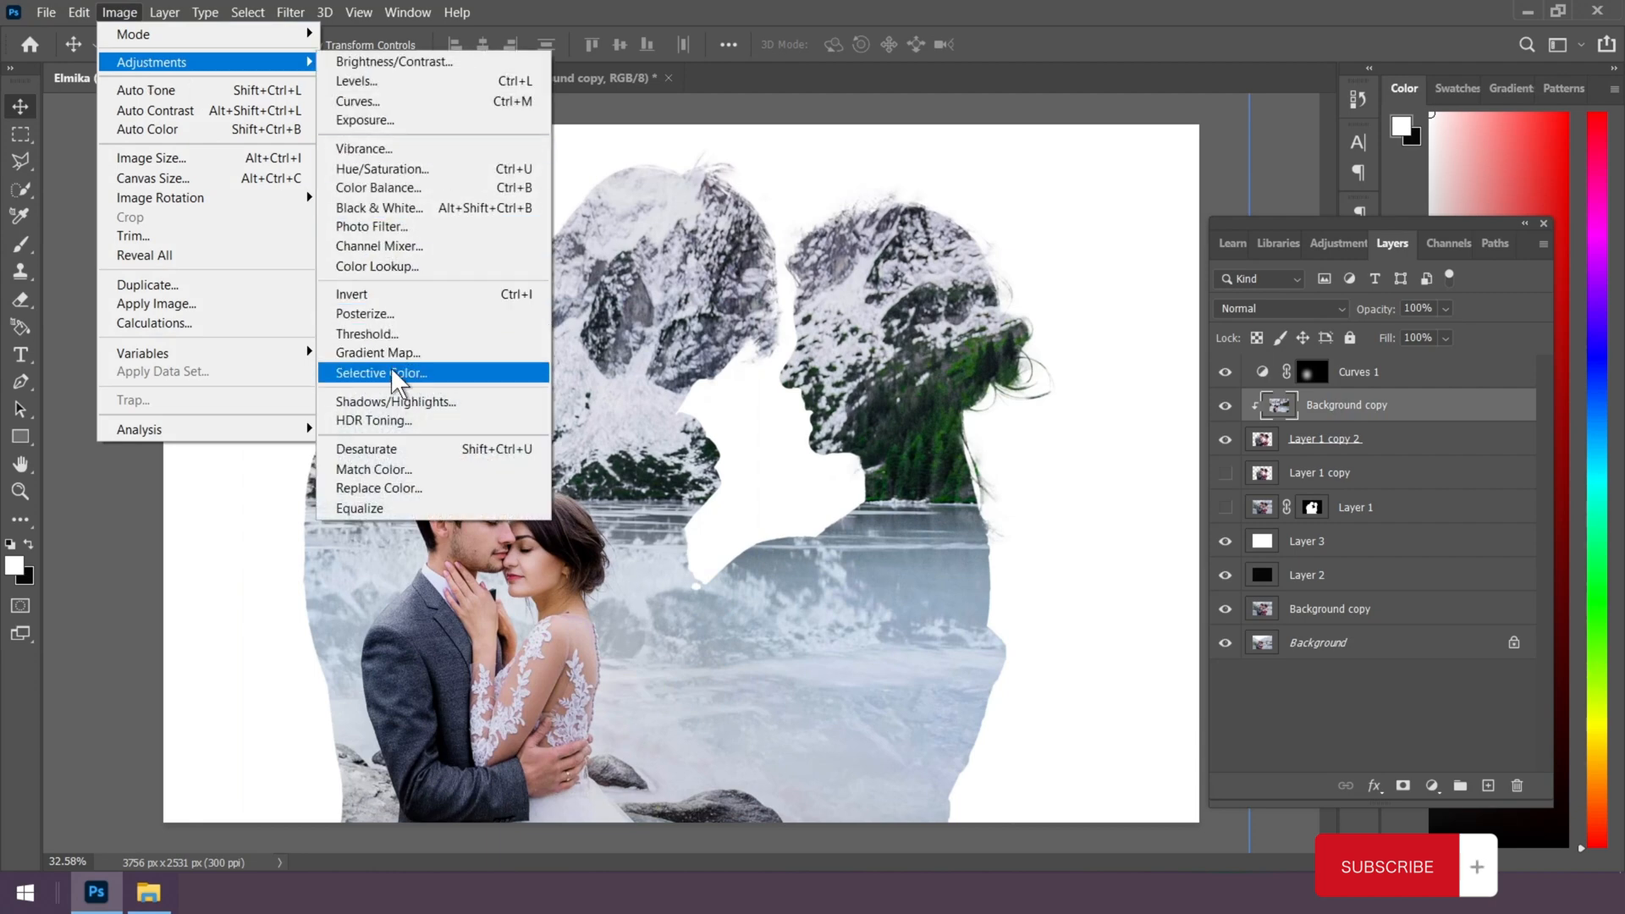
{"action": "left_click", "coordinate": [372, 373]}
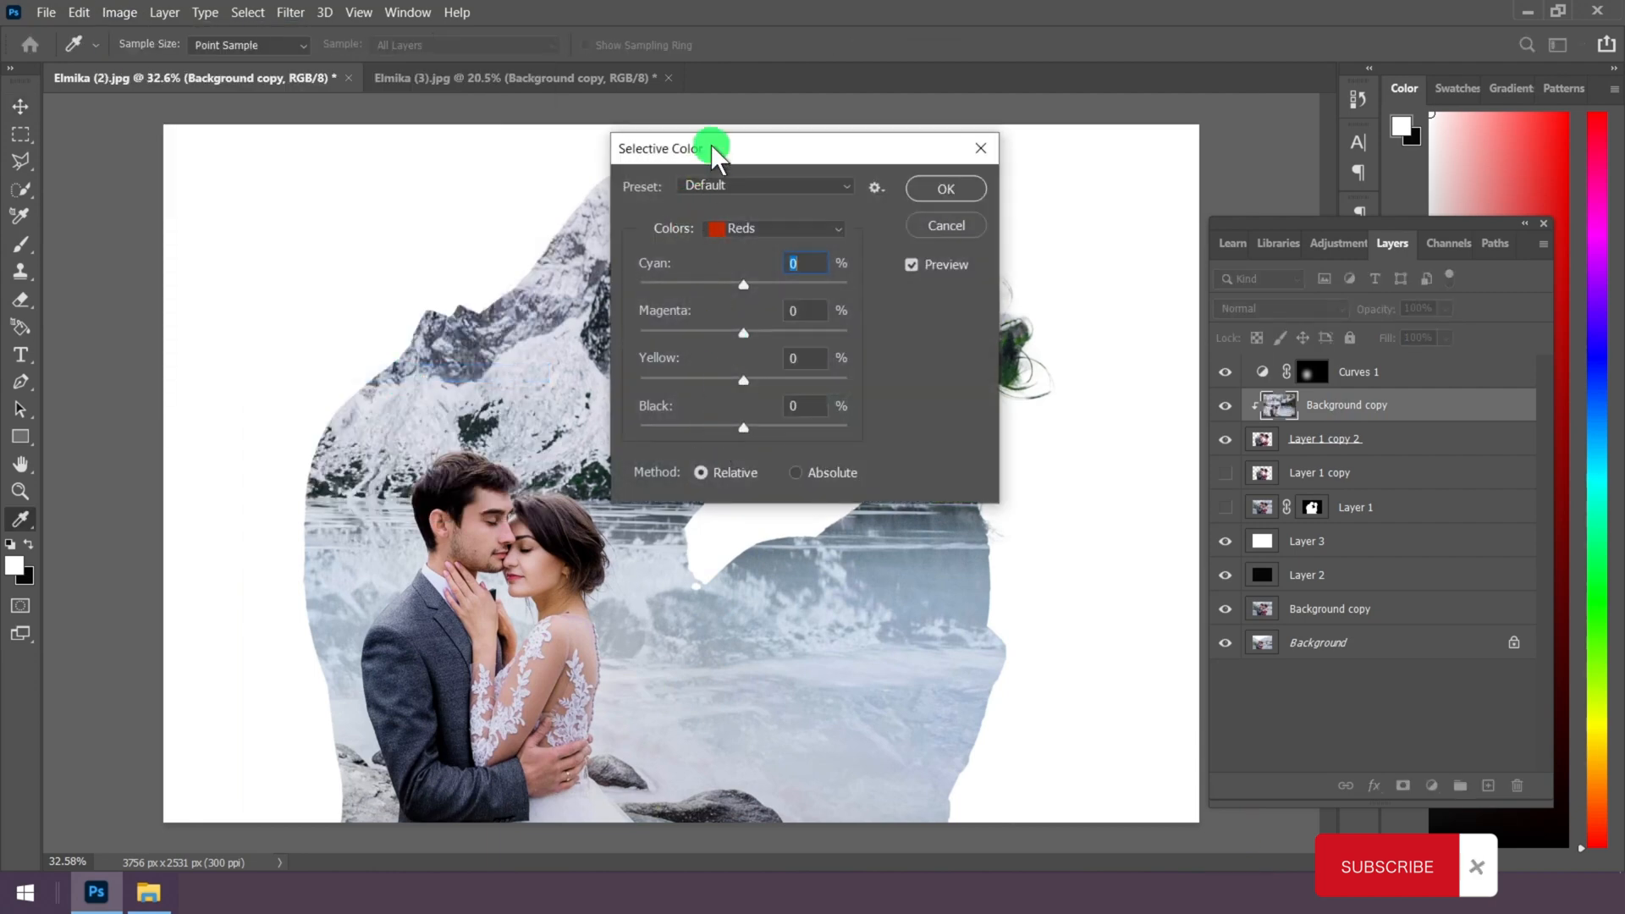
{"action": "left_click_drag", "start_coordinate": [711, 144], "coordinate": [827, 176]}
{"action": "left_click", "coordinate": [913, 260]}
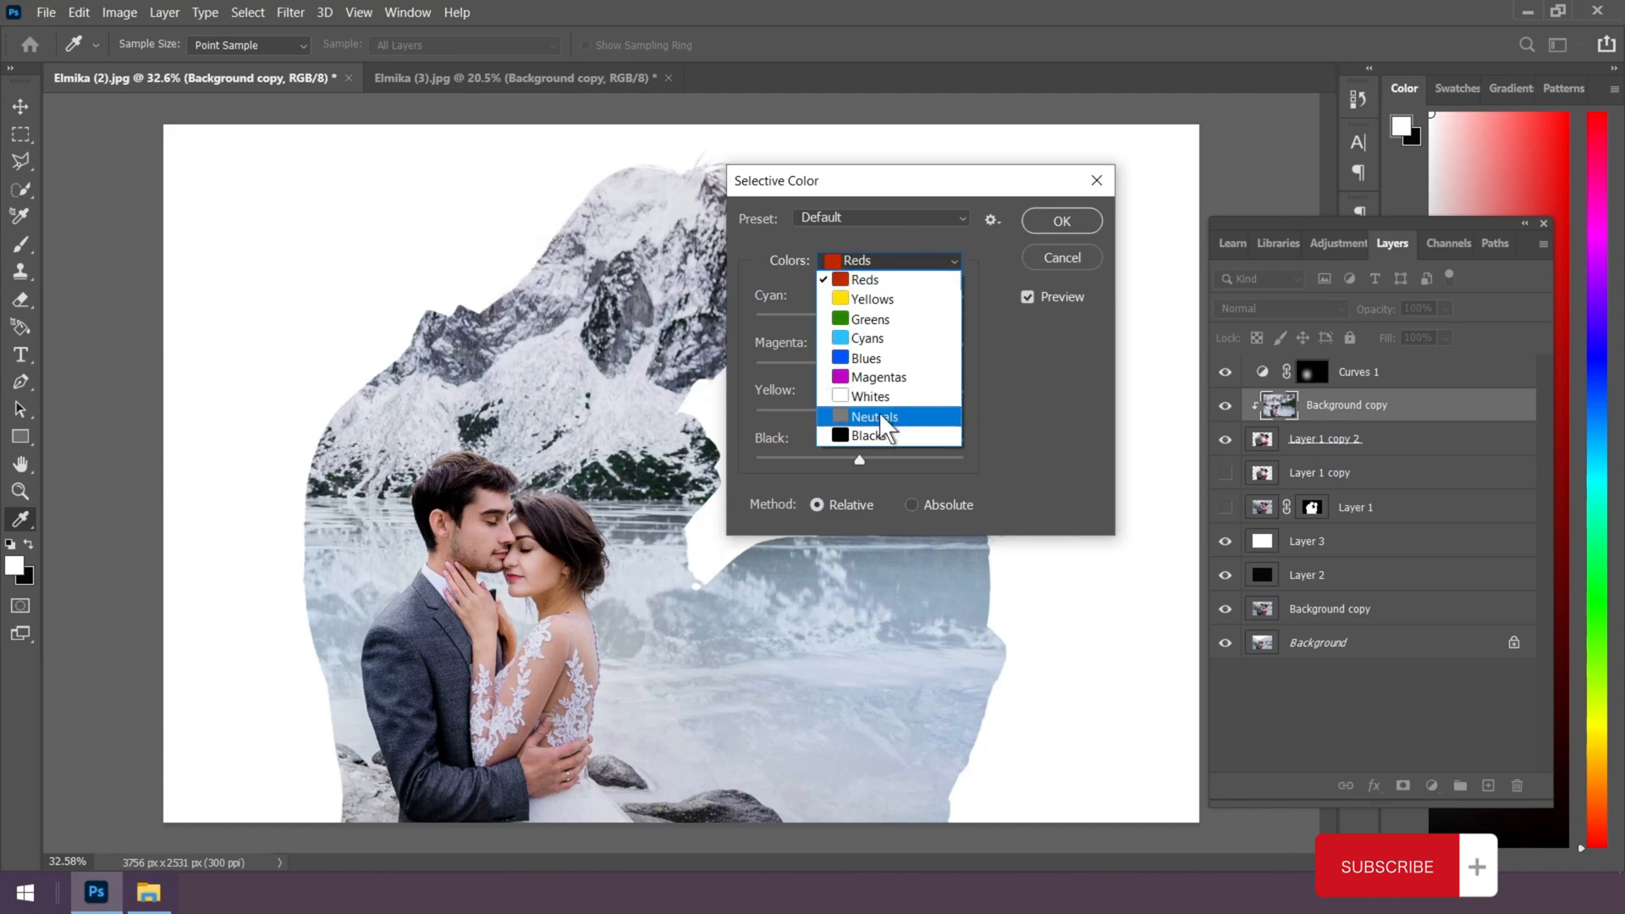
{"action": "left_click", "coordinate": [870, 433]}
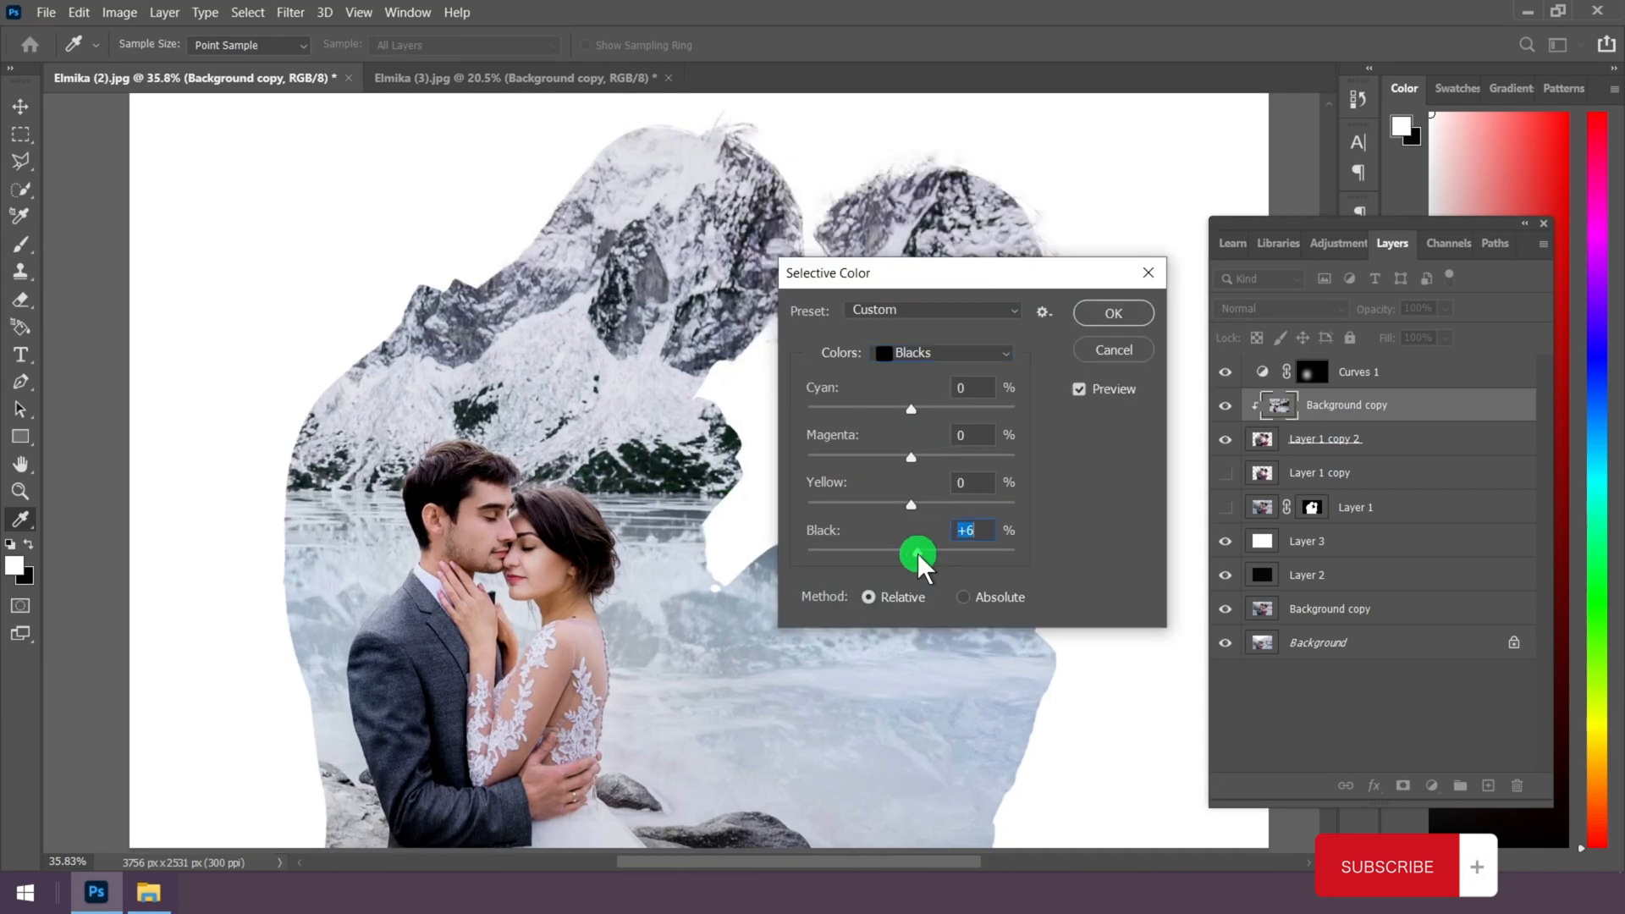
{"action": "left_click", "coordinate": [981, 534]}
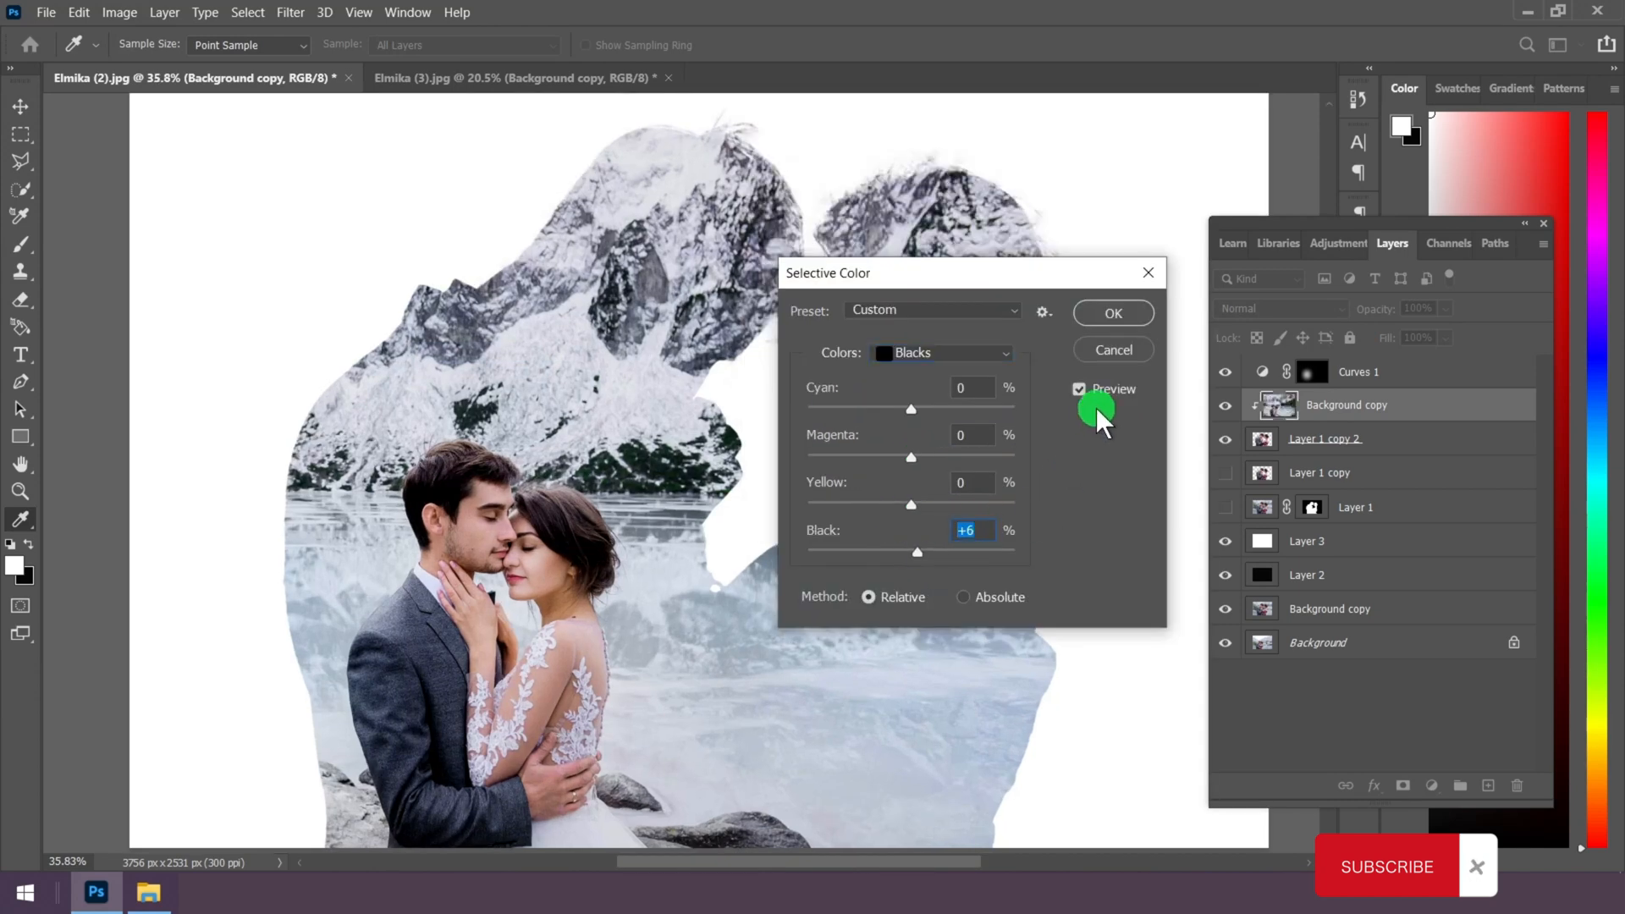
{"action": "left_click", "coordinate": [1113, 313]}
{"action": "key", "text": "v"}
{"action": "scroll", "coordinate": [530, 479], "scroll_direction": "up", "scroll_amount": 3}
{"action": "scroll", "coordinate": [428, 581], "scroll_direction": "down", "scroll_amount": 5}
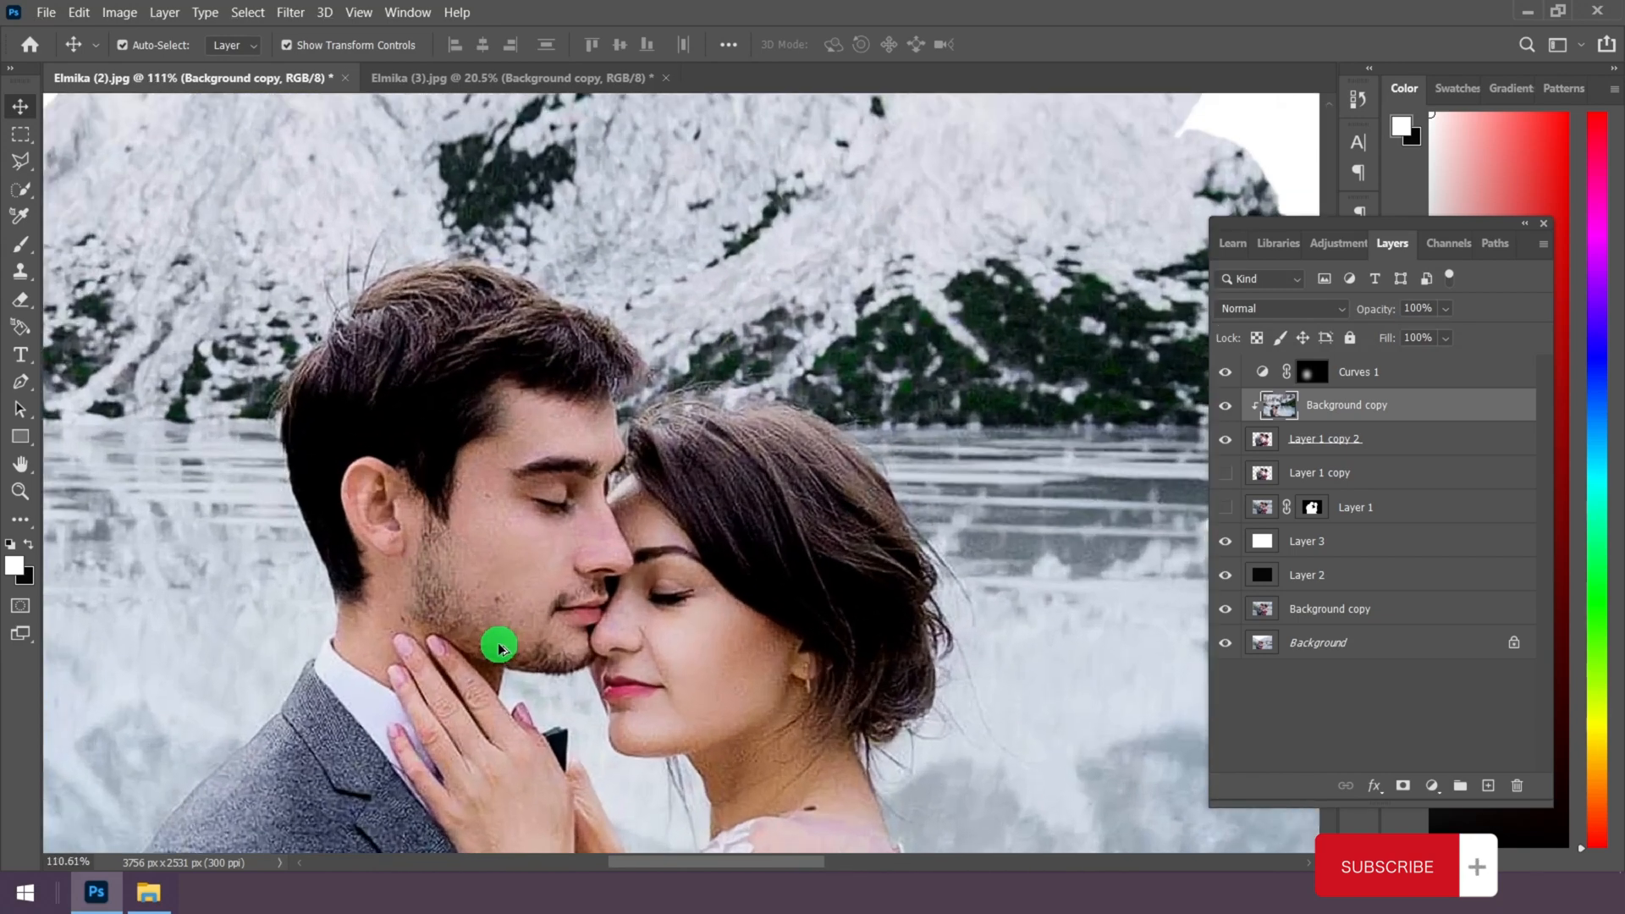
{"action": "scroll", "coordinate": [472, 565], "scroll_direction": "down", "scroll_amount": 1}
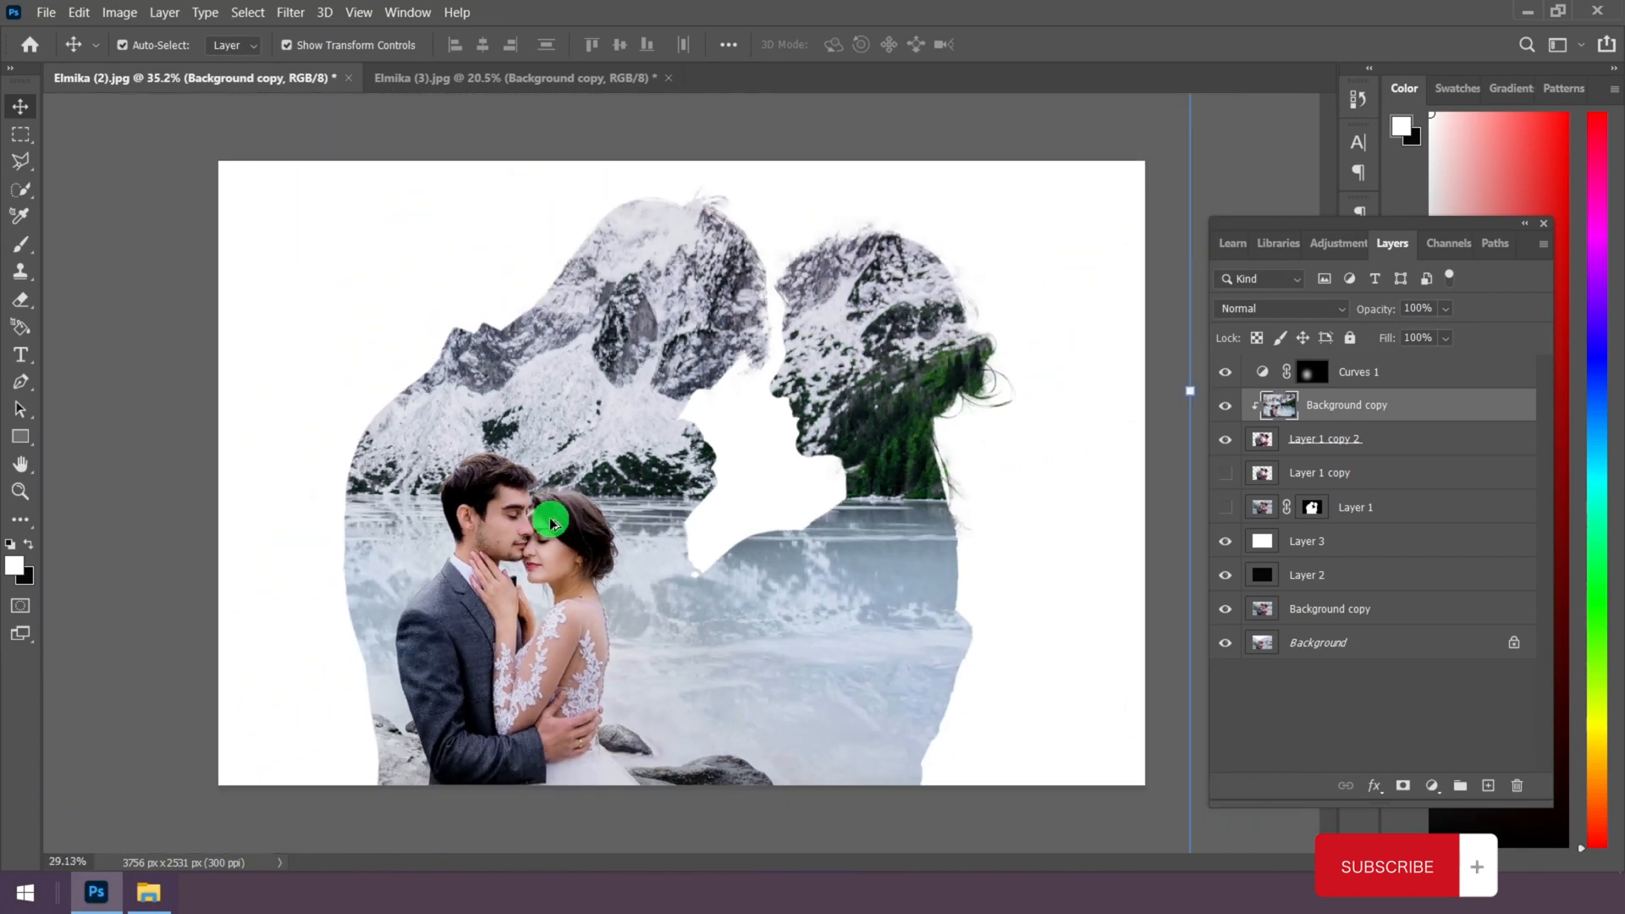
{"action": "key", "text": "s"}
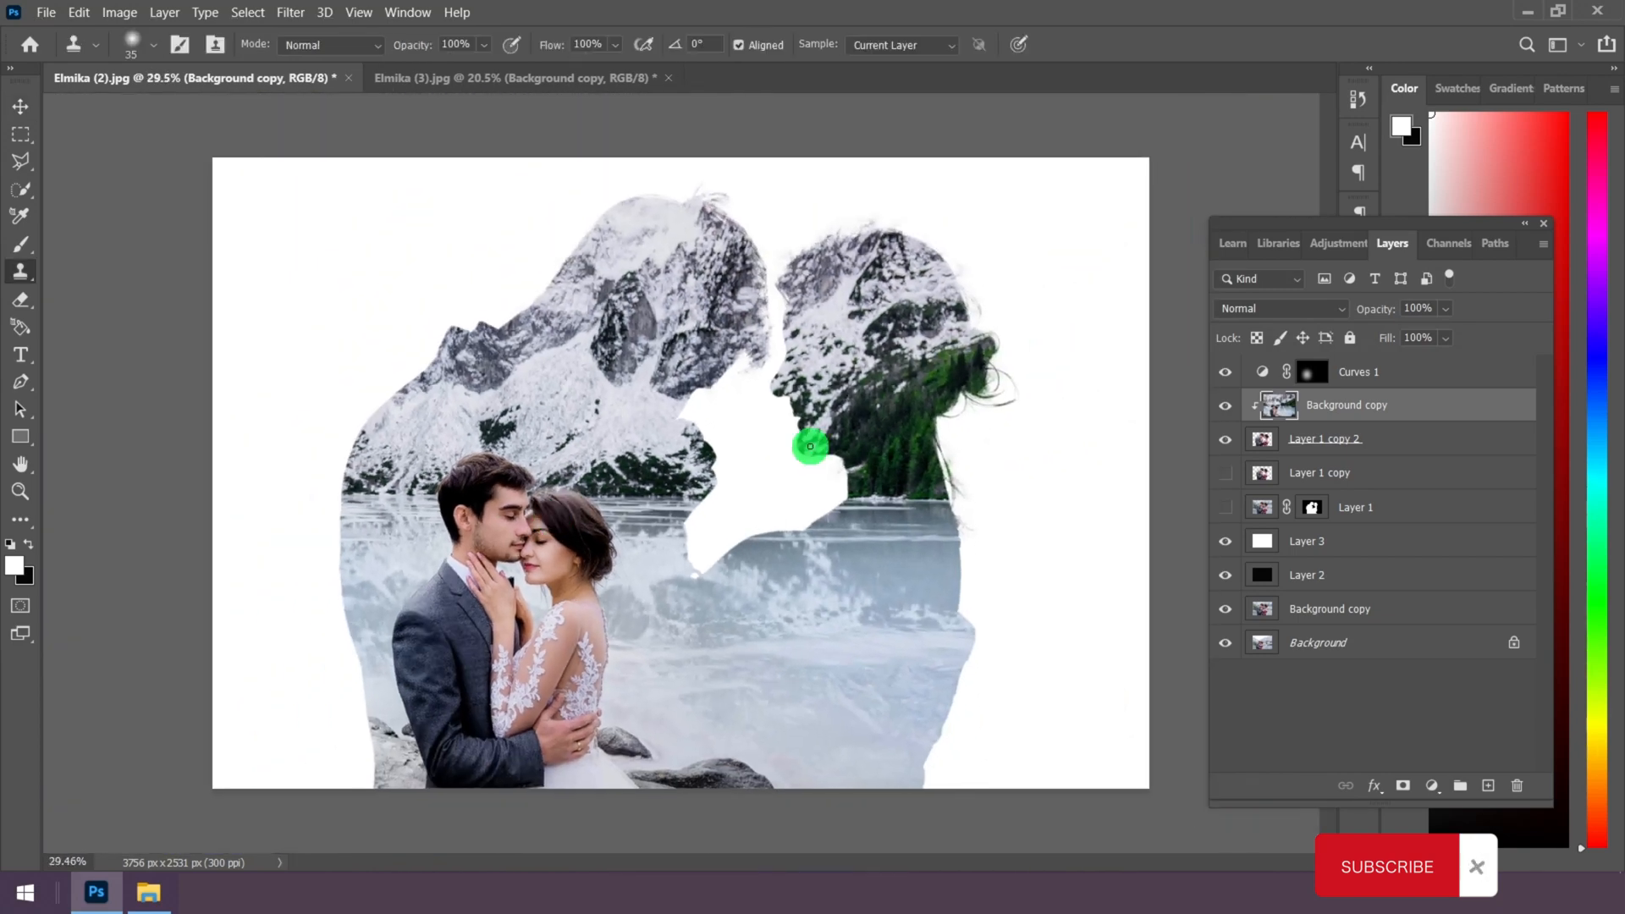
{"action": "scroll", "coordinate": [584, 550], "scroll_direction": "down", "scroll_amount": 1}
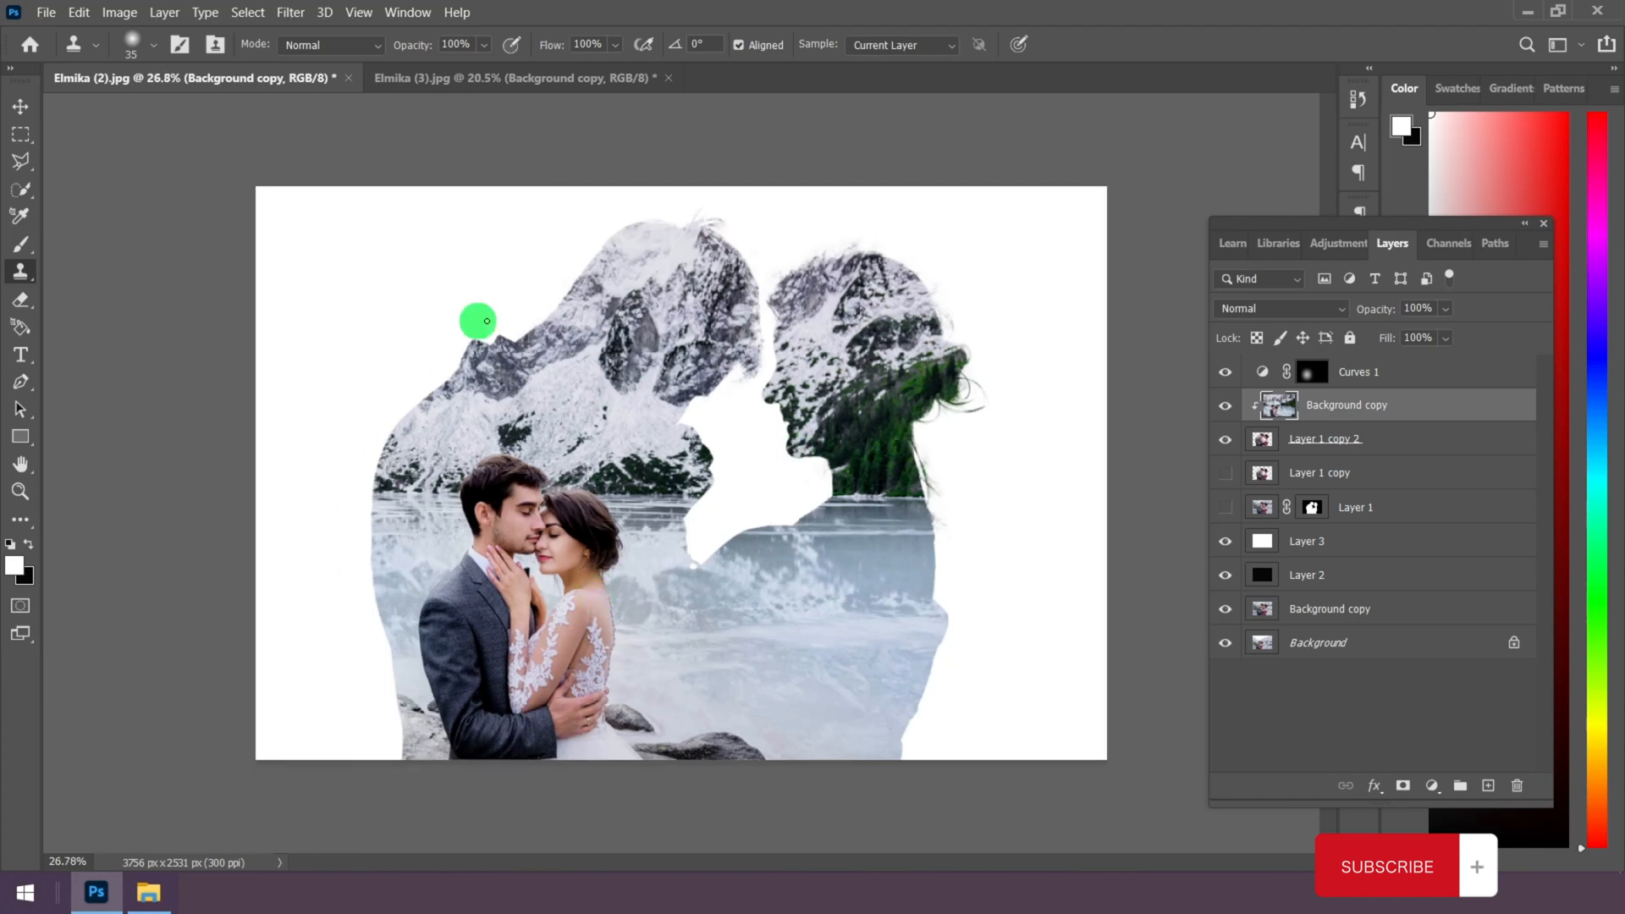
Step: Copy the lake photo from Elmika (3).jpg into the composite and place its layer directly above the white Layer 3
{"action": "left_click", "coordinate": [483, 78]}
{"action": "left_click", "coordinate": [14, 108]}
{"action": "mouse_move", "coordinate": [672, 464]}
{"action": "left_mouse_down"}
{"action": "mouse_move", "coordinate": [262, 218]}
{"action": "mouse_move", "coordinate": [208, 58]}
{"action": "mouse_move", "coordinate": [385, 310]}
{"action": "left_mouse_up"}
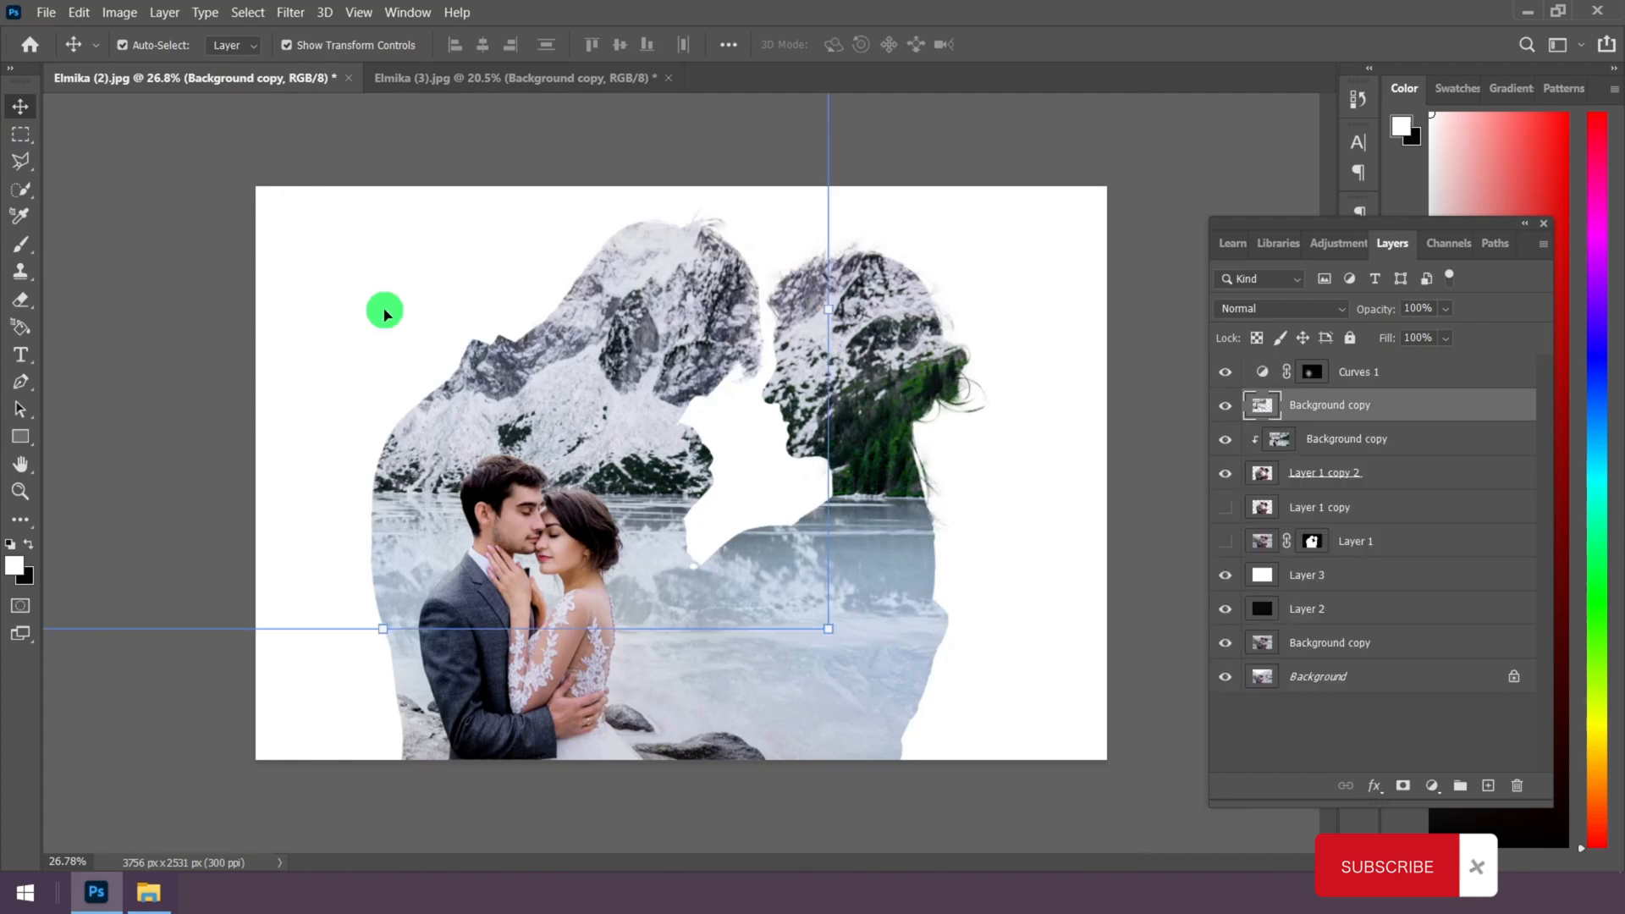
{"action": "left_click_drag", "start_coordinate": [1349, 414], "coordinate": [1383, 559]}
Step: Scale the lake photo layer above Layer 3 to about 143% and shift it up slightly, covering the whole canvas
{"action": "key", "text": "ctrl"}
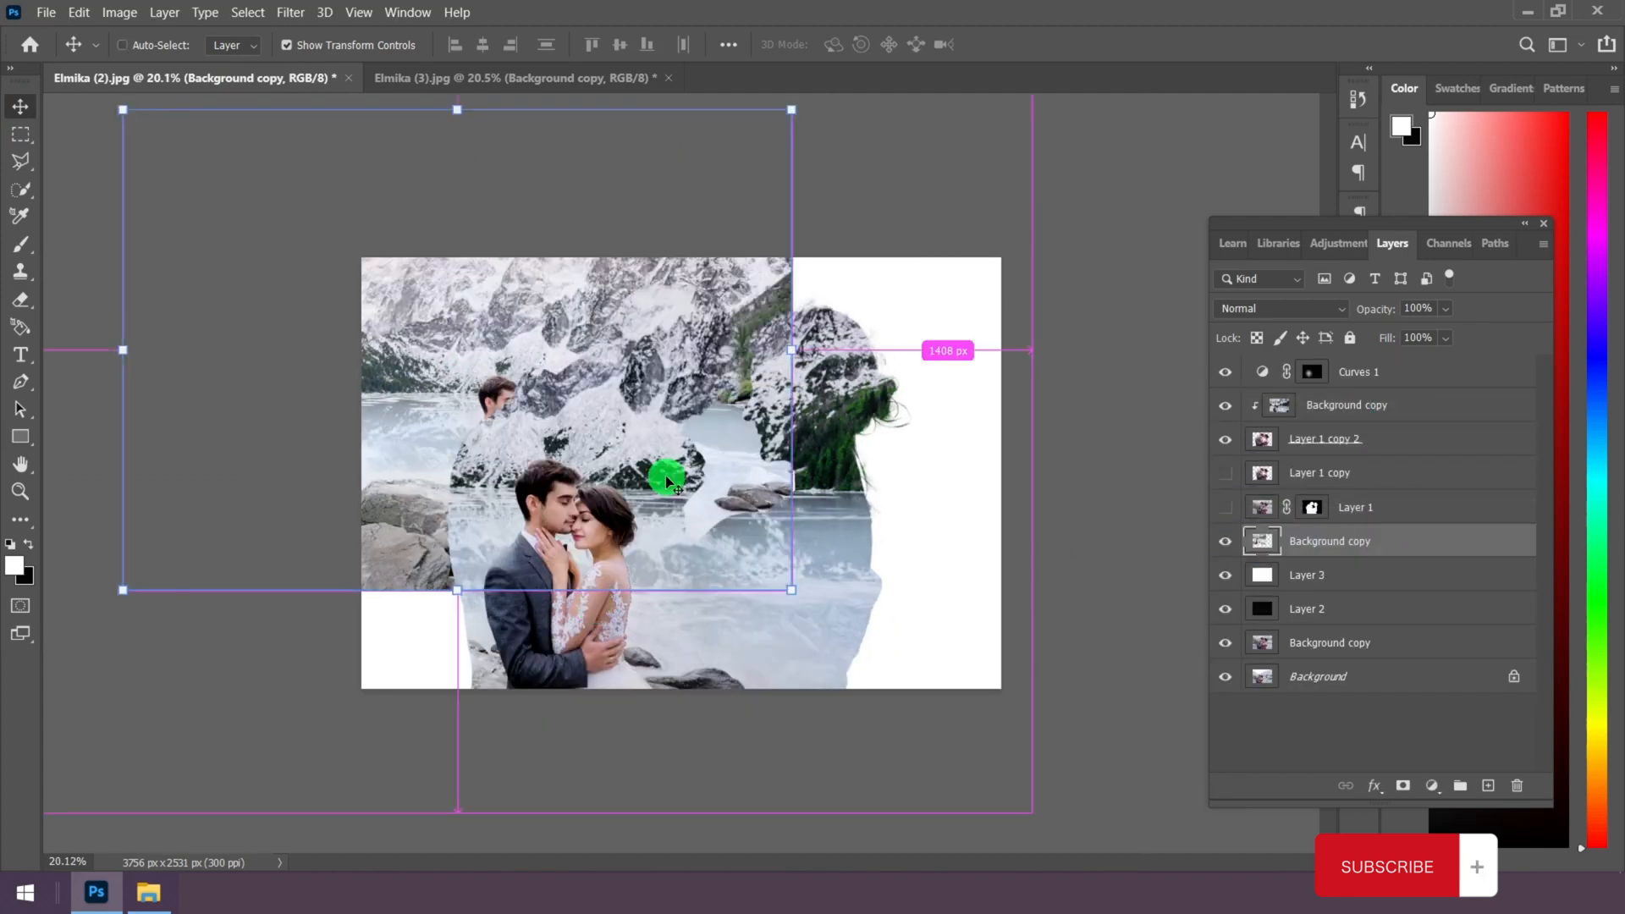
{"action": "key", "text": "ctrl+t"}
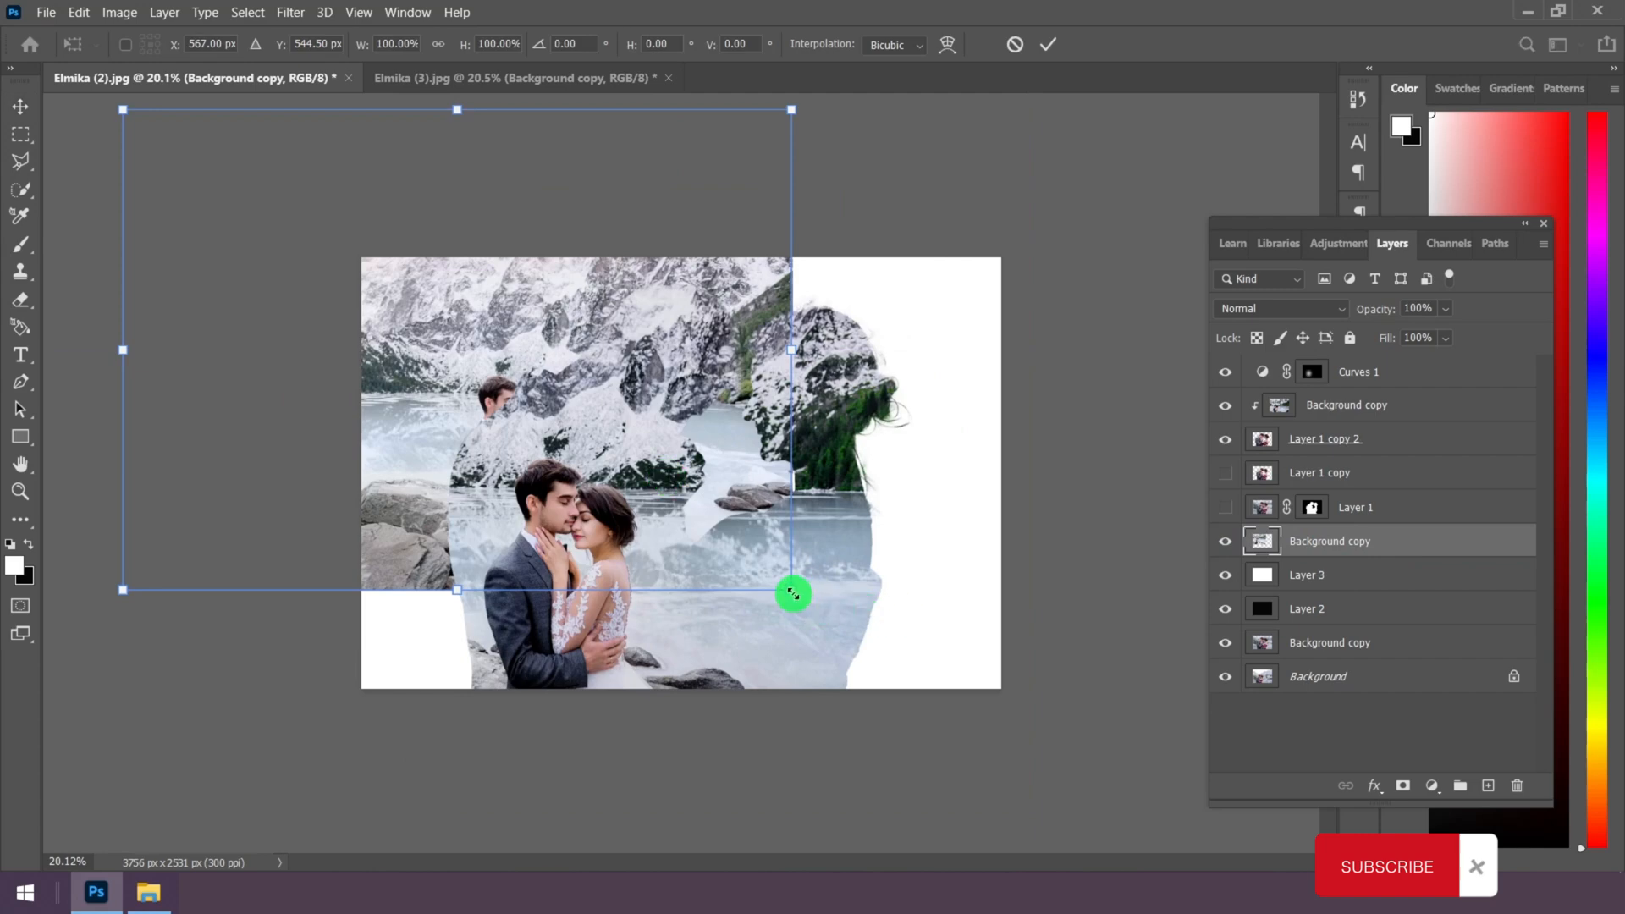
{"action": "left_click_drag", "start_coordinate": [792, 593], "coordinate": [1080, 800]}
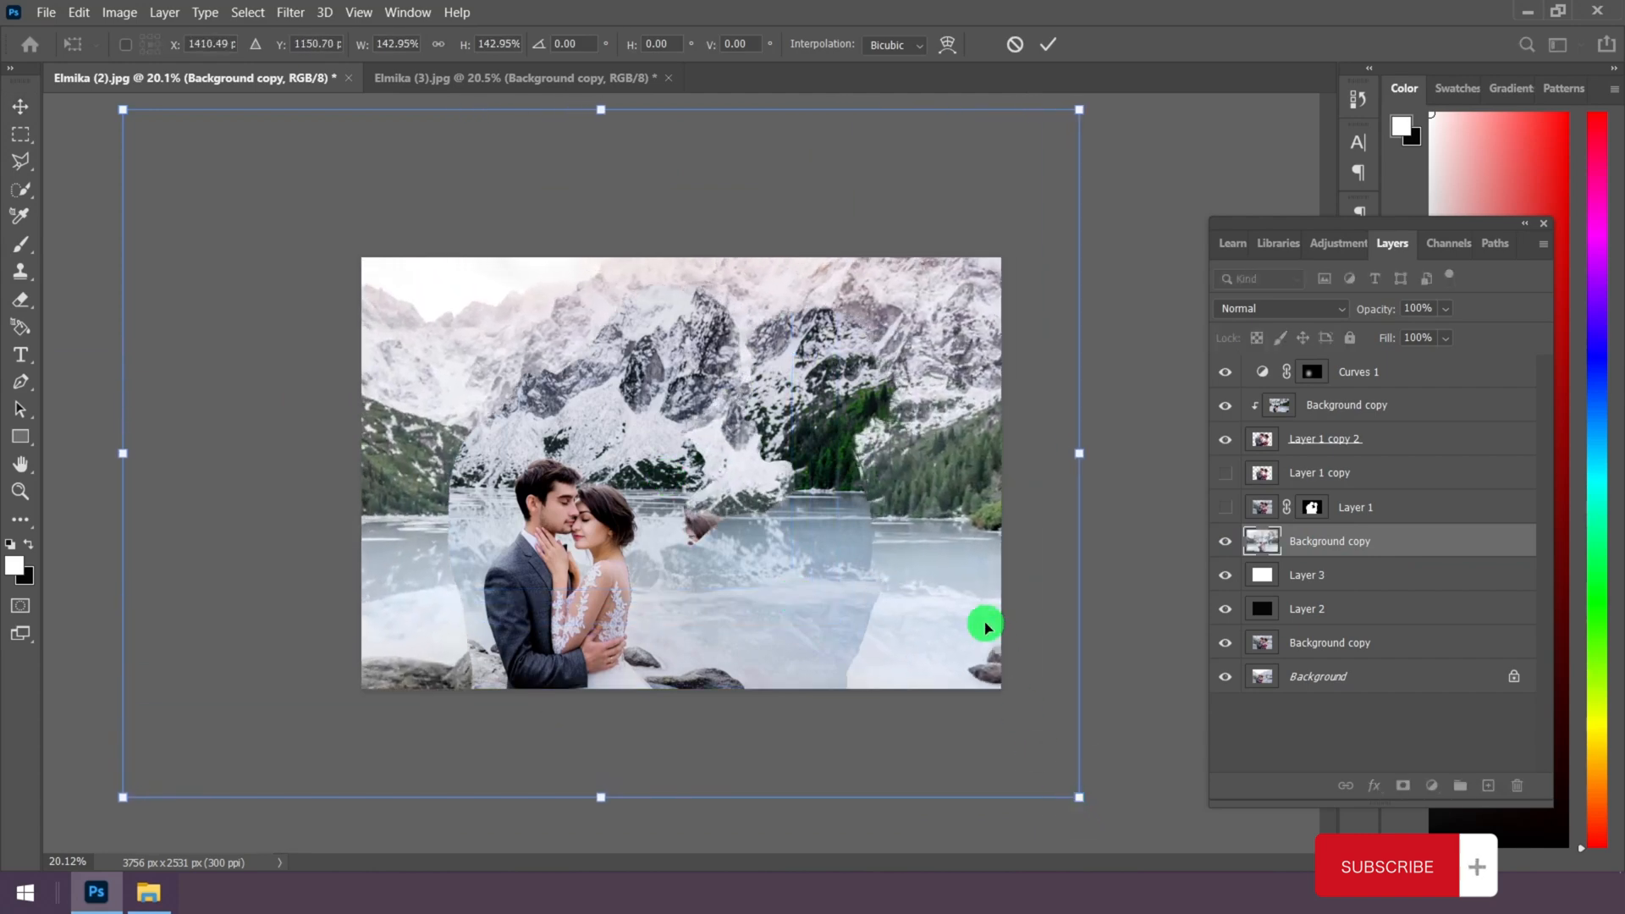
{"action": "left_click_drag", "start_coordinate": [987, 626], "coordinate": [973, 598]}
{"action": "key", "text": "Return"}
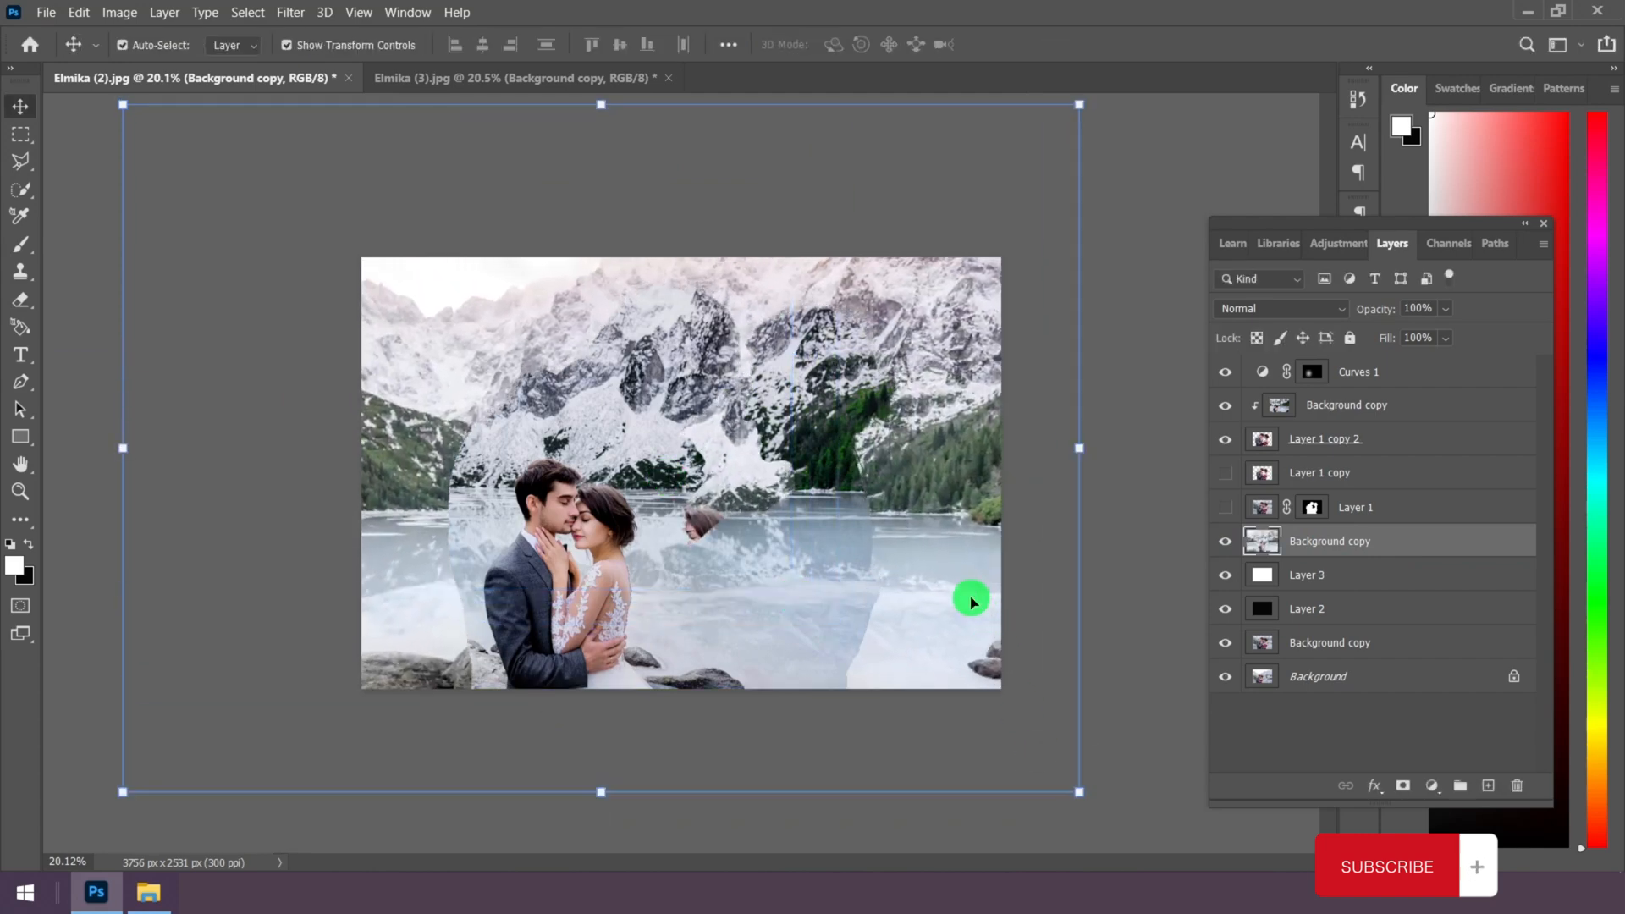
Step: Lower the lake backdrop layer's opacity to 11% and move the backdrop down behind the couple silhouette
{"action": "left_click_drag", "start_coordinate": [1444, 308], "coordinate": [1404, 331]}
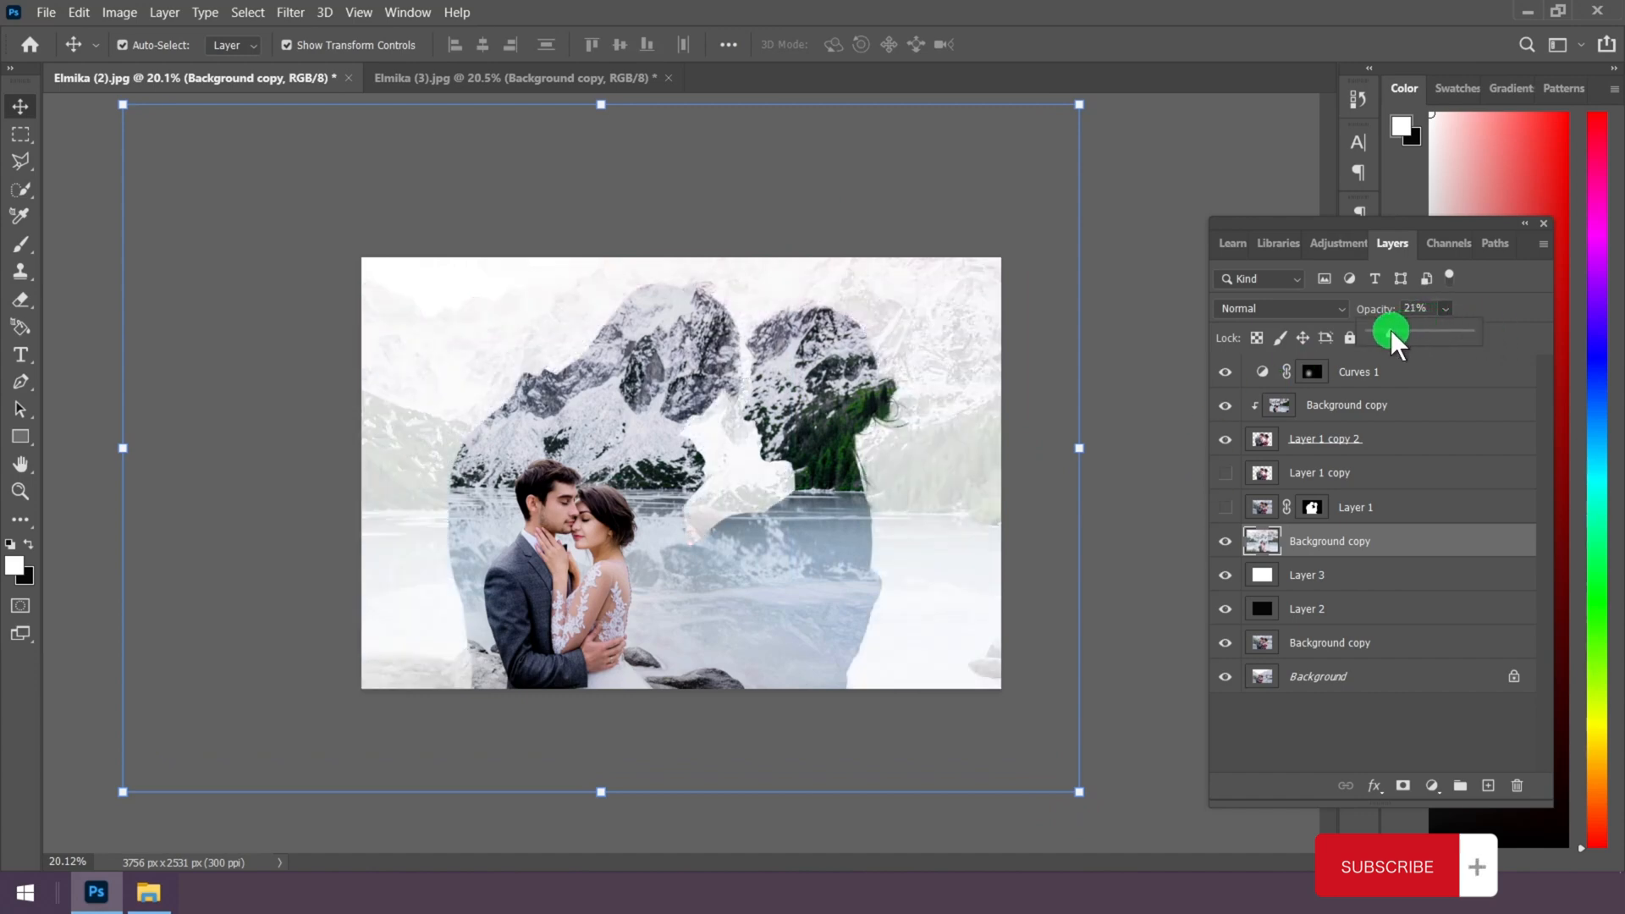
{"action": "left_click_drag", "start_coordinate": [1389, 328], "coordinate": [1386, 329]}
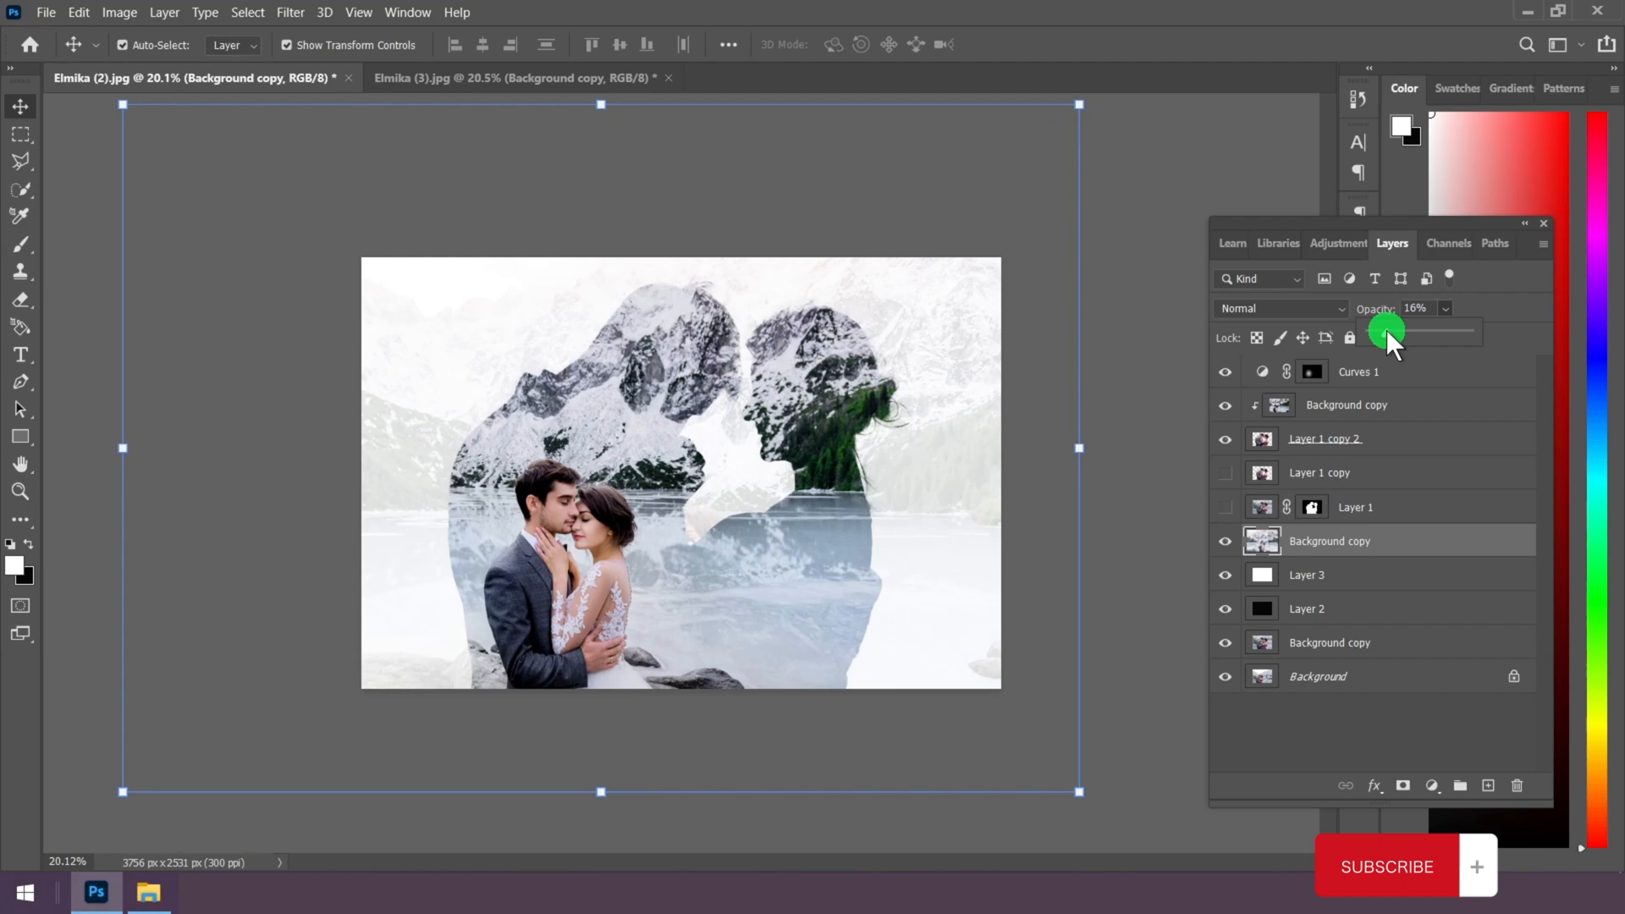
{"action": "scroll", "coordinate": [980, 541], "scroll_direction": "up", "scroll_amount": 4}
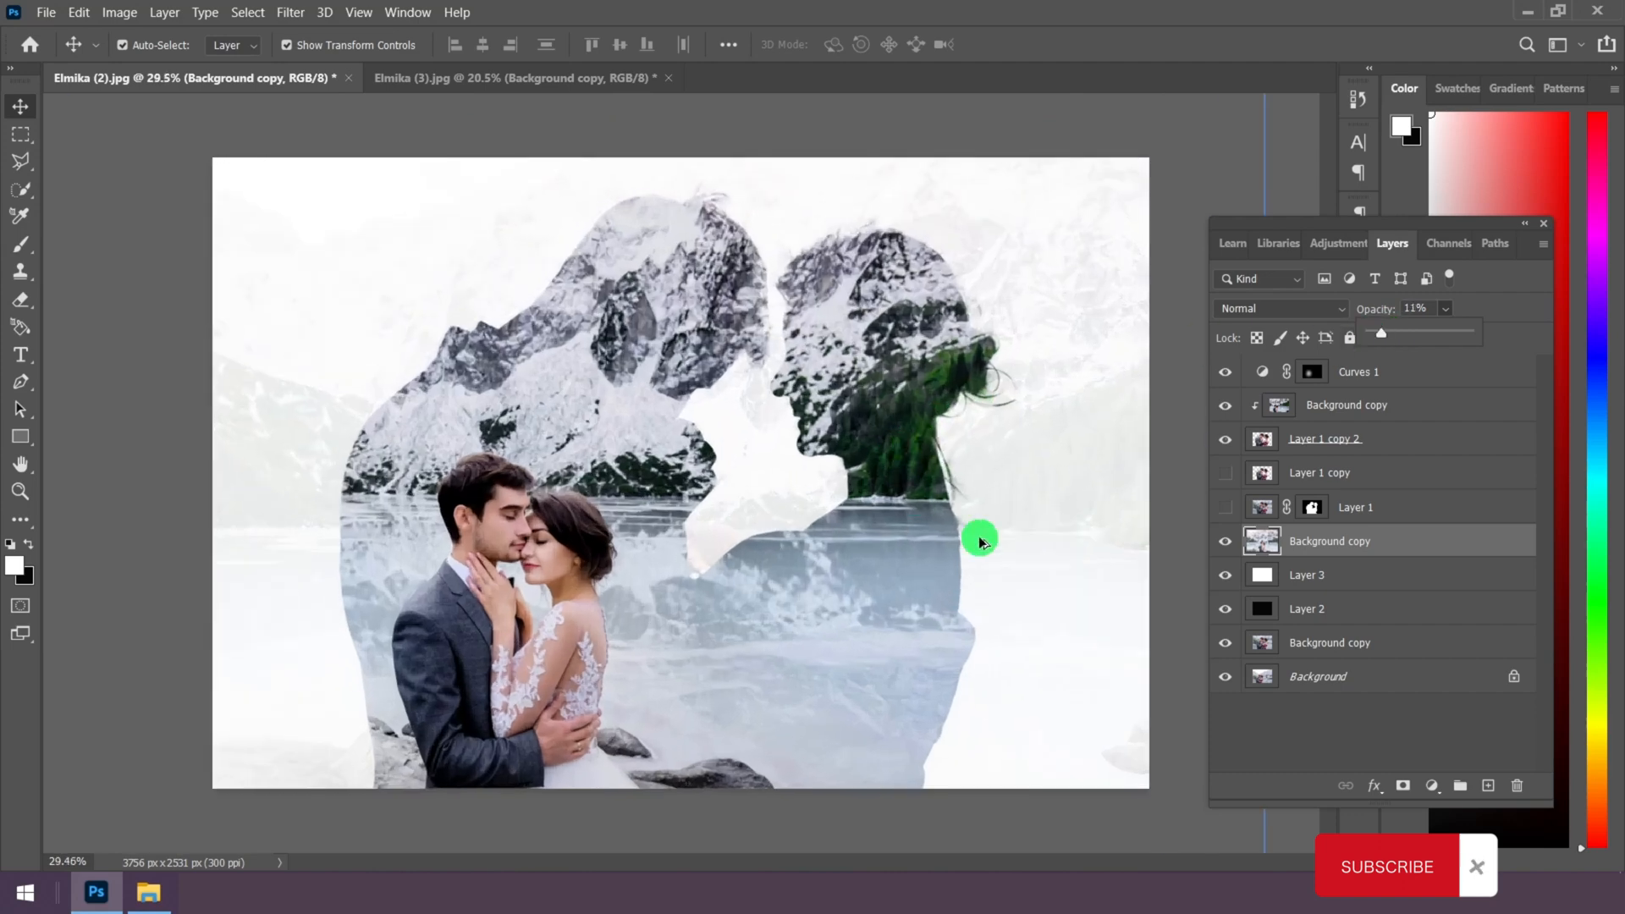
{"action": "scroll", "coordinate": [1008, 500], "scroll_direction": "down", "scroll_amount": 4}
{"action": "left_click_drag", "start_coordinate": [959, 451], "coordinate": [959, 529]}
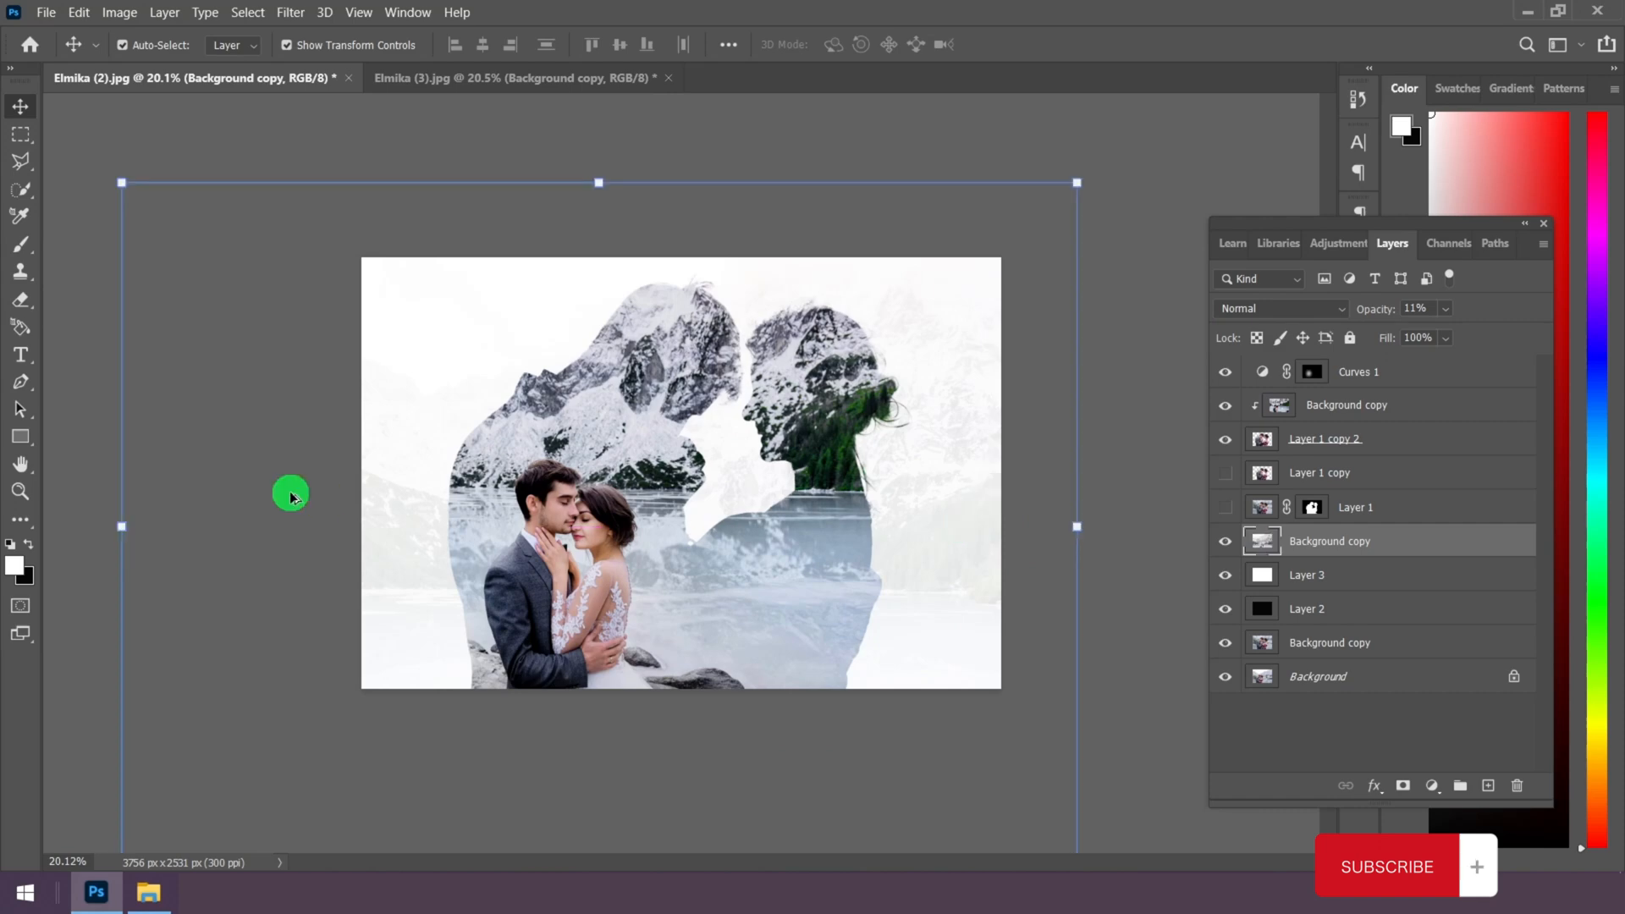
{"action": "scroll", "coordinate": [287, 491], "scroll_direction": "up", "scroll_amount": 3}
{"action": "scroll", "coordinate": [549, 530], "scroll_direction": "down", "scroll_amount": 1}
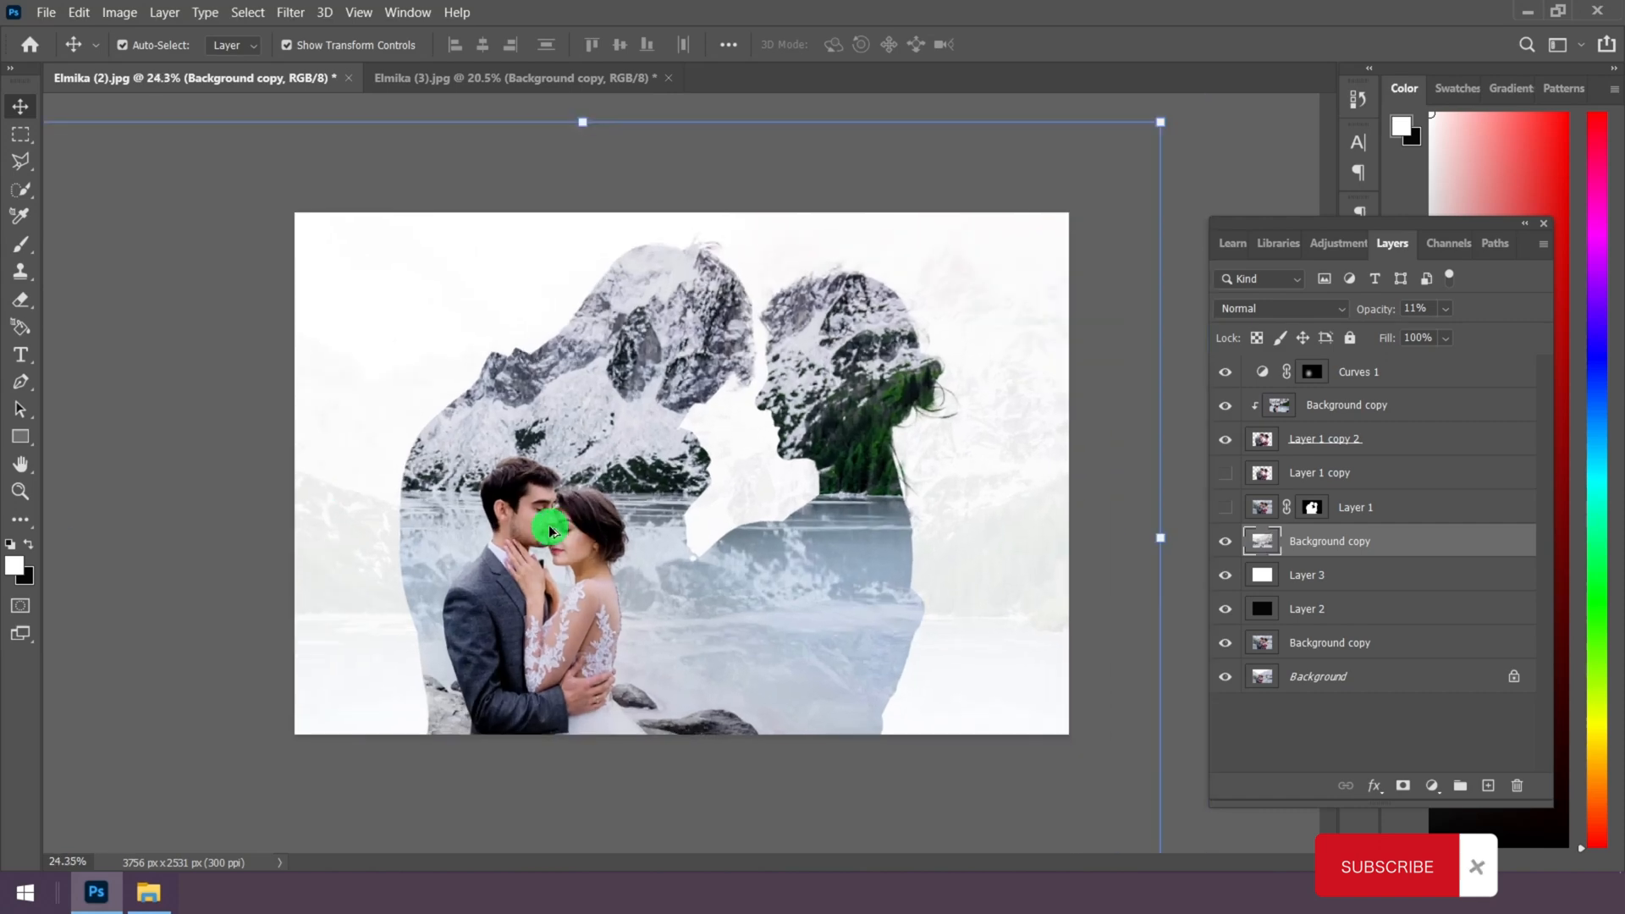
Step: Set the lake backdrop layer's opacity to 16%
{"action": "left_click", "coordinate": [1446, 310]}
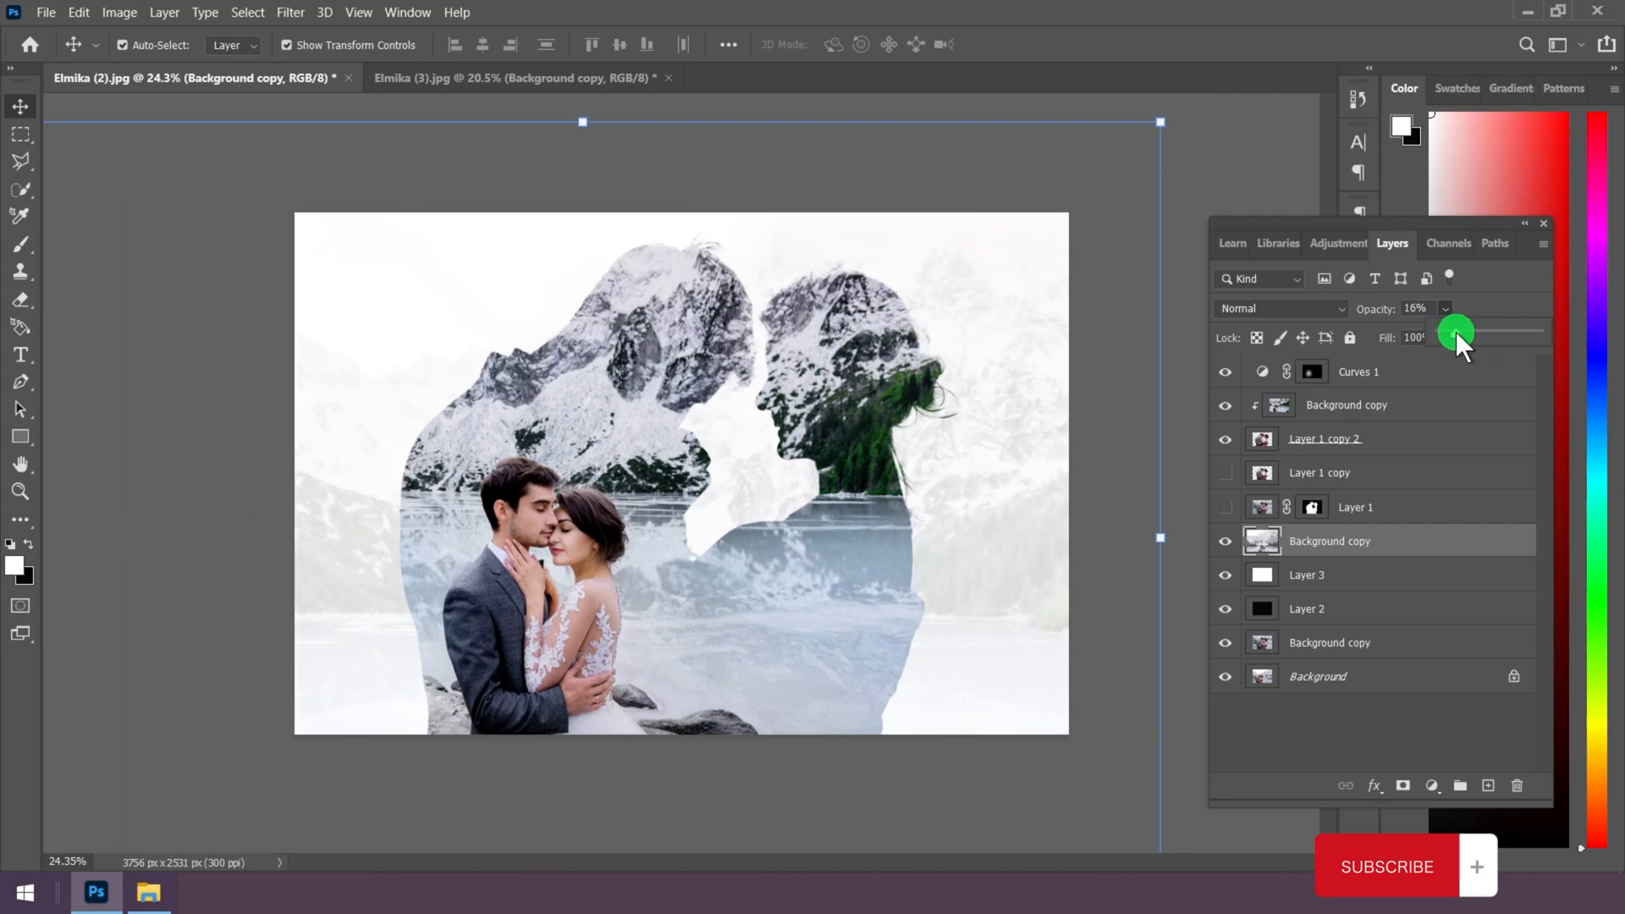
{"action": "scroll", "coordinate": [853, 551], "scroll_direction": "down", "scroll_amount": 2}
{"action": "scroll", "coordinate": [591, 483], "scroll_direction": "up", "scroll_amount": 2}
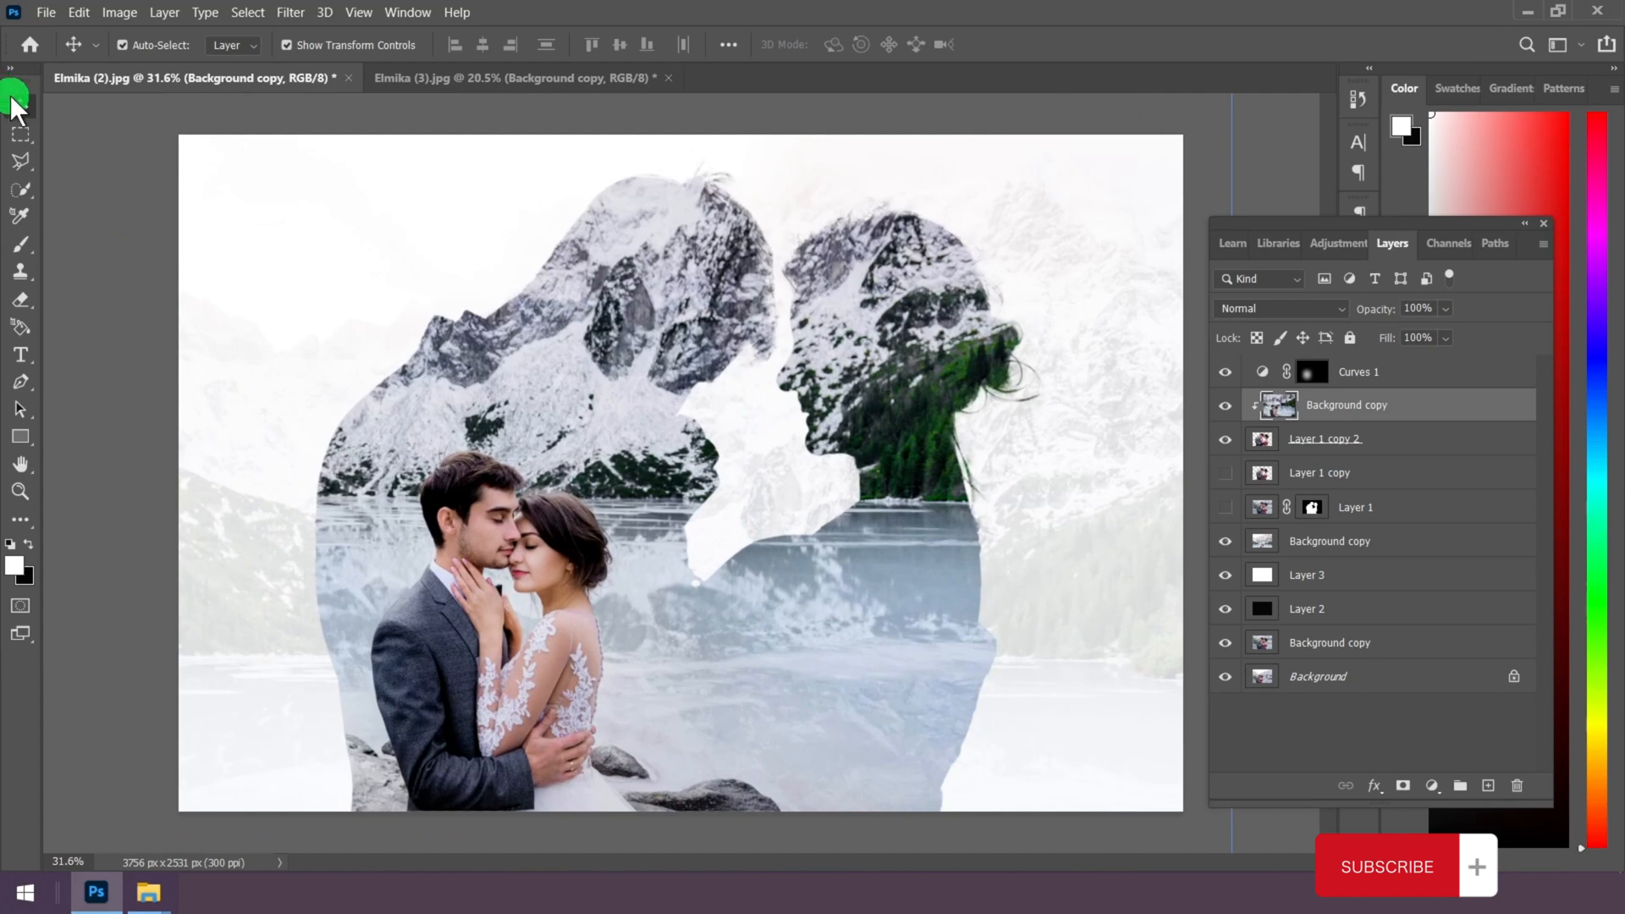
Step: Choose the solid heart from the naderbella Custom Shapes set as the shape for the Custom Shape tool
{"action": "right_click", "coordinate": [20, 441]}
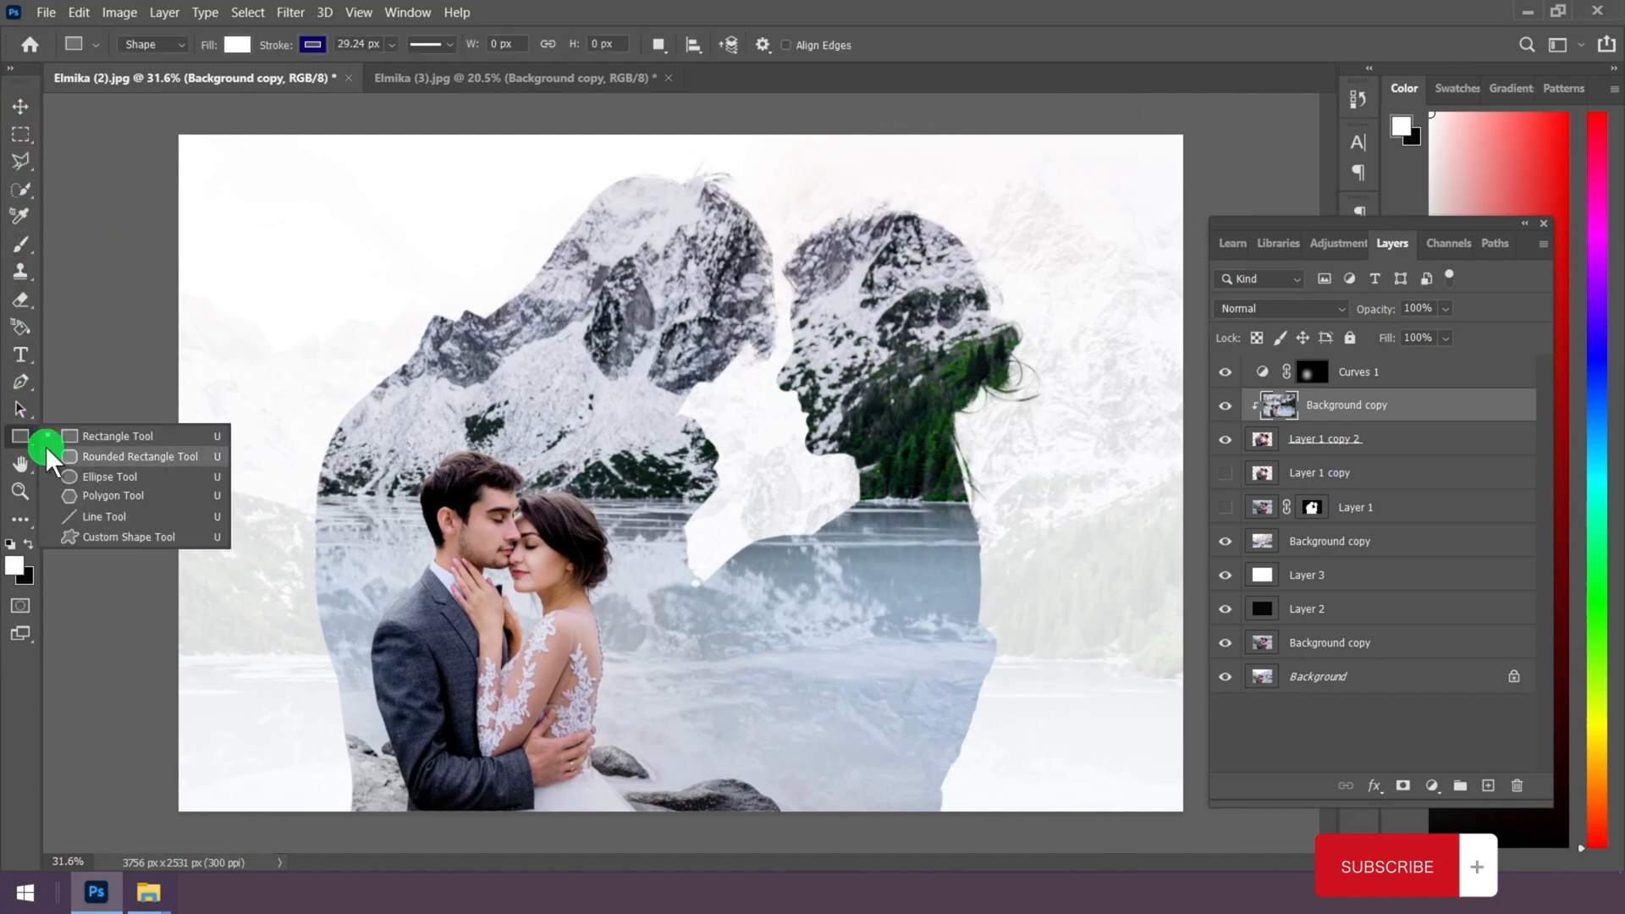
{"action": "left_click", "coordinate": [119, 538]}
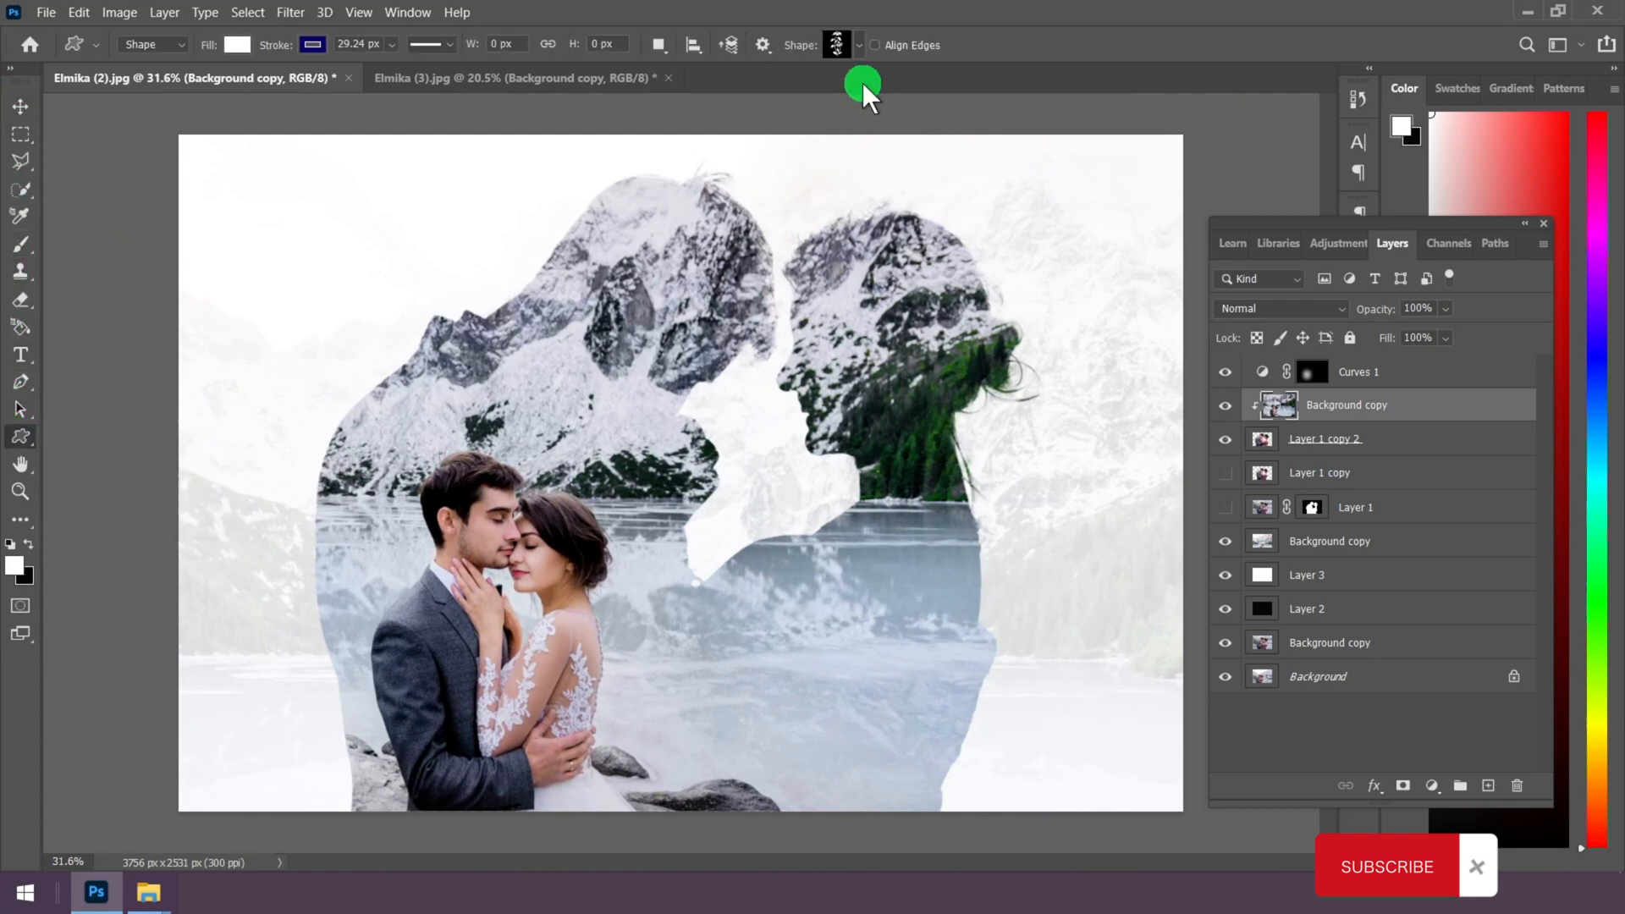
{"action": "left_click", "coordinate": [860, 49]}
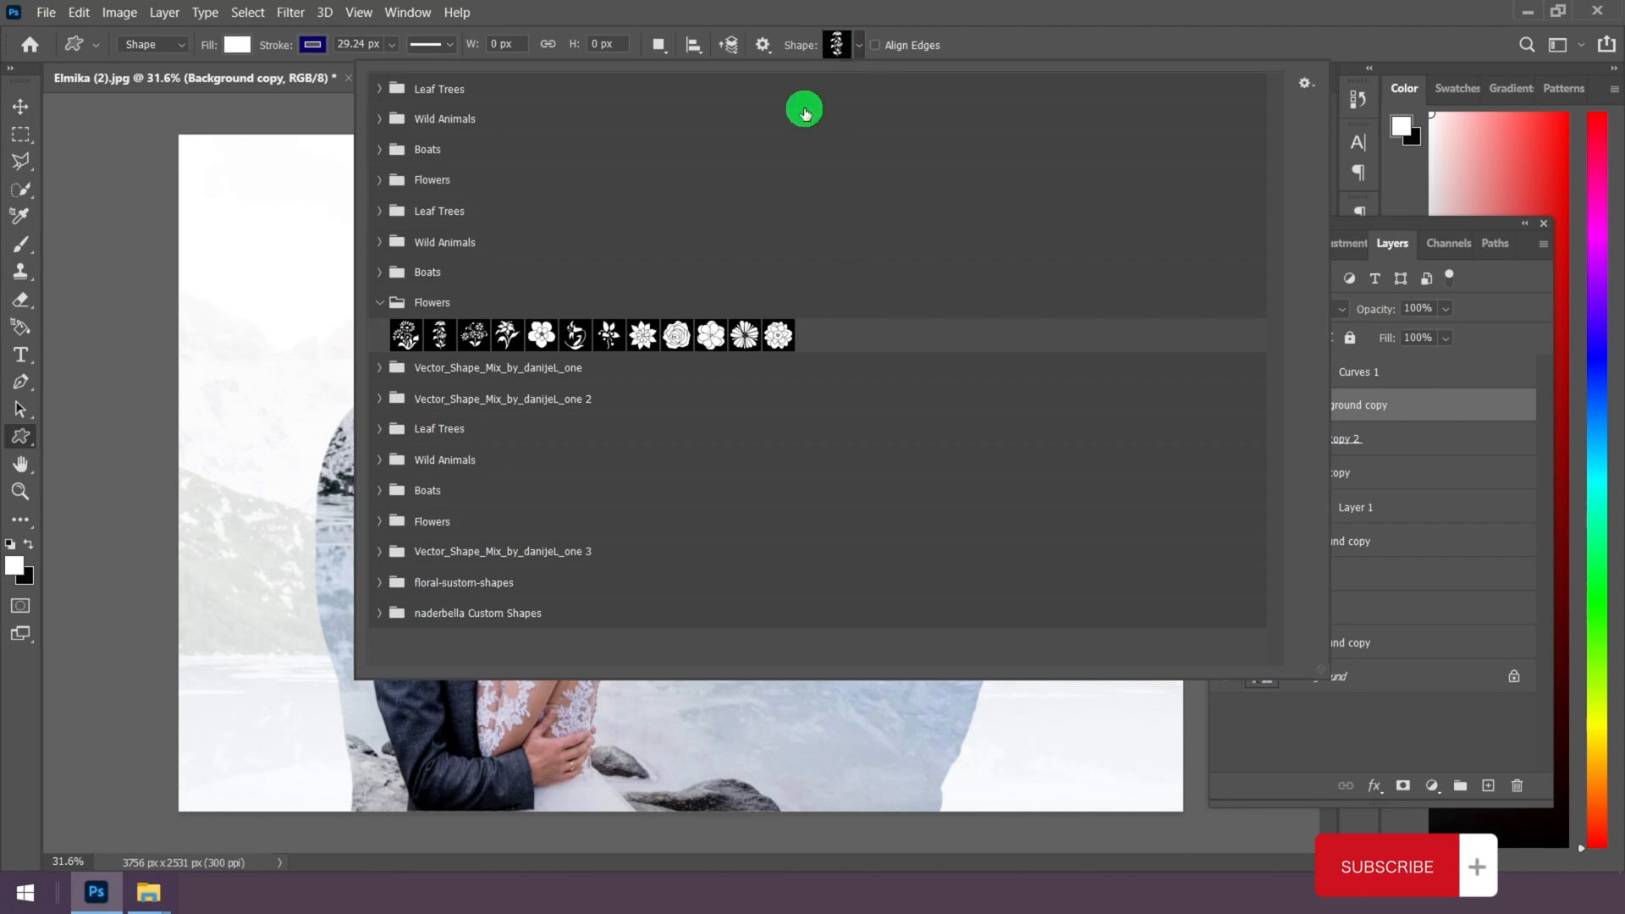
{"action": "left_click", "coordinate": [378, 304]}
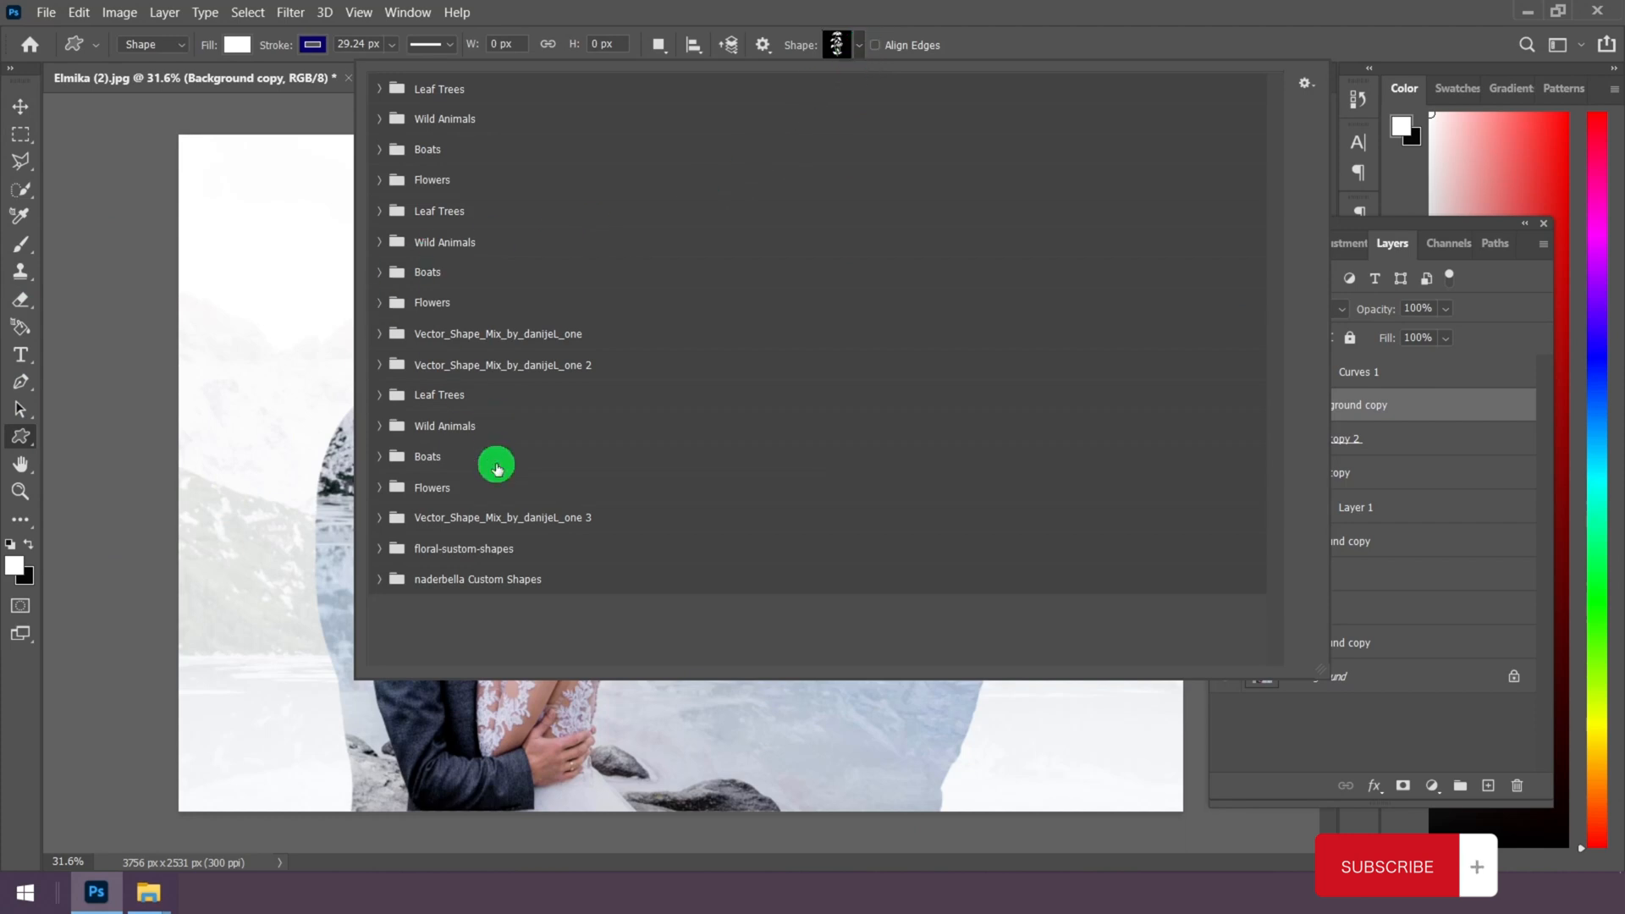
{"action": "left_click", "coordinate": [379, 587]}
{"action": "scroll", "coordinate": [751, 653], "scroll_direction": "down", "scroll_amount": 3}
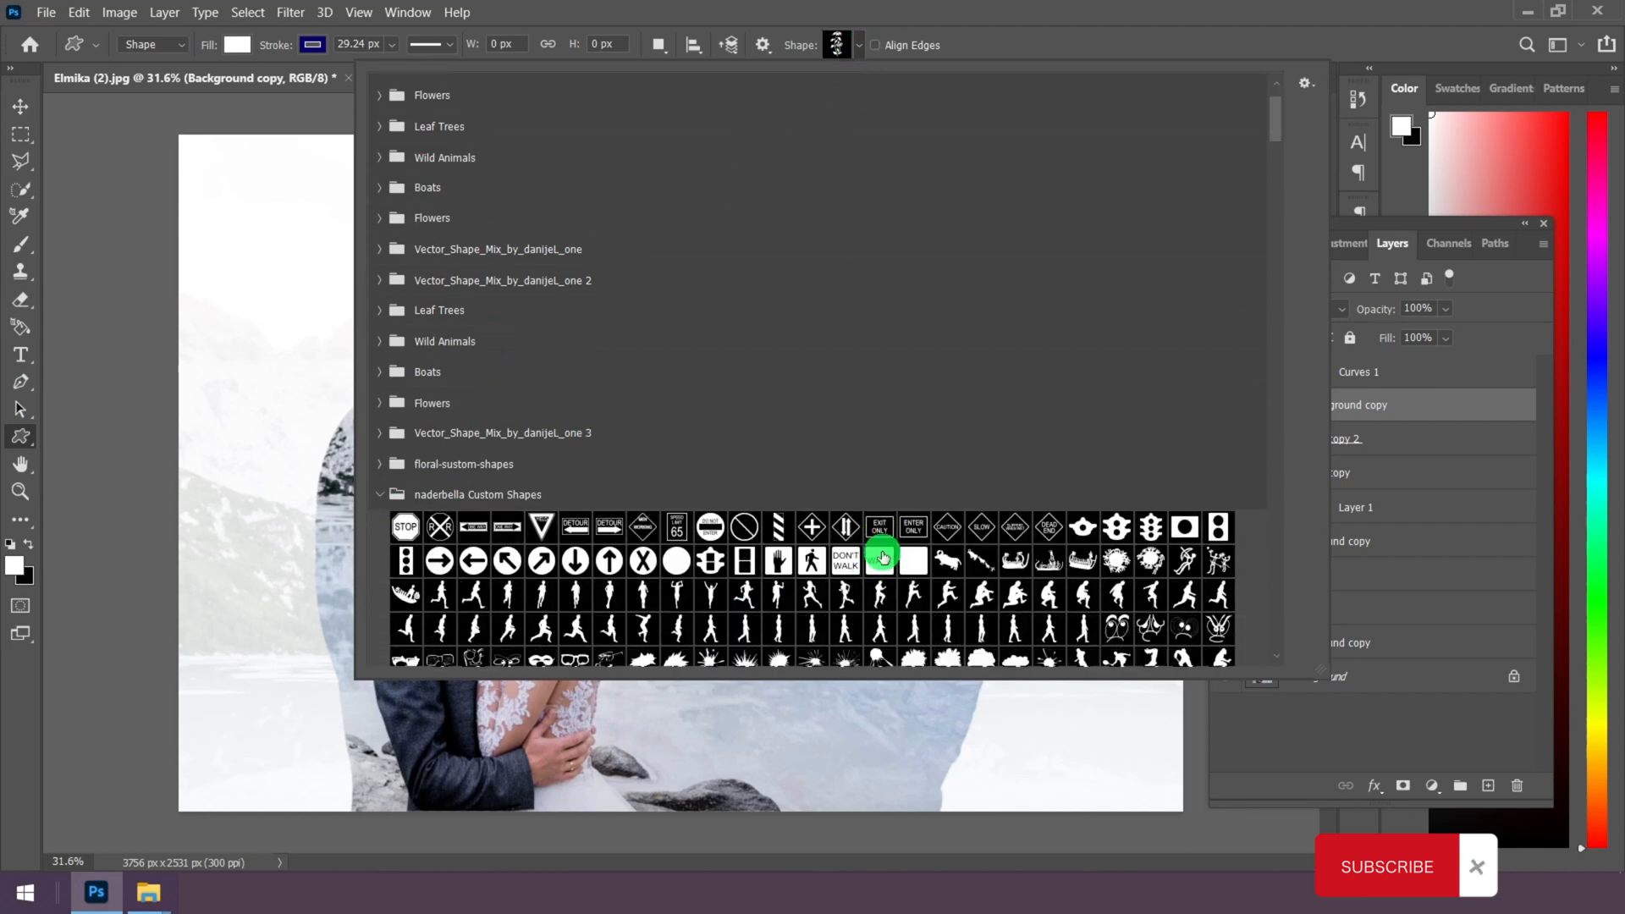
{"action": "scroll", "coordinate": [882, 555], "scroll_direction": "down", "scroll_amount": 6}
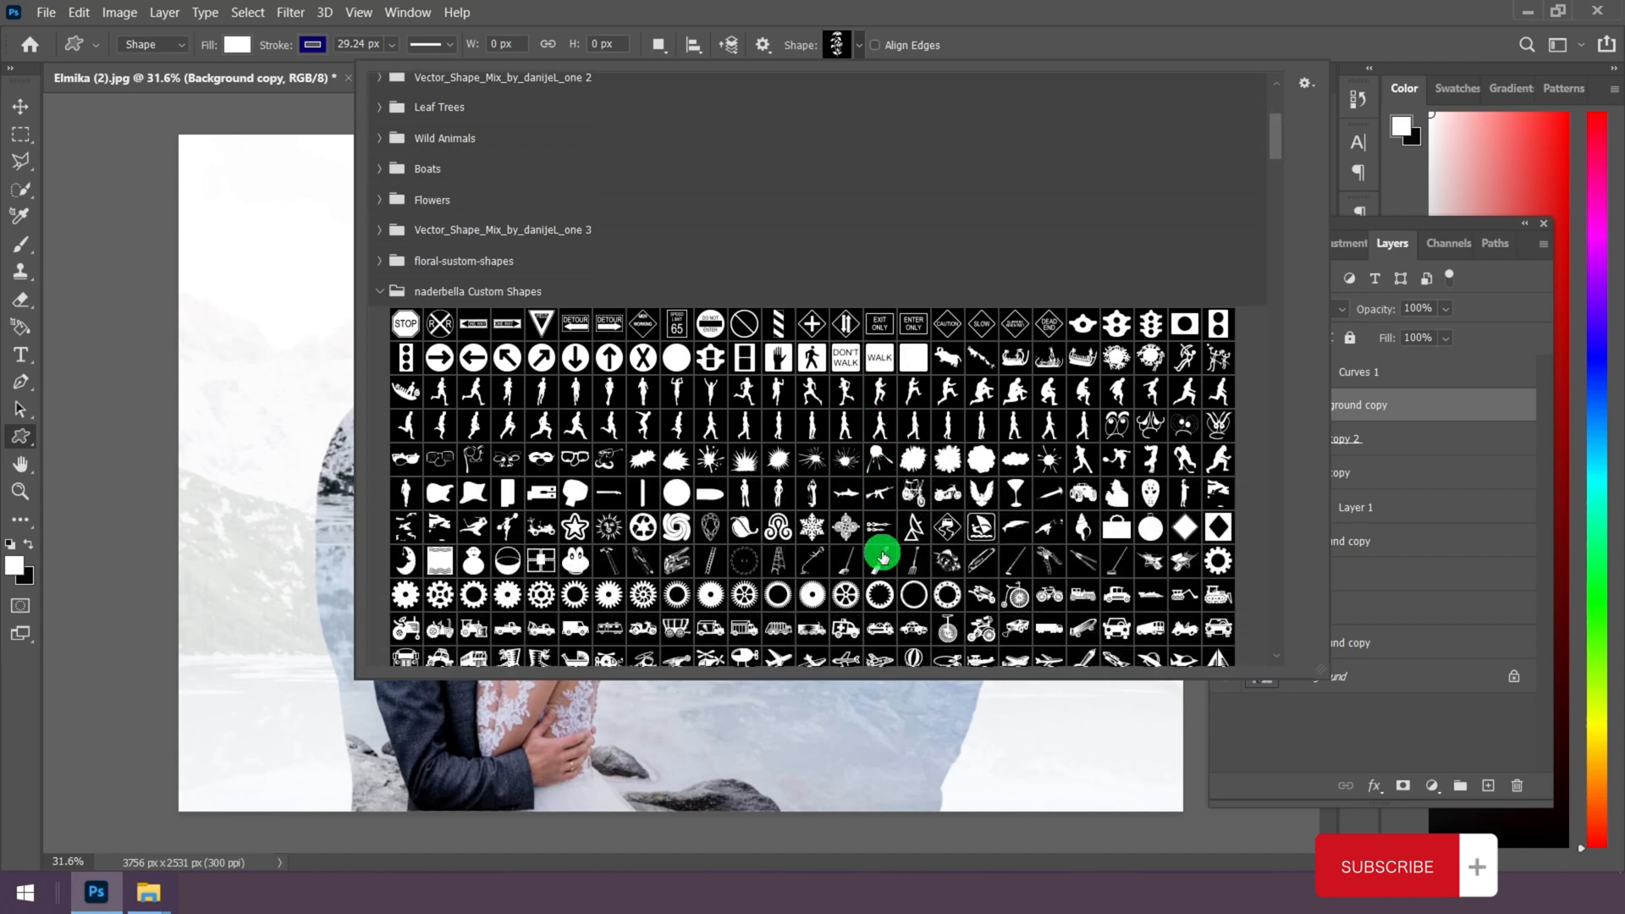
{"action": "scroll", "coordinate": [883, 550], "scroll_direction": "down", "scroll_amount": 5}
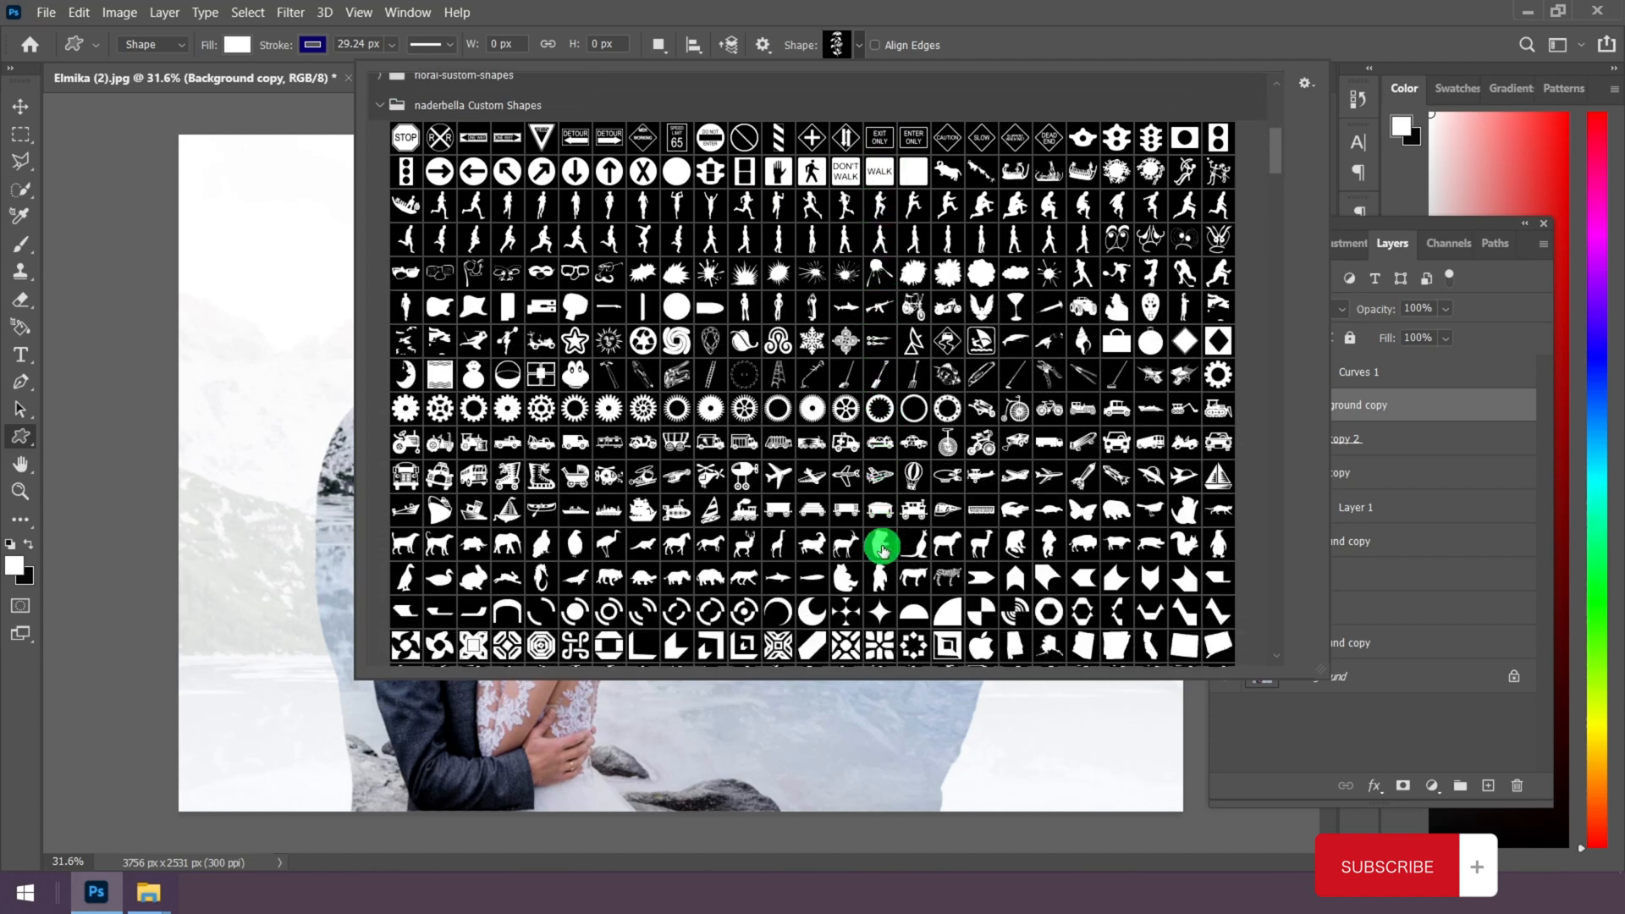
{"action": "scroll", "coordinate": [882, 551], "scroll_direction": "down", "scroll_amount": 5}
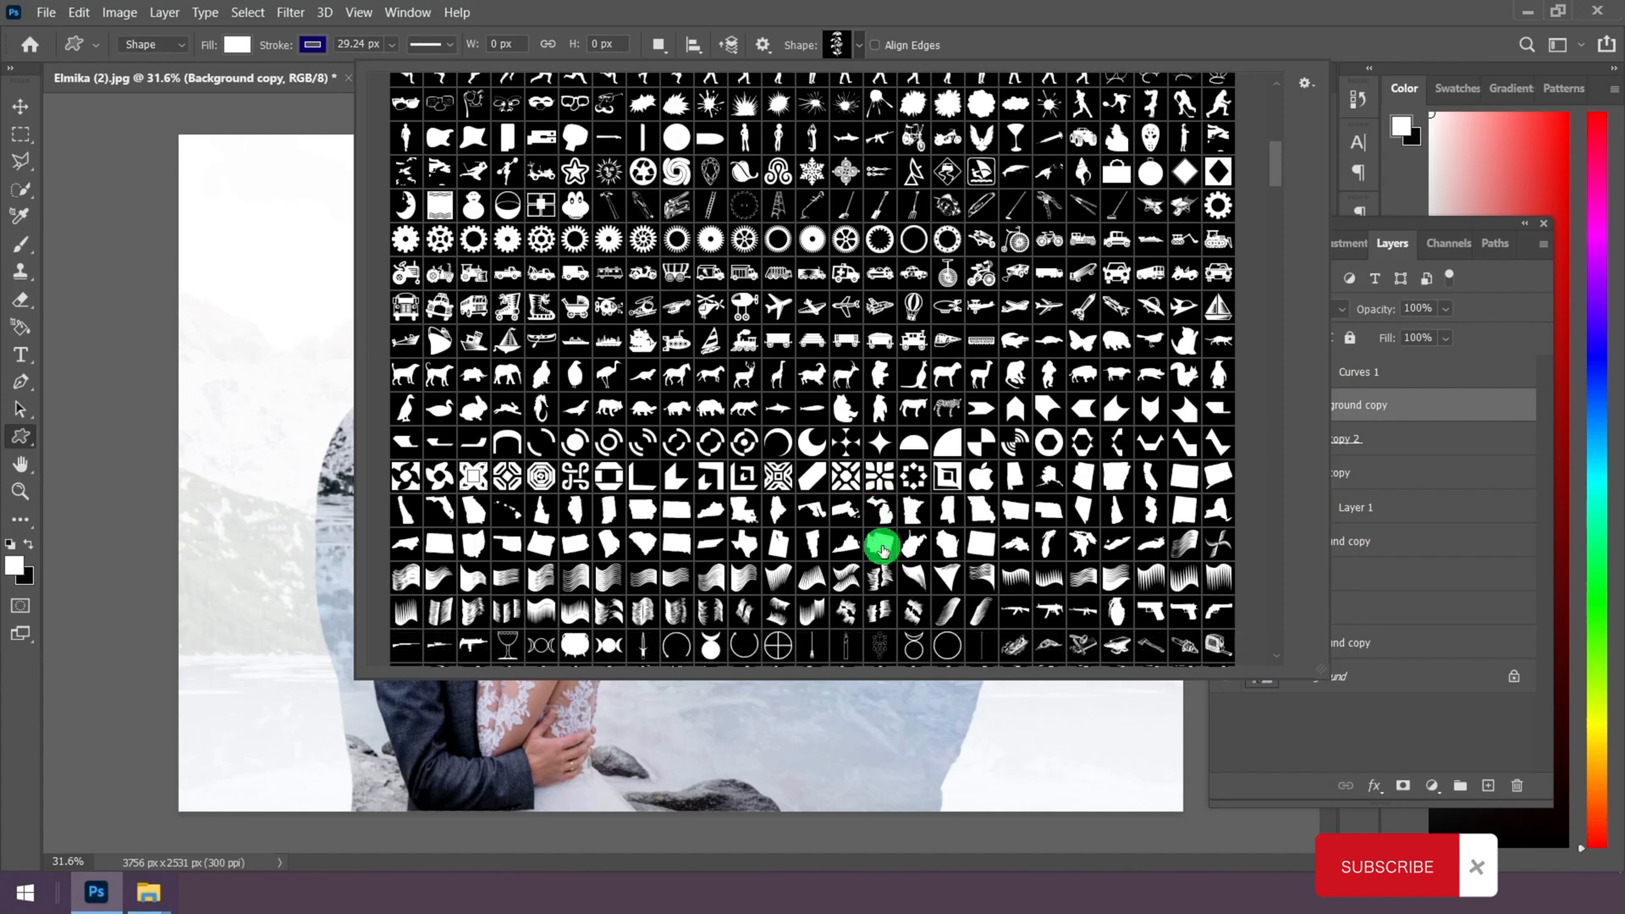
{"action": "scroll", "coordinate": [882, 550], "scroll_direction": "down", "scroll_amount": 5}
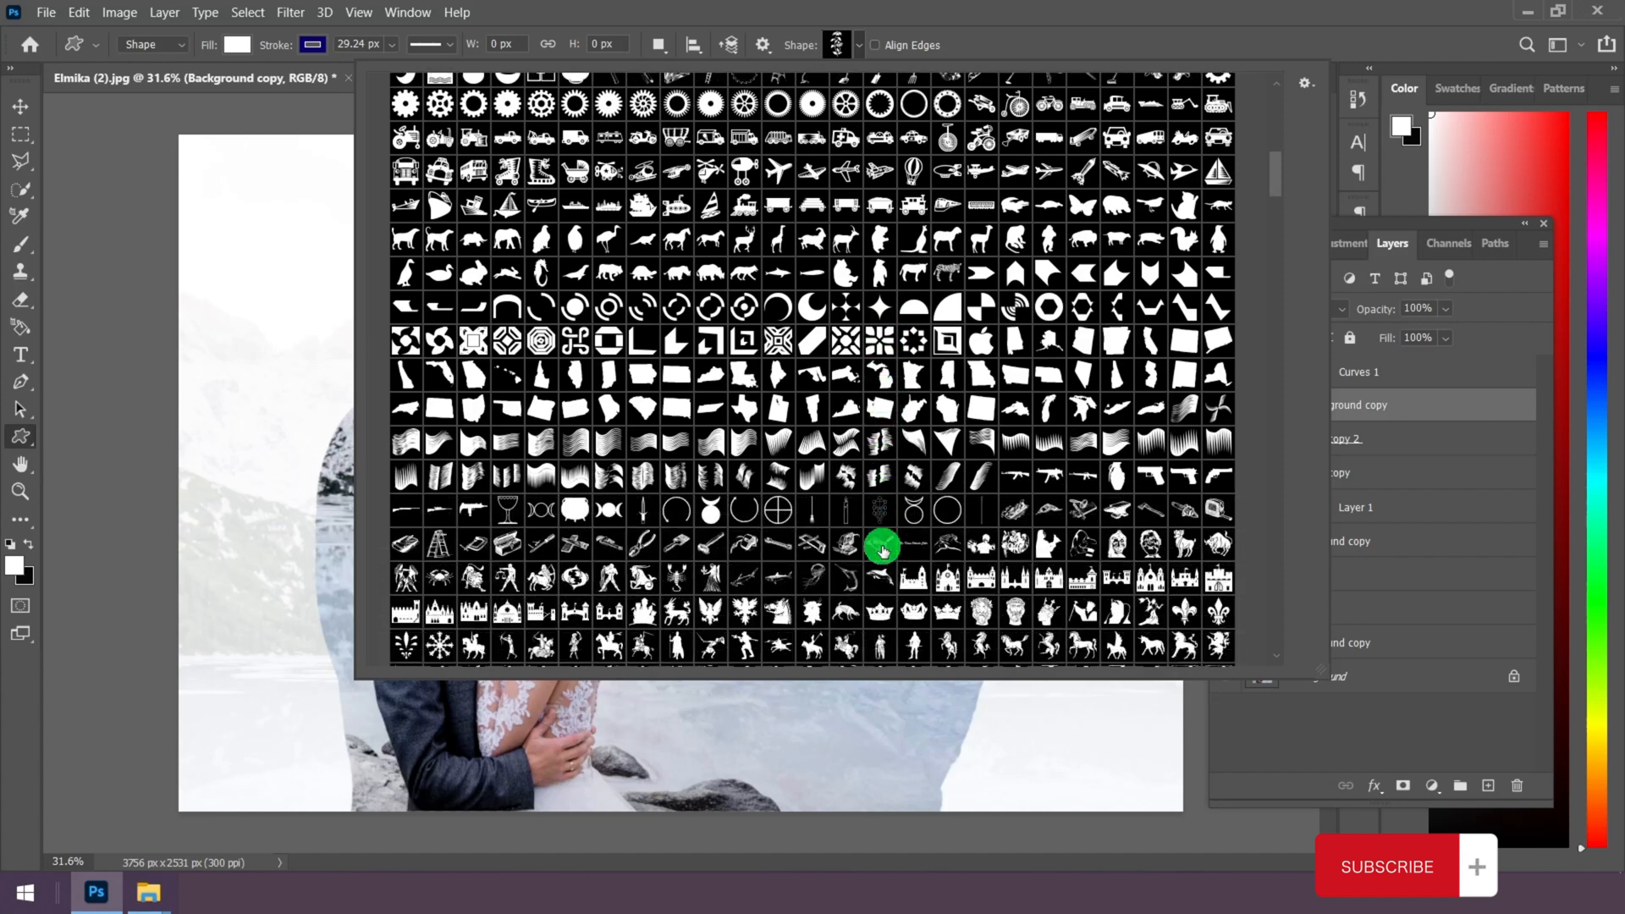
{"action": "scroll", "coordinate": [882, 550], "scroll_direction": "down", "scroll_amount": 4}
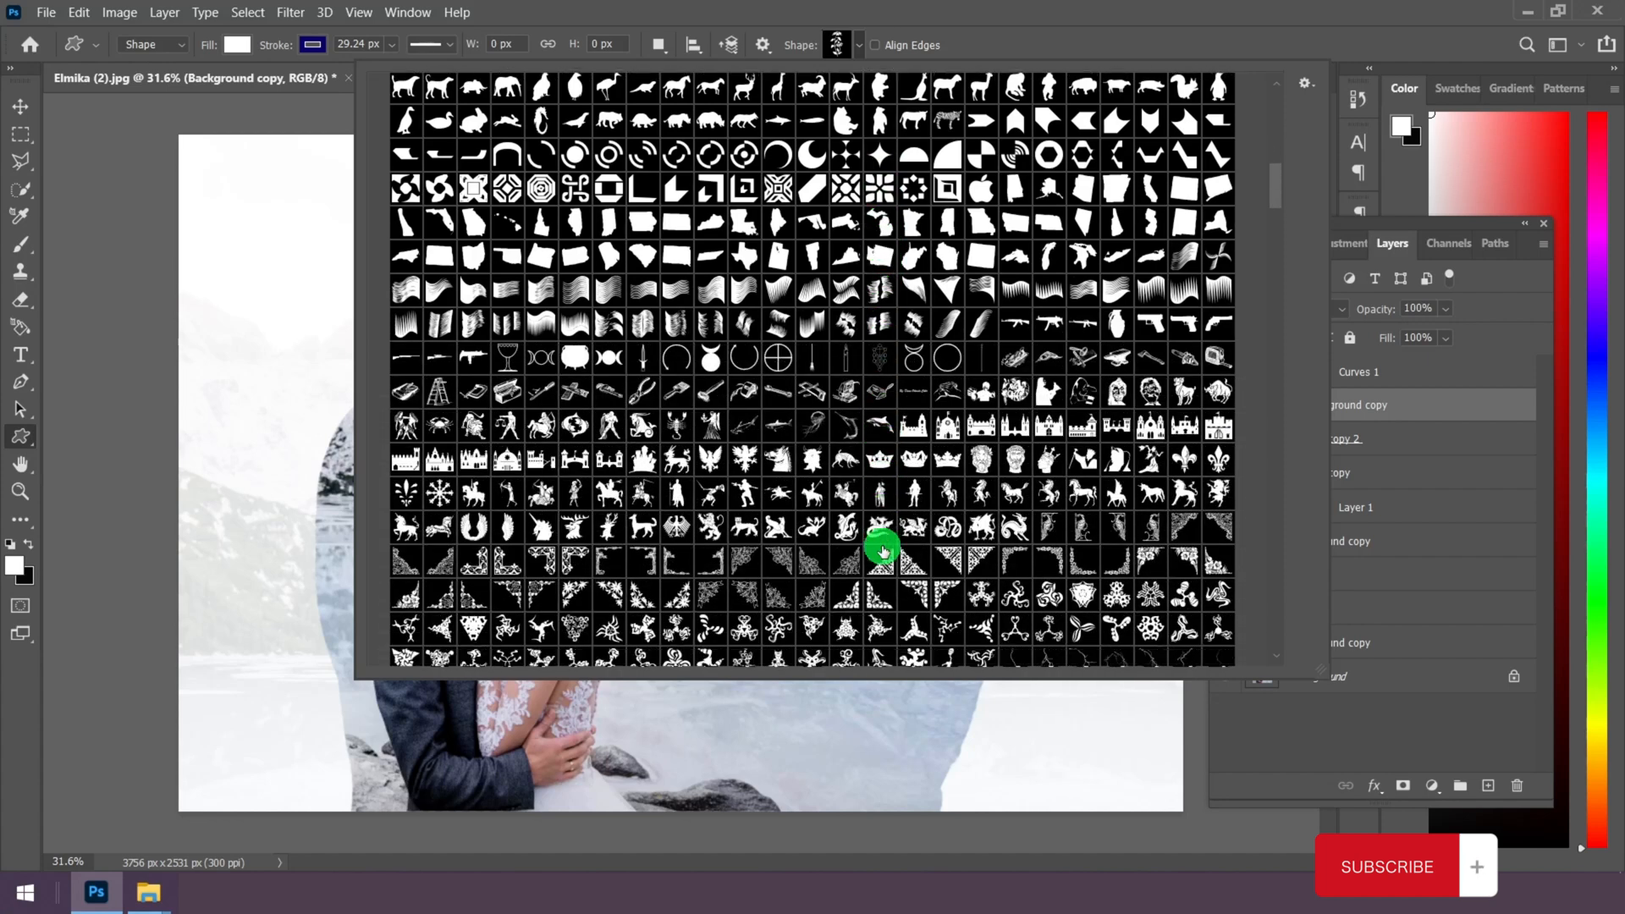
{"action": "scroll", "coordinate": [882, 550], "scroll_direction": "down", "scroll_amount": 4}
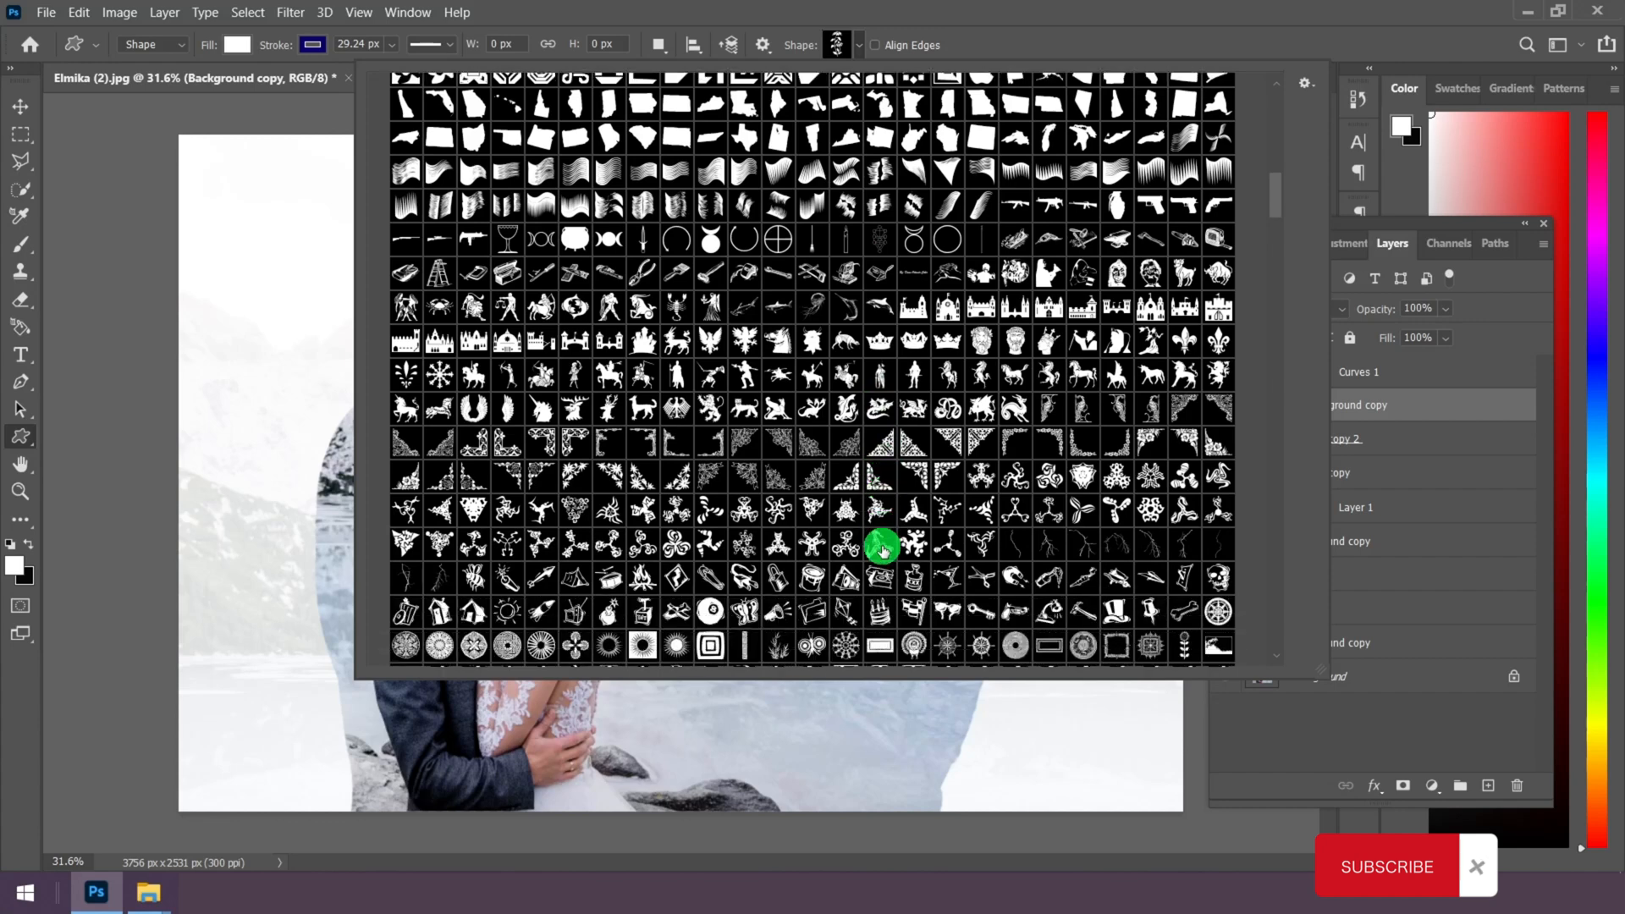
{"action": "scroll", "coordinate": [883, 551], "scroll_direction": "down", "scroll_amount": 3}
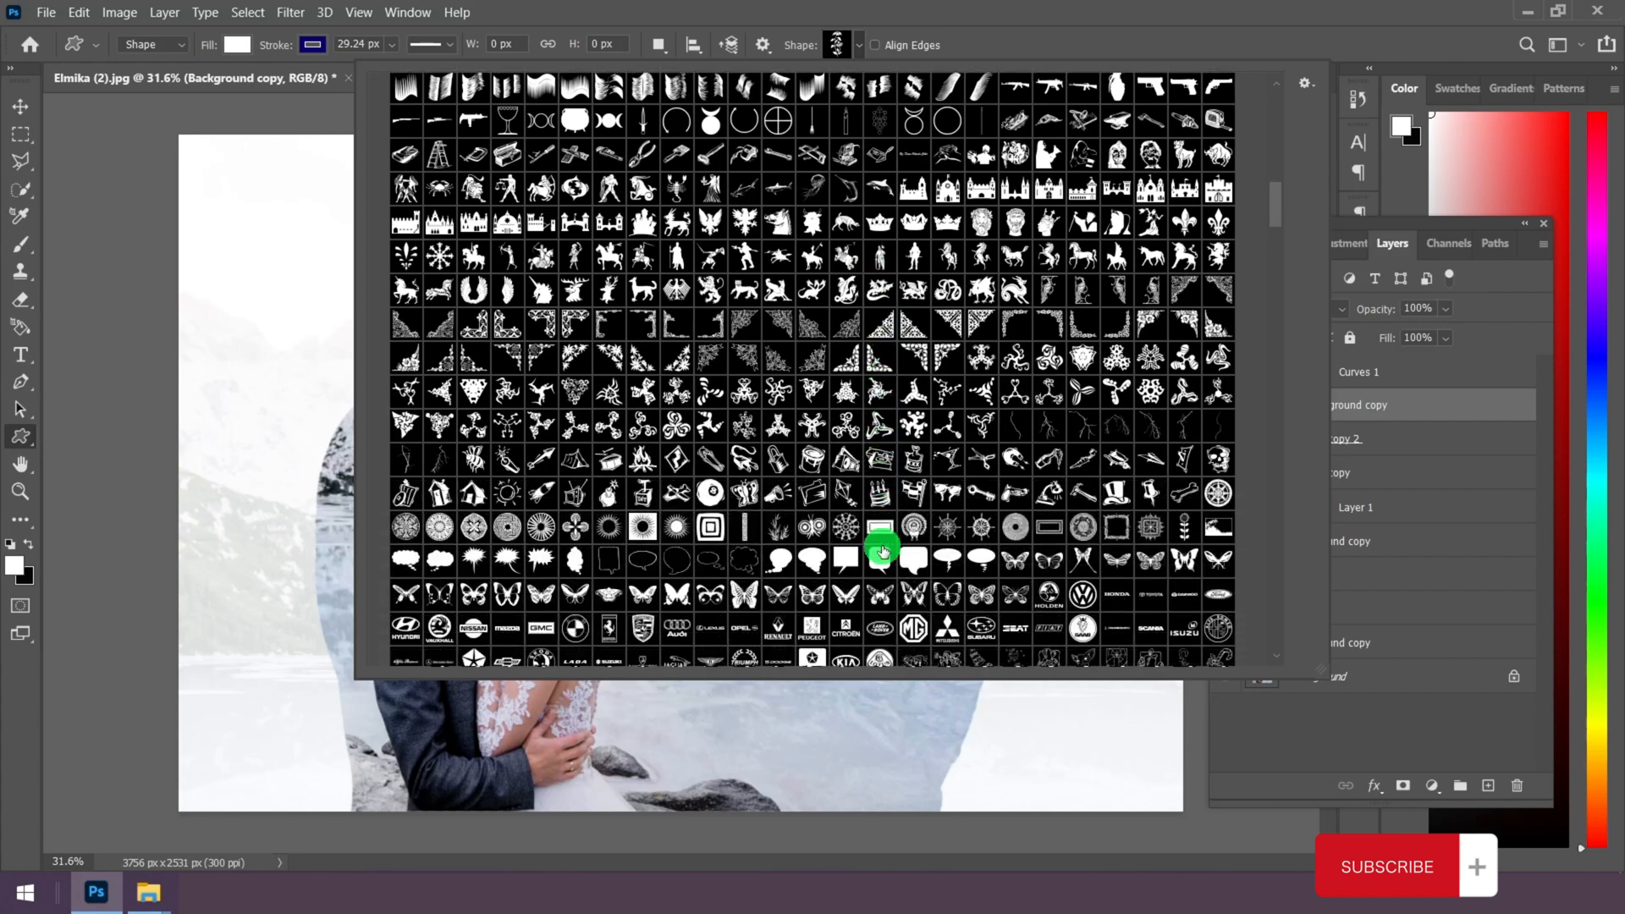
{"action": "scroll", "coordinate": [882, 550], "scroll_direction": "down", "scroll_amount": 4}
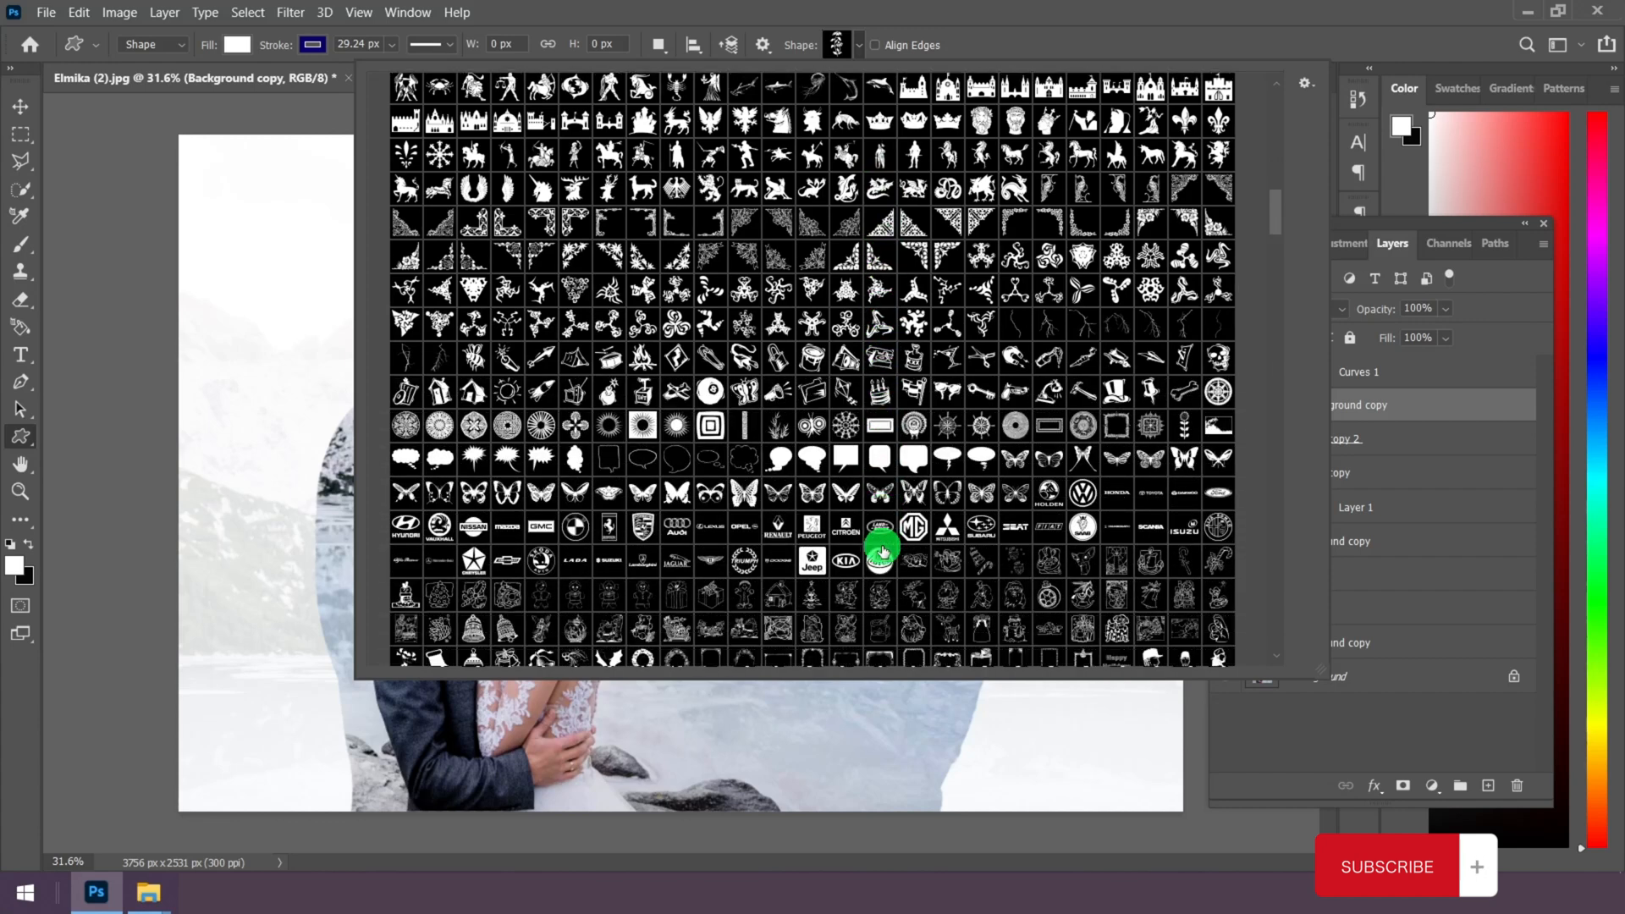
{"action": "scroll", "coordinate": [882, 550], "scroll_direction": "down", "scroll_amount": 2}
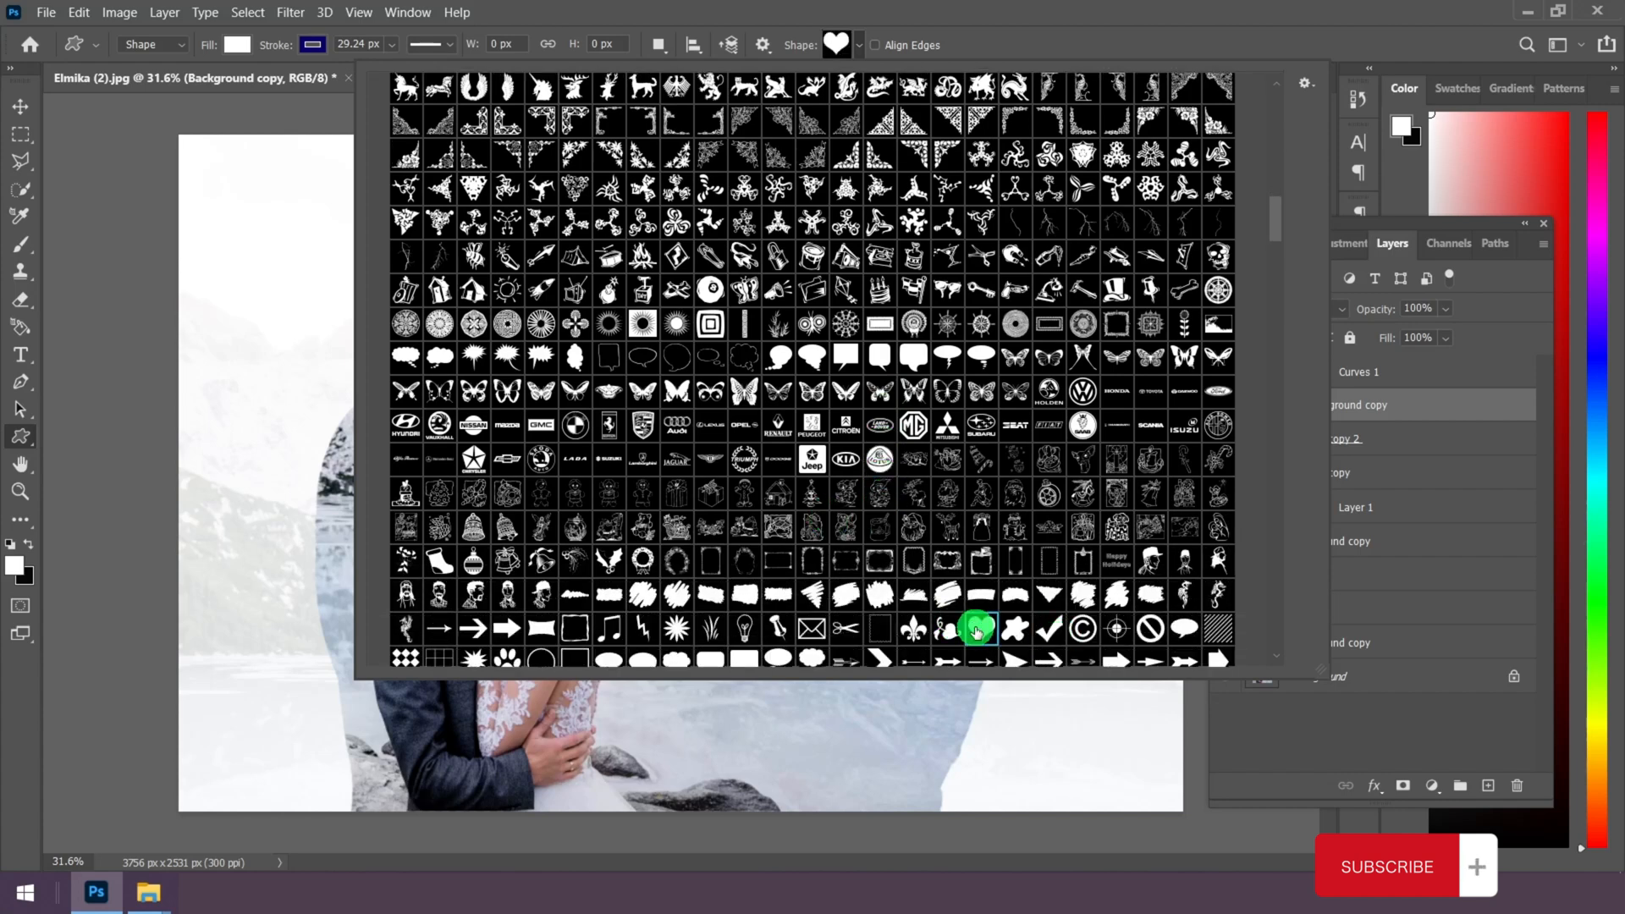
{"action": "left_click", "coordinate": [861, 45]}
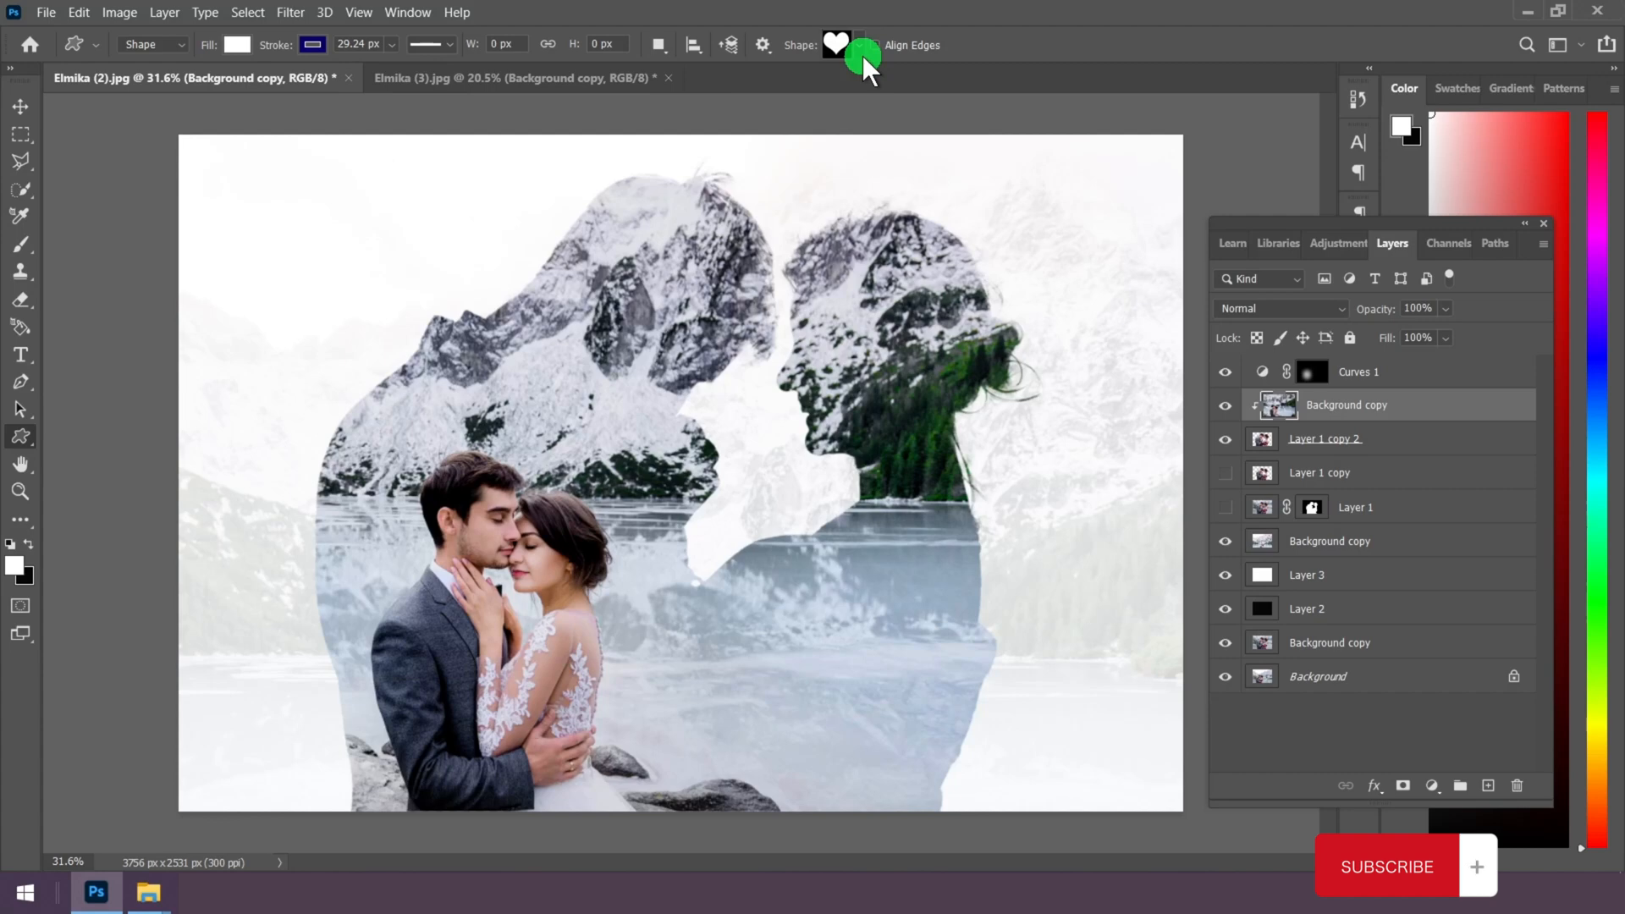
Step: Configure the heart shape with no fill and a near-black stroke 10.14 px wide
{"action": "left_click", "coordinate": [232, 46]}
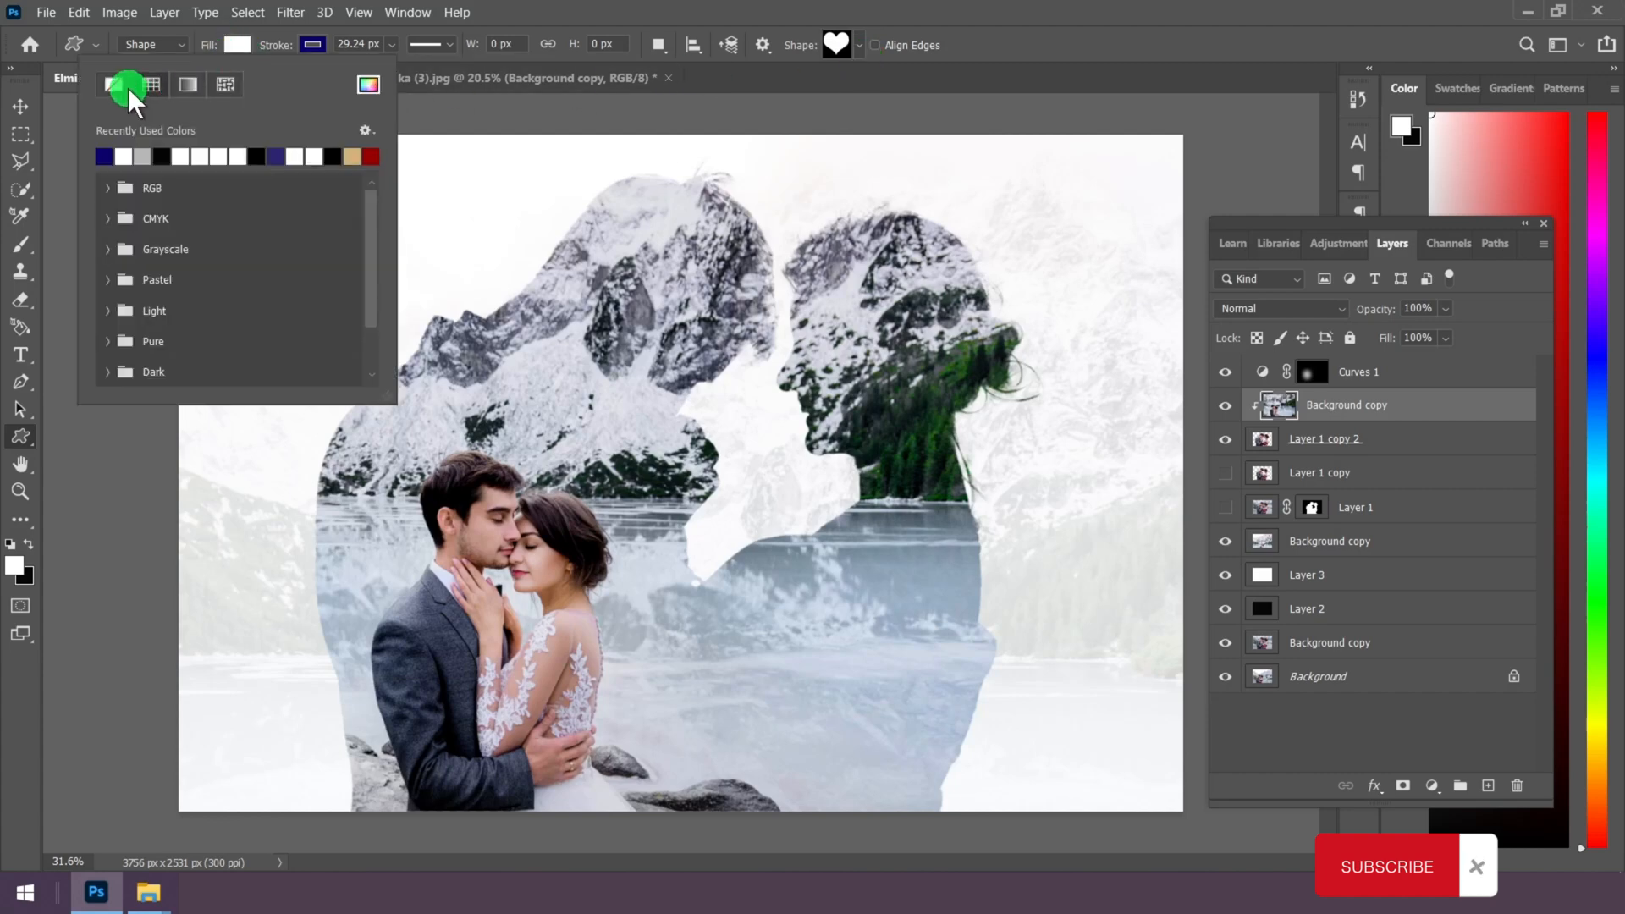
{"action": "left_click", "coordinate": [313, 45]}
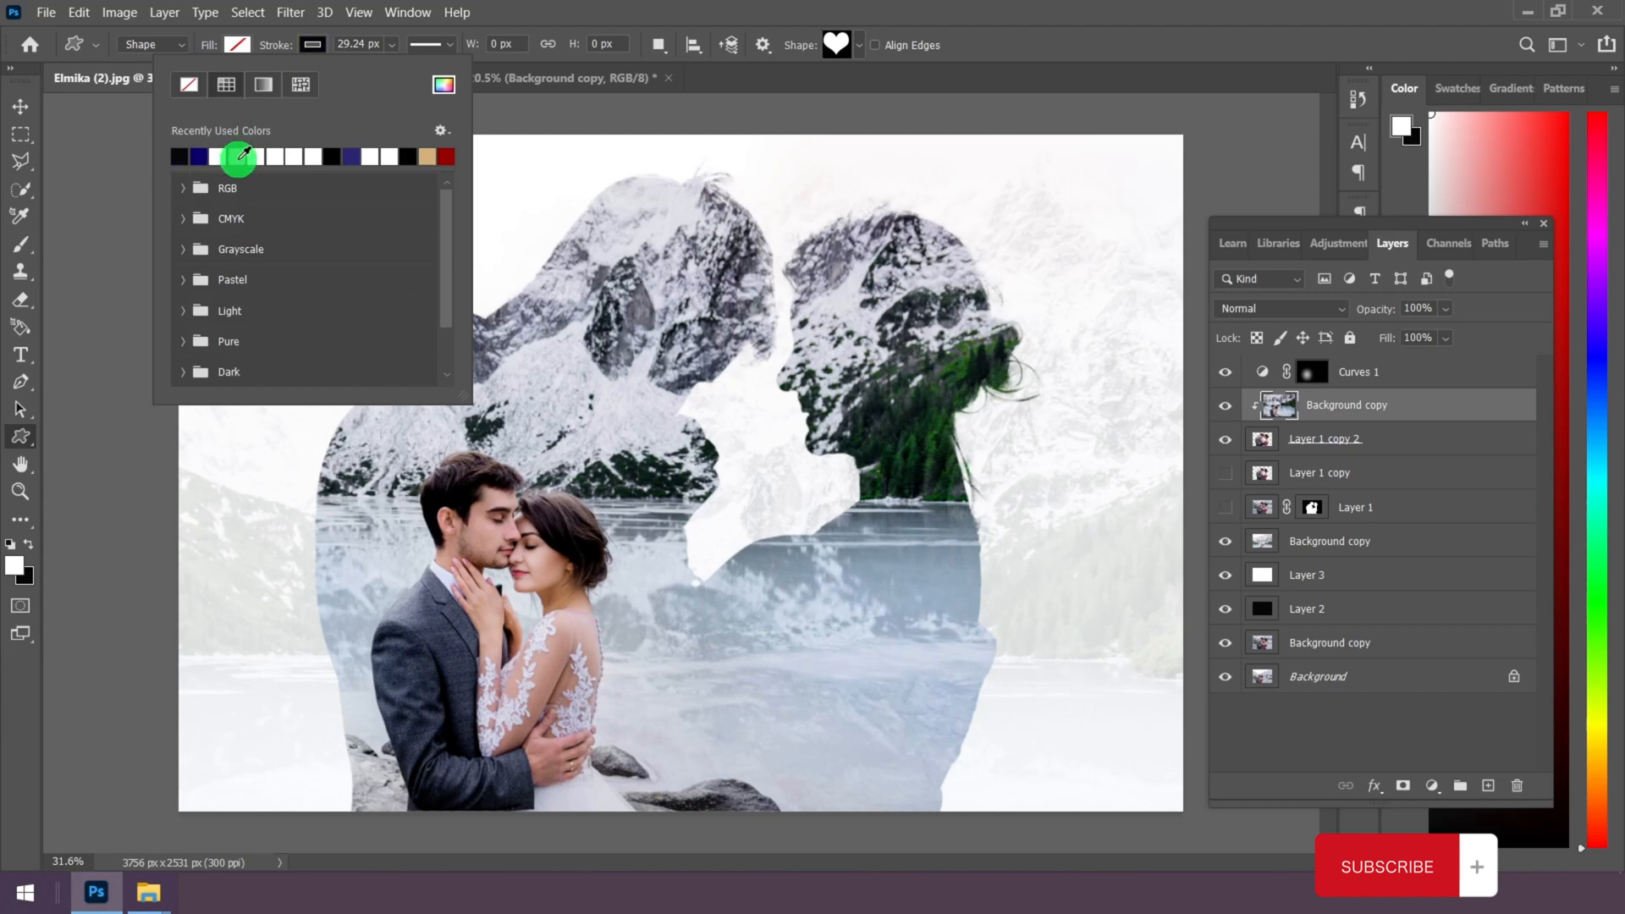
{"action": "left_click", "coordinate": [443, 84]}
{"action": "left_click", "coordinate": [958, 430]}
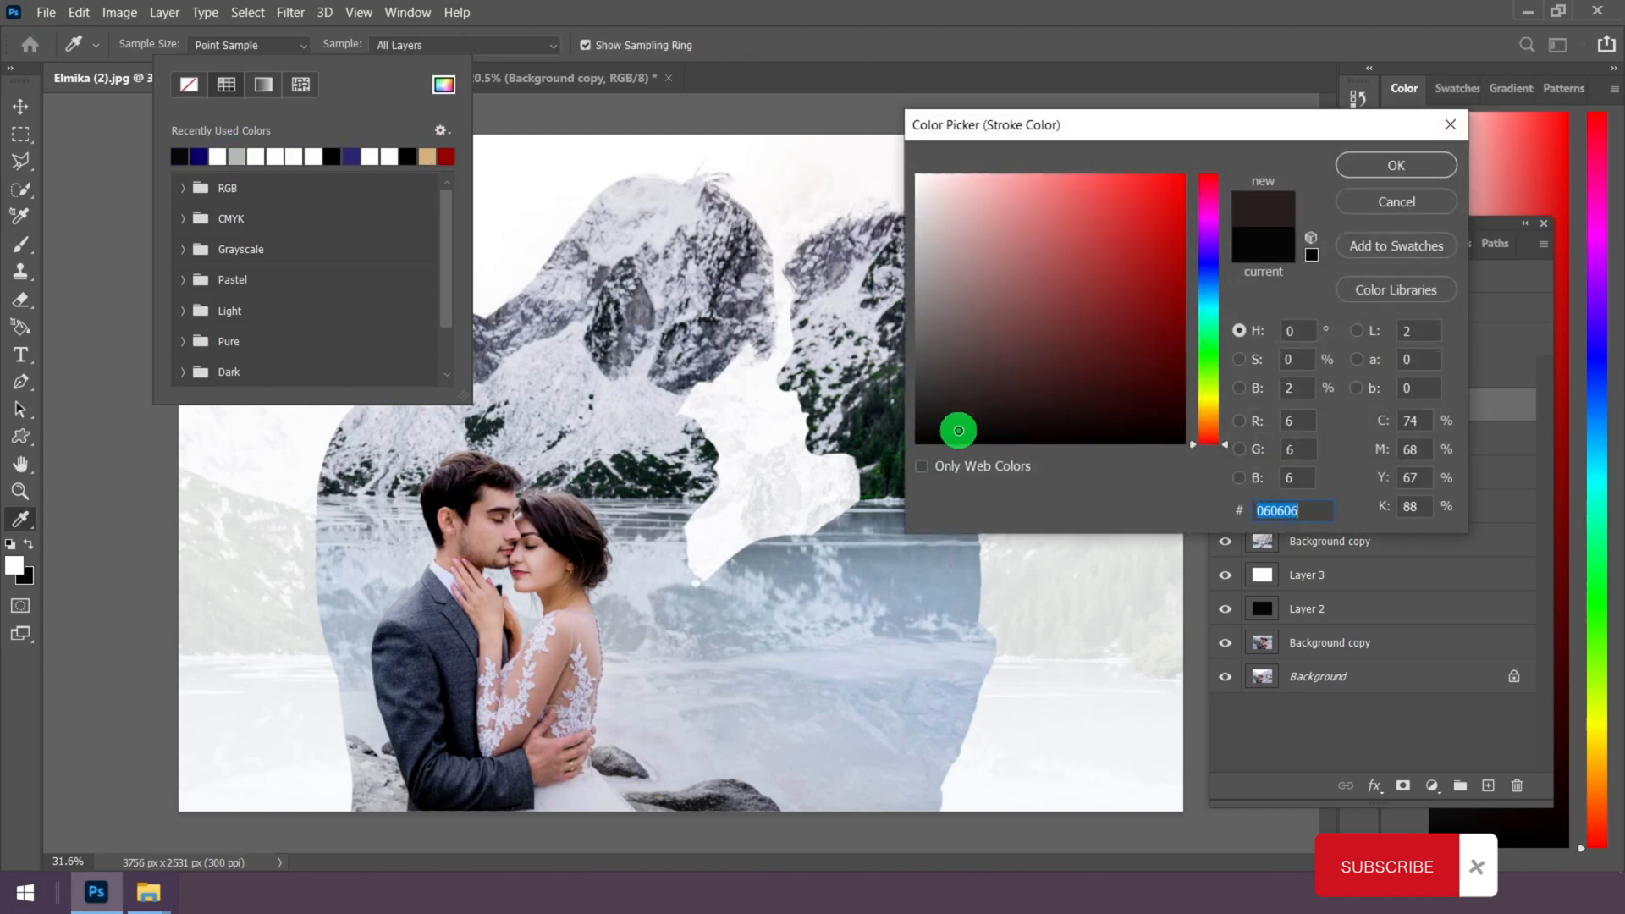
{"action": "left_click", "coordinate": [1384, 164]}
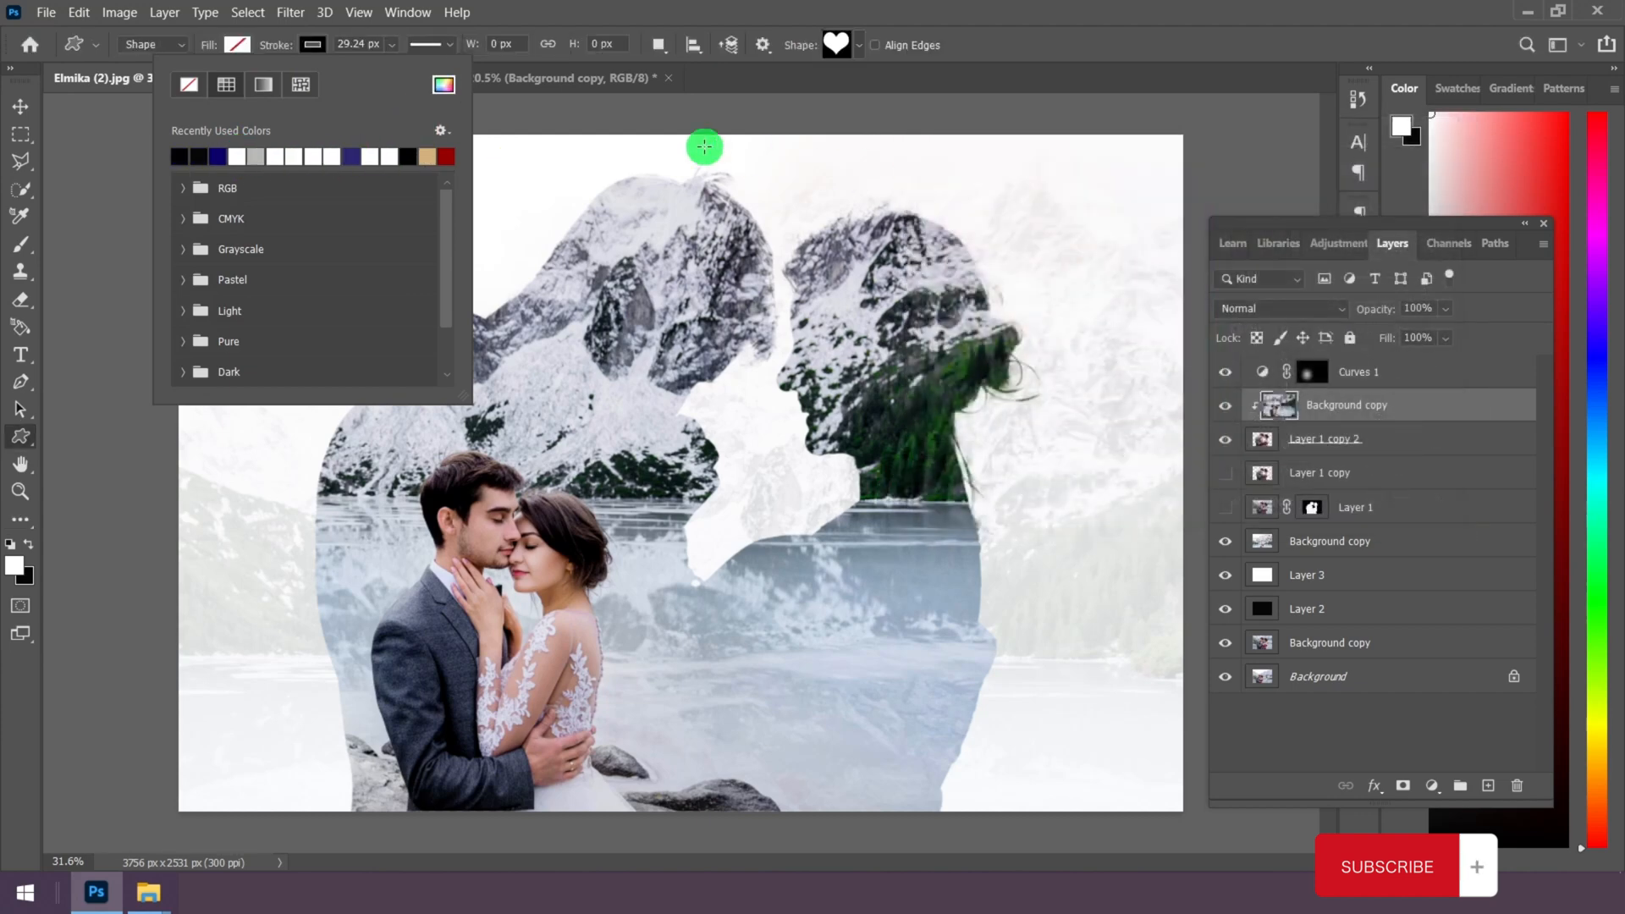
{"action": "left_click", "coordinate": [392, 54]}
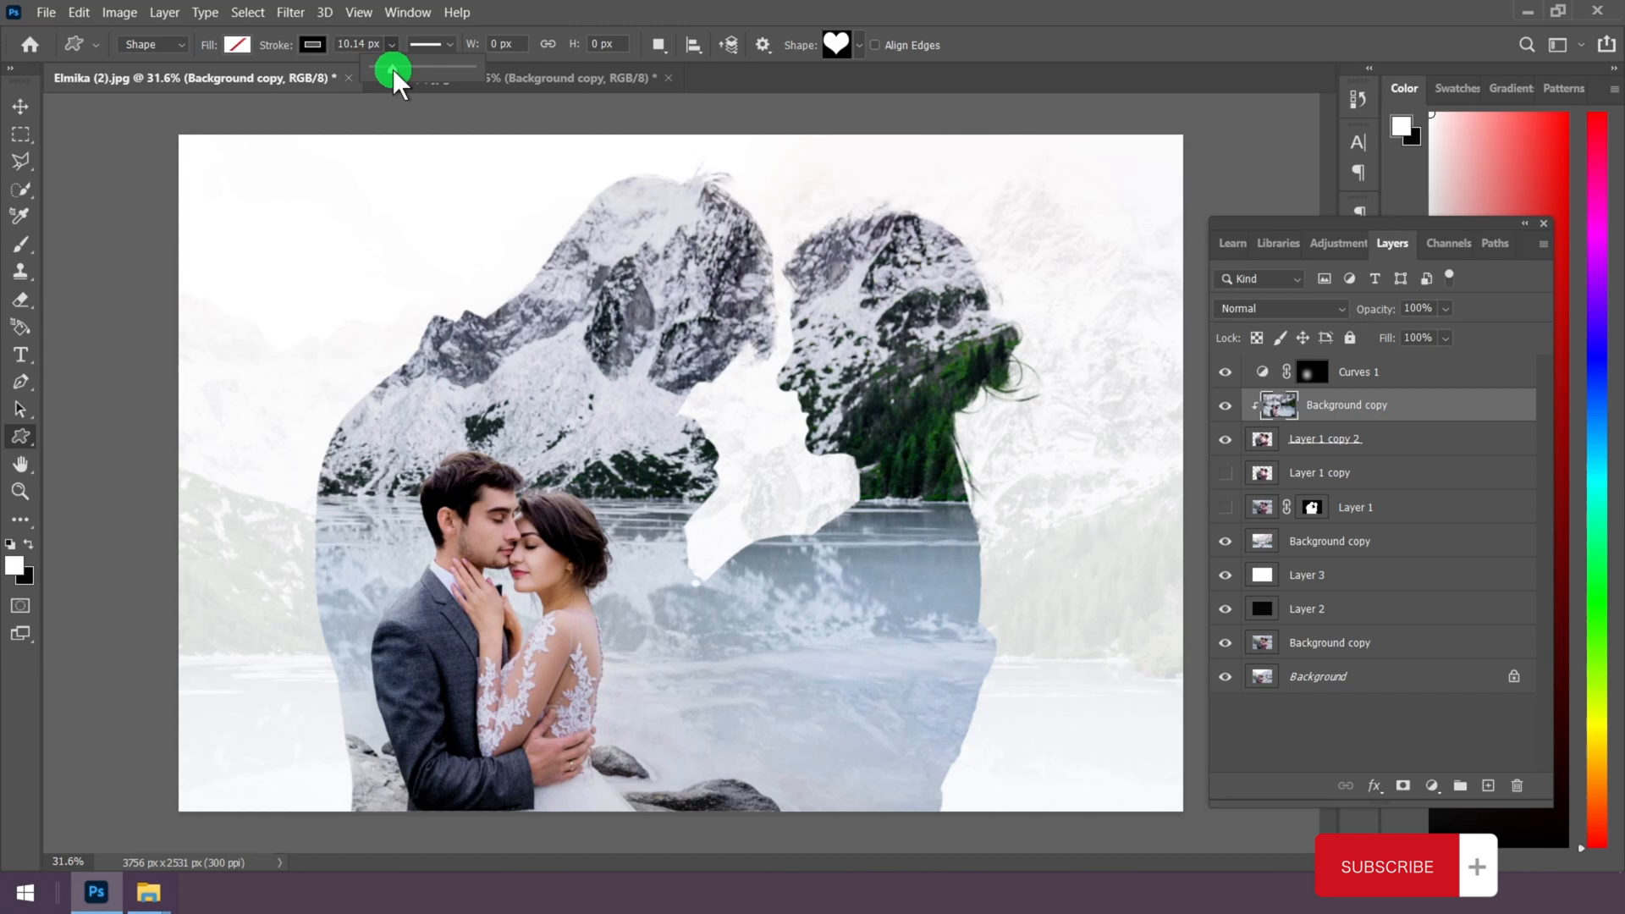
Step: Draw a heart outline about 745 by 649 px over the lake beside the embracing couple
{"action": "left_click_drag", "start_coordinate": [730, 624], "coordinate": [929, 824]}
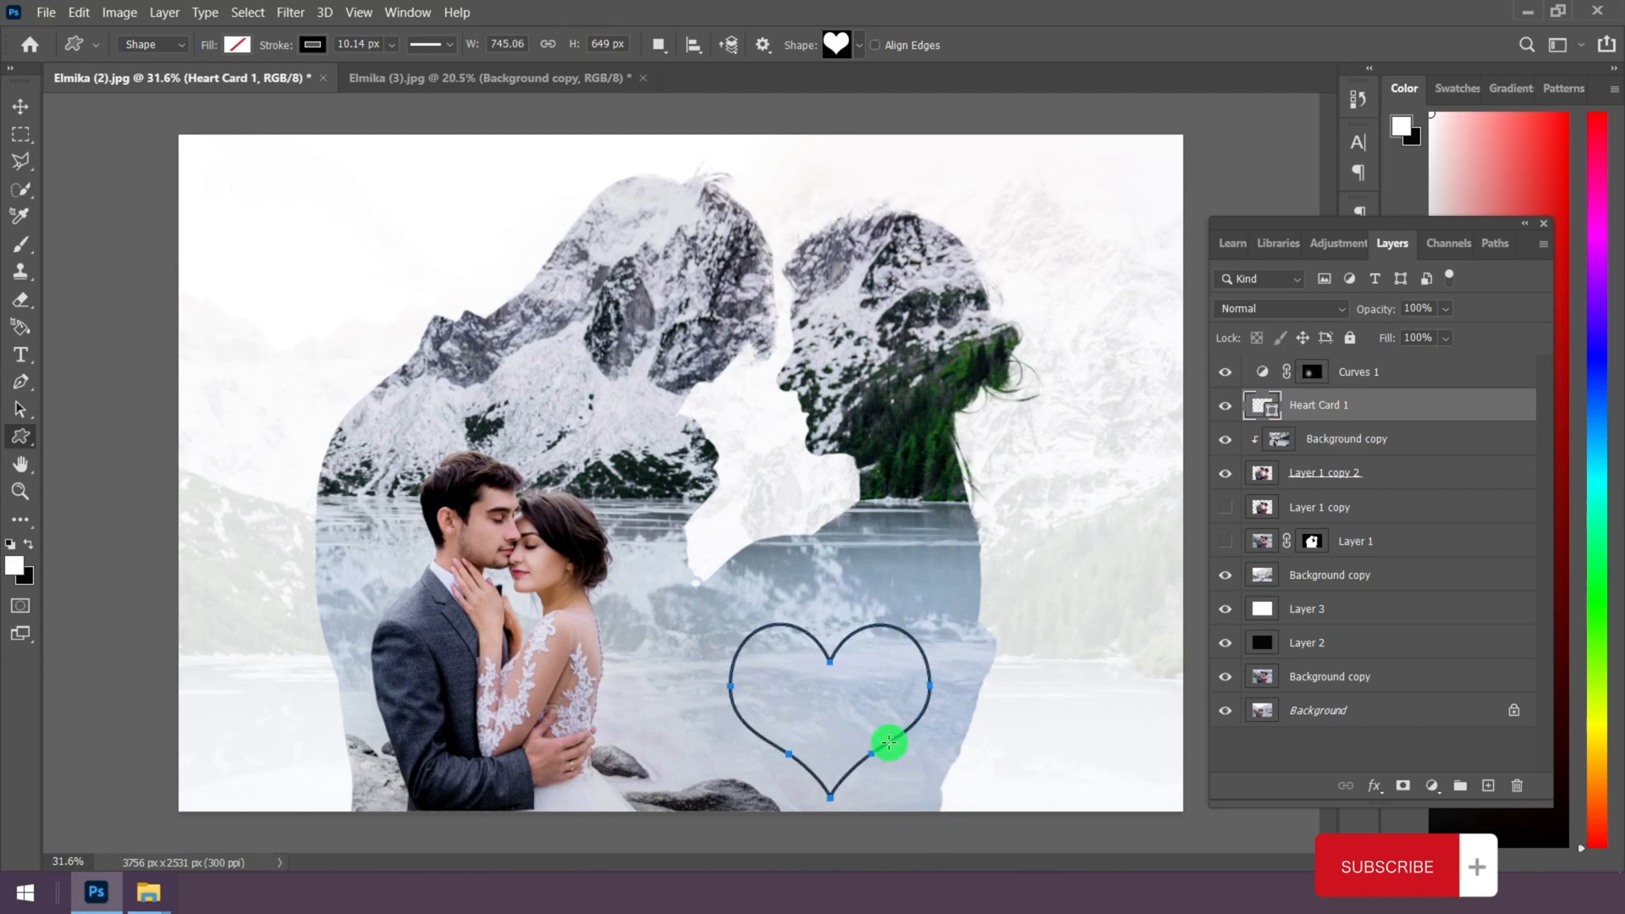
{"action": "scroll", "coordinate": [893, 756], "scroll_direction": "up", "scroll_amount": 3}
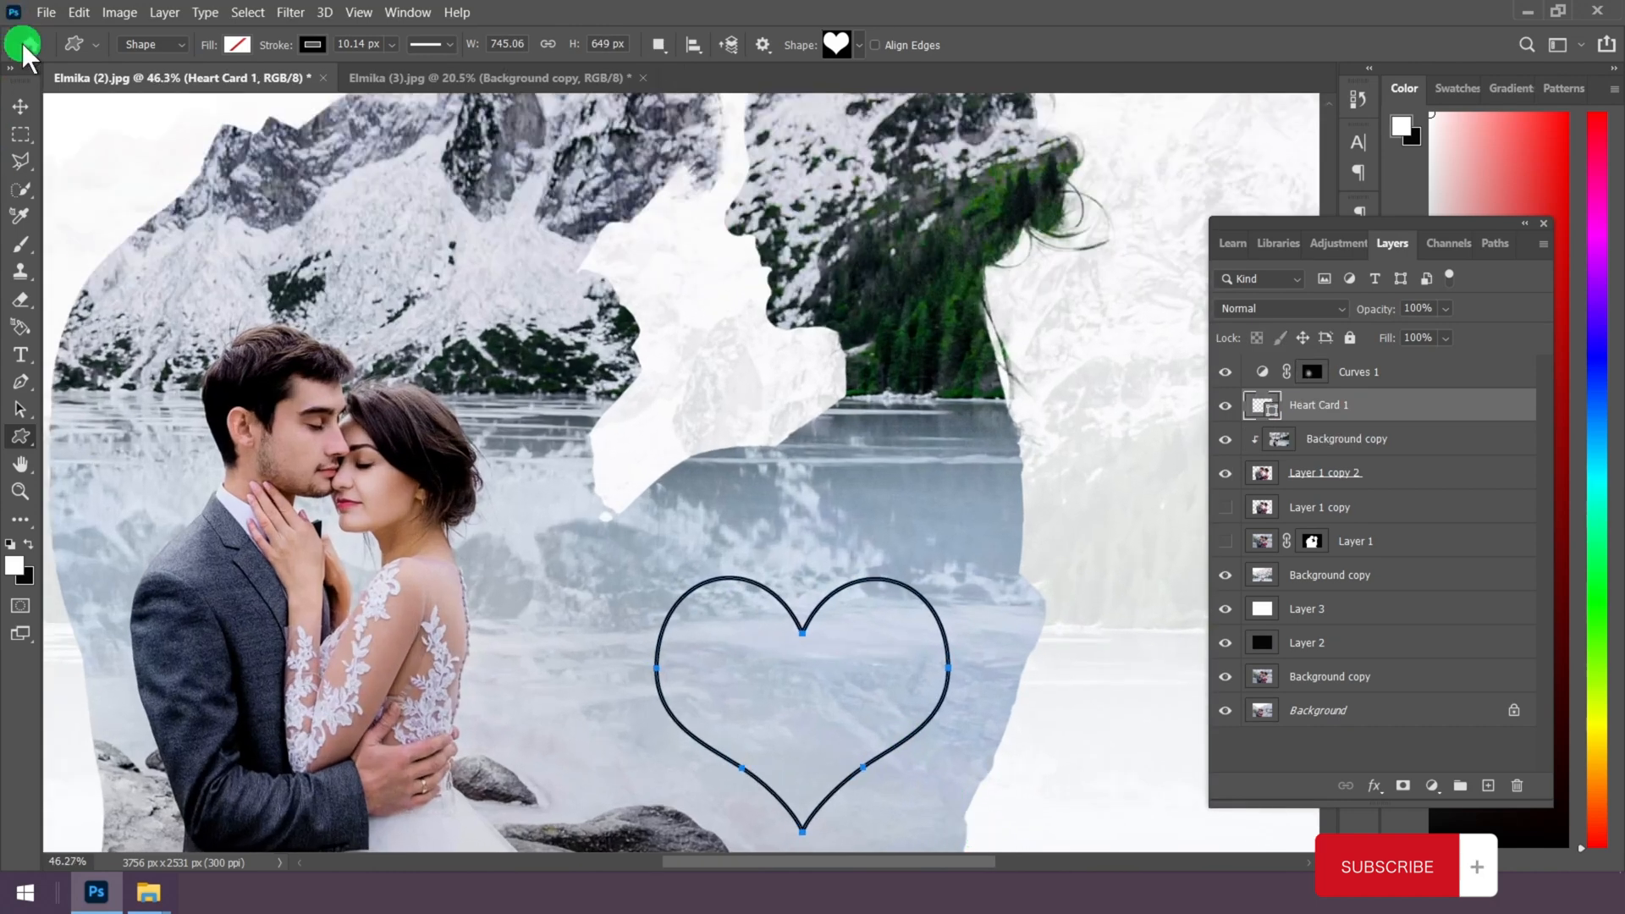
Step: Rotate the heart about 25° counter-clockwise and move it up to the middle of the lake
{"action": "left_click", "coordinate": [20, 106]}
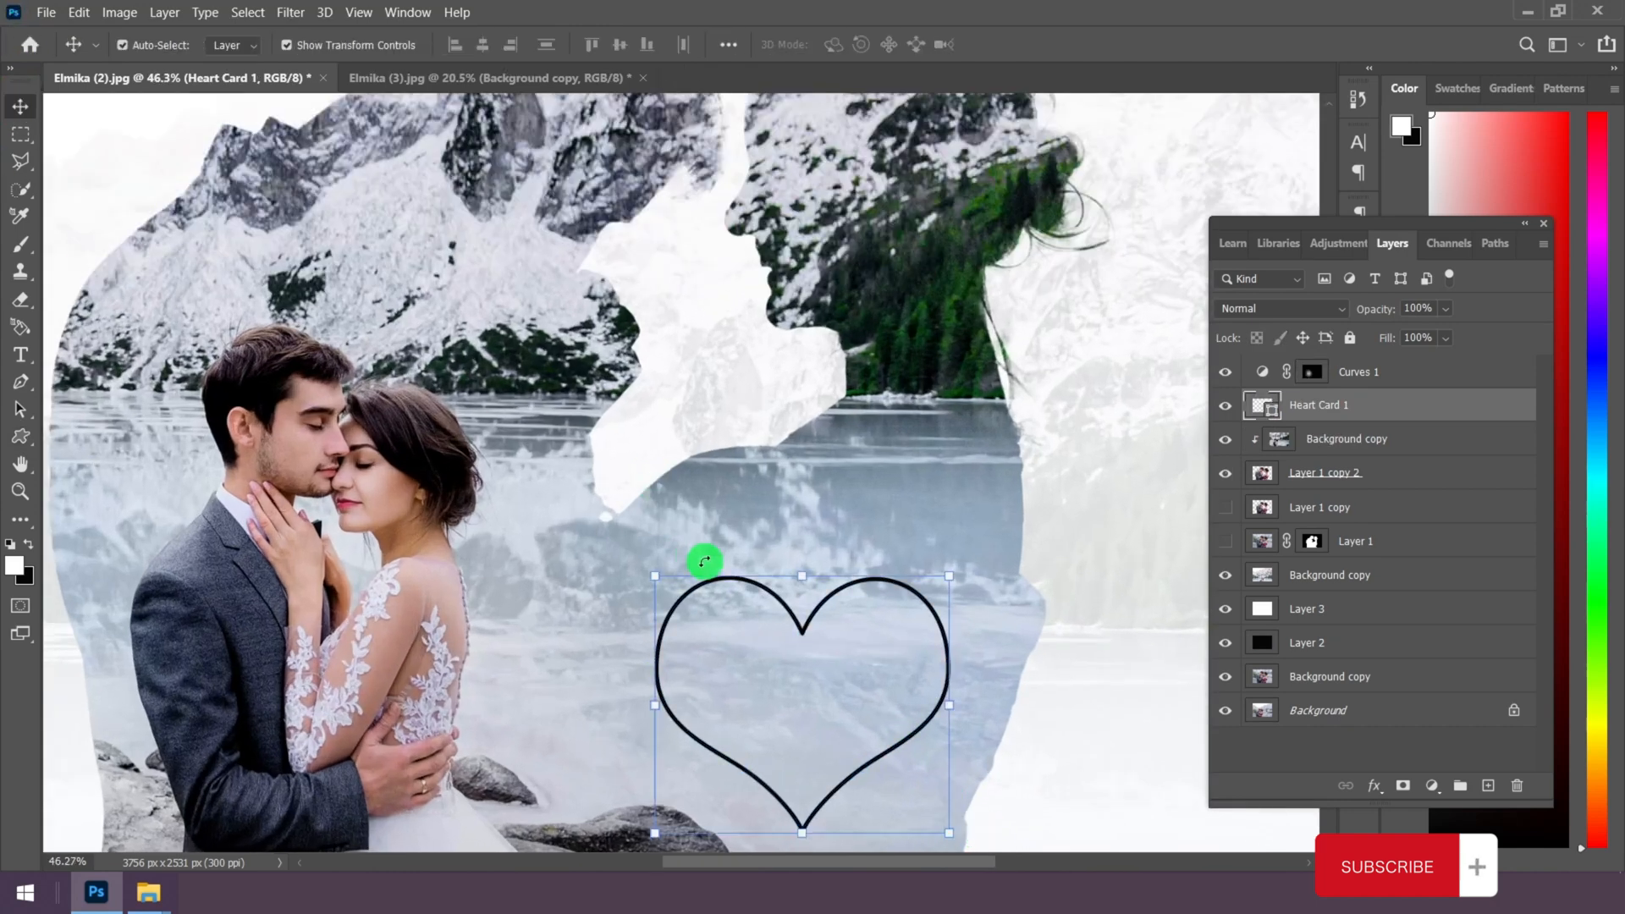
{"action": "left_click", "coordinate": [963, 590]}
{"action": "left_click_drag", "start_coordinate": [992, 586], "coordinate": [925, 512]}
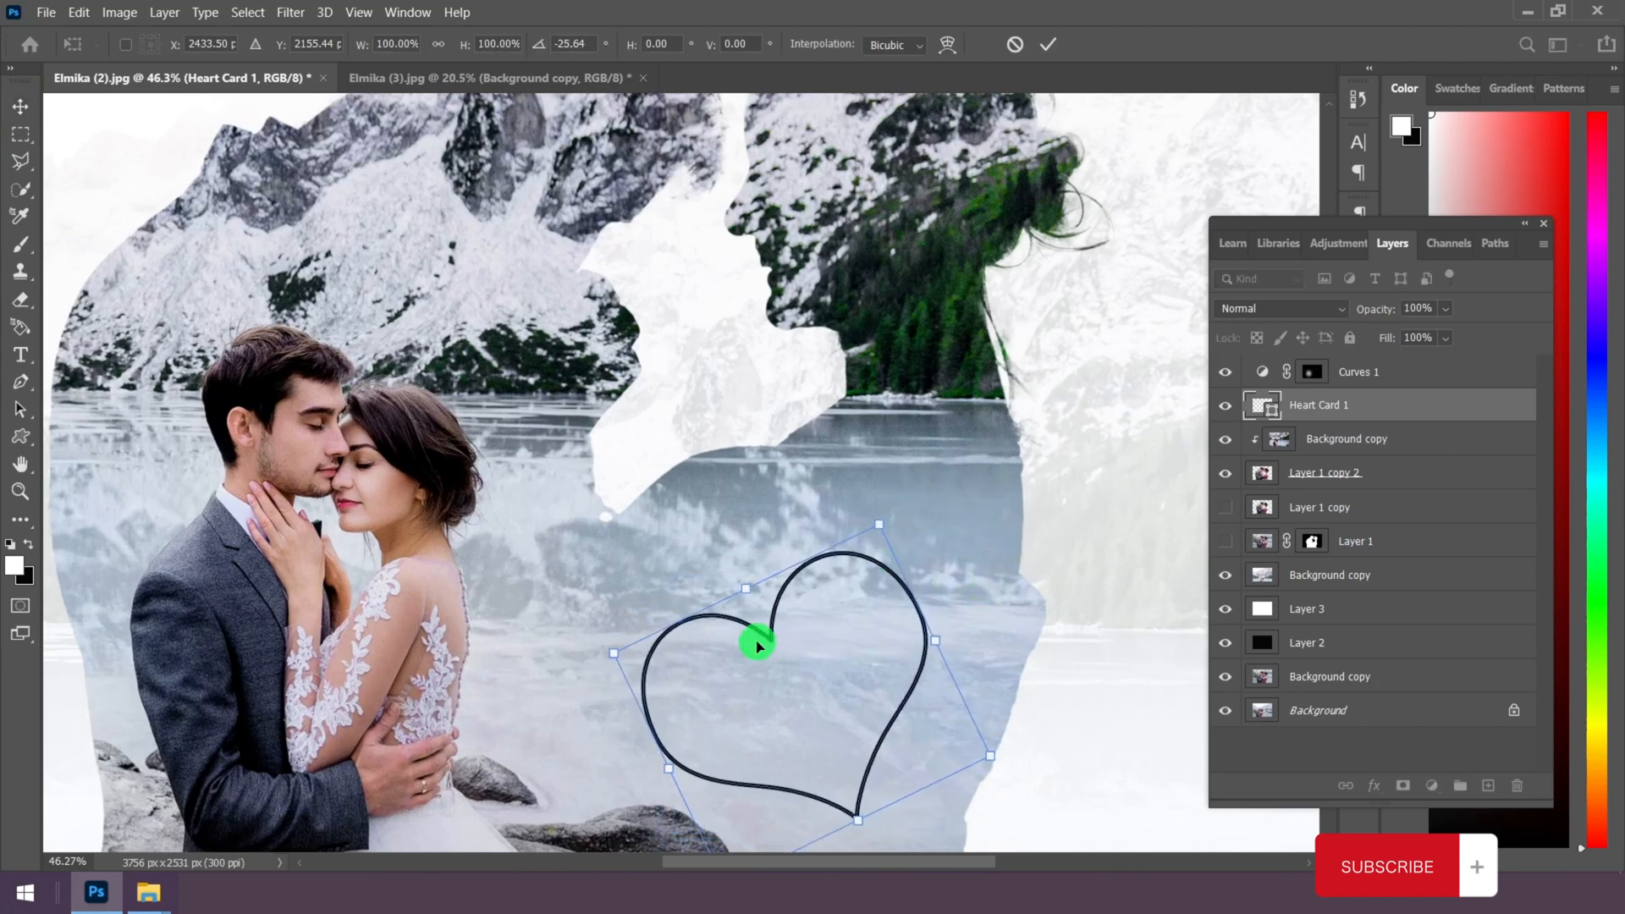
{"action": "left_click_drag", "start_coordinate": [754, 642], "coordinate": [754, 543]}
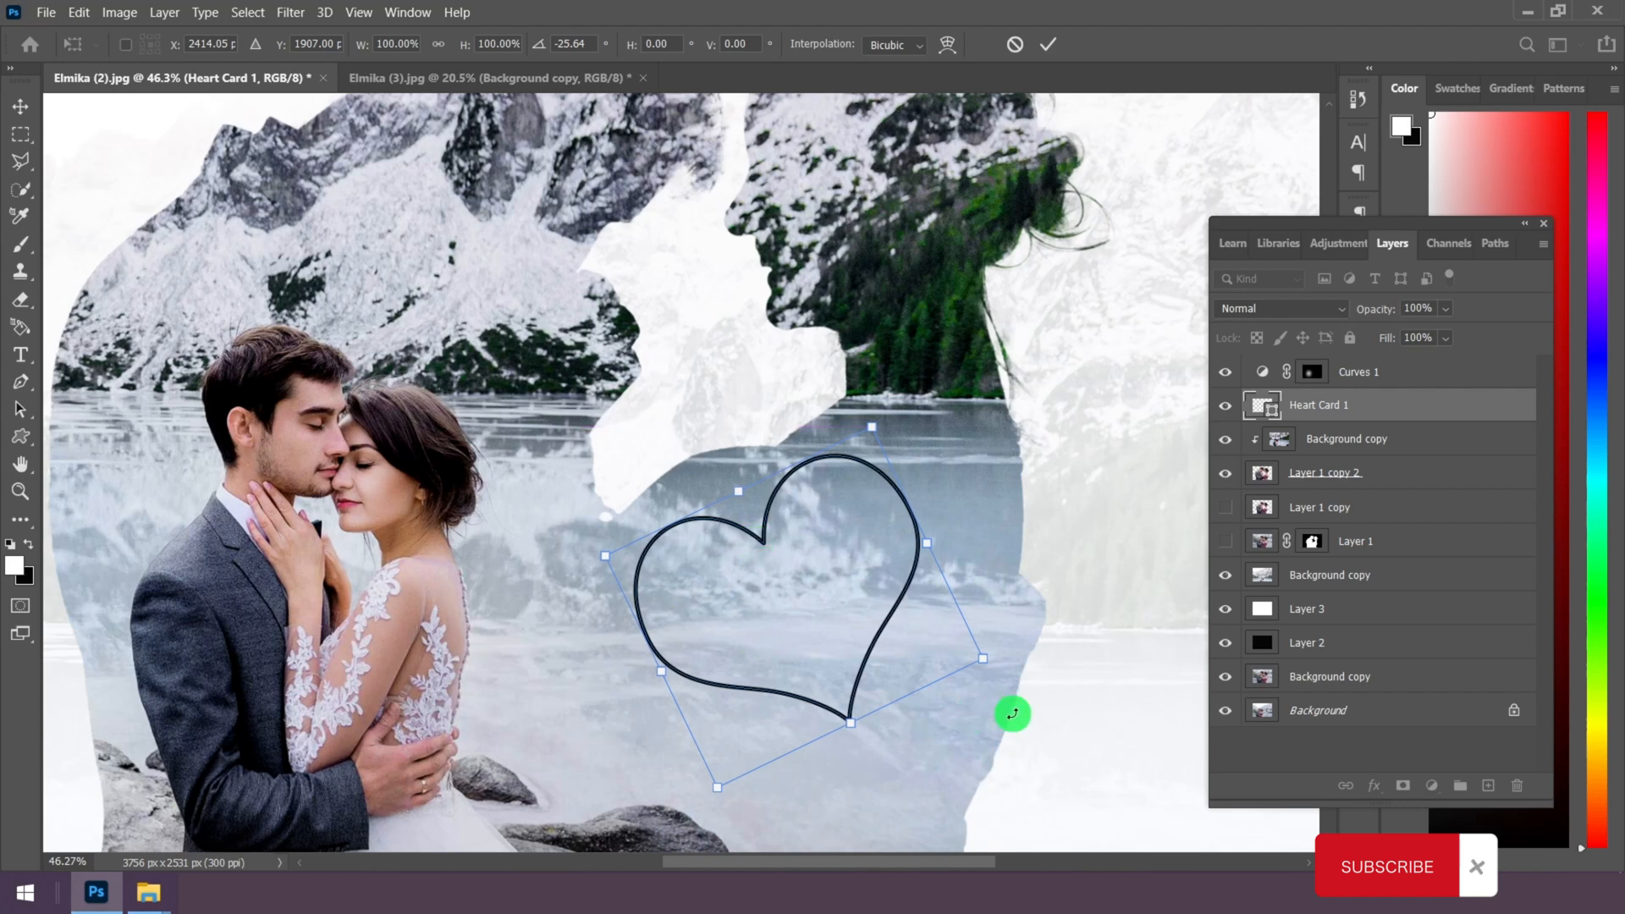
{"action": "left_click_drag", "start_coordinate": [1013, 713], "coordinate": [999, 715]}
{"action": "left_click", "coordinate": [1048, 44]}
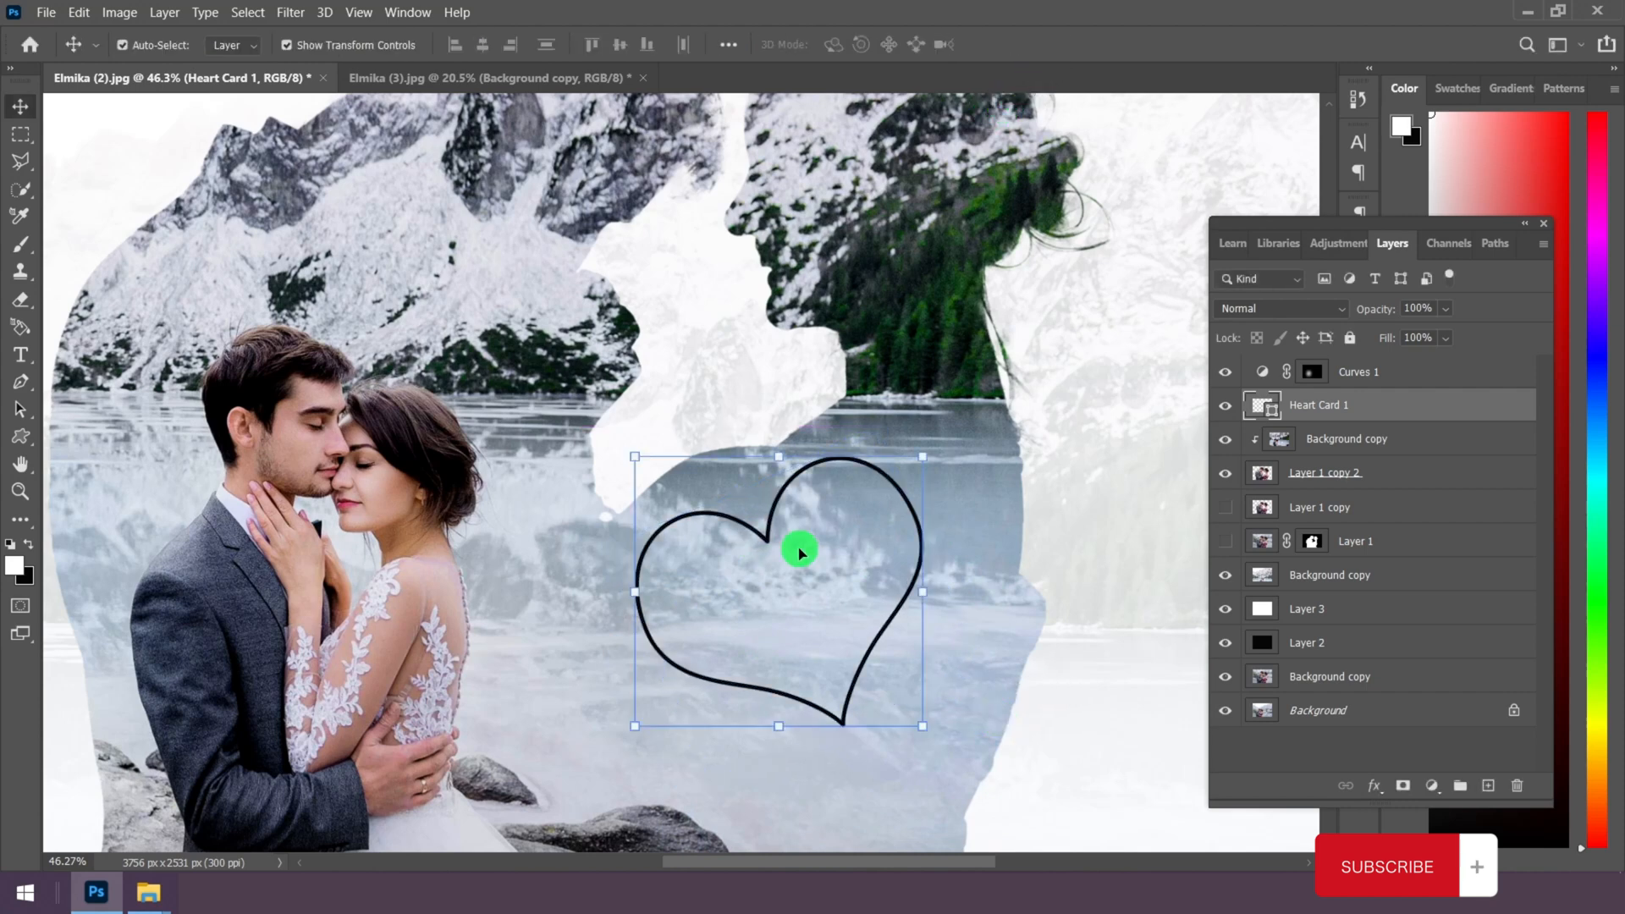
Step: Transform the heart again, tilting it about 7° further counter-clockwise and shifting it slightly down and toward the couple
{"action": "key", "text": "ctrl+t"}
{"action": "left_click_drag", "start_coordinate": [924, 749], "coordinate": [940, 760]}
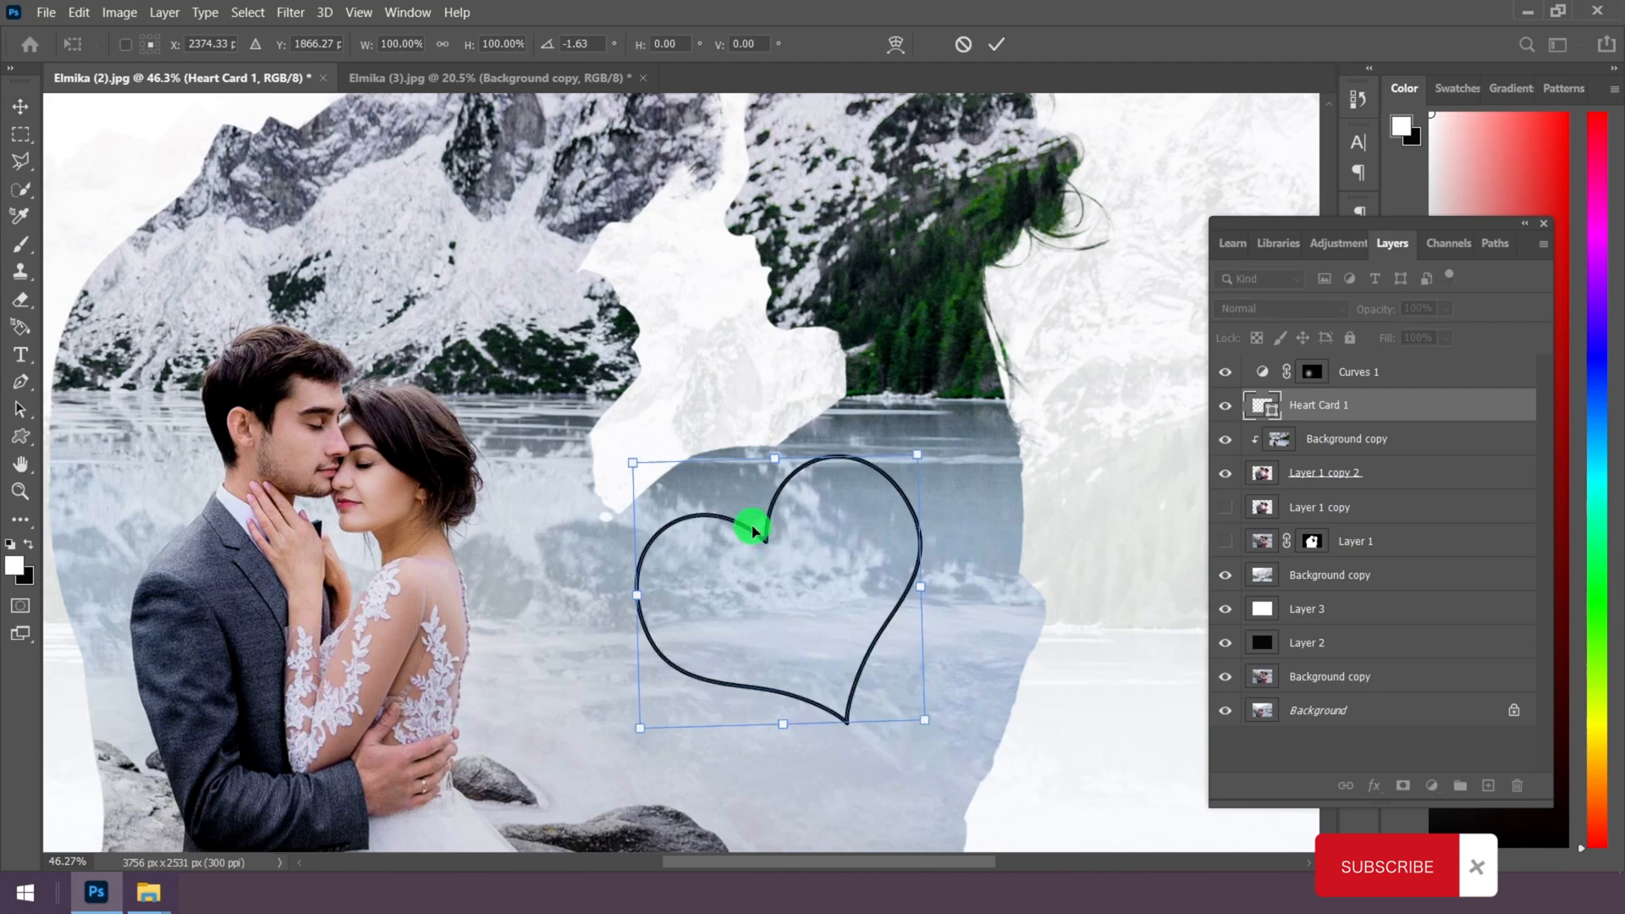
{"action": "left_click_drag", "start_coordinate": [753, 530], "coordinate": [752, 548]}
{"action": "left_click_drag", "start_coordinate": [954, 770], "coordinate": [957, 750]}
{"action": "left_click_drag", "start_coordinate": [837, 632], "coordinate": [842, 629]}
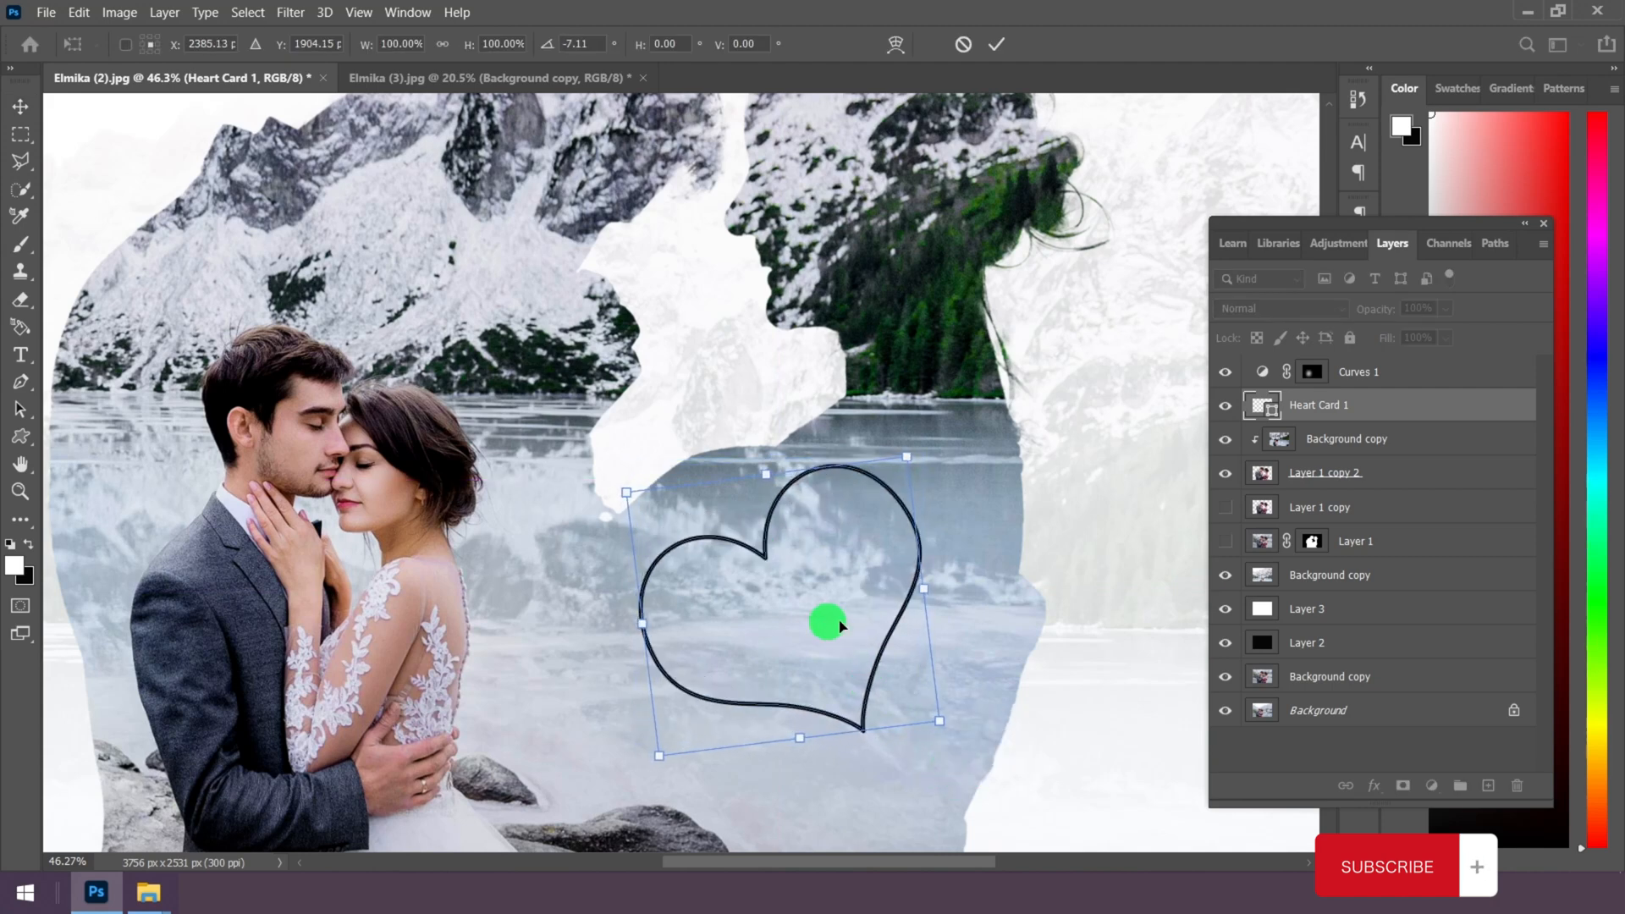
{"action": "left_click_drag", "start_coordinate": [766, 556], "coordinate": [755, 565]}
{"action": "left_click", "coordinate": [999, 63]}
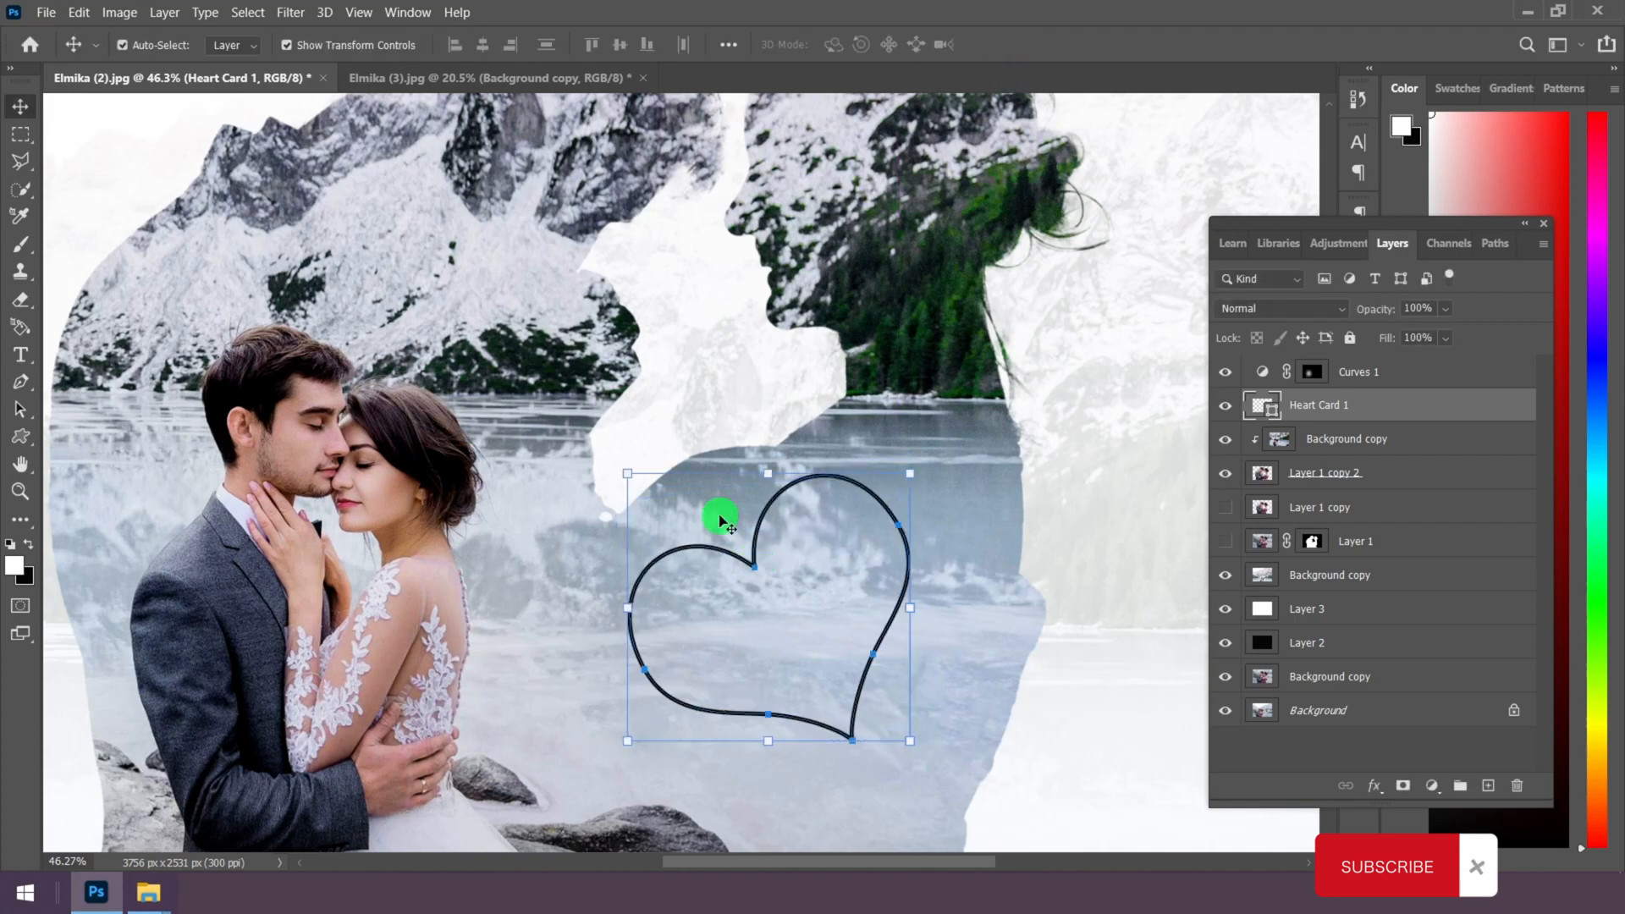
Step: Rasterize the Heart Card 1 shape layer
{"action": "scroll", "coordinate": [810, 621], "scroll_direction": "up", "scroll_amount": 1}
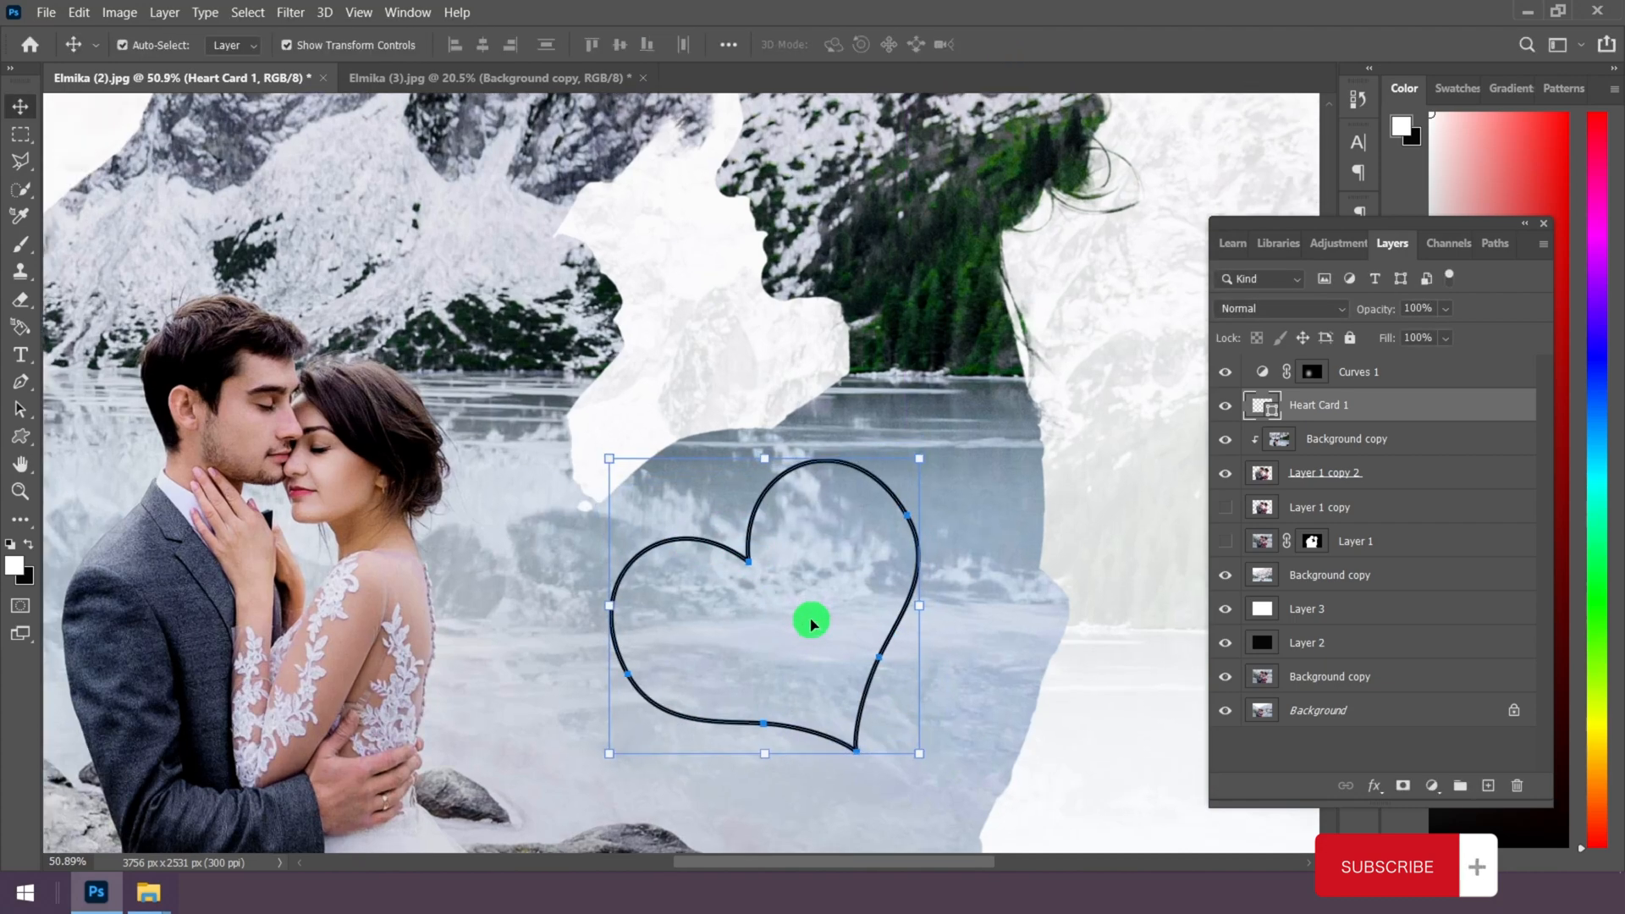
{"action": "right_click", "coordinate": [1348, 405]}
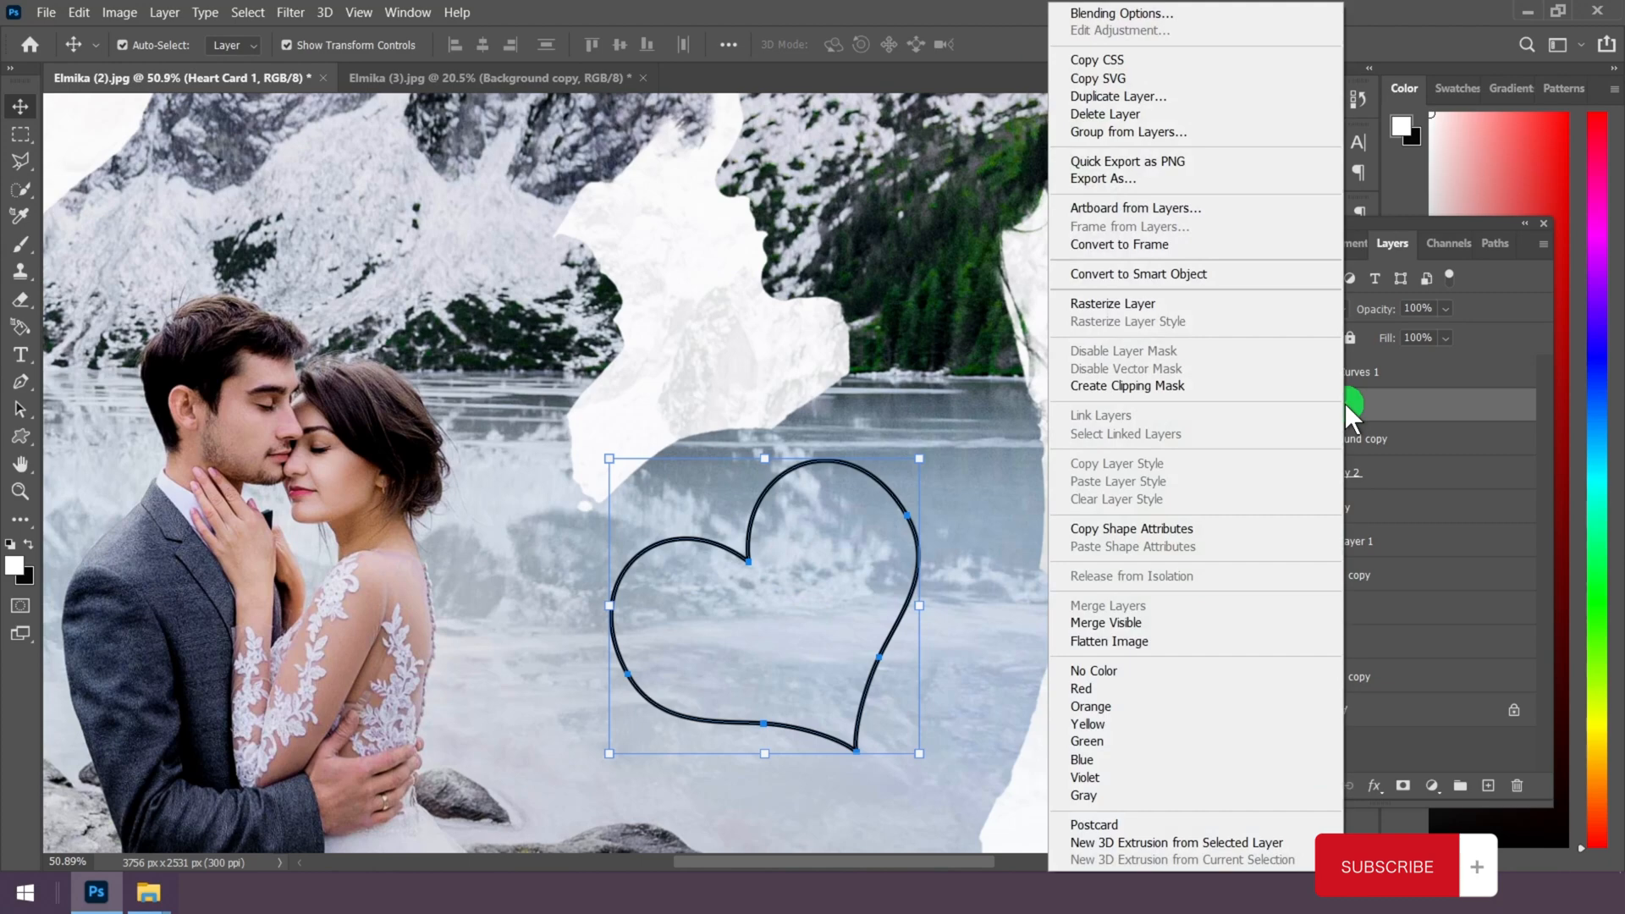
{"action": "left_click", "coordinate": [1139, 305]}
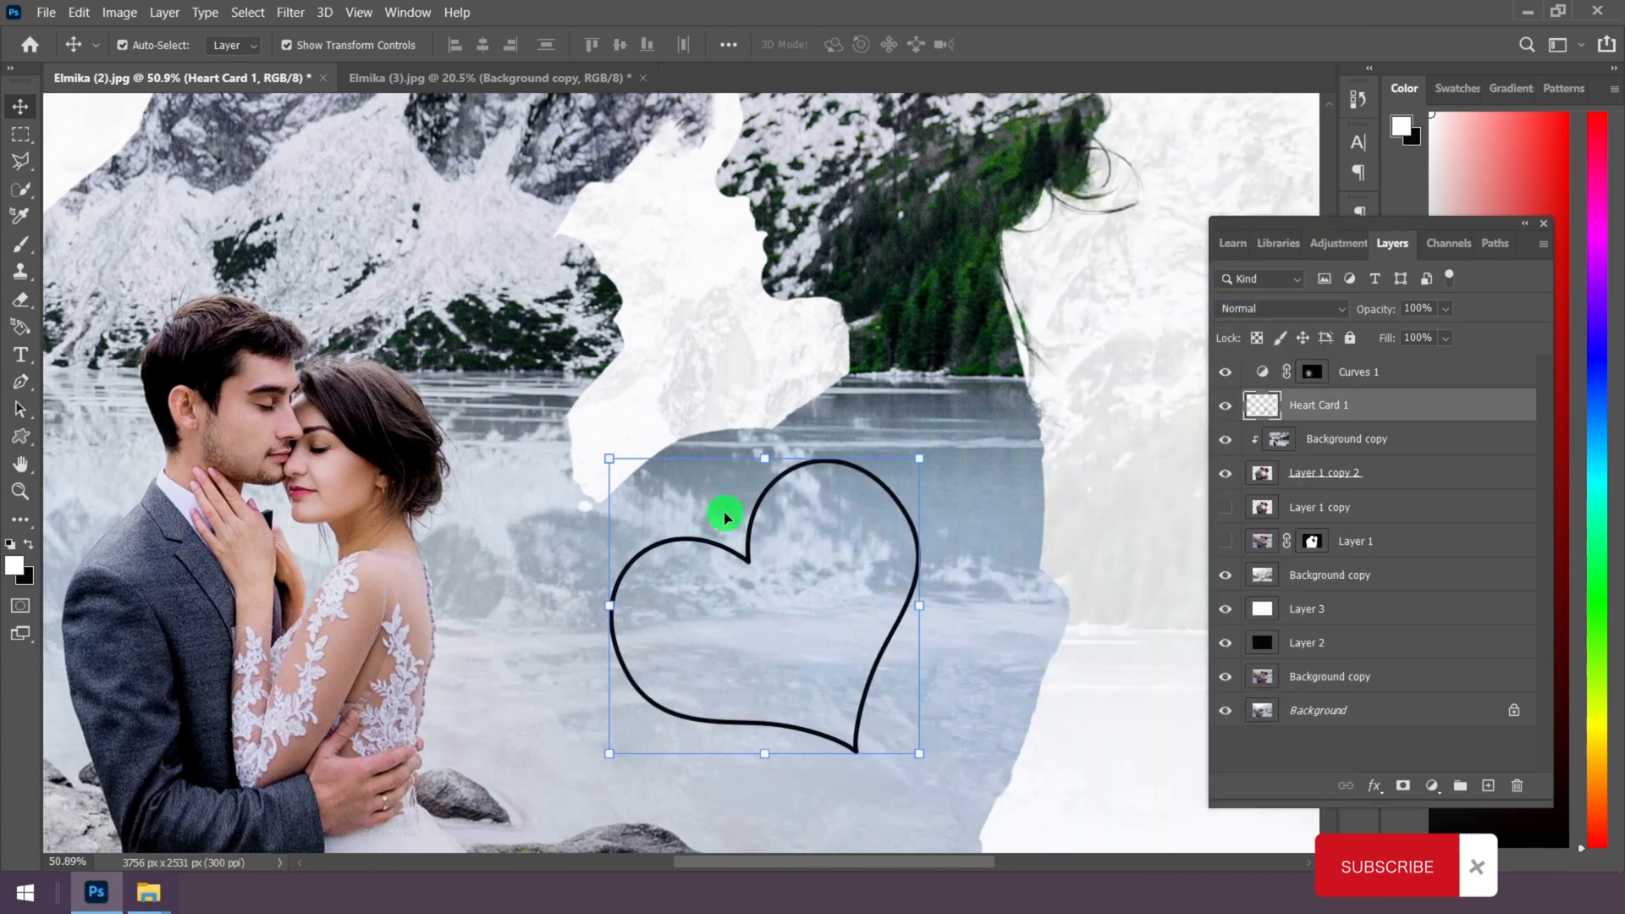
Step: Delete the heart's lower-right stroke with a rectangular marquee reaching down almost to the bottom tip, and deselect
{"action": "scroll", "coordinate": [726, 516], "scroll_direction": "down", "scroll_amount": 2}
{"action": "scroll", "coordinate": [863, 635], "scroll_direction": "up", "scroll_amount": 2}
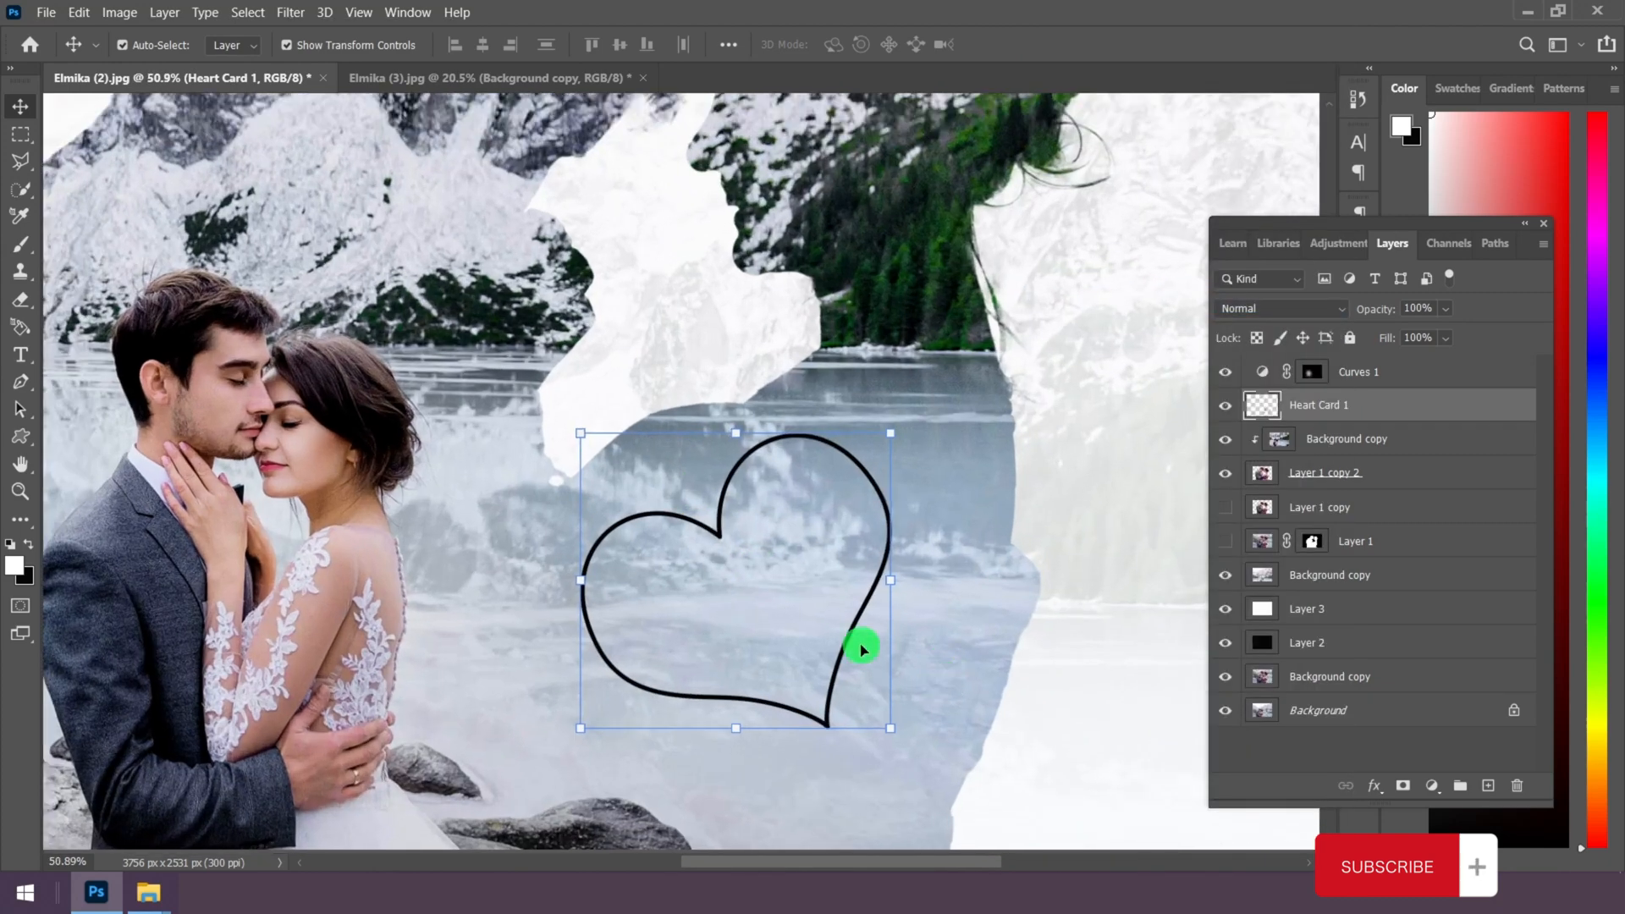
{"action": "left_click", "coordinate": [21, 133]}
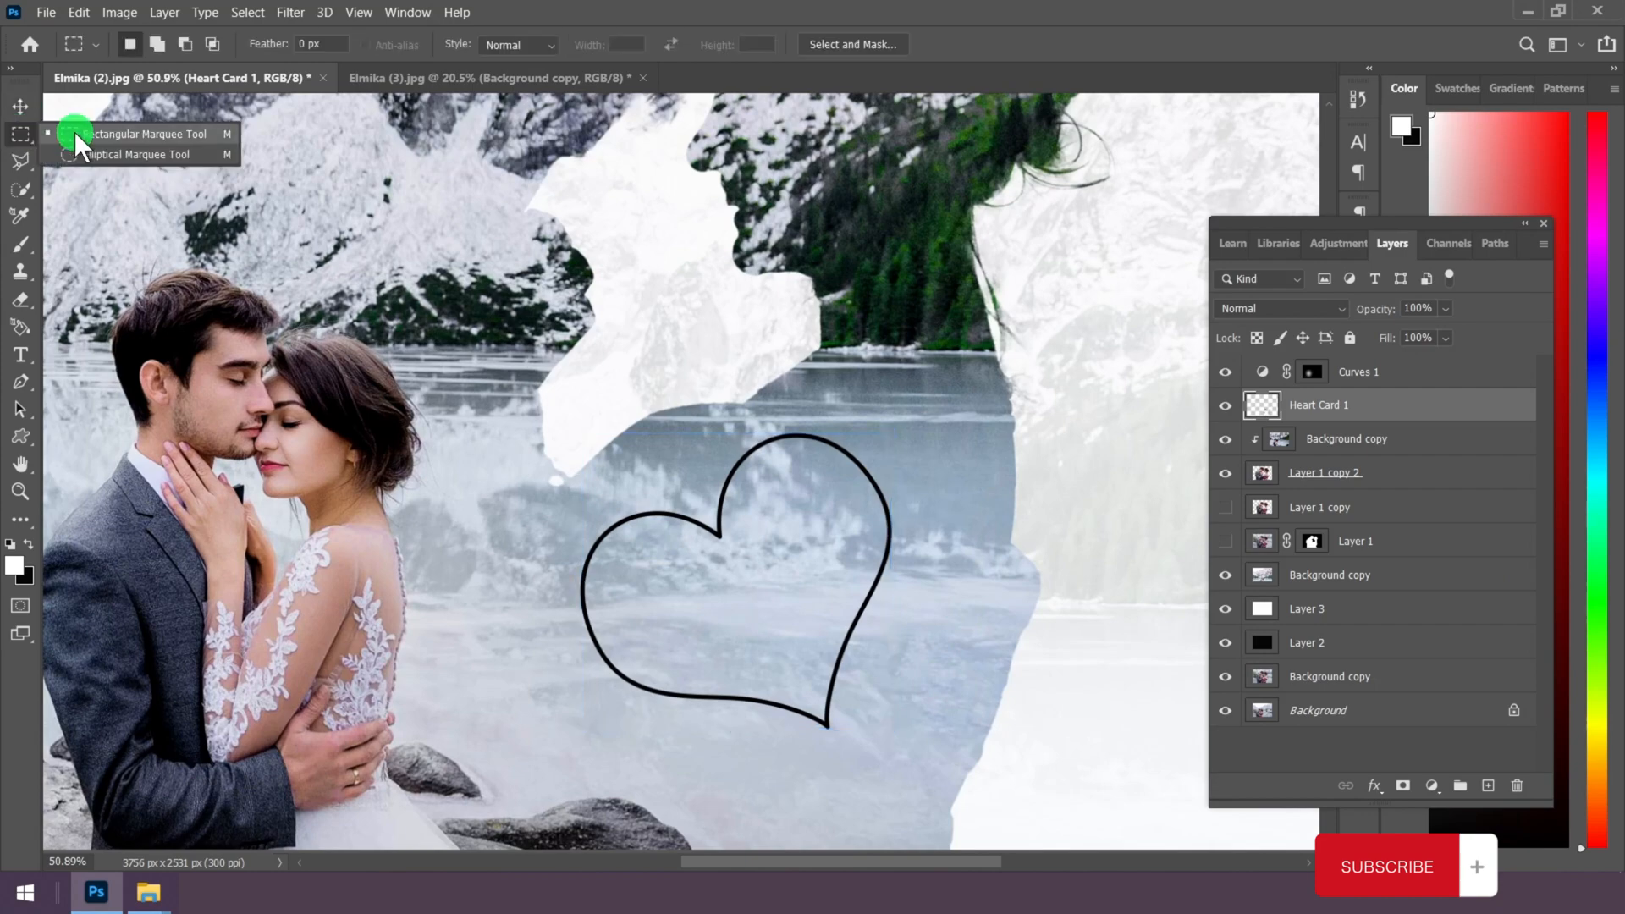
{"action": "left_click_drag", "start_coordinate": [800, 555], "coordinate": [1054, 725]}
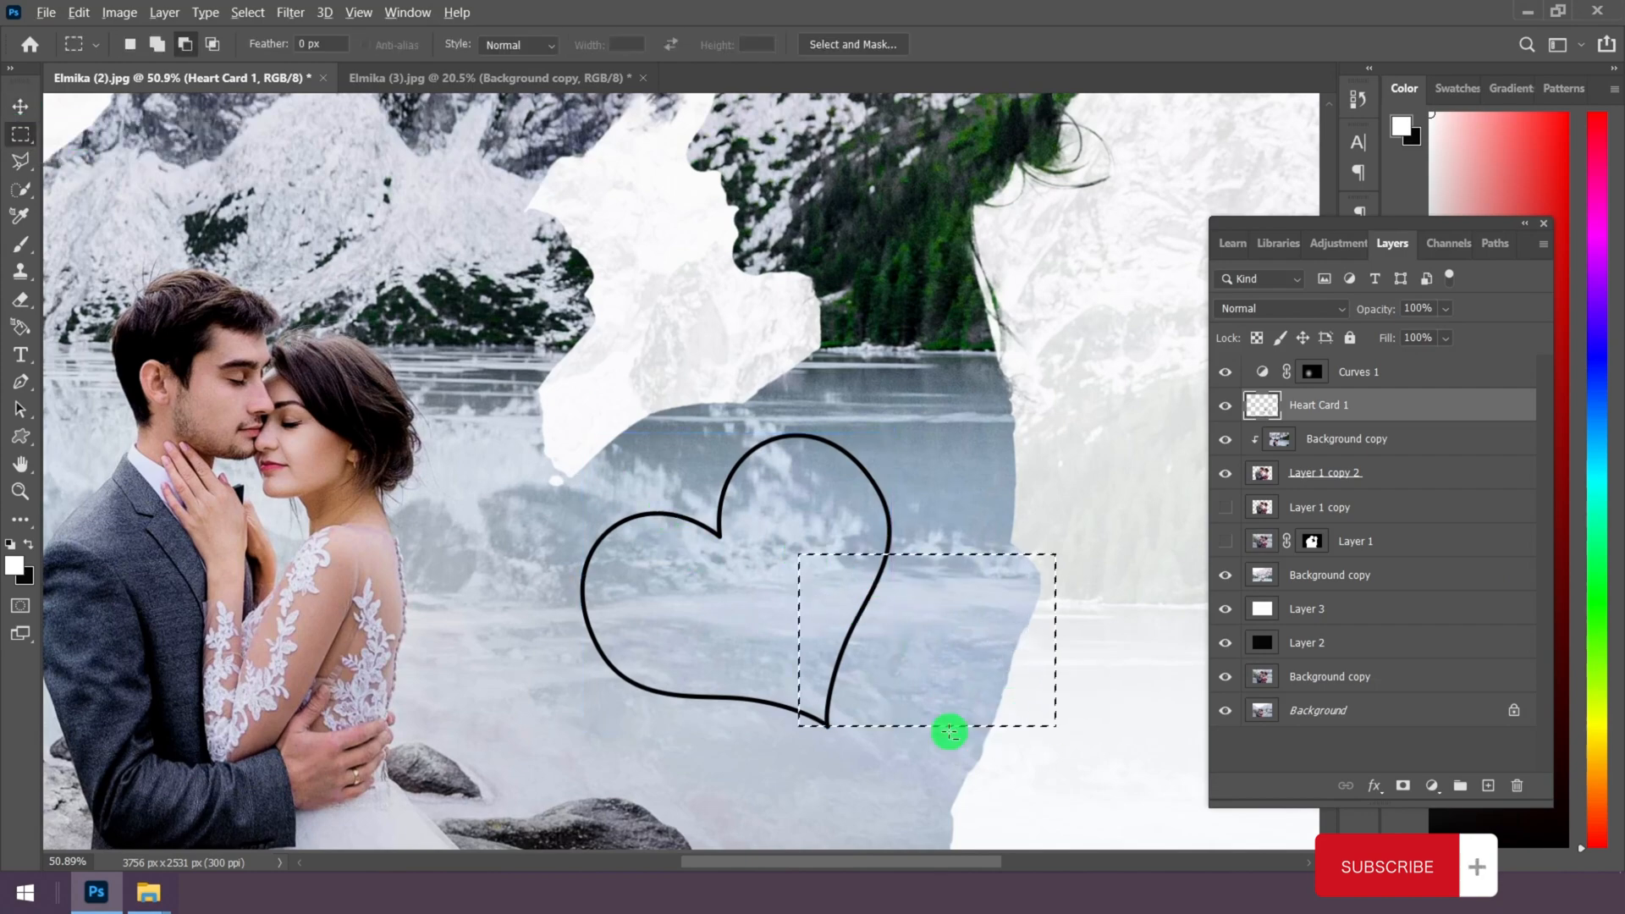
{"action": "scroll", "coordinate": [950, 733], "scroll_direction": "up", "scroll_amount": 2}
{"action": "left_click_drag", "start_coordinate": [795, 668], "coordinate": [830, 657]}
{"action": "scroll", "coordinate": [780, 718], "scroll_direction": "up", "scroll_amount": 5}
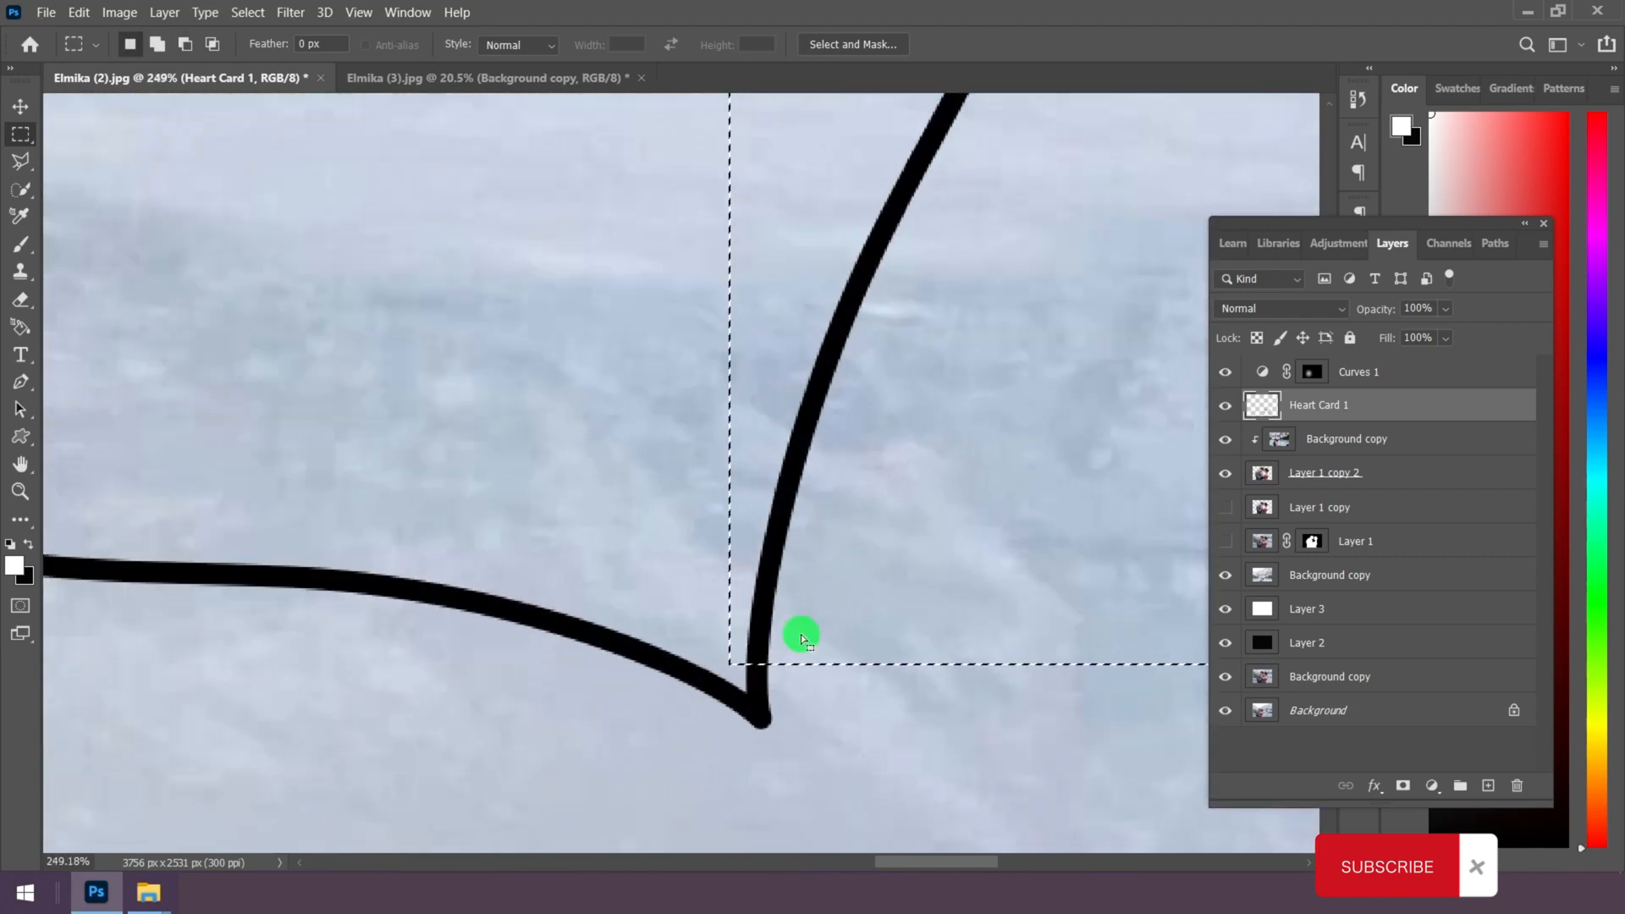
{"action": "key", "text": "Down"}
{"action": "key", "text": "Down"}
{"action": "key", "text": "Down"}
{"action": "key", "text": "Down"}
{"action": "key", "text": "Down"}
{"action": "key", "text": "Down"}
{"action": "key", "text": "Down"}
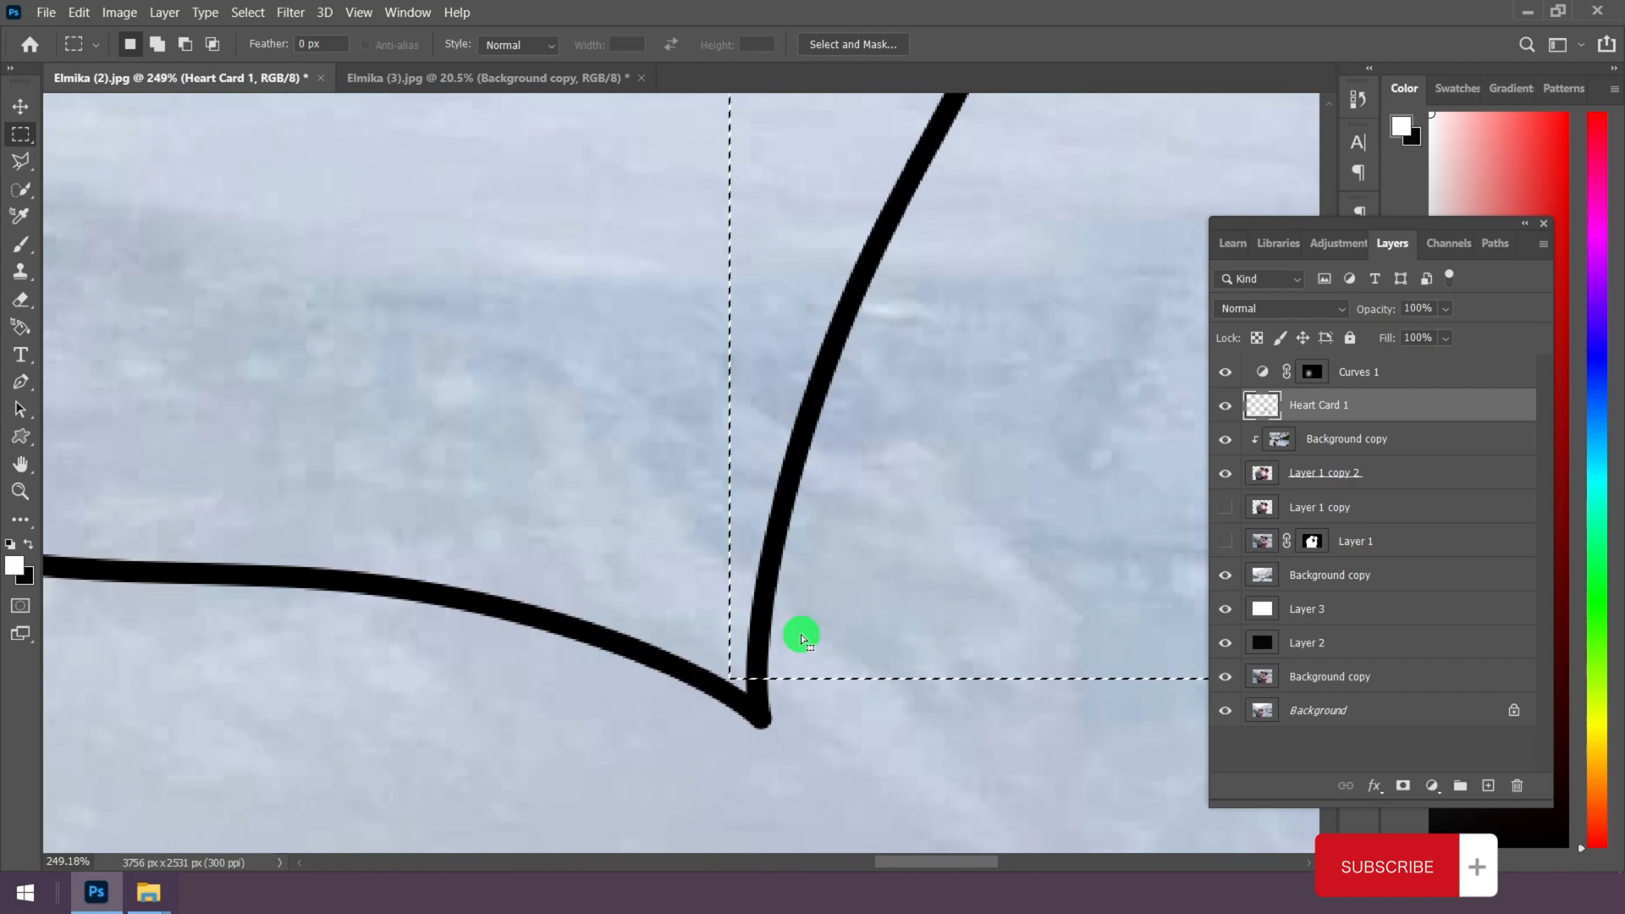
{"action": "key", "text": "Delete"}
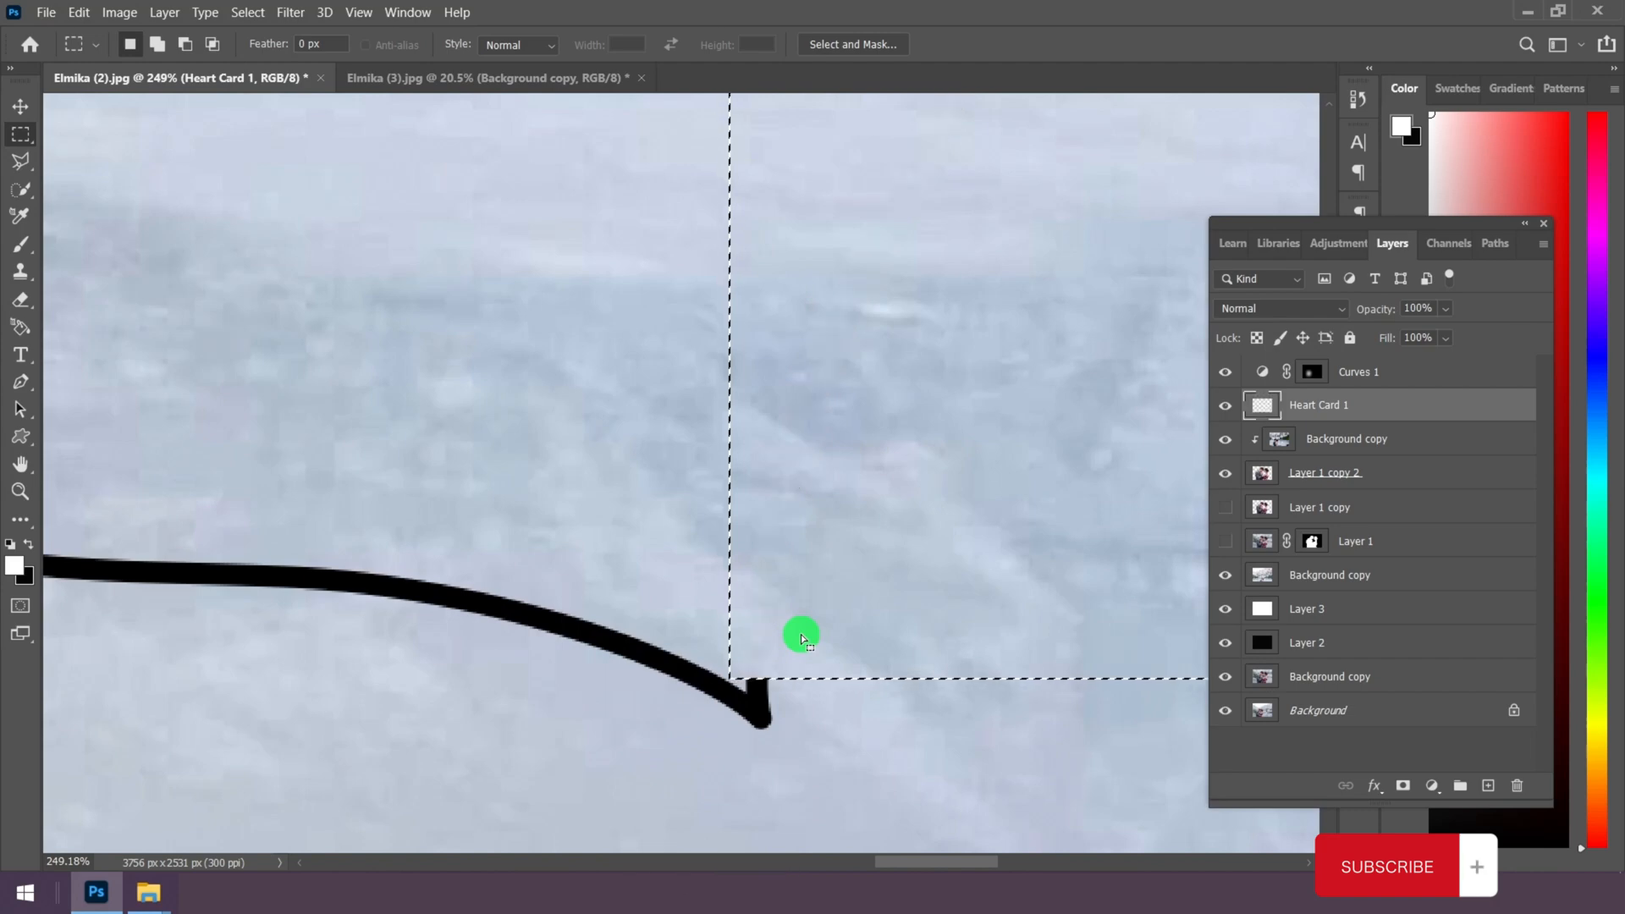
{"action": "scroll", "coordinate": [791, 671], "scroll_direction": "down", "scroll_amount": 6, "text": "alt"}
{"action": "key", "text": "ctrl+d"}
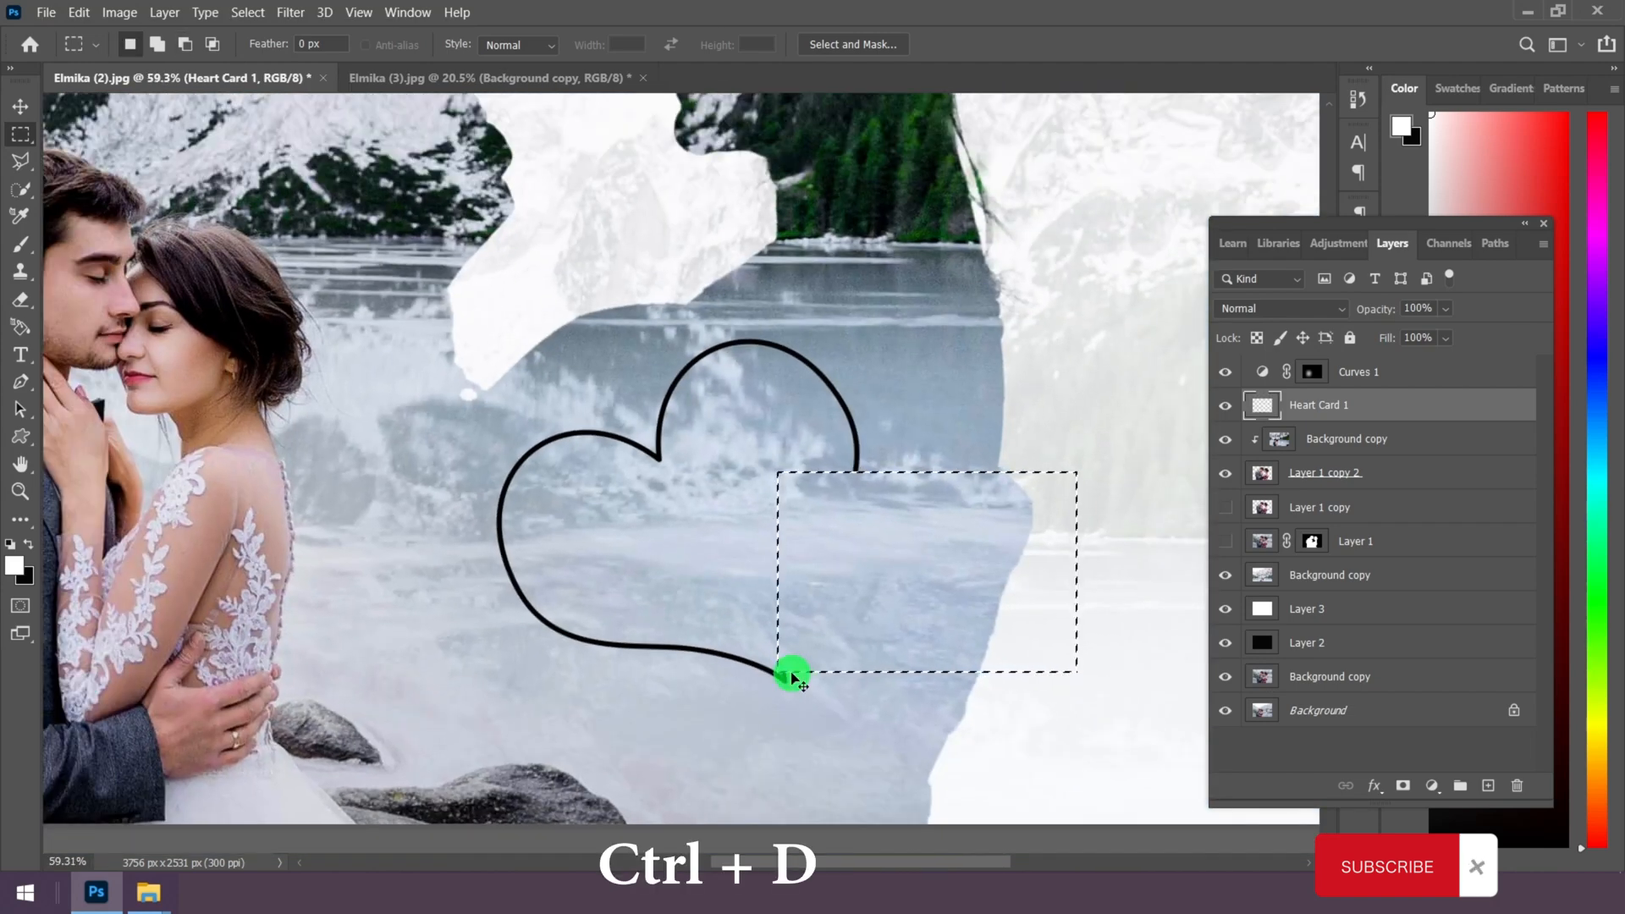
Step: Cut off the leftover vertical stub at the heart's bottom tip with the Polygonal Lasso, and deselect
{"action": "scroll", "coordinate": [842, 729], "scroll_direction": "up", "scroll_amount": 5, "text": "alt"}
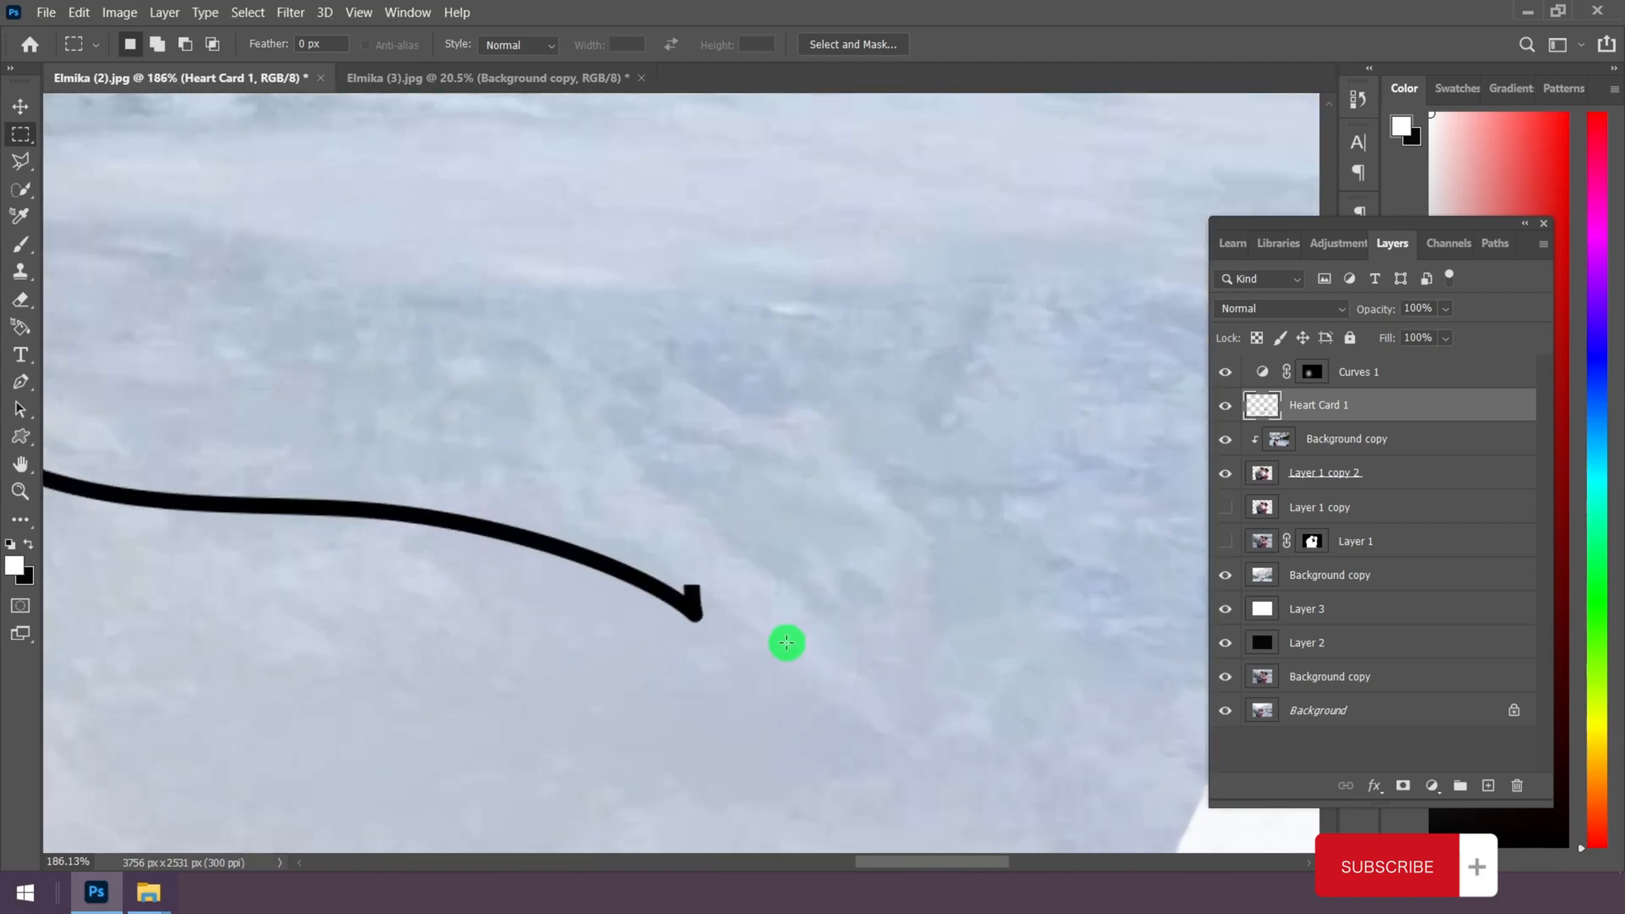
{"action": "scroll", "coordinate": [672, 609], "scroll_direction": "up", "scroll_amount": 2, "text": "alt"}
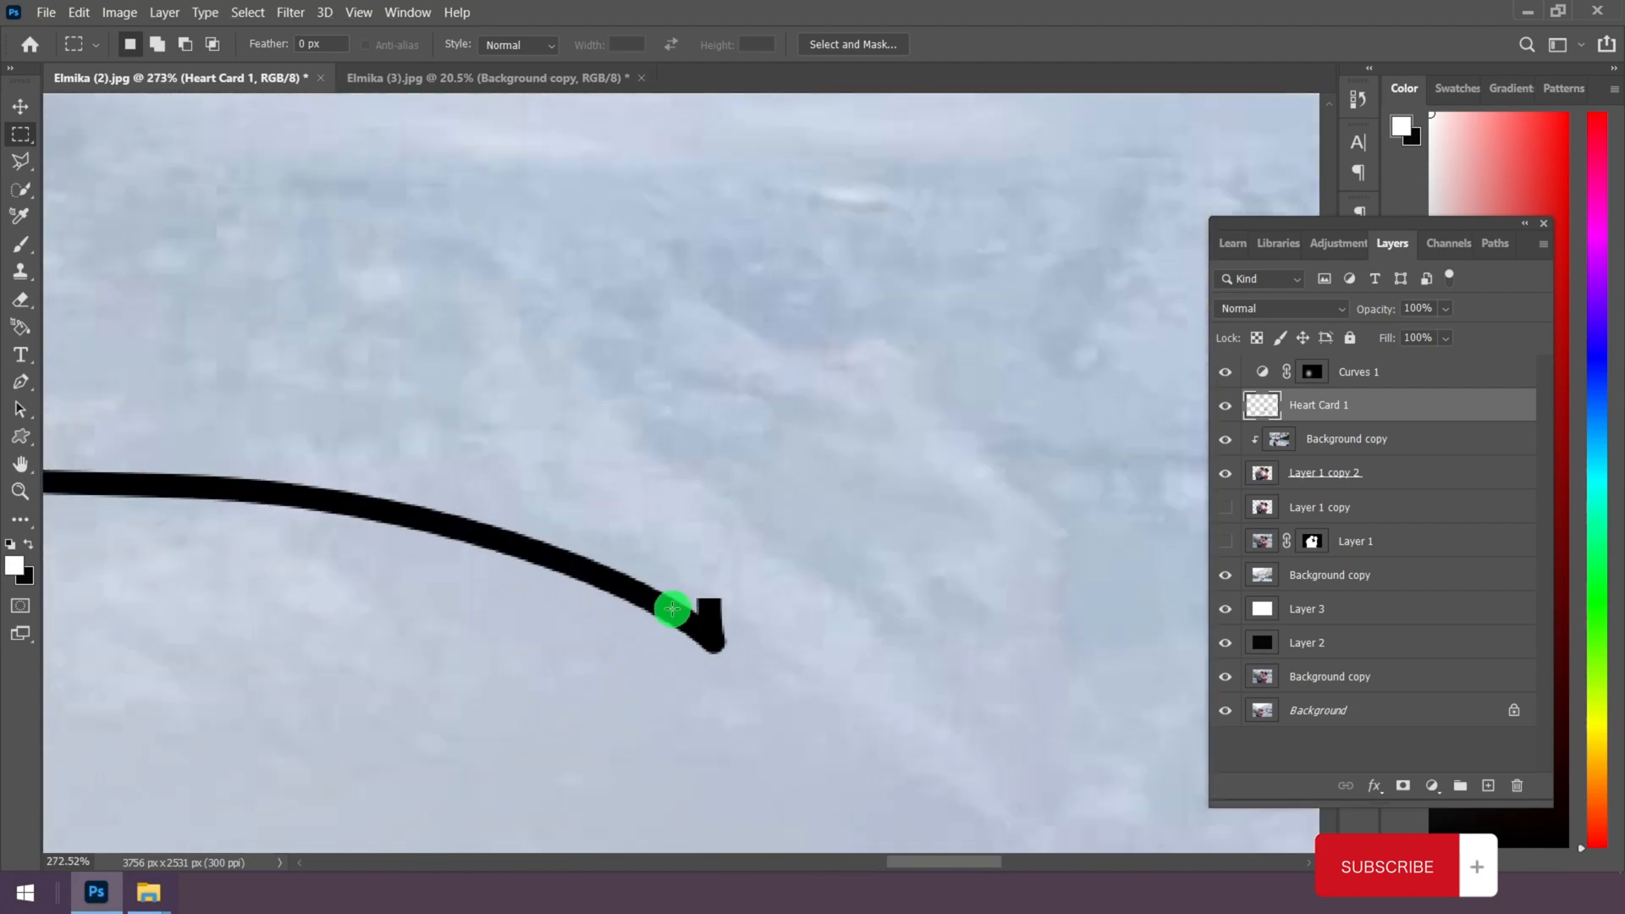
{"action": "right_click", "coordinate": [19, 159]}
{"action": "left_click", "coordinate": [105, 173]}
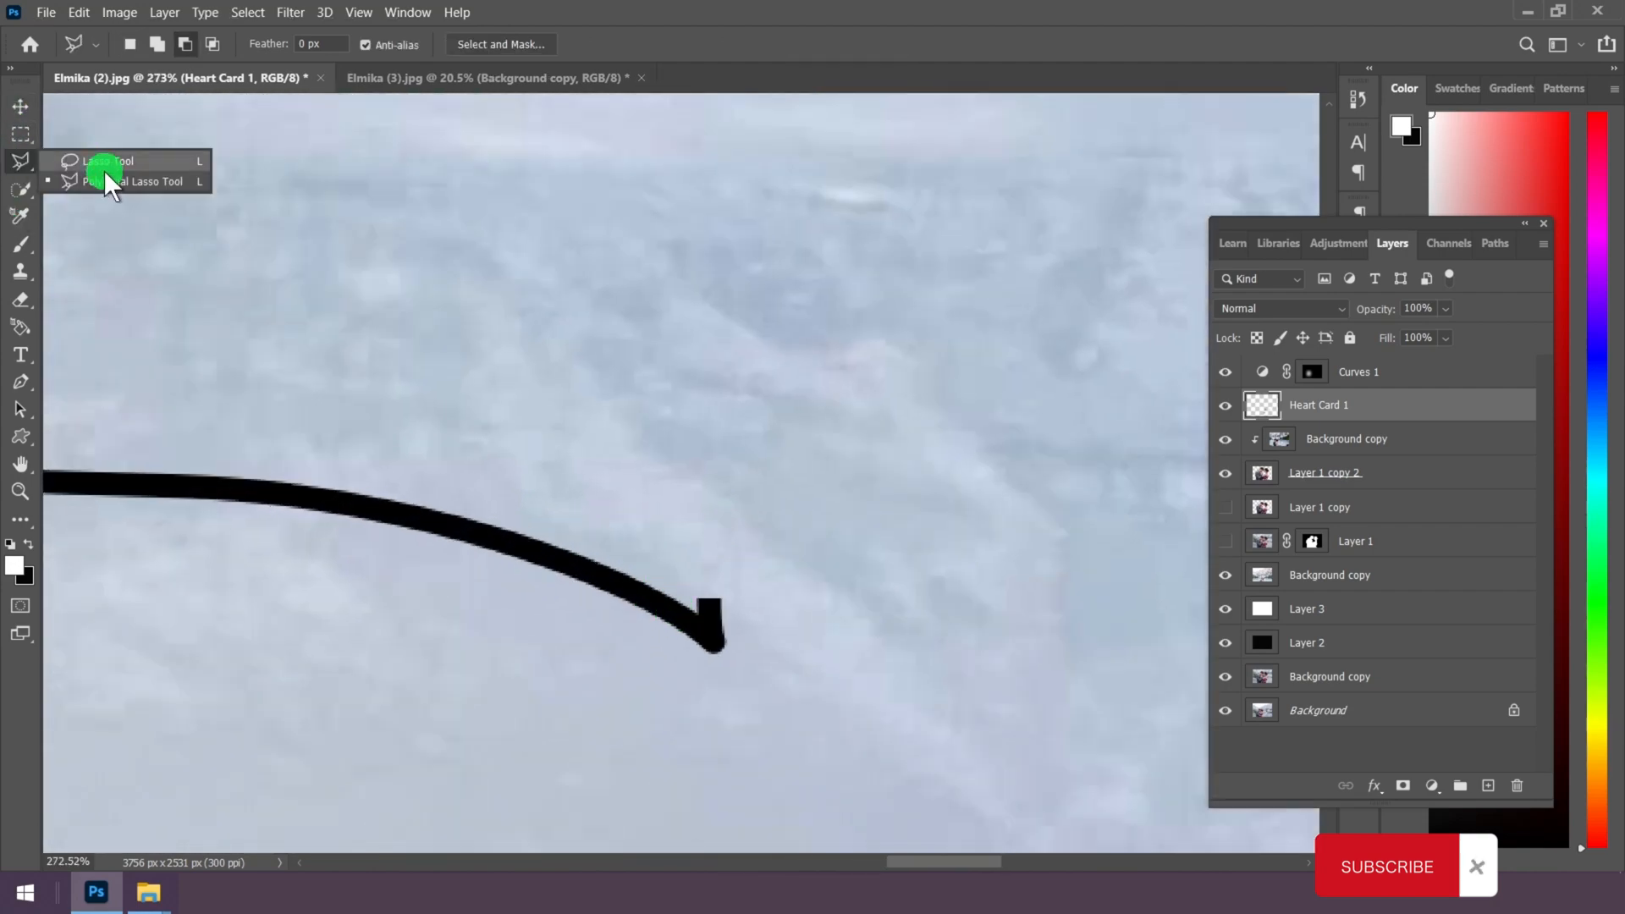
{"action": "scroll", "coordinate": [747, 641], "scroll_direction": "up", "scroll_amount": 1}
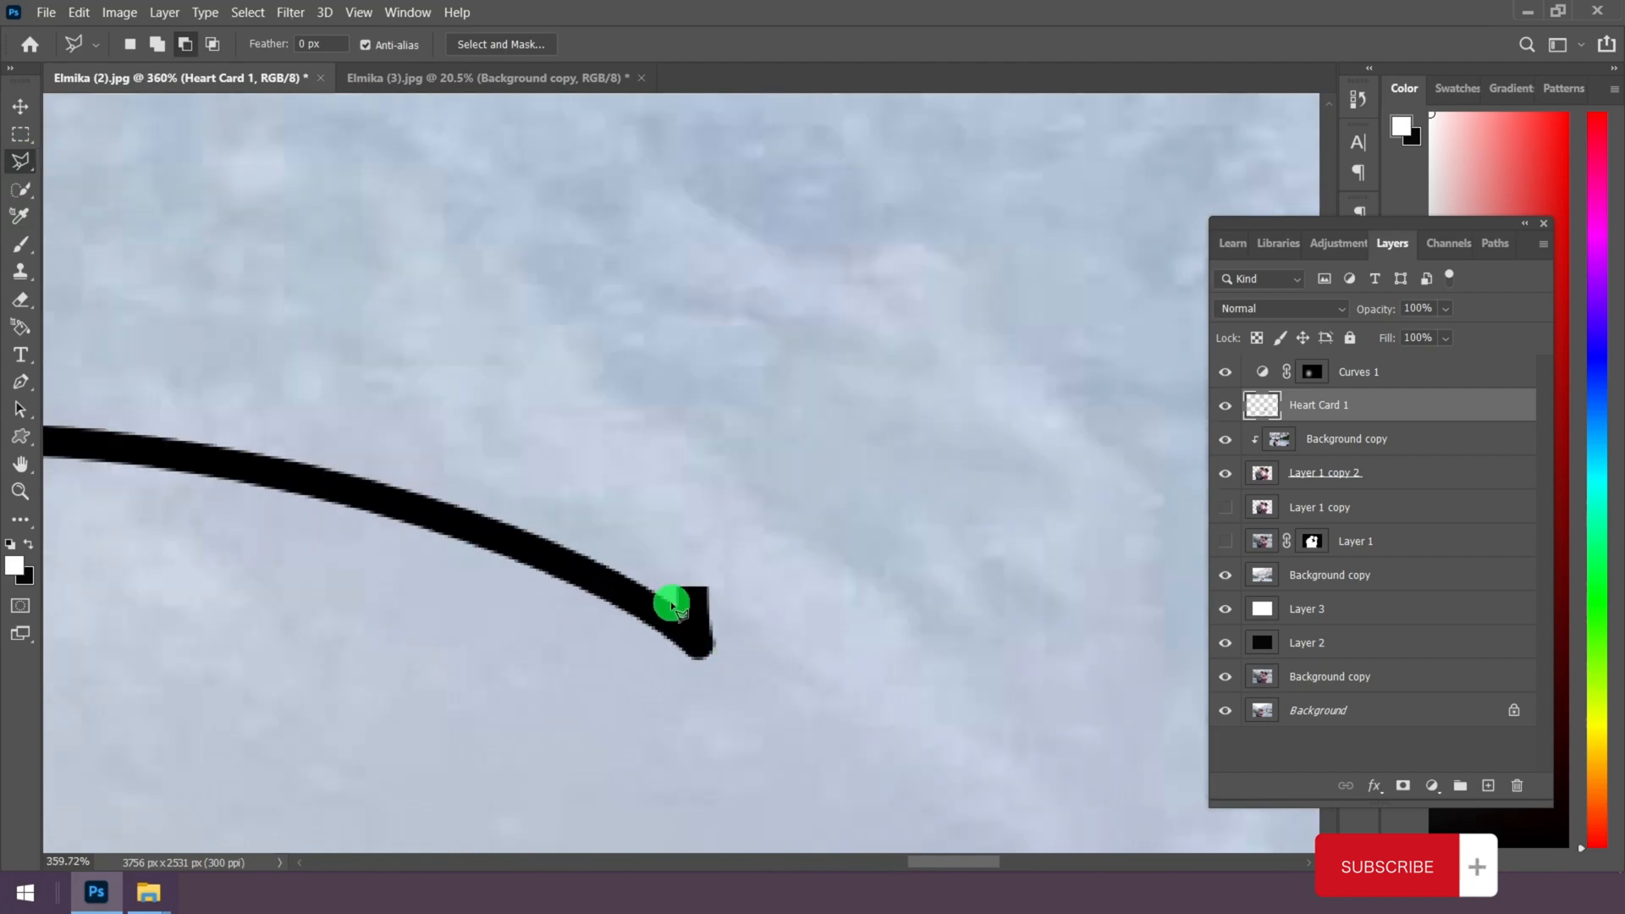
{"action": "left_click", "coordinate": [804, 527]}
{"action": "left_click", "coordinate": [660, 449]}
{"action": "double_click", "coordinate": [618, 491]}
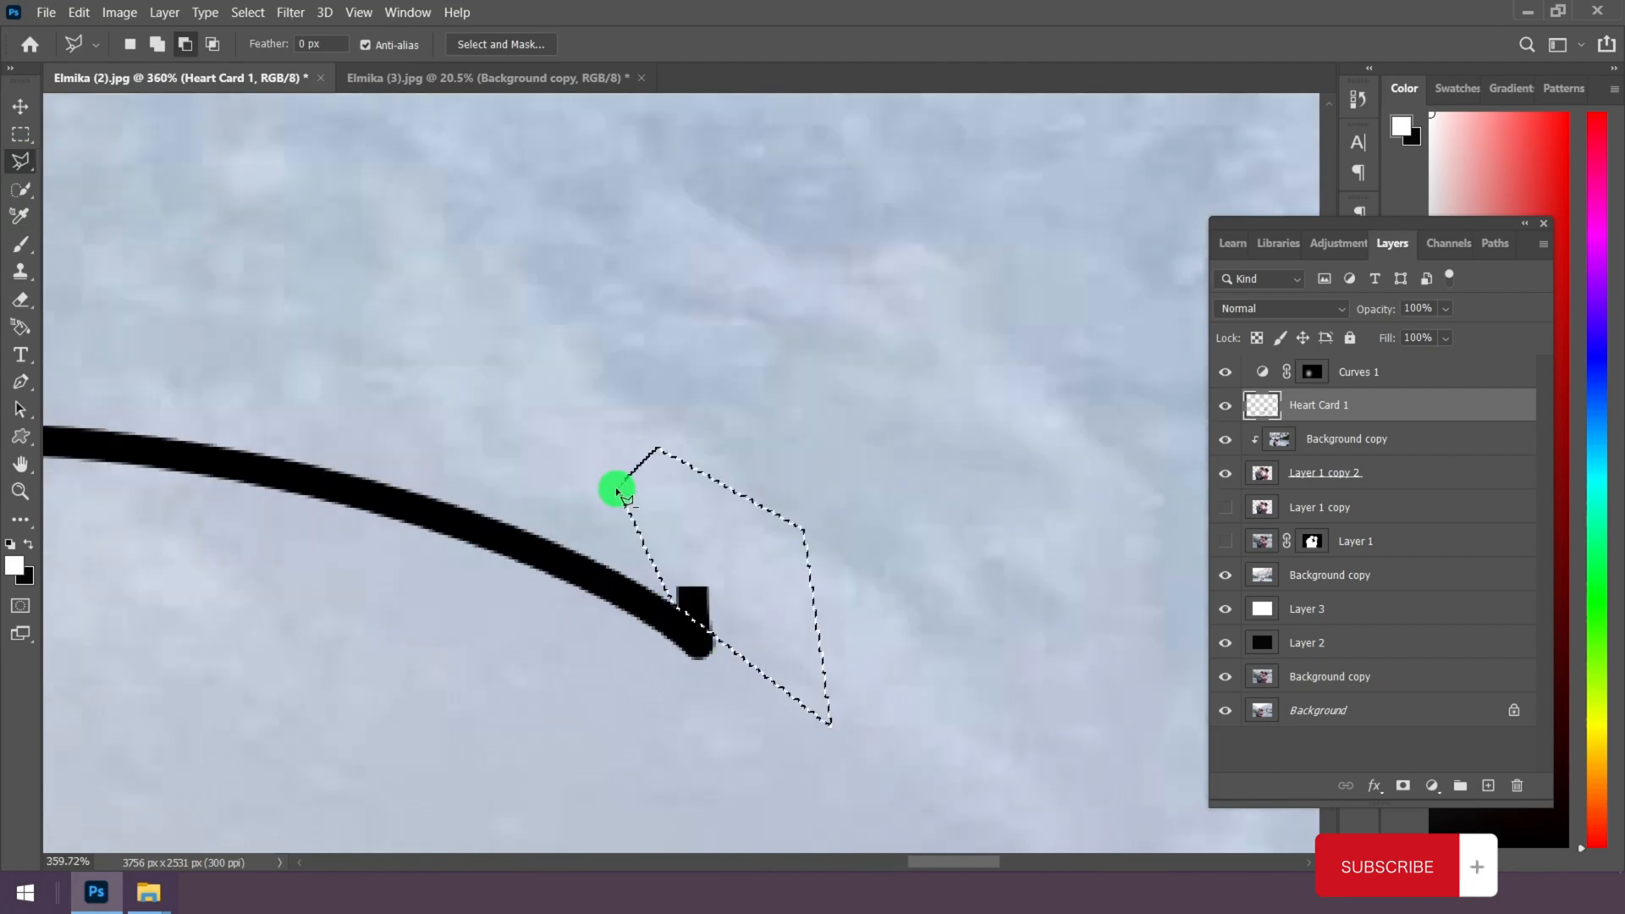
{"action": "key", "text": "Delete"}
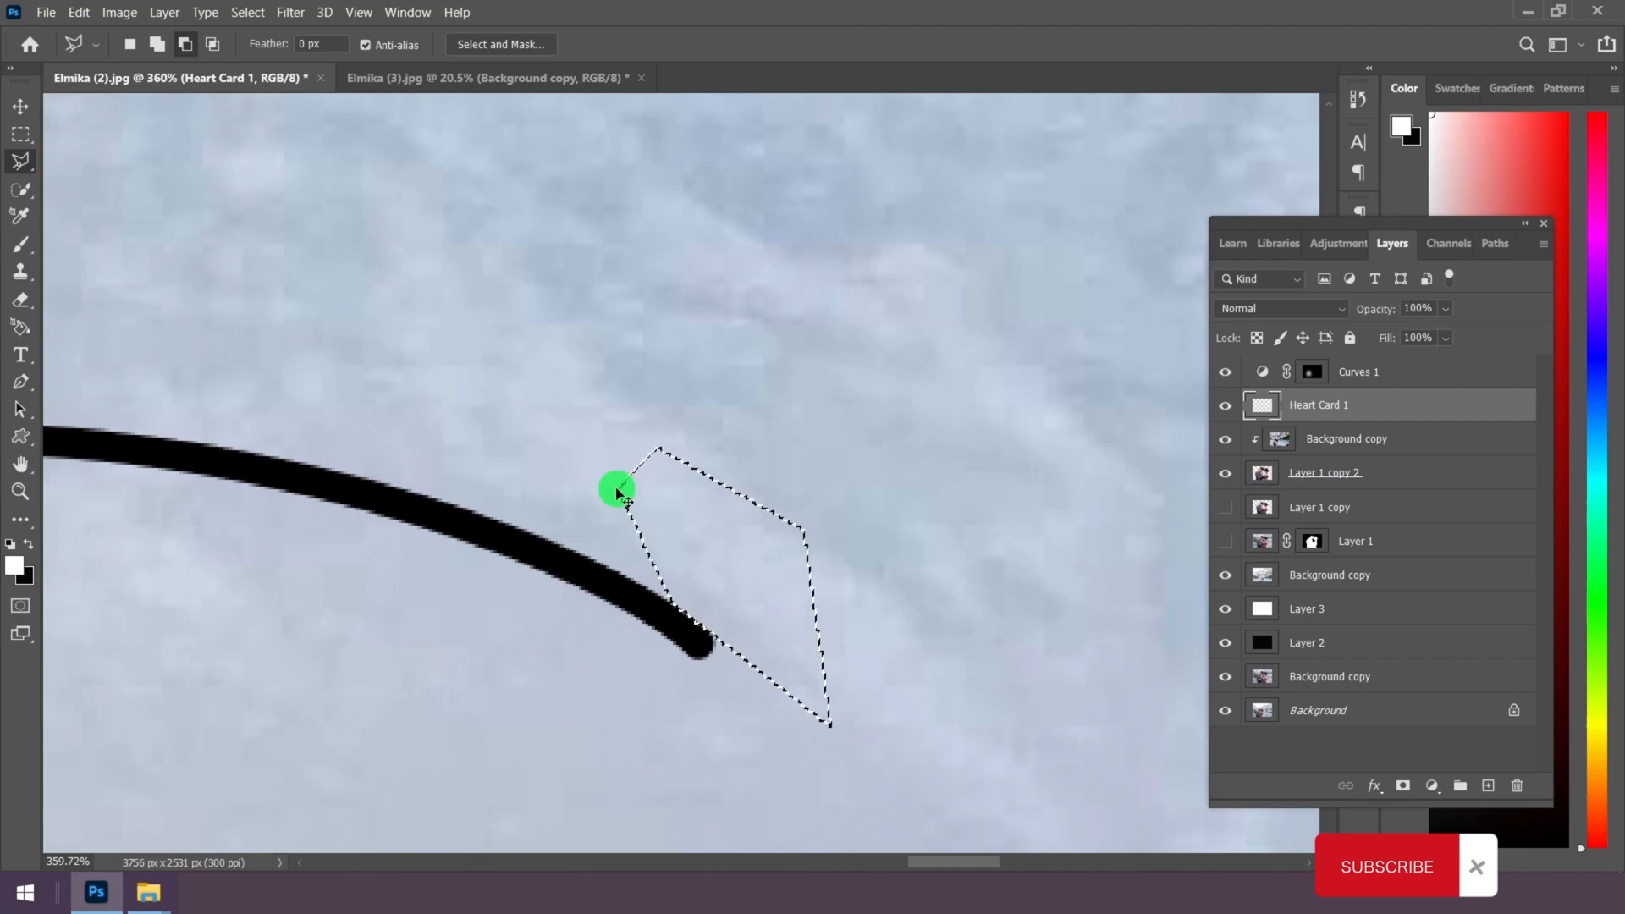
{"action": "key", "text": "ctrl+d"}
{"action": "scroll", "coordinate": [825, 699], "scroll_direction": "down", "scroll_amount": 5, "text": "alt"}
{"action": "scroll", "coordinate": [818, 705], "scroll_direction": "down", "scroll_amount": 4, "text": "alt"}
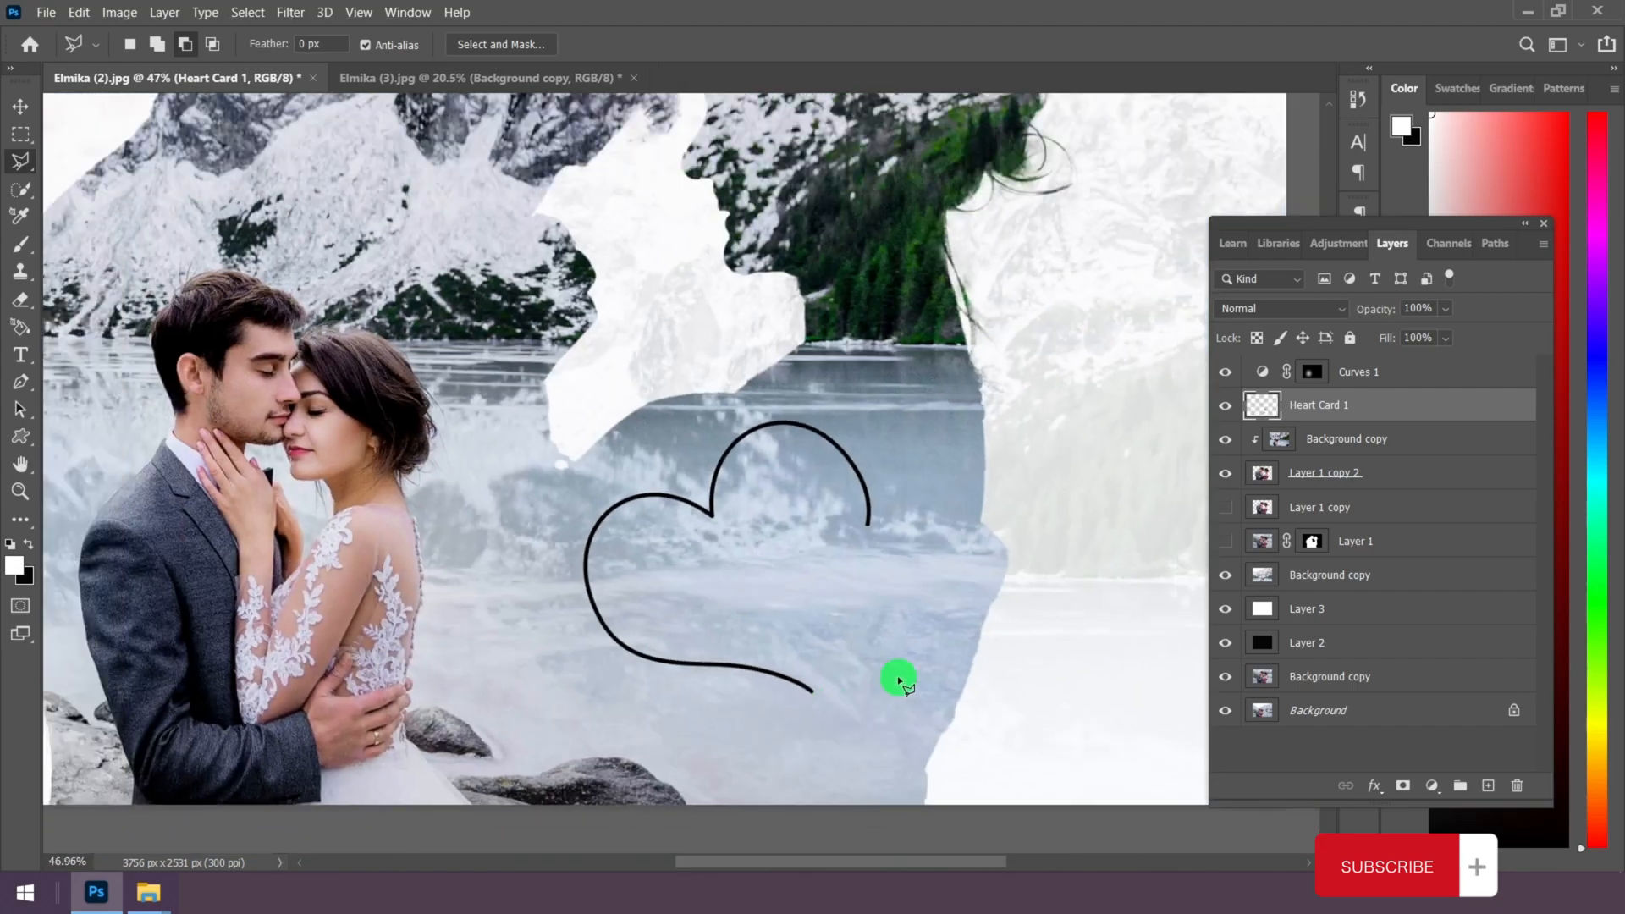
{"action": "scroll", "coordinate": [903, 551], "scroll_direction": "down", "scroll_amount": 2, "text": "alt"}
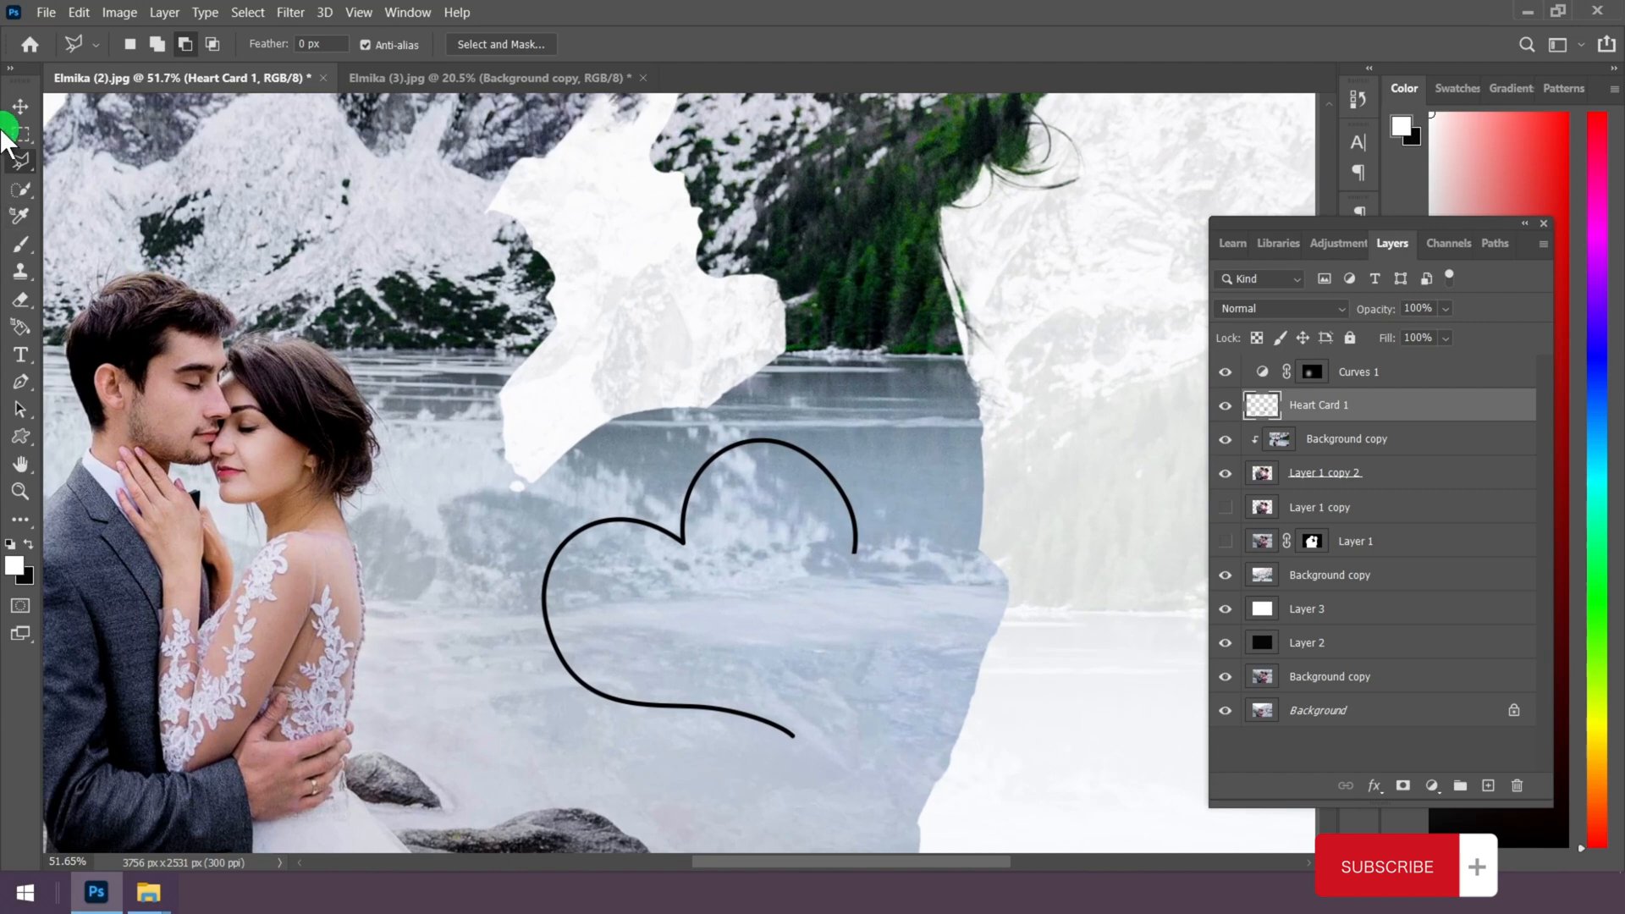
Step: Trim a short piece off the open end of the heart's right arc with a rectangular marquee, and deselect
{"action": "left_click", "coordinate": [12, 134]}
{"action": "scroll", "coordinate": [830, 516], "scroll_direction": "up", "scroll_amount": 2, "text": "alt"}
{"action": "left_click_drag", "start_coordinate": [810, 534], "coordinate": [953, 640]}
{"action": "left_click_drag", "start_coordinate": [921, 564], "coordinate": [913, 572]}
{"action": "left_click", "coordinate": [897, 472]}
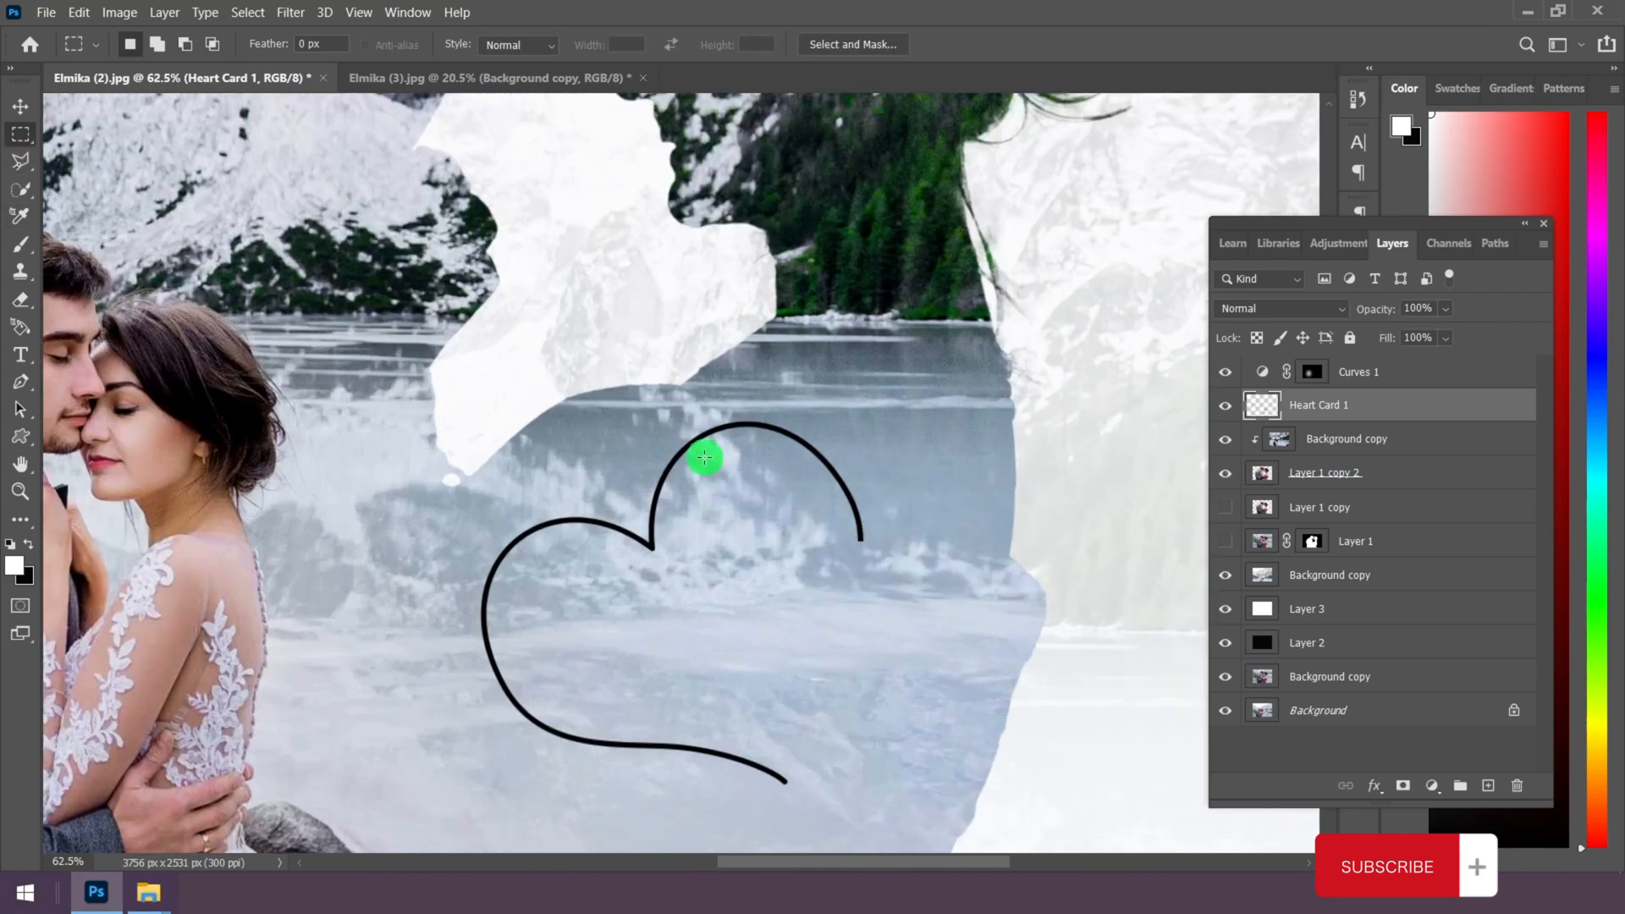
Step: Add the text "We are linked" inside the heart in Myriad Pro Regular at 19.53 pt
{"action": "scroll", "coordinate": [712, 474], "scroll_direction": "down", "scroll_amount": 4, "text": "alt"}
{"action": "scroll", "coordinate": [863, 578], "scroll_direction": "up", "scroll_amount": 3, "text": "alt"}
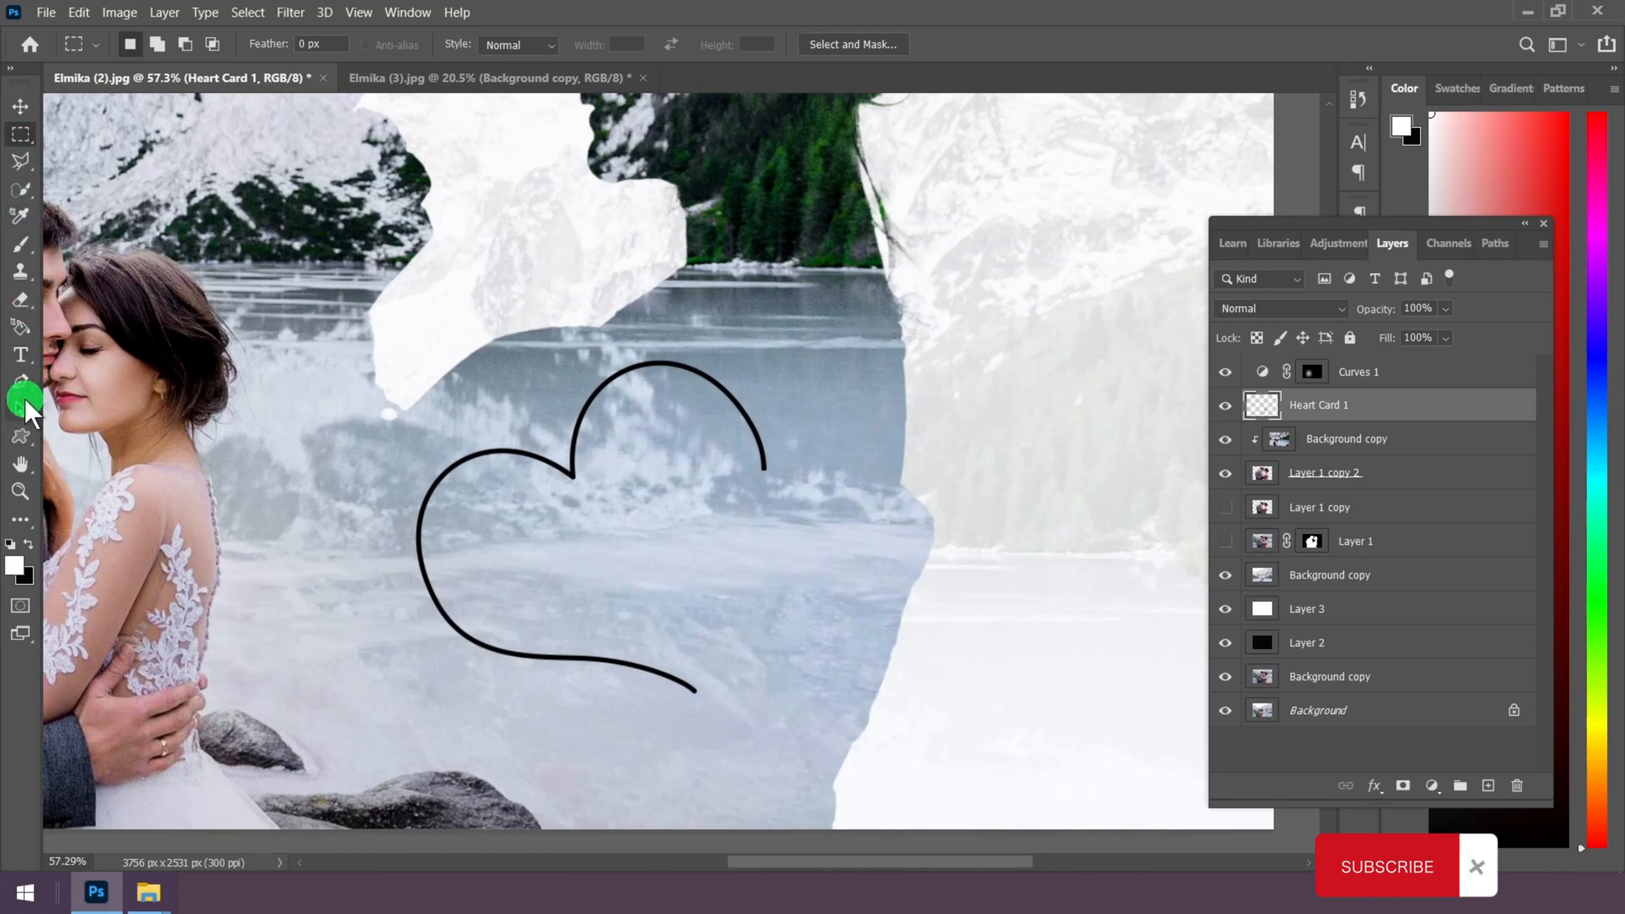
{"action": "left_click_drag", "start_coordinate": [22, 350], "coordinate": [77, 349]}
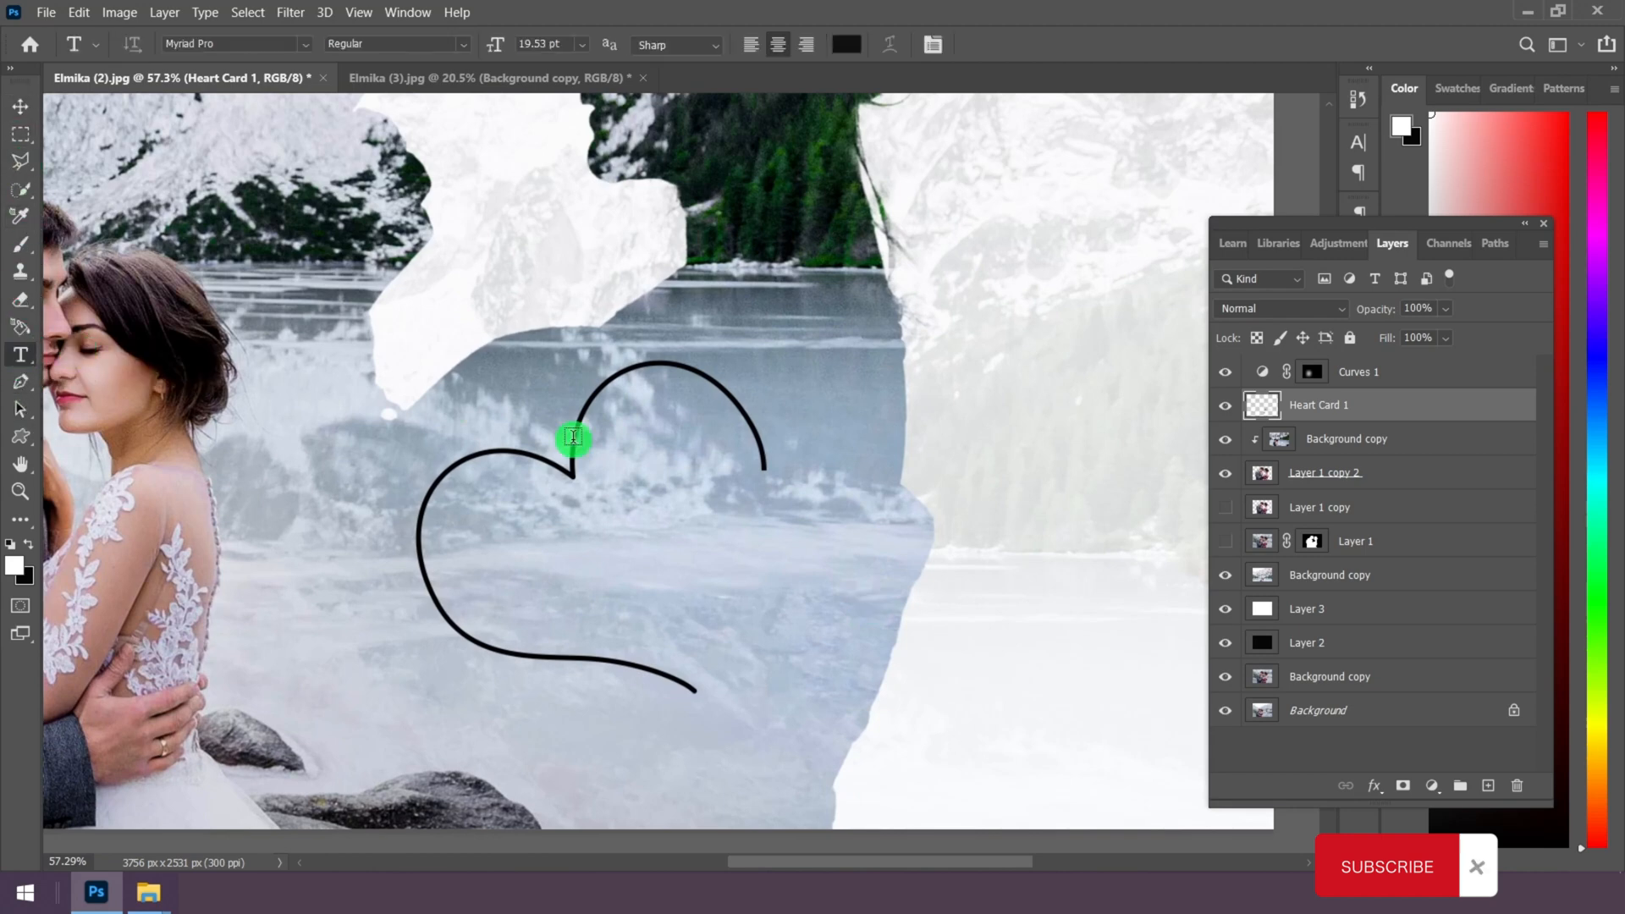
{"action": "left_click", "coordinate": [692, 525]}
{"action": "type", "text": "We are"}
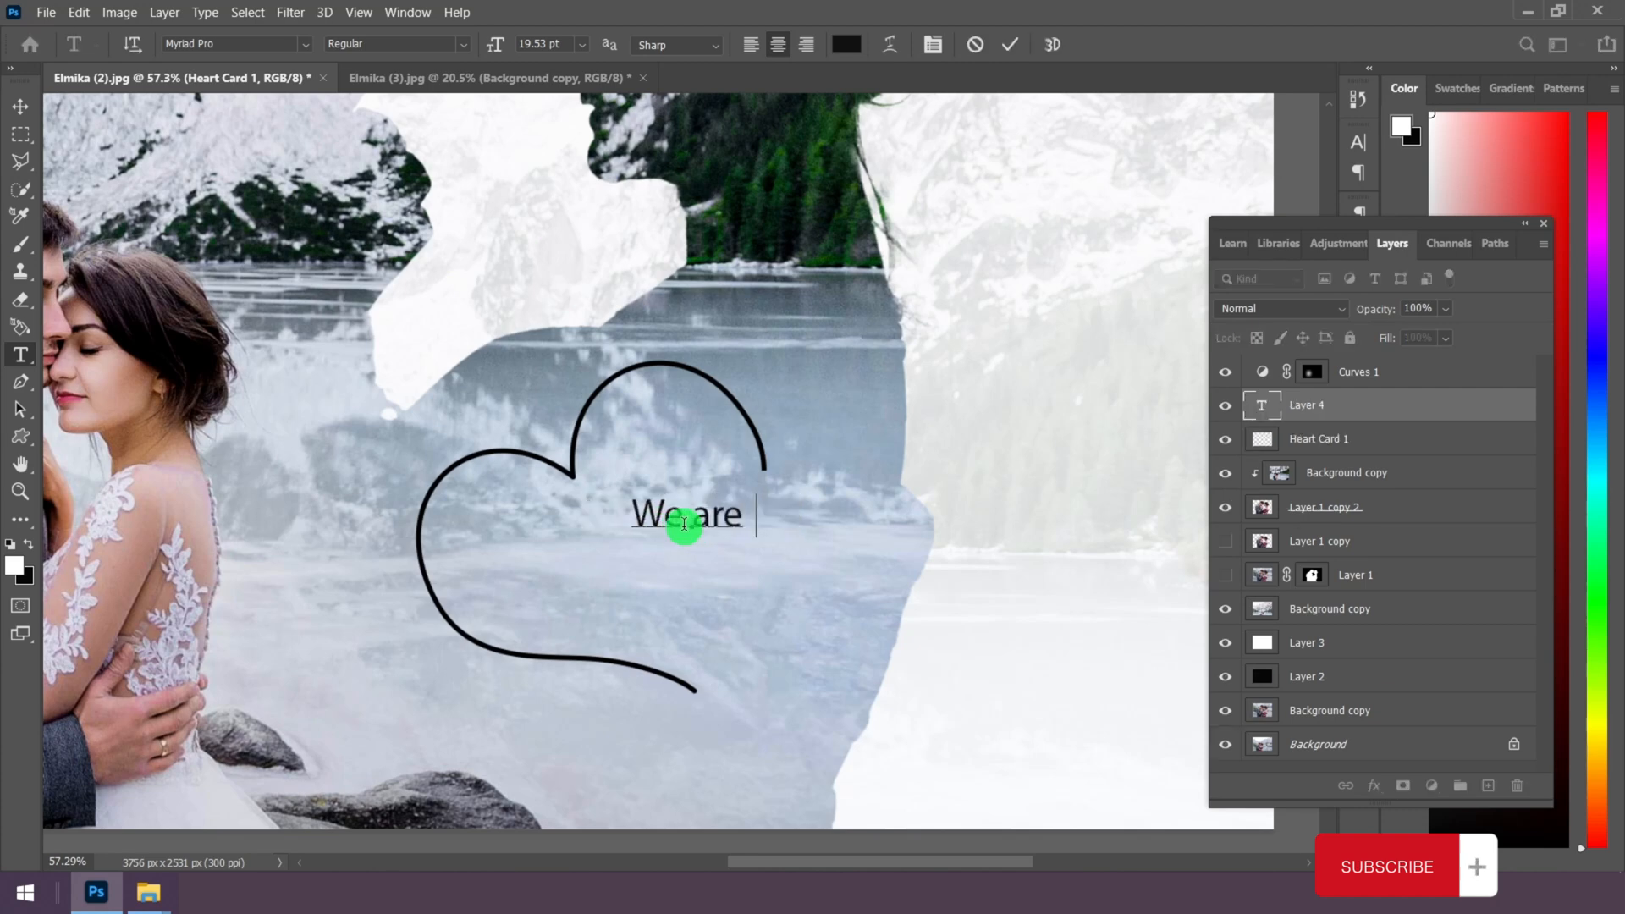
{"action": "type", "text": " linked"}
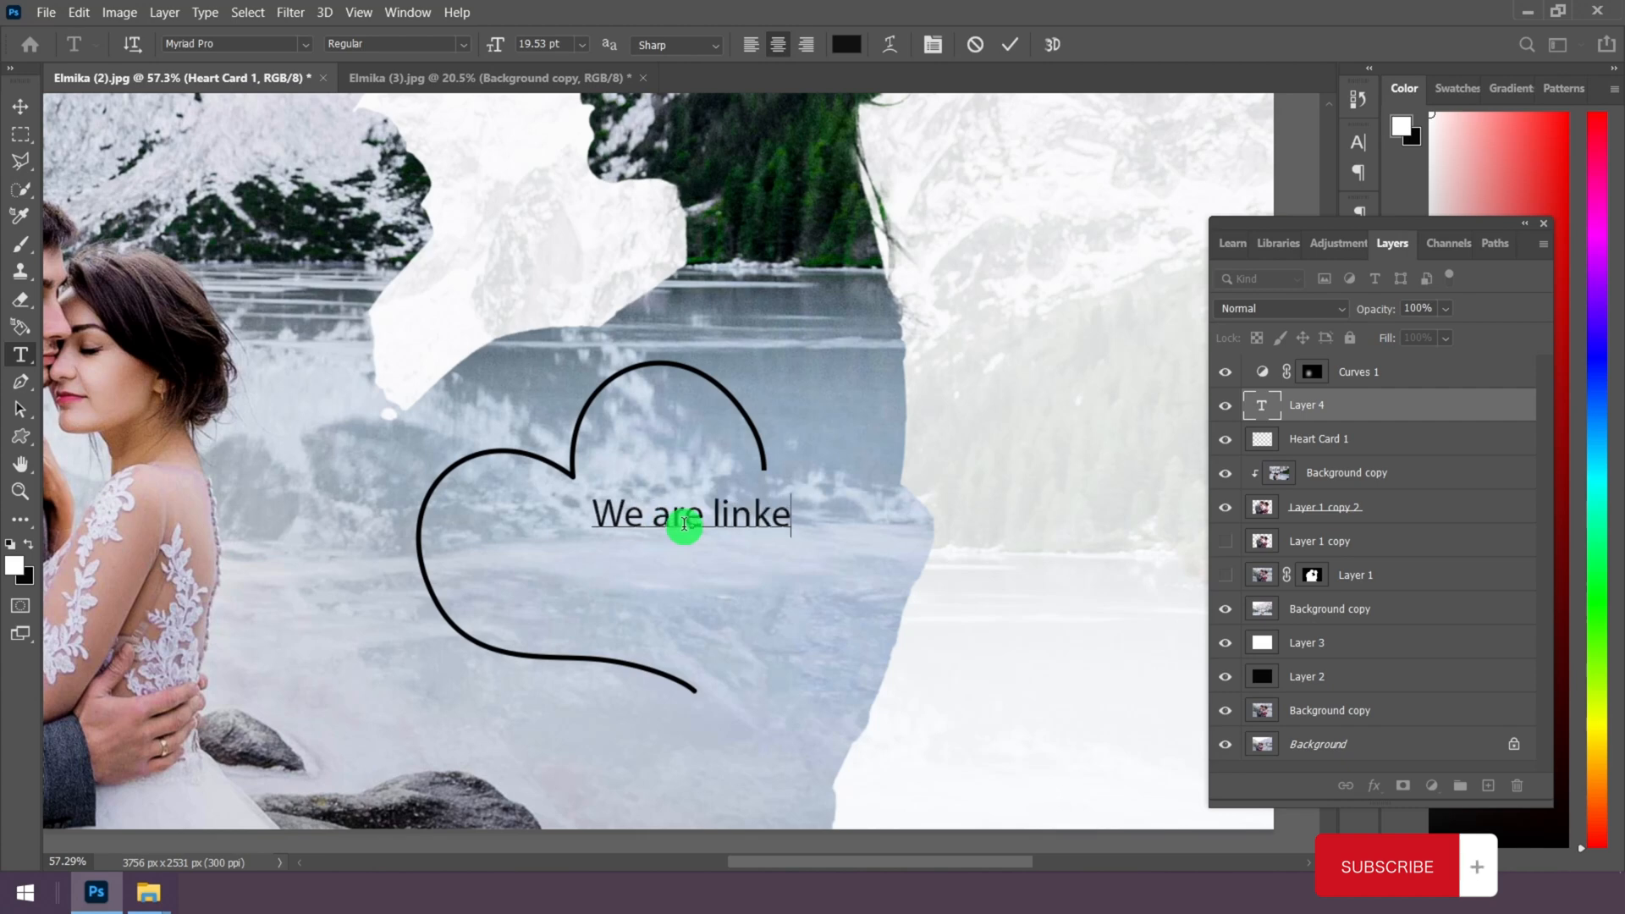
Step: Move the "We are linked" text into the gap in the heart's right side
{"action": "left_click", "coordinate": [21, 107]}
{"action": "left_click_drag", "start_coordinate": [762, 511], "coordinate": [842, 516]}
{"action": "scroll", "coordinate": [841, 516], "scroll_direction": "up", "scroll_amount": 2}
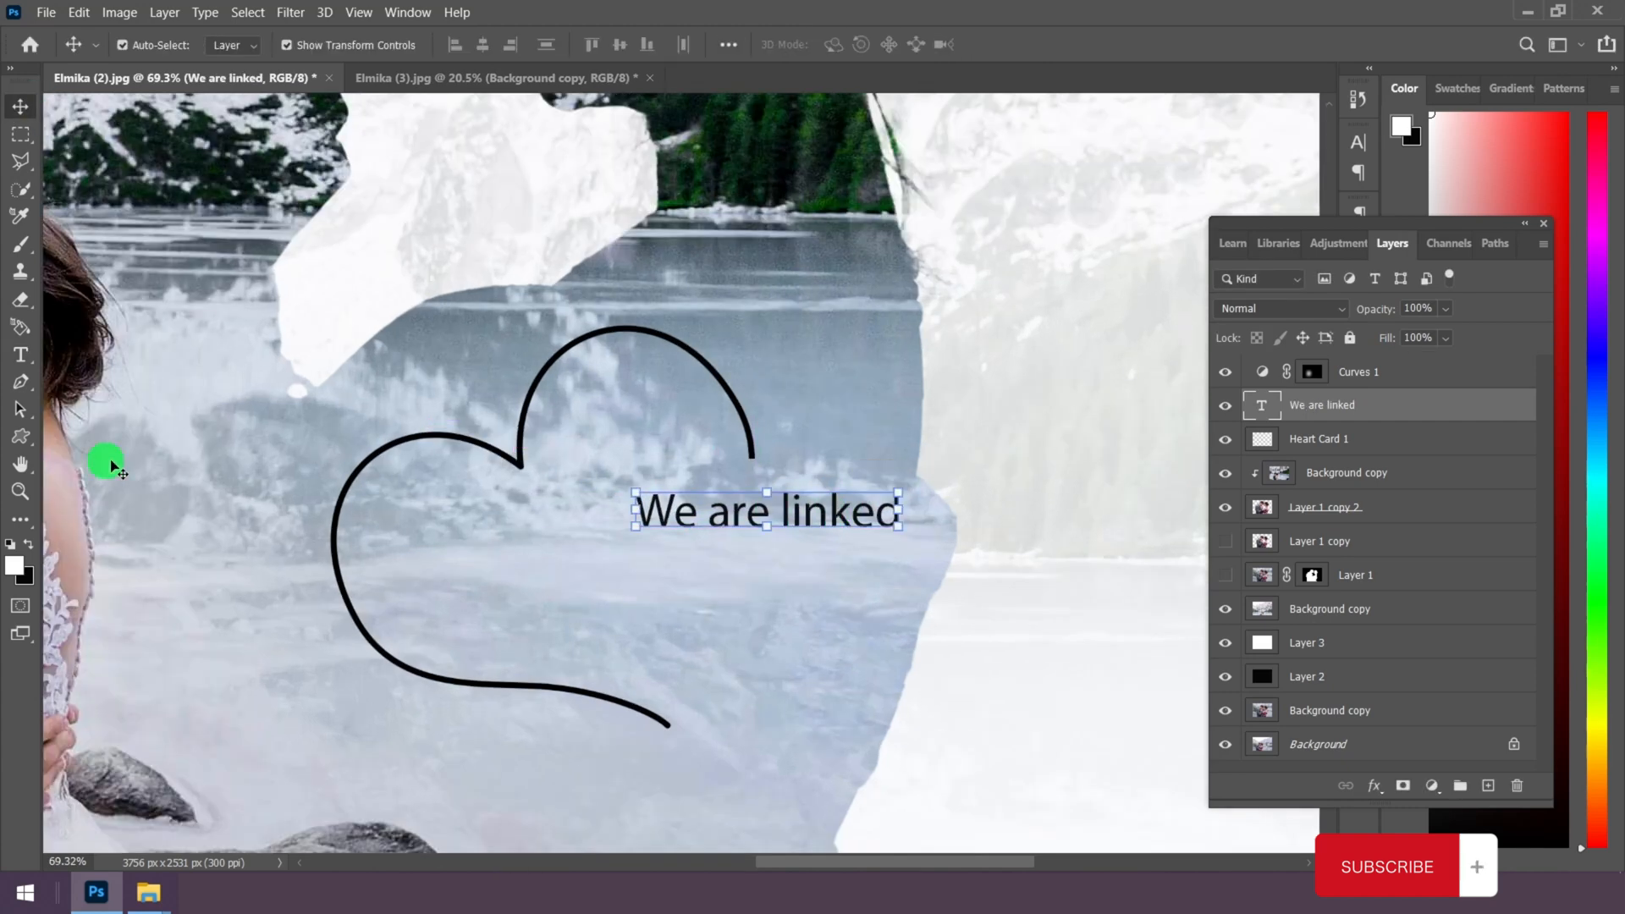
Step: Set the "We are linked" text to Rage Italic at 30 pt
{"action": "left_click", "coordinate": [20, 356]}
{"action": "left_click", "coordinate": [302, 47]}
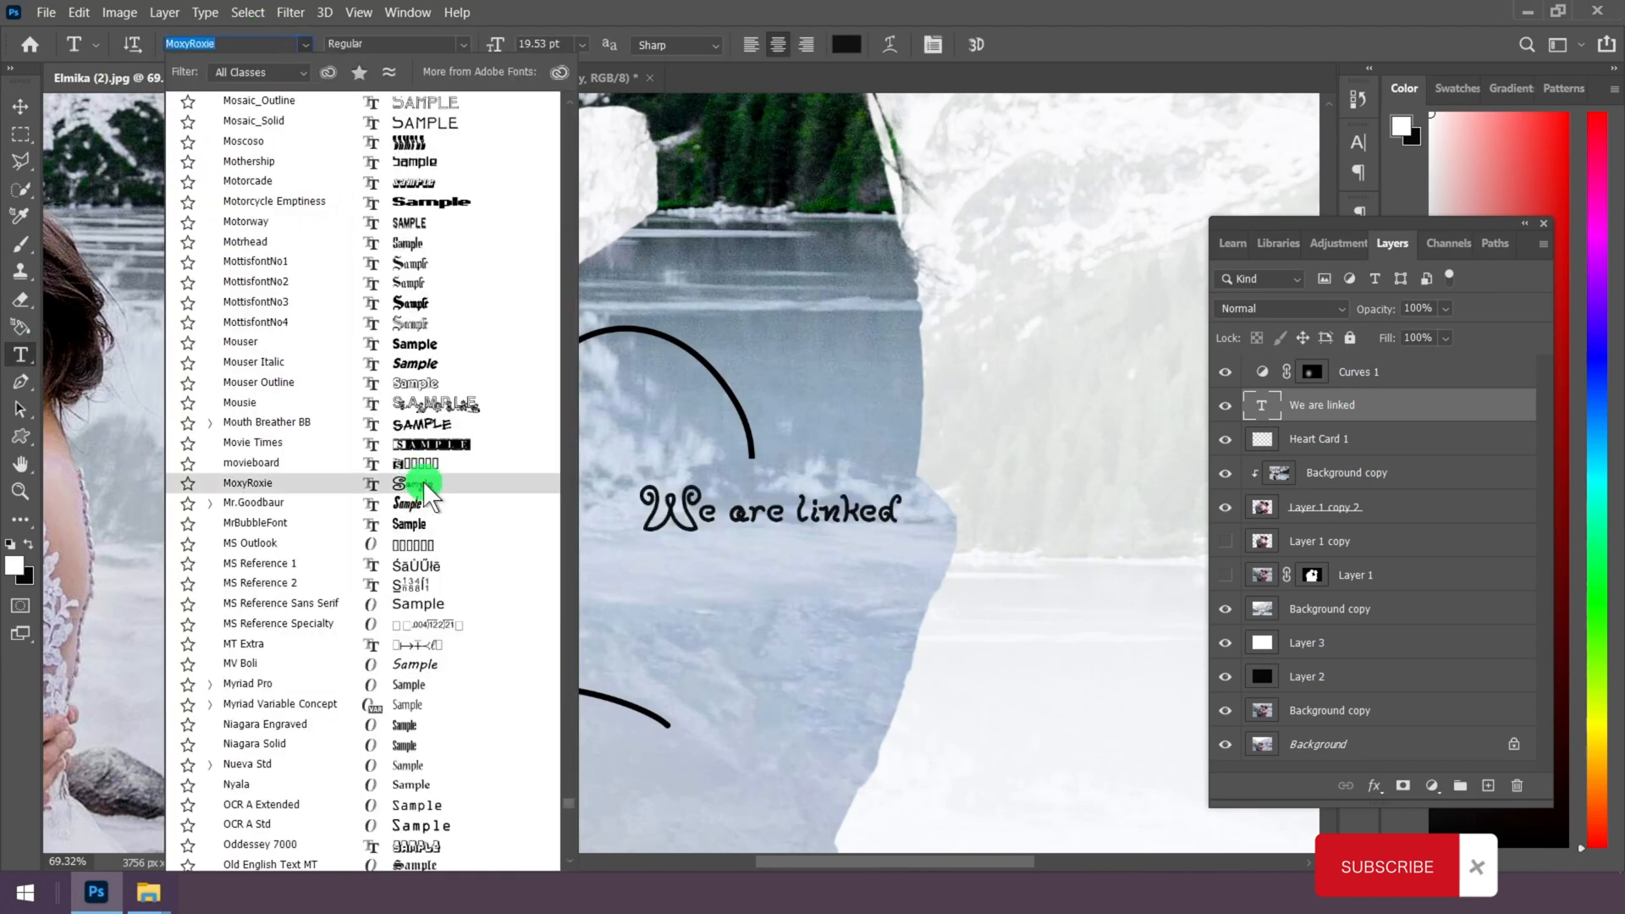
{"action": "scroll", "coordinate": [428, 496], "scroll_direction": "down", "scroll_amount": 6}
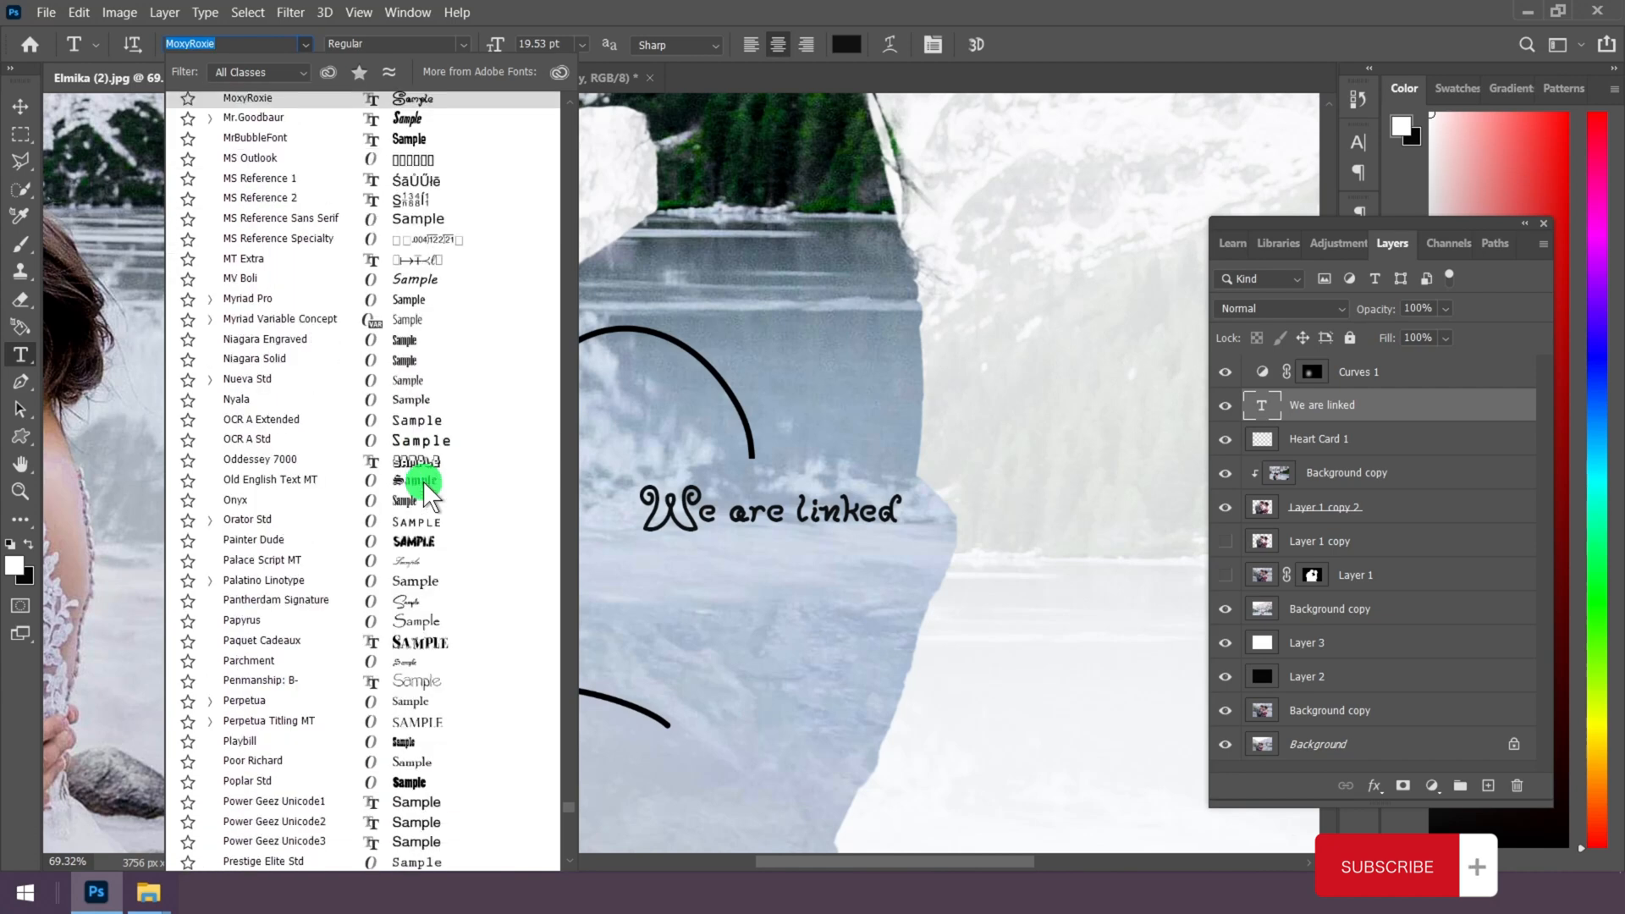
{"action": "scroll", "coordinate": [428, 495], "scroll_direction": "down", "scroll_amount": 6}
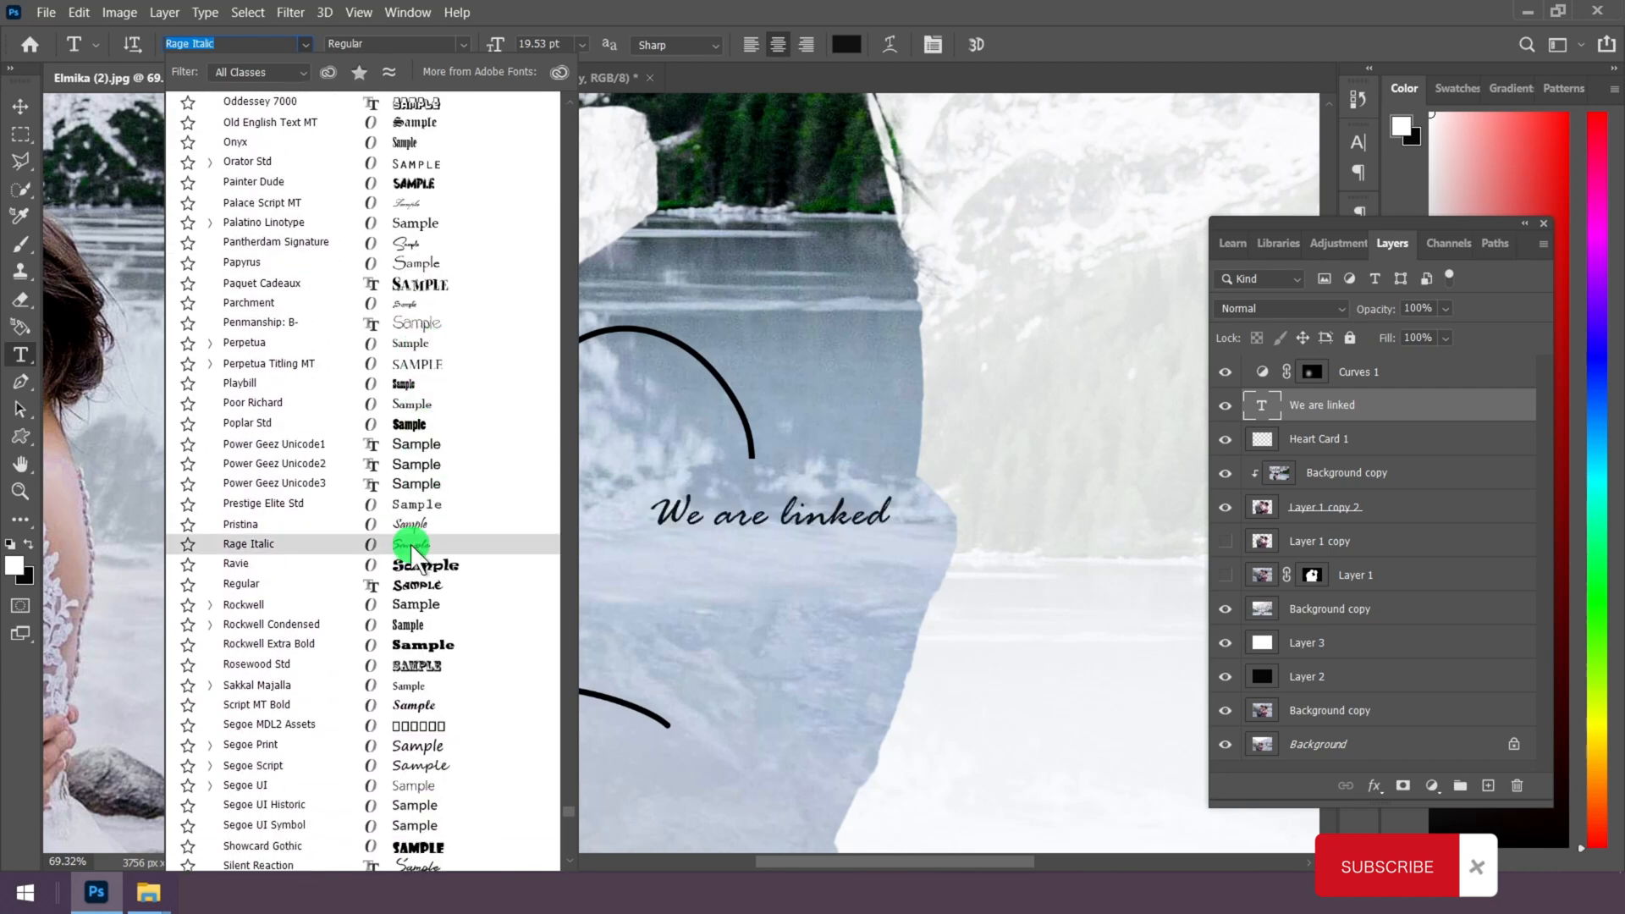
{"action": "left_click", "coordinate": [412, 546]}
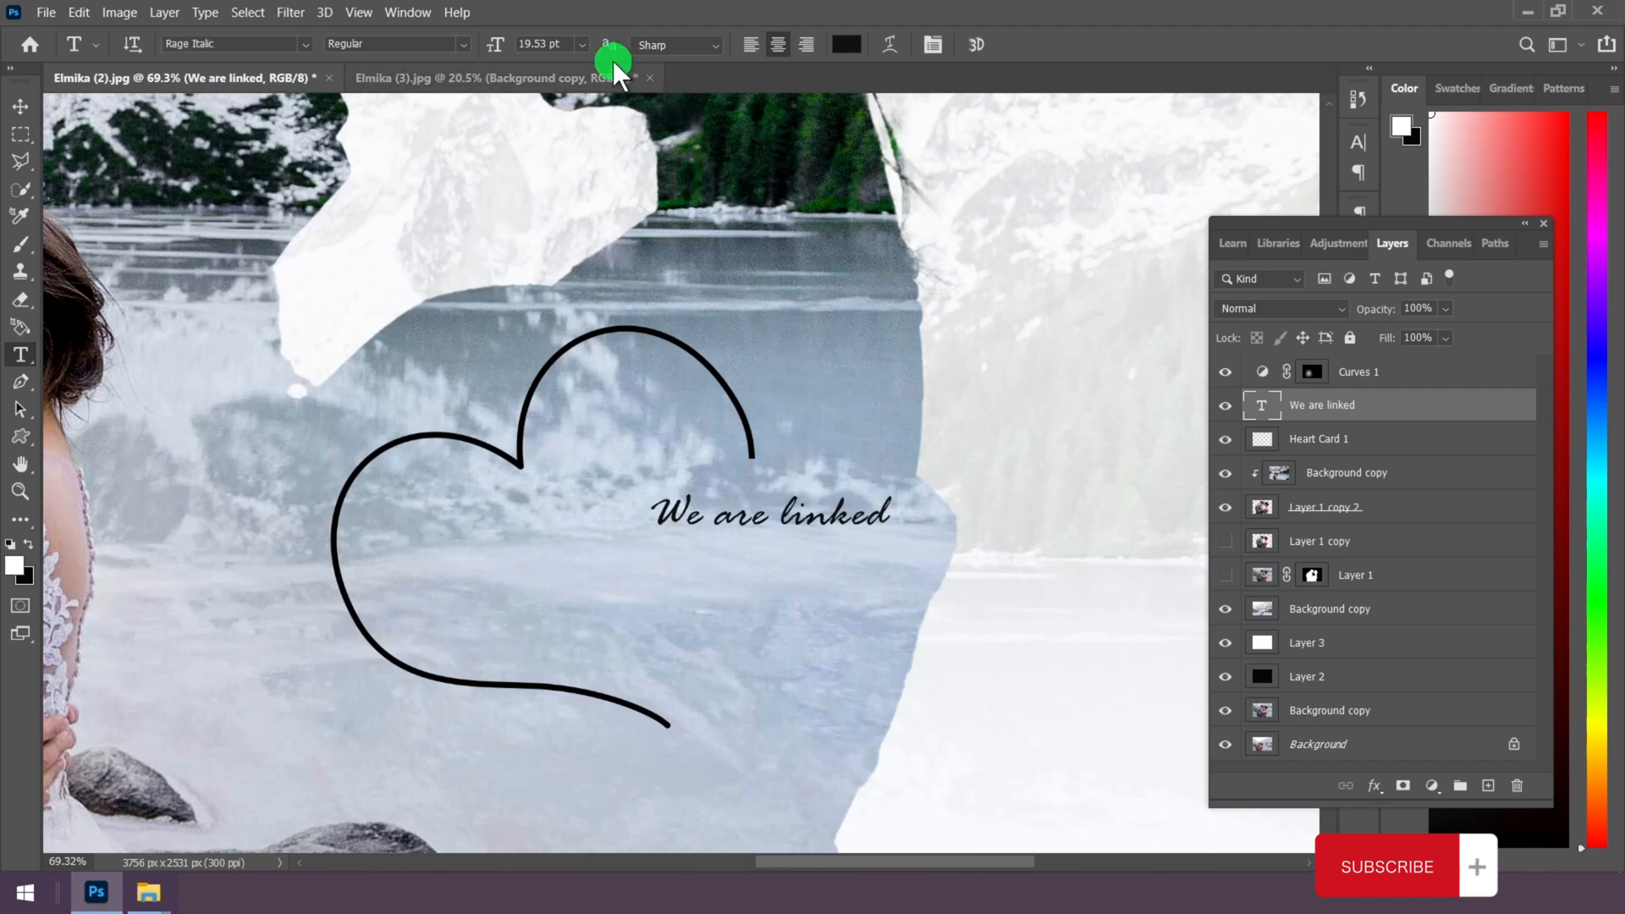
{"action": "left_click", "coordinate": [583, 44]}
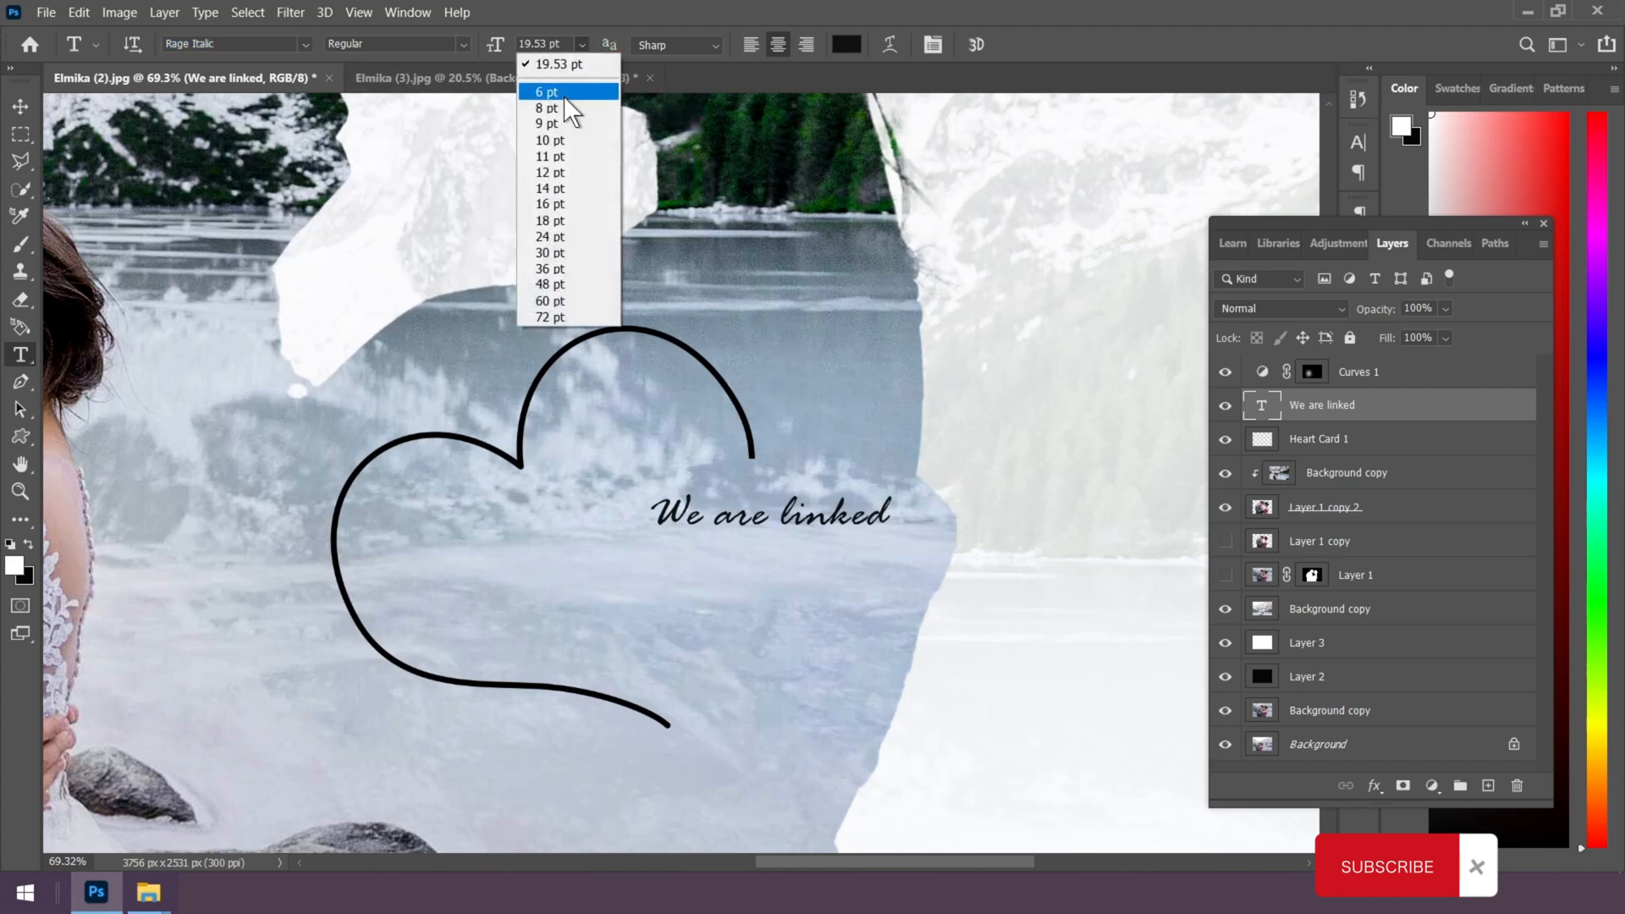
{"action": "left_click", "coordinate": [551, 254]}
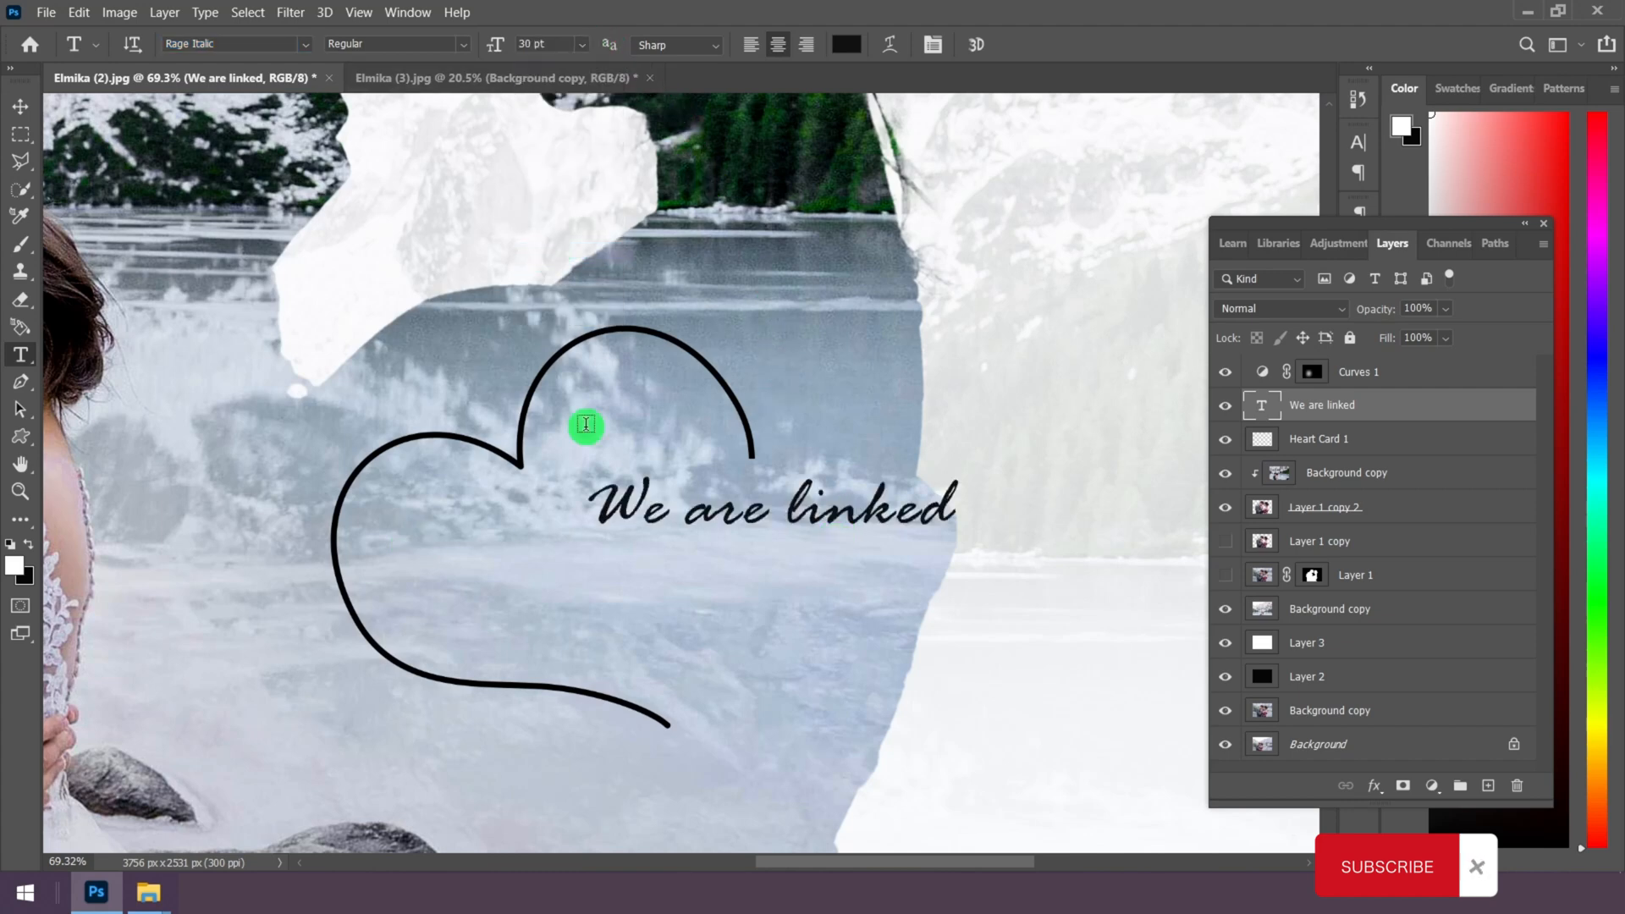
Step: Move the "We are linked" text up so it sits just beneath the open end of the heart's right arc
{"action": "left_click", "coordinate": [22, 114]}
{"action": "scroll", "coordinate": [839, 525], "scroll_direction": "up", "scroll_amount": 2}
{"action": "left_click_drag", "start_coordinate": [838, 526], "coordinate": [816, 470]}
{"action": "scroll", "coordinate": [734, 469], "scroll_direction": "down", "scroll_amount": 1}
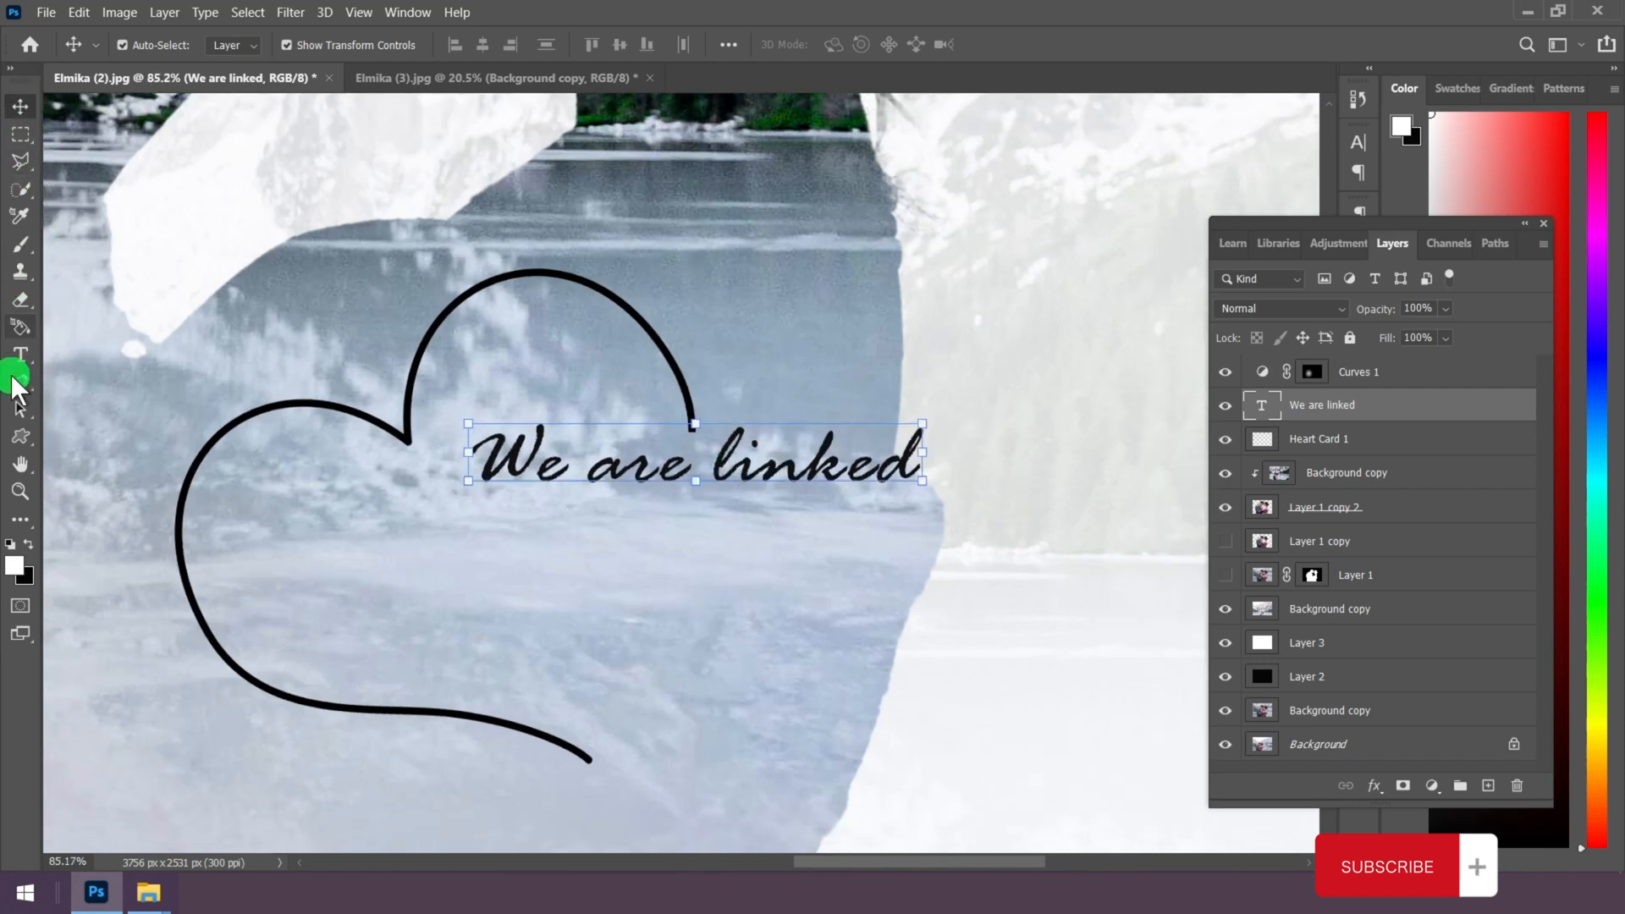
Step: Add a separate text line reading "by blood" inside the heart, below "We are linked"
{"action": "left_click_drag", "start_coordinate": [16, 361], "coordinate": [68, 353]}
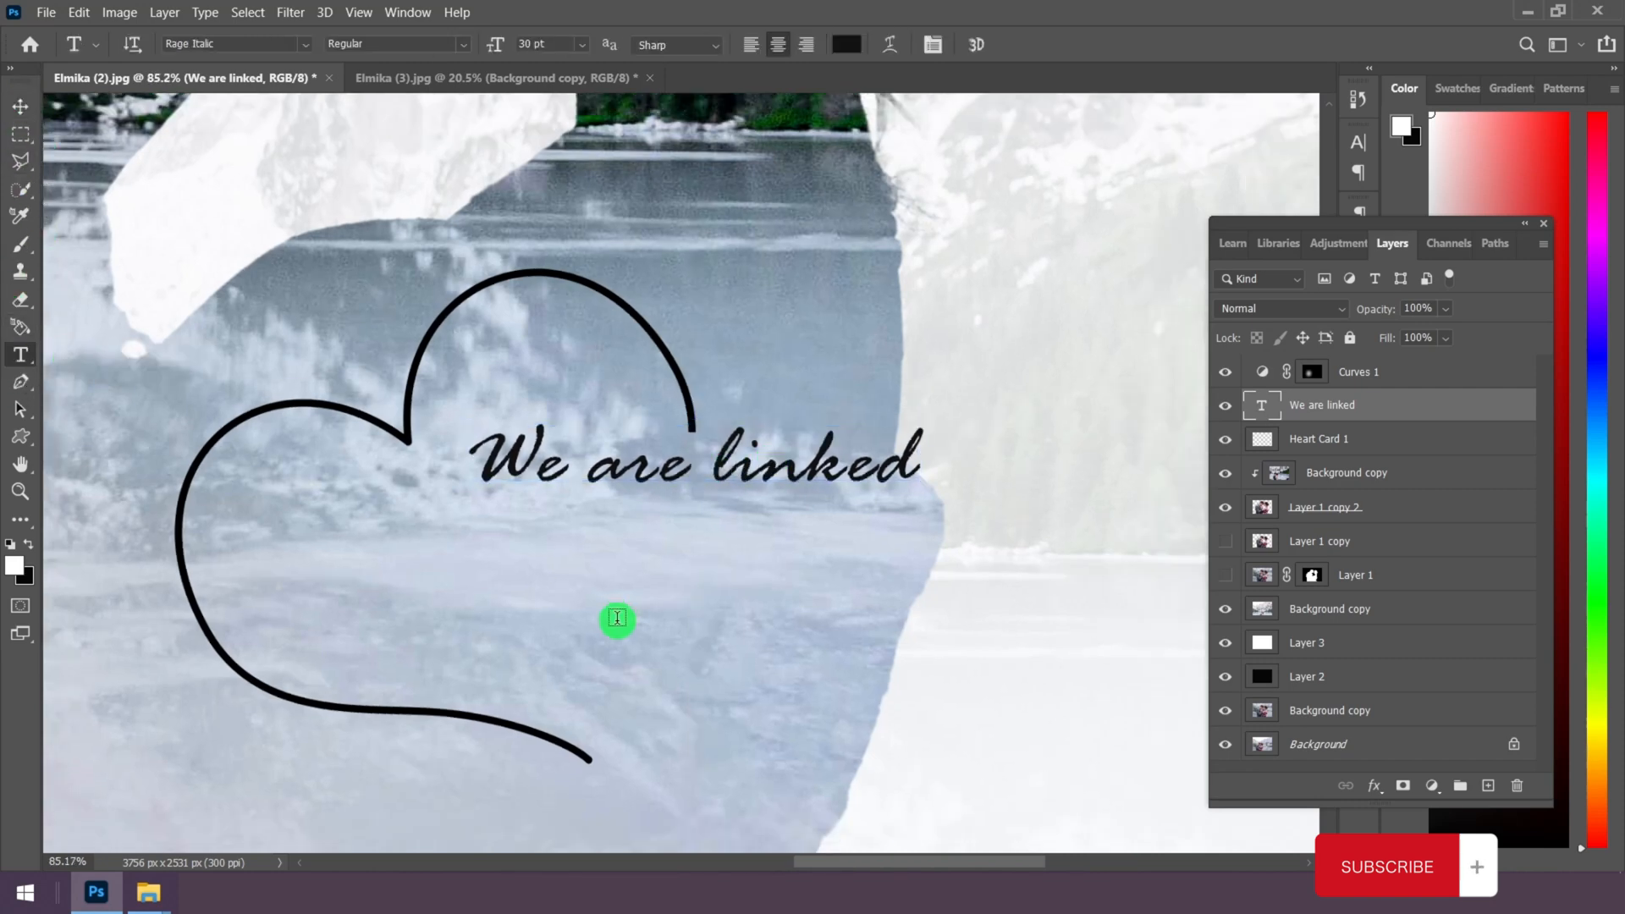
{"action": "left_click", "coordinate": [625, 634]}
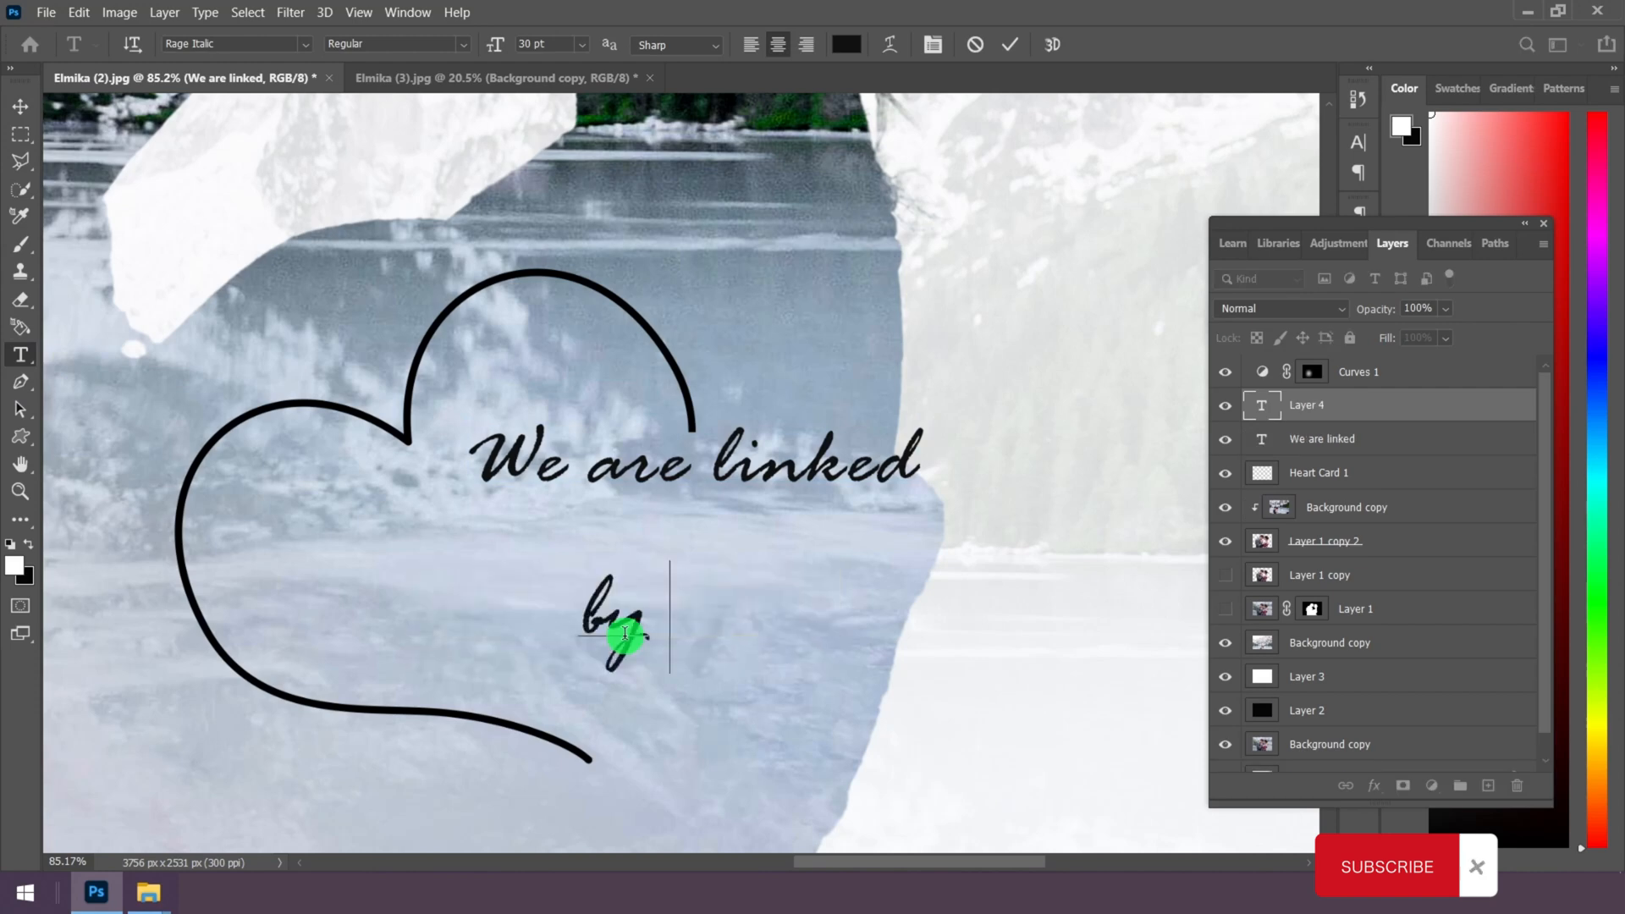
{"action": "type", "text": "by blo"}
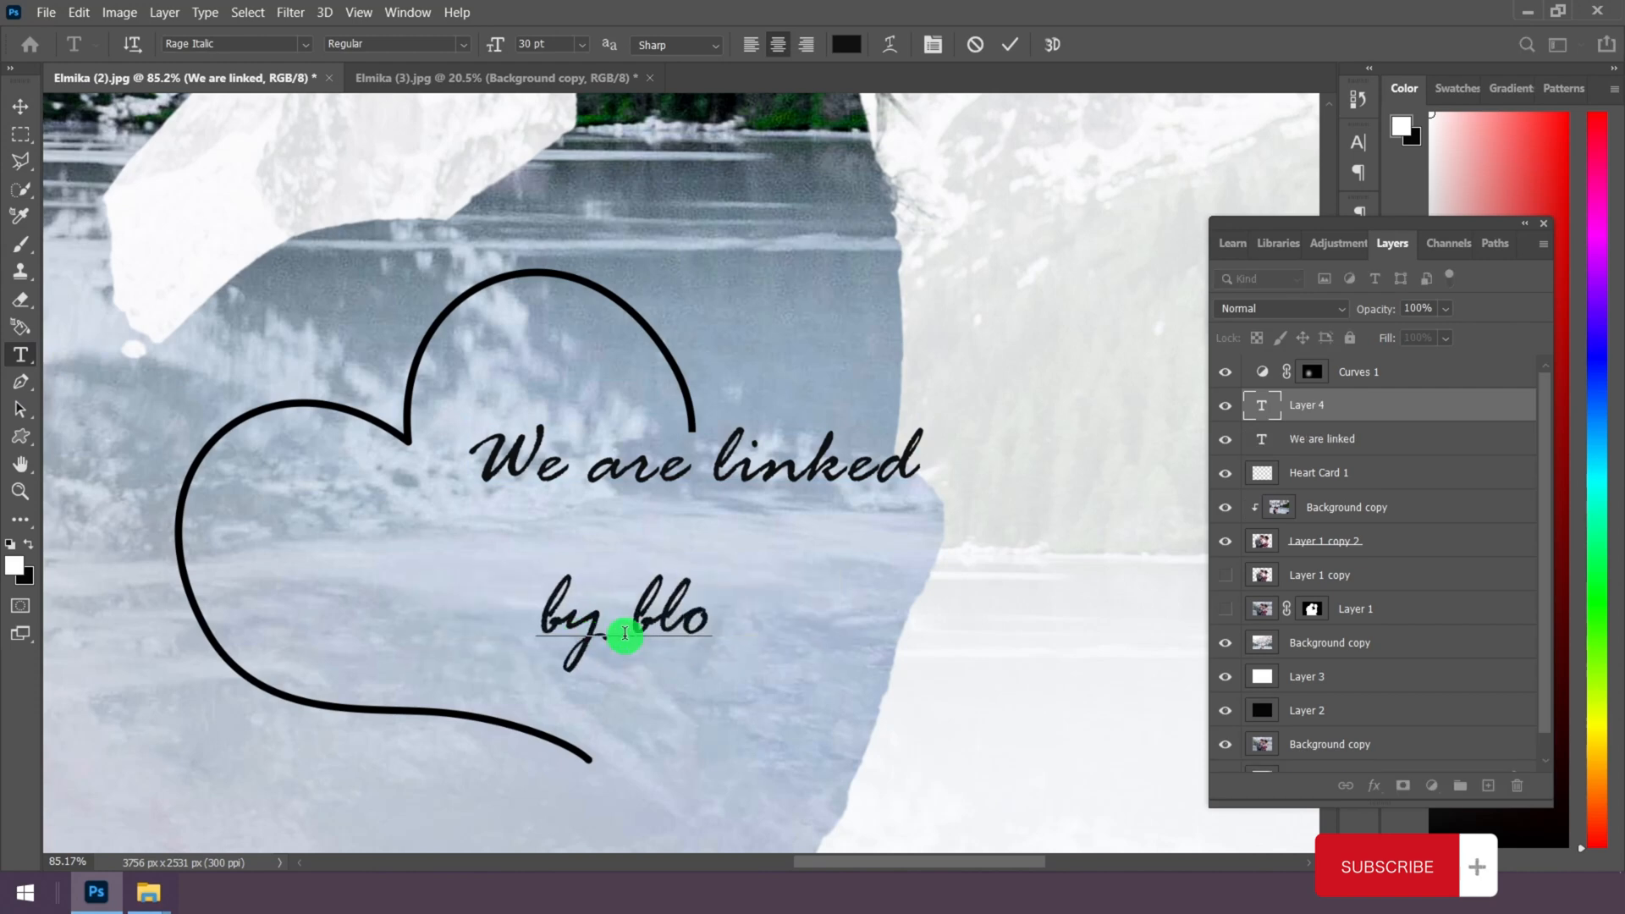
{"action": "type", "text": "od"}
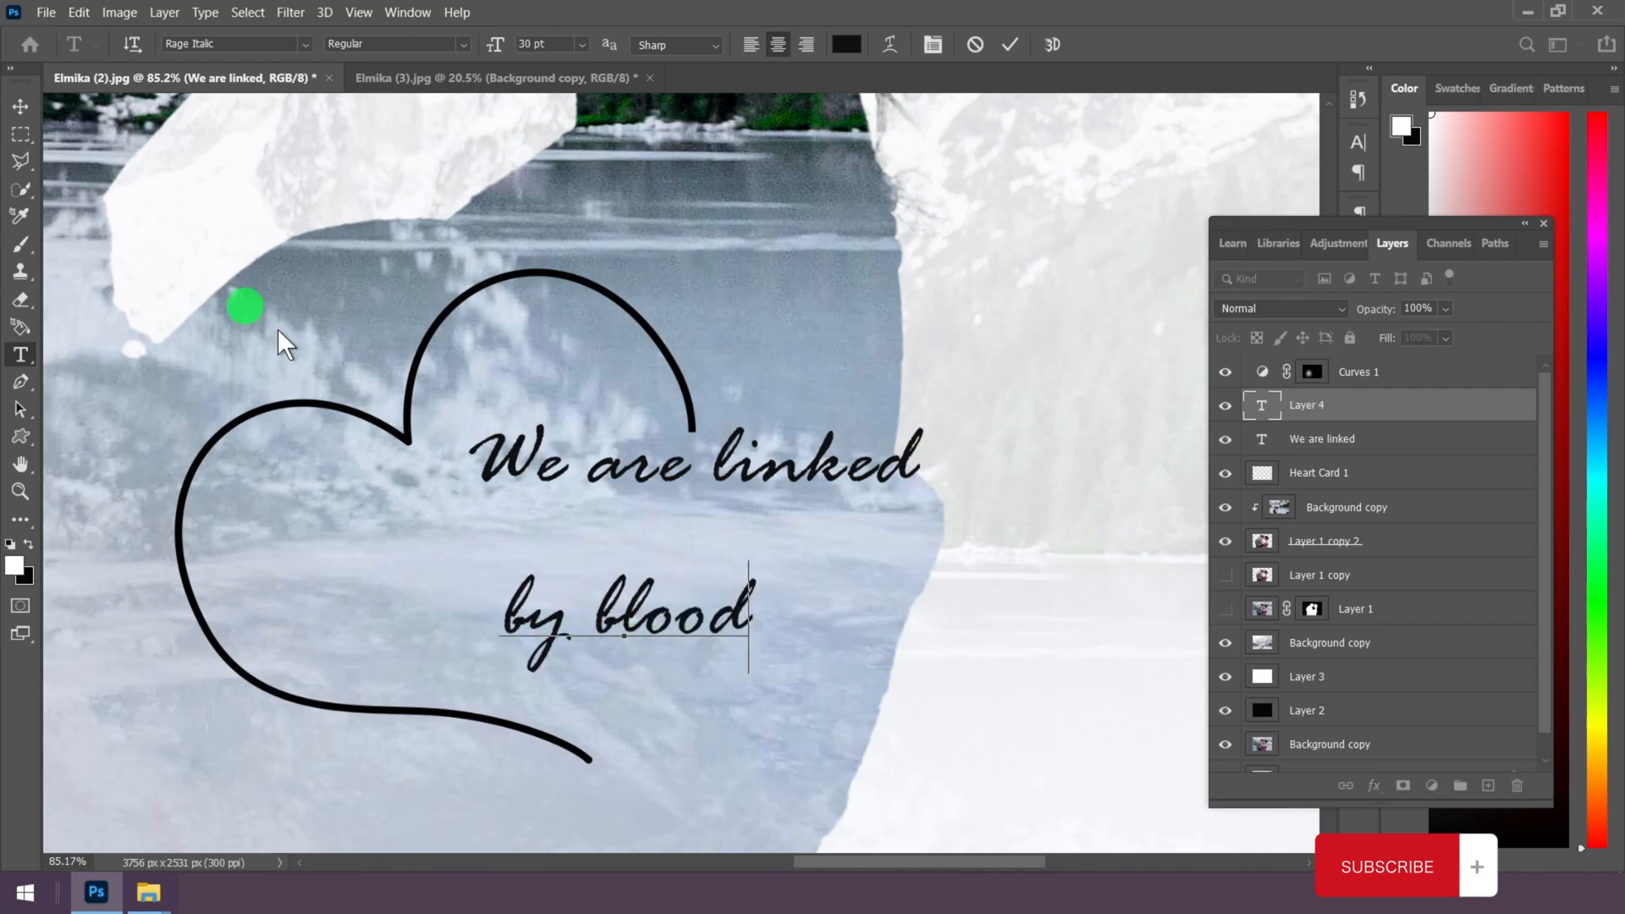
{"action": "left_click", "coordinate": [22, 96]}
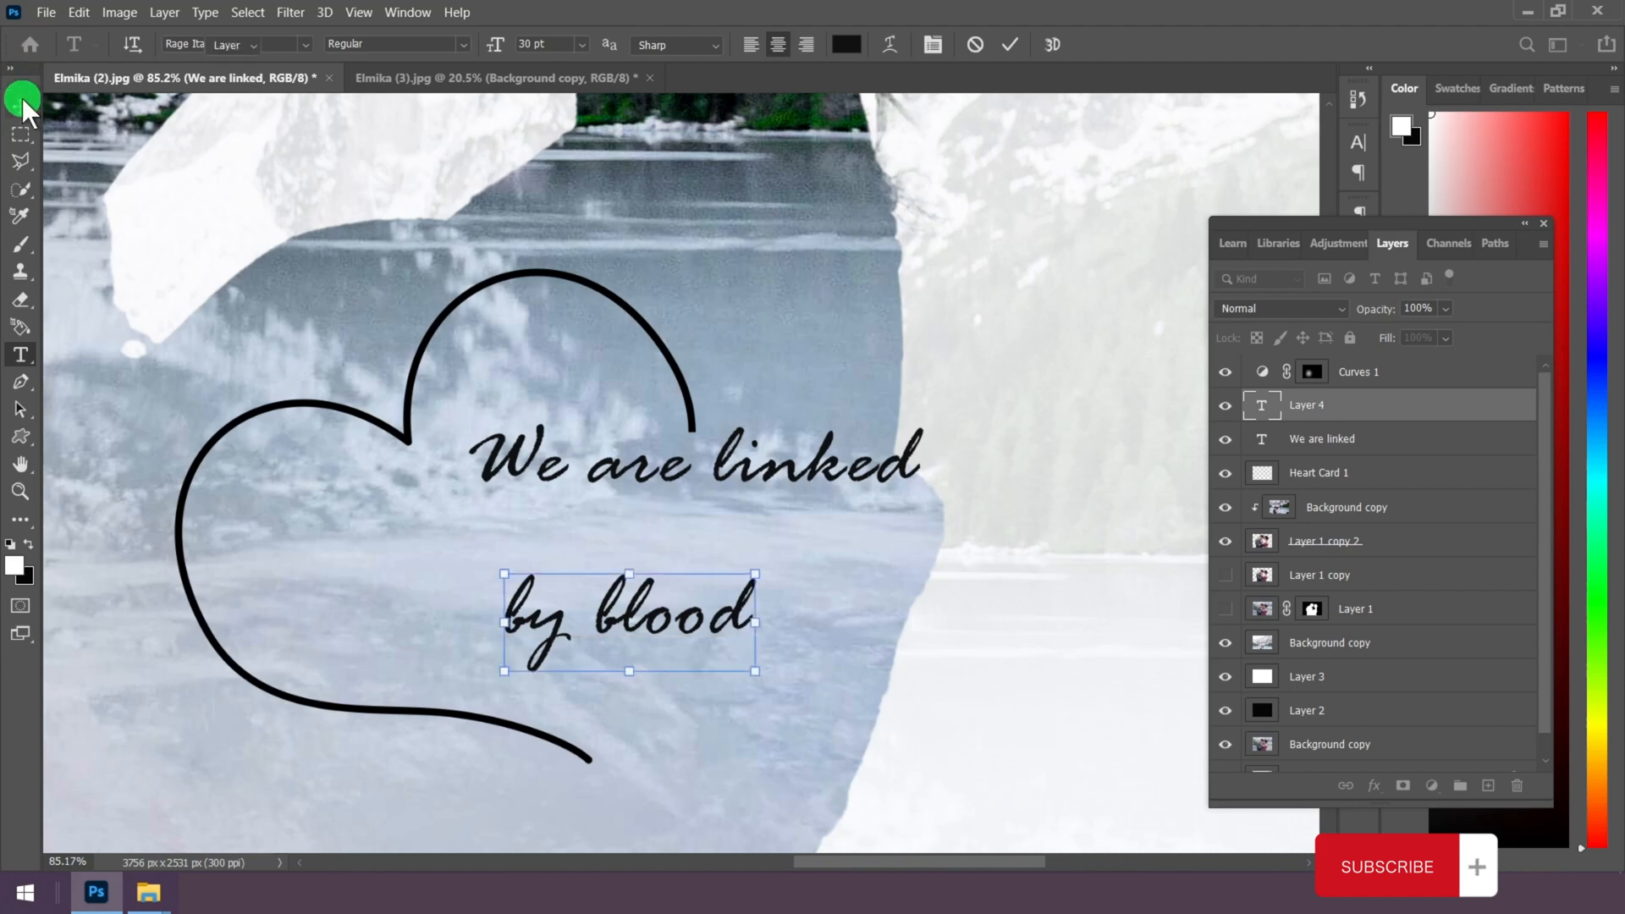
Step: Set the "by blood" text to Albertus Medium at 14 pt
{"action": "left_click", "coordinate": [22, 354]}
{"action": "left_click", "coordinate": [306, 47]}
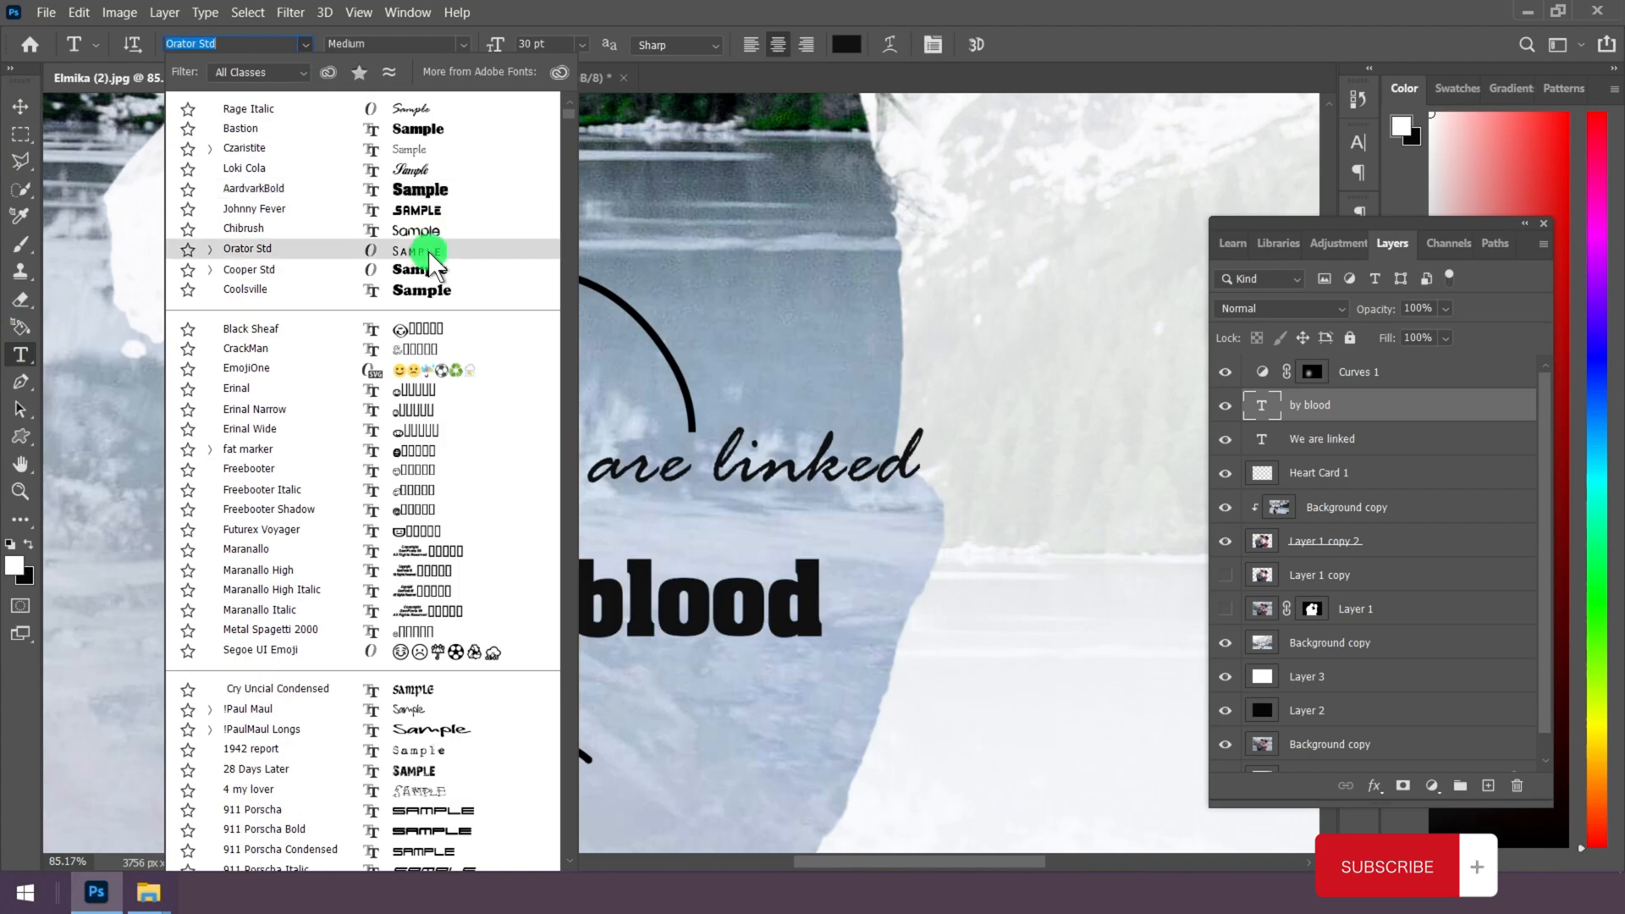
{"action": "scroll", "coordinate": [428, 250], "scroll_direction": "down", "scroll_amount": 15}
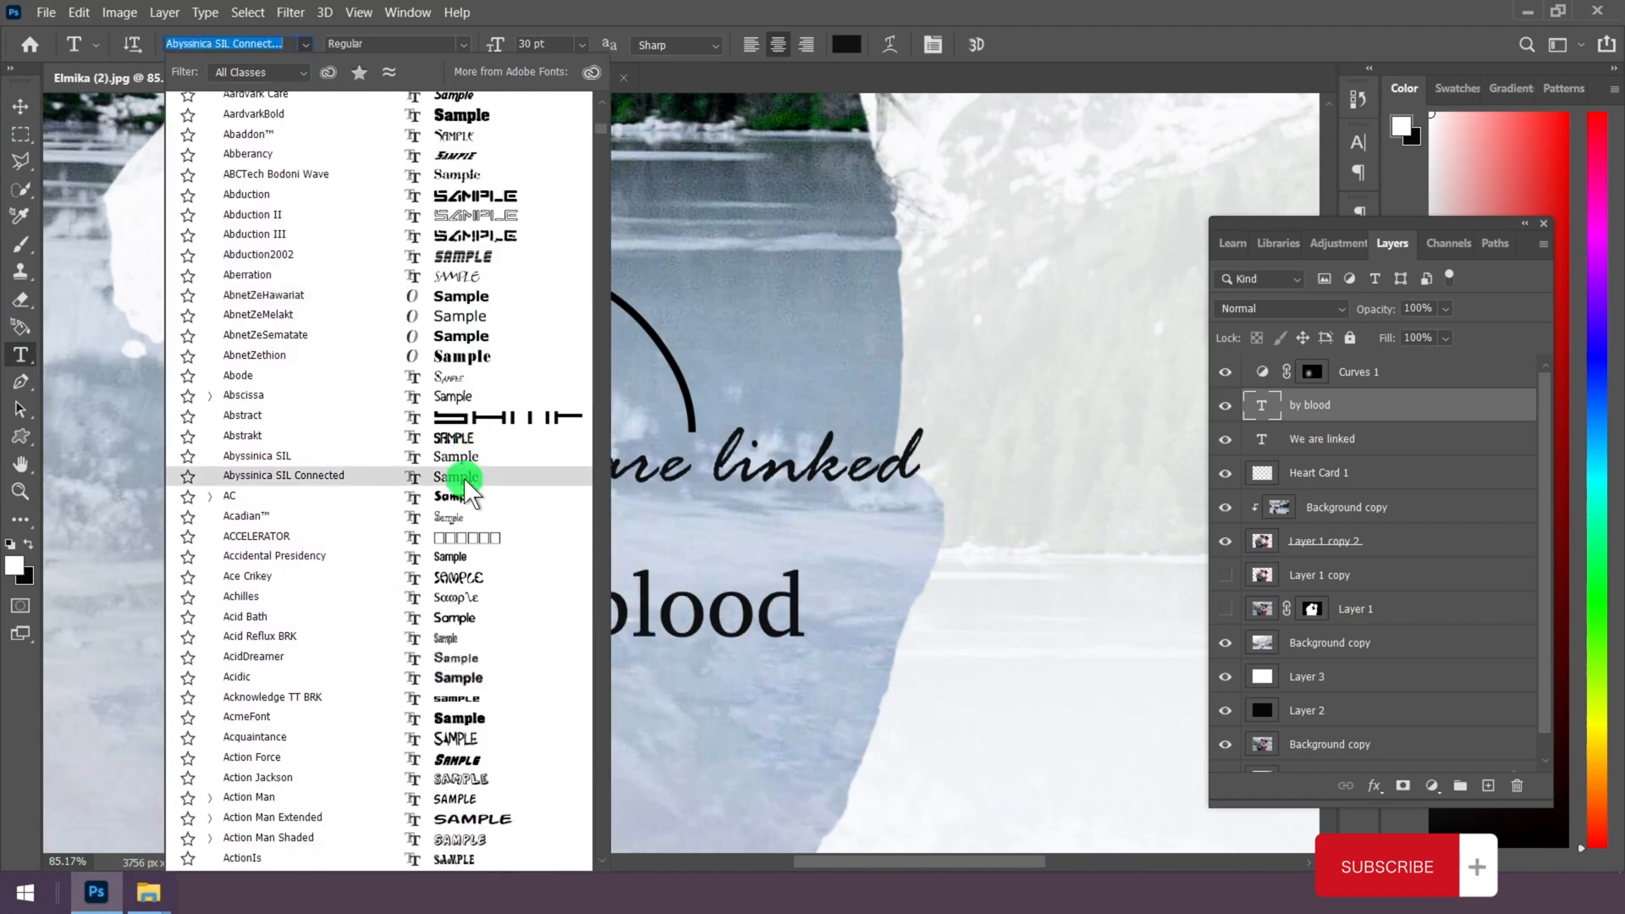
{"action": "scroll", "coordinate": [464, 477], "scroll_direction": "down", "scroll_amount": 8}
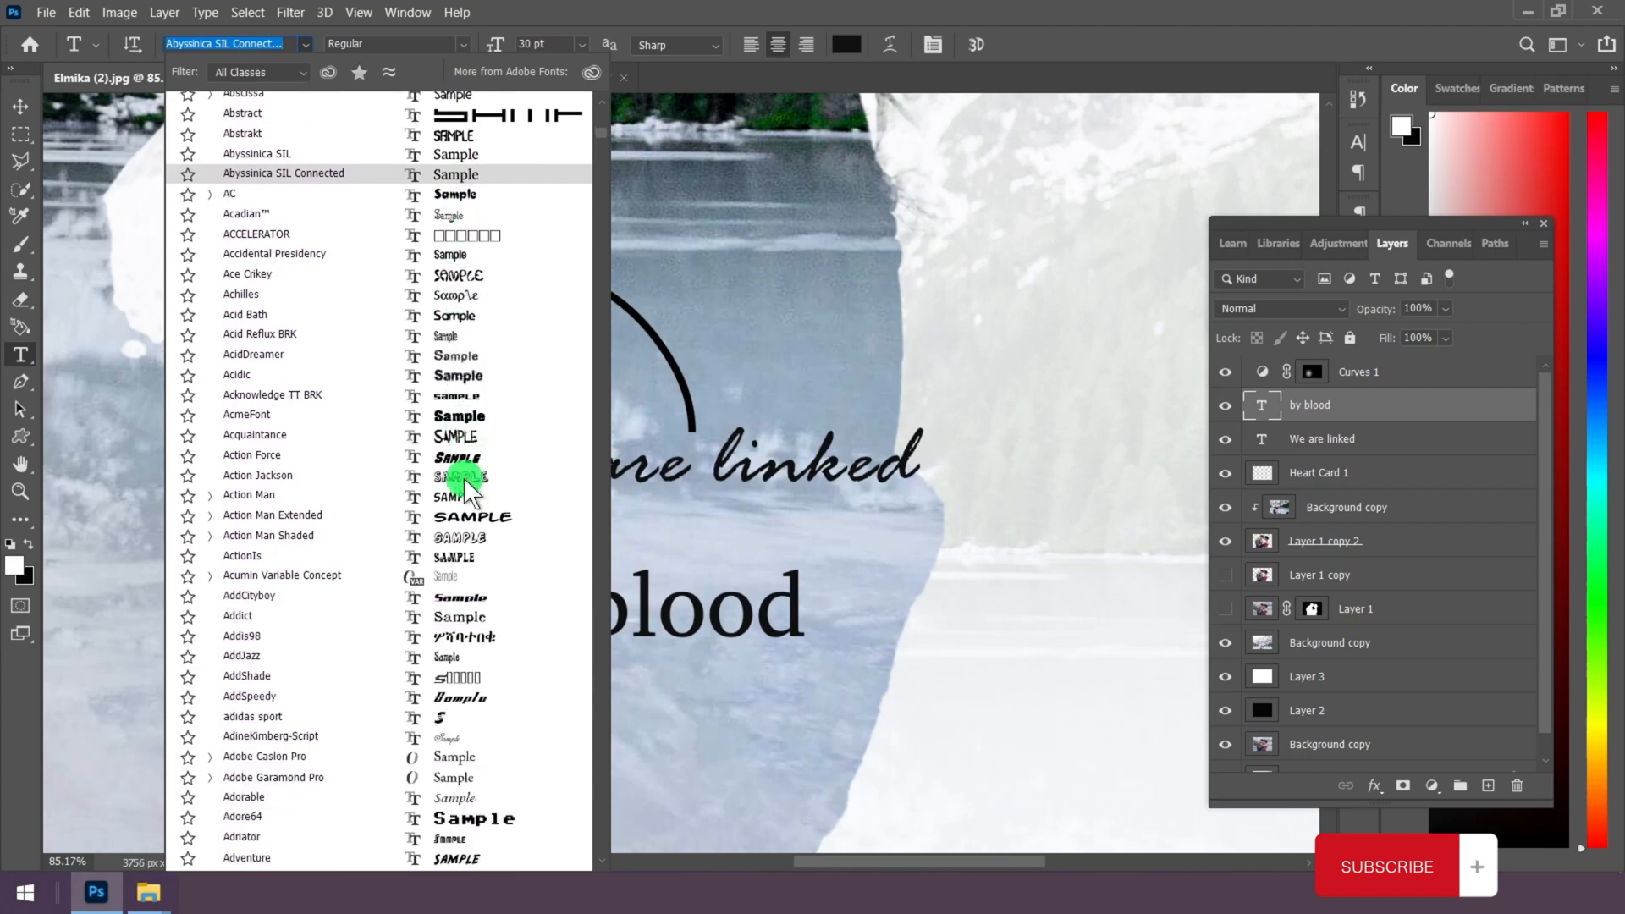
{"action": "scroll", "coordinate": [464, 478], "scroll_direction": "down", "scroll_amount": 4}
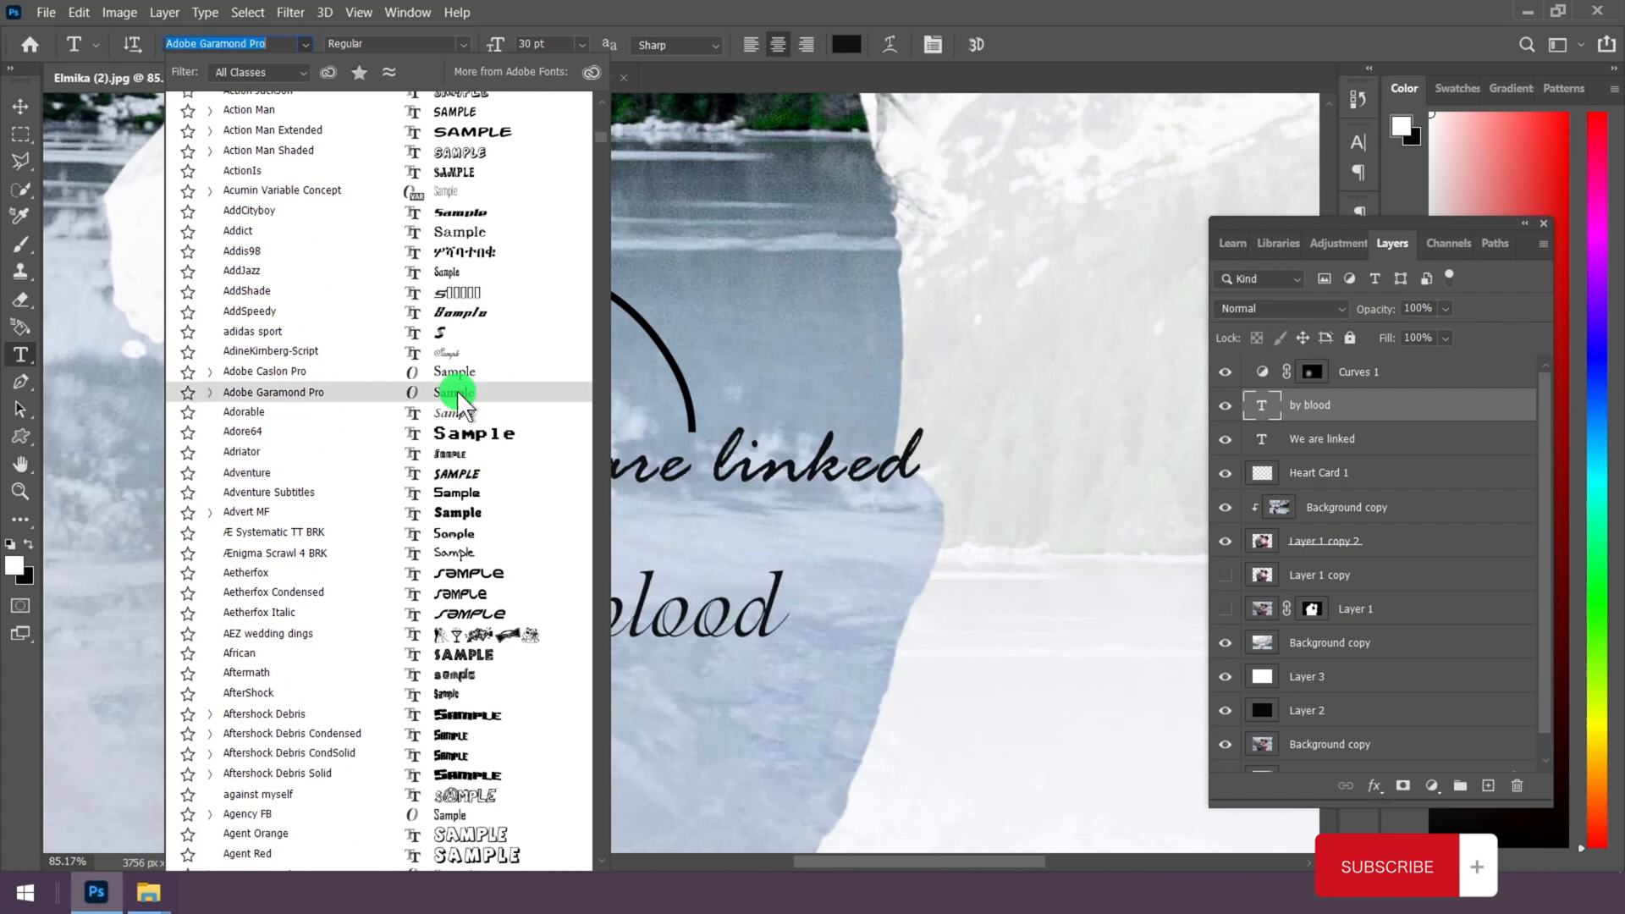
{"action": "scroll", "coordinate": [457, 389], "scroll_direction": "down", "scroll_amount": 15}
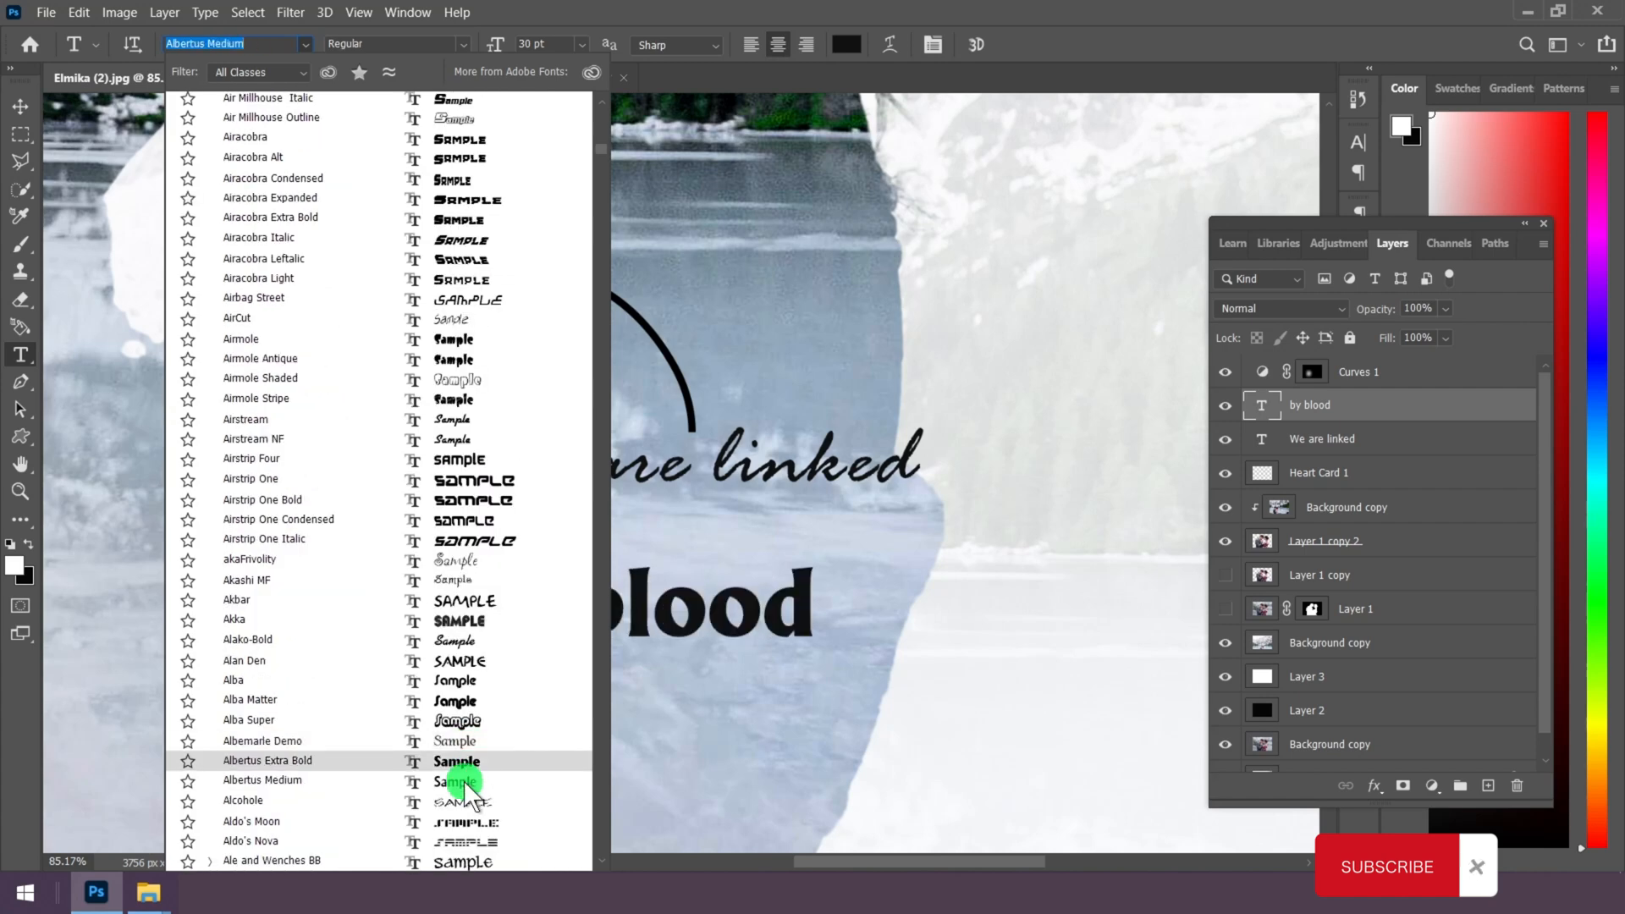
{"action": "left_click", "coordinate": [464, 781]}
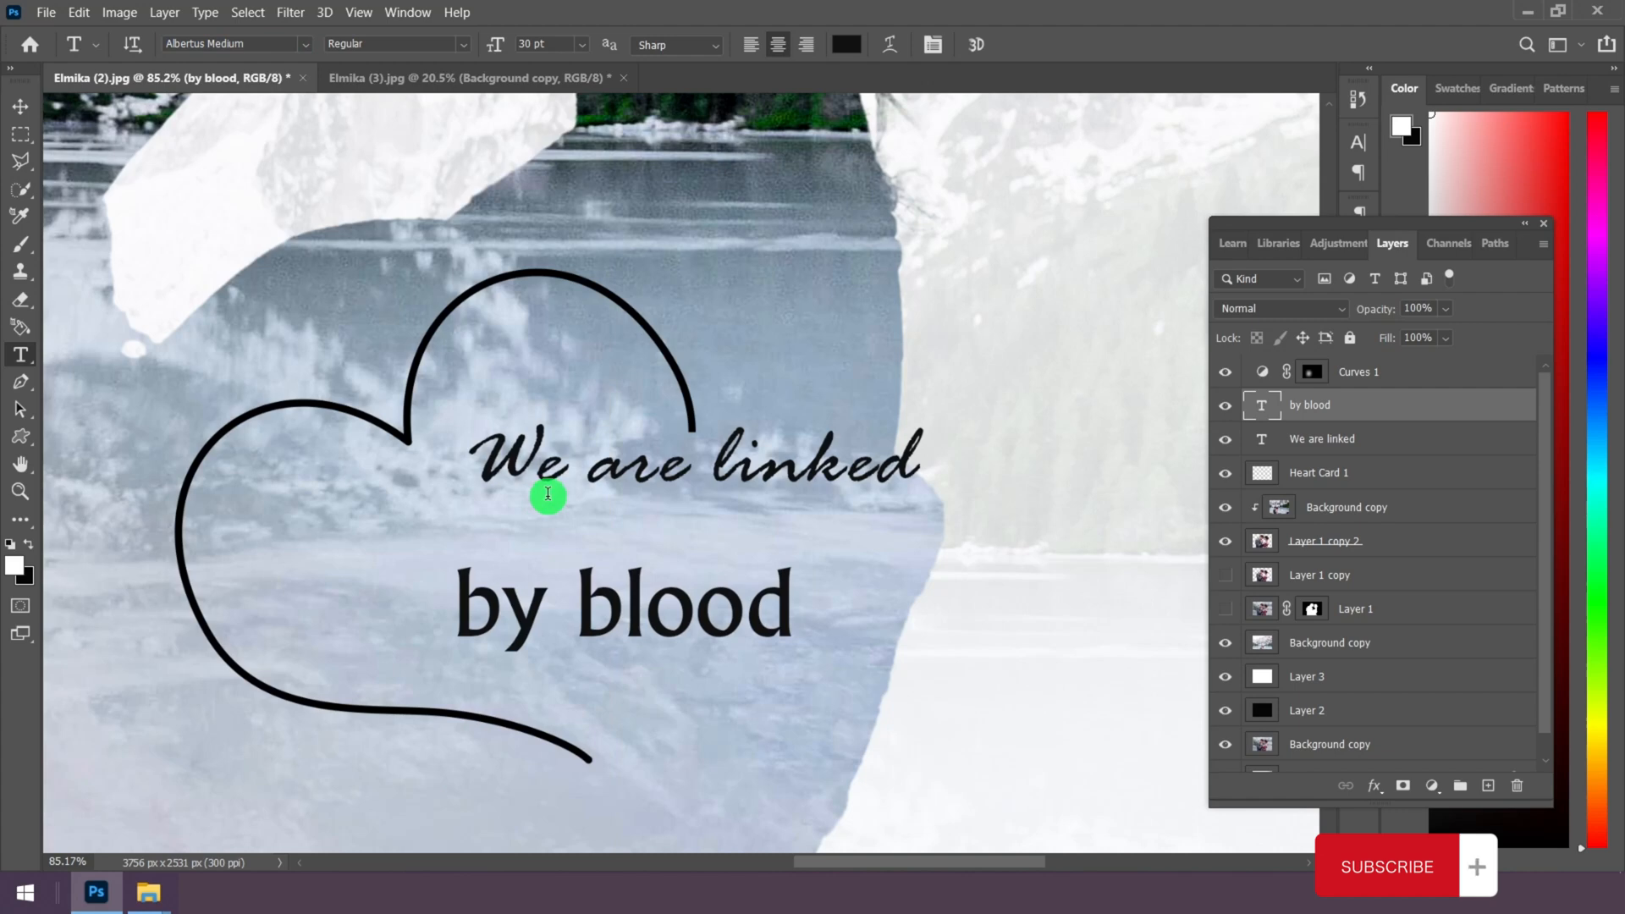
{"action": "left_click", "coordinate": [577, 46]}
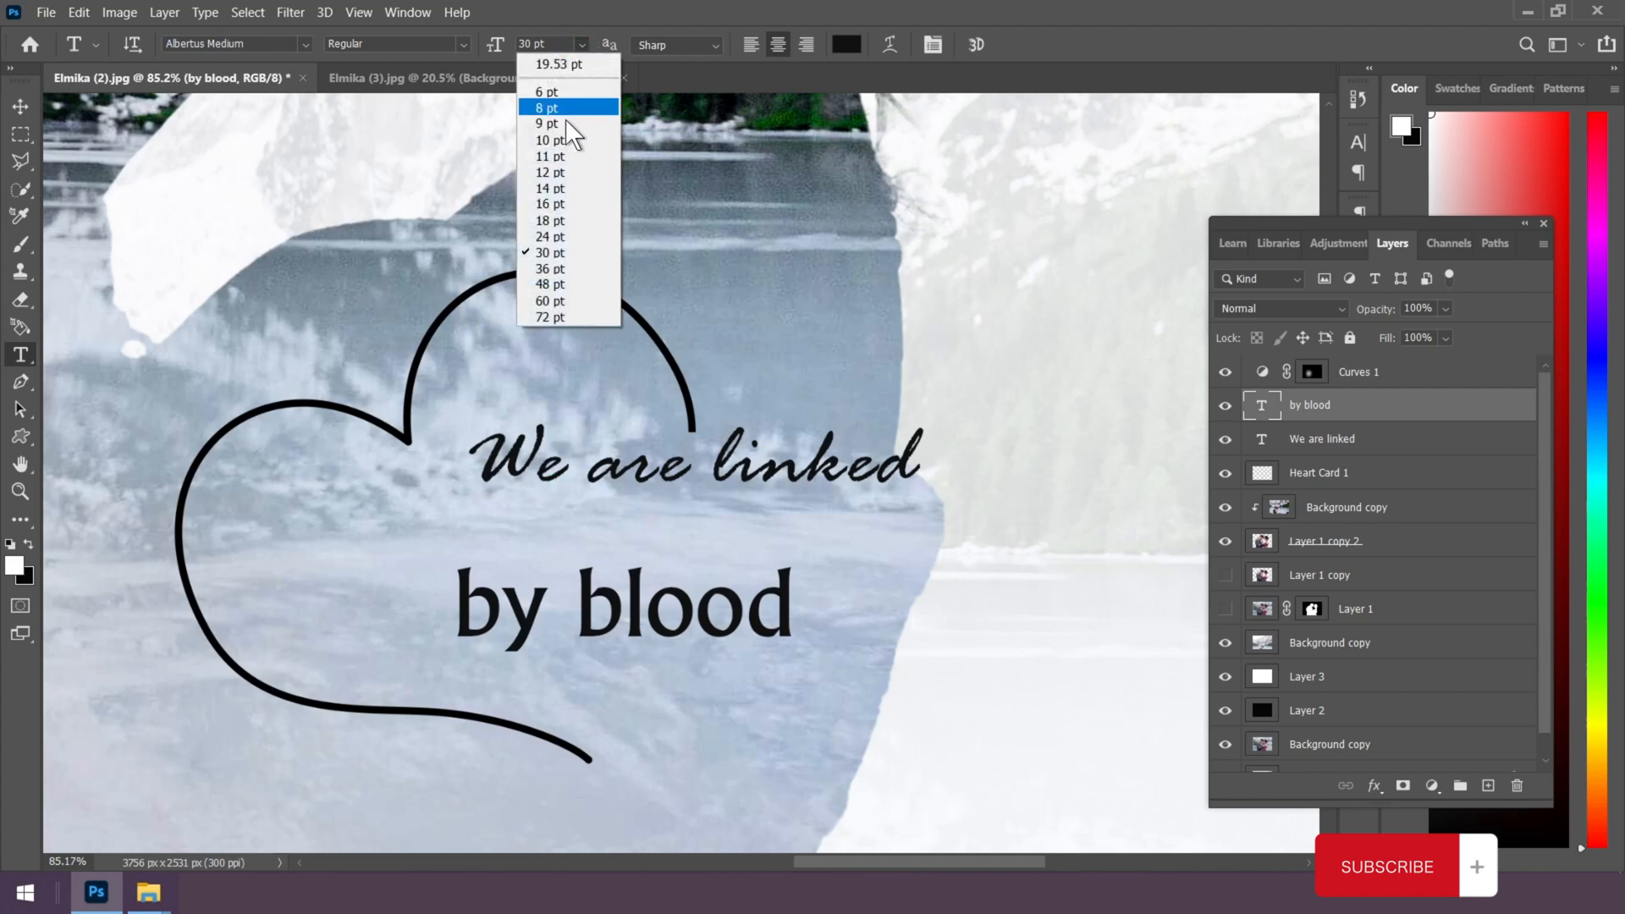
{"action": "left_click", "coordinate": [557, 186]}
Step: Move the "by blood" text directly beneath "We are linked", roughly centred under it
{"action": "left_click", "coordinate": [21, 106]}
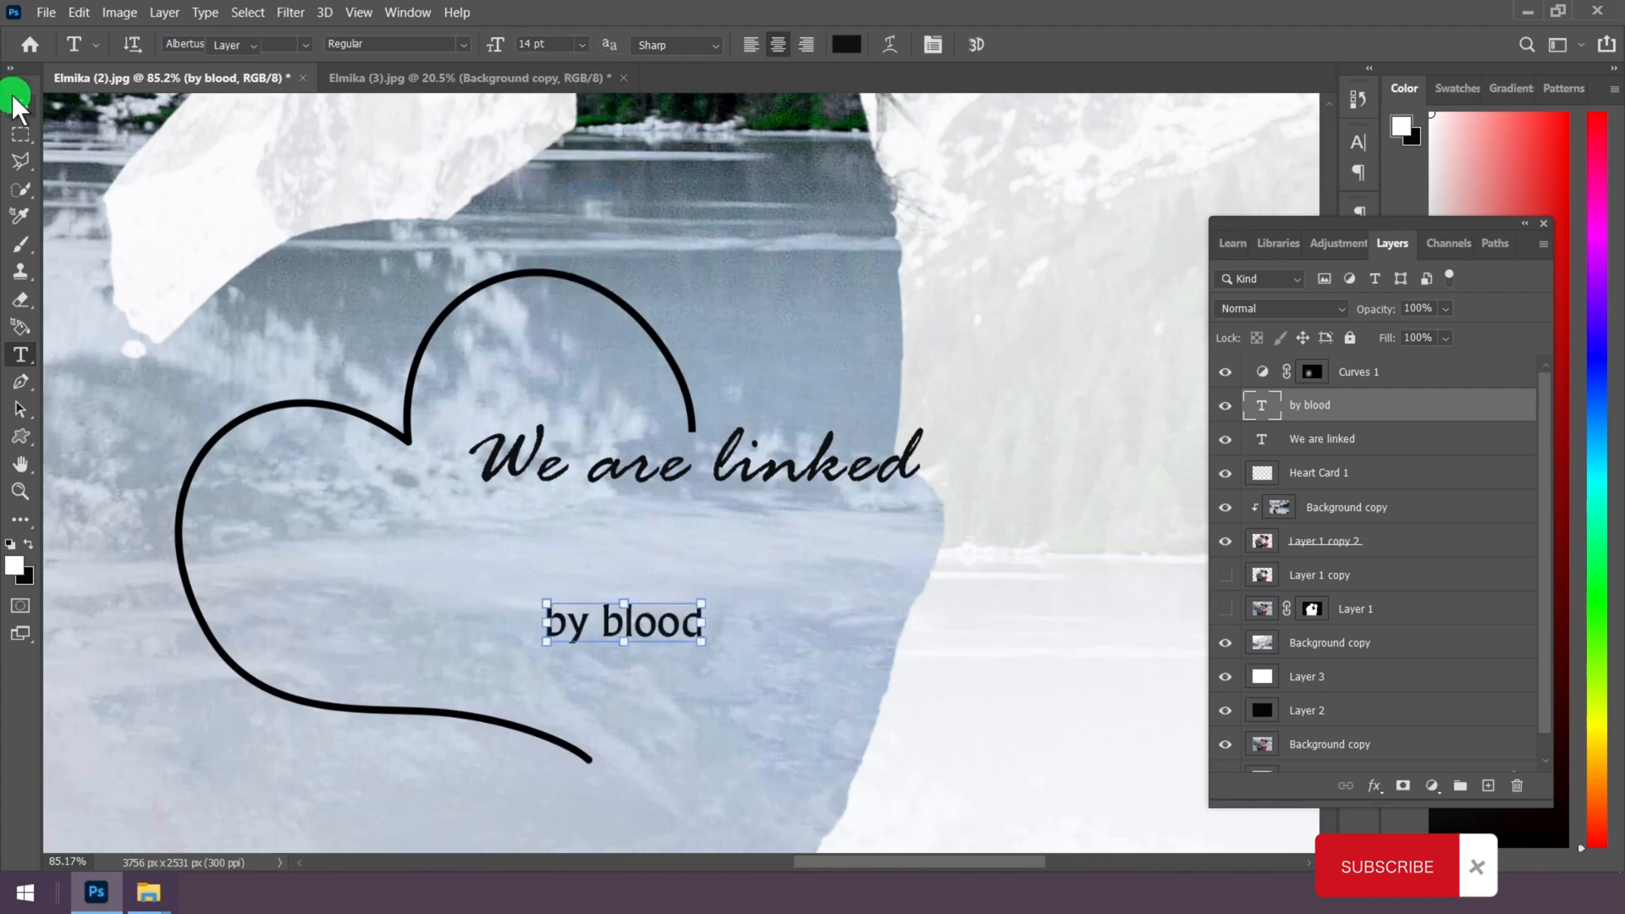
{"action": "left_click_drag", "start_coordinate": [643, 635], "coordinate": [709, 525]}
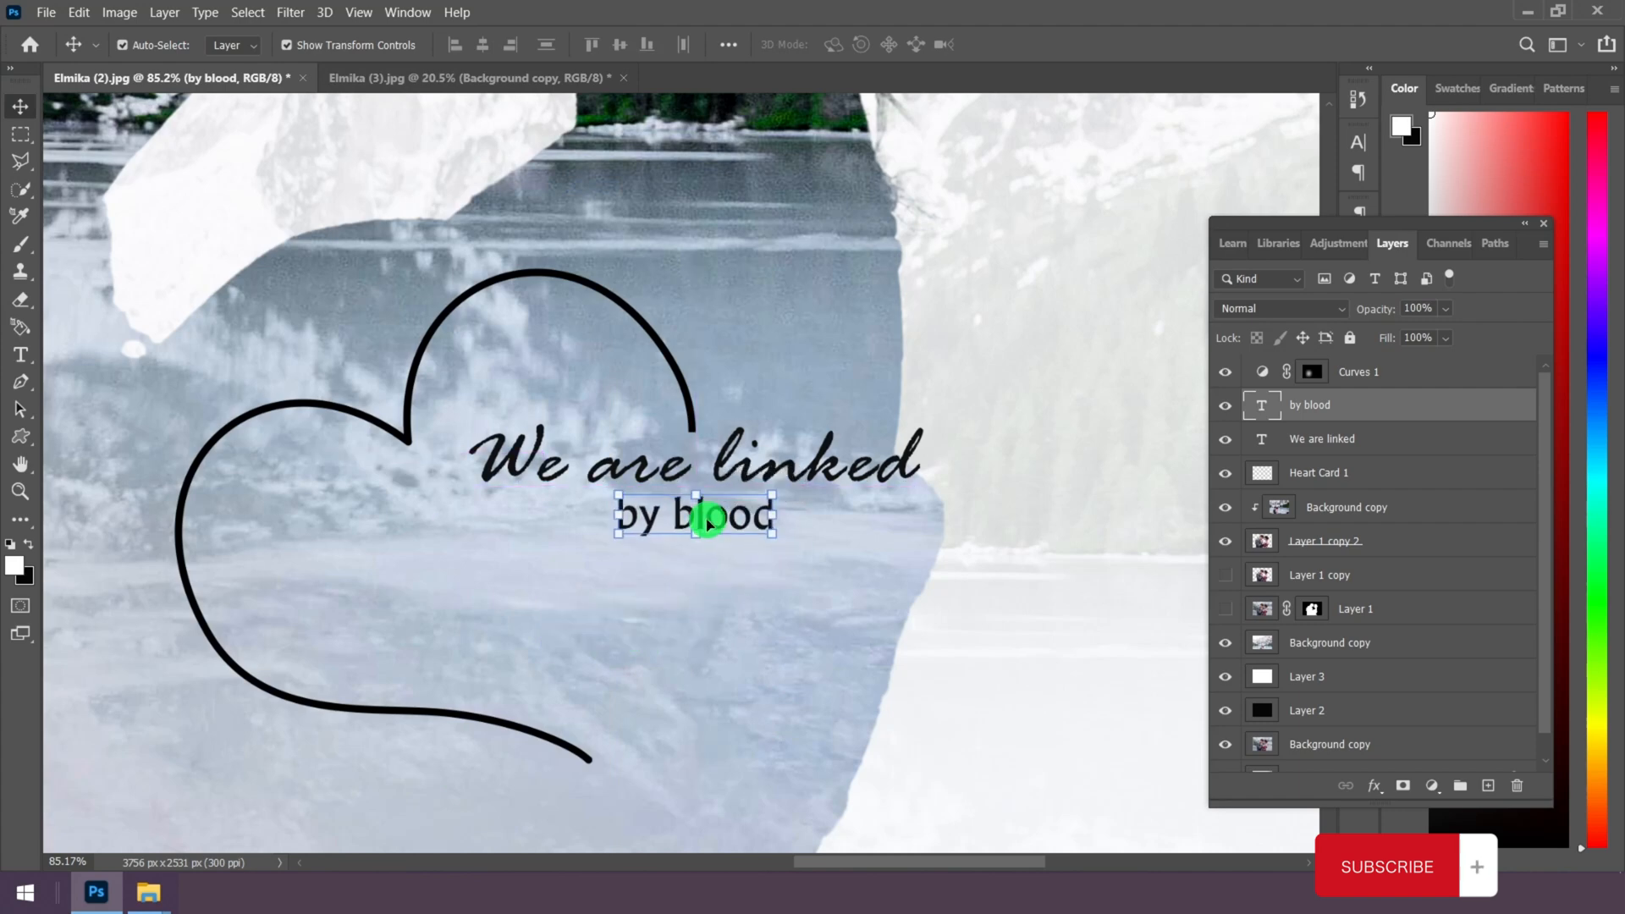
{"action": "key", "text": "Up"}
{"action": "key", "text": "Up"}
{"action": "key", "text": "Up"}
{"action": "key", "text": "Up"}
{"action": "key", "text": "Up"}
{"action": "key", "text": "Left"}
{"action": "key", "text": "Left"}
{"action": "key", "text": "Left"}
{"action": "key", "text": "Left"}
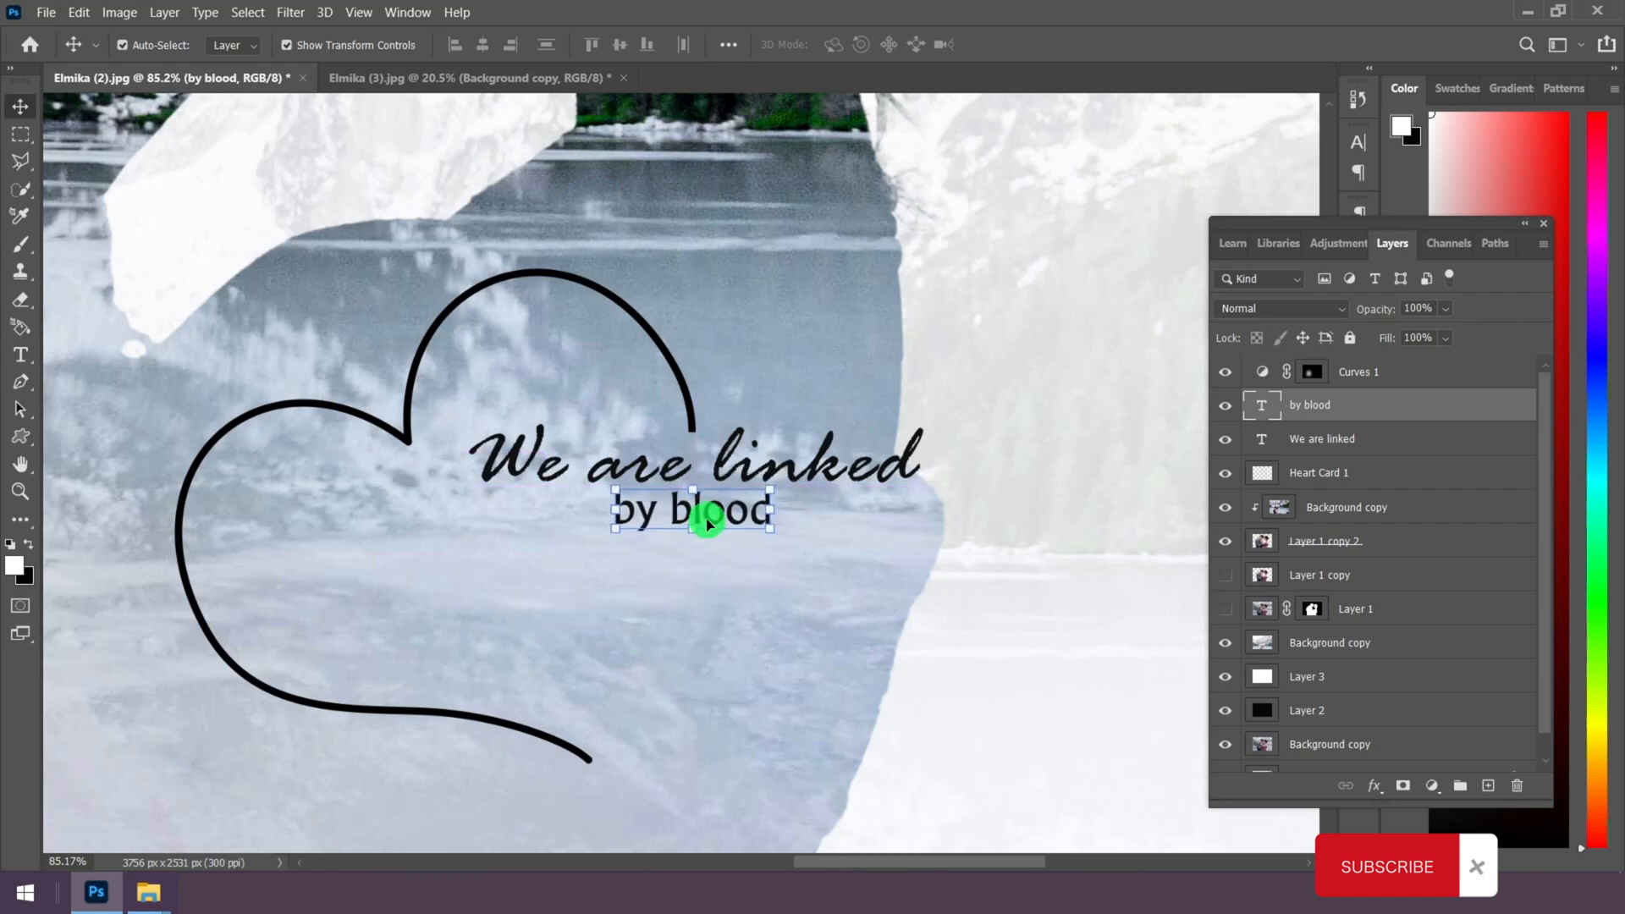
Step: Add a third text line reading "and blood is memory" in the lower part of the heart
{"action": "left_click", "coordinate": [24, 139]}
{"action": "scroll", "coordinate": [729, 626], "scroll_direction": "down", "scroll_amount": 1}
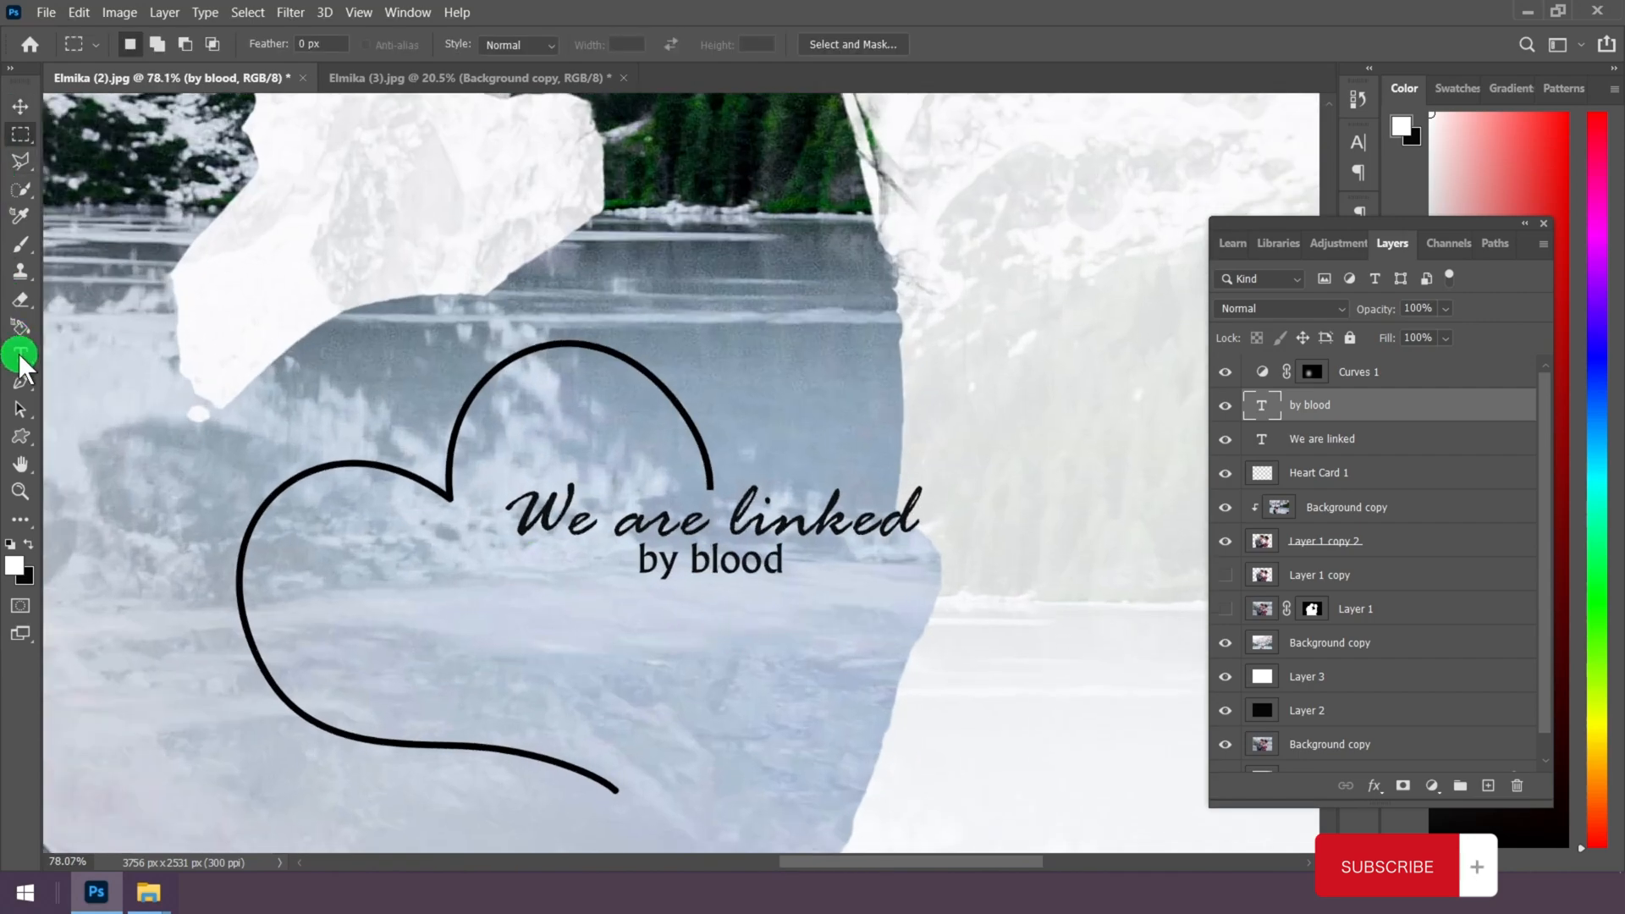
{"action": "left_click_drag", "start_coordinate": [18, 353], "coordinate": [104, 353]}
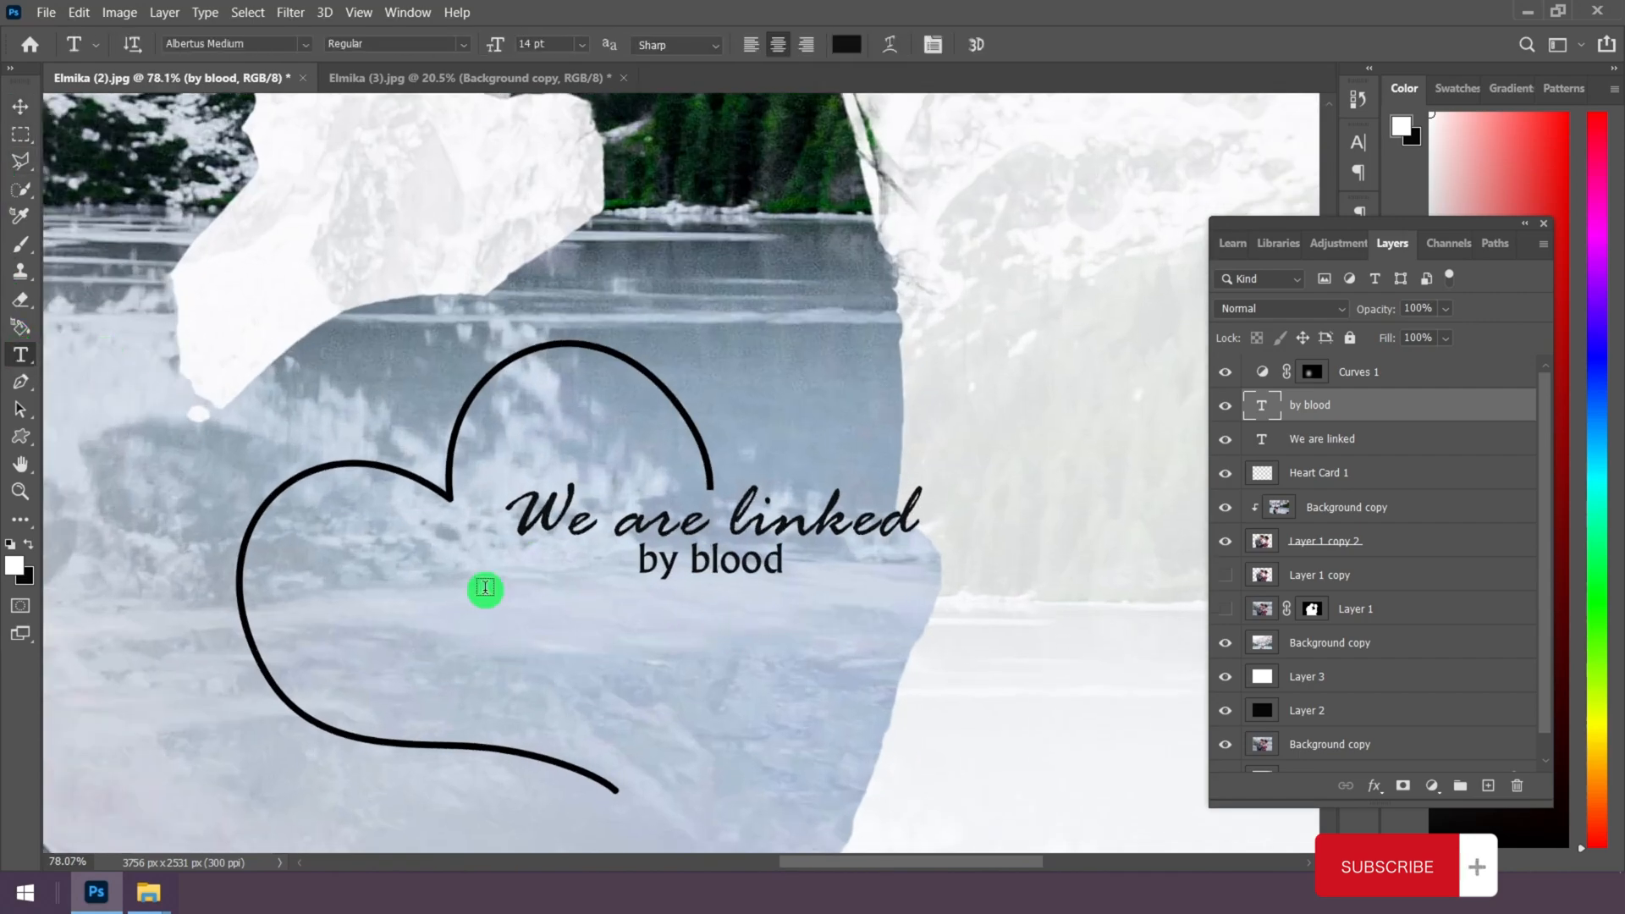
{"action": "left_click", "coordinate": [570, 656]}
{"action": "type", "text": "an"}
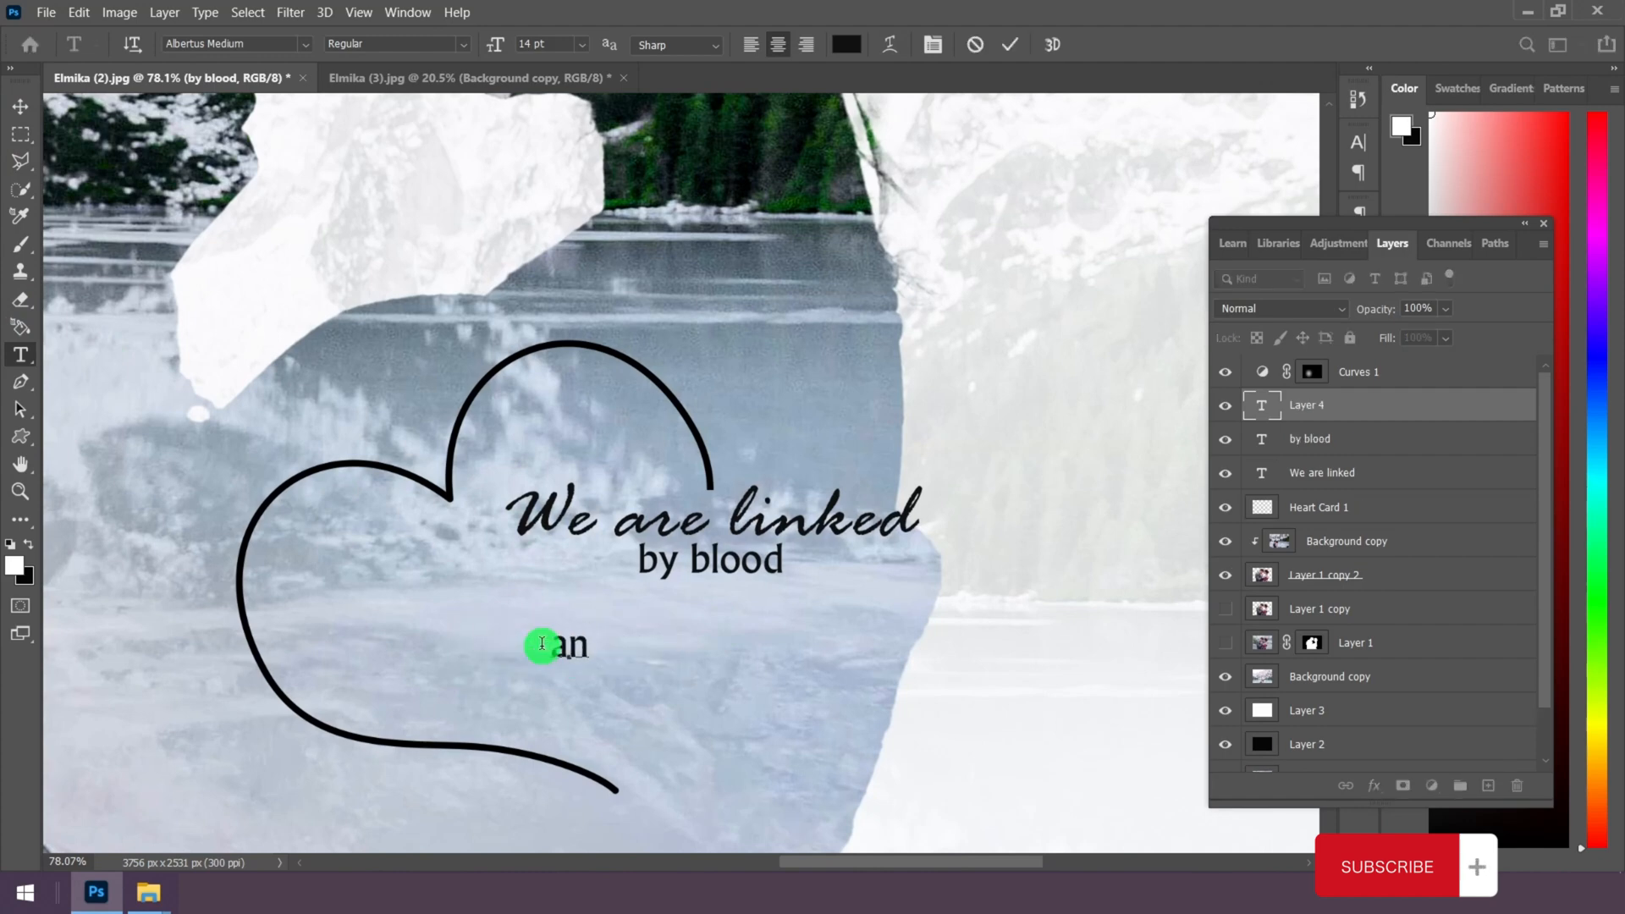
{"action": "type", "text": "d bloo"}
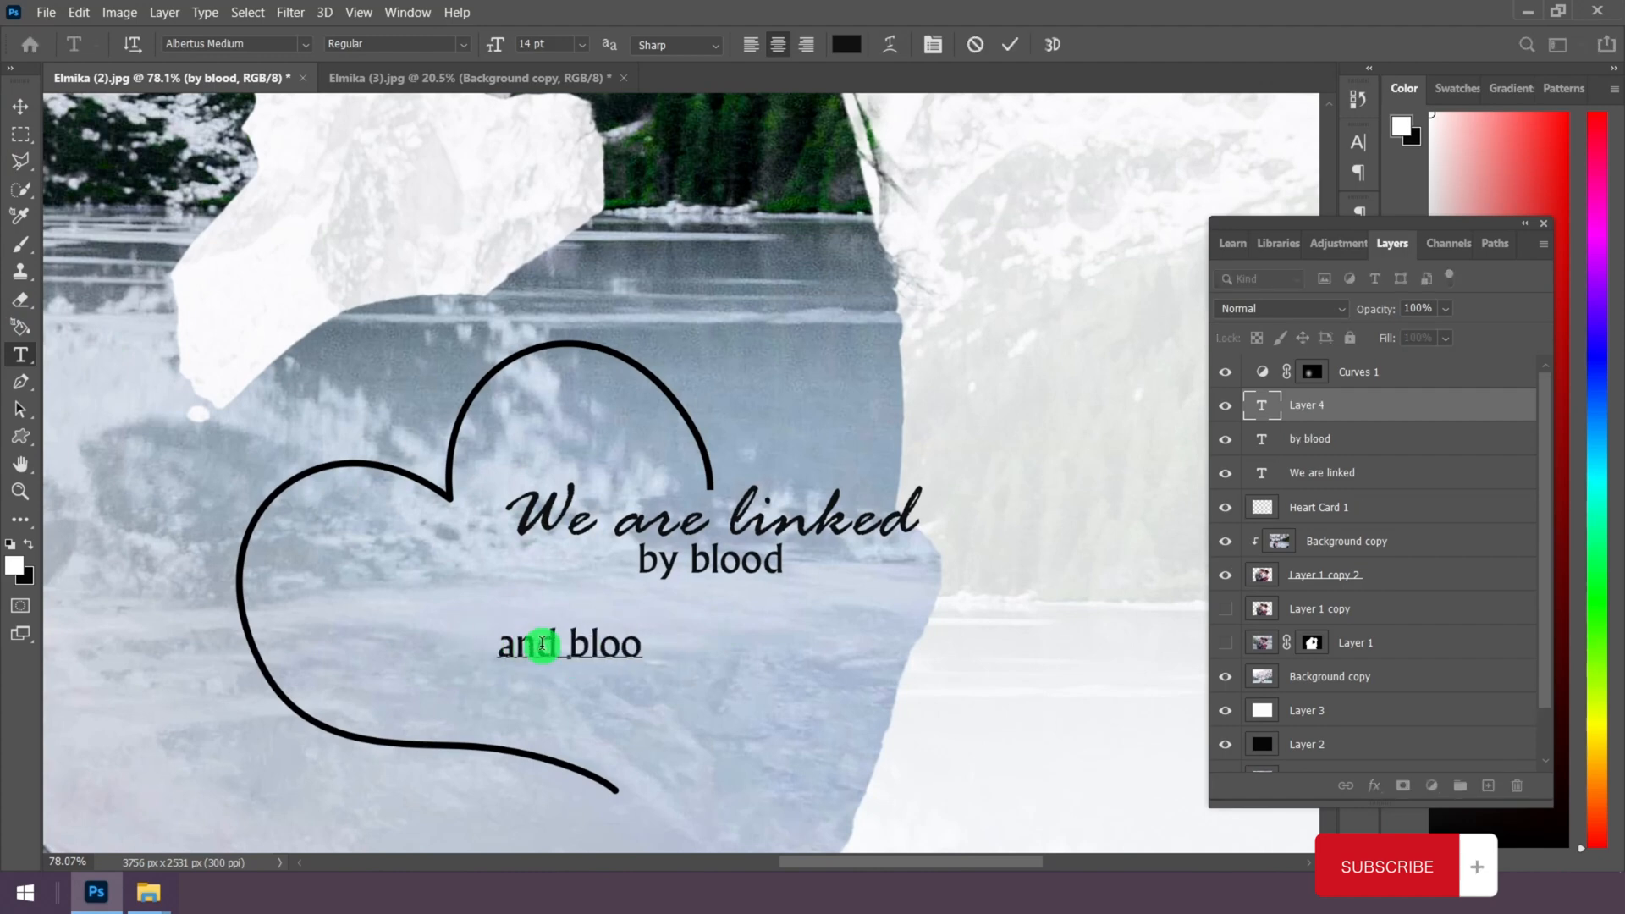
{"action": "type", "text": "d is m"}
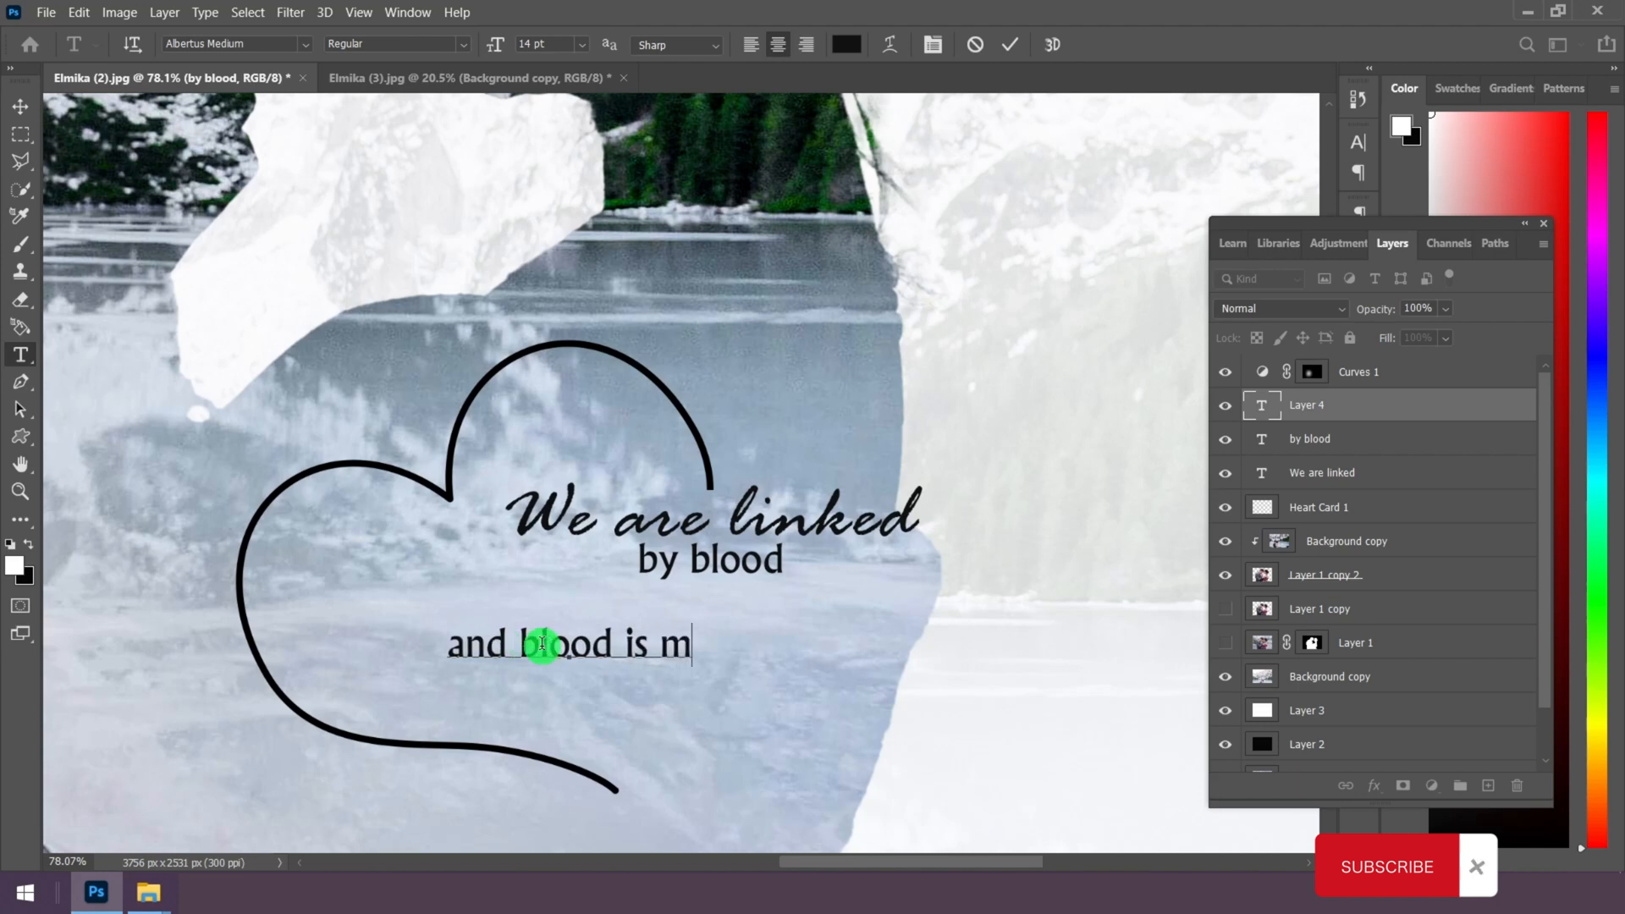
{"action": "type", "text": "emory"}
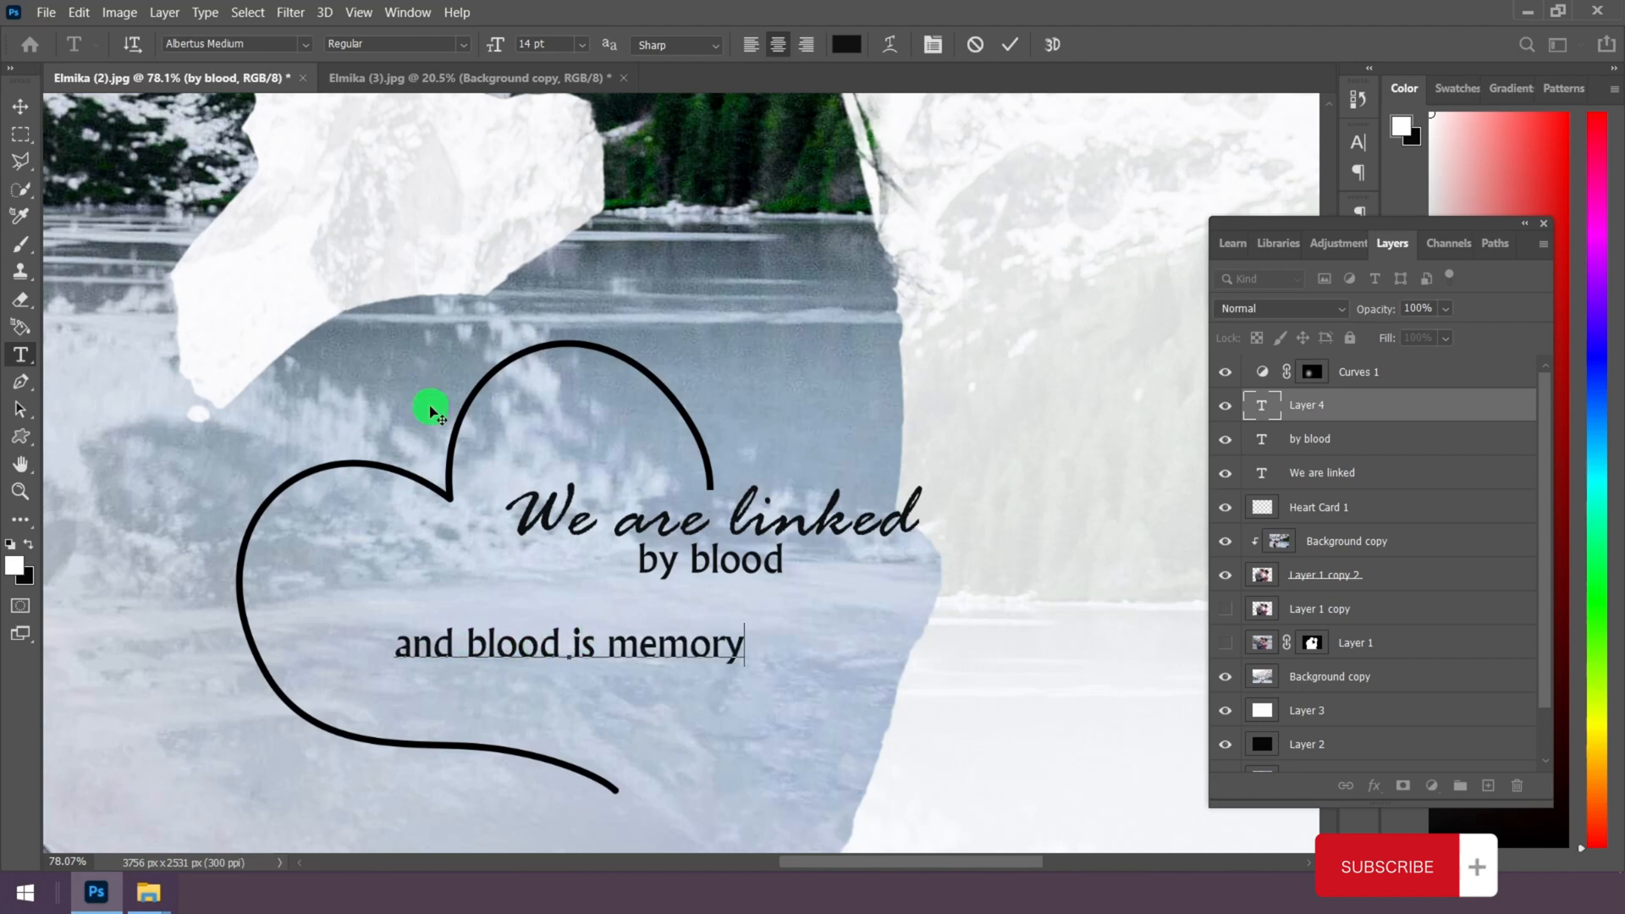
Step: Move the "and blood is memory" text up beneath "by blood", roughly centred under the lines above
{"action": "left_click", "coordinate": [17, 119]}
{"action": "scroll", "coordinate": [690, 660], "scroll_direction": "up", "scroll_amount": 3}
{"action": "left_click_drag", "start_coordinate": [690, 661], "coordinate": [831, 580]}
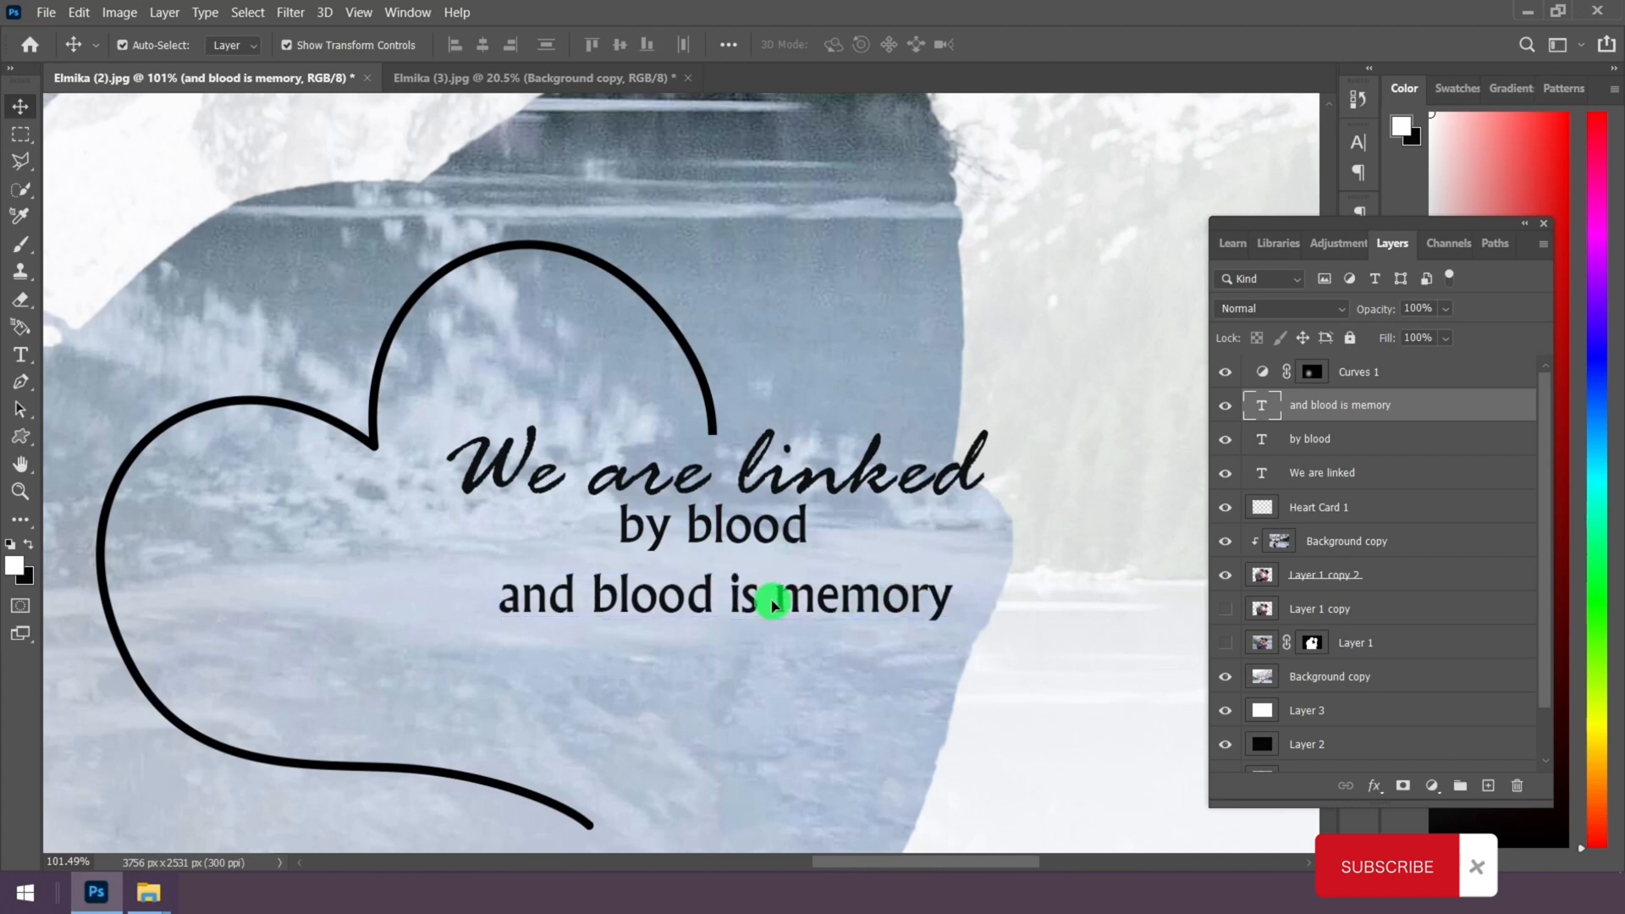
{"action": "key", "text": "Up"}
{"action": "key", "text": "Up"}
{"action": "key", "text": "Up"}
{"action": "key", "text": "Up"}
{"action": "key", "text": "Up"}
{"action": "key", "text": "Up"}
{"action": "key", "text": "Up"}
Step: Select the "by blood" text and nudge it slightly down to even out the line spacing
{"action": "right_click", "coordinate": [759, 535]}
{"action": "left_click", "coordinate": [774, 545]}
{"action": "key", "text": "Down"}
{"action": "key", "text": "Down"}
{"action": "key", "text": "Down"}
{"action": "key", "text": "Down"}
{"action": "key", "text": "Down"}
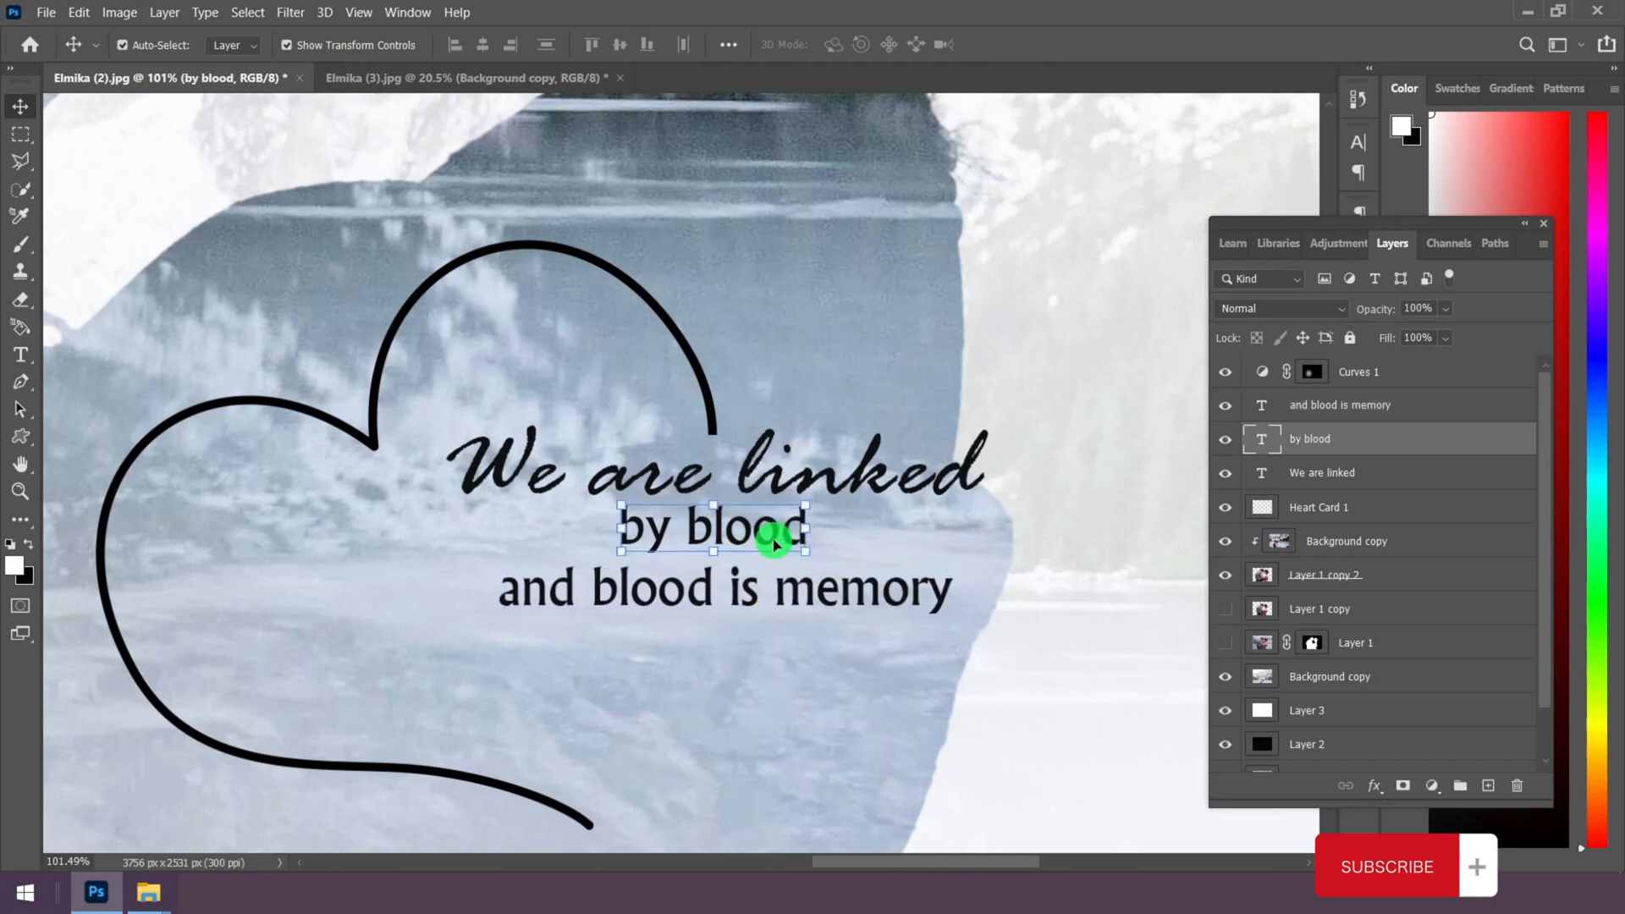
{"action": "key", "text": "Down"}
Step: Nudge the "and blood is memory" text slightly down and duplicate it directly below as a fourth line
{"action": "scroll", "coordinate": [764, 559], "scroll_direction": "down", "scroll_amount": 1}
{"action": "right_click", "coordinate": [562, 561]}
{"action": "left_click", "coordinate": [593, 574]}
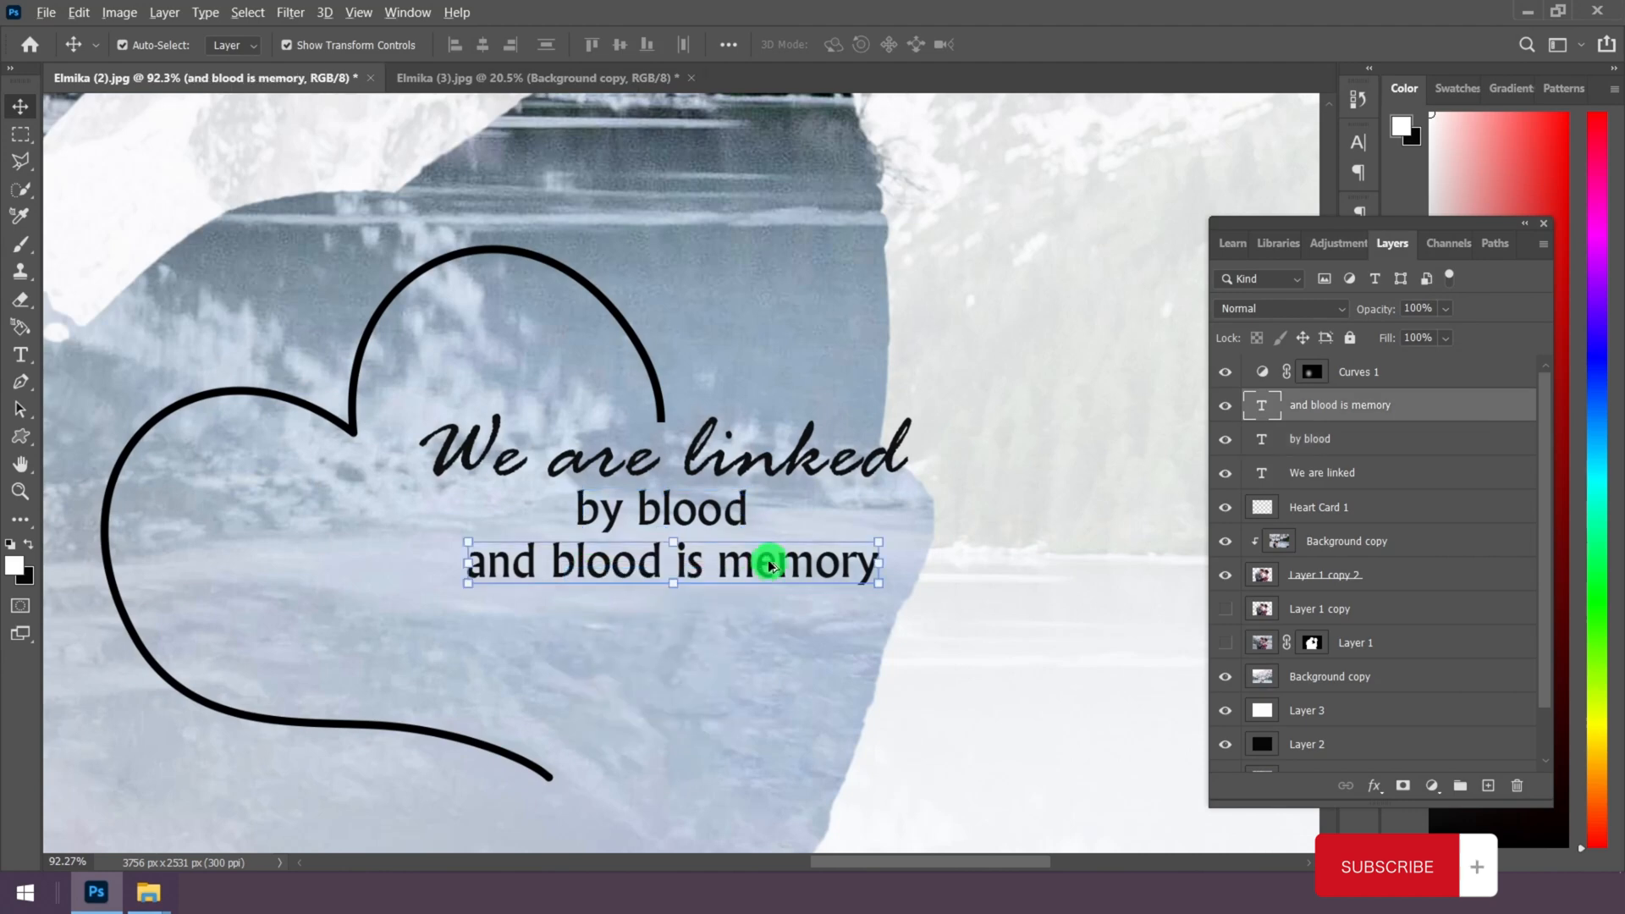
{"action": "key", "text": "Down"}
{"action": "left_click_drag", "start_coordinate": [771, 628], "coordinate": [771, 626]}
Step: Replace the duplicated fourth text line with "without language"
{"action": "left_click", "coordinate": [20, 355]}
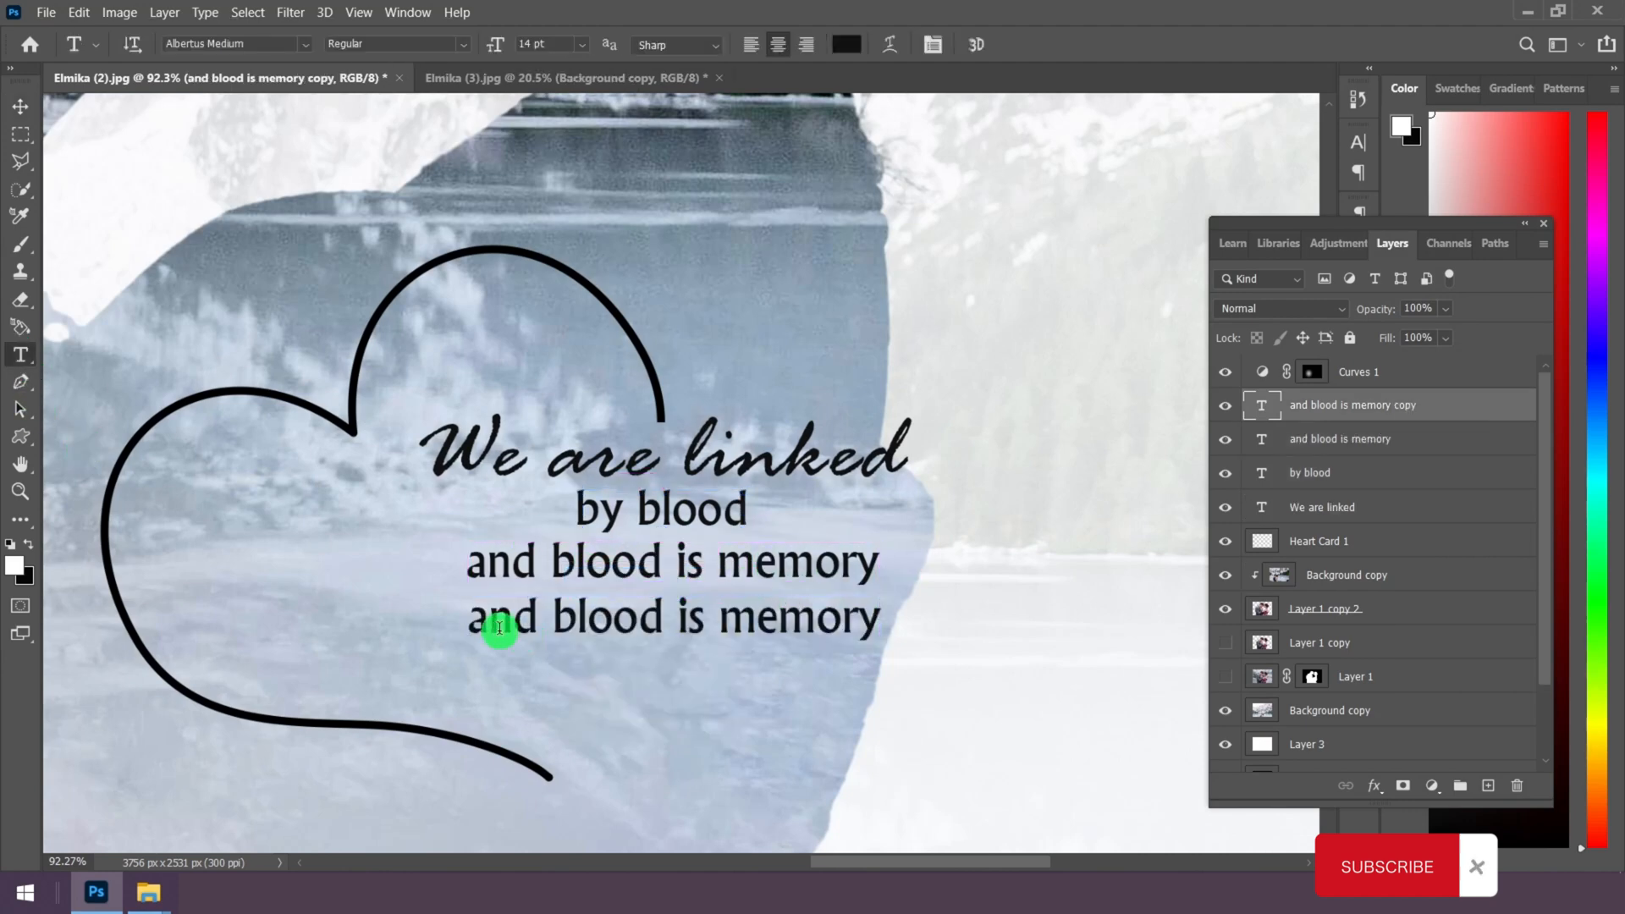
{"action": "left_click", "coordinate": [476, 621]}
{"action": "key", "text": "ctrl+a"}
{"action": "type", "text": "wi"}
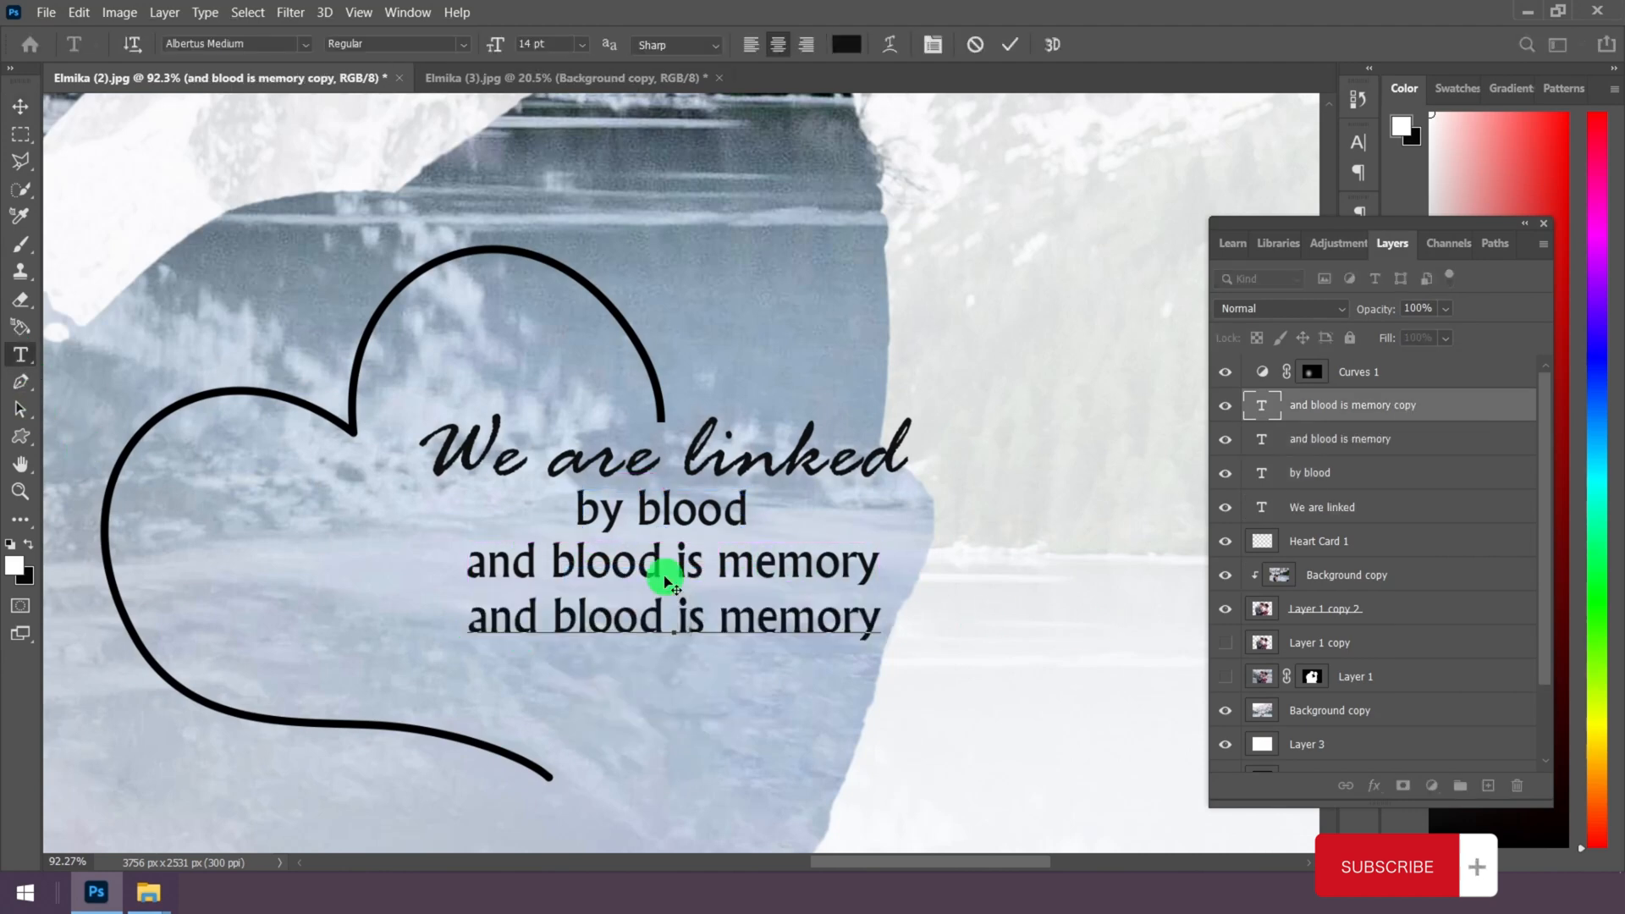
{"action": "type", "text": "thou"}
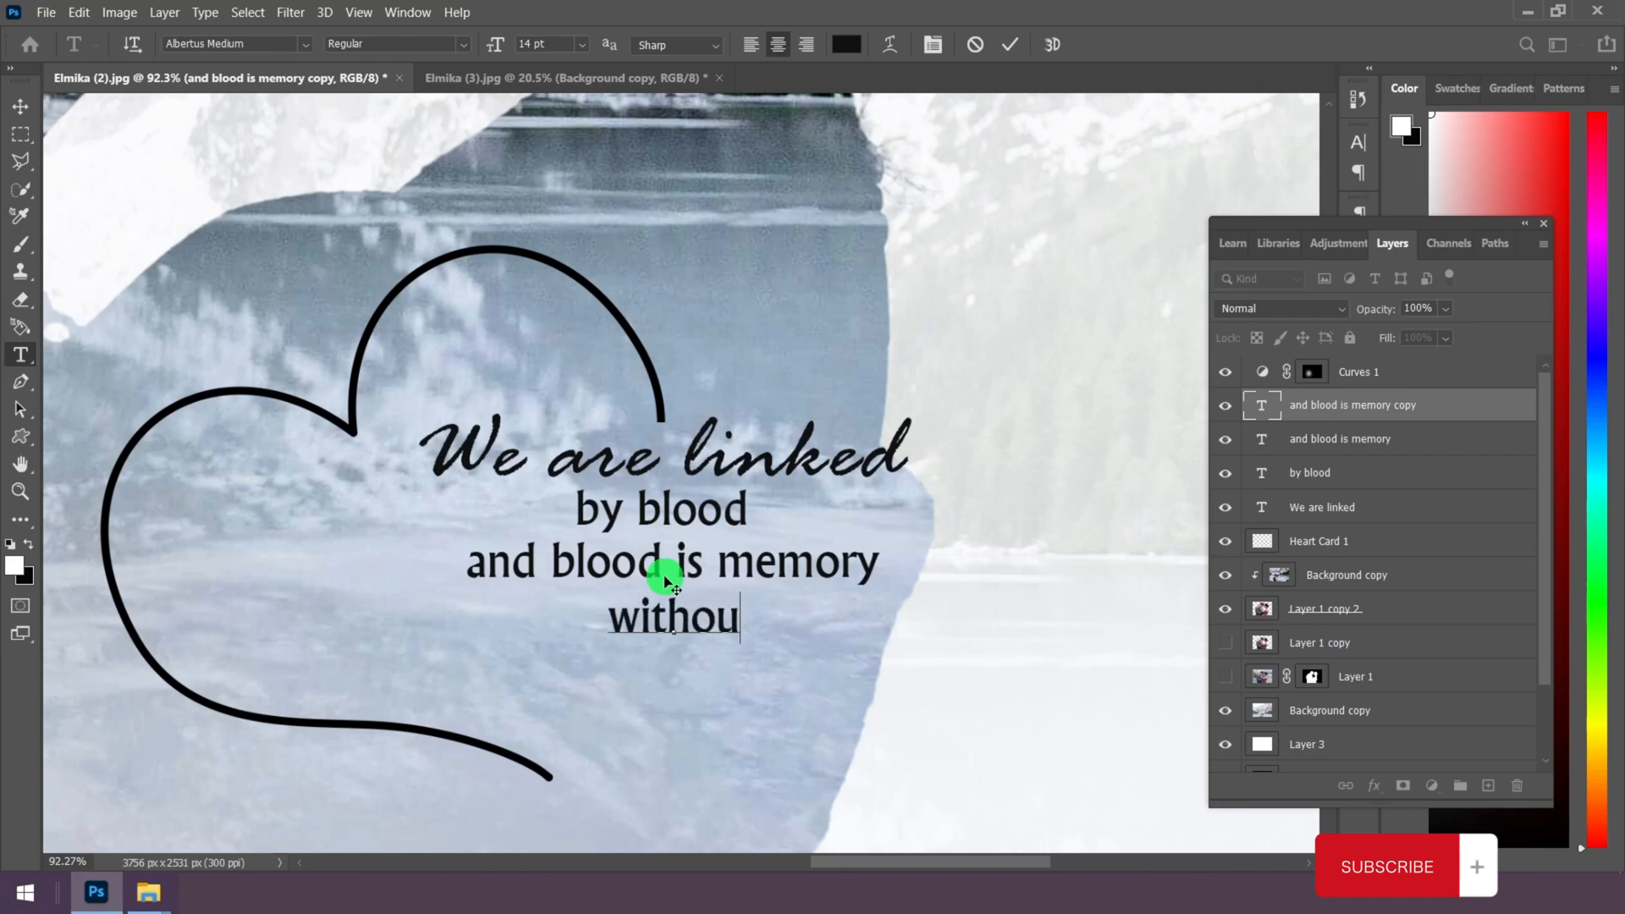
{"action": "type", "text": "t"}
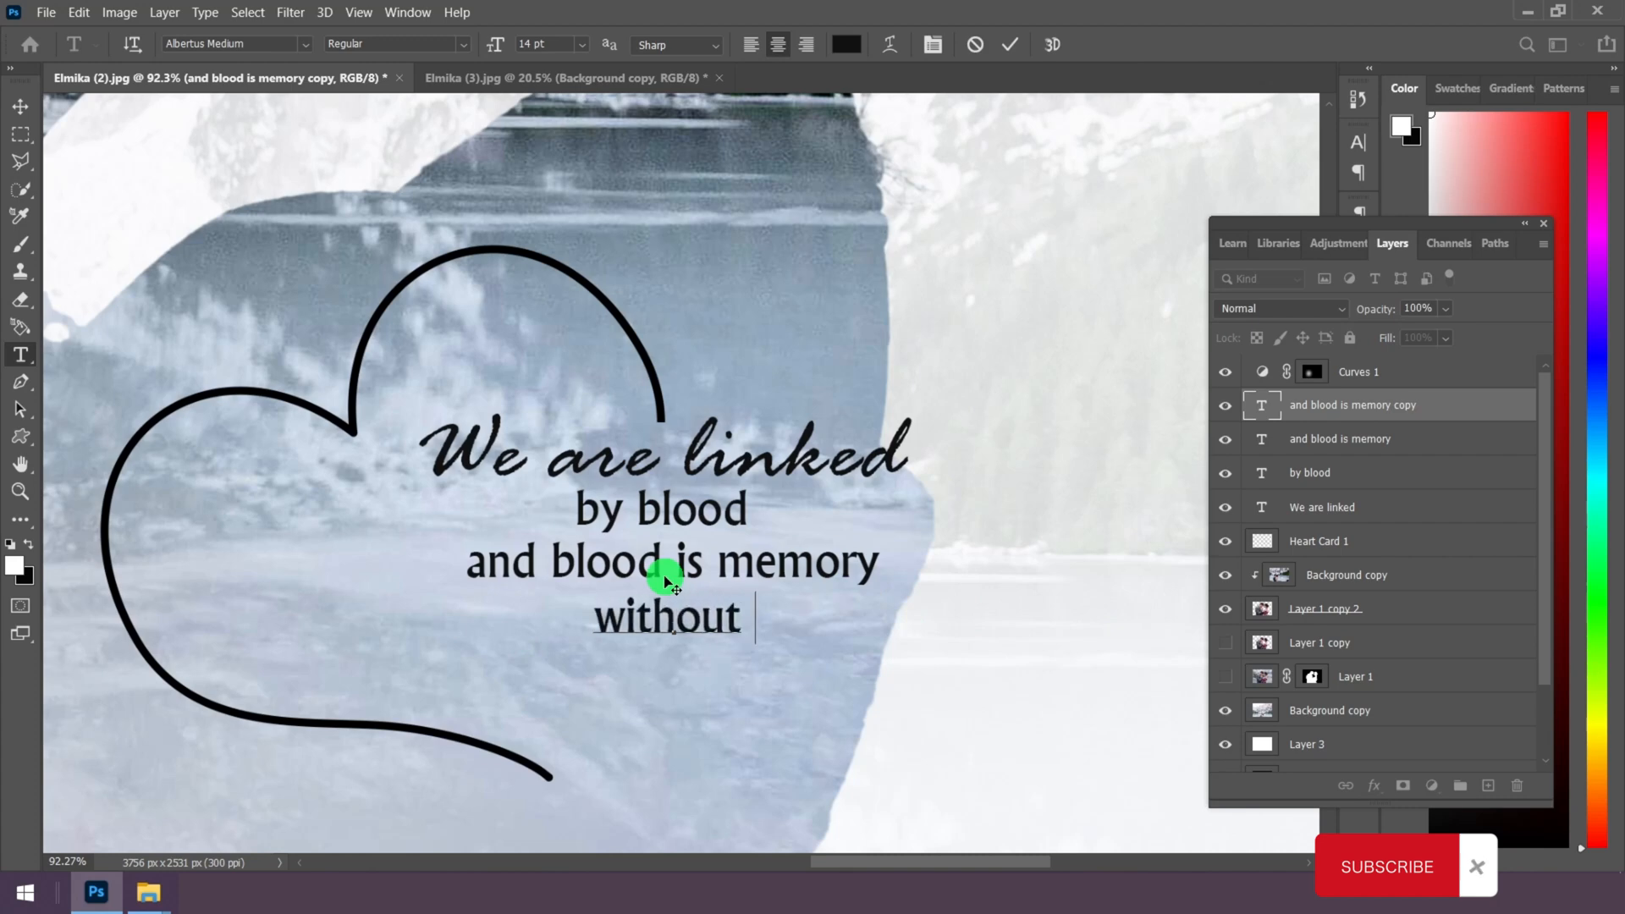
{"action": "type", "text": " language"}
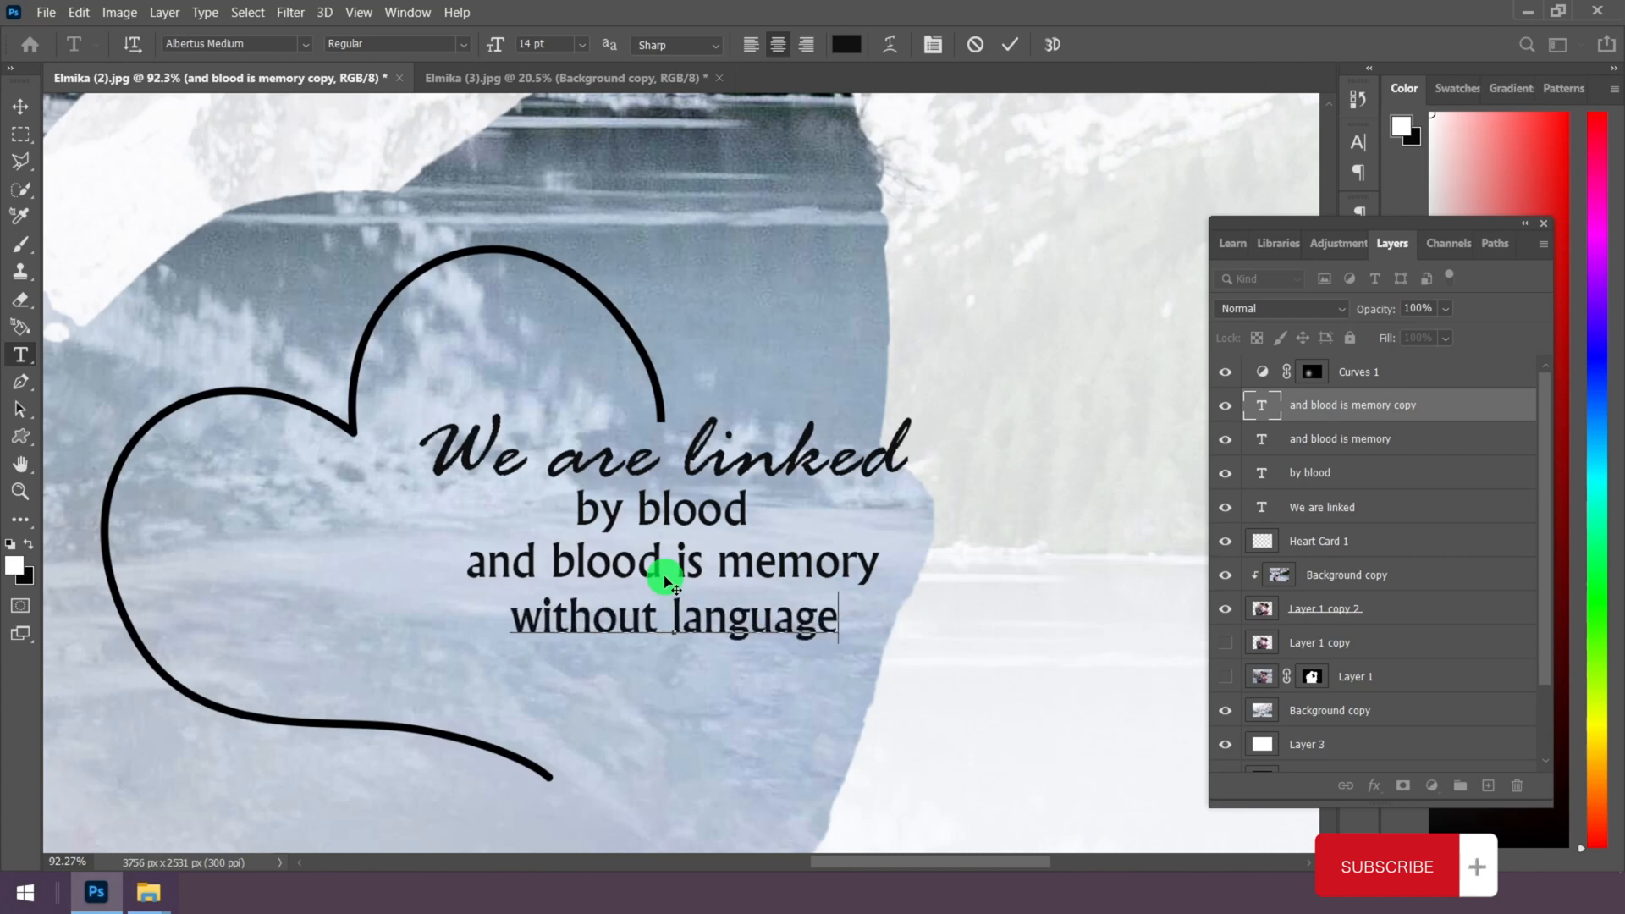
{"action": "left_click", "coordinate": [18, 108]}
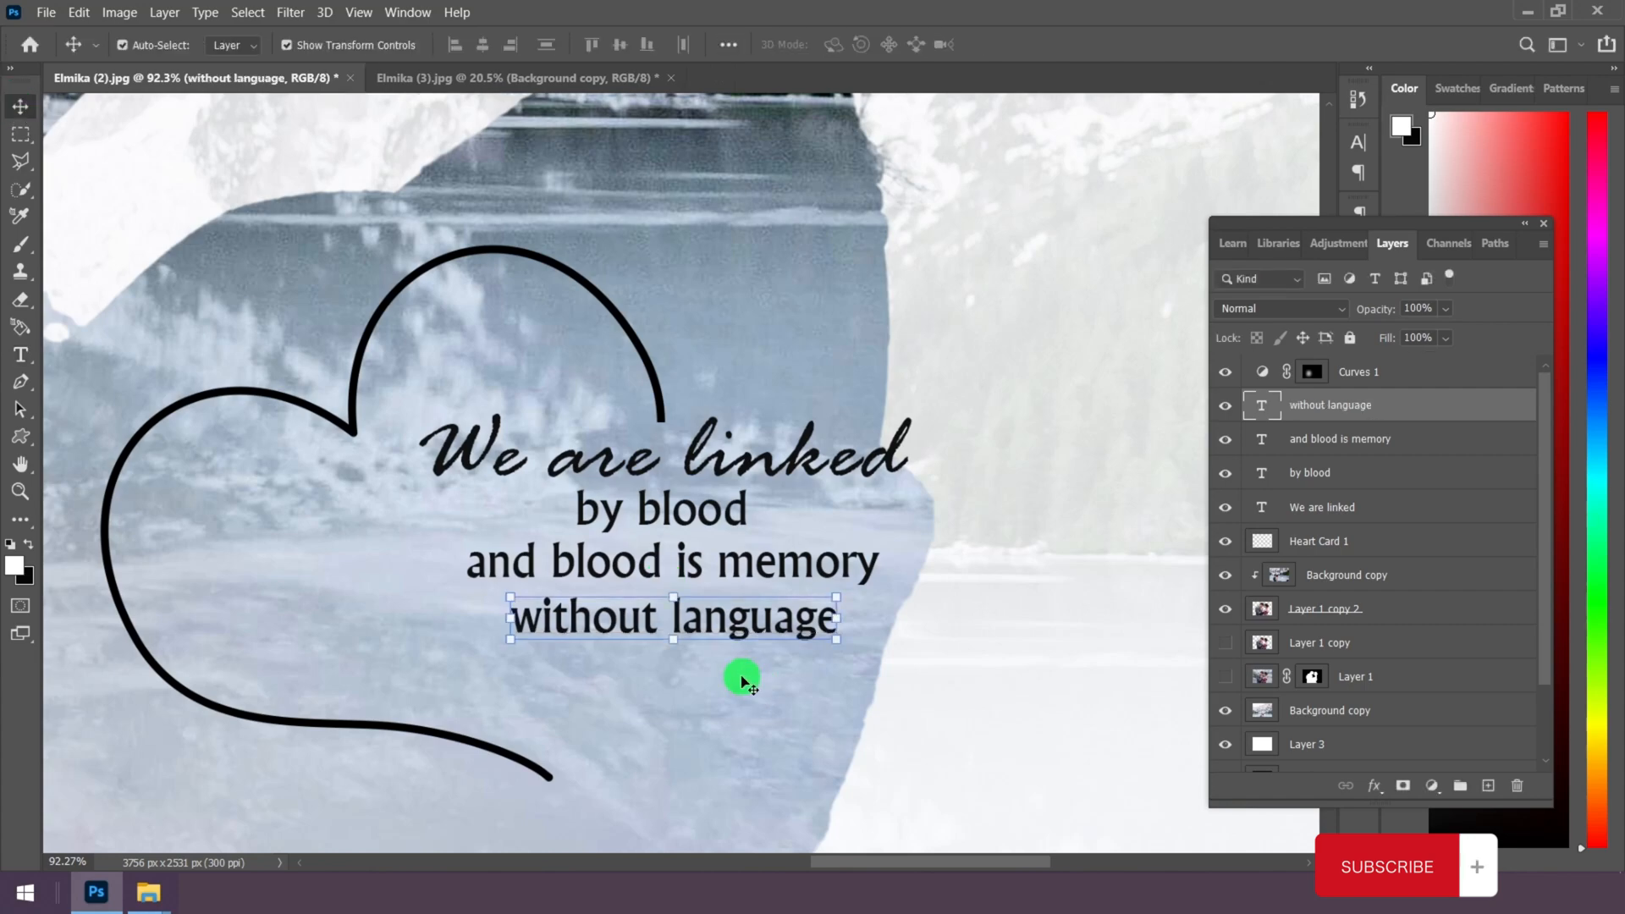
Step: Move the "without language" line further down, then bring "and blood is memory" down to sit just above it
{"action": "scroll", "coordinate": [737, 635], "scroll_direction": "up", "scroll_amount": 5}
{"action": "left_click_drag", "start_coordinate": [736, 602], "coordinate": [727, 634]}
{"action": "scroll", "coordinate": [727, 632], "scroll_direction": "down", "scroll_amount": 5}
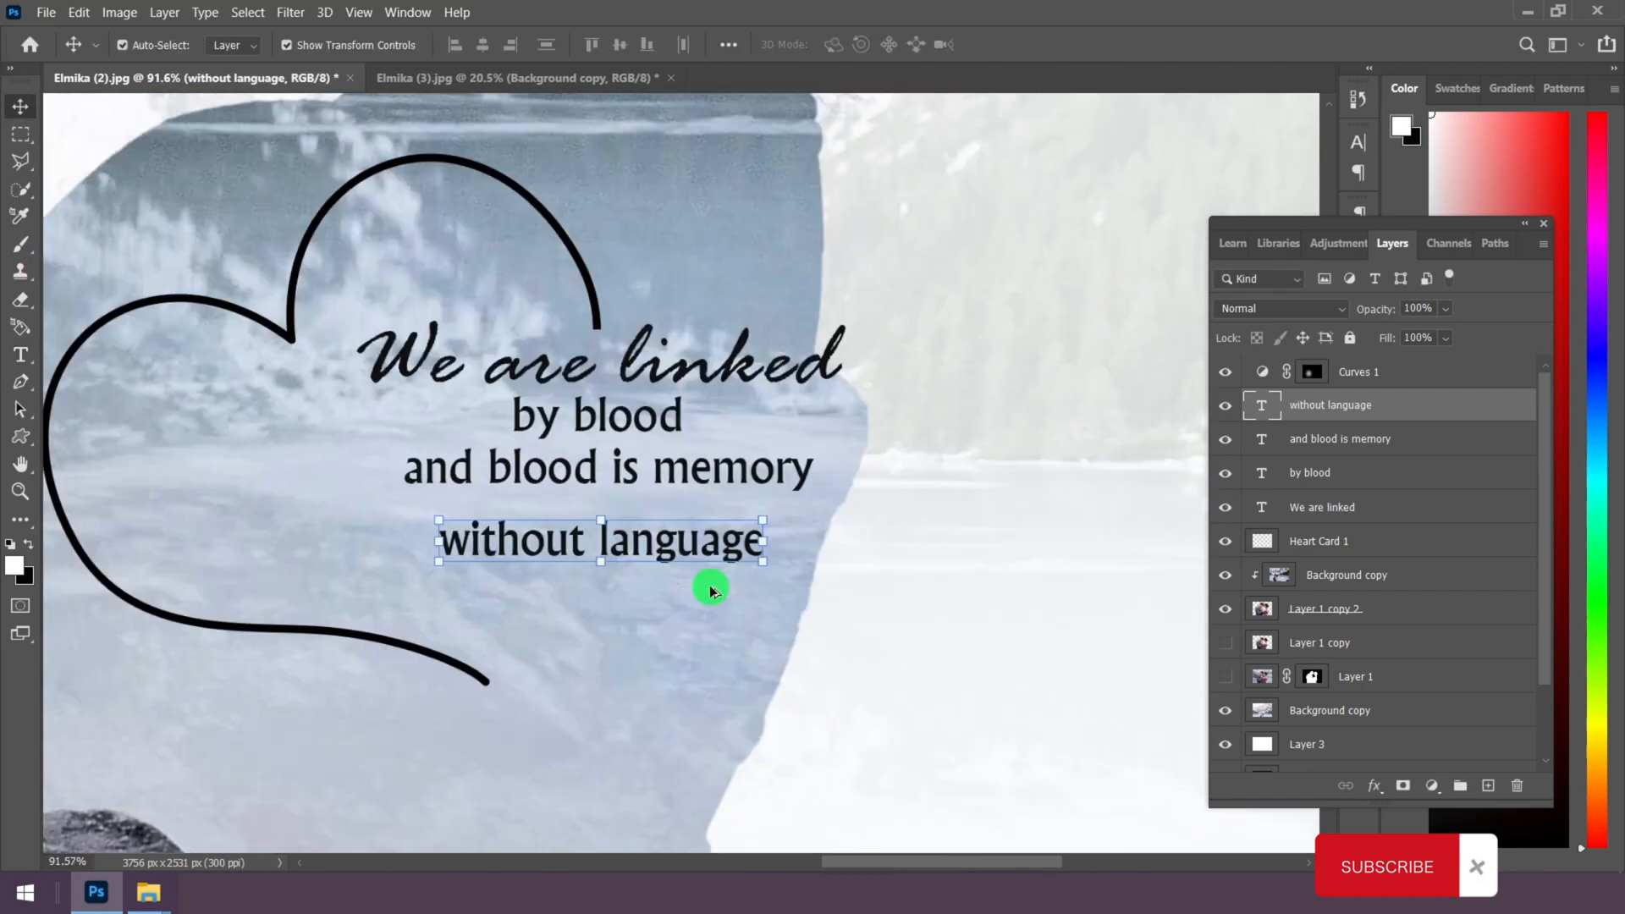
{"action": "left_click_drag", "start_coordinate": [678, 551], "coordinate": [678, 568]}
{"action": "scroll", "coordinate": [703, 474], "scroll_direction": "up", "scroll_amount": 3}
{"action": "left_click_drag", "start_coordinate": [685, 474], "coordinate": [675, 534]}
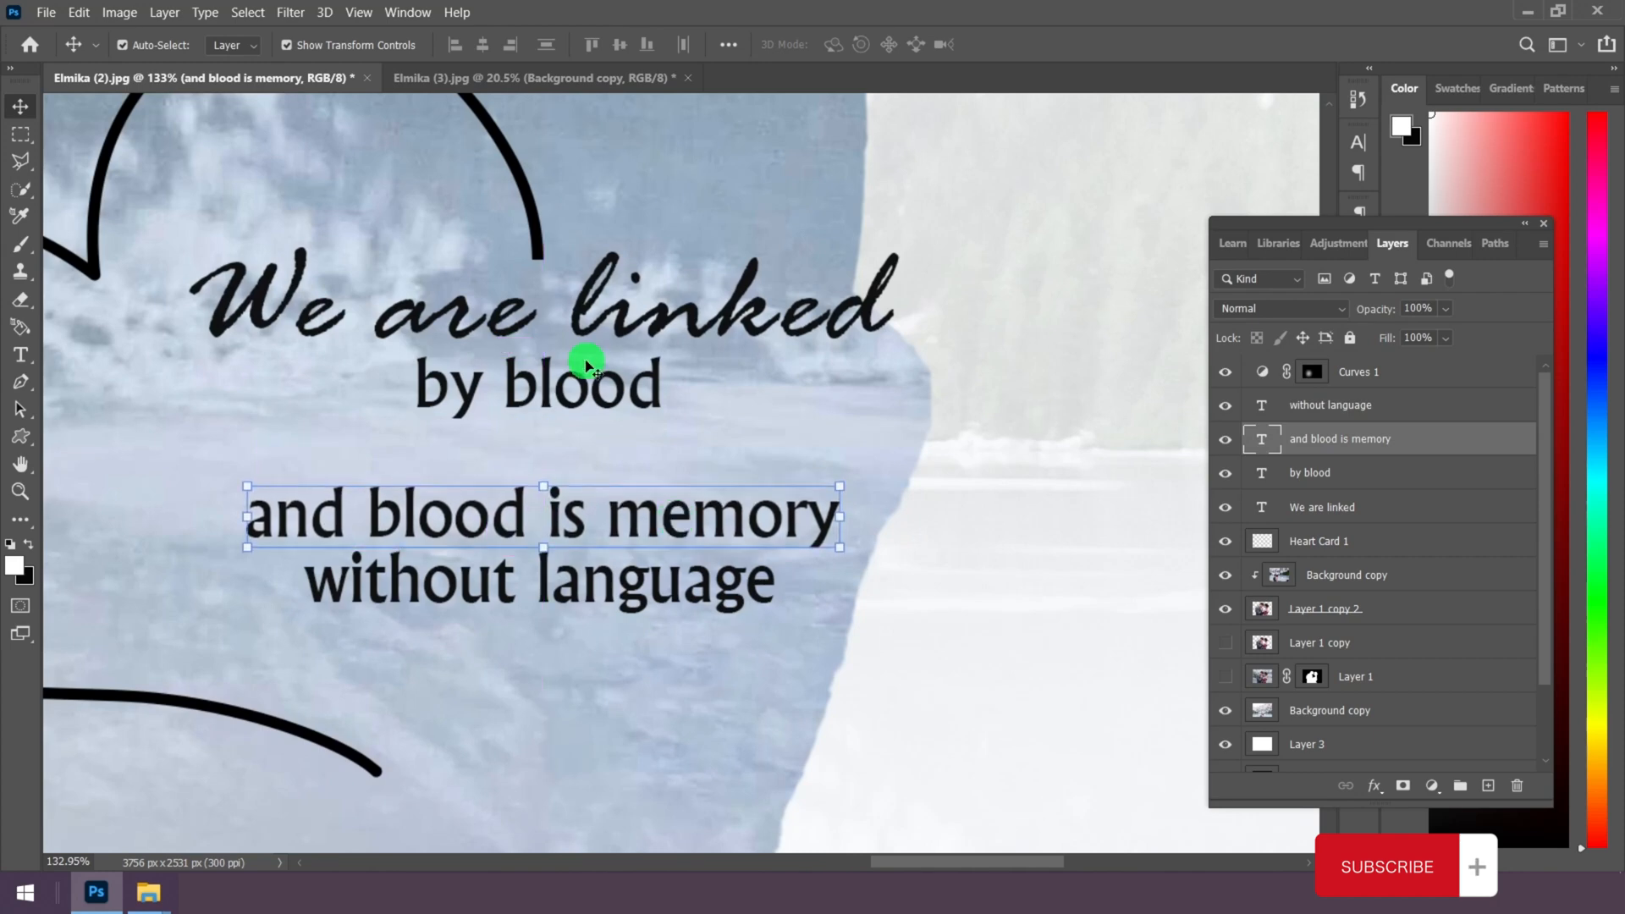
Step: Move the "by blood" text down towards "and blood is memory" and nudge "We are linked" slightly down
{"action": "left_click_drag", "start_coordinate": [581, 359], "coordinate": [644, 462]}
{"action": "left_click_drag", "start_coordinate": [657, 337], "coordinate": [658, 343]}
{"action": "scroll", "coordinate": [651, 469], "scroll_direction": "down", "scroll_amount": 5}
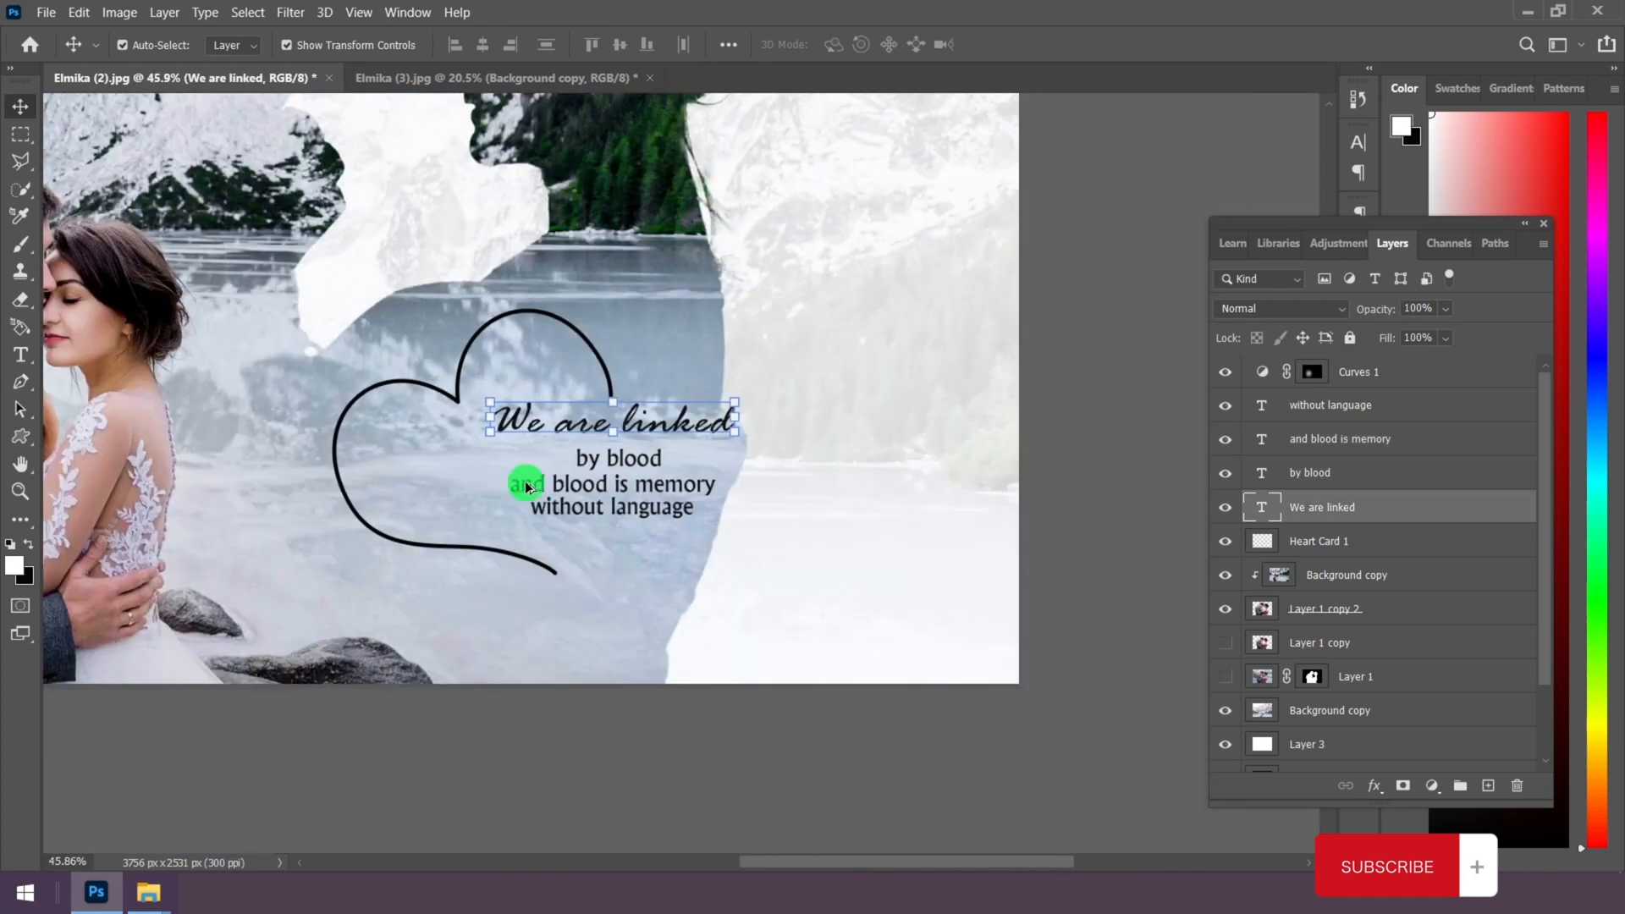
Step: Scale the Heart Card 1 outline down to about 80%, tilt it to about -4.9° and shift it closer to the quote
{"action": "left_click", "coordinate": [1370, 543]}
{"action": "mouse_move", "coordinate": [617, 569]}
{"action": "left_mouse_down"}
{"action": "mouse_move", "coordinate": [587, 556]}
{"action": "mouse_move", "coordinate": [630, 581]}
{"action": "left_mouse_up"}
{"action": "left_click_drag", "start_coordinate": [478, 364], "coordinate": [513, 381]}
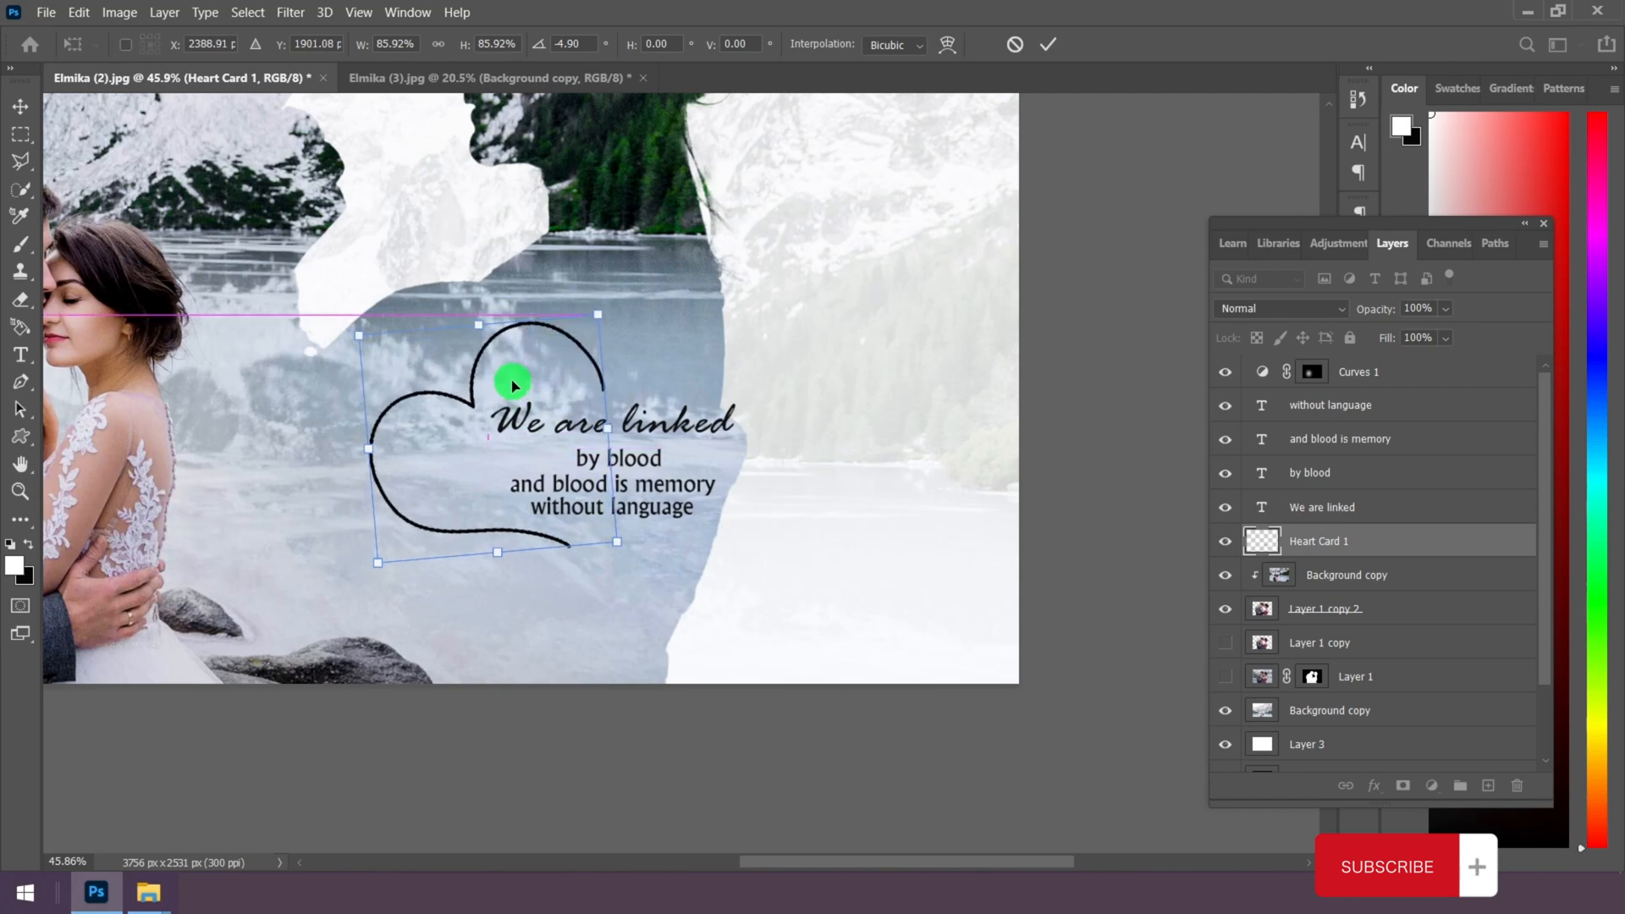
{"action": "scroll", "coordinate": [600, 387], "scroll_direction": "up", "scroll_amount": 4}
{"action": "left_click_drag", "start_coordinate": [603, 288], "coordinate": [580, 316]}
{"action": "left_click_drag", "start_coordinate": [518, 397], "coordinate": [540, 400]}
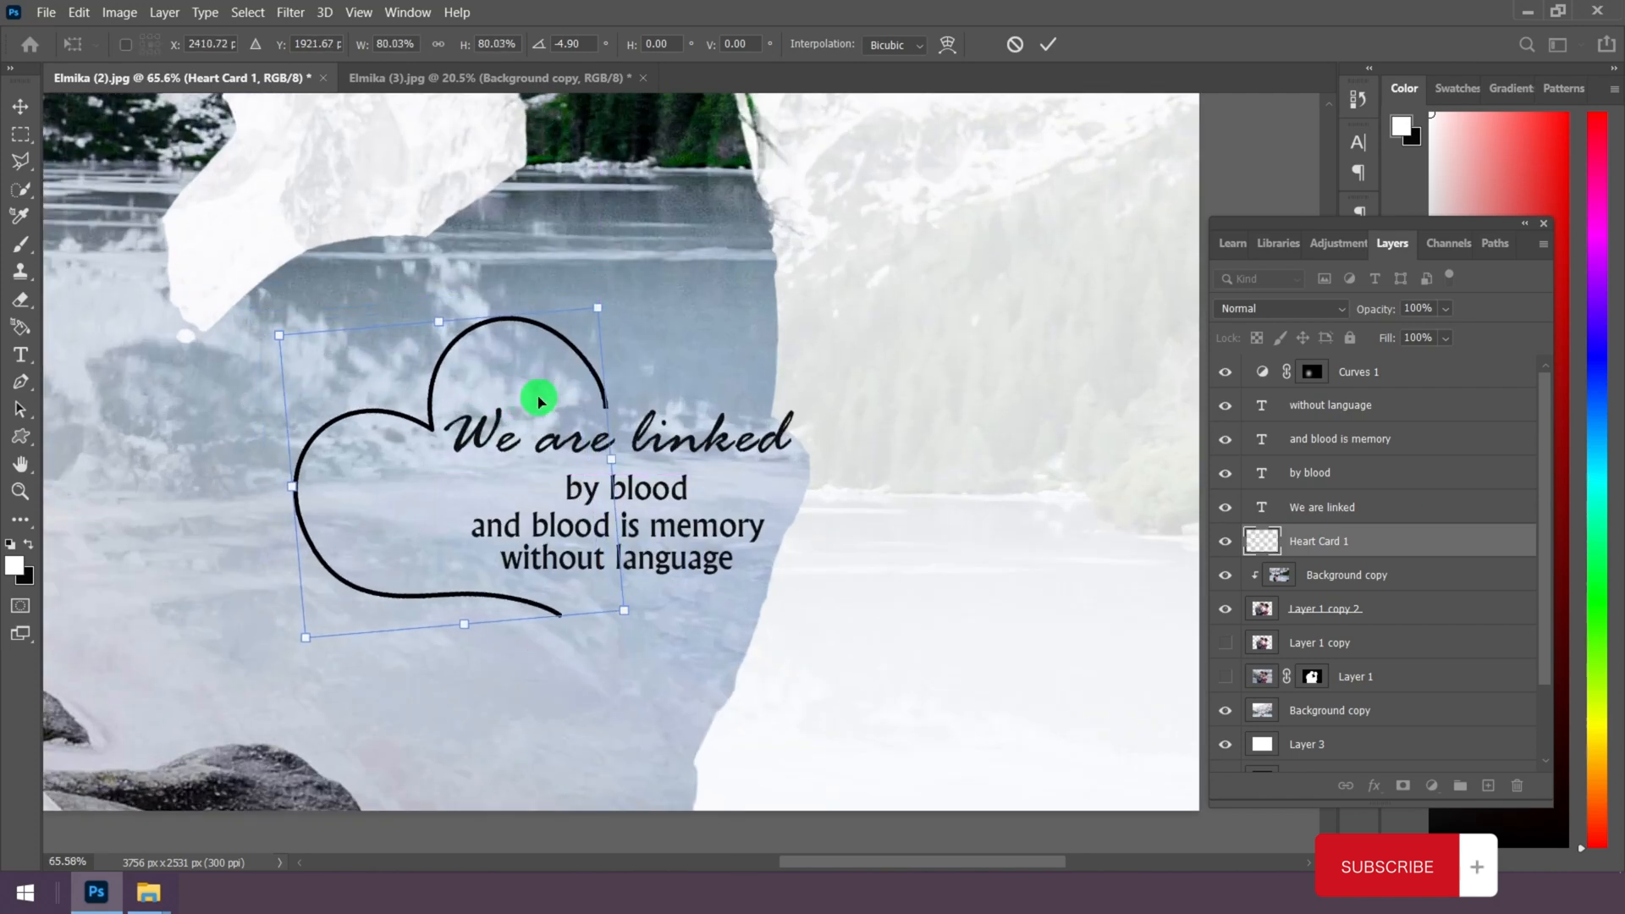
Step: Nudge the heart outline up, rotate it the other way to about 3.2° and reduce its scale to about 78%
{"action": "key", "text": "Up"}
{"action": "key", "text": "Up"}
{"action": "key", "text": "Up"}
{"action": "key", "text": "Up"}
{"action": "key", "text": "Up"}
{"action": "key", "text": "Up"}
{"action": "key", "text": "Up"}
{"action": "key", "text": "Up"}
{"action": "key", "text": "Up"}
{"action": "left_click_drag", "start_coordinate": [434, 410], "coordinate": [448, 393]}
{"action": "mouse_move", "coordinate": [631, 598]}
{"action": "left_mouse_down"}
{"action": "mouse_move", "coordinate": [618, 596]}
{"action": "mouse_move", "coordinate": [662, 591]}
{"action": "left_mouse_up"}
Step: Fine-position the heart outline slightly left and down around the start of the quote and apply the transform
{"action": "key", "text": "Left"}
{"action": "key", "text": "Left"}
{"action": "key", "text": "Left"}
{"action": "key", "text": "Left"}
{"action": "key", "text": "Left"}
{"action": "key", "text": "Left"}
{"action": "key", "text": "Down"}
{"action": "key", "text": "Down"}
{"action": "key", "text": "Down"}
{"action": "key", "text": "Down"}
{"action": "key", "text": "Down"}
{"action": "key", "text": "Down"}
{"action": "key", "text": "Down"}
{"action": "key", "text": "Down"}
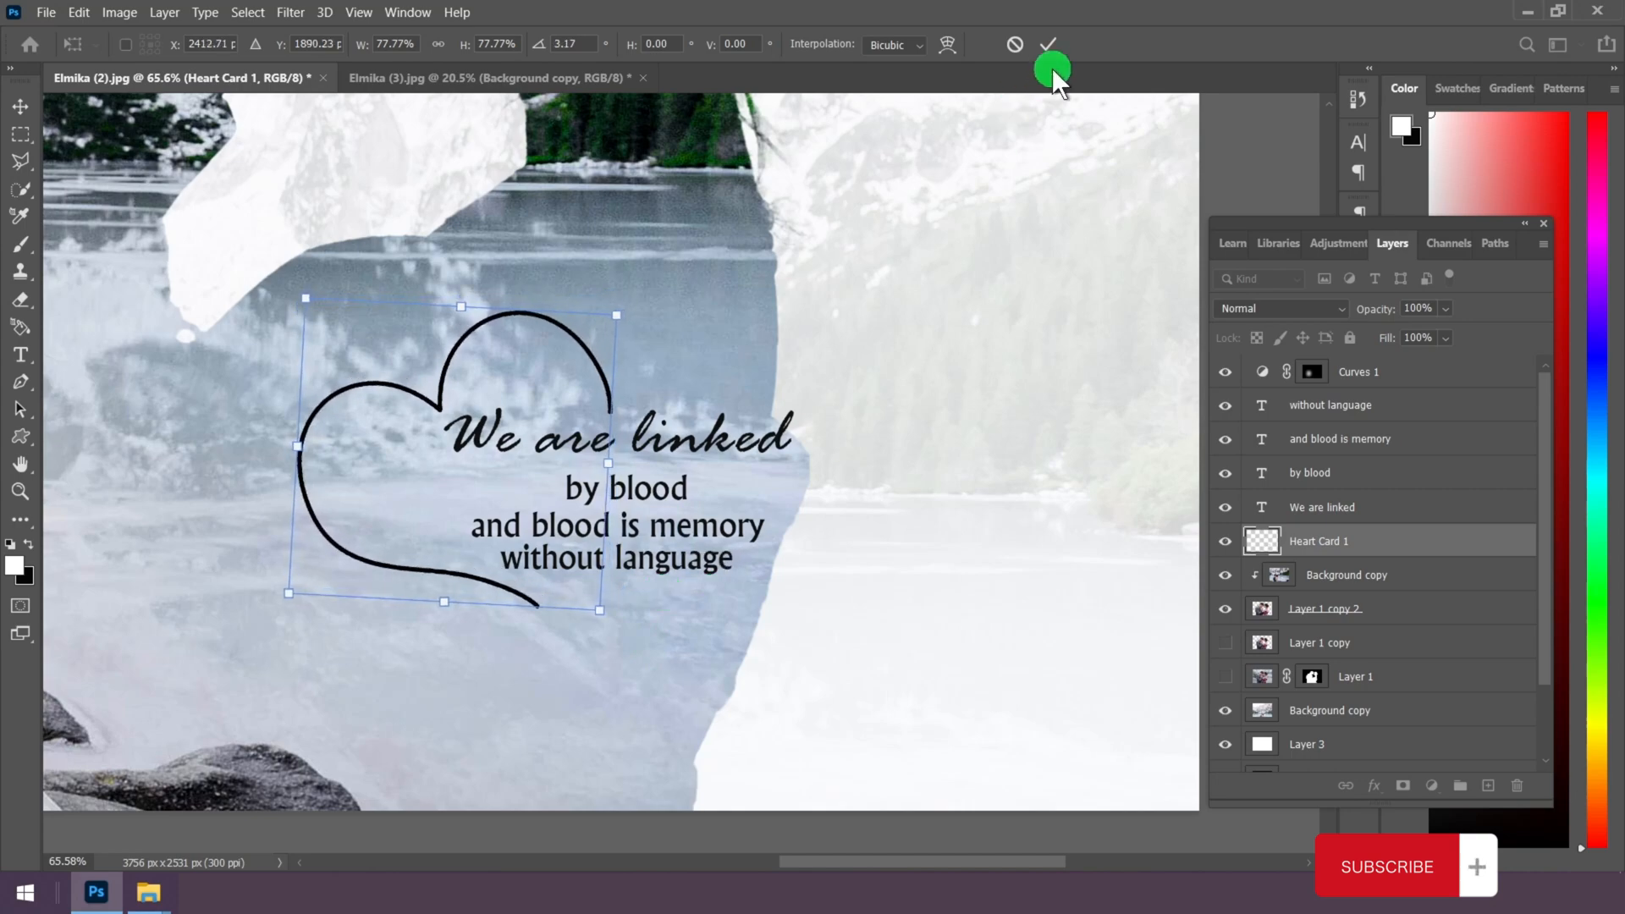
{"action": "left_click", "coordinate": [1050, 45]}
{"action": "key", "text": "ctrl+0"}
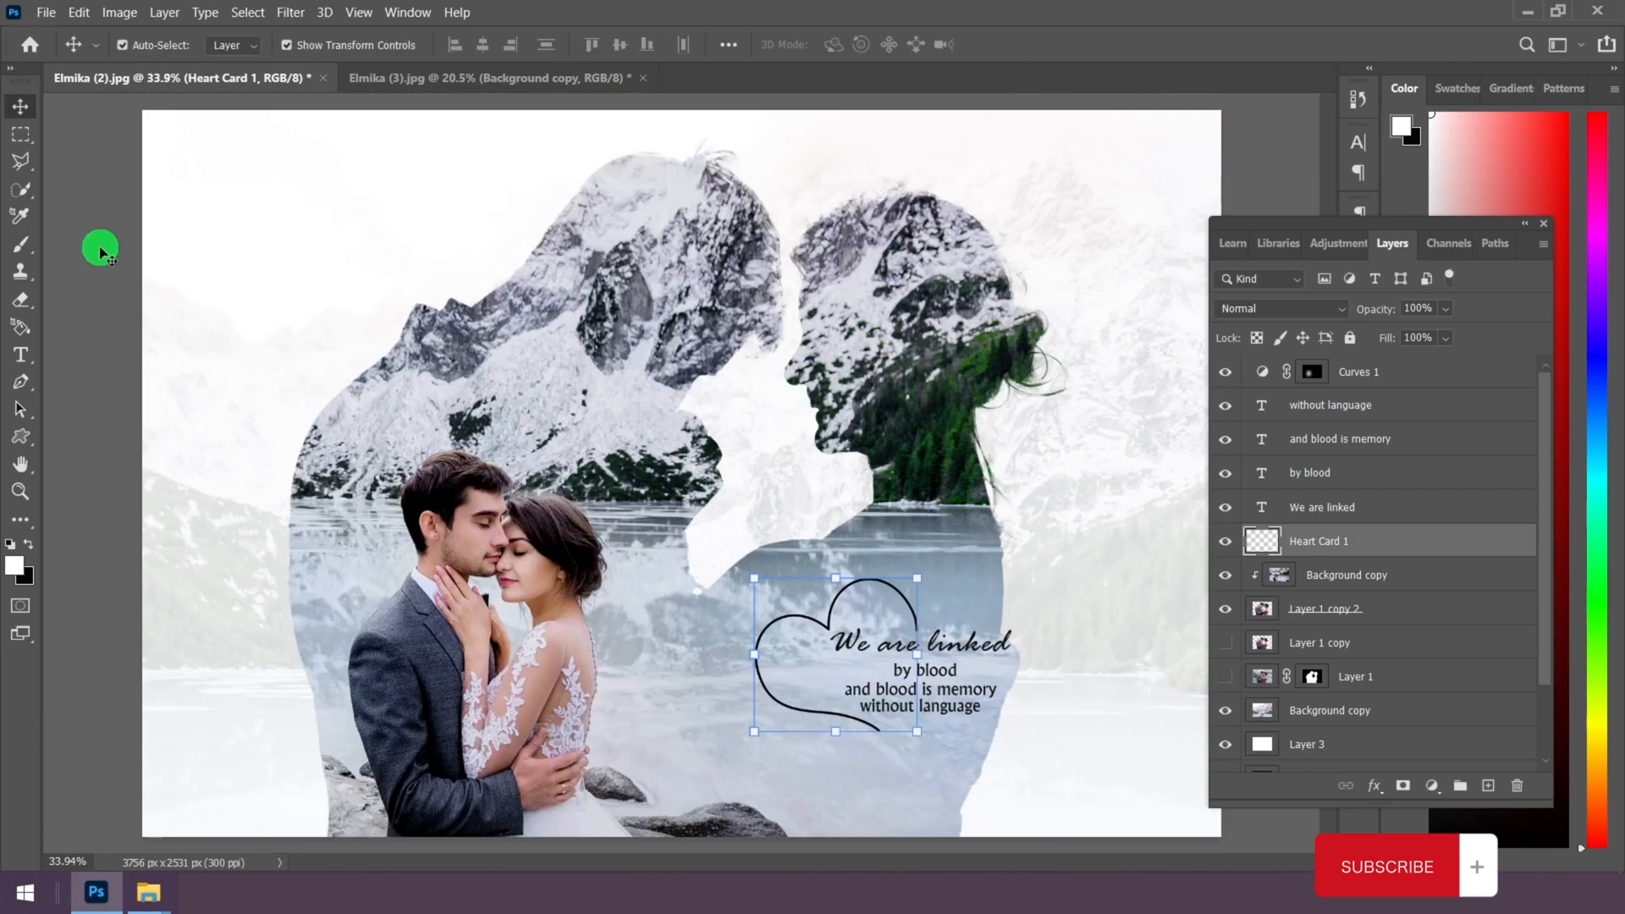
Step: Select the Heart Card 1 layer with all four text layers, enlarge them together slightly and move the group down
{"action": "left_click", "coordinate": [21, 135]}
{"action": "scroll", "coordinate": [1070, 756], "scroll_direction": "up", "scroll_amount": 5}
{"action": "left_click", "coordinate": [1333, 411], "text": "shift"}
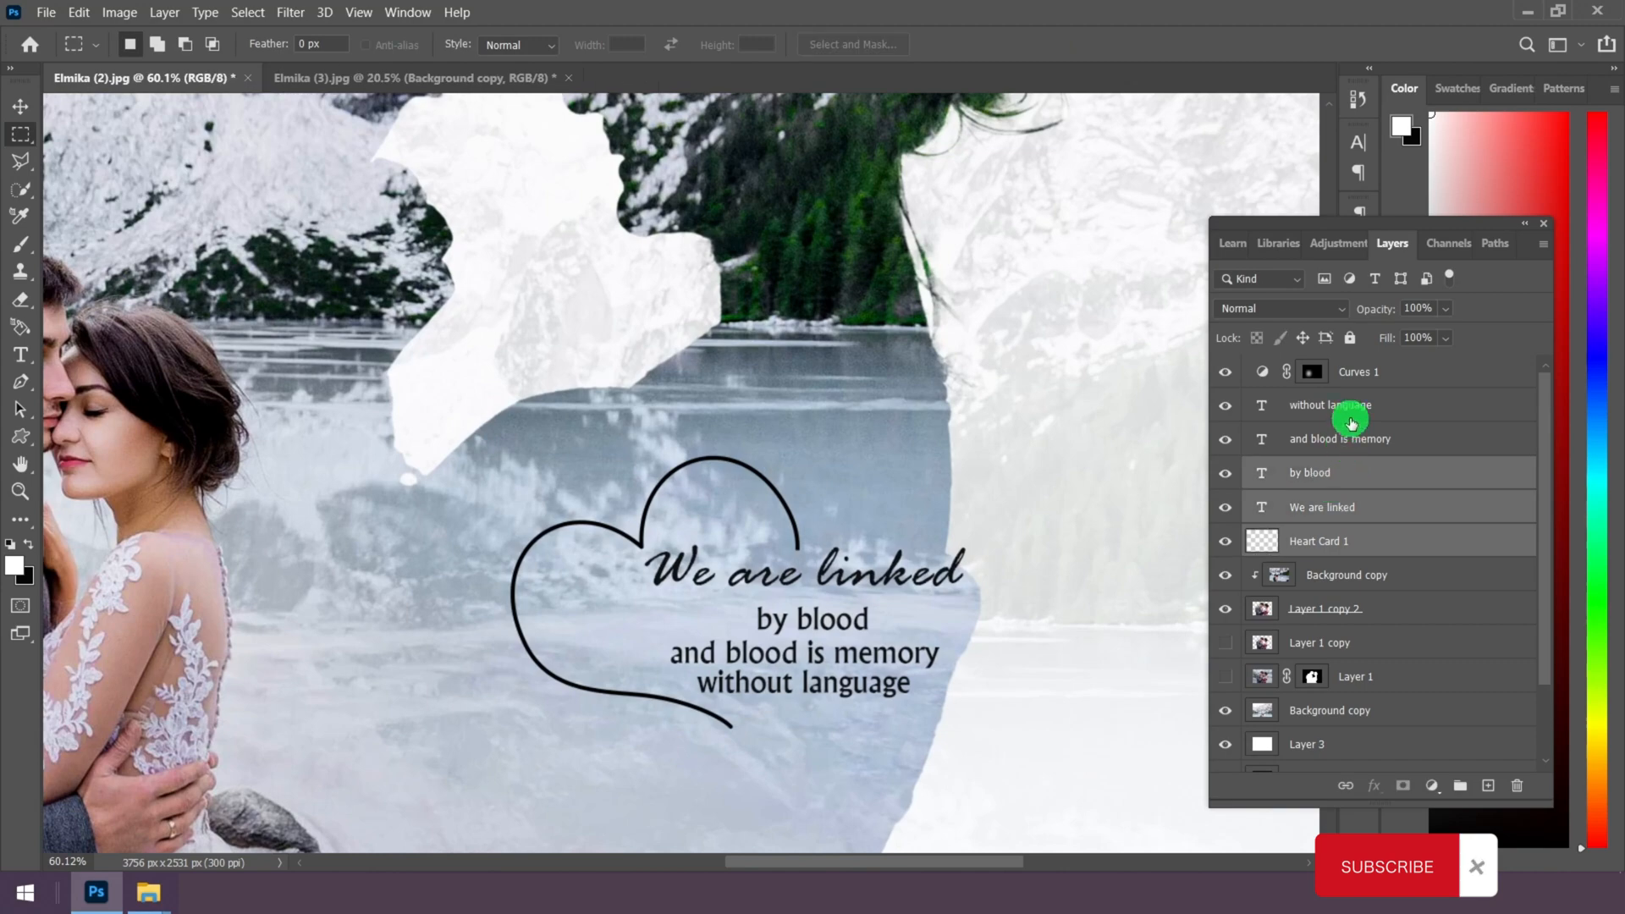
{"action": "left_click", "coordinate": [20, 106]}
{"action": "scroll", "coordinate": [554, 458], "scroll_direction": "down", "scroll_amount": 3}
{"action": "left_click_drag", "start_coordinate": [525, 444], "coordinate": [504, 440]}
{"action": "left_click_drag", "start_coordinate": [752, 590], "coordinate": [739, 639]}
{"action": "left_click", "coordinate": [1050, 48]}
Step: Adjust the "by blood", "and blood is memory" and "without language" lines individually to even out their spacing
{"action": "scroll", "coordinate": [827, 483], "scroll_direction": "up", "scroll_amount": 5}
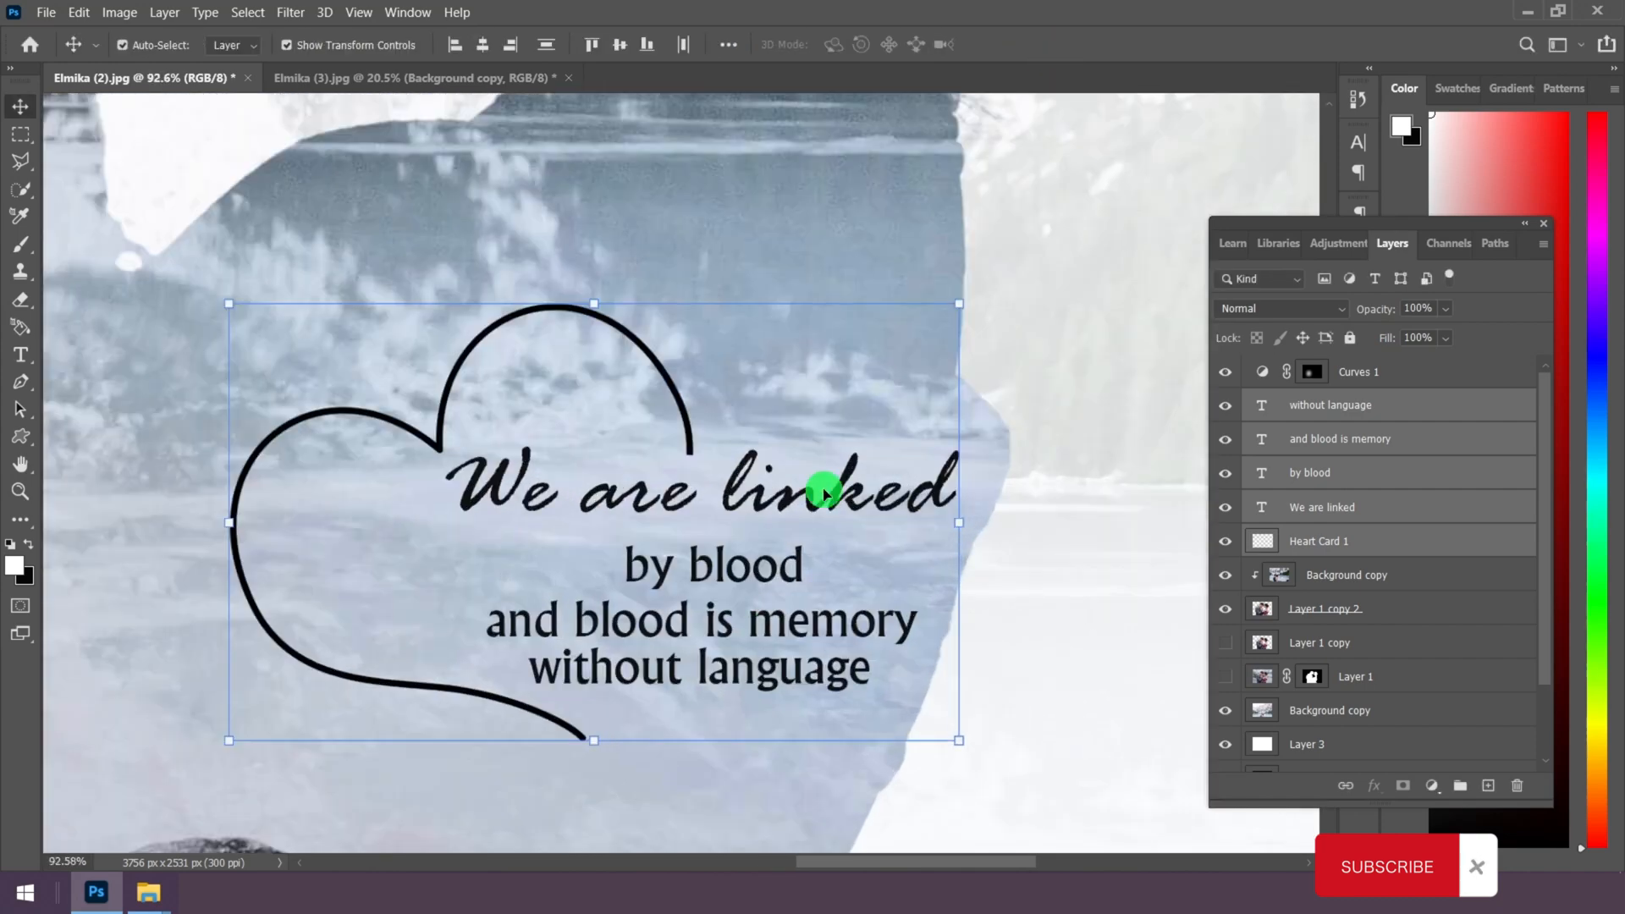
{"action": "left_click", "coordinate": [838, 499]}
{"action": "left_click", "coordinate": [740, 573]}
{"action": "right_click", "coordinate": [754, 635]}
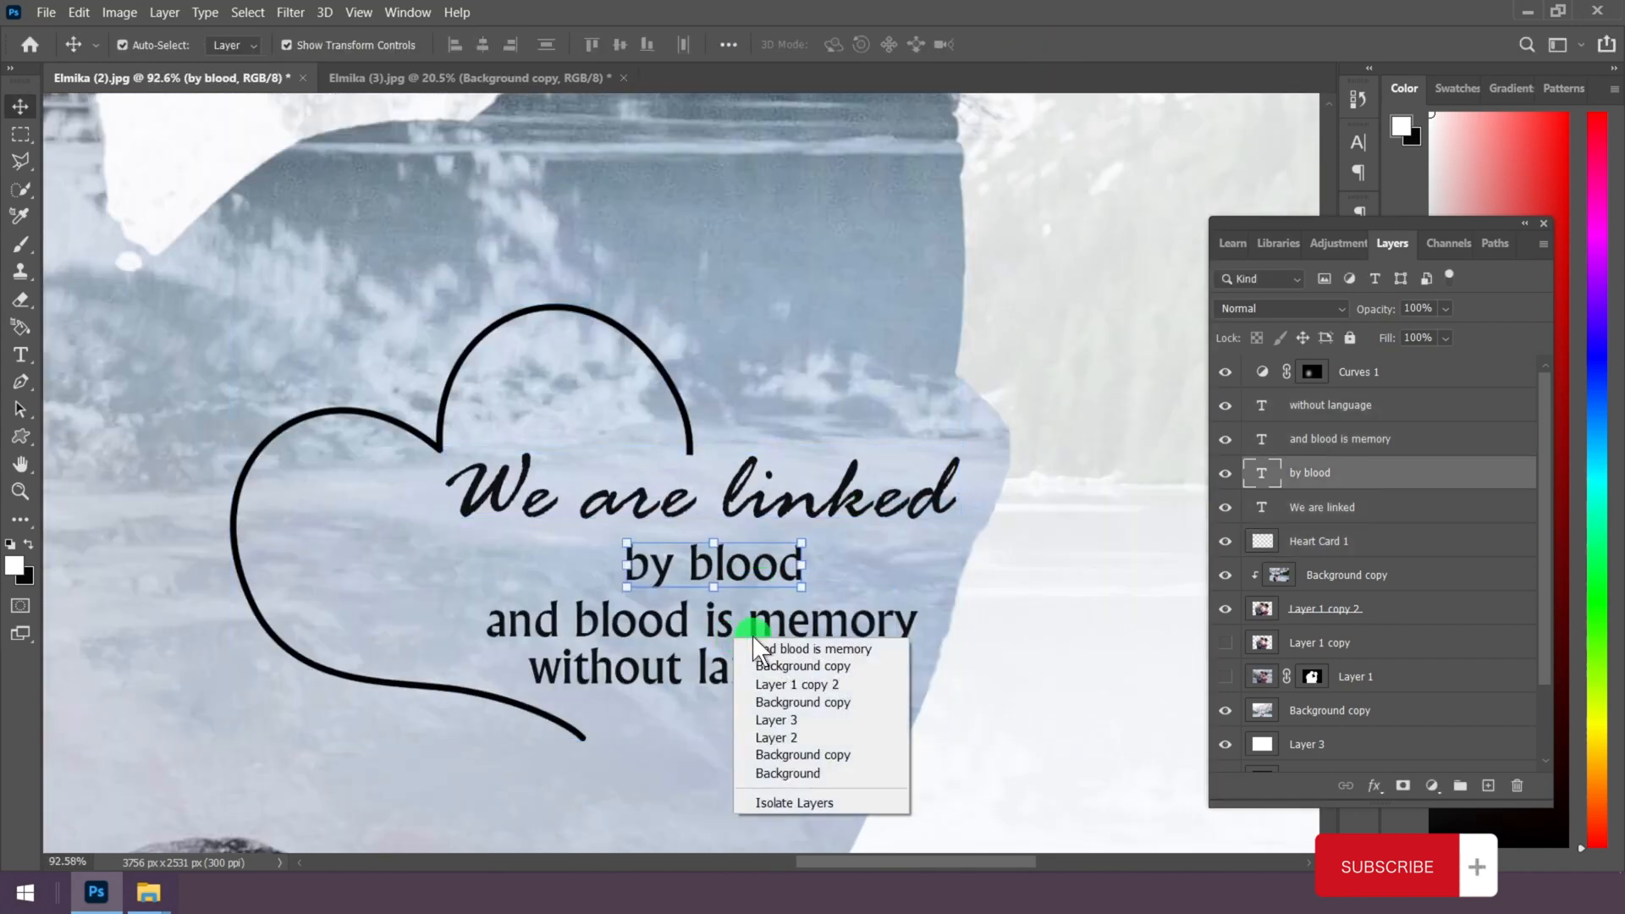
{"action": "left_click", "coordinate": [766, 644]}
{"action": "right_click", "coordinate": [742, 683]}
{"action": "left_click", "coordinate": [745, 694]}
{"action": "scroll", "coordinate": [725, 483], "scroll_direction": "down", "scroll_amount": 2}
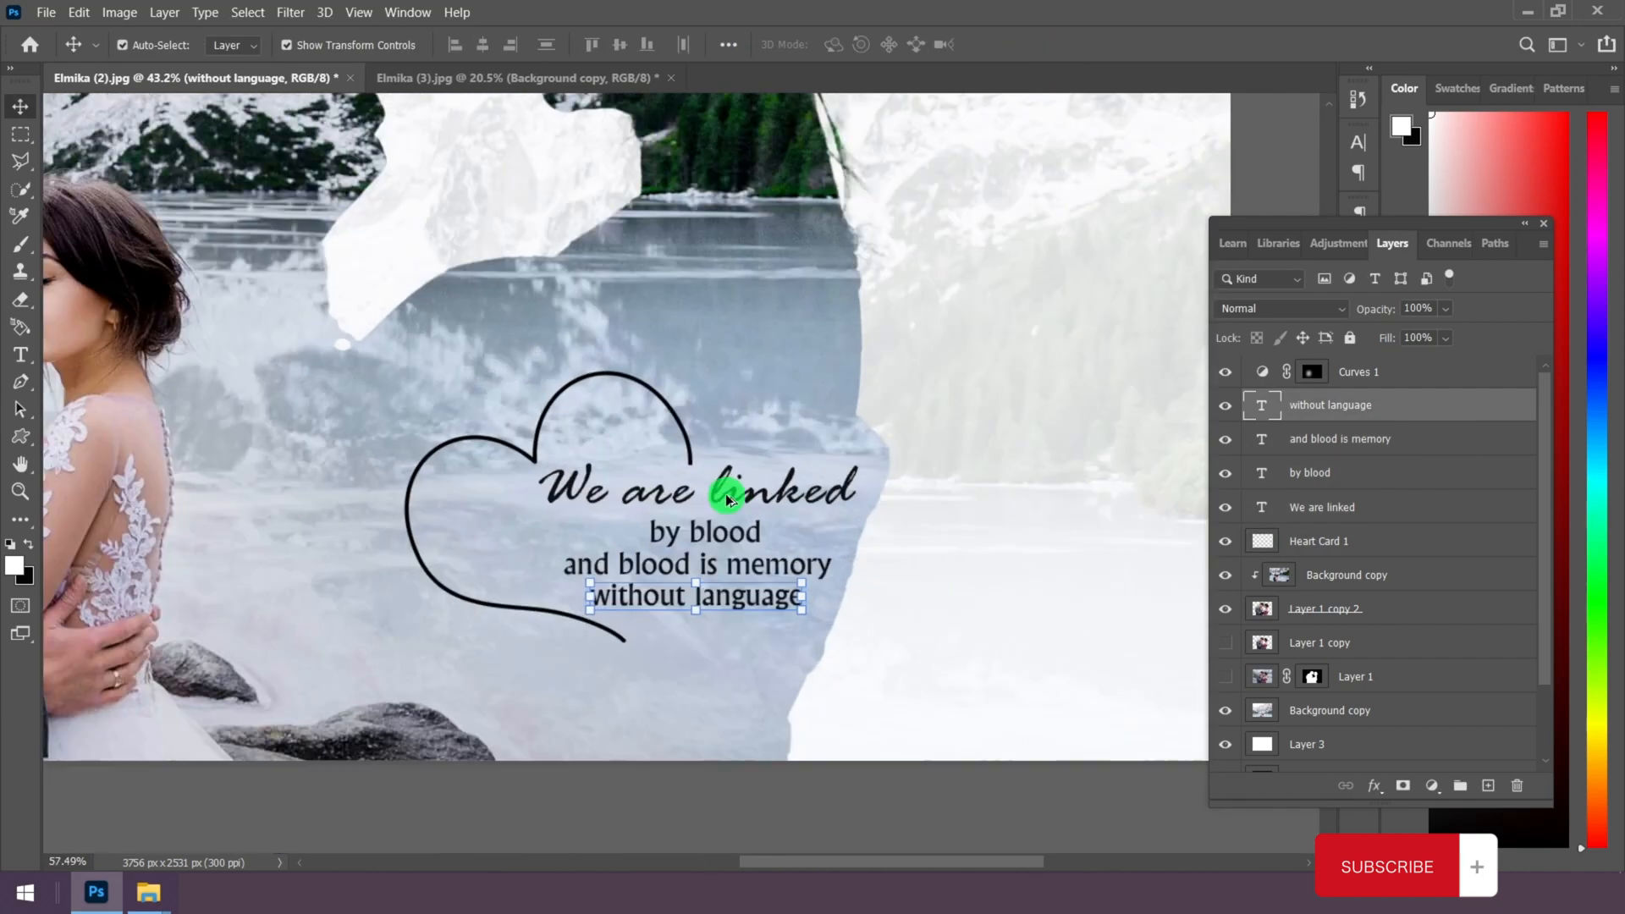
Step: Change the text colour of "We are linked" to crimson red ce062c
{"action": "left_click", "coordinate": [754, 498]}
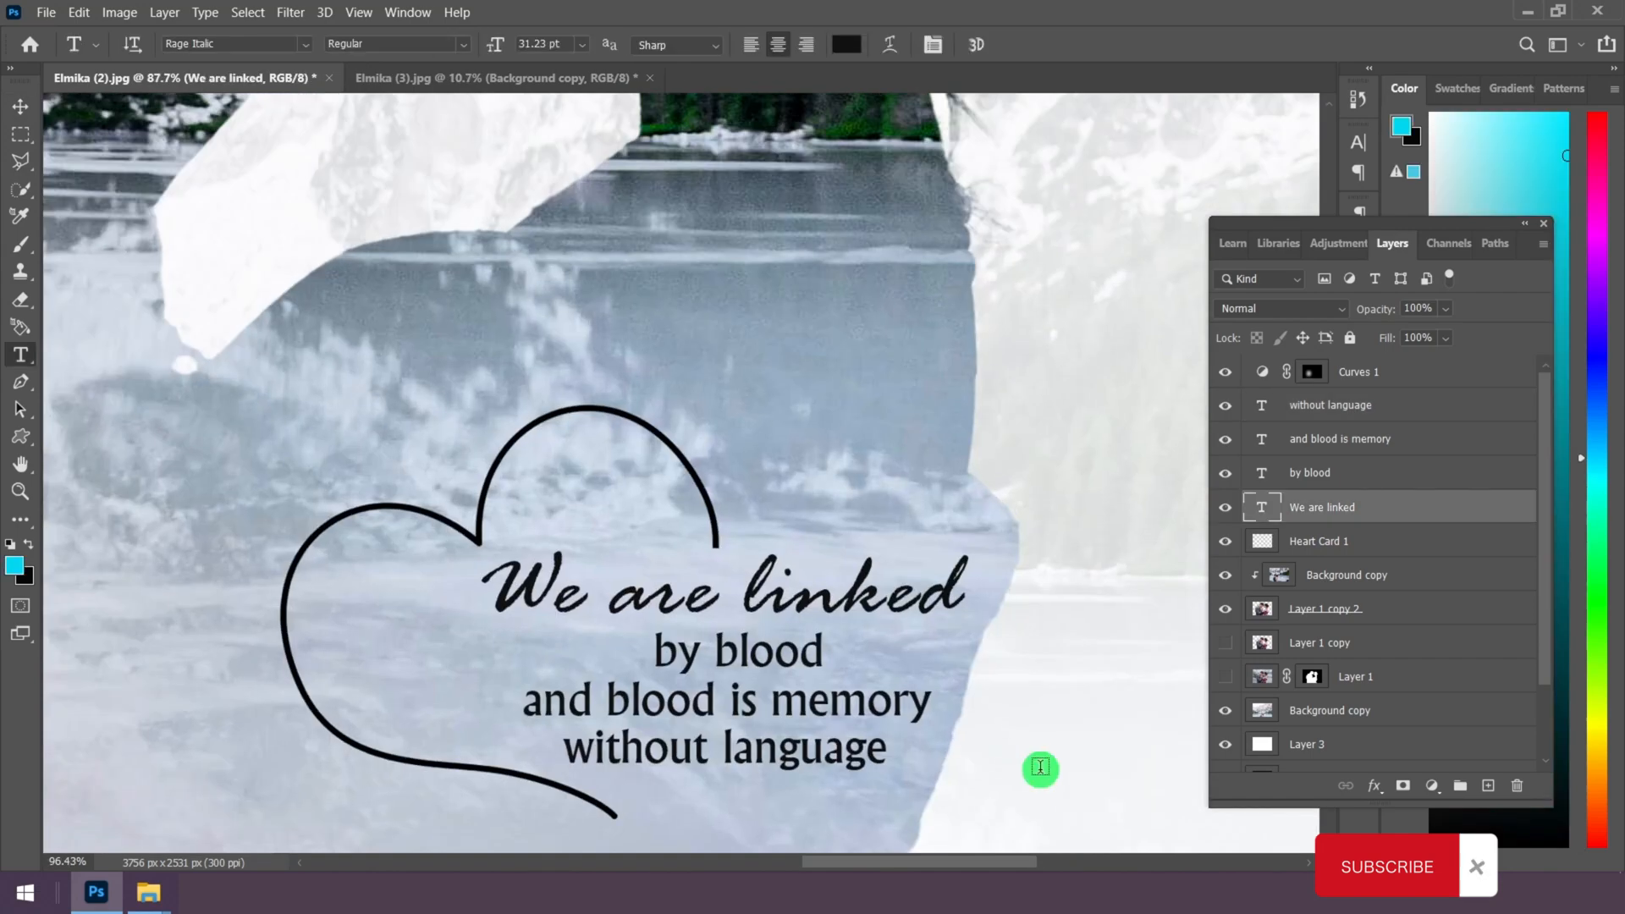
{"action": "scroll", "coordinate": [1042, 769], "scroll_direction": "up", "scroll_amount": 3}
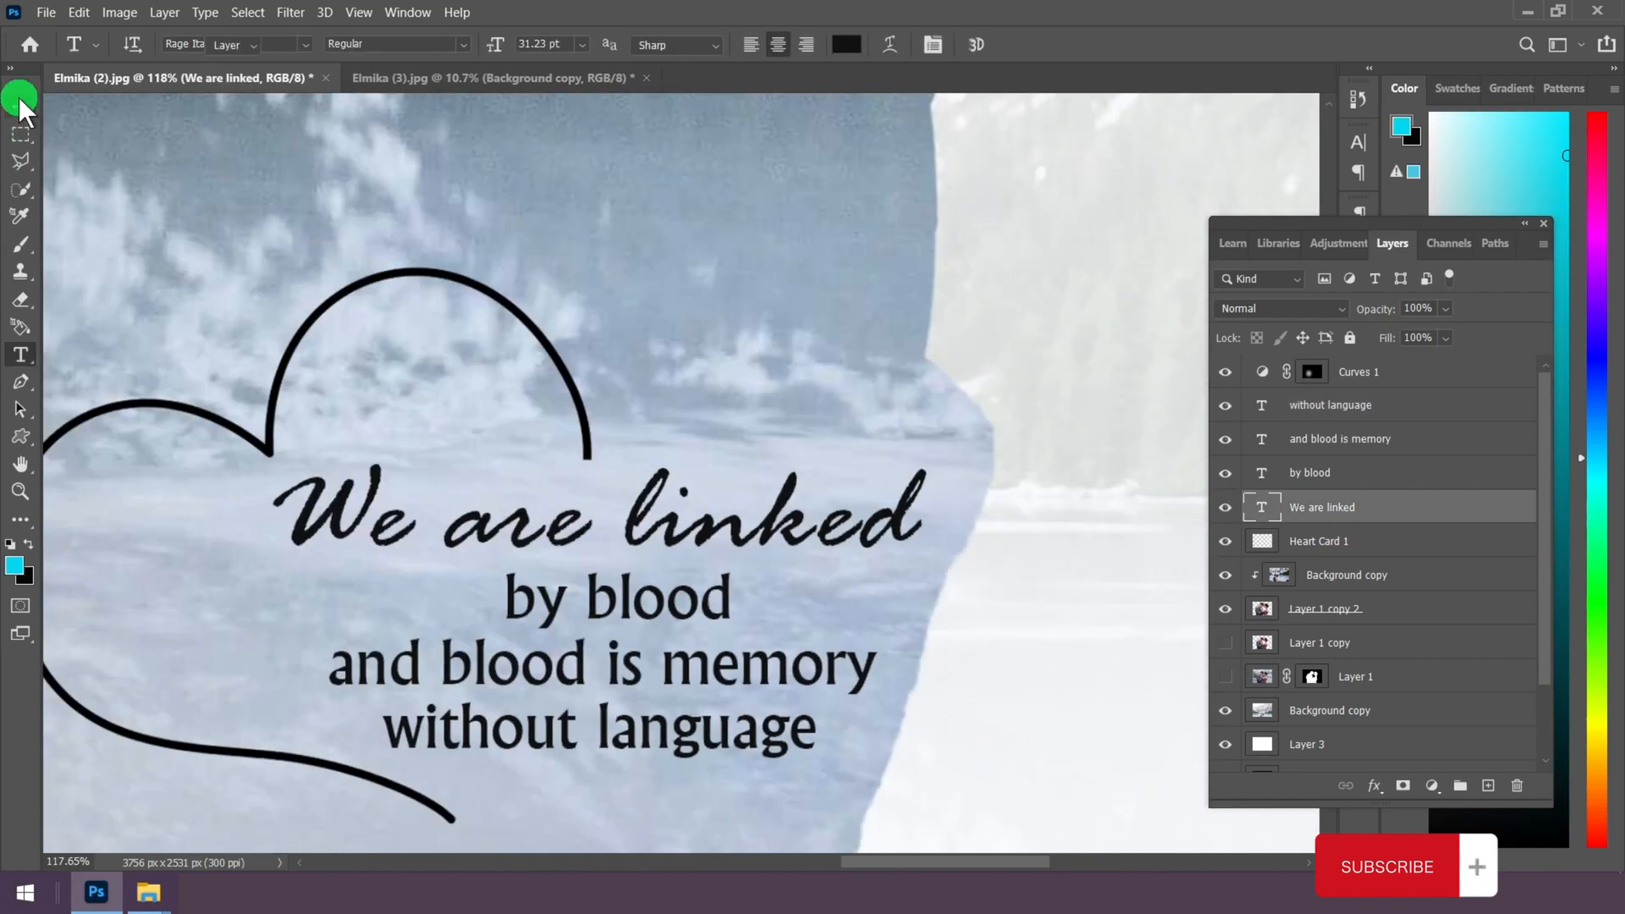
{"action": "left_click", "coordinate": [19, 105]}
{"action": "left_click", "coordinate": [743, 521]}
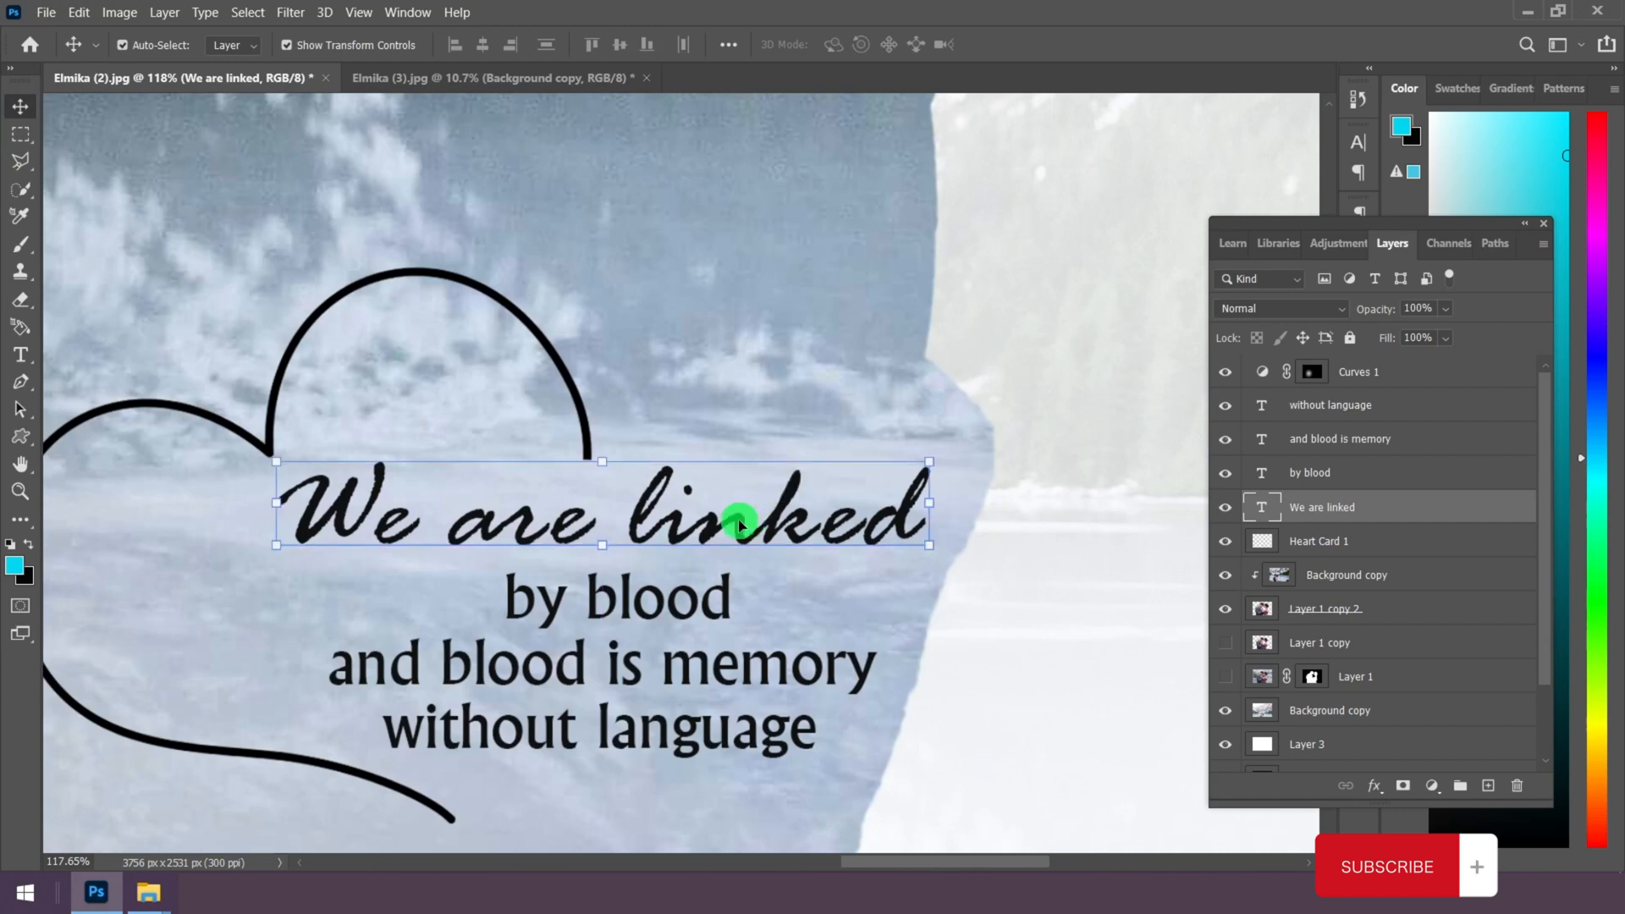
{"action": "left_click", "coordinate": [19, 359]}
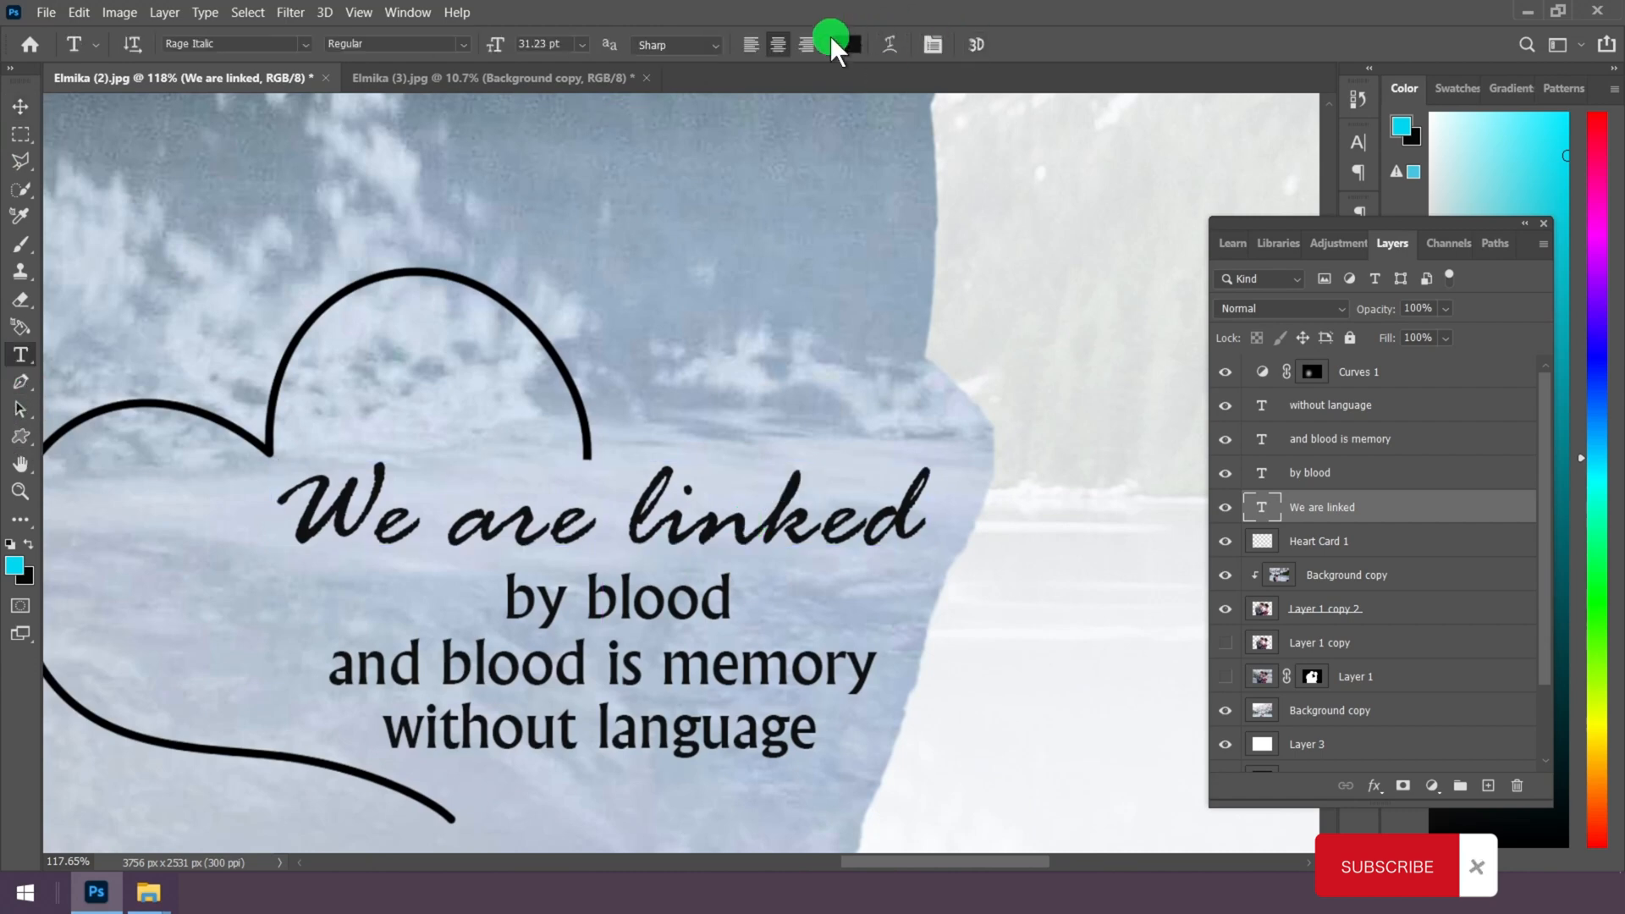
{"action": "left_click", "coordinate": [844, 48]}
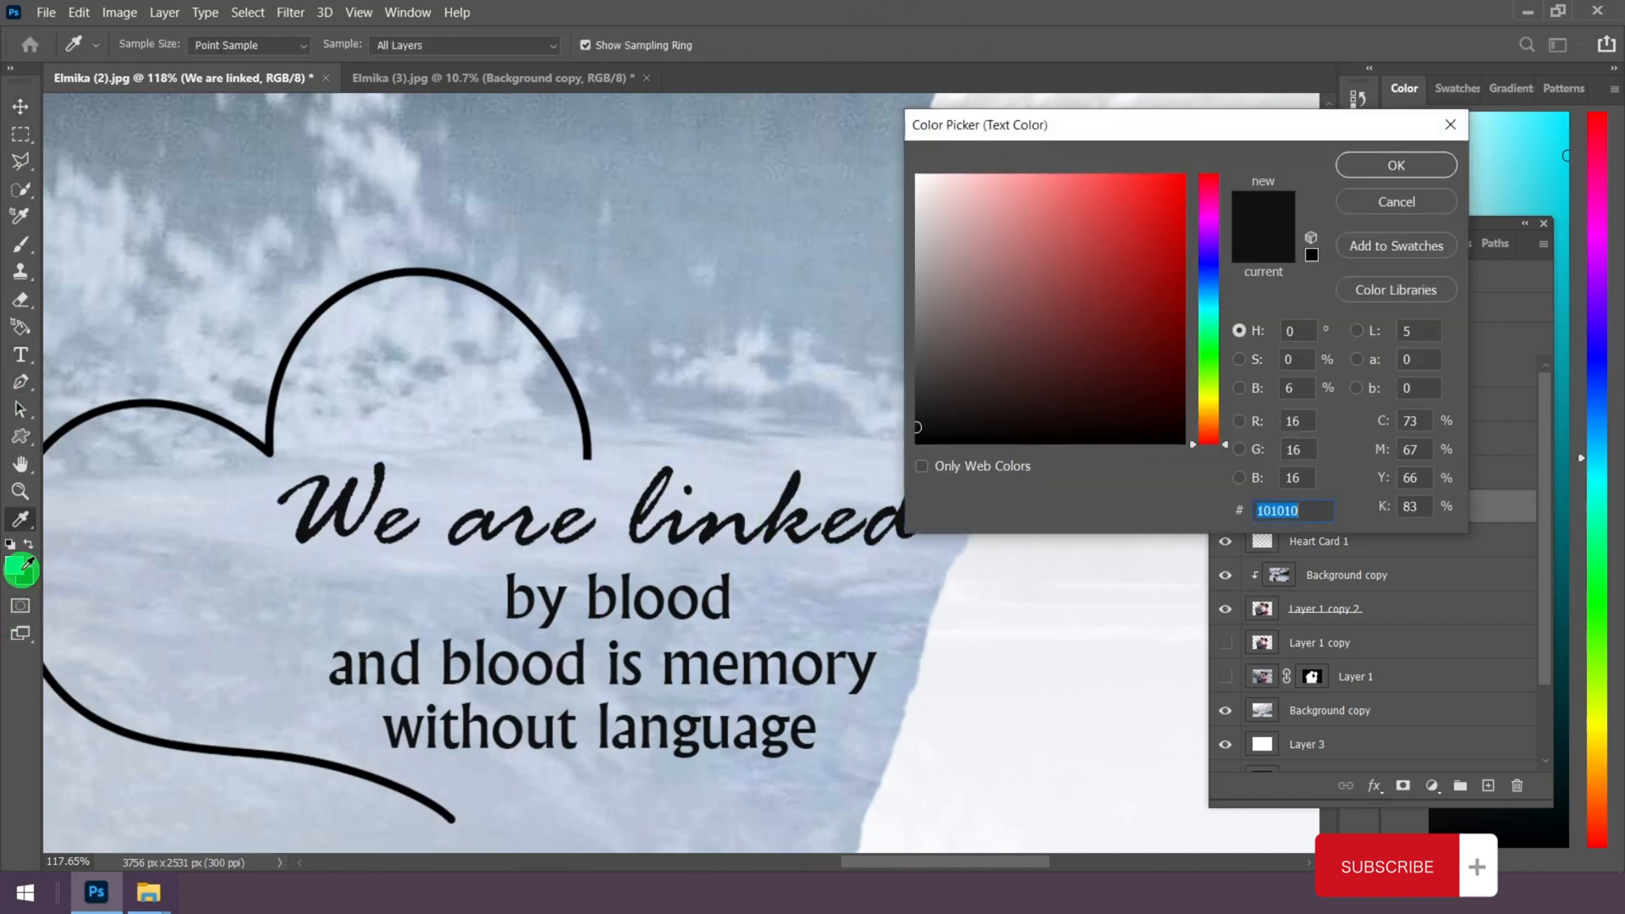
{"action": "type", "text": "00d7f0"}
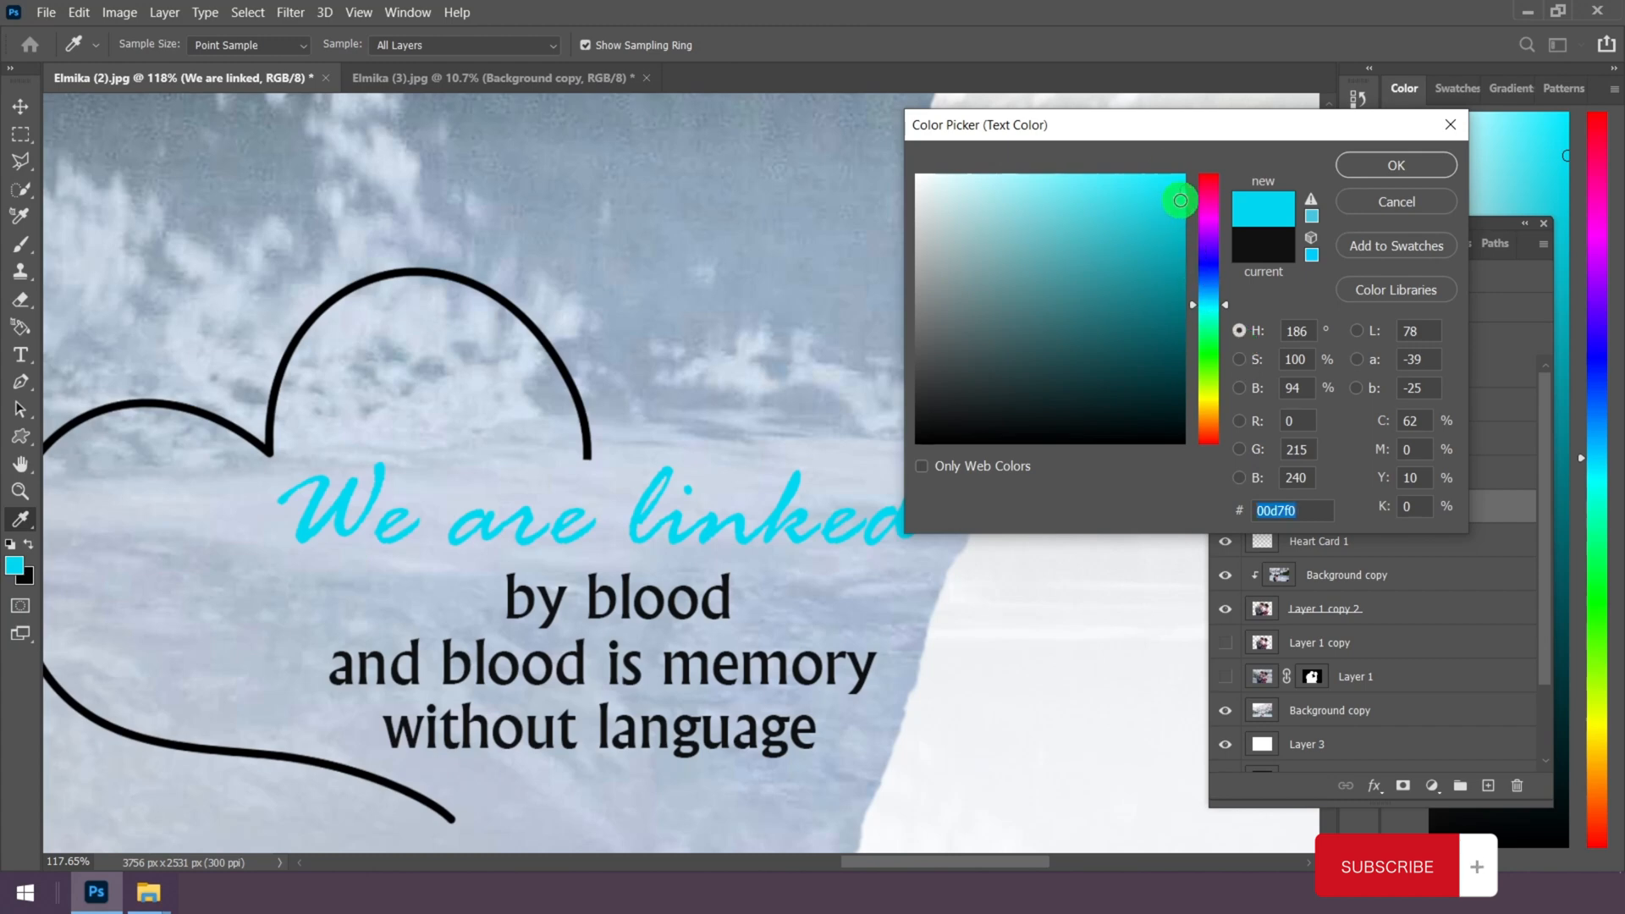
{"action": "mouse_move", "coordinate": [1180, 201]}
{"action": "left_mouse_down"}
{"action": "mouse_move", "coordinate": [1172, 170]}
{"action": "mouse_move", "coordinate": [1211, 182]}
{"action": "mouse_move", "coordinate": [1179, 240]}
{"action": "left_mouse_up"}
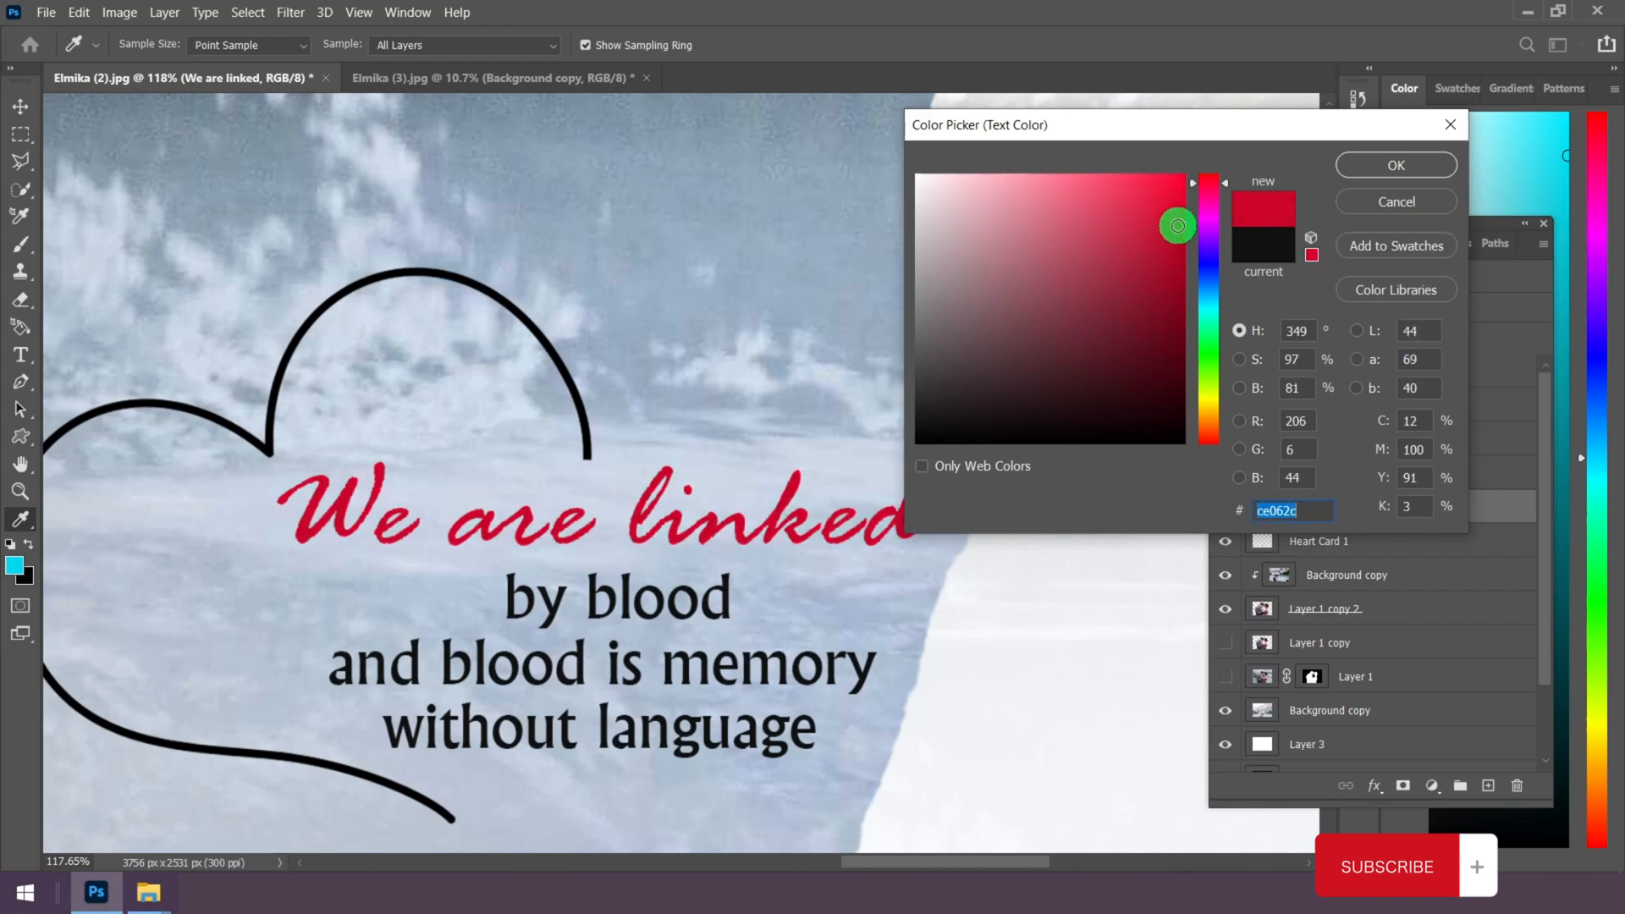
{"action": "left_click", "coordinate": [1381, 170]}
{"action": "scroll", "coordinate": [874, 476], "scroll_direction": "down", "scroll_amount": 8}
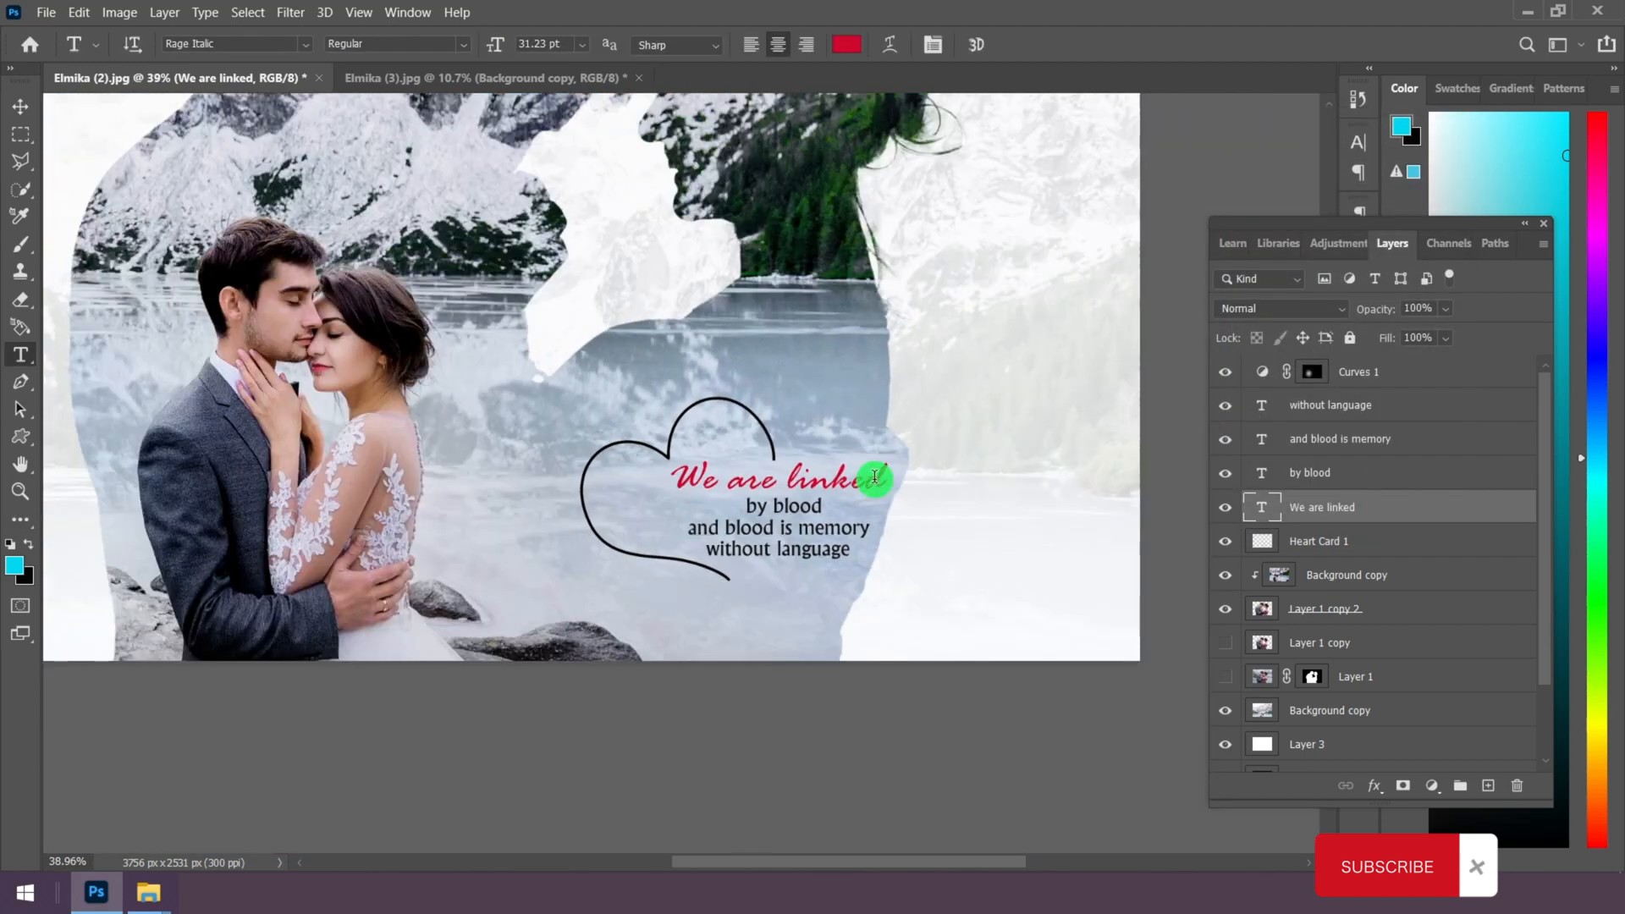
Step: Move the red "We are linked" text slightly down, closer to the "by blood" line
{"action": "scroll", "coordinate": [1017, 782], "scroll_direction": "up", "scroll_amount": 2}
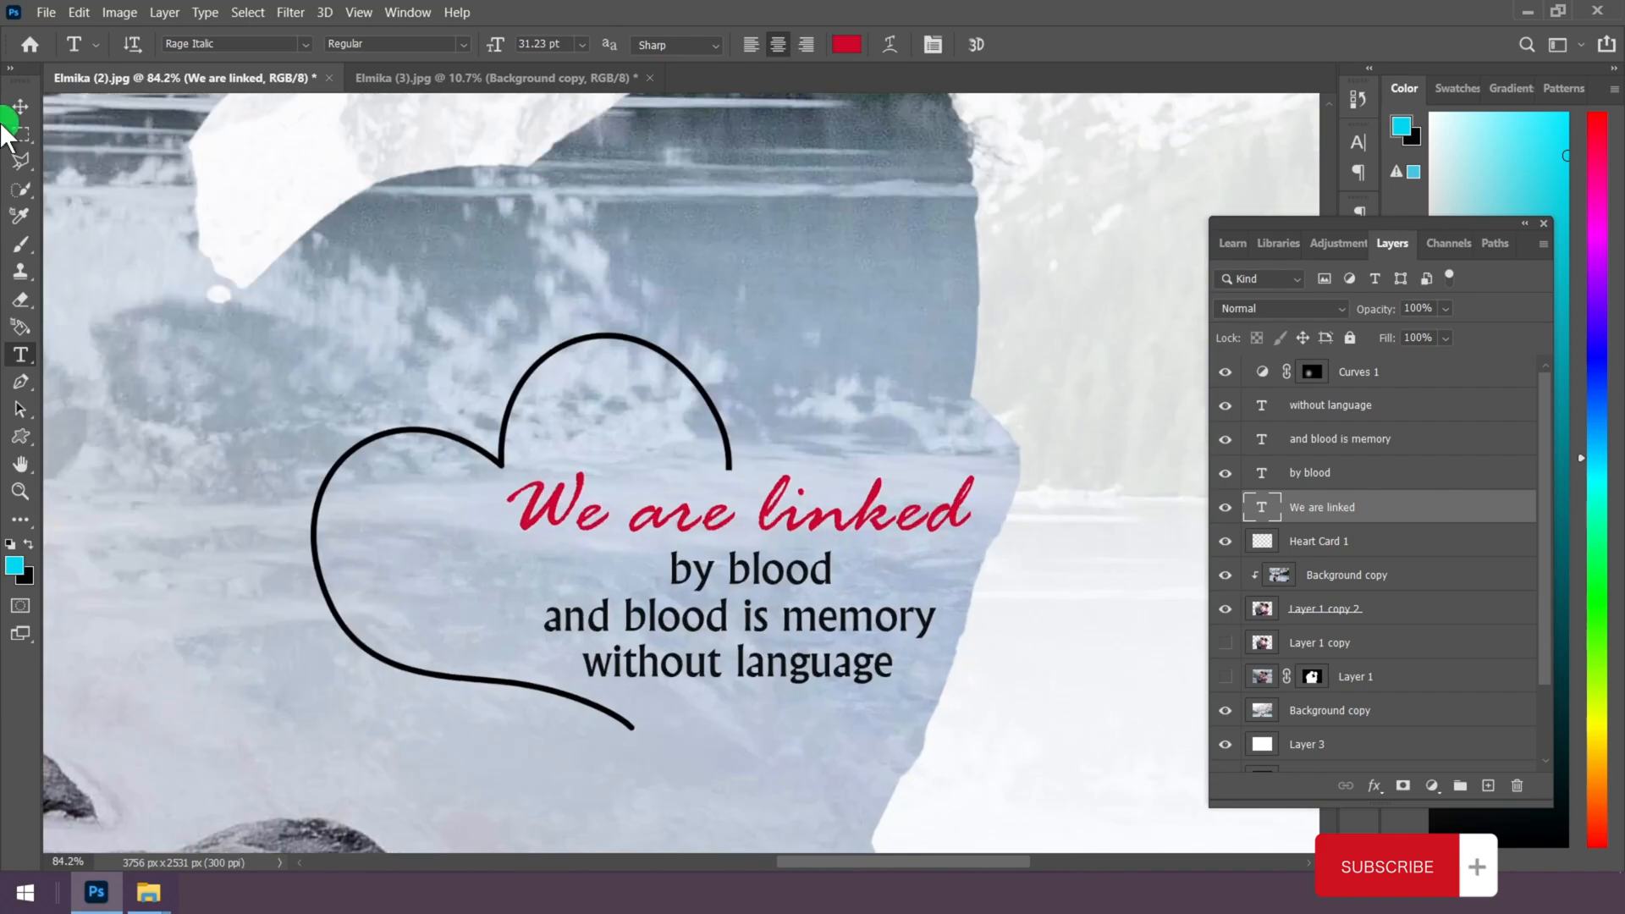
{"action": "left_click", "coordinate": [16, 108]}
{"action": "scroll", "coordinate": [684, 739], "scroll_direction": "up", "scroll_amount": 3}
{"action": "left_click_drag", "start_coordinate": [840, 436], "coordinate": [837, 449]}
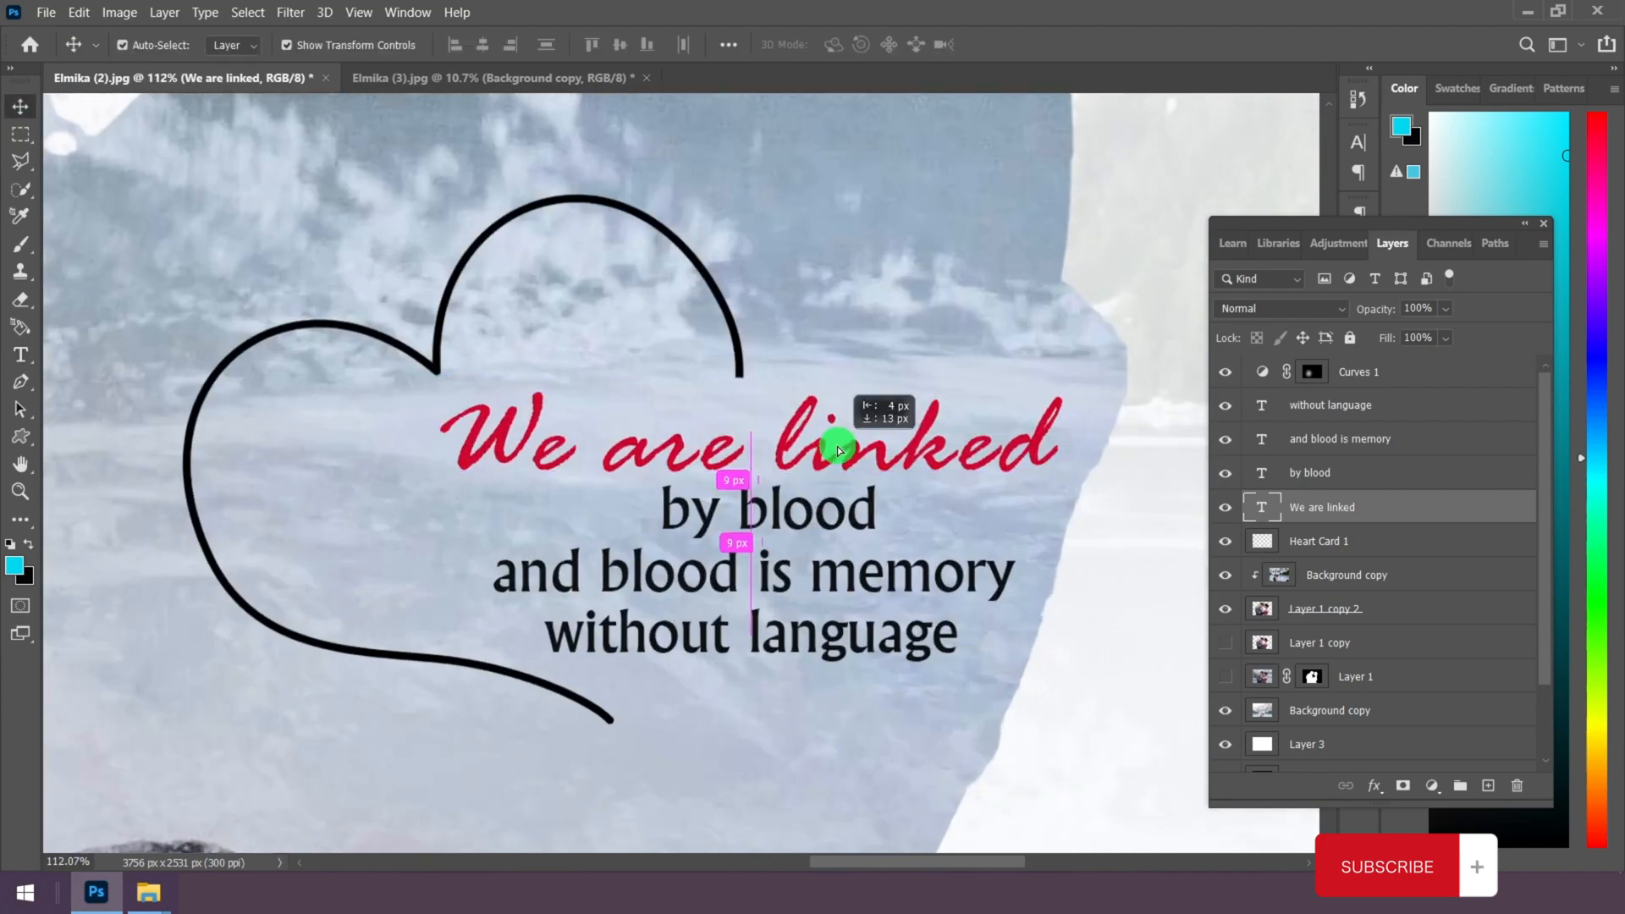
Step: Scale the Heart Card 1 outline down to about 84% and reposition it around the start of the quote
{"action": "left_click", "coordinate": [1346, 542]}
{"action": "key", "text": "ctrl+t"}
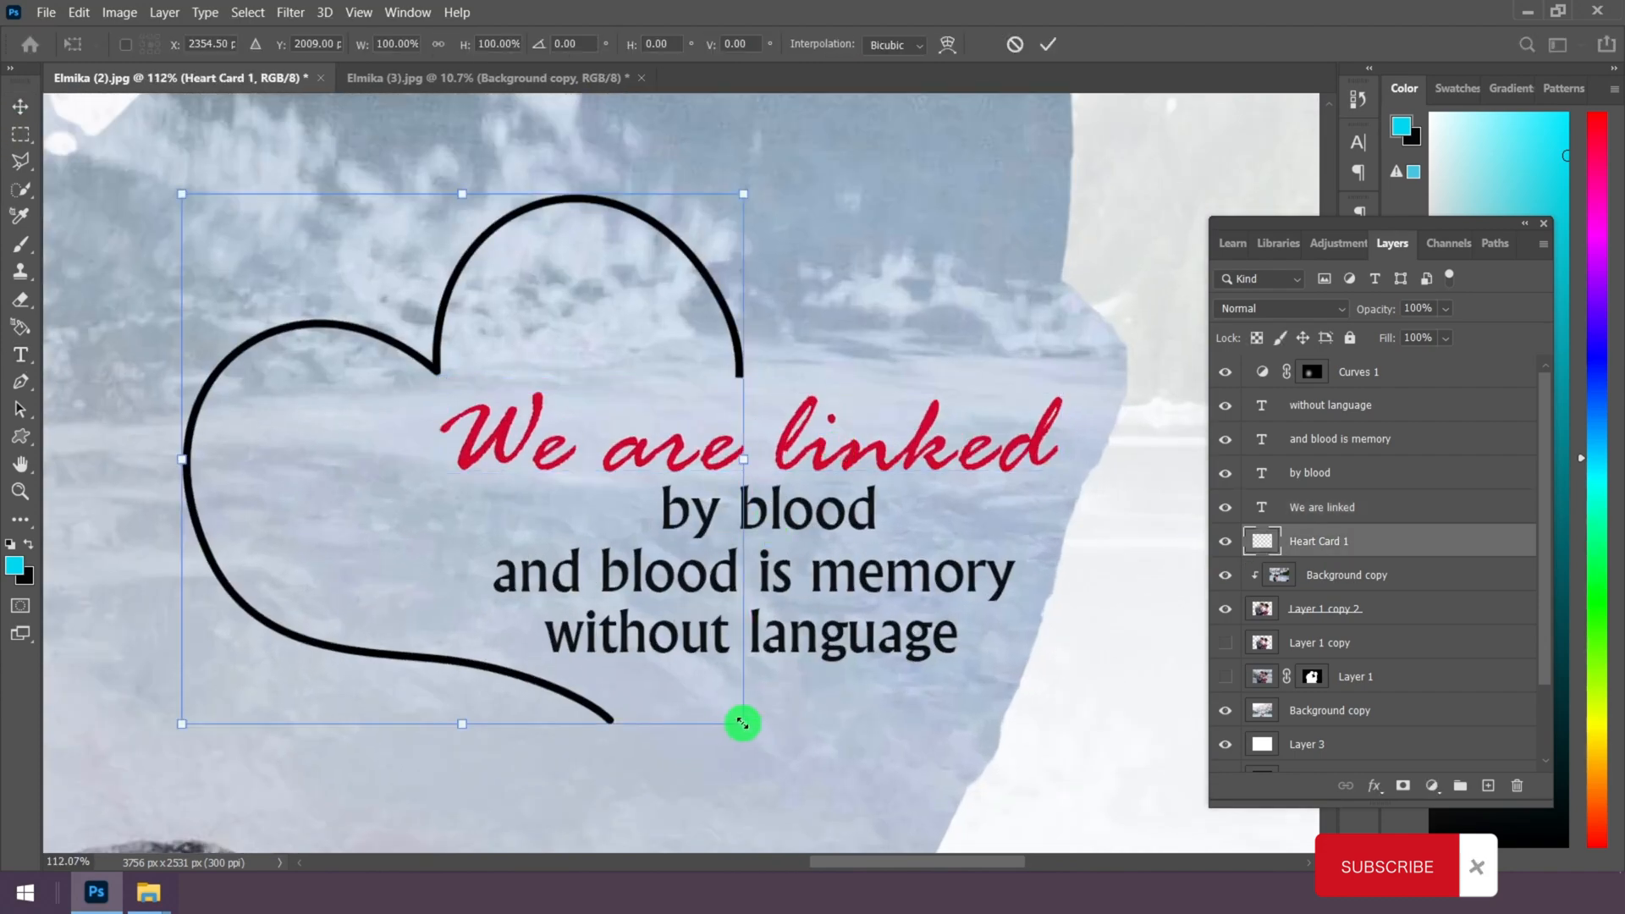
{"action": "left_click_drag", "start_coordinate": [742, 723], "coordinate": [695, 681]}
{"action": "left_click_drag", "start_coordinate": [435, 317], "coordinate": [434, 350]}
{"action": "left_click_drag", "start_coordinate": [694, 231], "coordinate": [641, 266]}
{"action": "left_click_drag", "start_coordinate": [555, 309], "coordinate": [607, 285]}
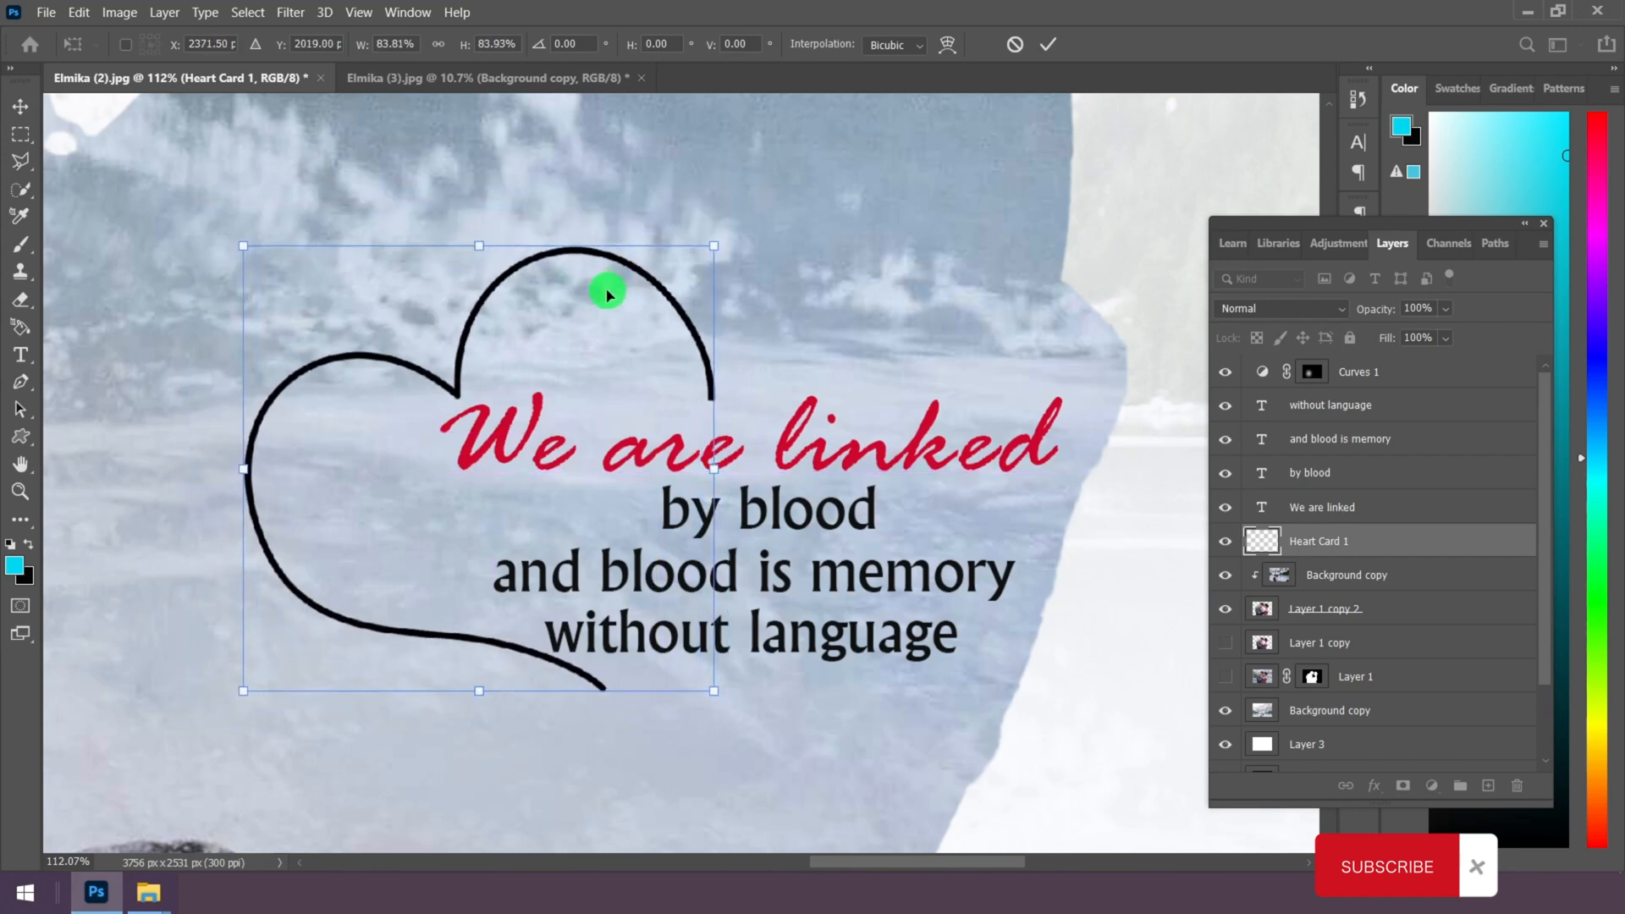
{"action": "left_click", "coordinate": [1041, 44]}
Step: Fit the whole image in view and examine the finished composite up close in full-screen mode
{"action": "left_click", "coordinate": [21, 133]}
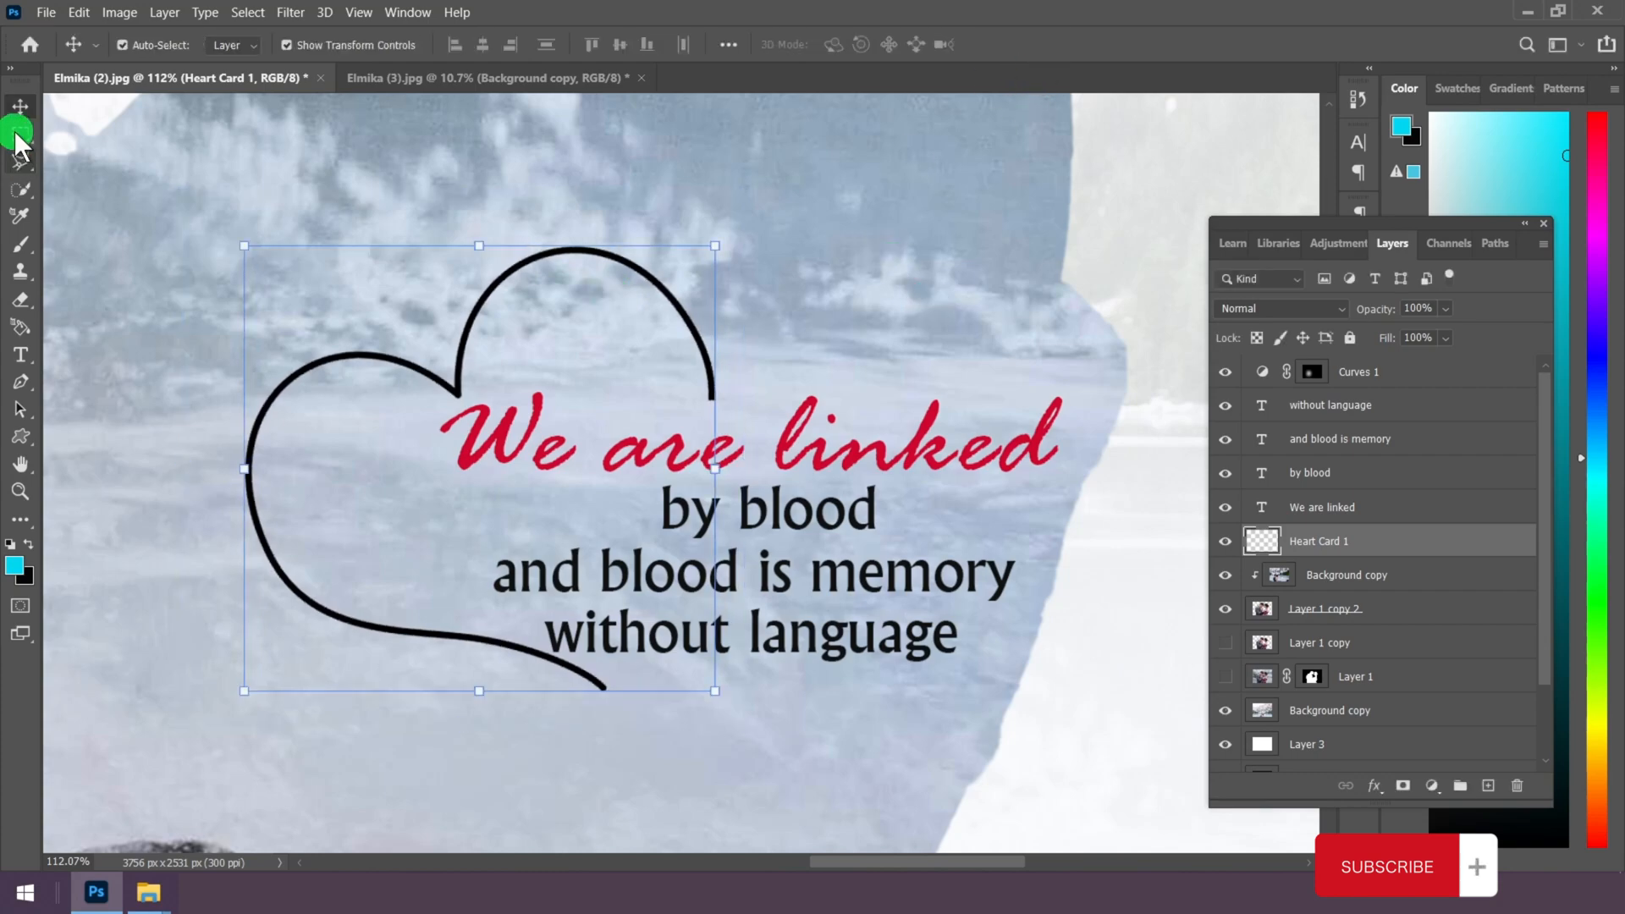
{"action": "key", "text": "ctrl+0"}
{"action": "key", "text": "f"}
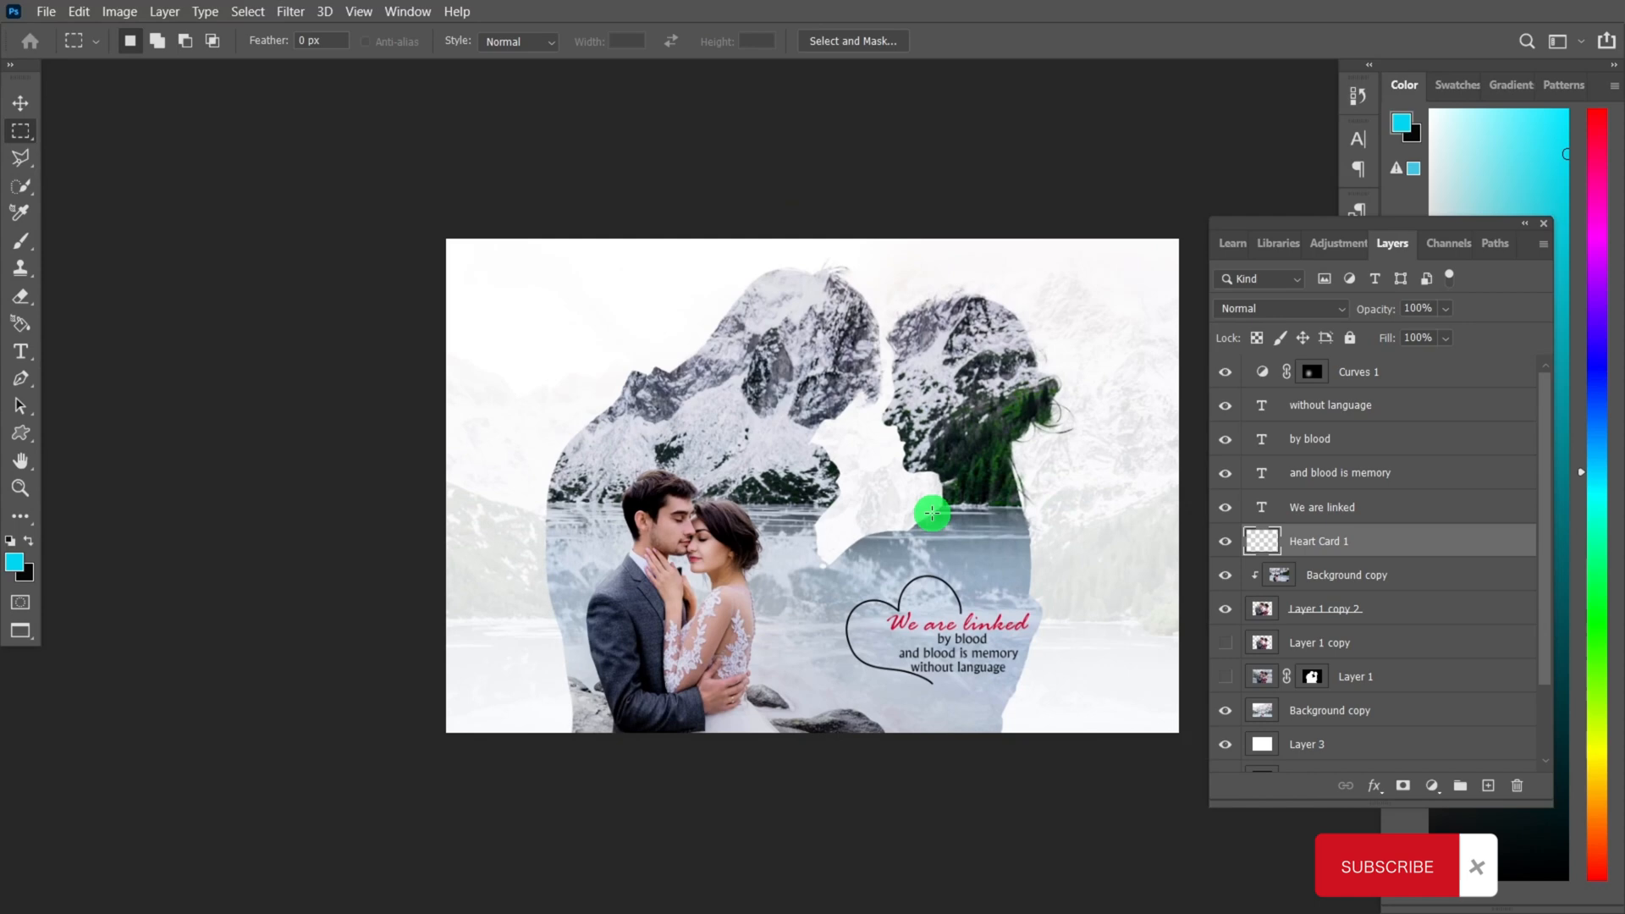
{"action": "key", "text": "f"}
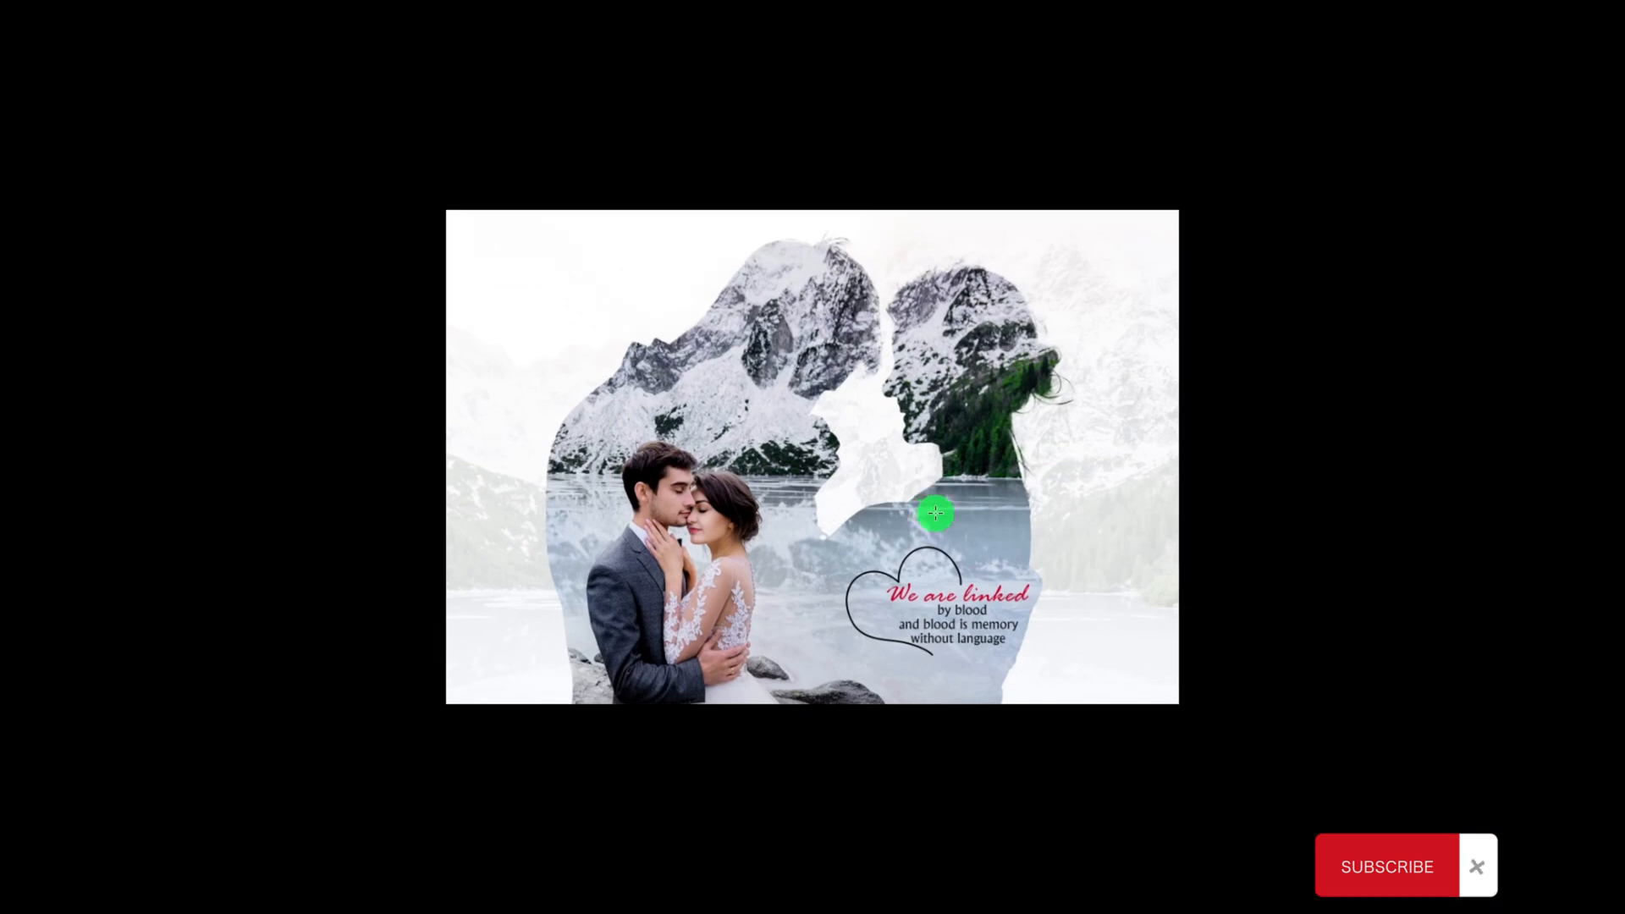
{"action": "scroll", "coordinate": [1005, 389], "scroll_direction": "up", "scroll_amount": 2}
{"action": "scroll", "coordinate": [755, 298], "scroll_direction": "up", "scroll_amount": 1}
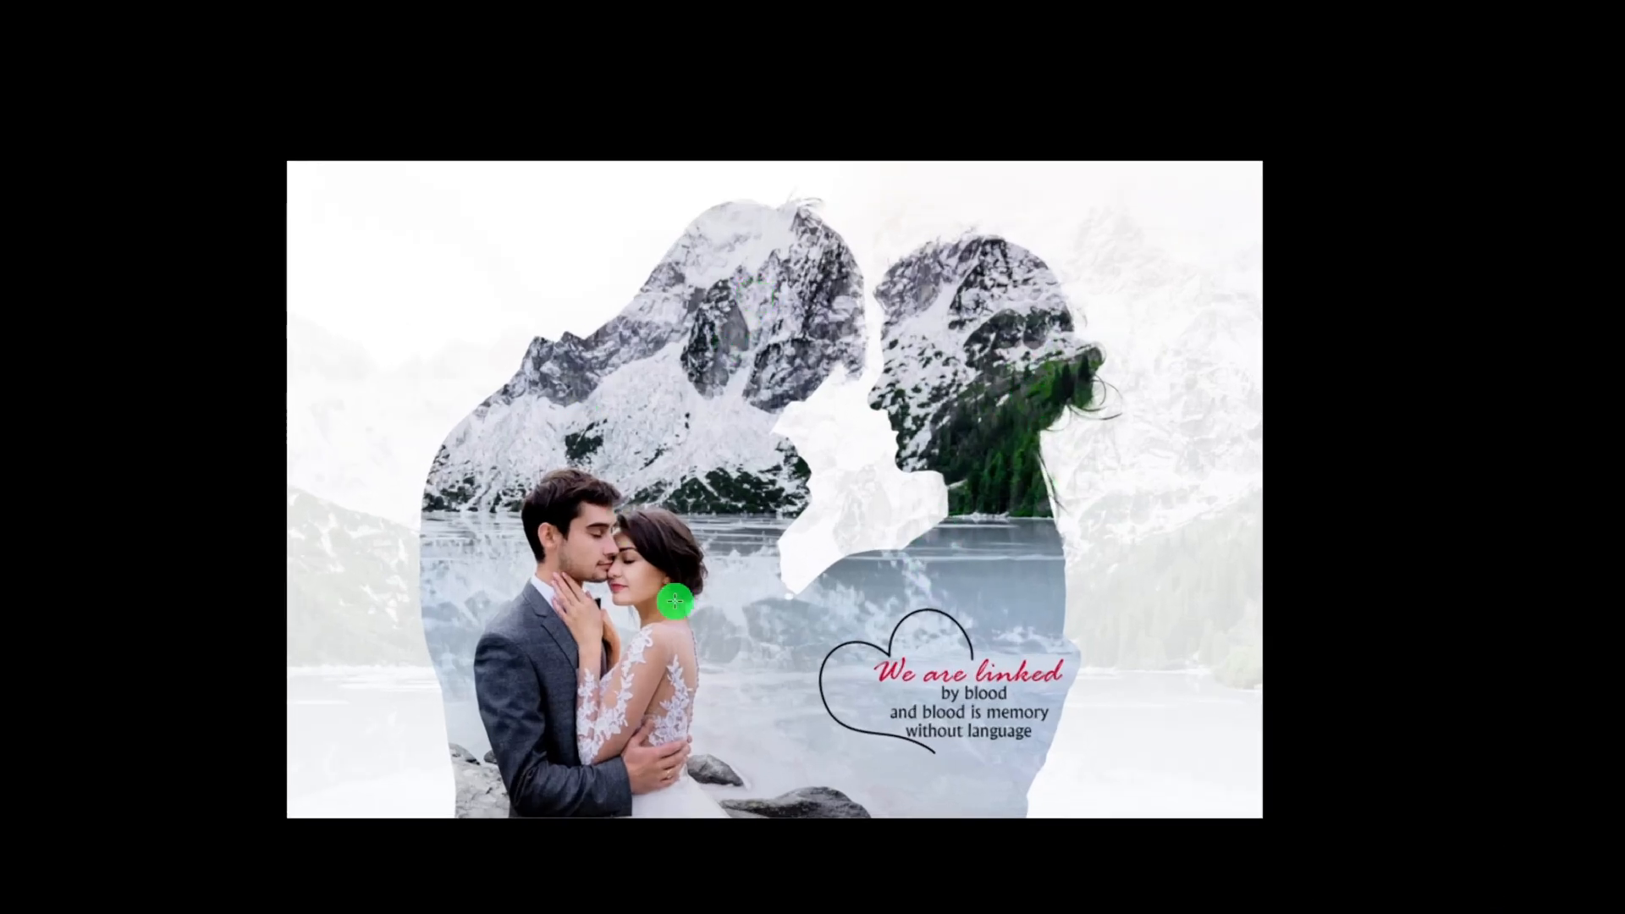
{"action": "scroll", "coordinate": [675, 601], "scroll_direction": "up", "scroll_amount": 1}
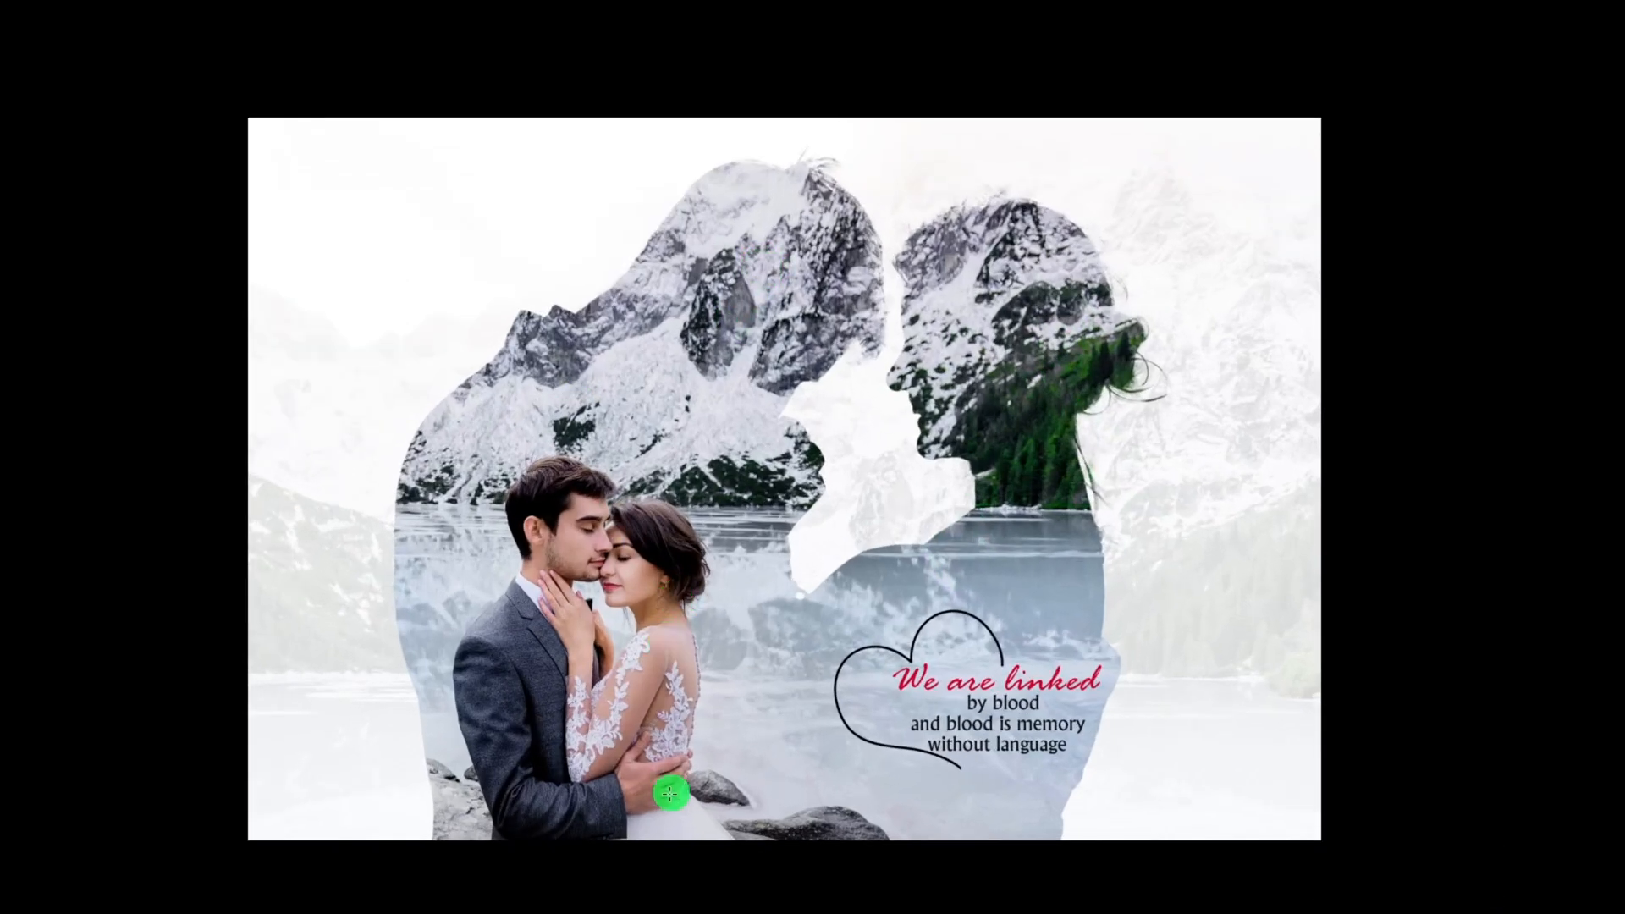
{"action": "scroll", "coordinate": [670, 793], "scroll_direction": "up", "scroll_amount": 1}
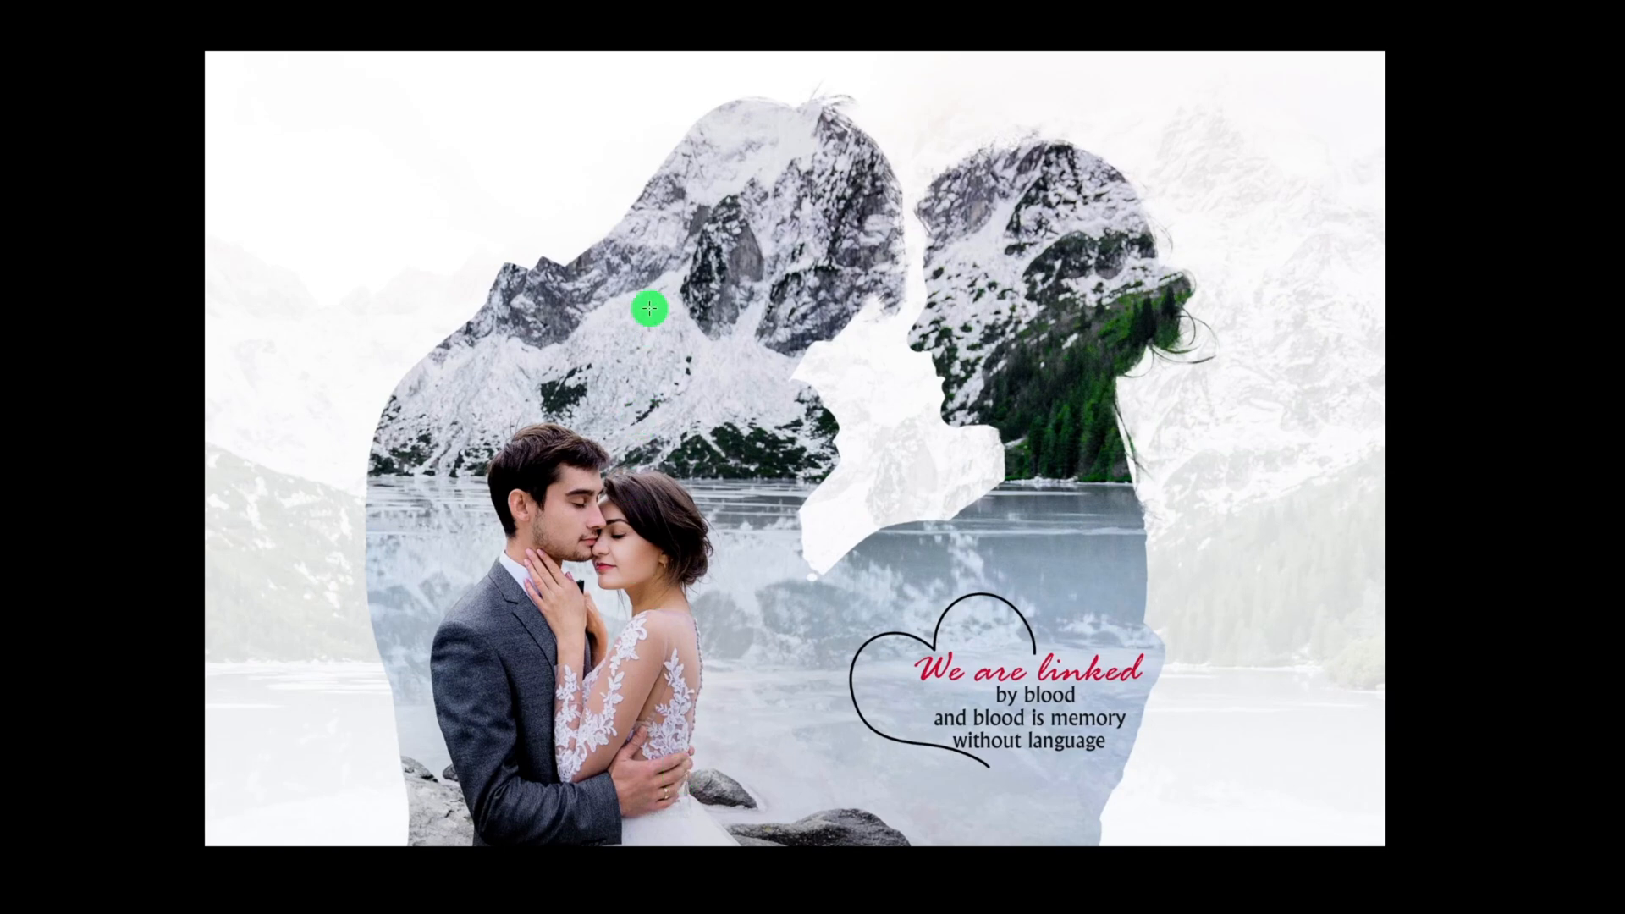
{"action": "scroll", "coordinate": [649, 243], "scroll_direction": "up", "scroll_amount": 1}
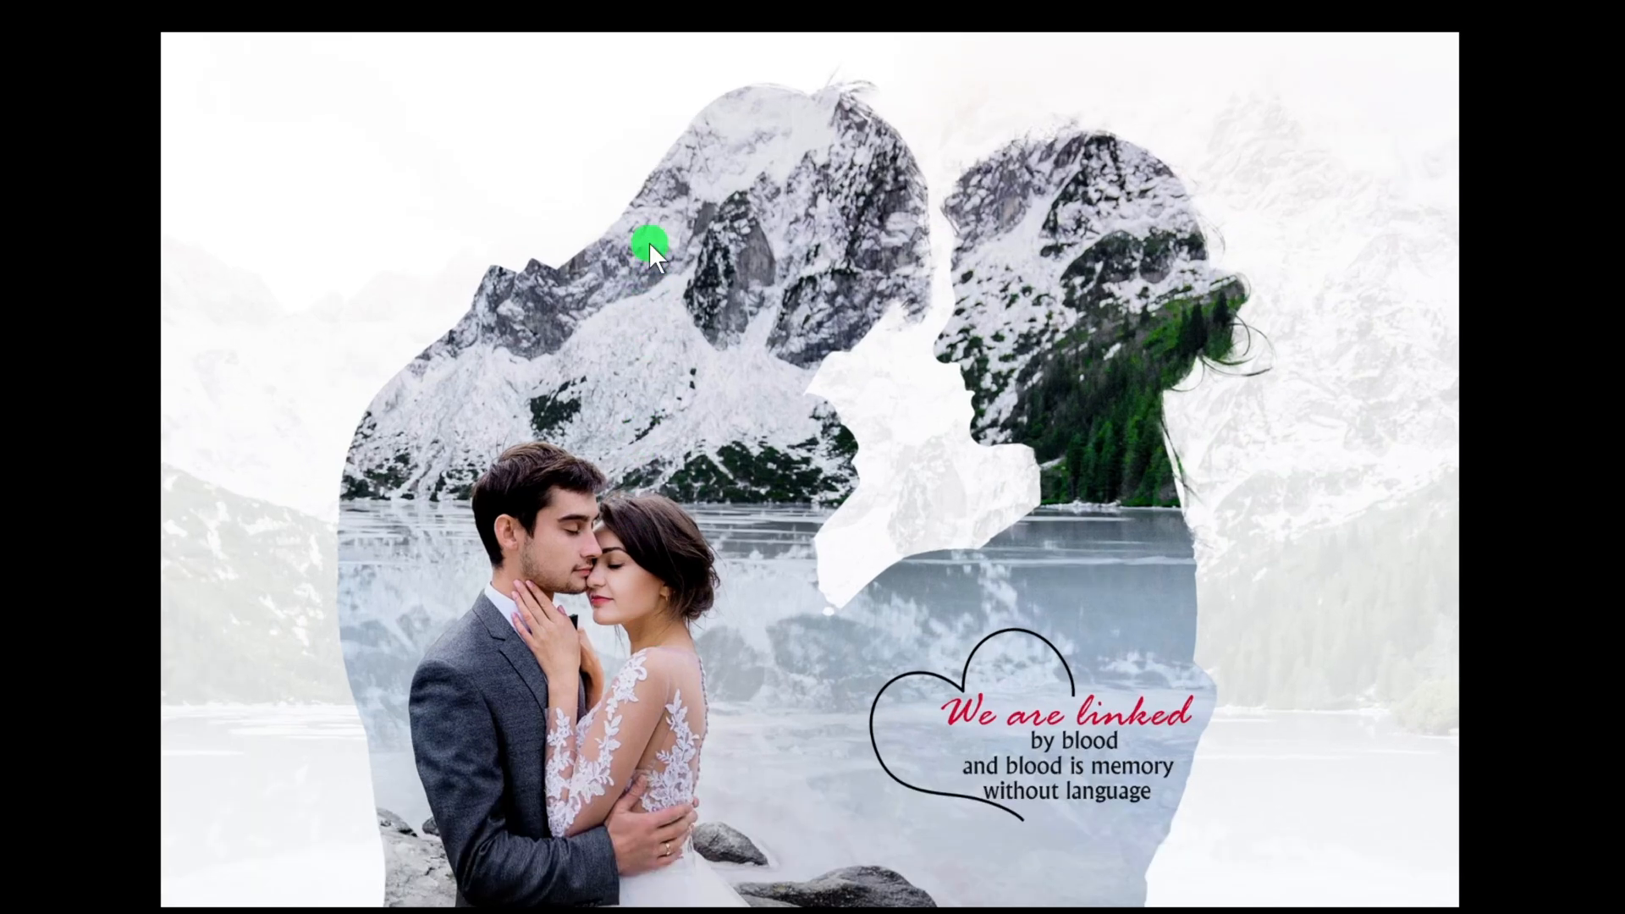